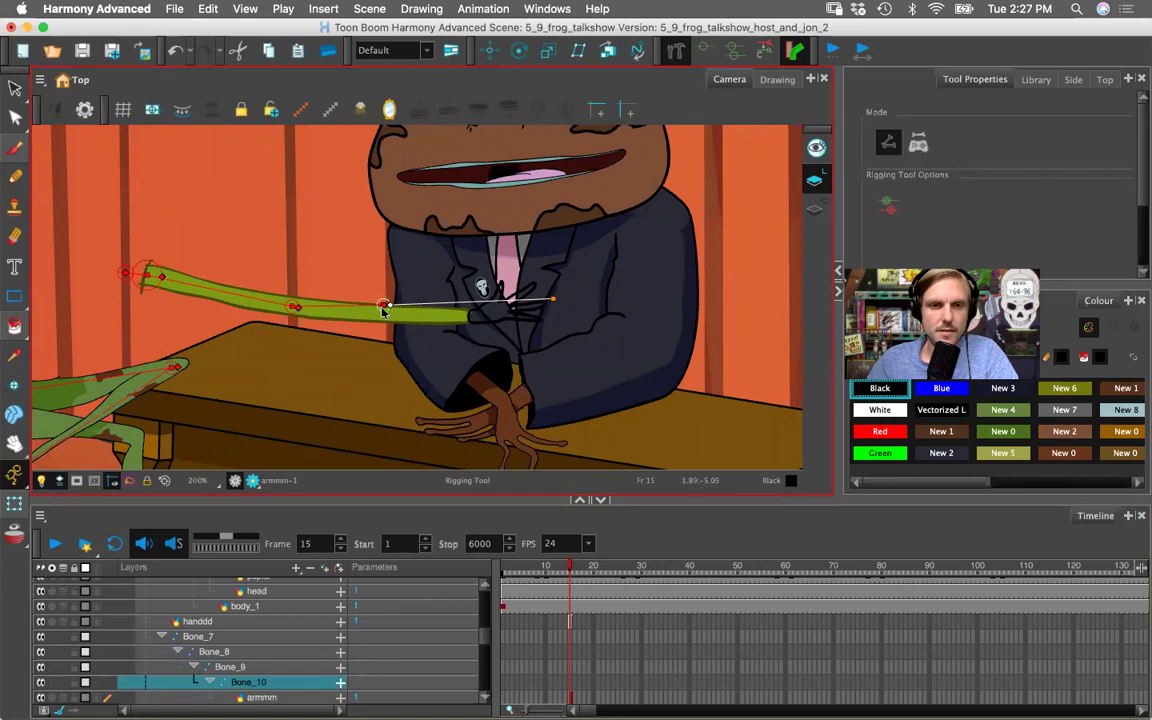
- Place the forearm bone's end joint at the armmm drawing's wrist and rotate the forearm upward with the Transform tool at frame 15
{"action": "left_click_drag", "start_coordinate": [383, 304], "coordinate": [465, 317]}
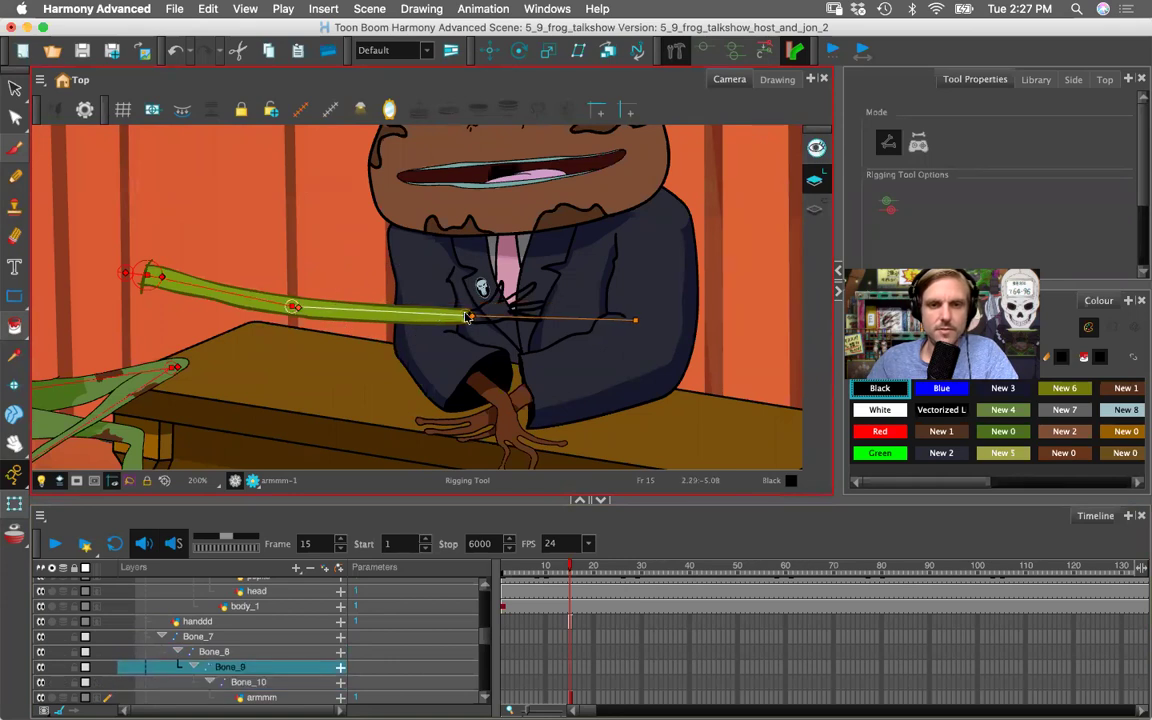
{"action": "left_click", "coordinate": [12, 505]}
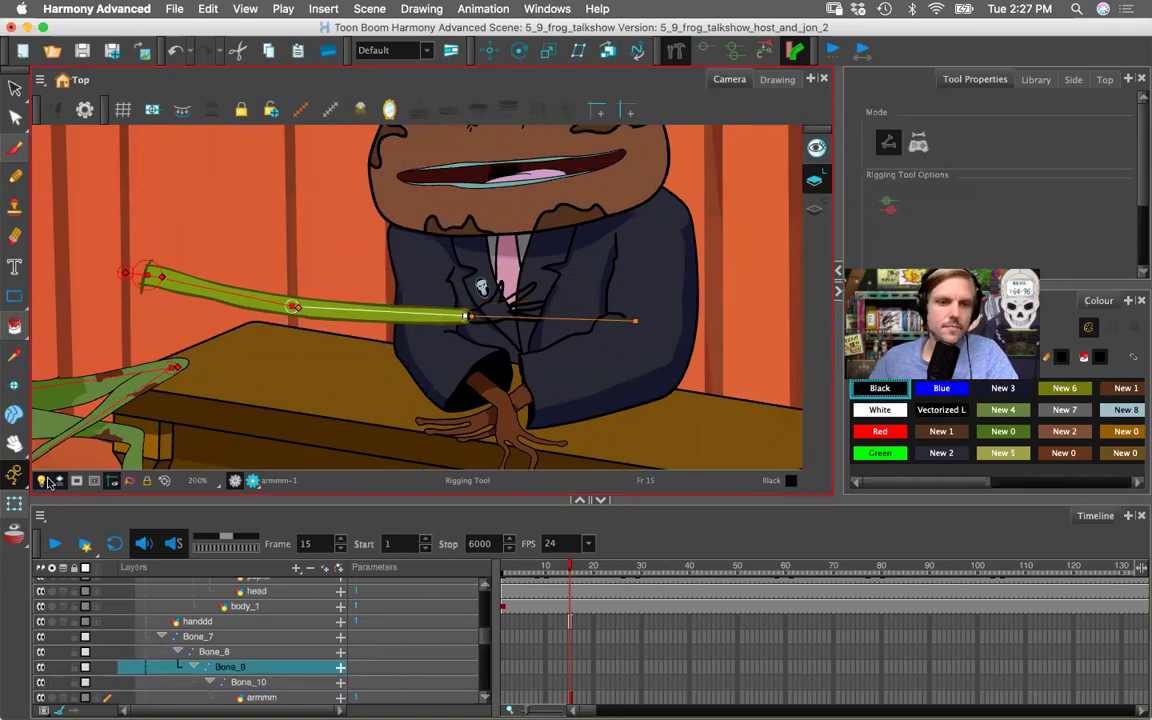
{"action": "left_click_drag", "start_coordinate": [248, 279], "coordinate": [330, 240]}
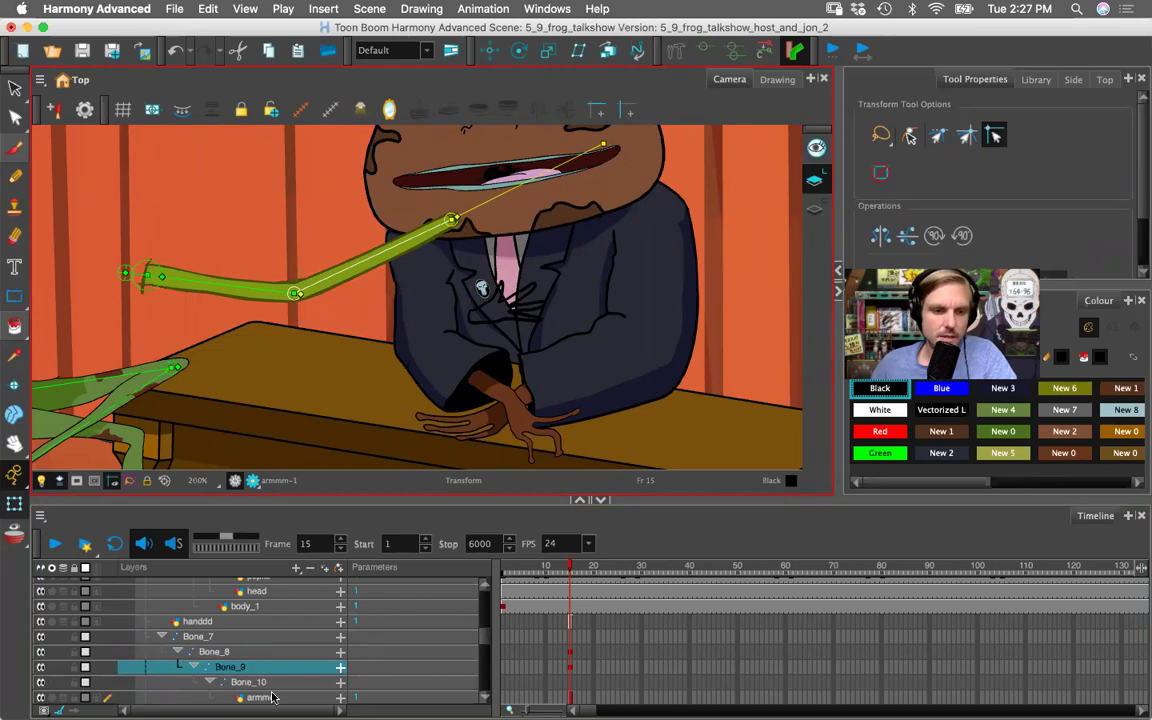
- Nest the handdd layer under Bone_10 and test the attachment by rotating the forearm at frame 15
{"action": "left_click", "coordinate": [210, 623]}
{"action": "mouse_move", "coordinate": [206, 621]}
{"action": "left_mouse_down"}
{"action": "mouse_move", "coordinate": [239, 641]}
{"action": "mouse_move", "coordinate": [255, 688]}
{"action": "mouse_move", "coordinate": [236, 671]}
{"action": "mouse_move", "coordinate": [251, 656]}
{"action": "mouse_move", "coordinate": [255, 694]}
{"action": "left_mouse_up"}
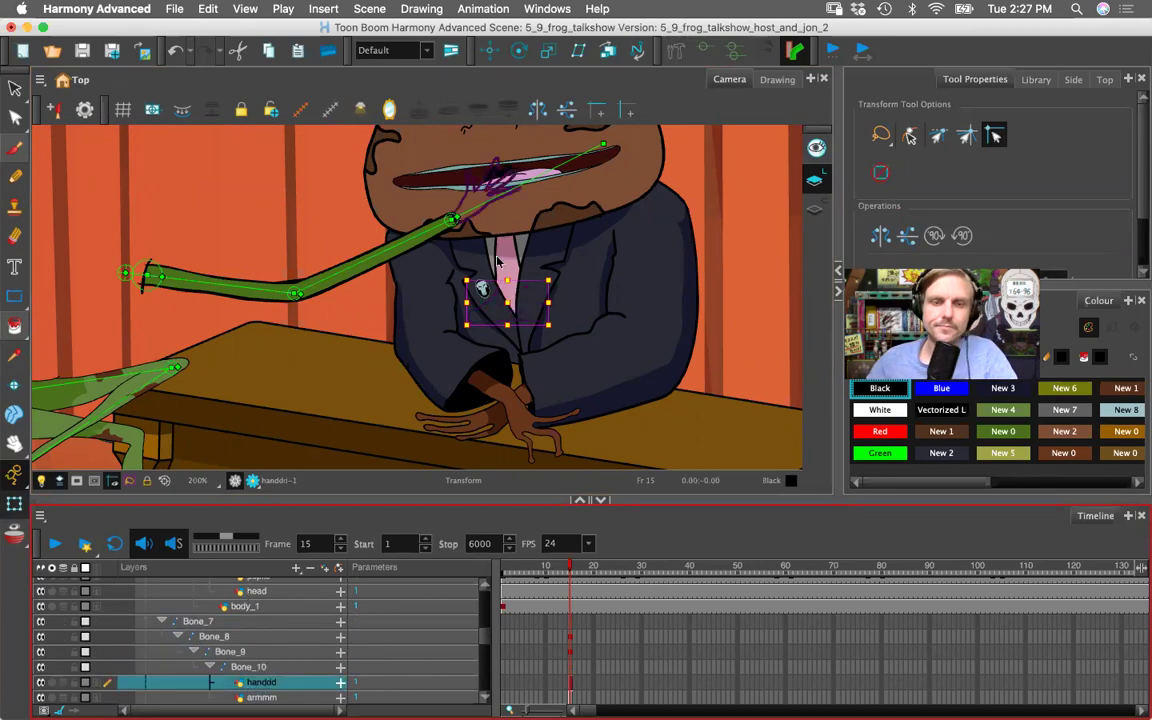
{"action": "left_click_drag", "start_coordinate": [382, 248], "coordinate": [373, 382]}
{"action": "left_click_drag", "start_coordinate": [345, 302], "coordinate": [388, 358]}
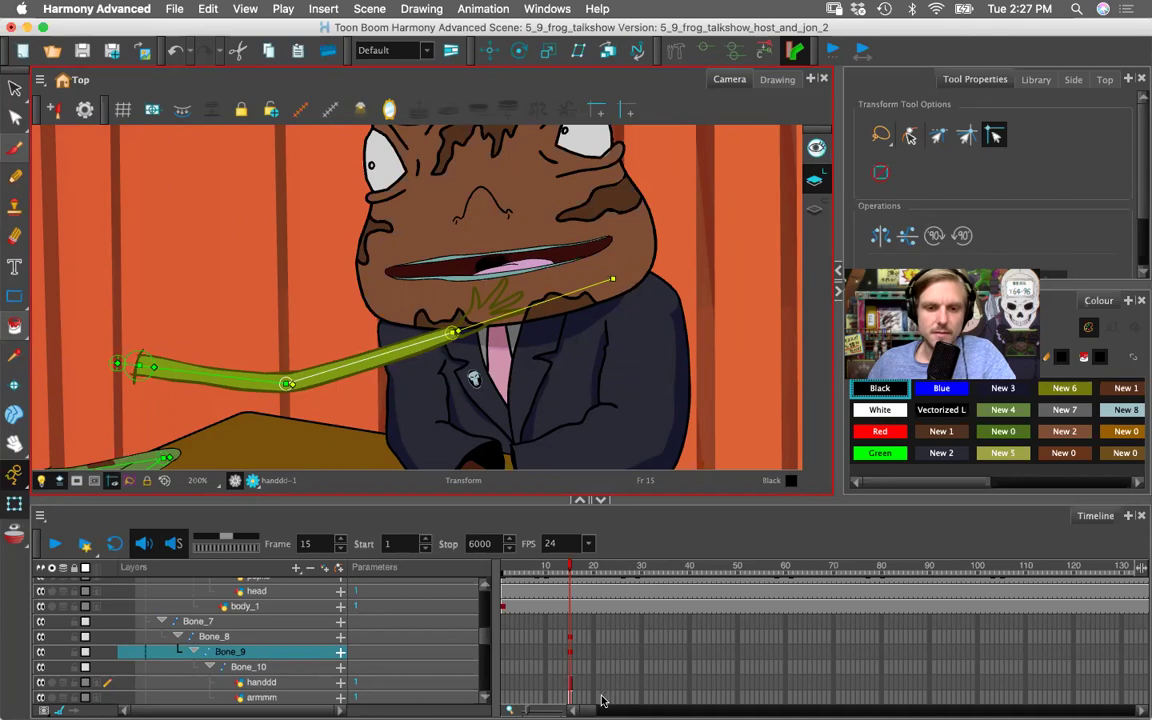
- Extend the armmm drawing's exposure to frame 50
{"action": "left_click", "coordinate": [487, 695]}
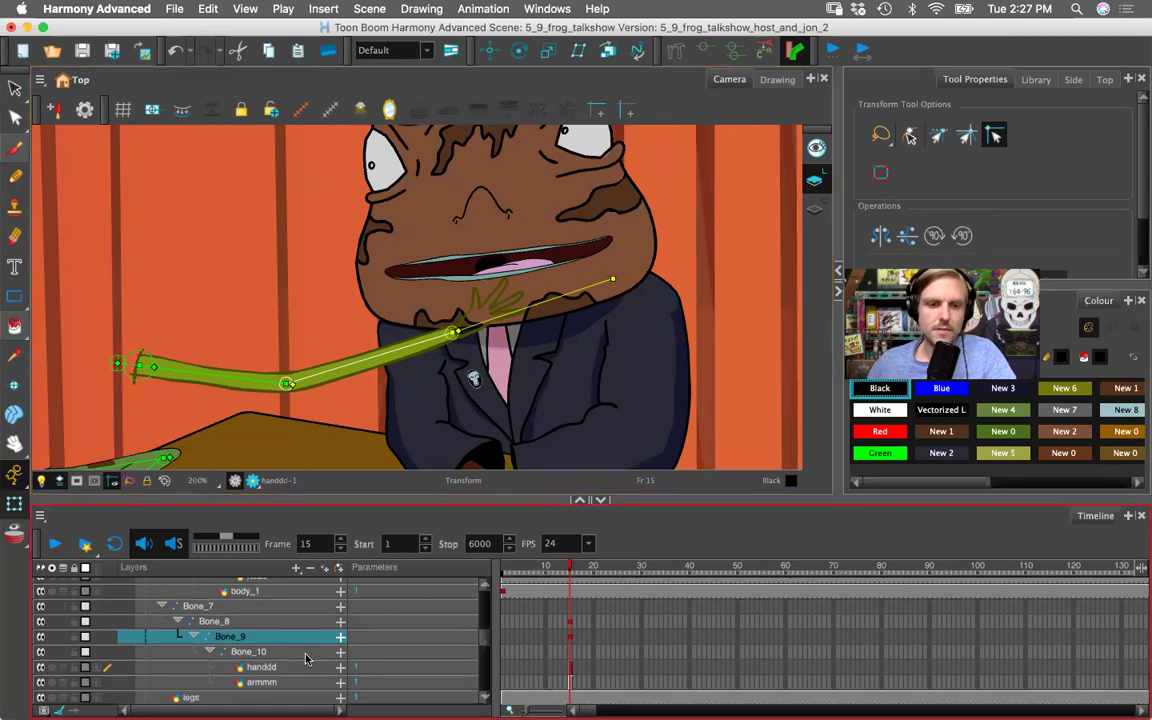
{"action": "left_click", "coordinate": [262, 683]}
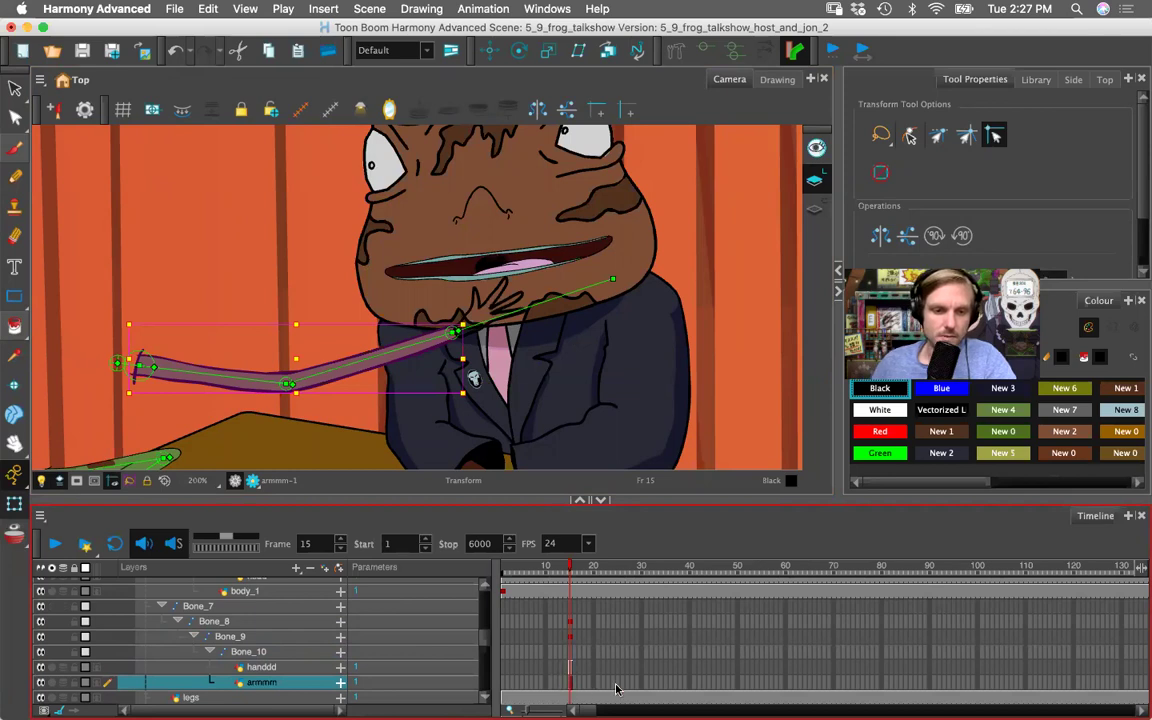
{"action": "left_click", "coordinate": [737, 684]}
{"action": "right_click", "coordinate": [737, 684]}
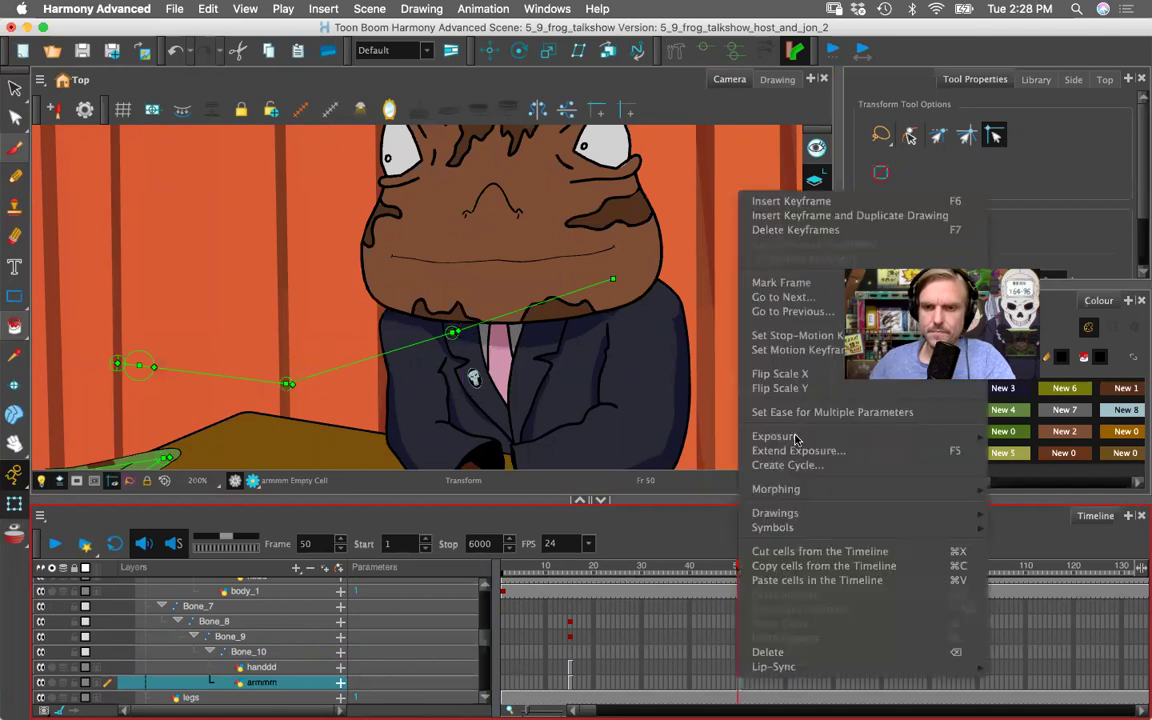
{"action": "key", "text": "Return"}
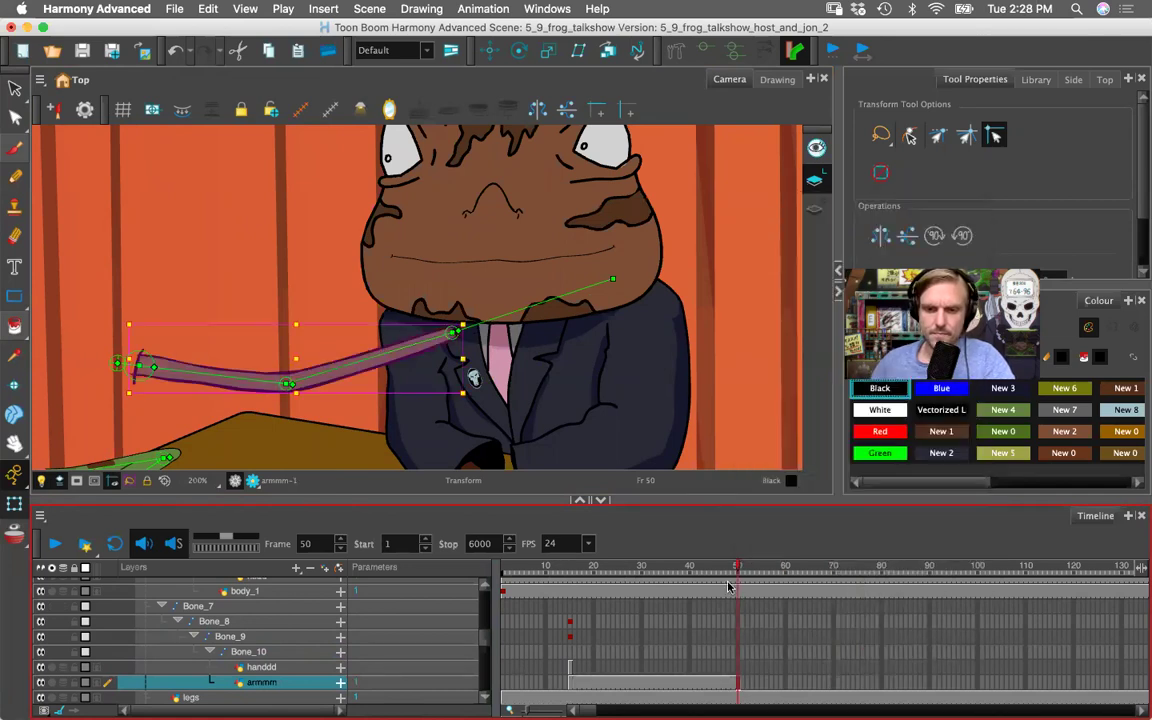
- Go to frame 16 and turn on onion skin for the armmm layer
{"action": "left_click_drag", "start_coordinate": [599, 567], "coordinate": [570, 570]}
{"action": "key", "text": "period"}
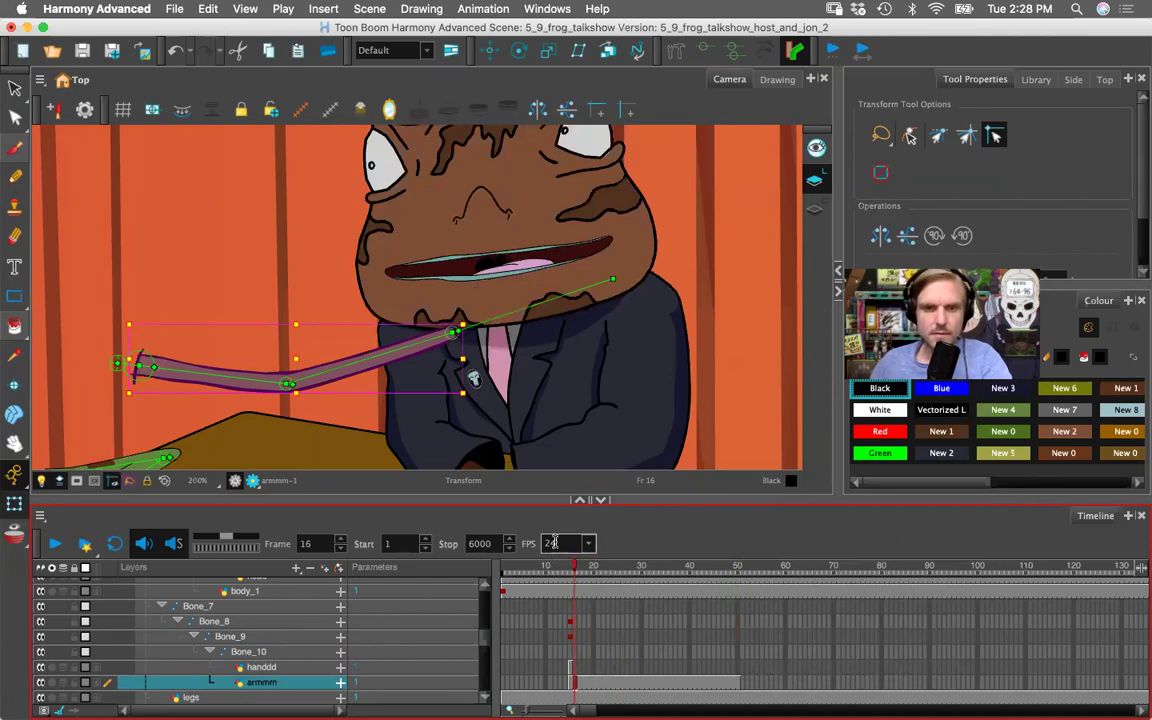
{"action": "left_click", "coordinate": [13, 532]}
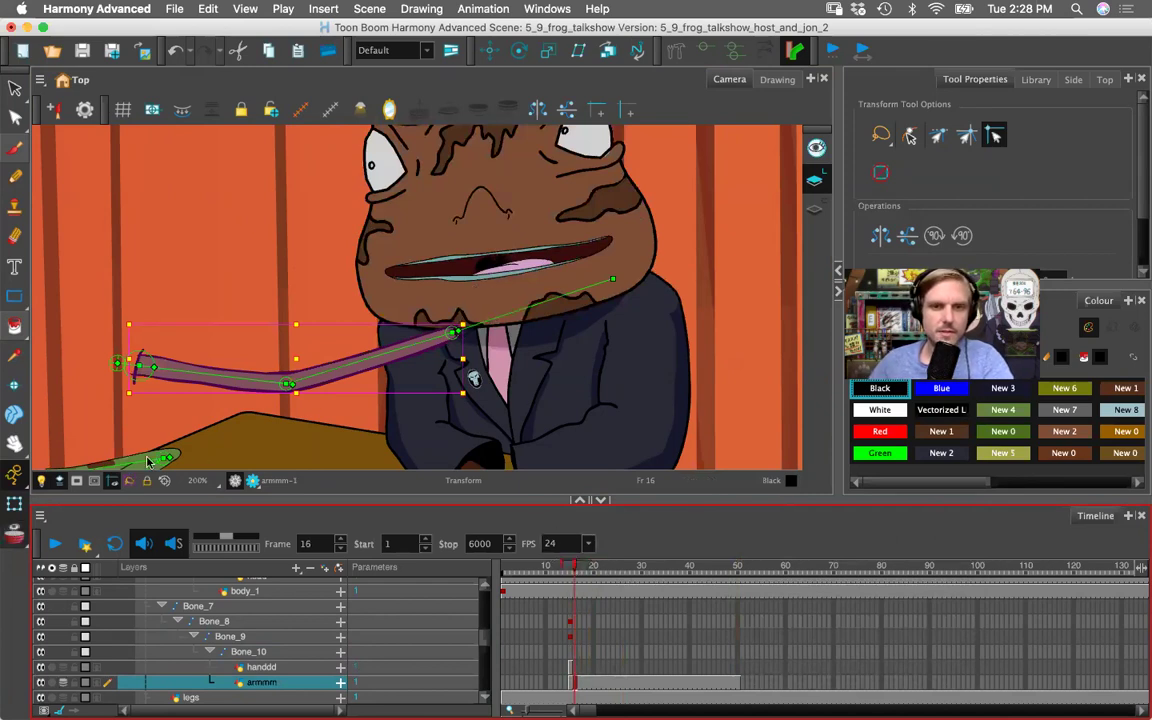
- Draw a pointing hand in black with the Brush on the handdd layer at frame 16, joined to the wrist
{"action": "left_click", "coordinate": [275, 665]}
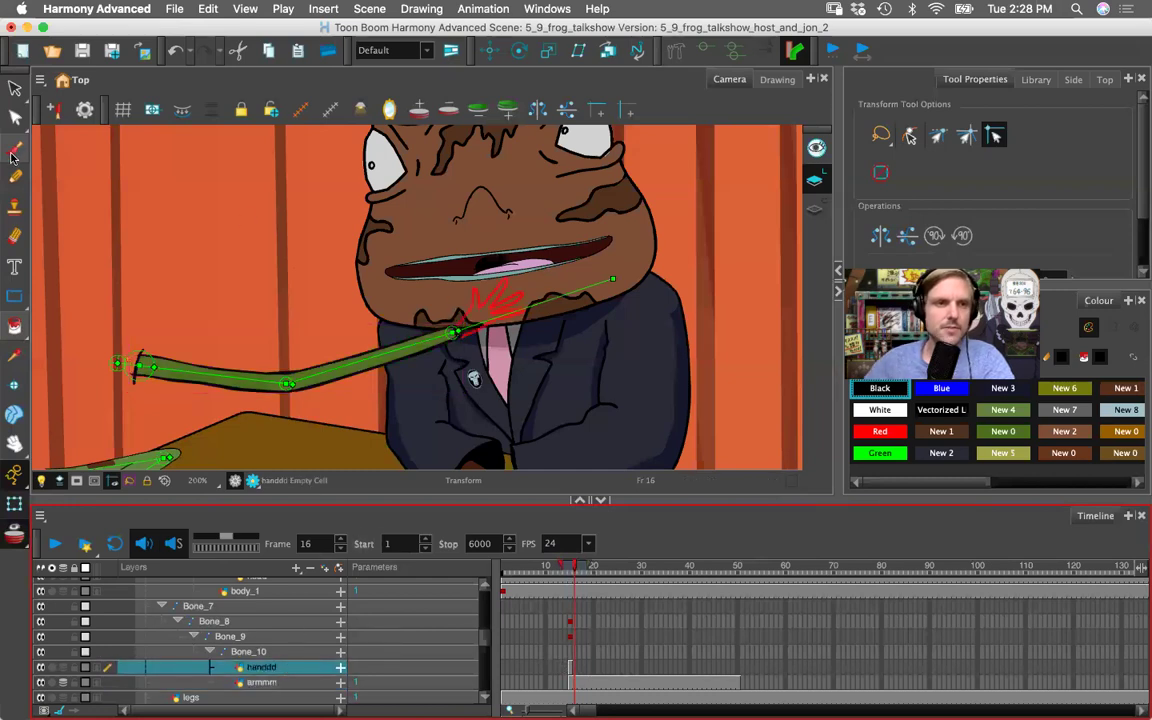
{"action": "left_click", "coordinate": [14, 150]}
{"action": "mouse_move", "coordinate": [458, 325]}
{"action": "left_mouse_down"}
{"action": "mouse_move", "coordinate": [485, 295]}
{"action": "mouse_move", "coordinate": [466, 320]}
{"action": "left_mouse_up"}
{"action": "key", "text": "super+z"}
{"action": "key", "text": "ctrl+z"}
{"action": "scroll", "coordinate": [500, 300], "scroll_direction": "up", "scroll_amount": 4}
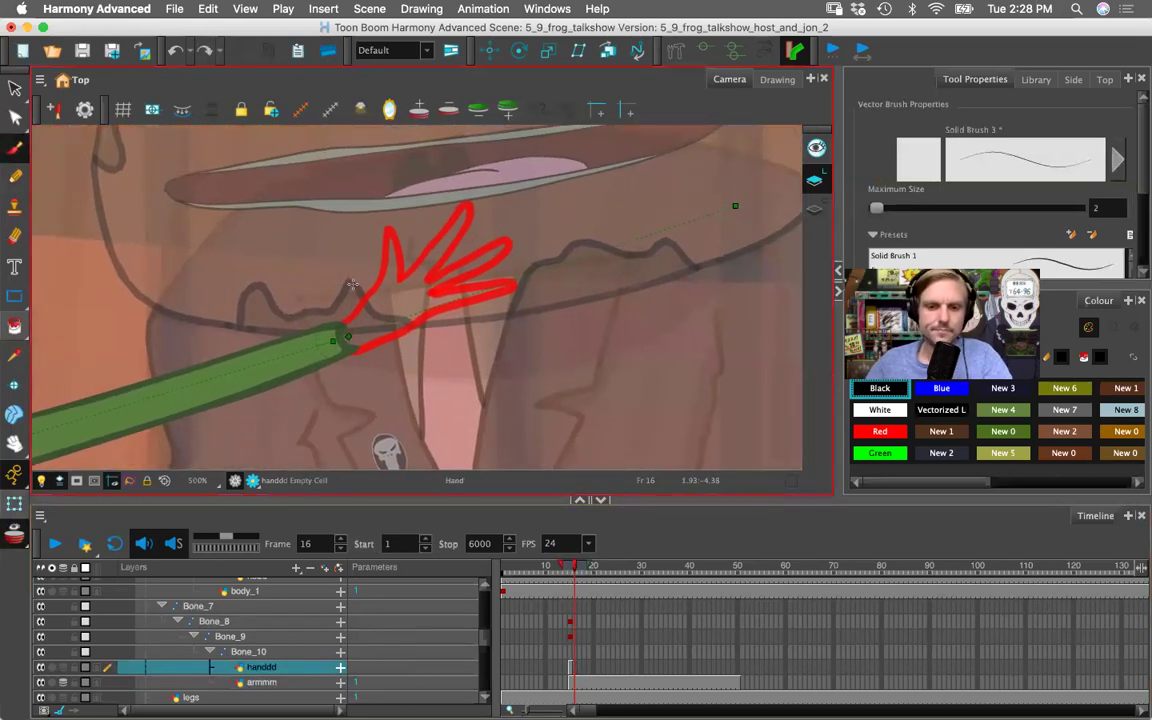
{"action": "scroll", "coordinate": [352, 285], "scroll_direction": "up", "scroll_amount": 2}
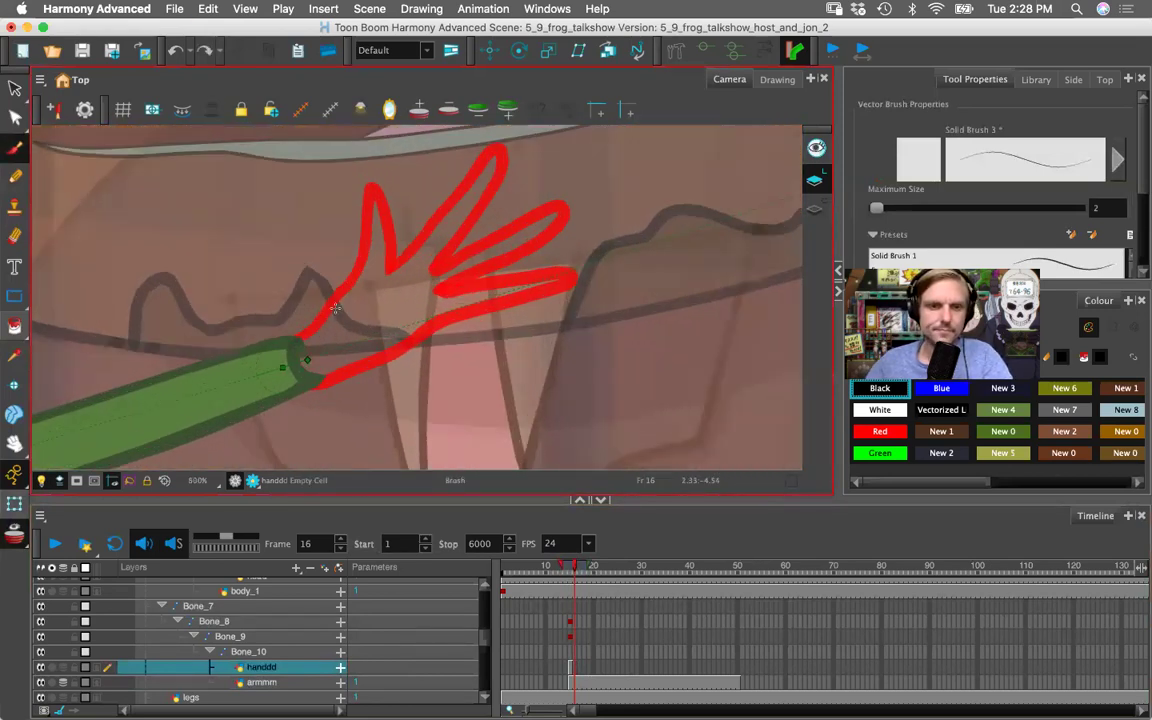
{"action": "left_click_drag", "start_coordinate": [289, 341], "coordinate": [375, 240]}
{"action": "key", "text": "super+z"}
{"action": "mouse_move", "coordinate": [291, 343]}
{"action": "left_mouse_down"}
{"action": "mouse_move", "coordinate": [388, 248]}
{"action": "mouse_move", "coordinate": [398, 266]}
{"action": "left_mouse_up"}
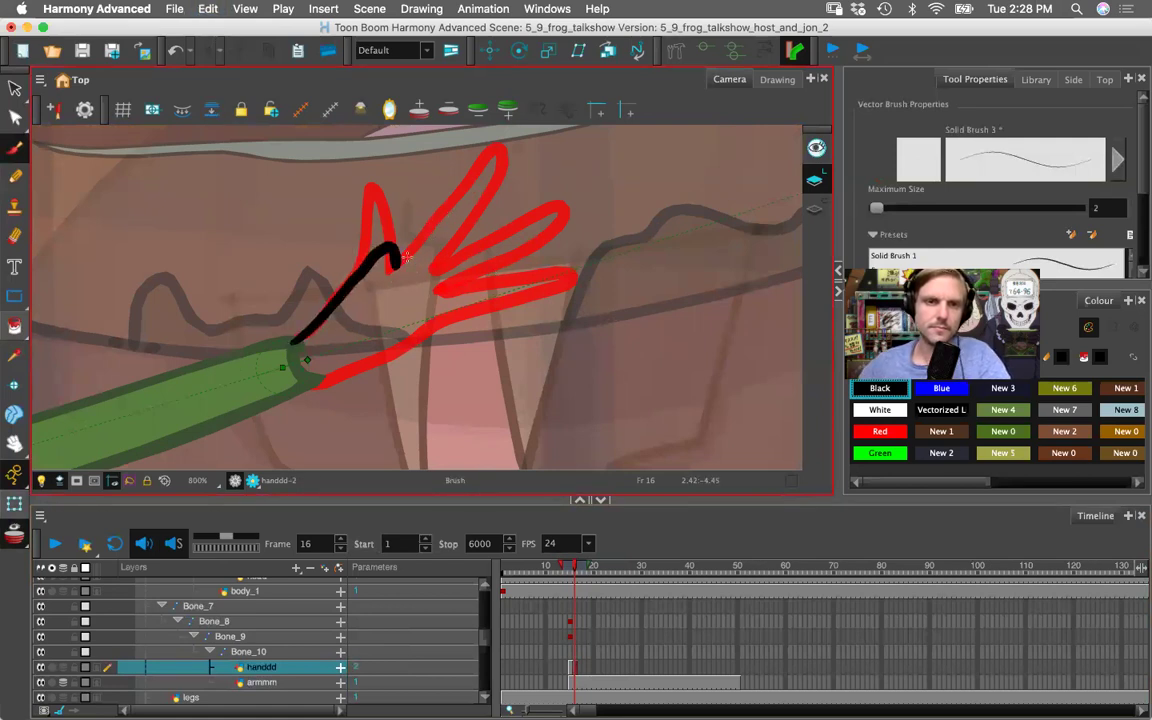
{"action": "mouse_move", "coordinate": [397, 270]}
{"action": "left_mouse_down"}
{"action": "mouse_move", "coordinate": [415, 327]}
{"action": "mouse_move", "coordinate": [390, 321]}
{"action": "left_mouse_up"}
{"action": "mouse_move", "coordinate": [400, 264]}
{"action": "left_mouse_down"}
{"action": "mouse_move", "coordinate": [511, 182]}
{"action": "mouse_move", "coordinate": [528, 187]}
{"action": "mouse_move", "coordinate": [424, 283]}
{"action": "mouse_move", "coordinate": [449, 265]}
{"action": "mouse_move", "coordinate": [464, 298]}
{"action": "mouse_move", "coordinate": [454, 322]}
{"action": "mouse_move", "coordinate": [425, 333]}
{"action": "left_mouse_up"}
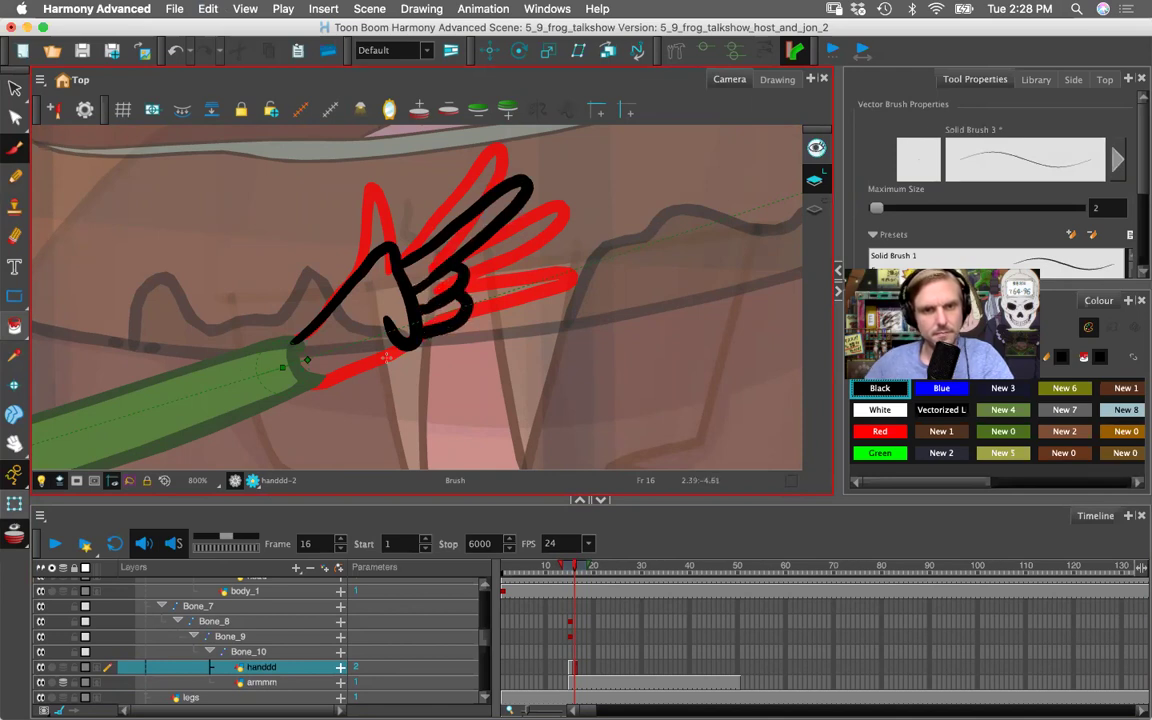
{"action": "mouse_move", "coordinate": [393, 343]}
{"action": "left_mouse_down"}
{"action": "mouse_move", "coordinate": [333, 357]}
{"action": "mouse_move", "coordinate": [296, 360]}
{"action": "left_mouse_up"}
- Extend the pointing-hand drawing's exposure on the handdd layer to frame 49
{"action": "key", "text": "1"}
{"action": "key", "text": "1"}
{"action": "key", "text": "1"}
{"action": "key", "text": "1"}
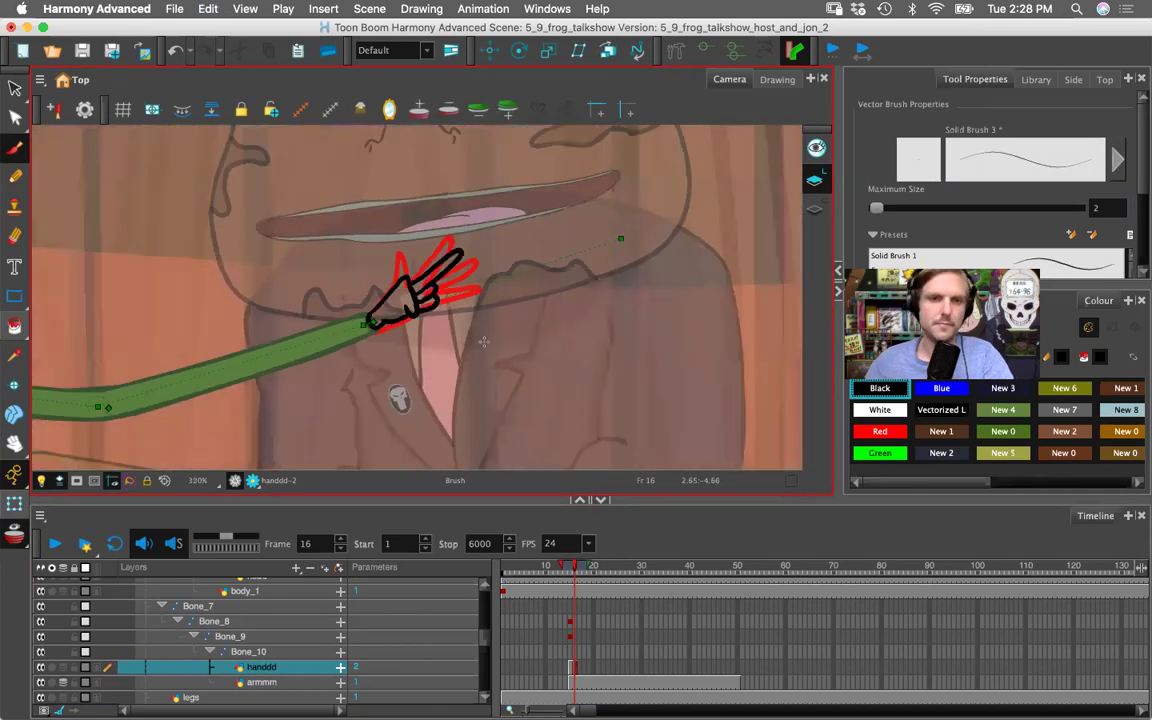
{"action": "key", "text": "2"}
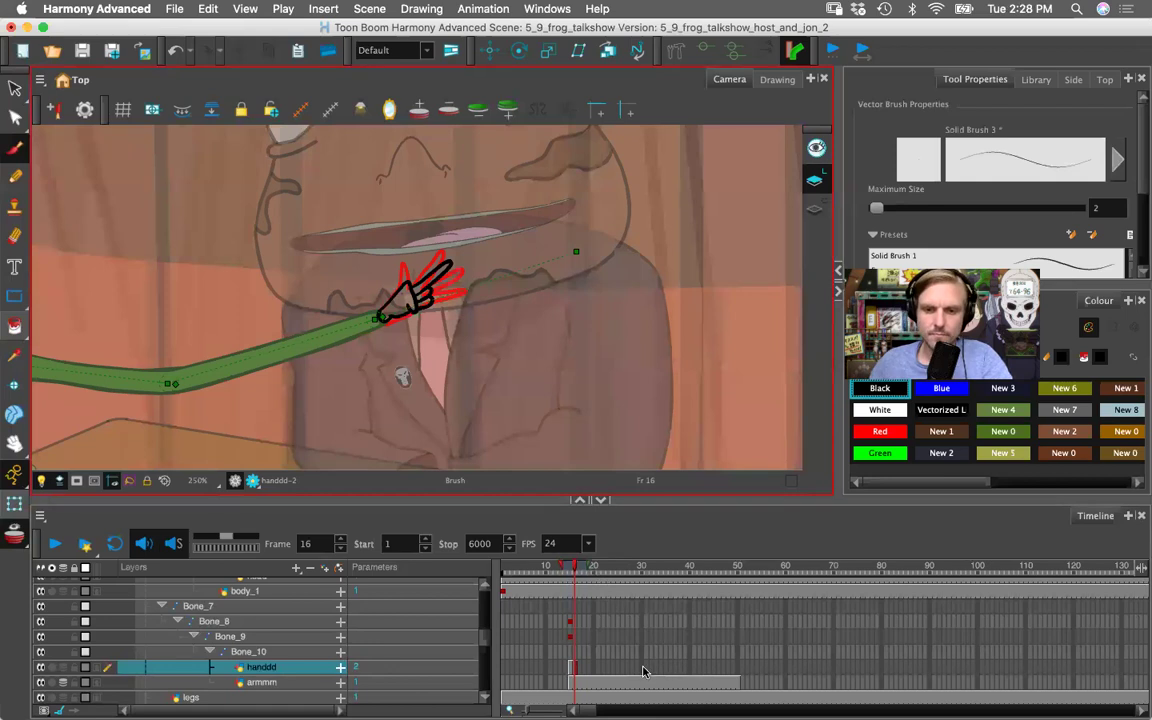
{"action": "left_click", "coordinate": [736, 666]}
{"action": "right_click", "coordinate": [736, 667]}
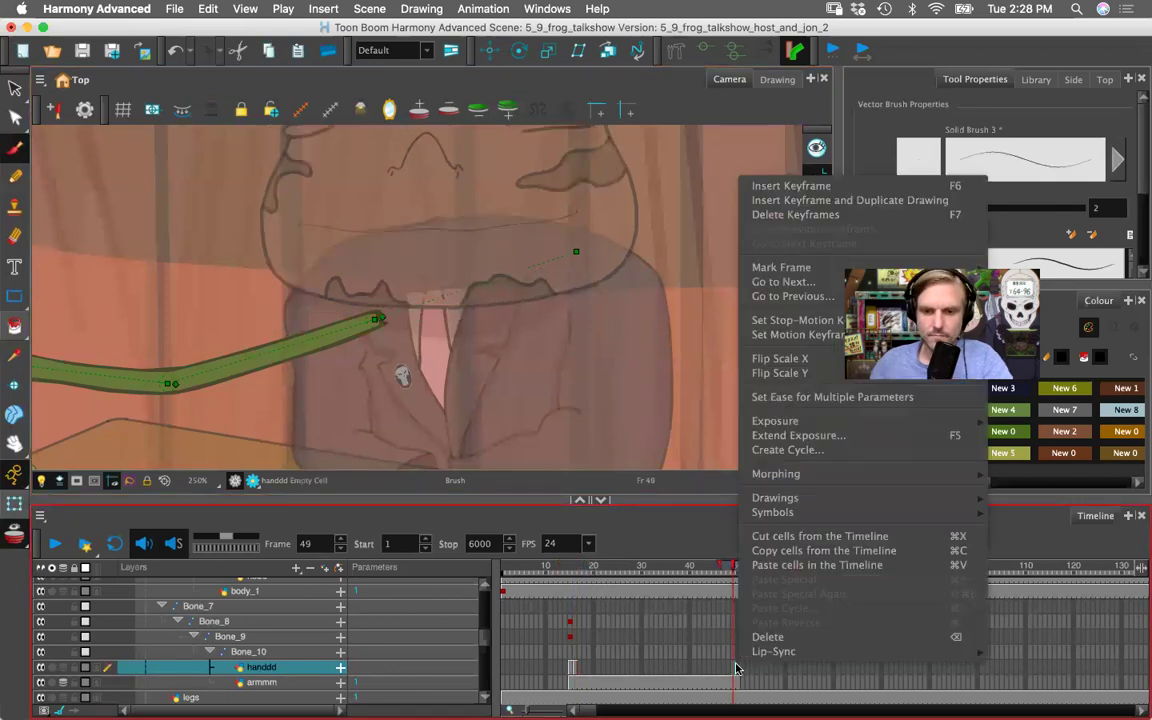
{"action": "left_click", "coordinate": [772, 436]}
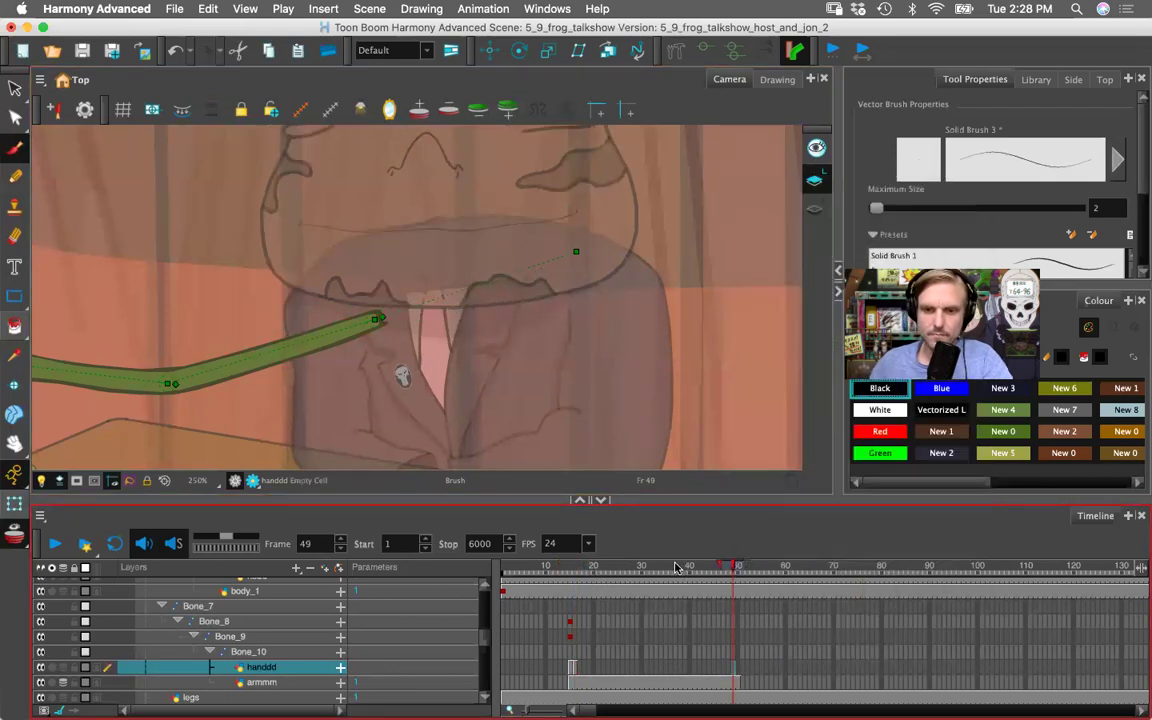
- Rotate the forearm bone to a near-vertical pose at frame 24 and scrub through the movement
{"action": "mouse_move", "coordinate": [653, 567]}
{"action": "left_mouse_down"}
{"action": "mouse_move", "coordinate": [643, 568]}
{"action": "mouse_move", "coordinate": [681, 568]}
{"action": "mouse_move", "coordinate": [503, 570]}
{"action": "mouse_move", "coordinate": [632, 590]}
{"action": "mouse_move", "coordinate": [612, 589]}
{"action": "left_mouse_up"}
{"action": "left_click", "coordinate": [282, 682]}
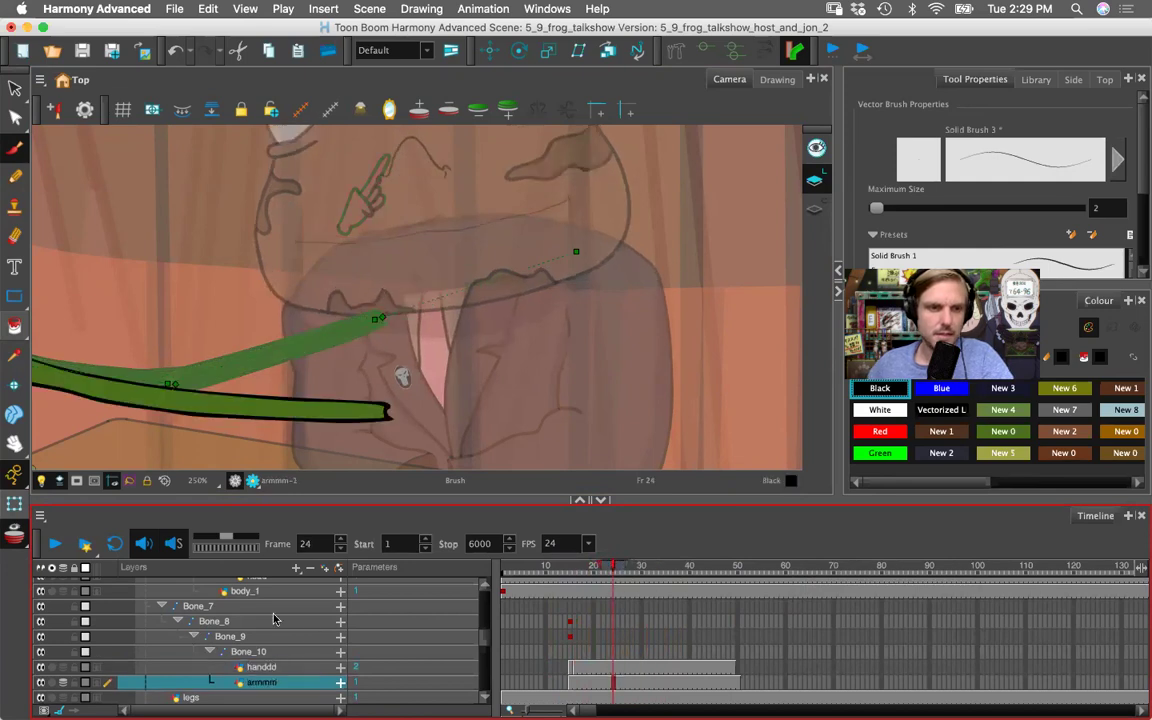
{"action": "left_click", "coordinate": [14, 504]}
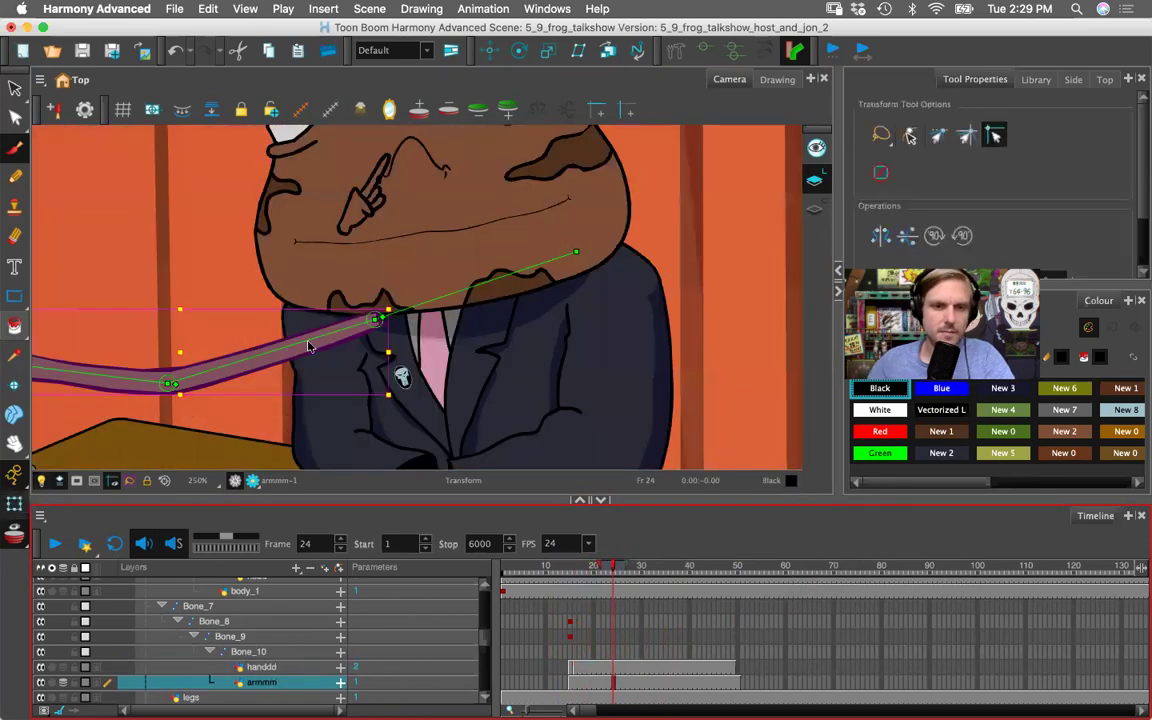
{"action": "left_click", "coordinate": [320, 371]}
{"action": "left_click_drag", "start_coordinate": [320, 371], "coordinate": [179, 289]}
{"action": "left_click_drag", "start_coordinate": [130, 245], "coordinate": [233, 351]}
{"action": "key", "text": "1"}
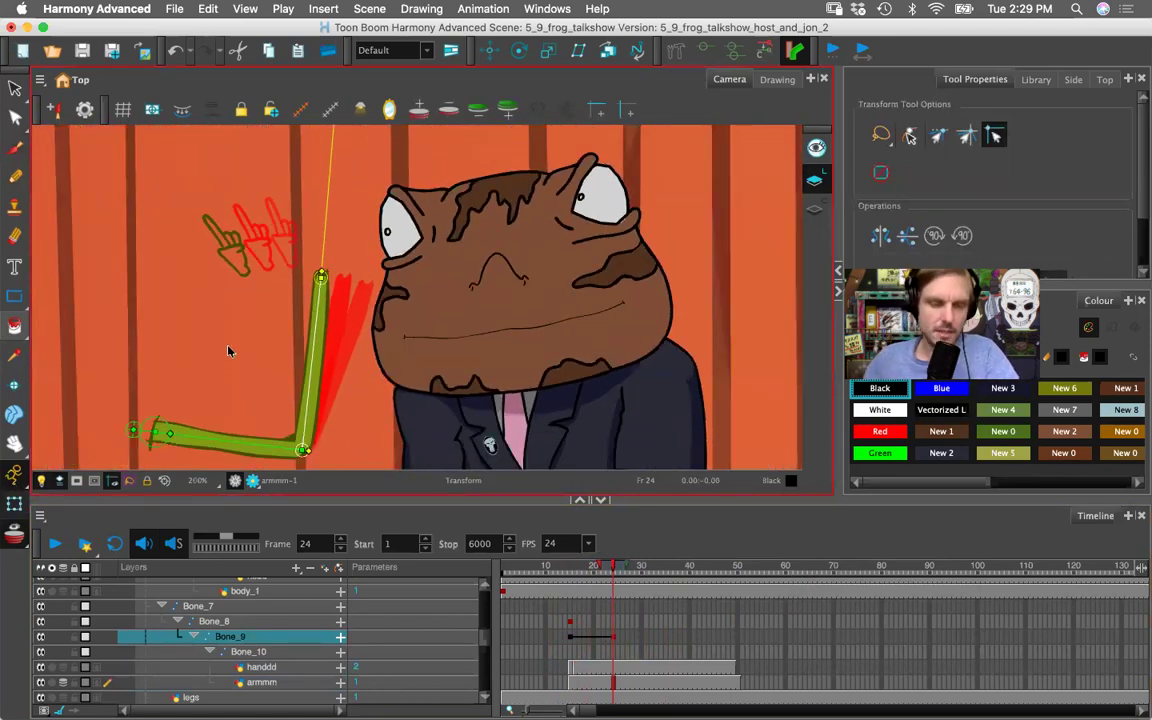
{"action": "mouse_move", "coordinate": [578, 568]}
{"action": "left_mouse_down"}
{"action": "mouse_move", "coordinate": [614, 567]}
{"action": "mouse_move", "coordinate": [568, 567]}
{"action": "mouse_move", "coordinate": [595, 567]}
{"action": "left_mouse_up"}
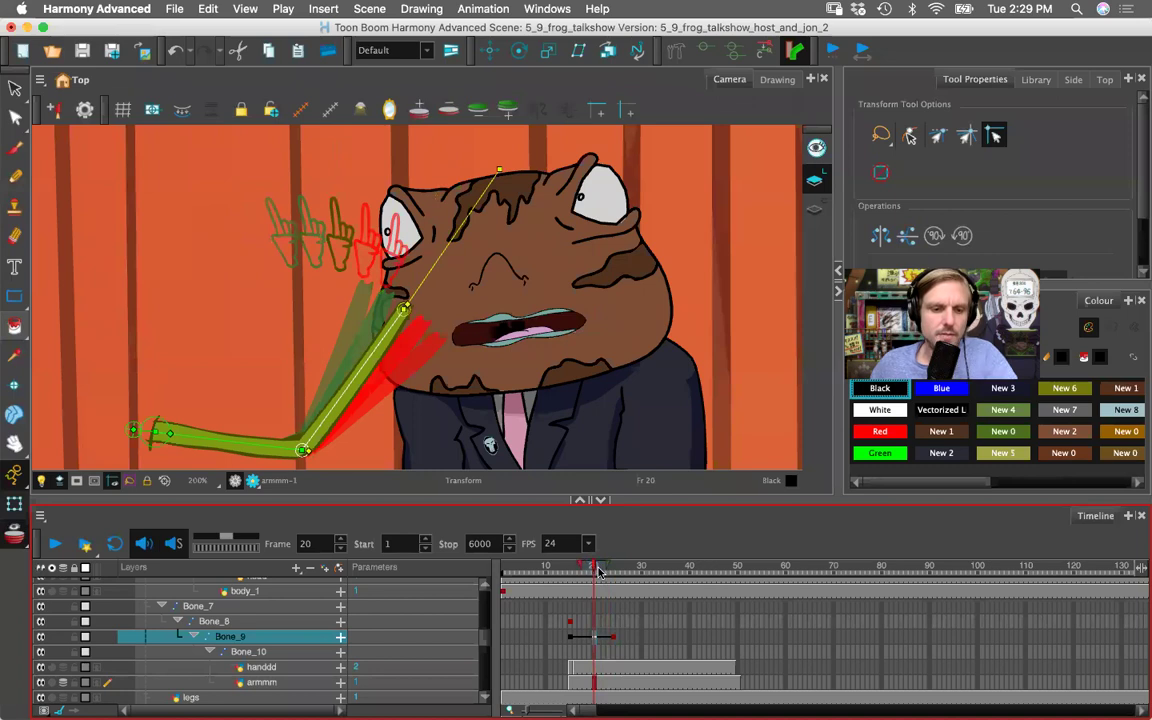
- Undo the raised forearm pose and the hand's exposure extension, and delete the pointing-hand drawing from frame 16
{"action": "key", "text": "super+z"}
{"action": "key", "text": "super+z"}
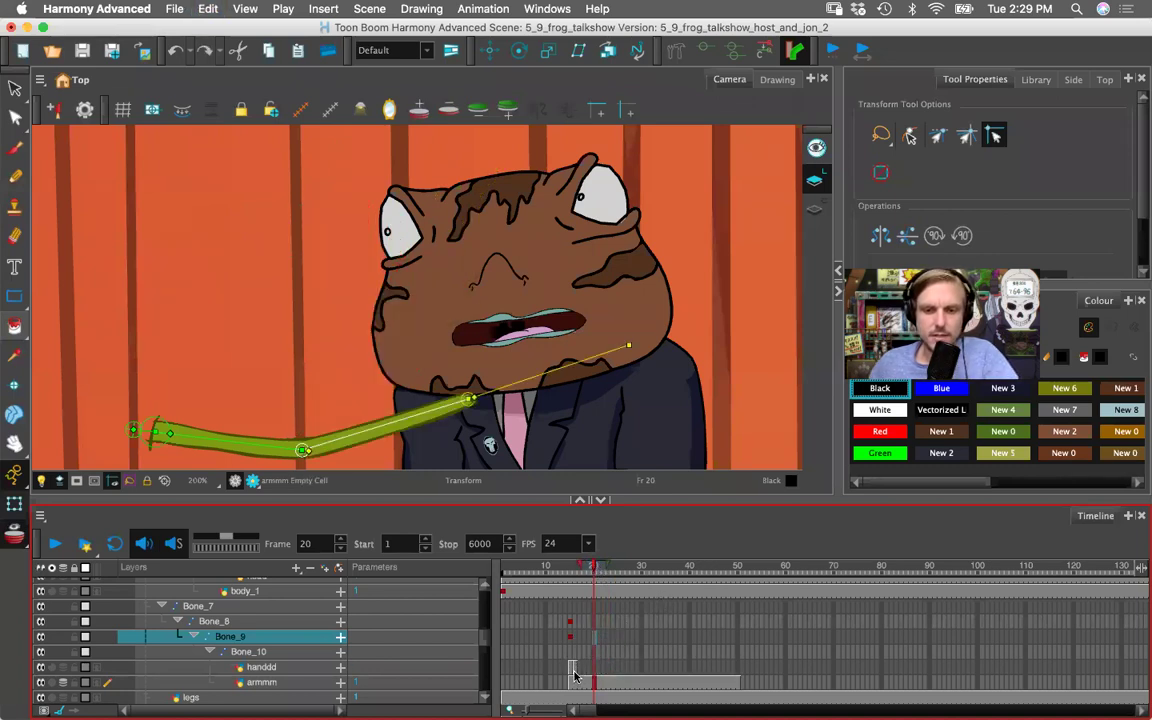
{"action": "left_click", "coordinate": [573, 667]}
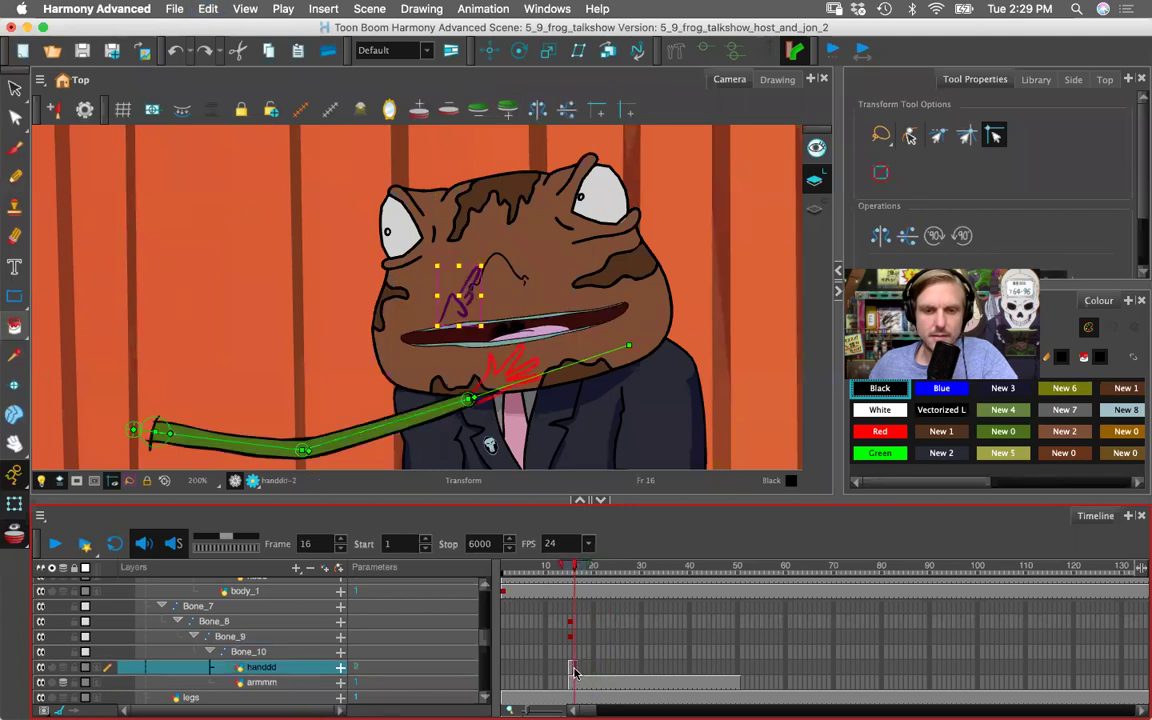
{"action": "key", "text": "Delete"}
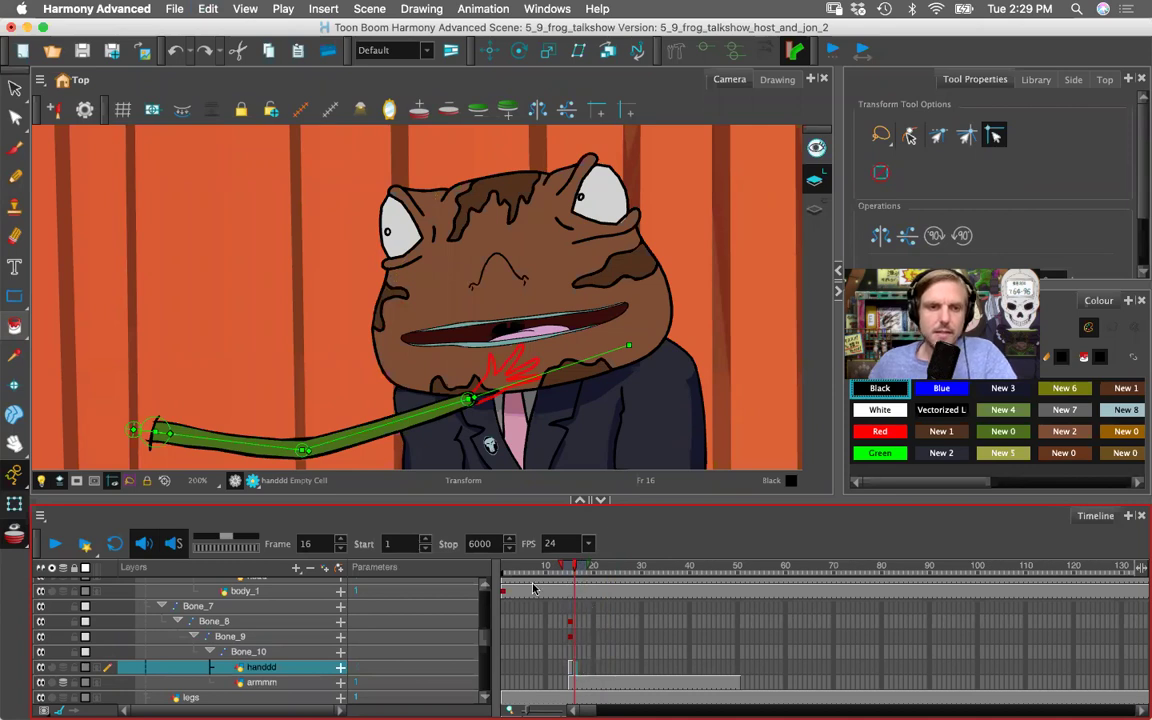
- Examine the armmm rig's unposed wrist joint and the hand up close with the Rigging tool at frame 15
{"action": "left_click_drag", "start_coordinate": [260, 327], "coordinate": [252, 296]}
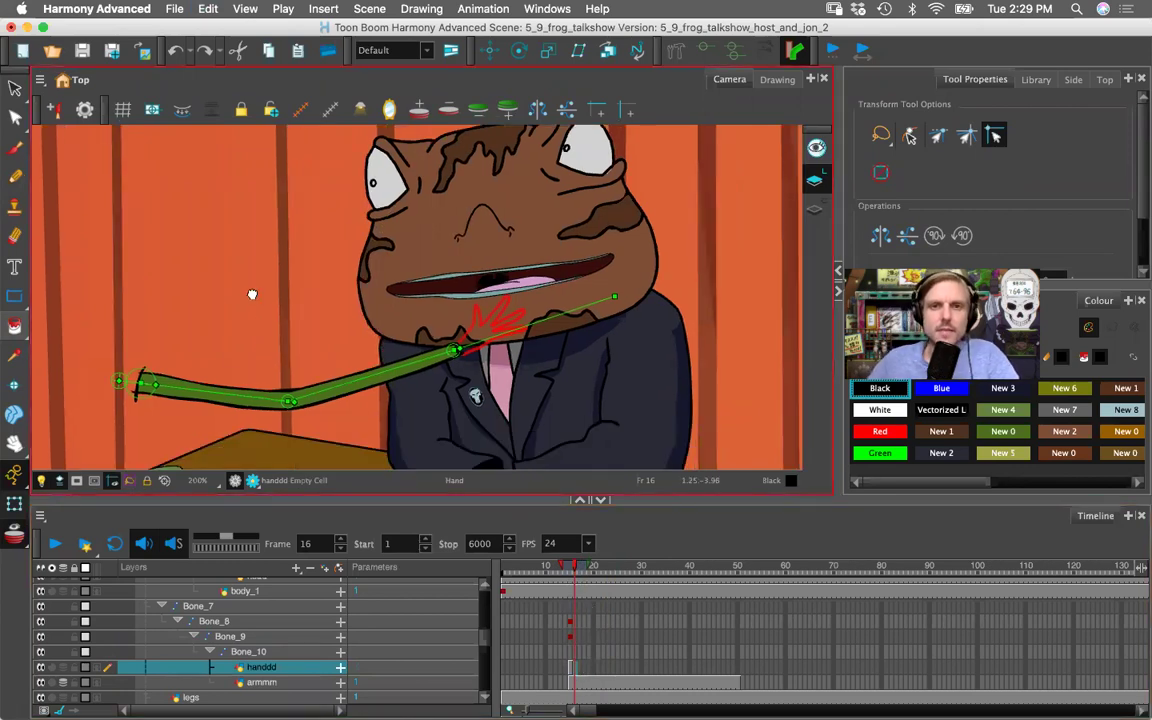
{"action": "left_click", "coordinate": [576, 684]}
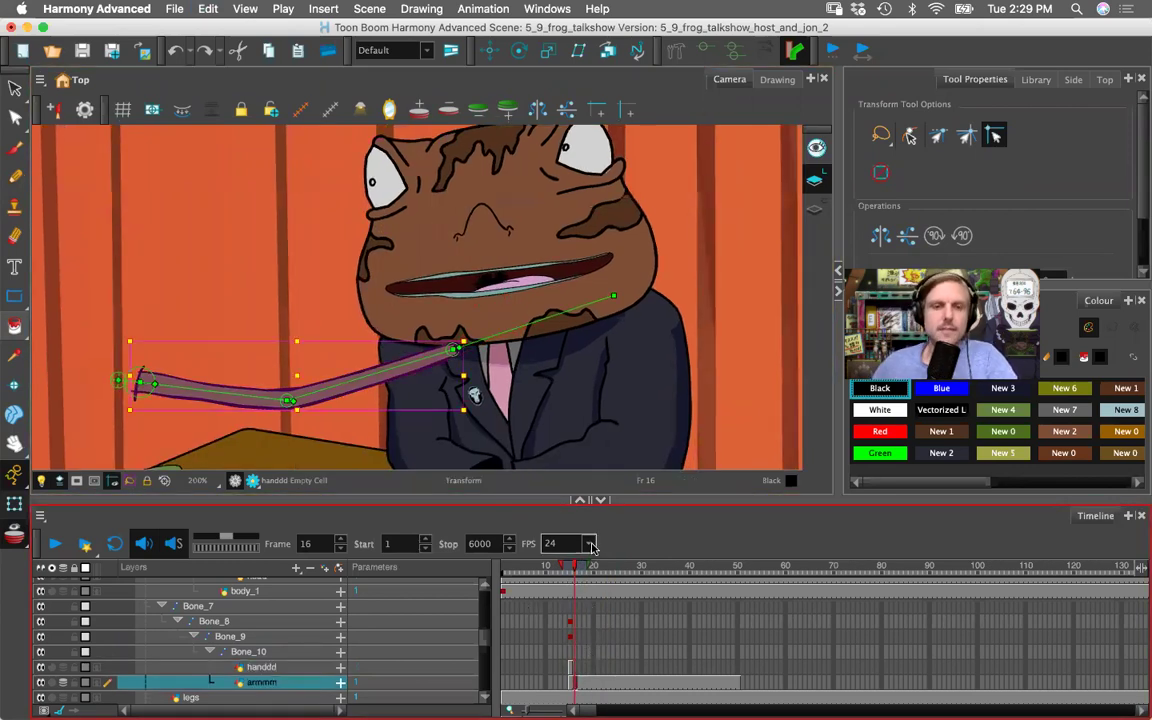
{"action": "left_click", "coordinate": [608, 50]}
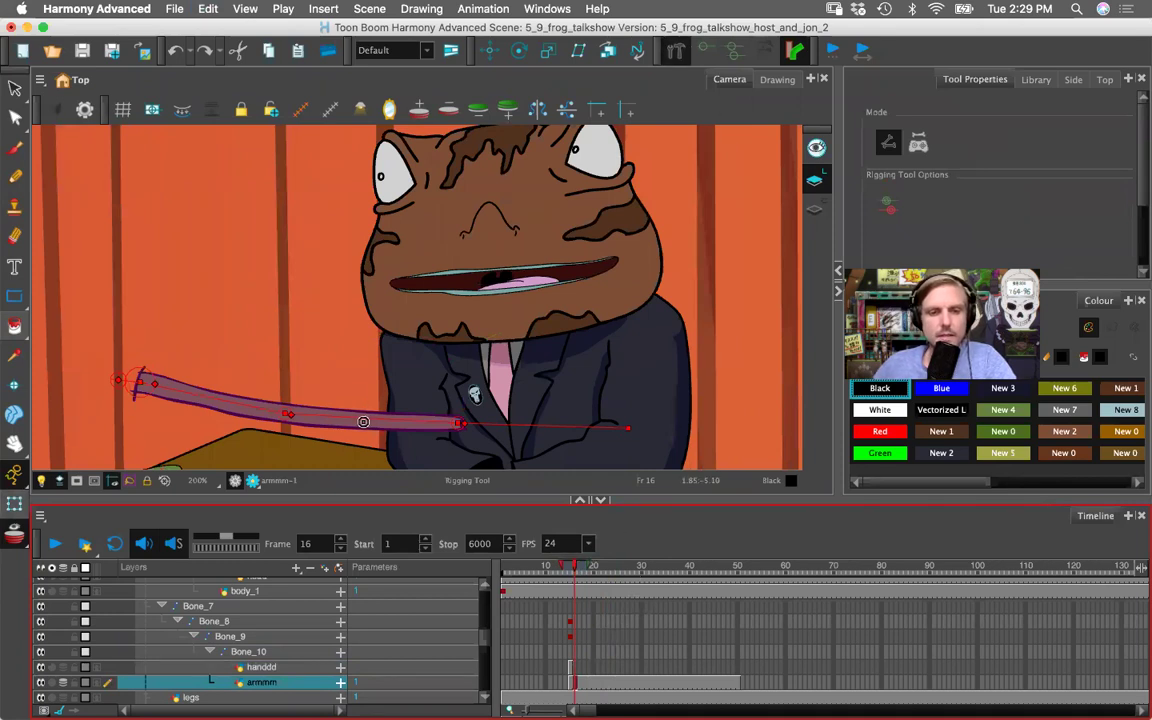
{"action": "key", "text": "comma"}
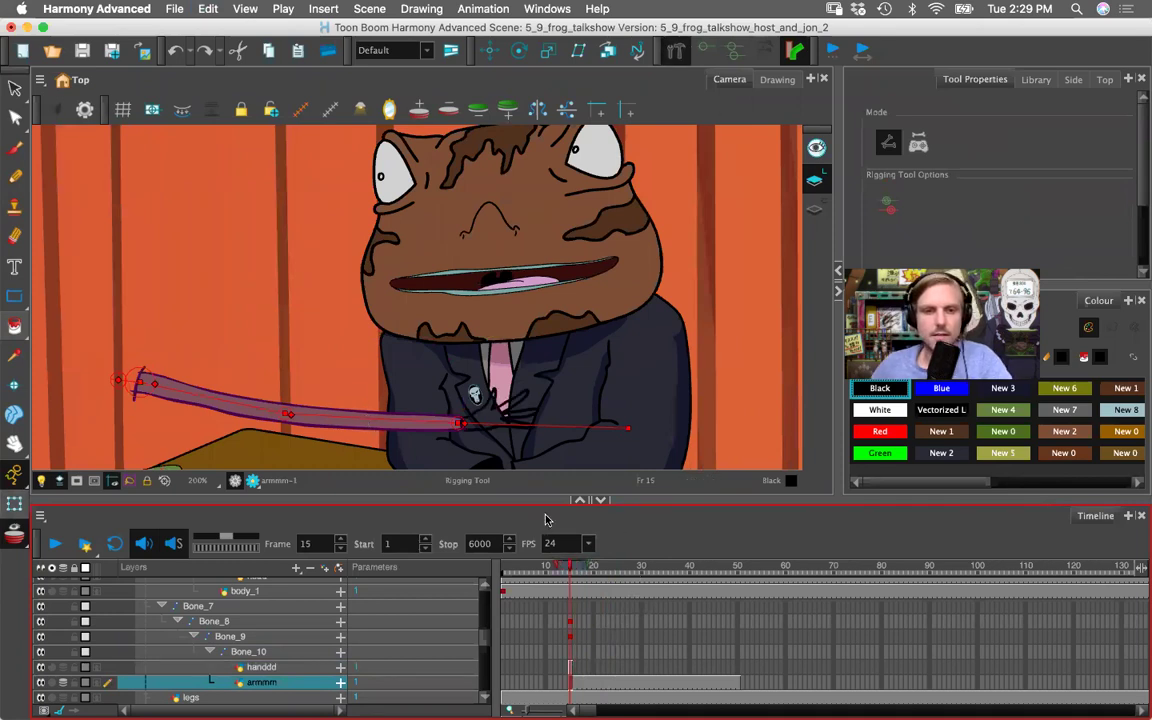
{"action": "key", "text": "2"}
{"action": "key", "text": "2"}
{"action": "key", "text": "2"}
{"action": "key", "text": "2"}
{"action": "left_click_drag", "start_coordinate": [511, 405], "coordinate": [378, 125]}
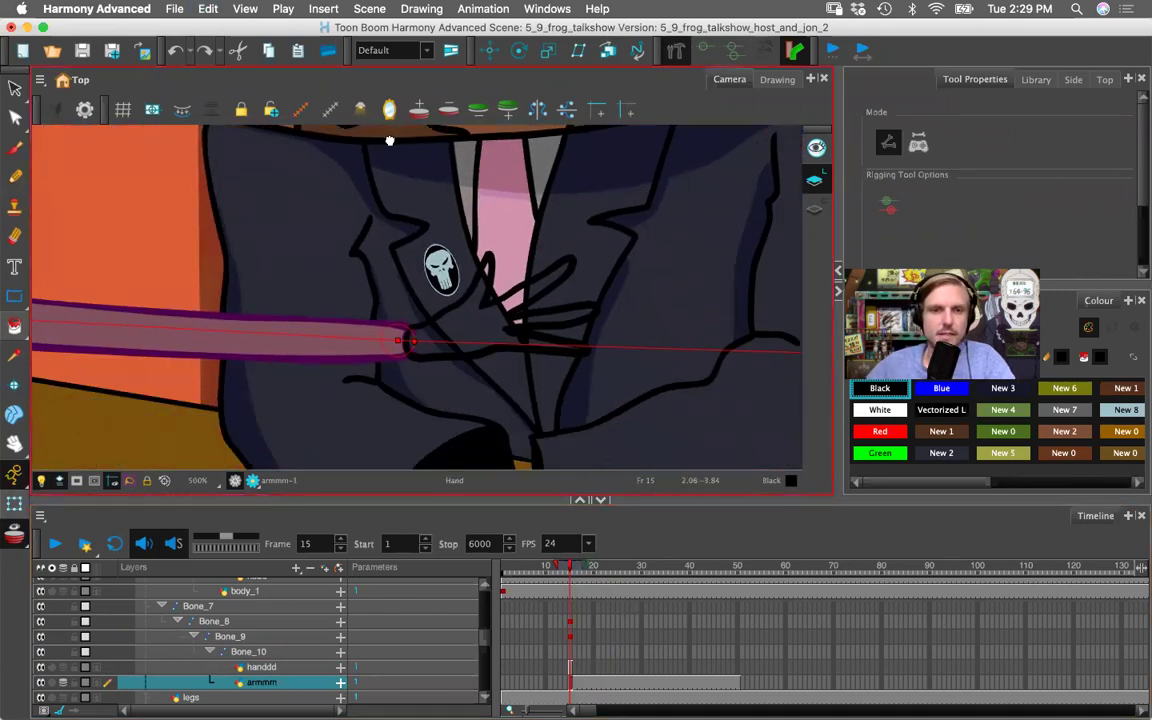
{"action": "left_click_drag", "start_coordinate": [404, 303], "coordinate": [396, 302]}
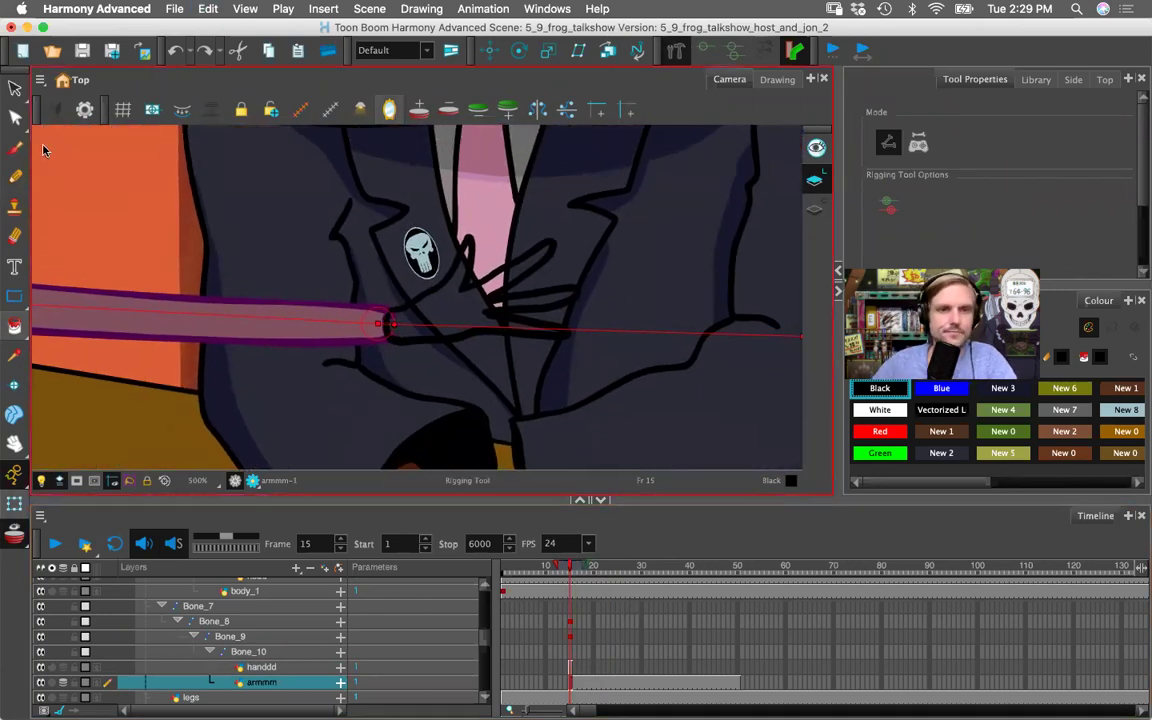
- Compare the unposed armmm drawing with its onion-skinned pose at frame 15 using the Brush tool
{"action": "left_click", "coordinate": [14, 148]}
{"action": "key", "text": "alt+b"}
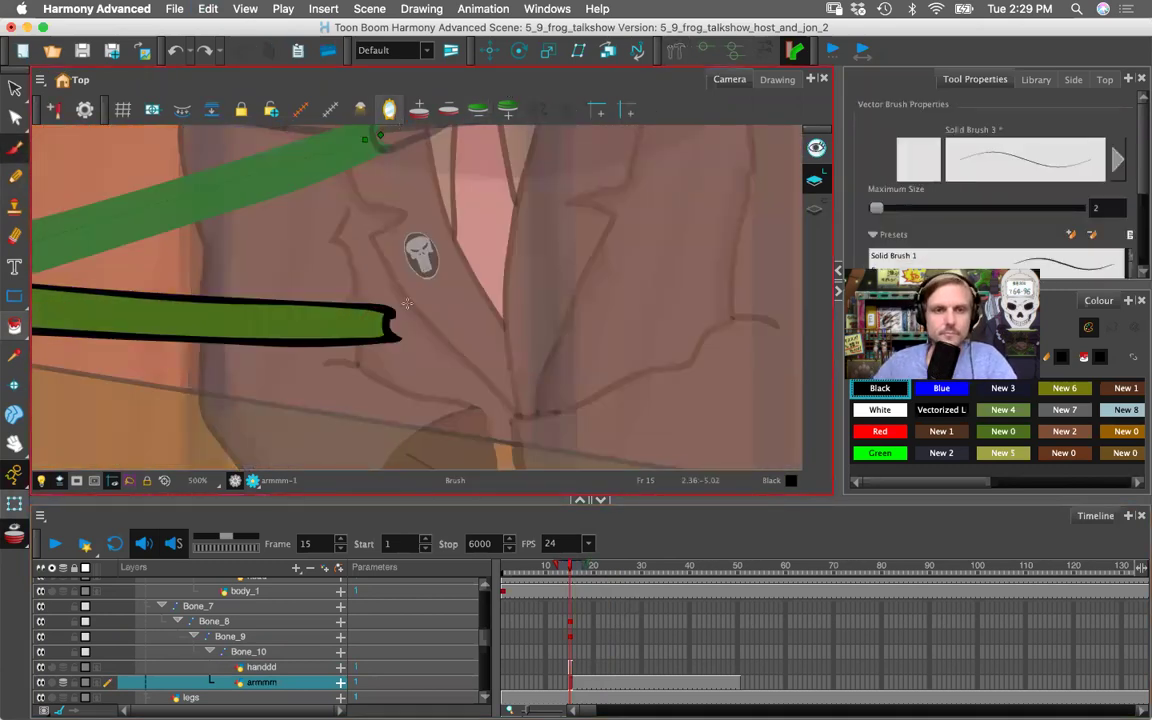
{"action": "scroll", "coordinate": [411, 301], "scroll_direction": "down", "scroll_amount": 3}
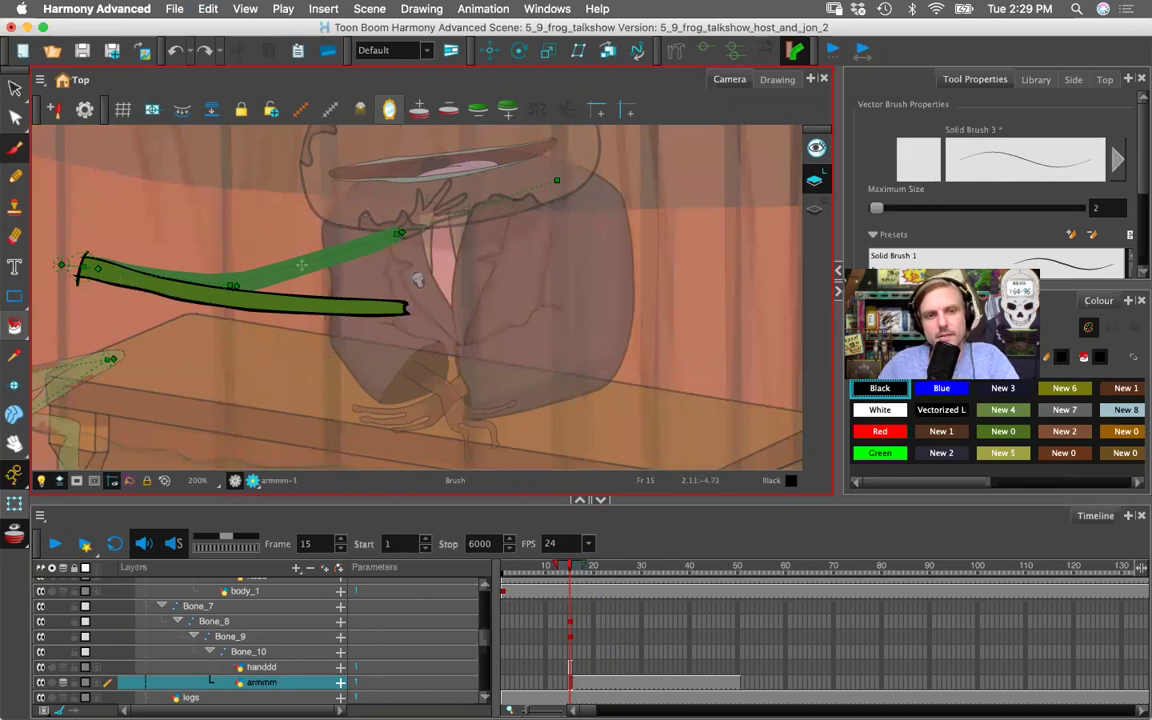
- Try to draw a pointing hand at the arm's wrist end on the armmm layer at frame 16
{"action": "scroll", "coordinate": [442, 327], "scroll_direction": "up", "scroll_amount": 5}
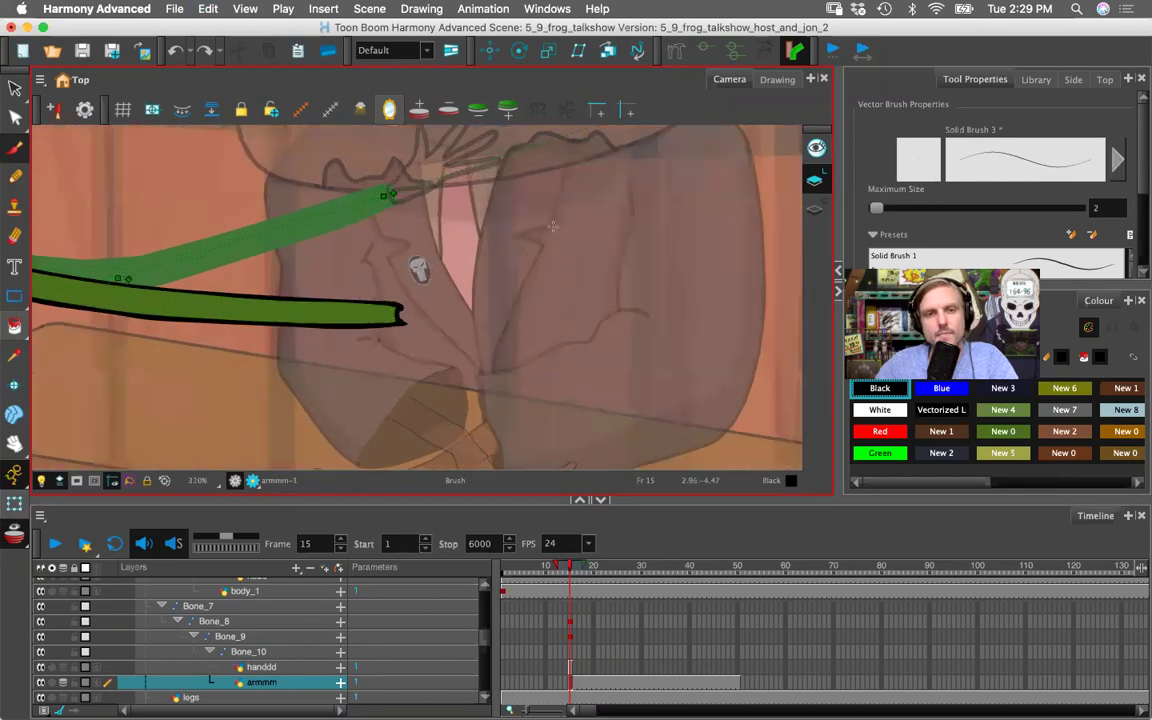
{"action": "scroll", "coordinate": [442, 327], "scroll_direction": "up", "scroll_amount": 3}
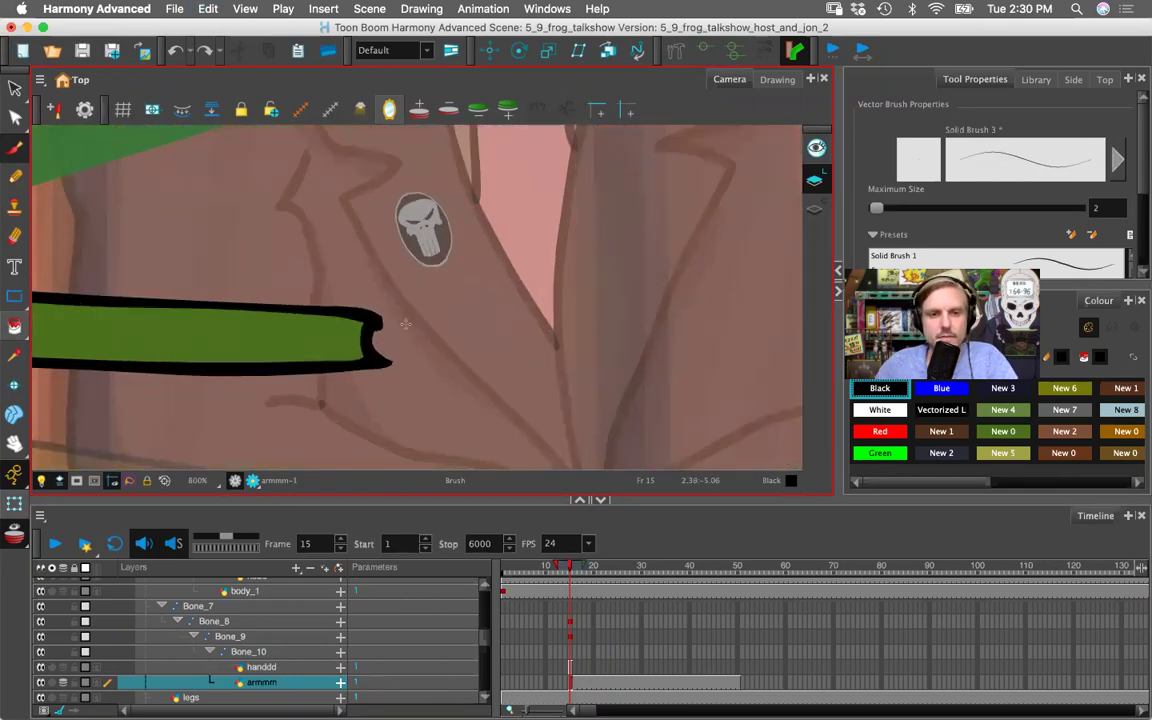
{"action": "key", "text": "period"}
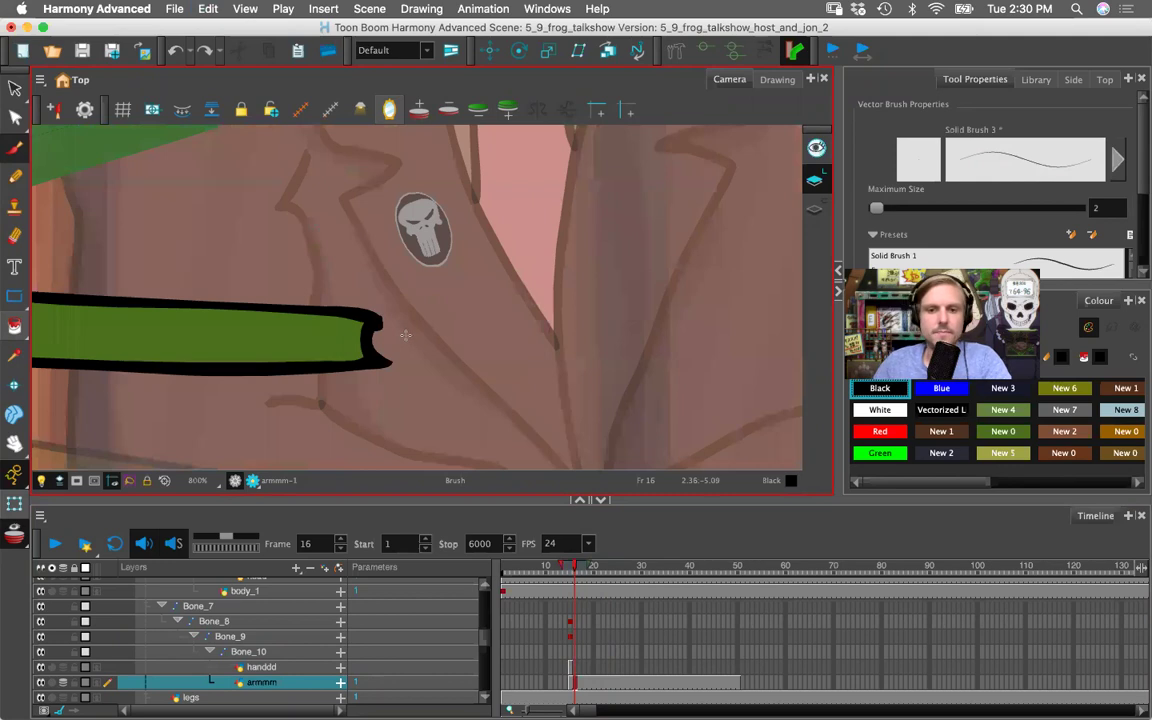
{"action": "mouse_move", "coordinate": [379, 320]}
{"action": "left_mouse_down"}
{"action": "mouse_move", "coordinate": [468, 290]}
{"action": "mouse_move", "coordinate": [484, 322]}
{"action": "mouse_move", "coordinate": [468, 352]}
{"action": "left_mouse_up"}
{"action": "mouse_move", "coordinate": [490, 305]}
{"action": "left_mouse_down"}
{"action": "mouse_move", "coordinate": [597, 301]}
{"action": "mouse_move", "coordinate": [509, 323]}
{"action": "mouse_move", "coordinate": [531, 325]}
{"action": "mouse_move", "coordinate": [521, 339]}
{"action": "mouse_move", "coordinate": [484, 338]}
{"action": "mouse_move", "coordinate": [524, 326]}
{"action": "mouse_move", "coordinate": [515, 347]}
{"action": "mouse_move", "coordinate": [513, 323]}
{"action": "mouse_move", "coordinate": [483, 325]}
{"action": "mouse_move", "coordinate": [522, 351]}
{"action": "mouse_move", "coordinate": [473, 361]}
{"action": "mouse_move", "coordinate": [395, 347]}
{"action": "left_mouse_up"}
{"action": "key", "text": "2"}
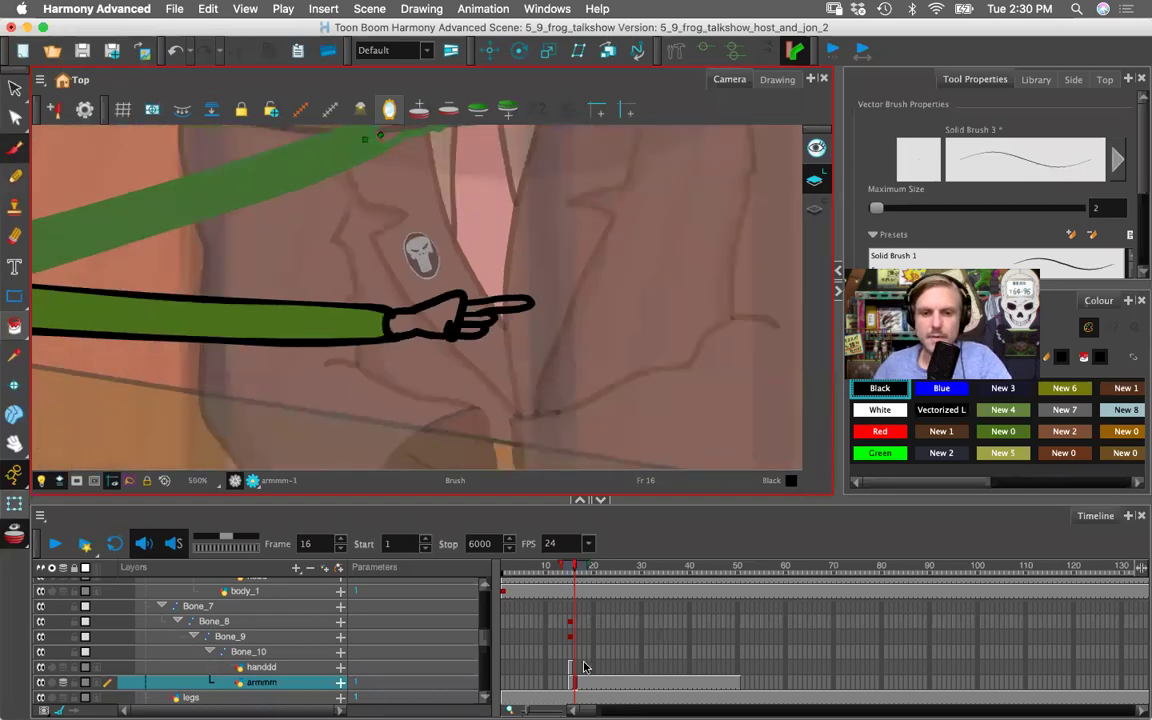
- Undo the pointing-hand brush strokes made on the armmm layer
{"action": "key", "text": "super+z"}
{"action": "key", "text": "super+z"}
{"action": "key", "text": "super+z"}
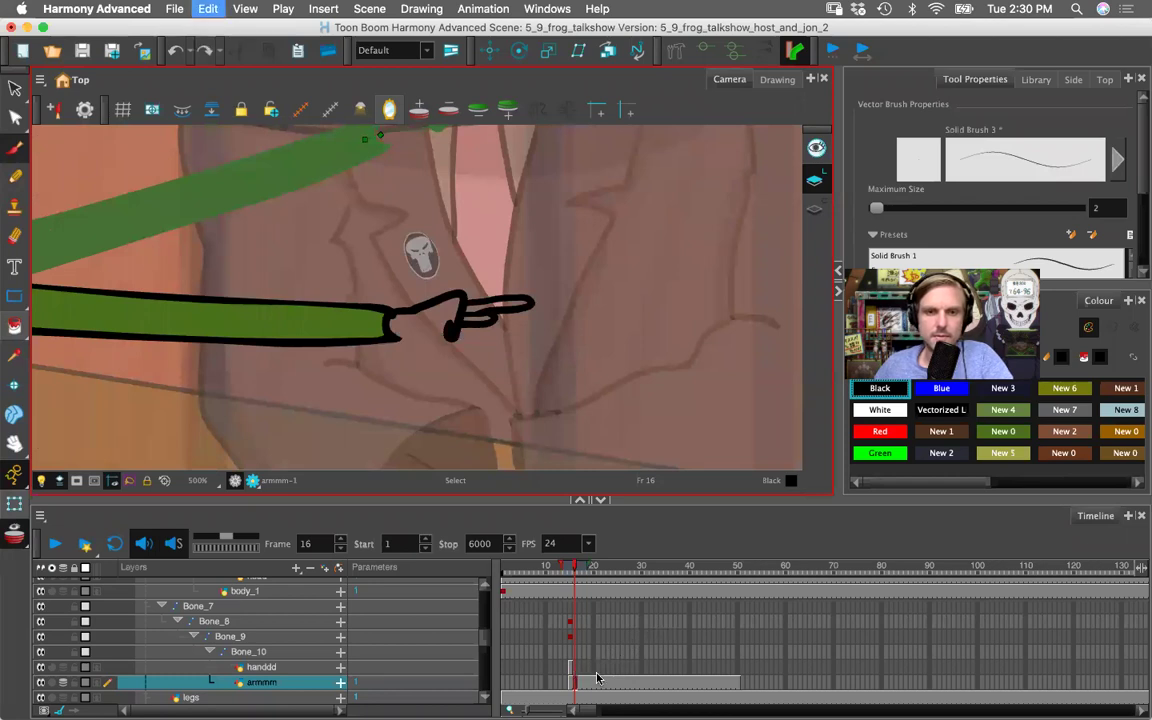
{"action": "key", "text": "super+z"}
{"action": "key", "text": "super+z"}
- Examine the wrist joint and onion-skinned hand up close from the handdd cell at frame 16 with the Rigging tool
{"action": "left_click", "coordinate": [582, 669]}
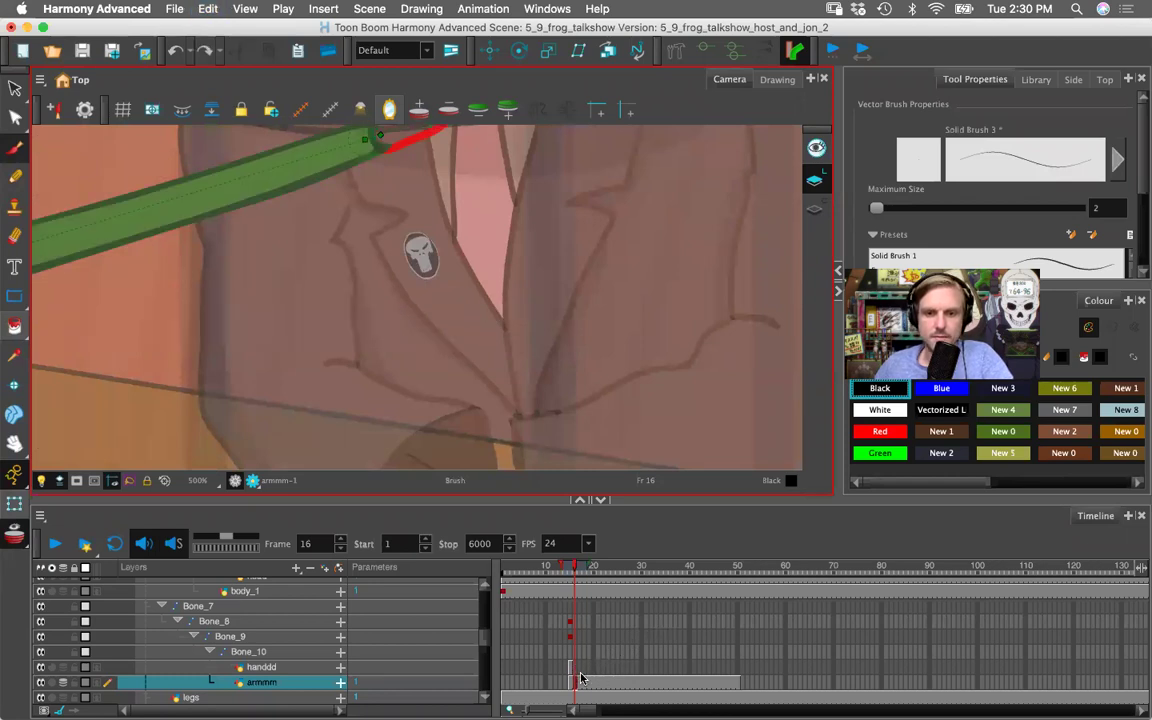
{"action": "left_click", "coordinate": [663, 80]}
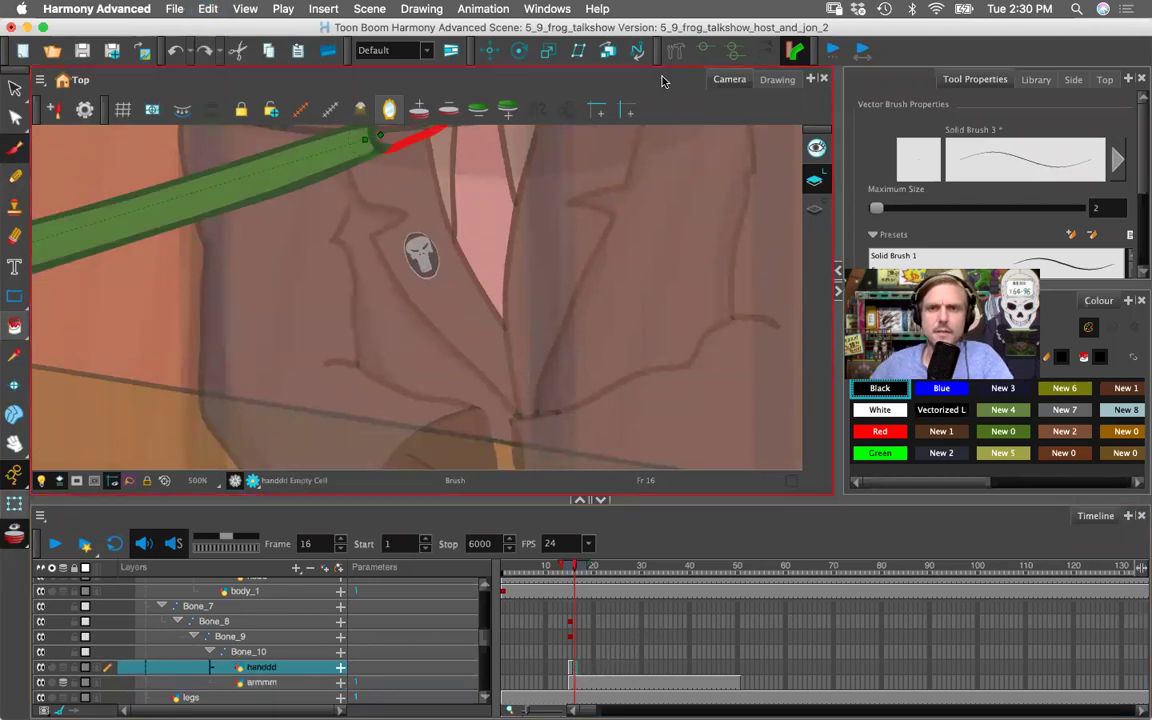
{"action": "key", "text": "2"}
{"action": "key", "text": "2"}
{"action": "left_click", "coordinate": [676, 51]}
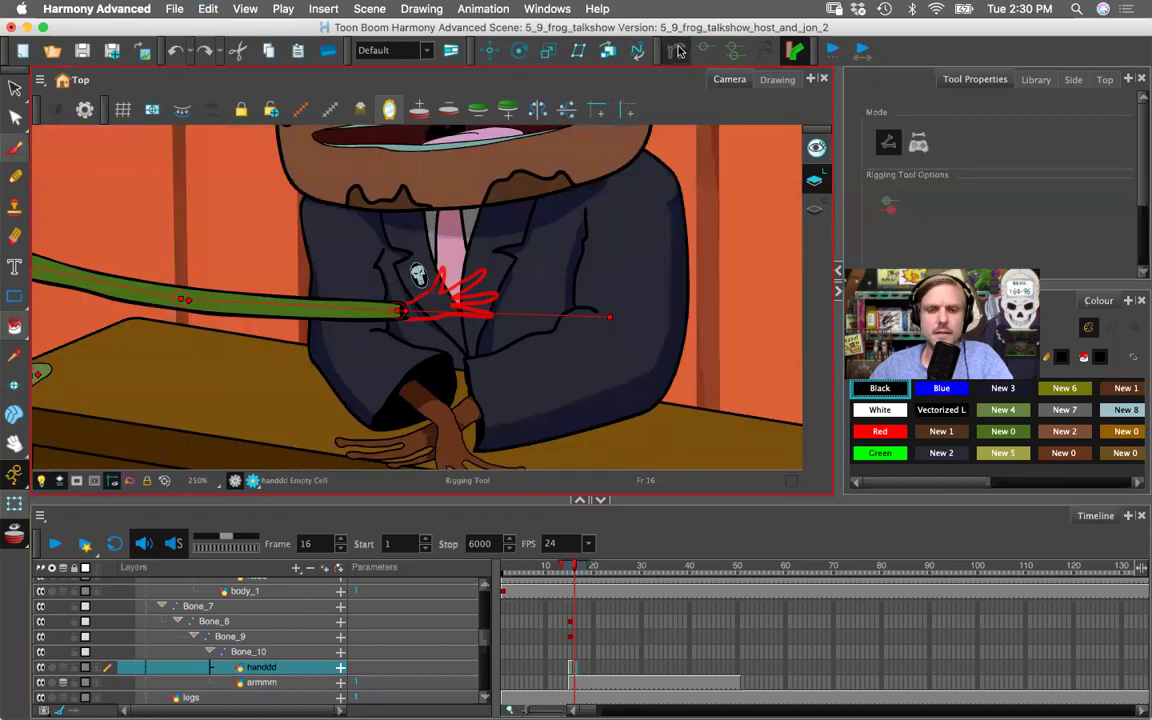
{"action": "key", "text": "2"}
{"action": "key", "text": "2"}
{"action": "key", "text": "2"}
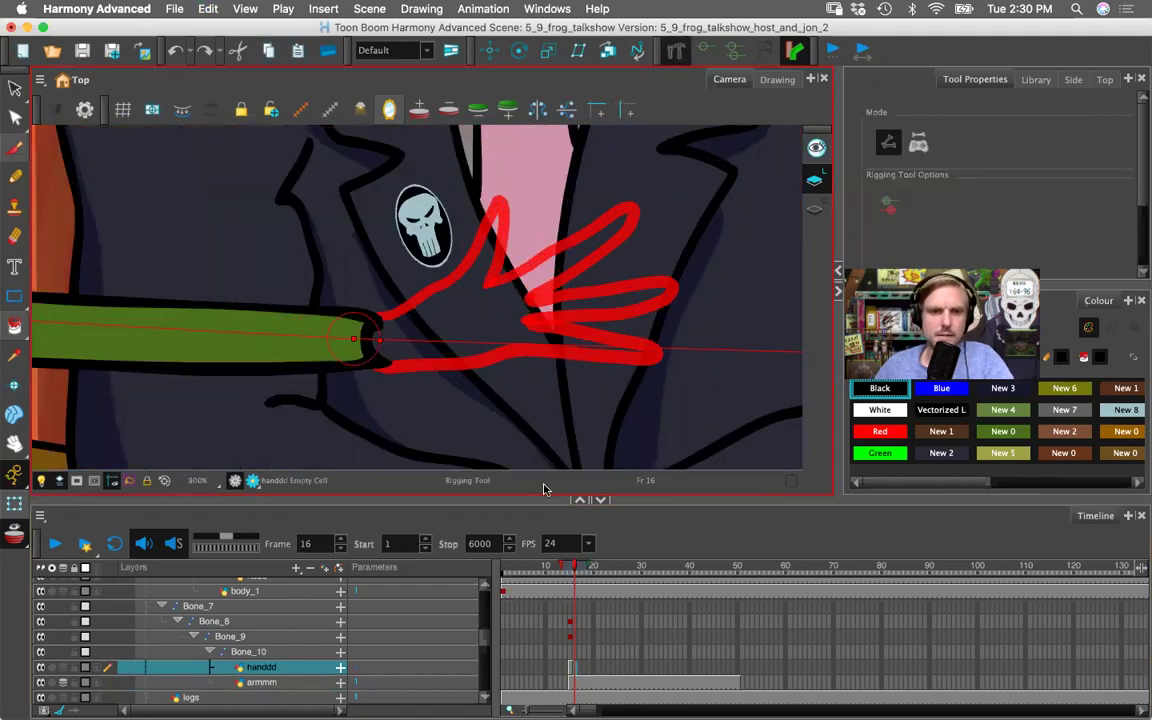
- Compare the posed arm and onion-skinned hand from the handdd cell at frame 16 using the Brush tool
{"action": "left_click", "coordinate": [15, 150]}
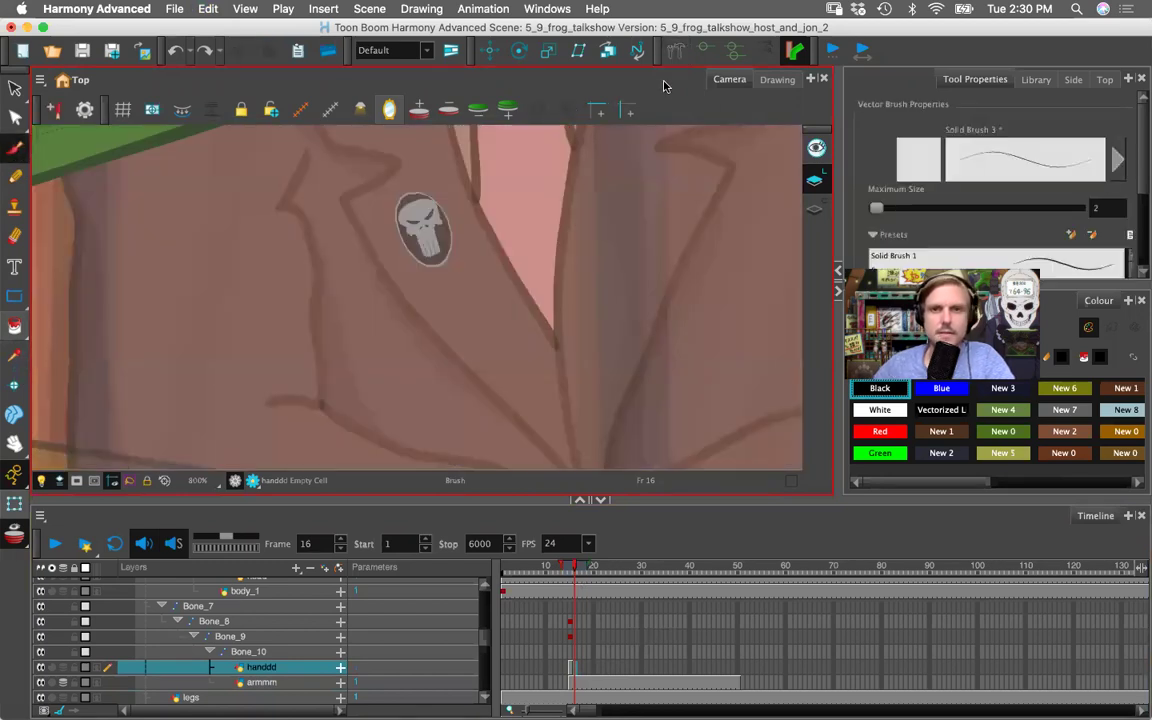
{"action": "key", "text": "2"}
{"action": "key", "text": "2"}
{"action": "key", "text": "2"}
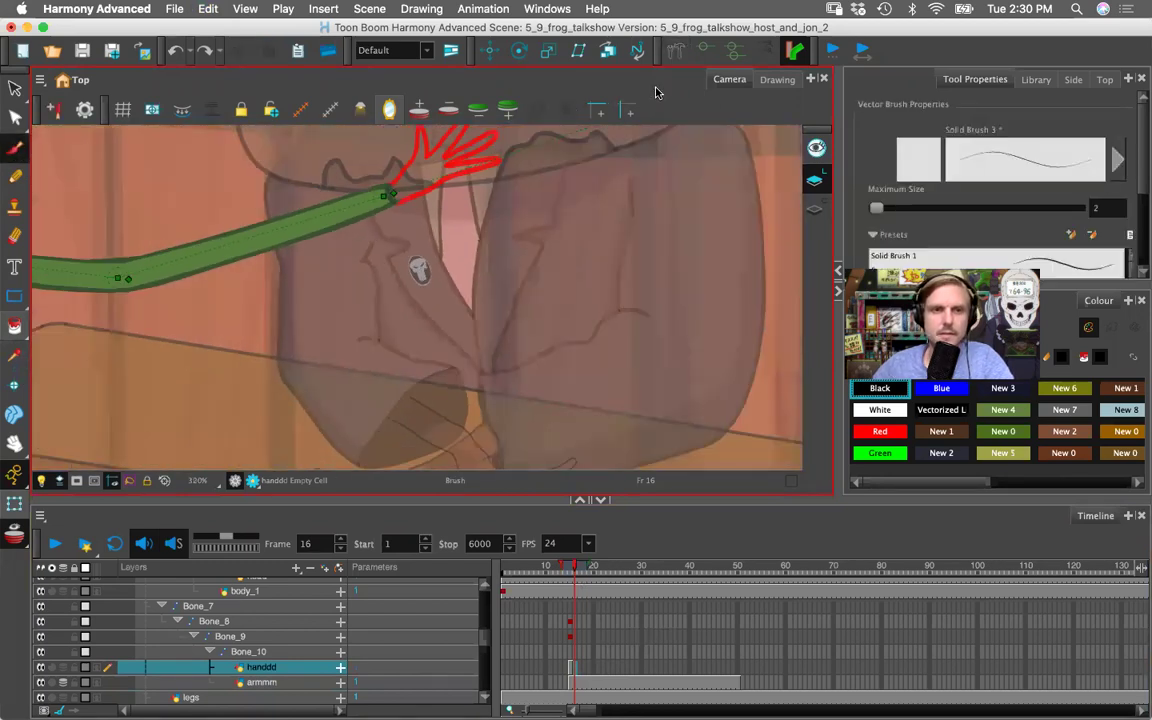
{"action": "key", "text": "2"}
{"action": "key", "text": "2"}
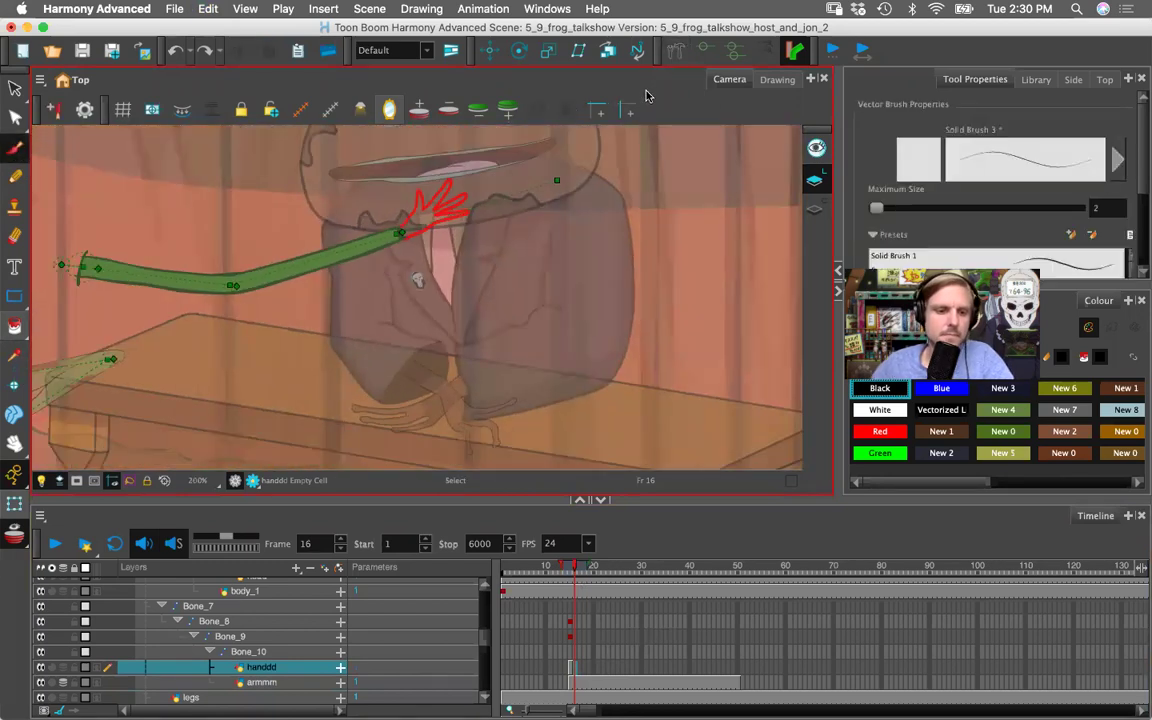
- Undo the armmm exposure extension, the attachment of handdd to the bones and the last forearm pose
{"action": "key", "text": "alt+s"}
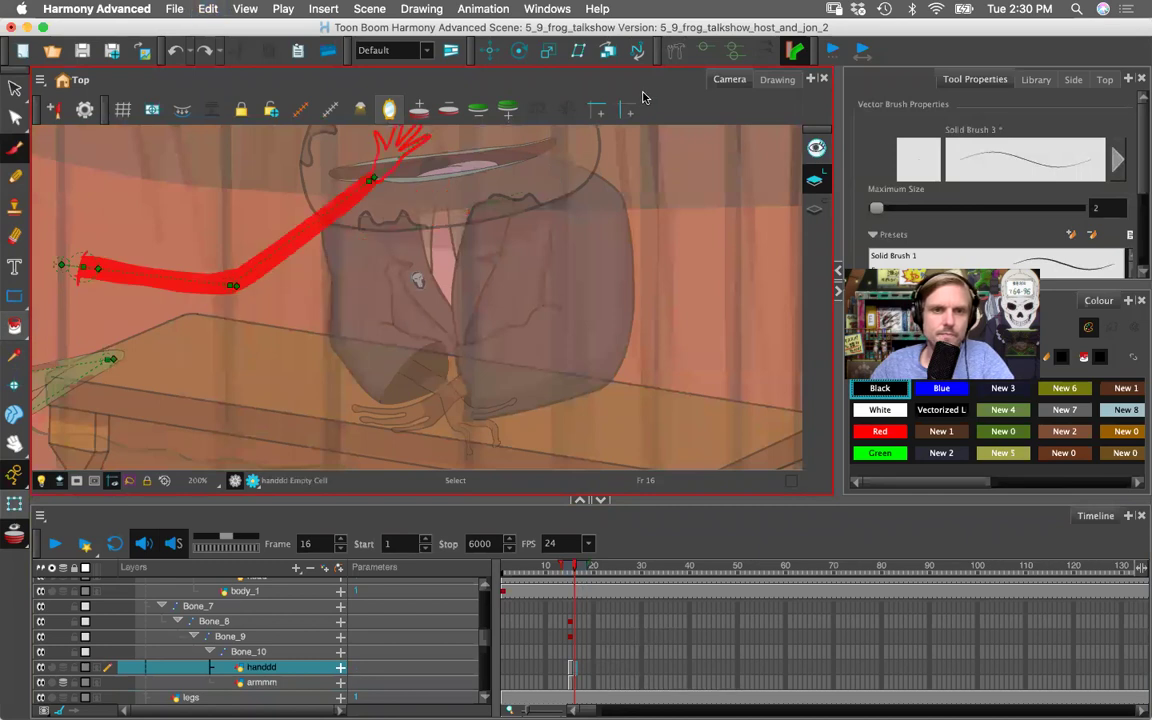
{"action": "key", "text": "super+z"}
{"action": "key", "text": "super+z"}
{"action": "key", "text": "super+z"}
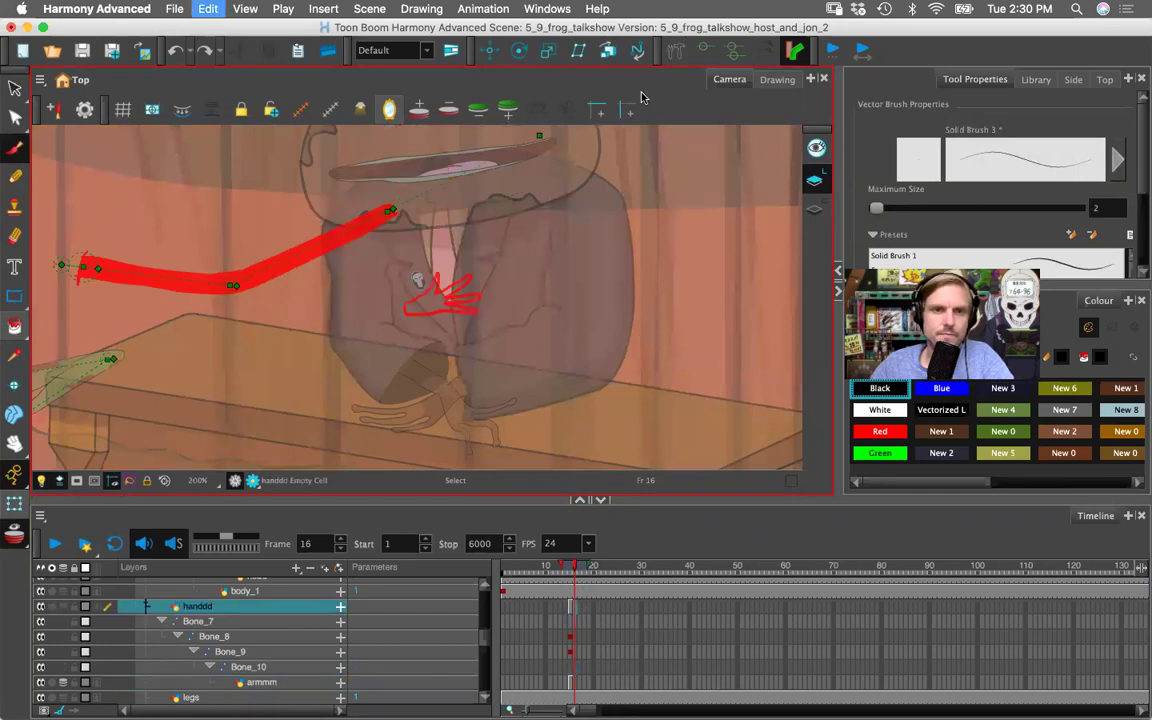
{"action": "key", "text": "alt+b"}
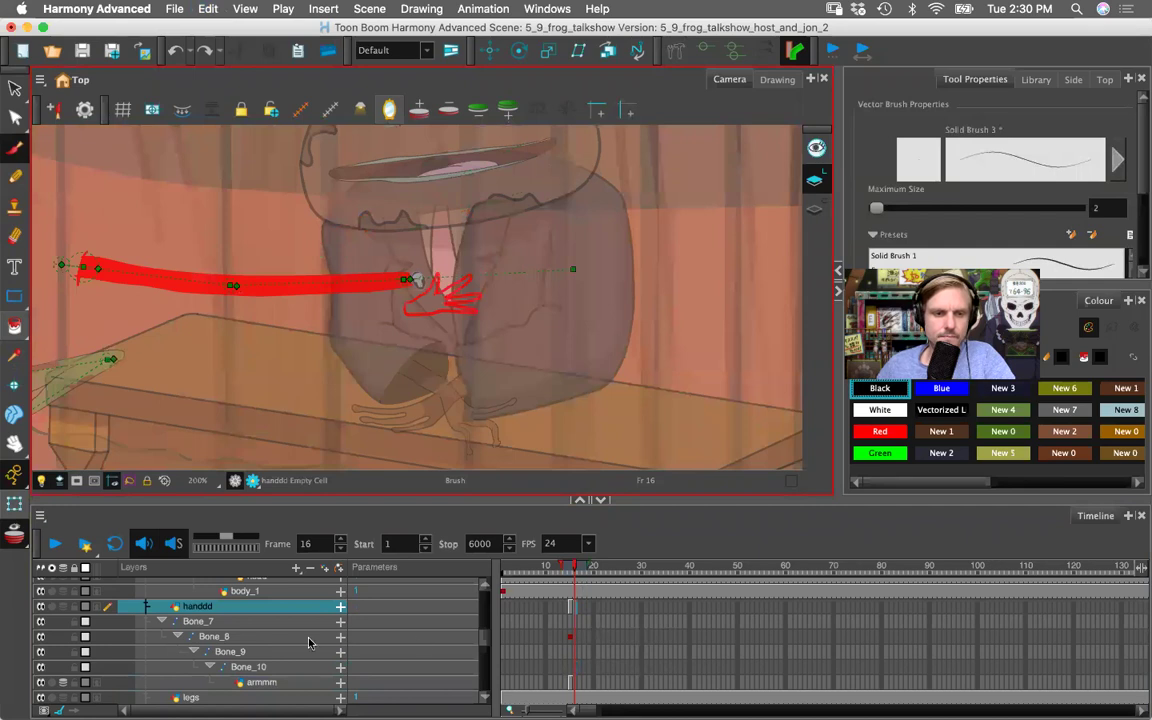
- Move the armmm layer out of the bone hierarchy to just below handdd and extend its exposure to frame 50
{"action": "left_click", "coordinate": [263, 684]}
{"action": "mouse_move", "coordinate": [265, 685]}
{"action": "left_mouse_down"}
{"action": "mouse_move", "coordinate": [222, 621]}
{"action": "mouse_move", "coordinate": [213, 612]}
{"action": "mouse_move", "coordinate": [262, 689]}
{"action": "mouse_move", "coordinate": [205, 620]}
{"action": "left_mouse_up"}
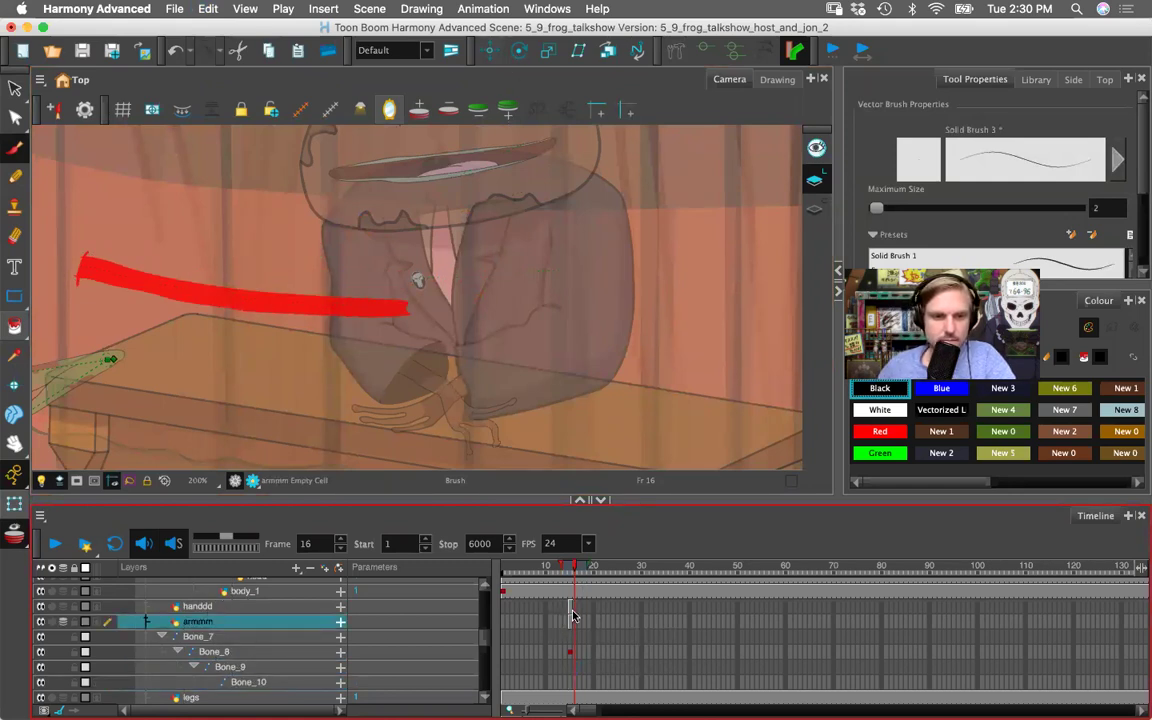
{"action": "left_click", "coordinate": [736, 624]}
{"action": "right_click", "coordinate": [736, 624]}
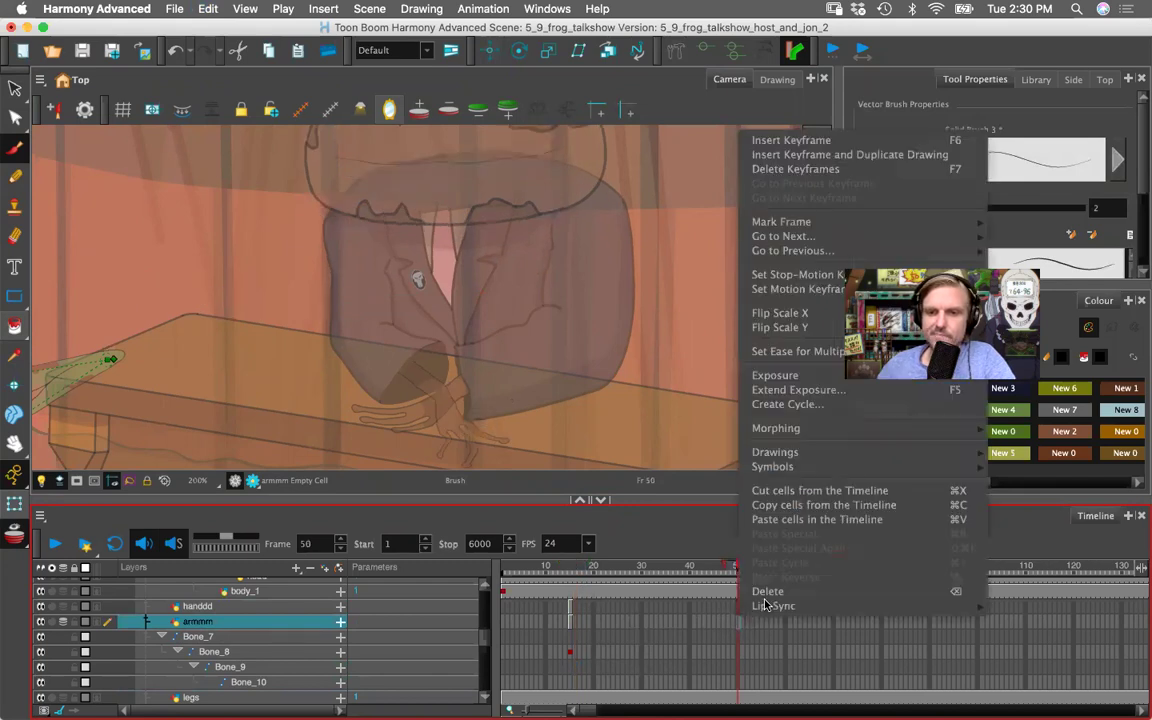
{"action": "mouse_move", "coordinate": [794, 254]}
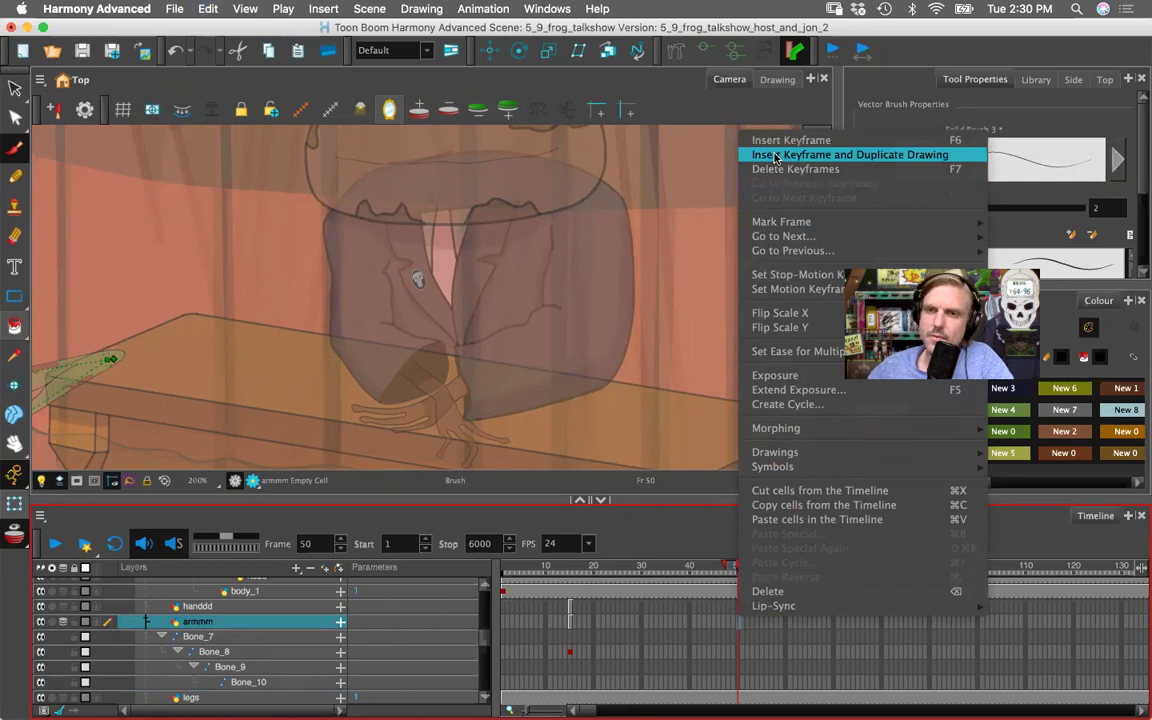
{"action": "left_click", "coordinate": [795, 389]}
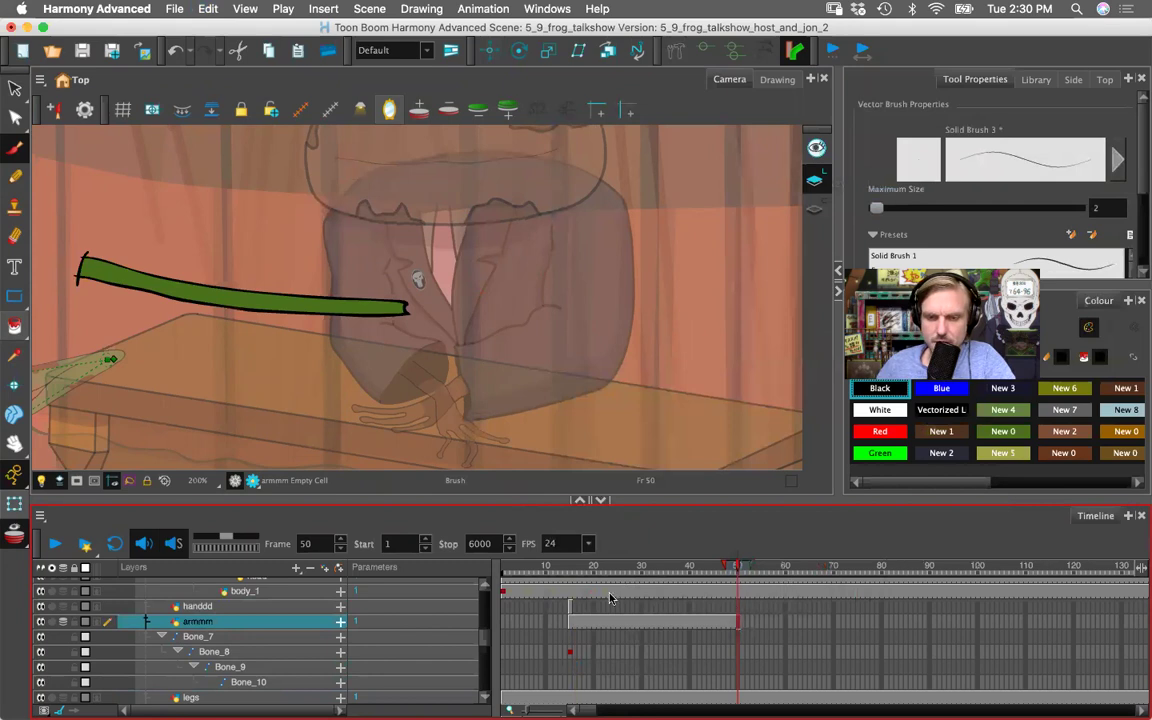
- Draw a pointing hand with the Brush at the arm's wrist end on the handdd layer at frame 16
{"action": "left_click", "coordinate": [570, 606]}
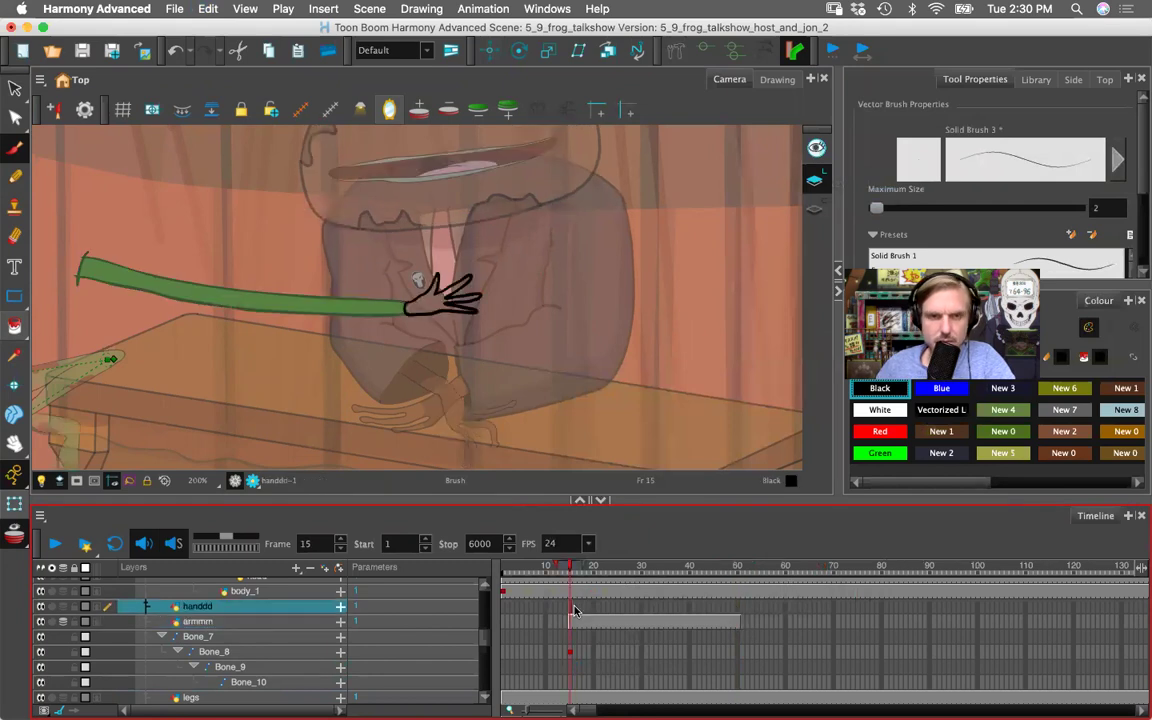
{"action": "left_click", "coordinate": [639, 88]}
{"action": "key", "text": "2"}
{"action": "key", "text": "2"}
{"action": "key", "text": "2"}
{"action": "key", "text": "2"}
{"action": "key", "text": "space"}
{"action": "left_click_drag", "start_coordinate": [517, 331], "coordinate": [453, 352]}
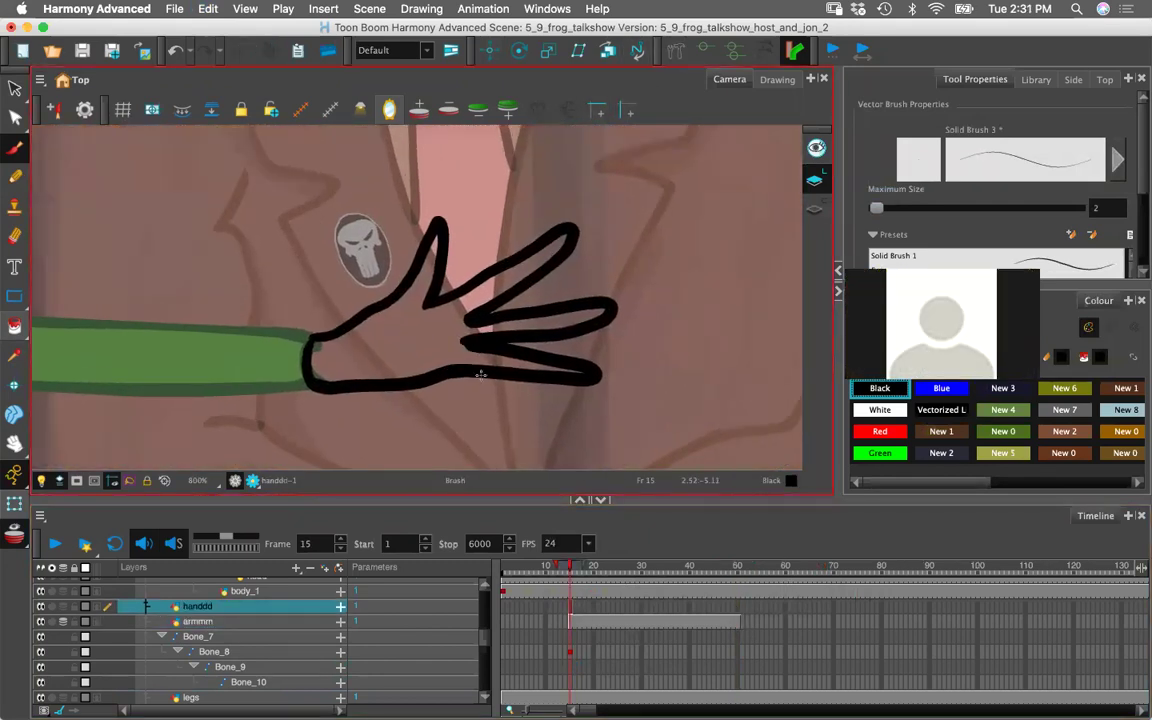
{"action": "key", "text": "period"}
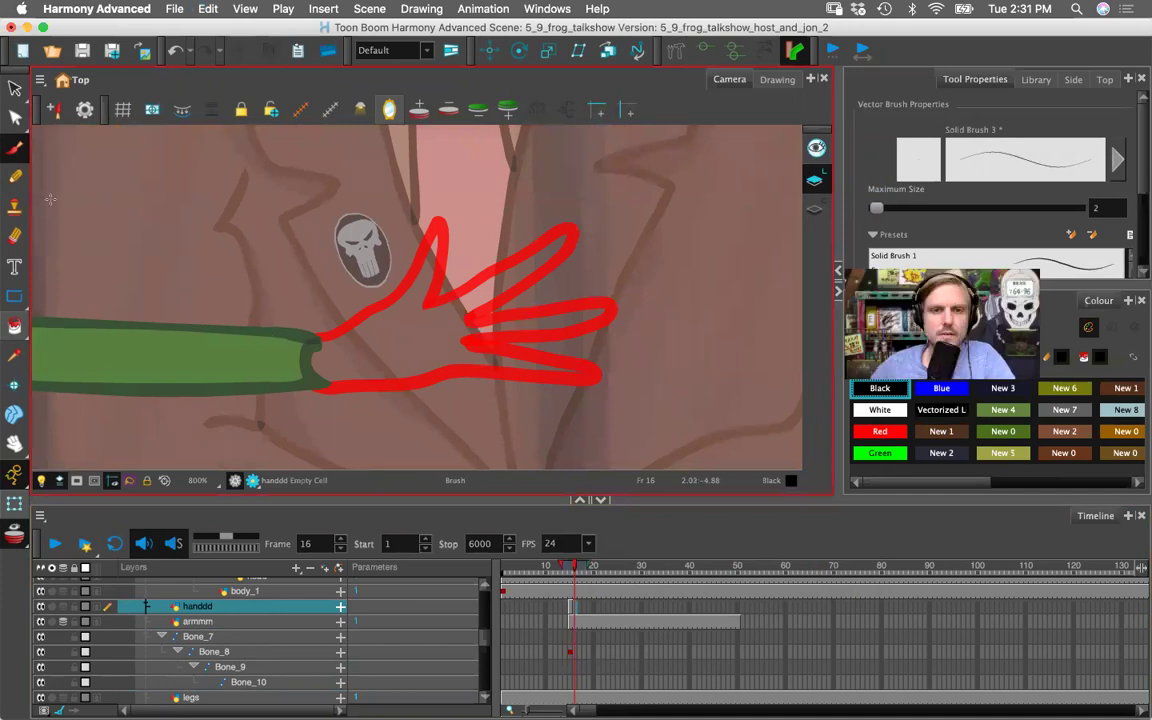
{"action": "left_click_drag", "start_coordinate": [313, 337], "coordinate": [320, 388]}
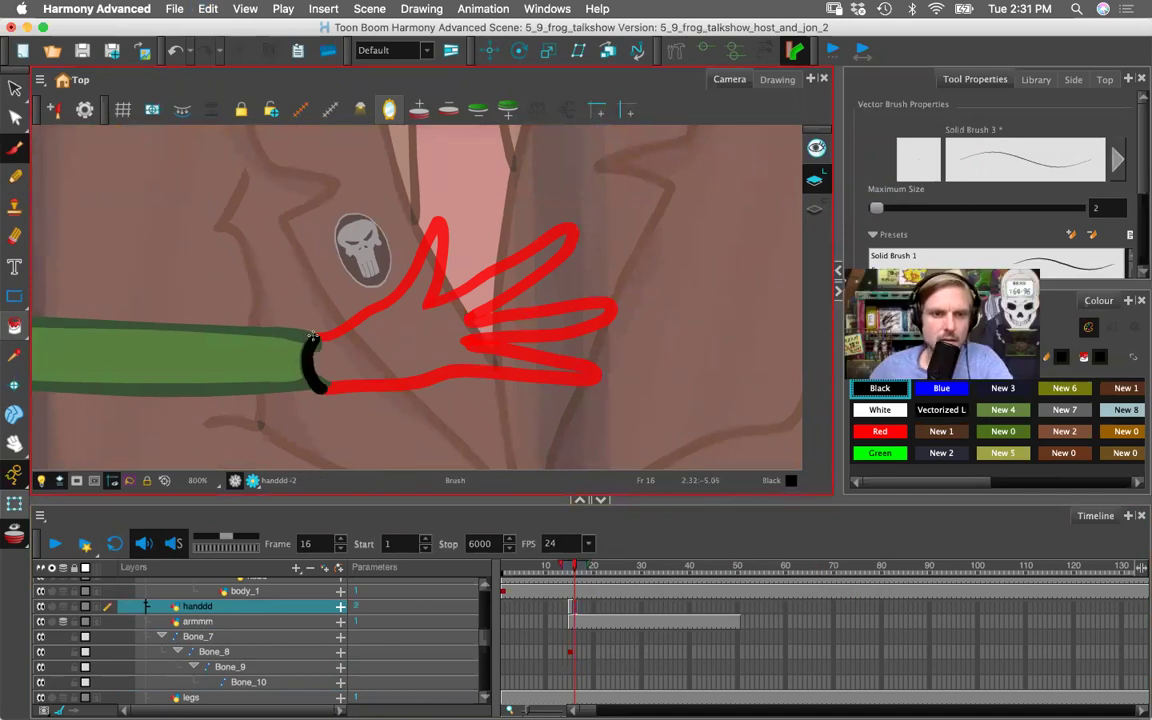
{"action": "mouse_move", "coordinate": [312, 340]}
{"action": "left_mouse_down"}
{"action": "mouse_move", "coordinate": [416, 300]}
{"action": "mouse_move", "coordinate": [430, 324]}
{"action": "mouse_move", "coordinate": [401, 375]}
{"action": "left_mouse_up"}
{"action": "mouse_move", "coordinate": [433, 314]}
{"action": "left_mouse_down"}
{"action": "mouse_move", "coordinate": [597, 295]}
{"action": "mouse_move", "coordinate": [548, 321]}
{"action": "mouse_move", "coordinate": [453, 336]}
{"action": "mouse_move", "coordinate": [496, 343]}
{"action": "mouse_move", "coordinate": [451, 360]}
{"action": "mouse_move", "coordinate": [423, 360]}
{"action": "mouse_move", "coordinate": [462, 335]}
{"action": "mouse_move", "coordinate": [435, 338]}
{"action": "mouse_move", "coordinate": [465, 372]}
{"action": "mouse_move", "coordinate": [430, 380]}
{"action": "left_mouse_up"}
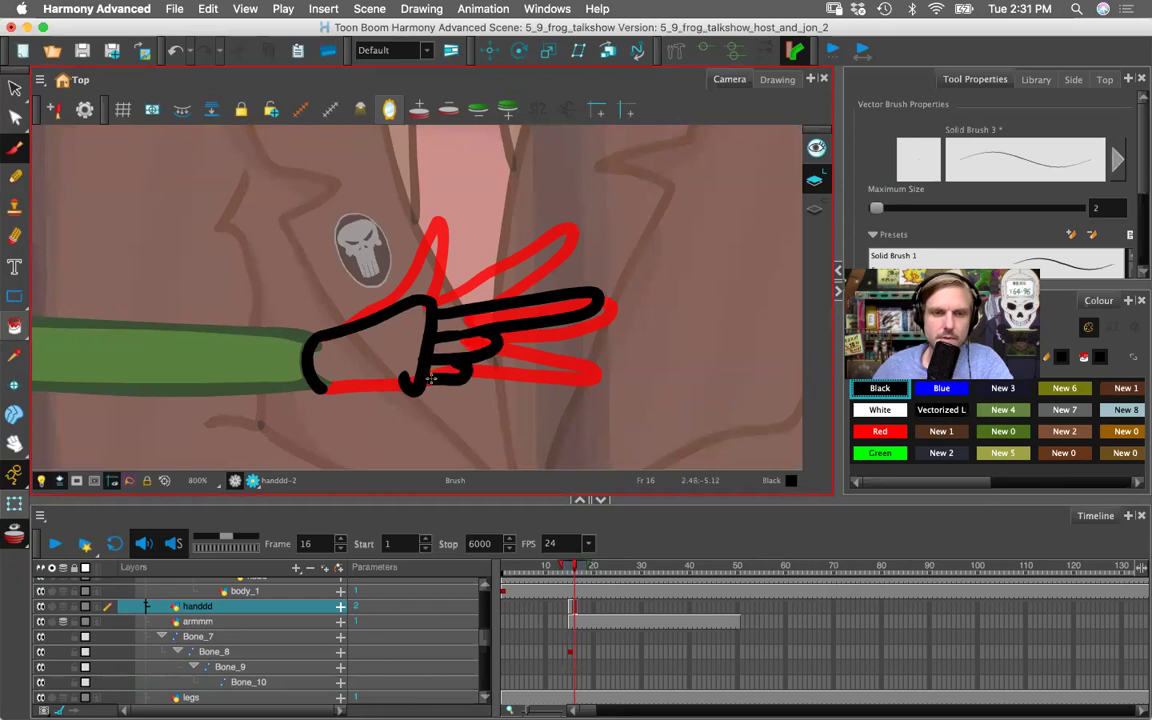
{"action": "mouse_move", "coordinate": [409, 335]}
{"action": "left_mouse_down"}
{"action": "mouse_move", "coordinate": [401, 379]}
{"action": "mouse_move", "coordinate": [351, 360]}
{"action": "left_mouse_up"}
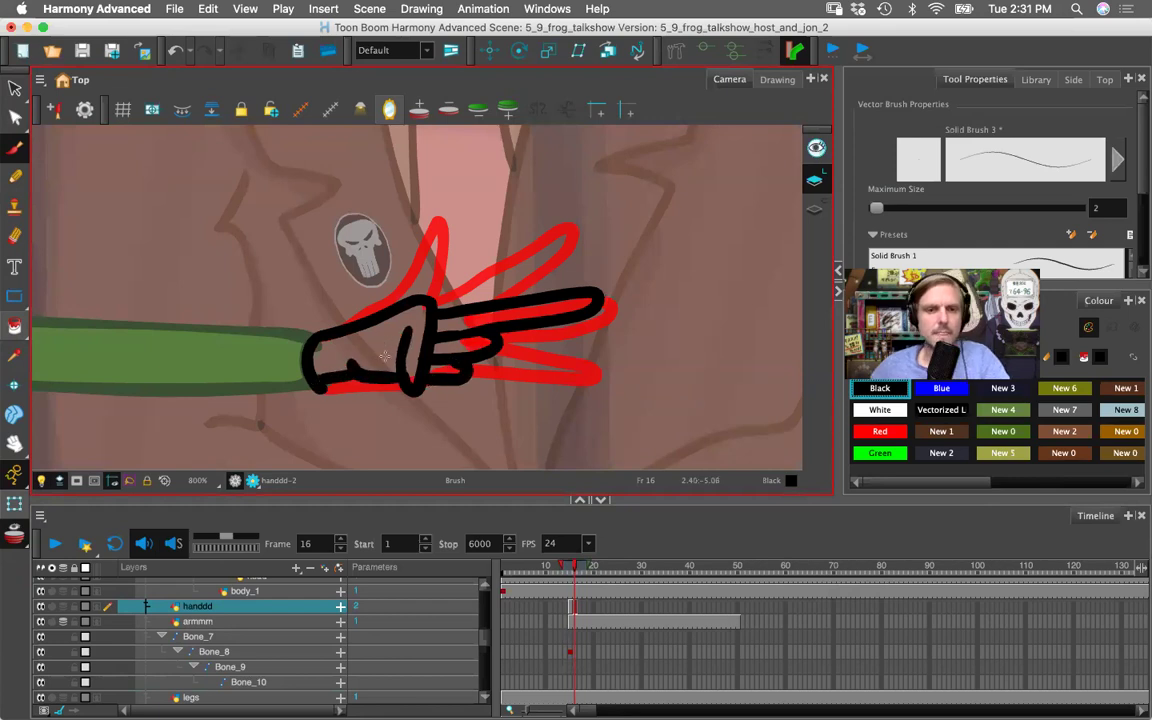
- Extend the exposure of the handdd pointing-hand drawing to frame 49
{"action": "left_click", "coordinate": [734, 611]}
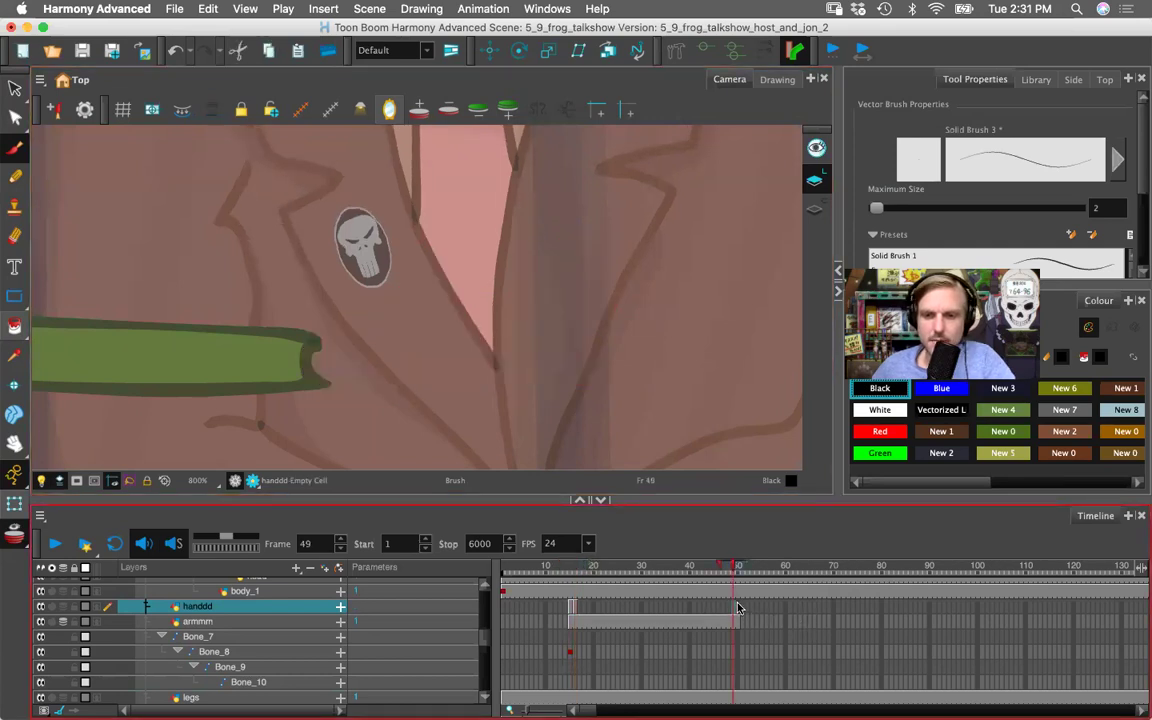
{"action": "right_click", "coordinate": [734, 611]}
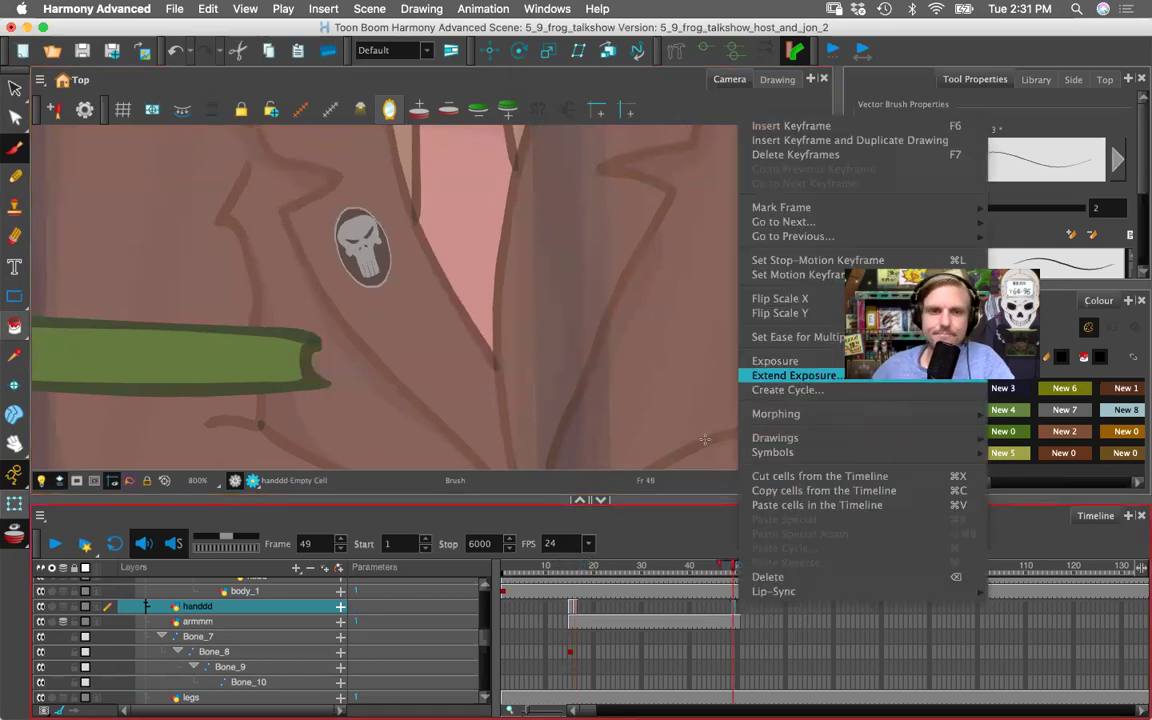
{"action": "key", "text": "1"}
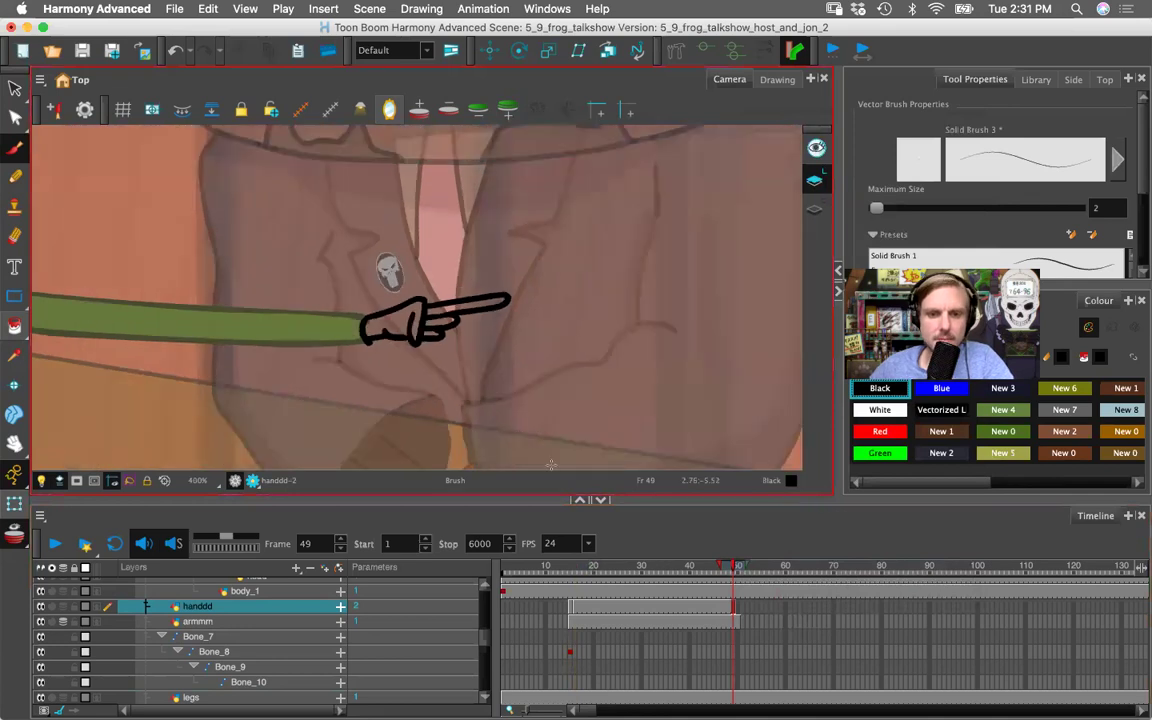
- Attach the armmm and handdd layers to Bone_9, with handdd above armmm
{"action": "left_click", "coordinate": [211, 623]}
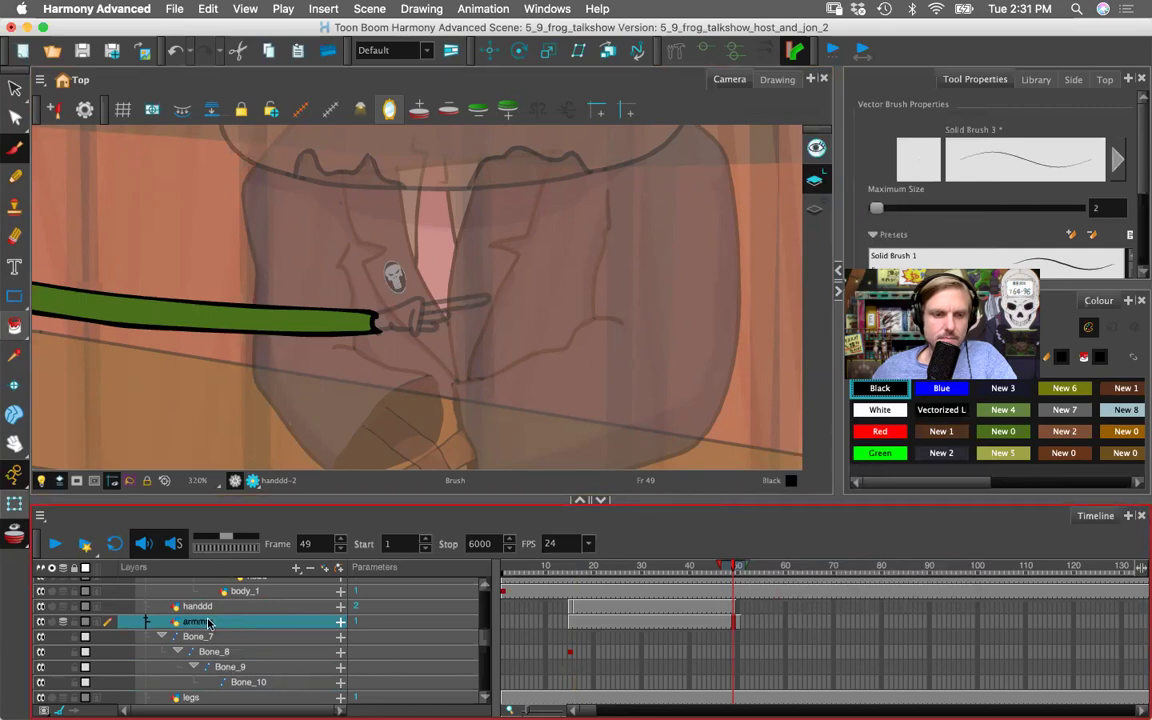
{"action": "left_click_drag", "start_coordinate": [195, 621], "coordinate": [248, 673]}
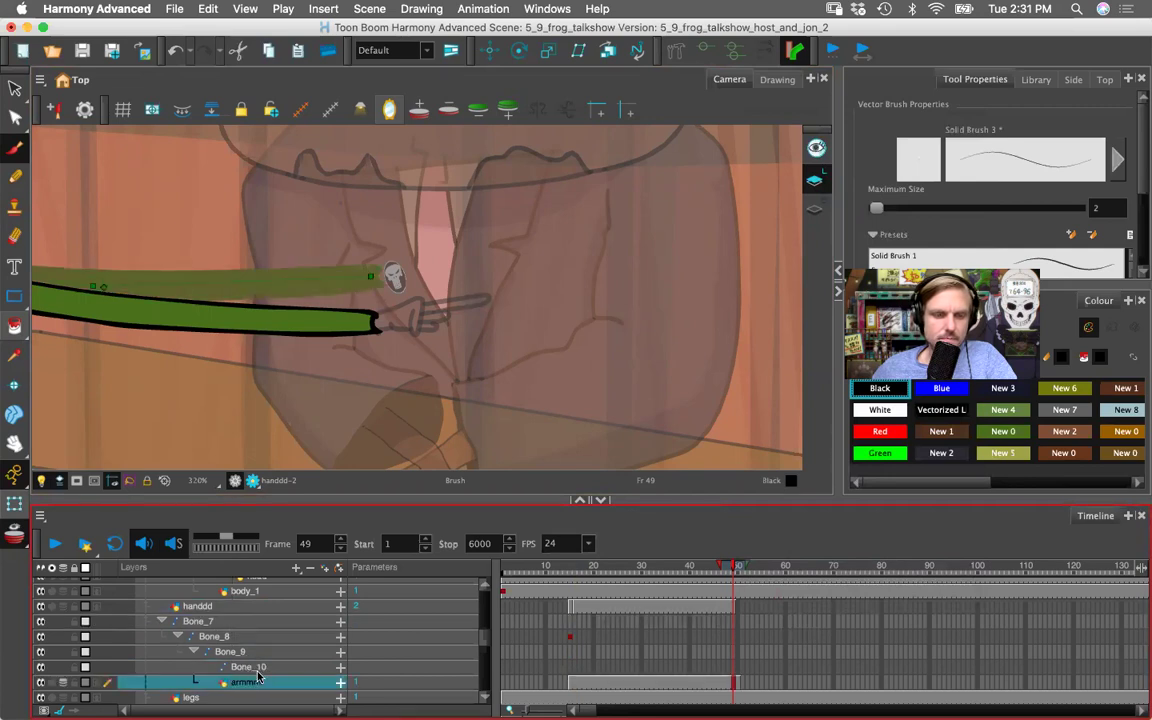
{"action": "left_click", "coordinate": [215, 606]}
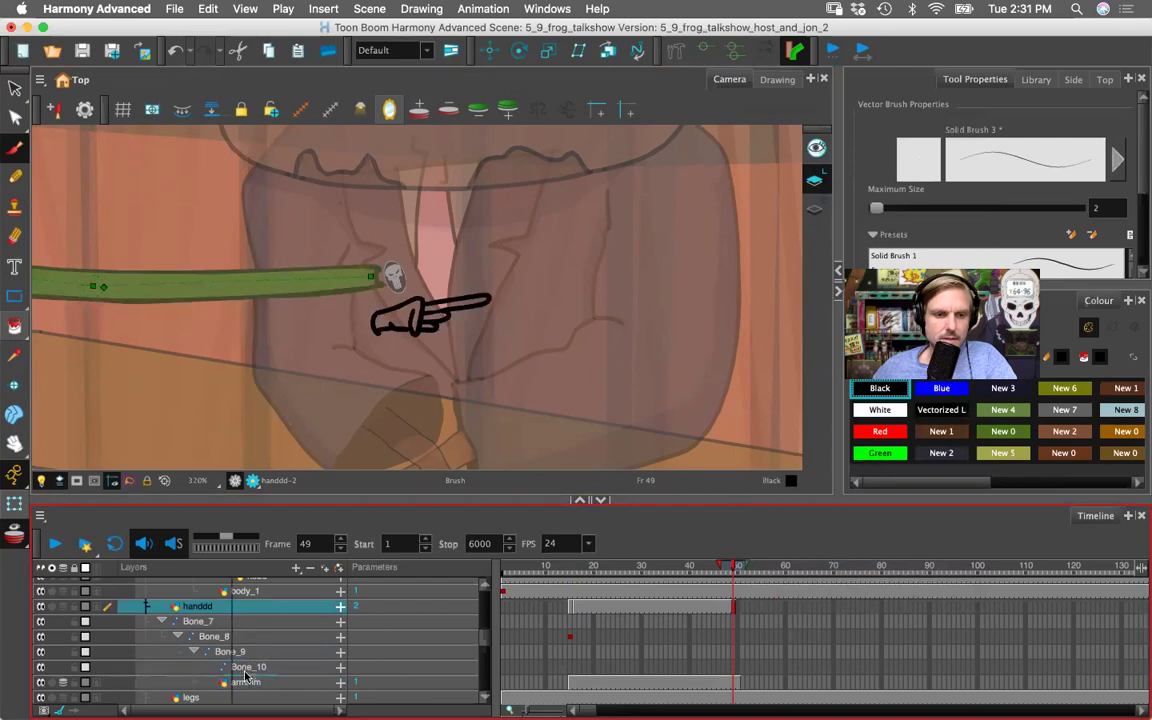
{"action": "left_click_drag", "start_coordinate": [245, 681], "coordinate": [245, 676]}
- Rotate the forearm bone upward to a near-vertical pose at frame 18 with the Transform tool
{"action": "left_click_drag", "start_coordinate": [673, 567], "coordinate": [586, 569]}
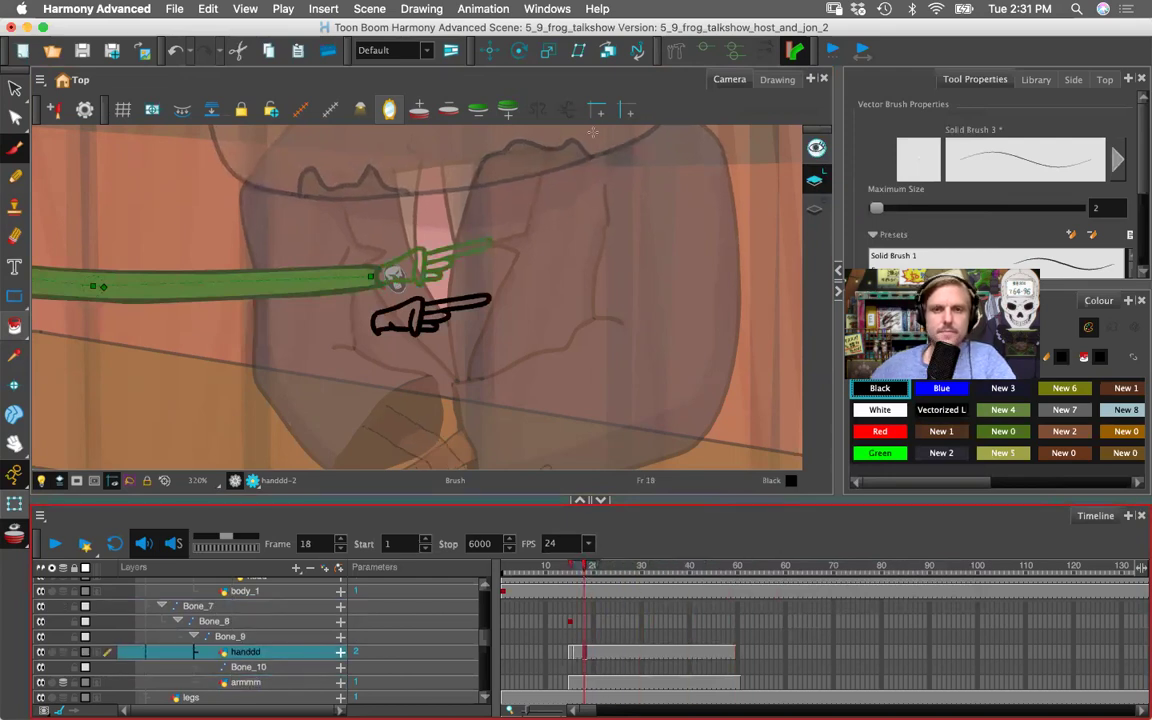
{"action": "key", "text": "1"}
{"action": "key", "text": "1"}
{"action": "key", "text": "1"}
{"action": "key", "text": "2"}
{"action": "key", "text": "2"}
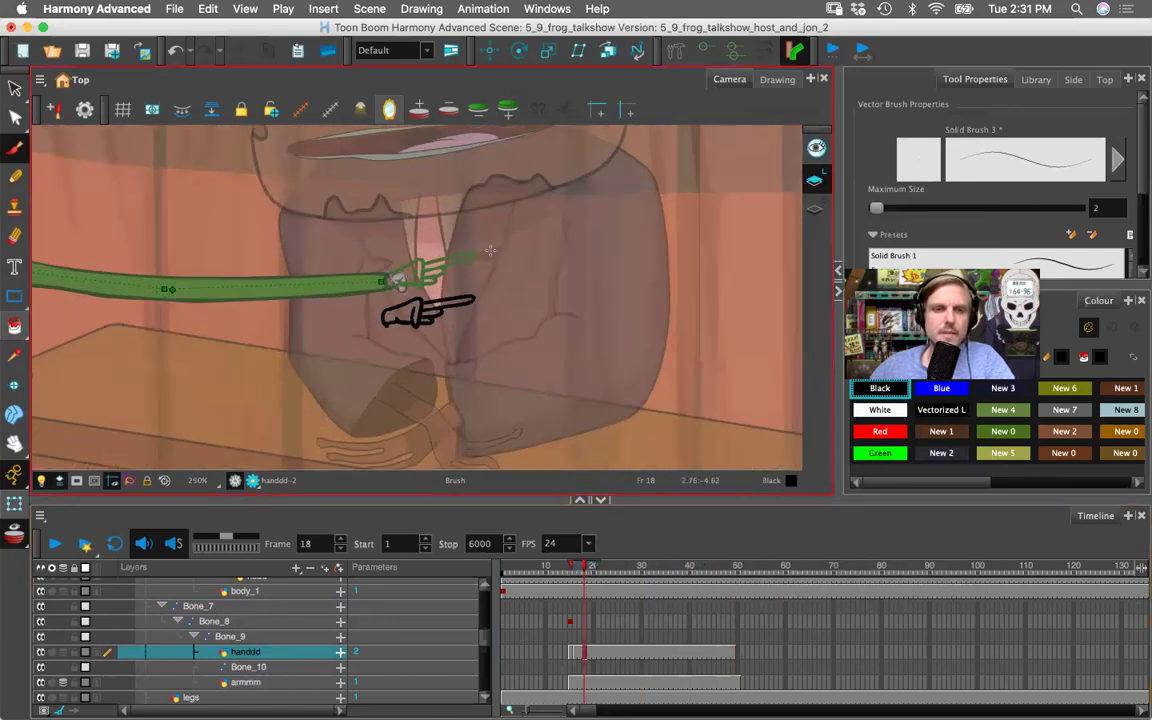
{"action": "key", "text": "1"}
{"action": "key", "text": "1"}
{"action": "key", "text": "2"}
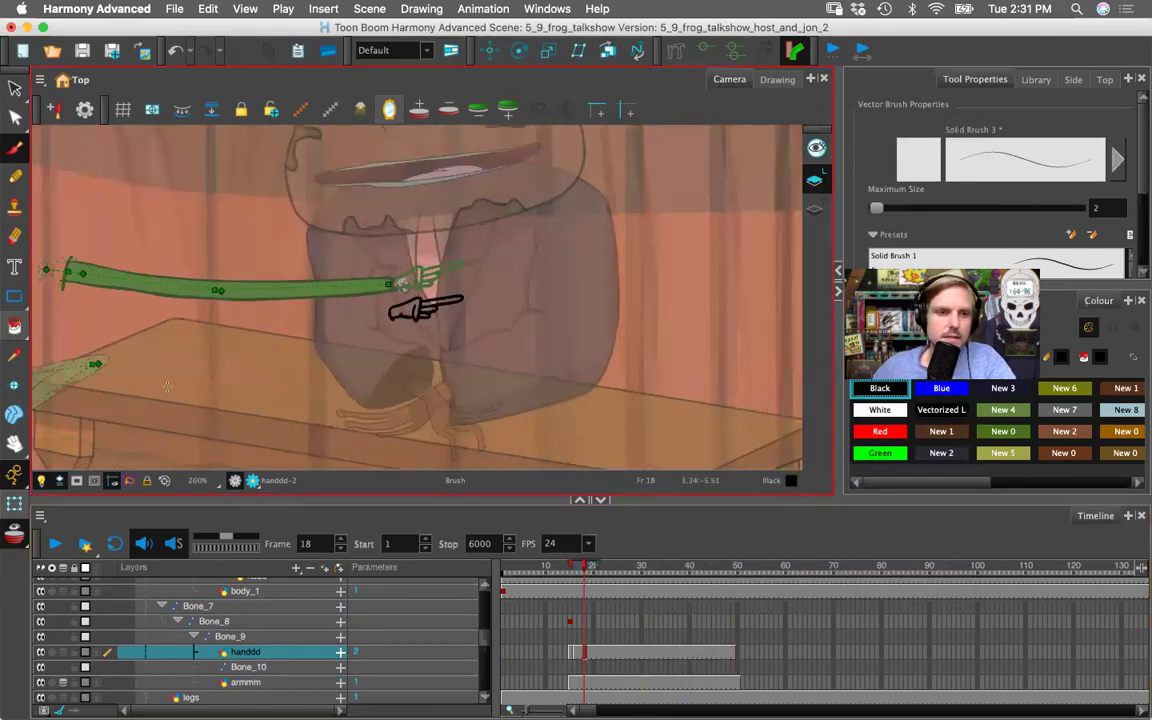
{"action": "left_click", "coordinate": [17, 502]}
{"action": "left_click_drag", "start_coordinate": [327, 287], "coordinate": [335, 381]}
{"action": "mouse_move", "coordinate": [289, 320]}
{"action": "left_mouse_down"}
{"action": "mouse_move", "coordinate": [274, 285]}
{"action": "mouse_move", "coordinate": [255, 285]}
{"action": "mouse_move", "coordinate": [271, 322]}
{"action": "left_mouse_up"}
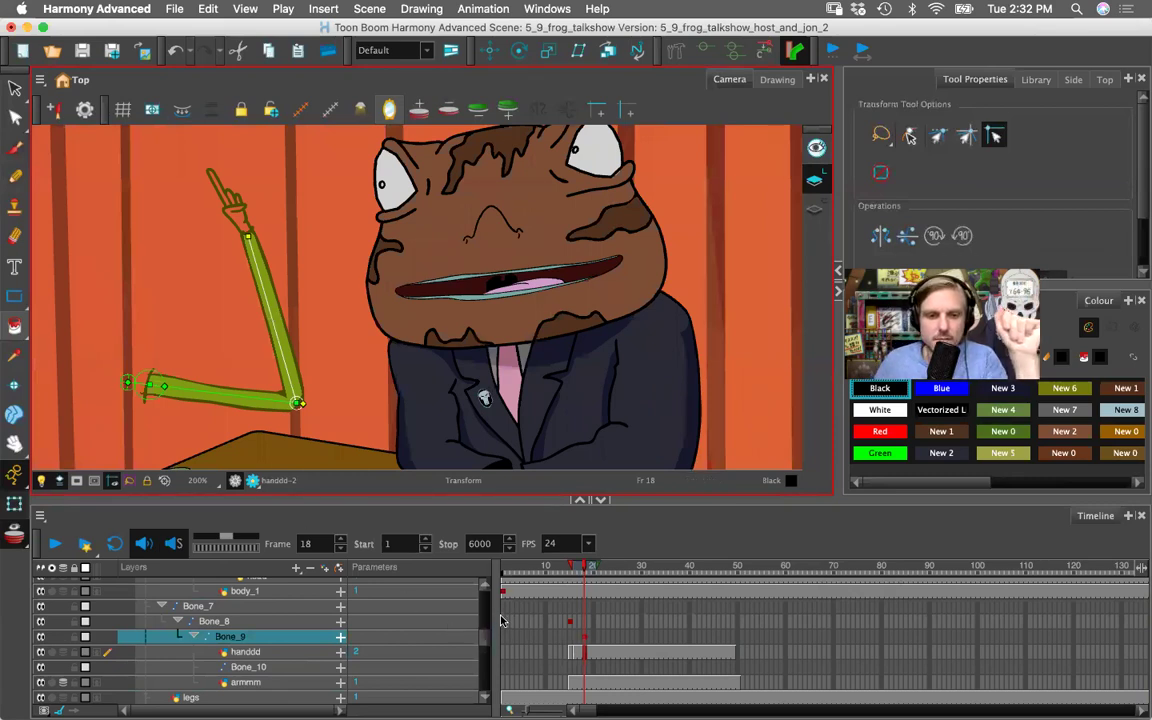
- Enlarge the Library's drawing substitution preview and swap the handdd drawing to 1 at frame 24
{"action": "left_click", "coordinate": [571, 652]}
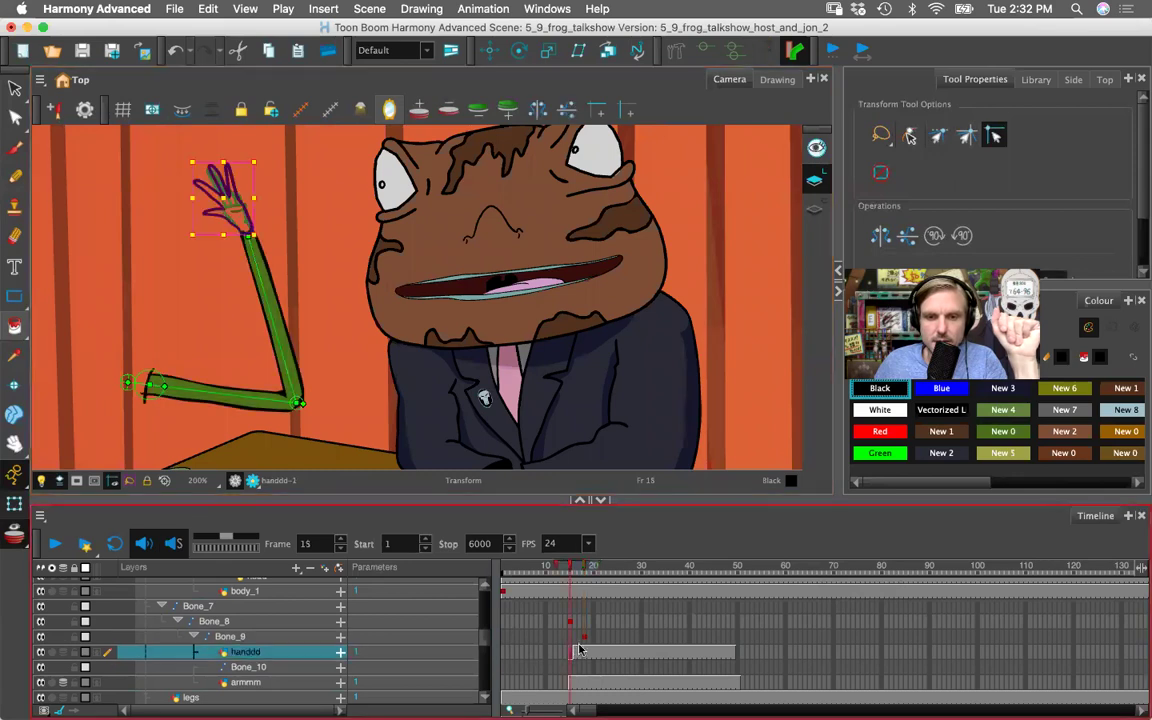
{"action": "left_click", "coordinate": [1034, 80]}
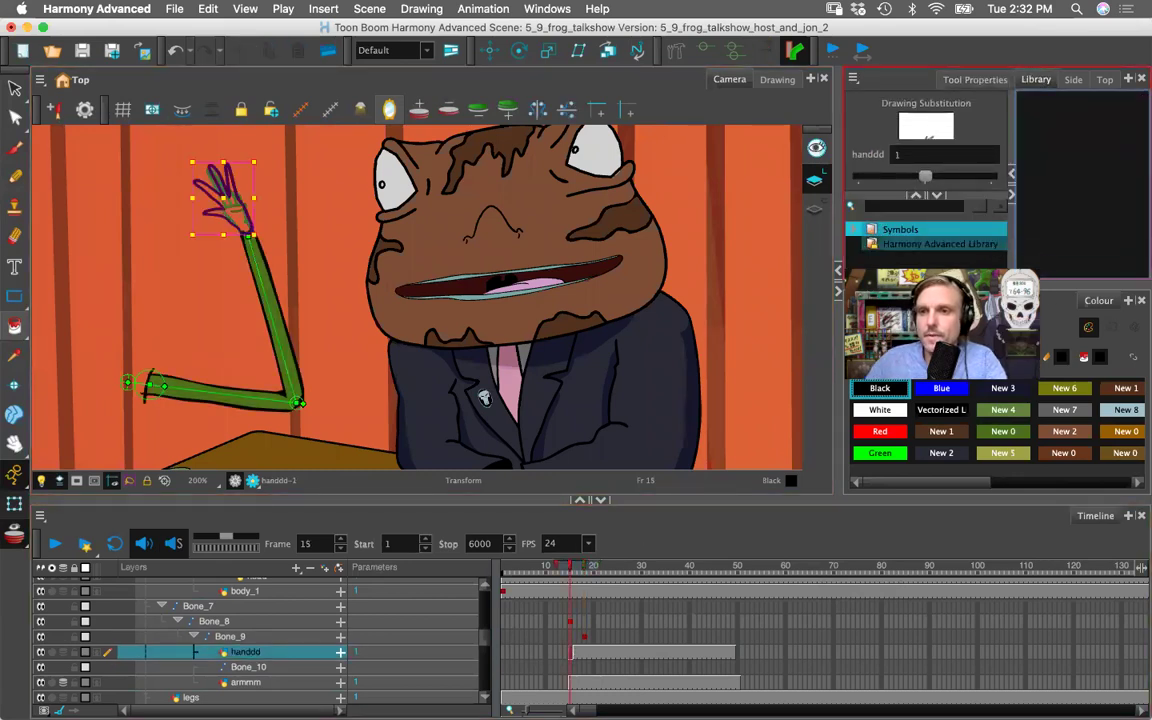
{"action": "left_click_drag", "start_coordinate": [1070, 285], "coordinate": [1070, 324]}
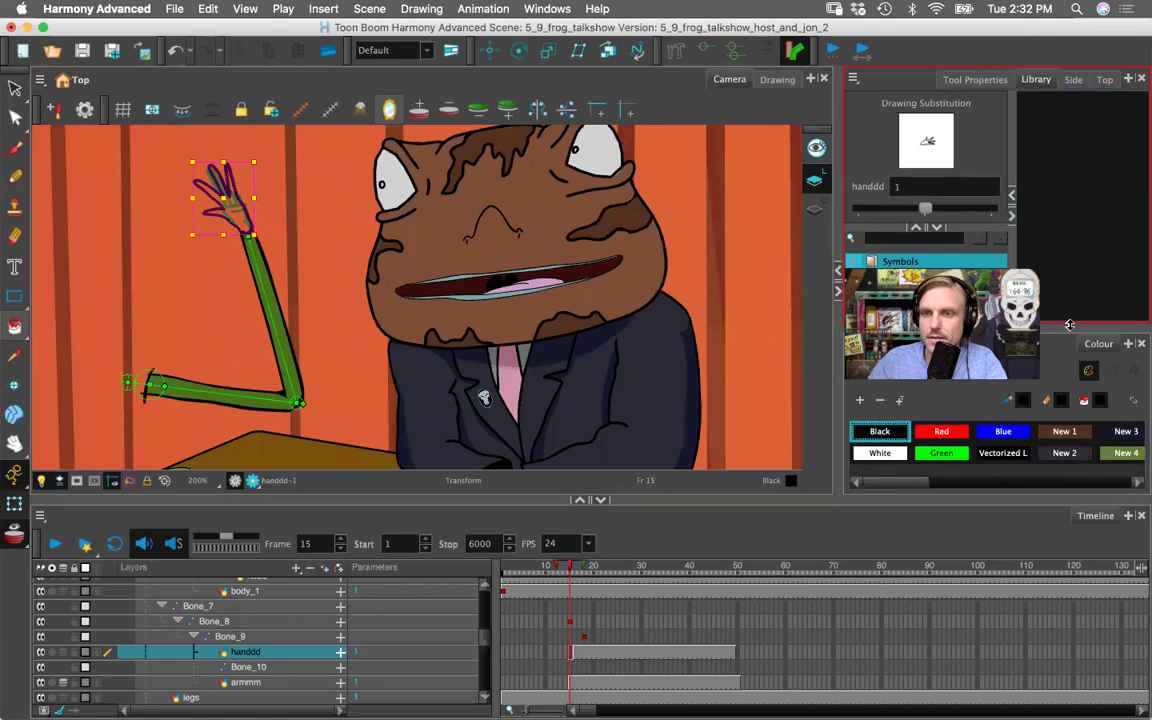
{"action": "left_click", "coordinate": [613, 652]}
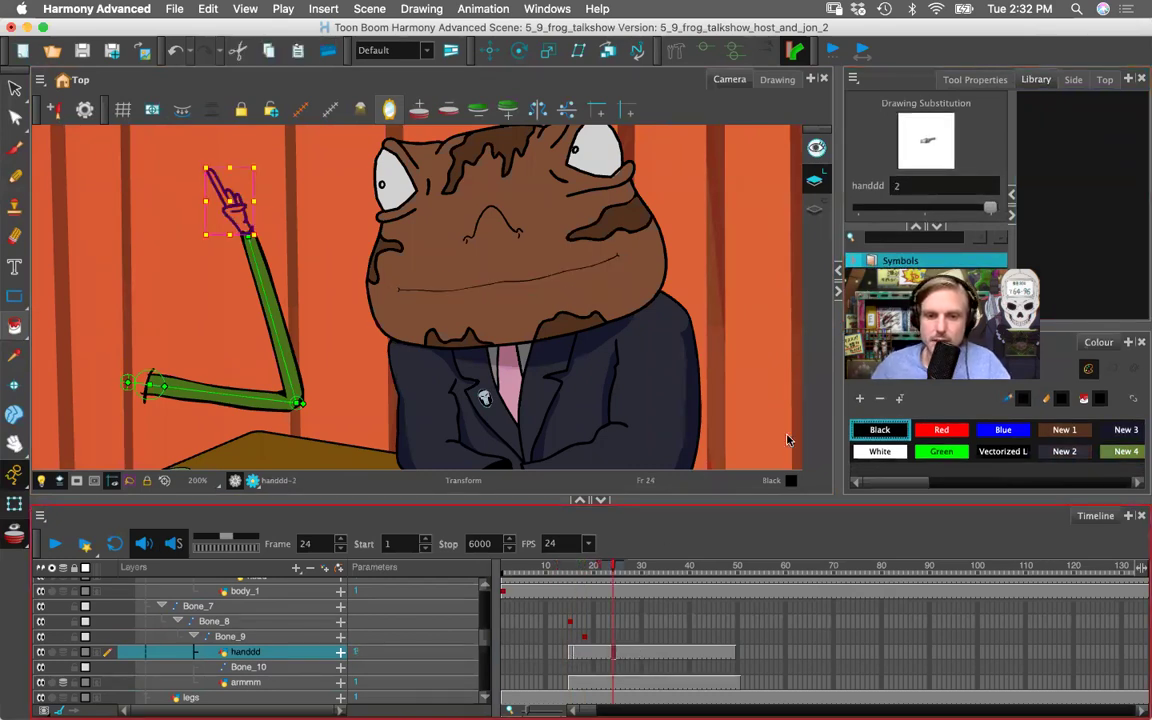
{"action": "left_click_drag", "start_coordinate": [984, 207], "coordinate": [926, 207]}
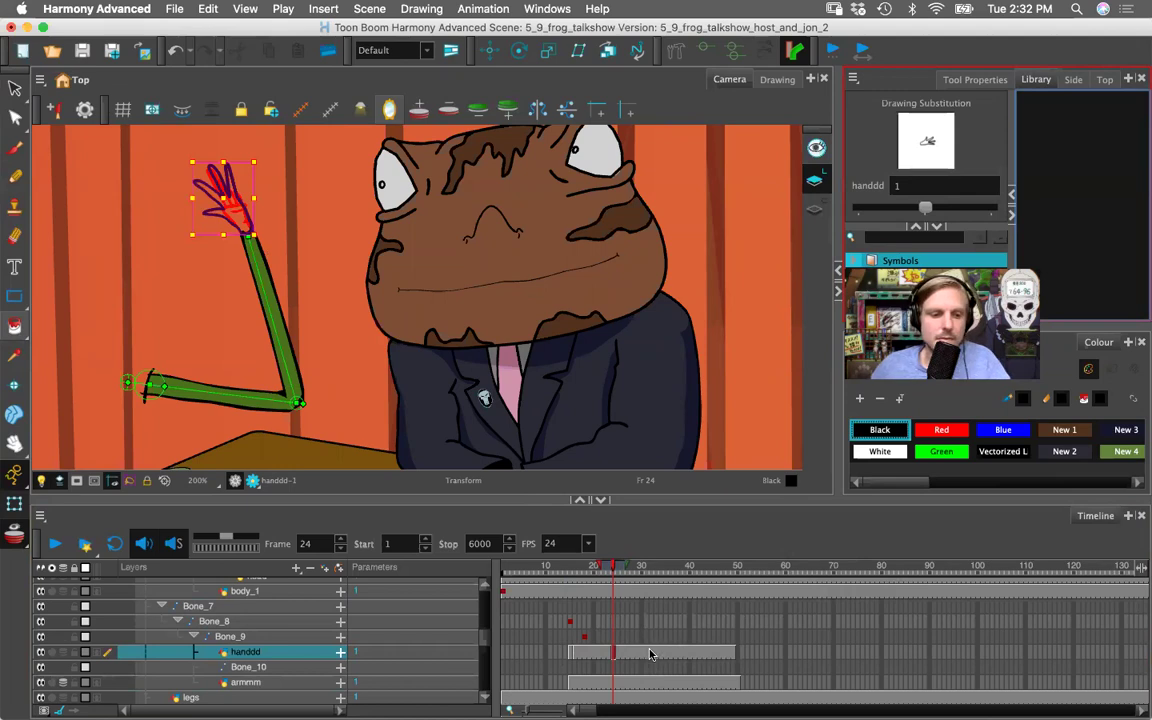
- Substitute handdd drawing 2 on frames 24 to 32 and drawing 1 on frames 33 to 42
{"action": "left_click_drag", "start_coordinate": [656, 653], "coordinate": [617, 653]}
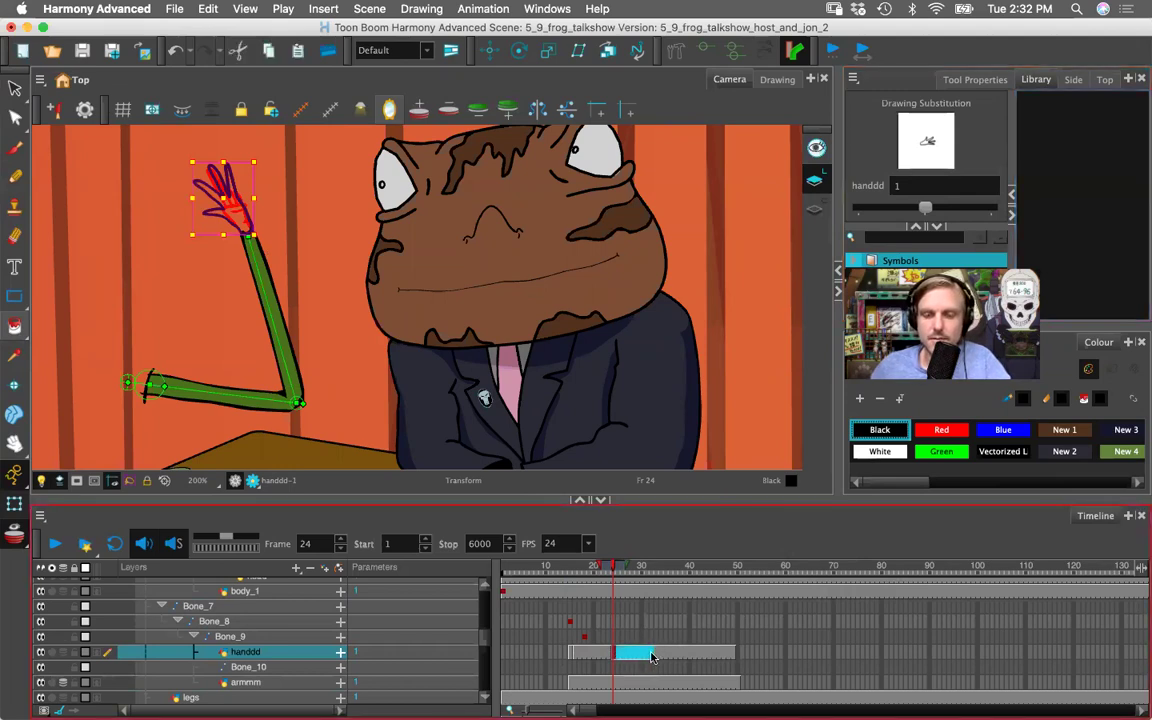
{"action": "left_click_drag", "start_coordinate": [930, 208], "coordinate": [994, 211]}
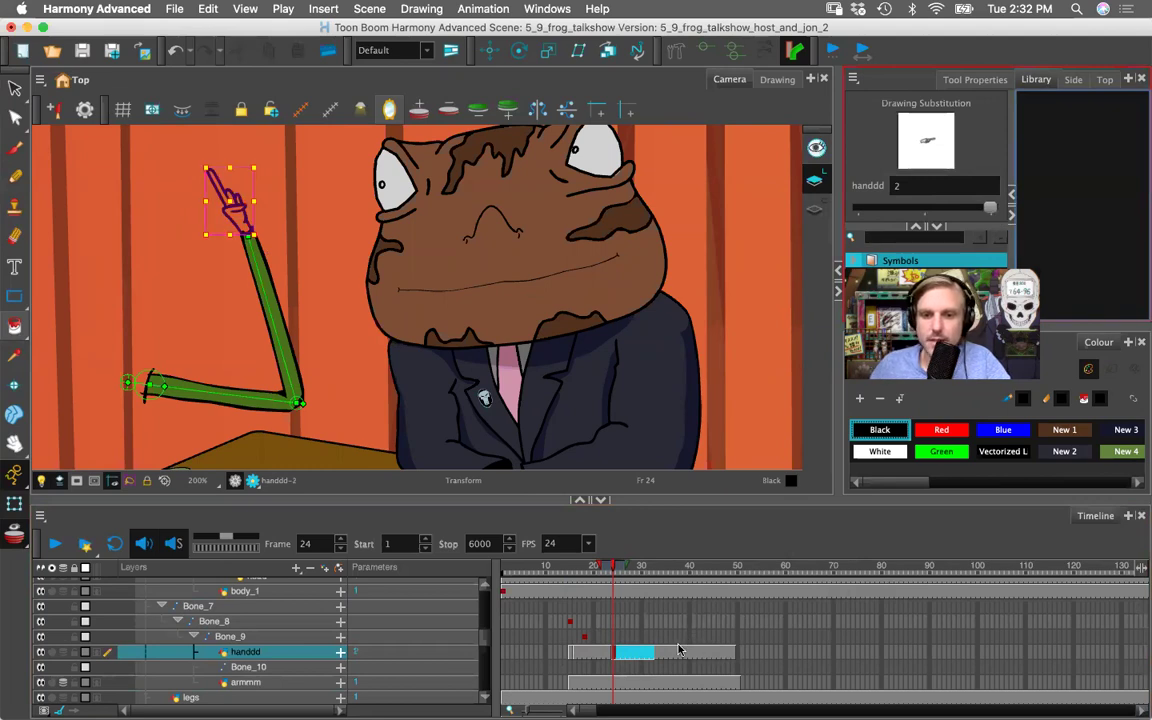
{"action": "left_click_drag", "start_coordinate": [656, 655], "coordinate": [701, 653]}
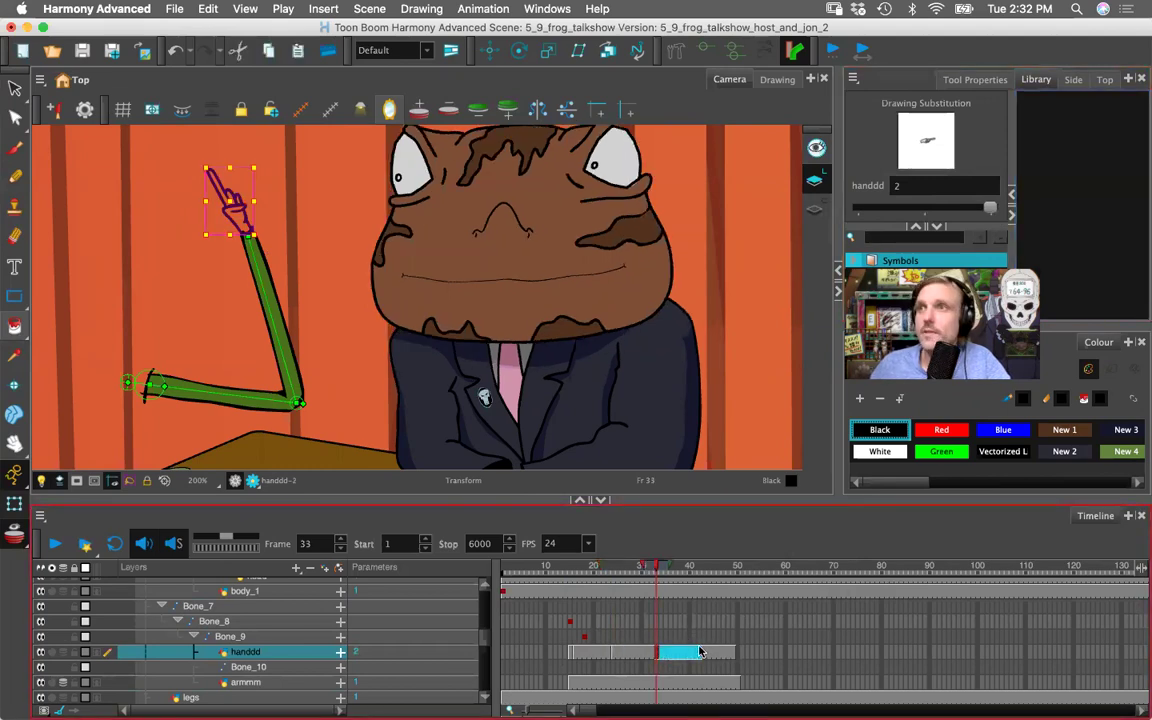
{"action": "left_click", "coordinate": [935, 207]}
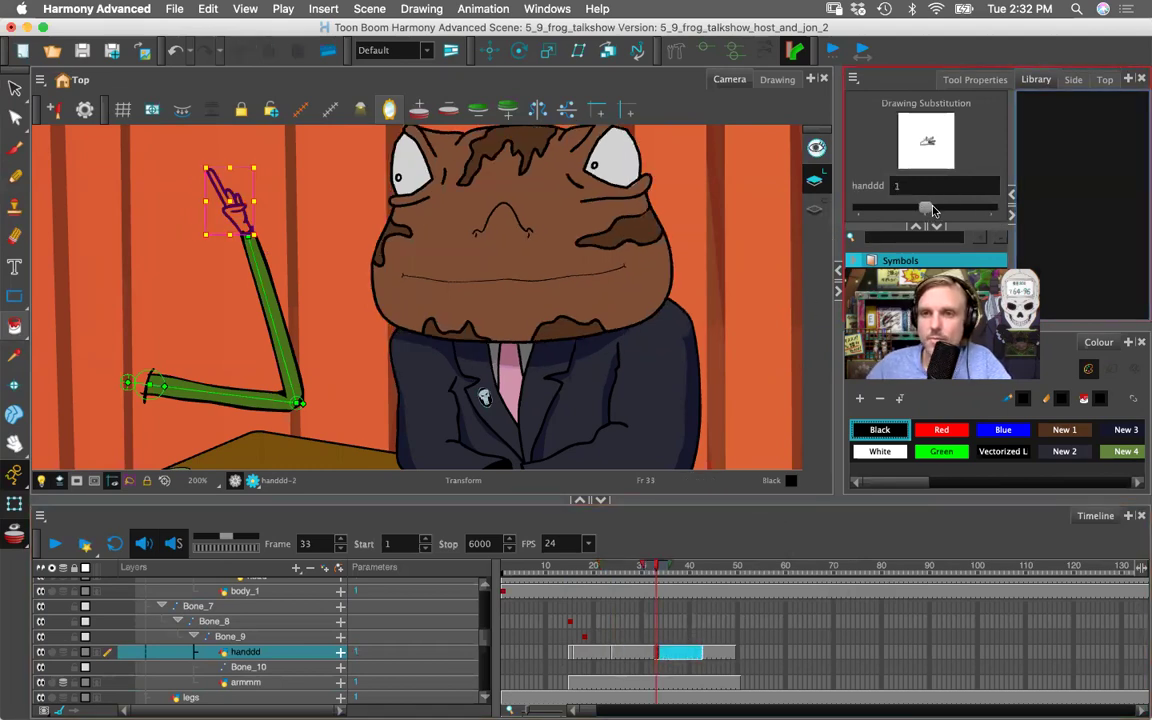
- Play the arm animation from frame 14 and scrub back to frame 23 to check the hand swaps
{"action": "left_click", "coordinate": [565, 572]}
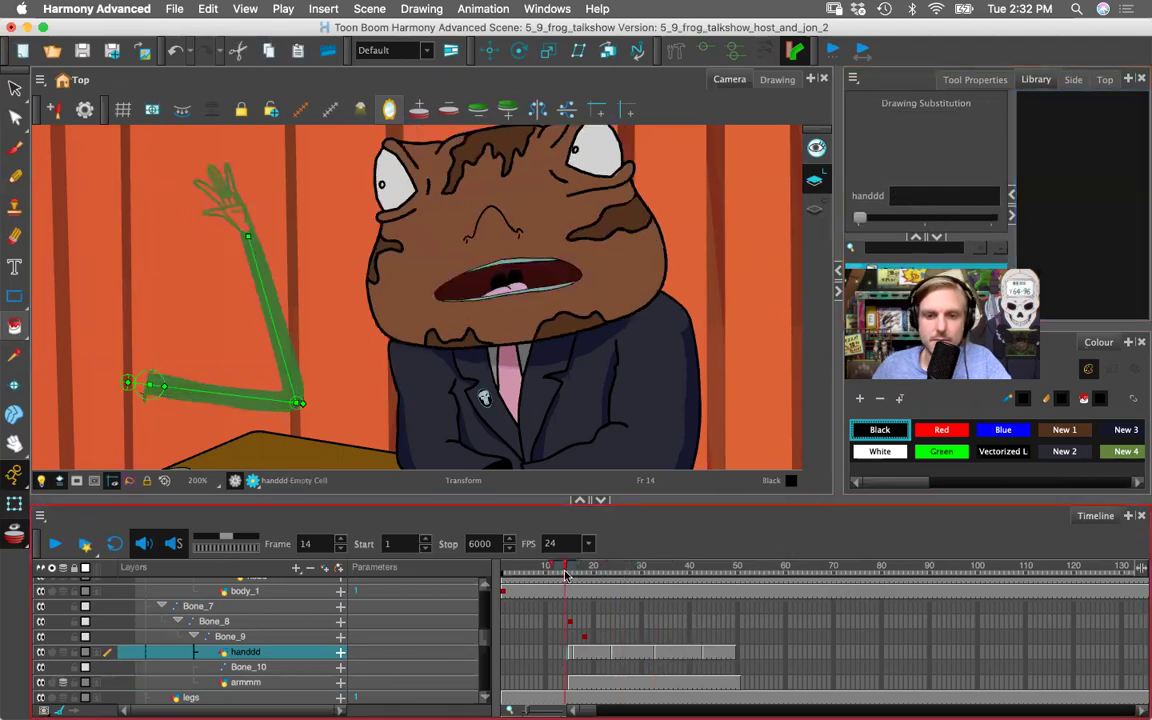
{"action": "left_click", "coordinate": [56, 544]}
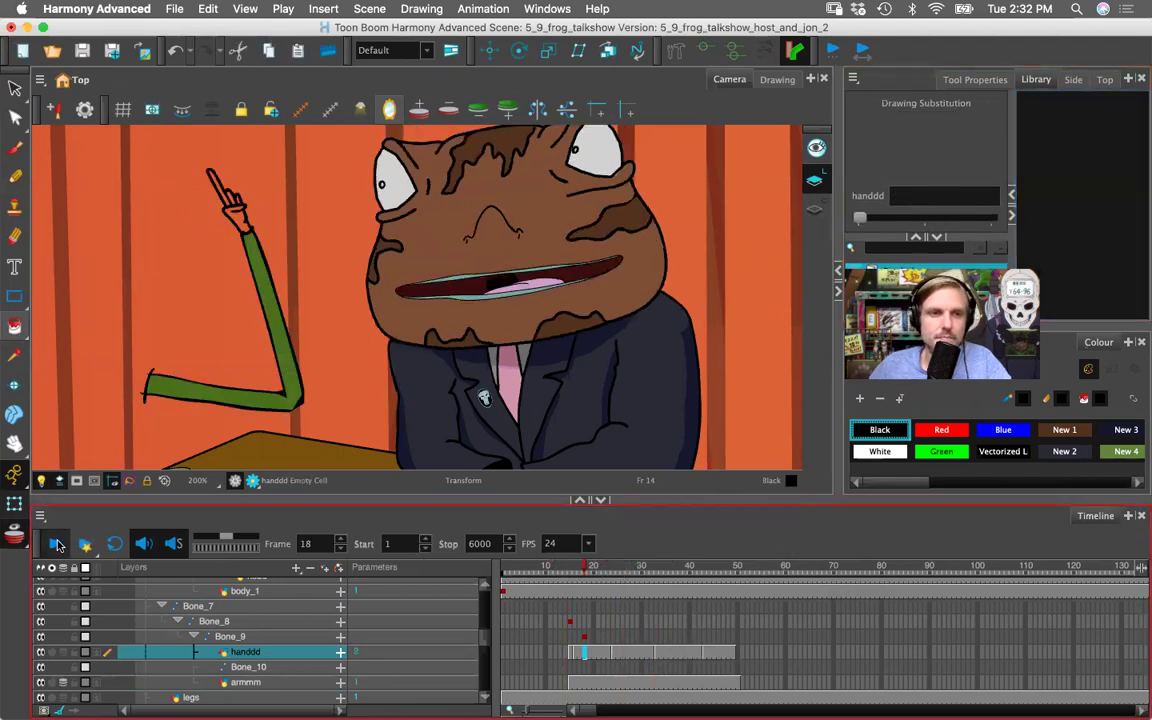
{"action": "left_click", "coordinate": [57, 544]}
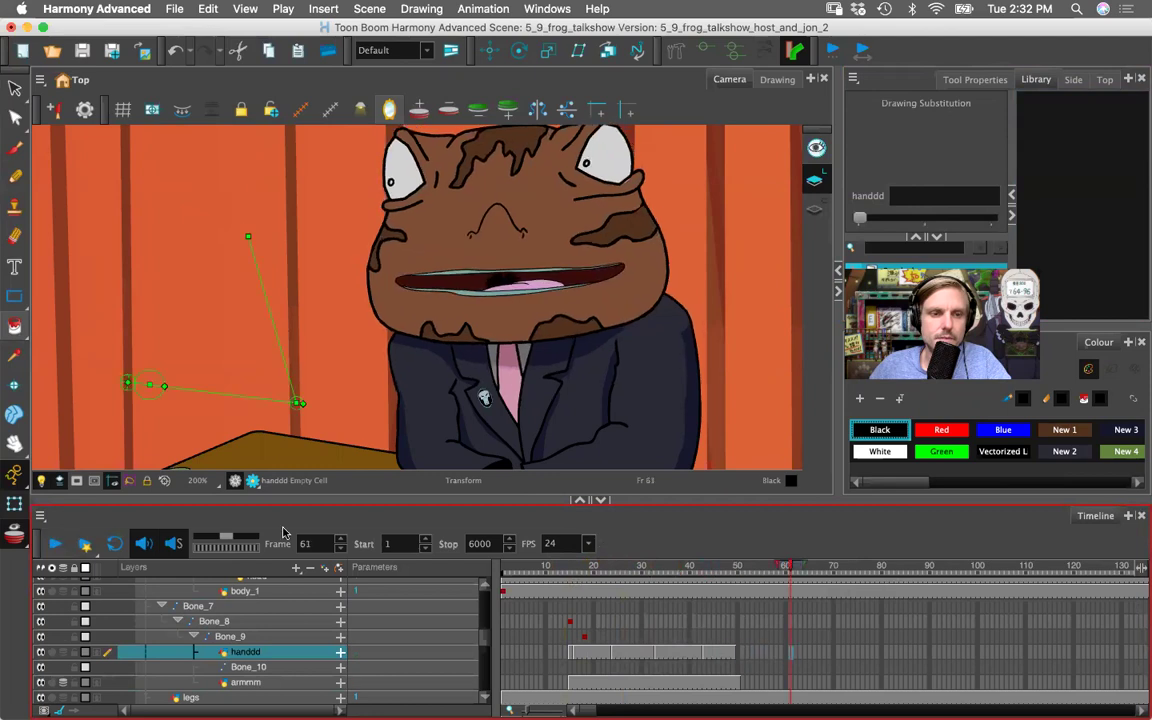
{"action": "left_click_drag", "start_coordinate": [732, 570], "coordinate": [661, 570]}
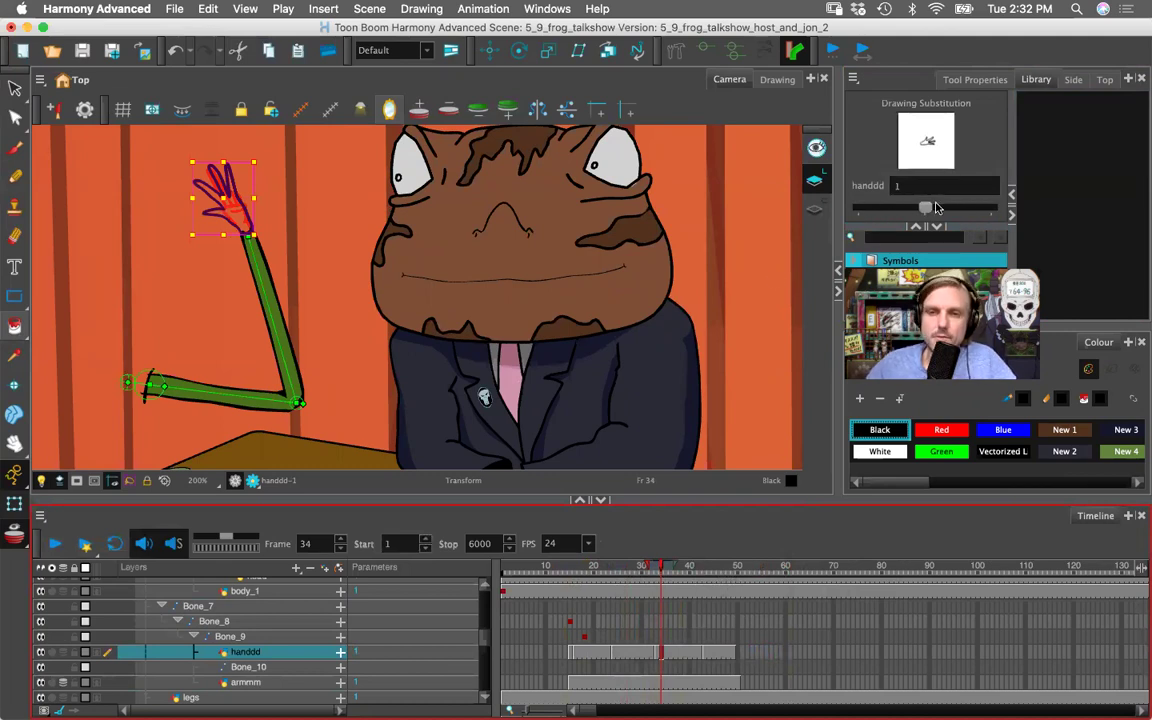
{"action": "mouse_move", "coordinate": [612, 568]}
{"action": "left_mouse_down"}
{"action": "mouse_move", "coordinate": [648, 571]}
{"action": "mouse_move", "coordinate": [609, 568]}
{"action": "left_mouse_up"}
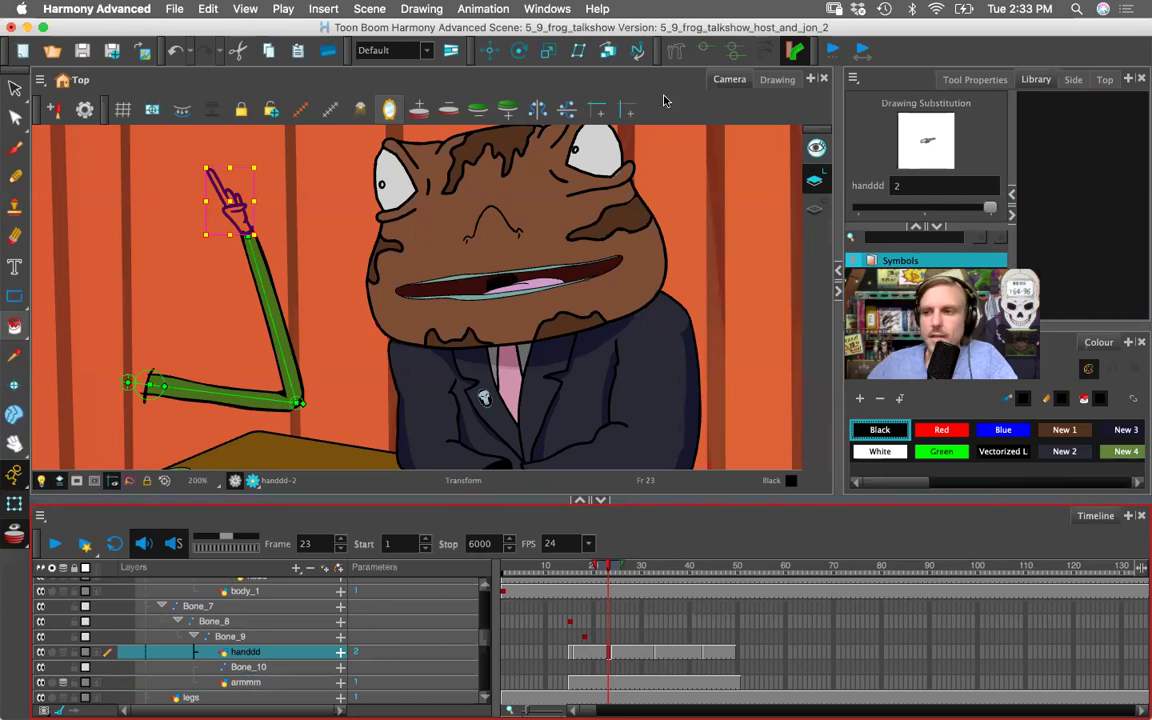
- Examine the raised arm in the context of the whole set with both frogs and the desk
{"action": "key", "text": "2"}
{"action": "key", "text": "2"}
{"action": "key", "text": "2"}
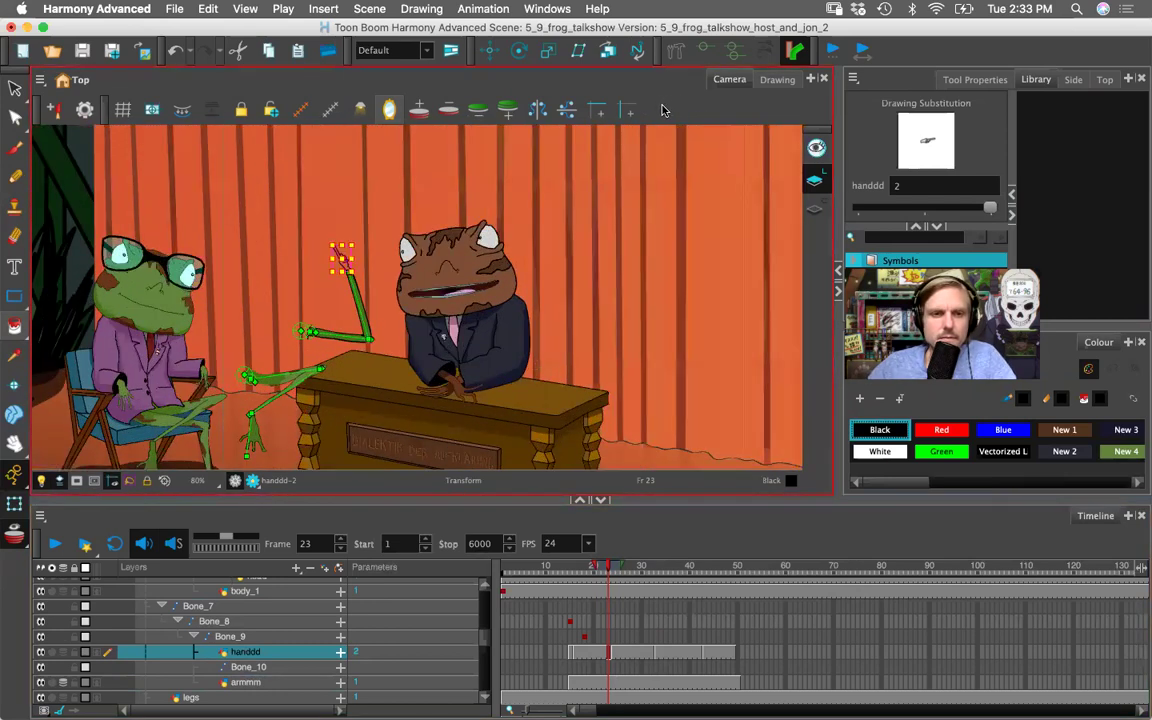
{"action": "key", "text": "2"}
{"action": "key", "text": "2"}
{"action": "key", "text": "space"}
{"action": "left_click_drag", "start_coordinate": [378, 255], "coordinate": [477, 180]}
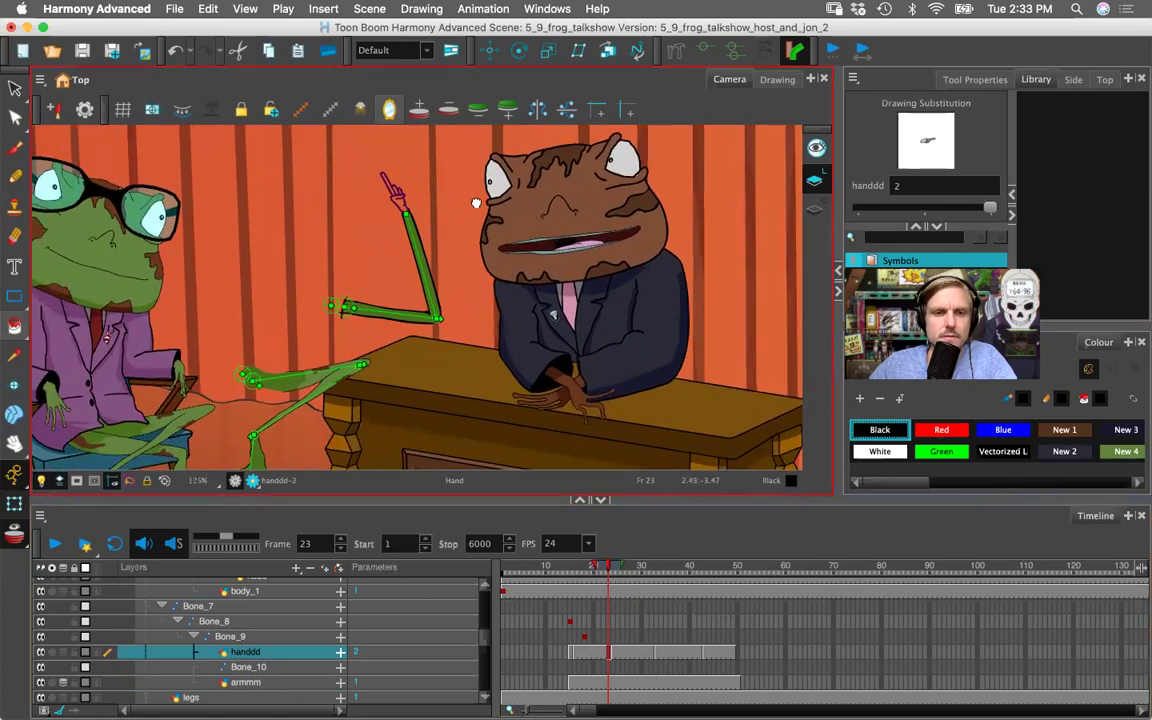
{"action": "key", "text": "1"}
{"action": "key", "text": "1"}
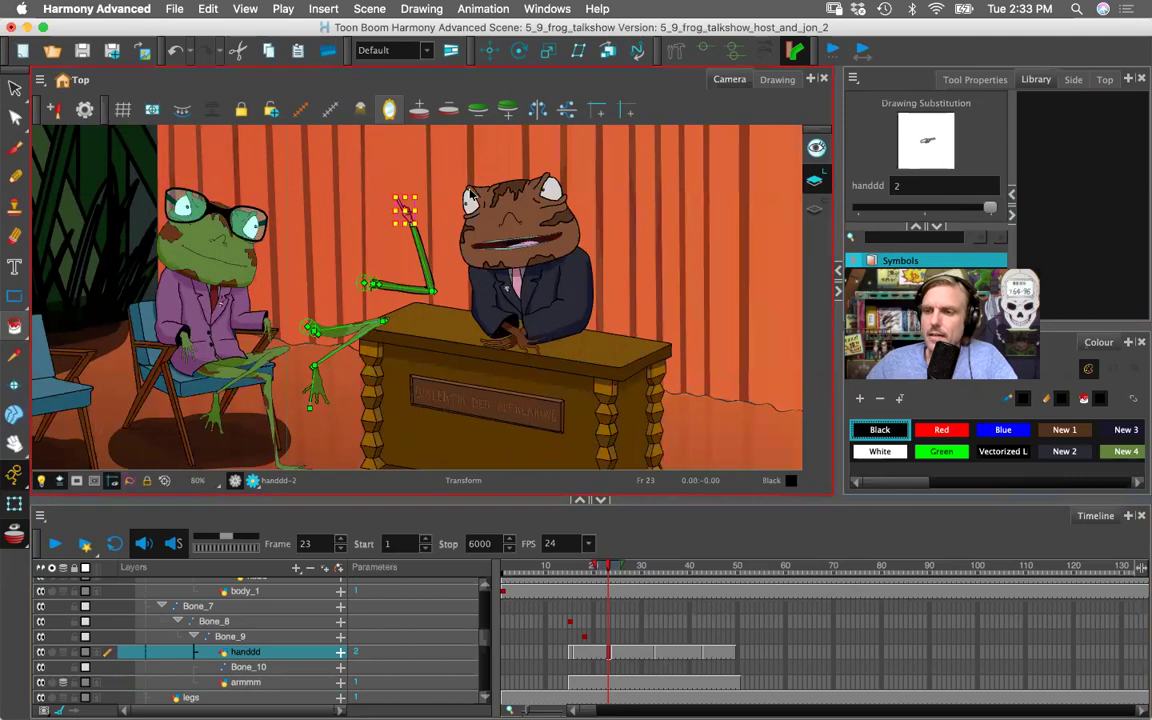
{"action": "key", "text": "1"}
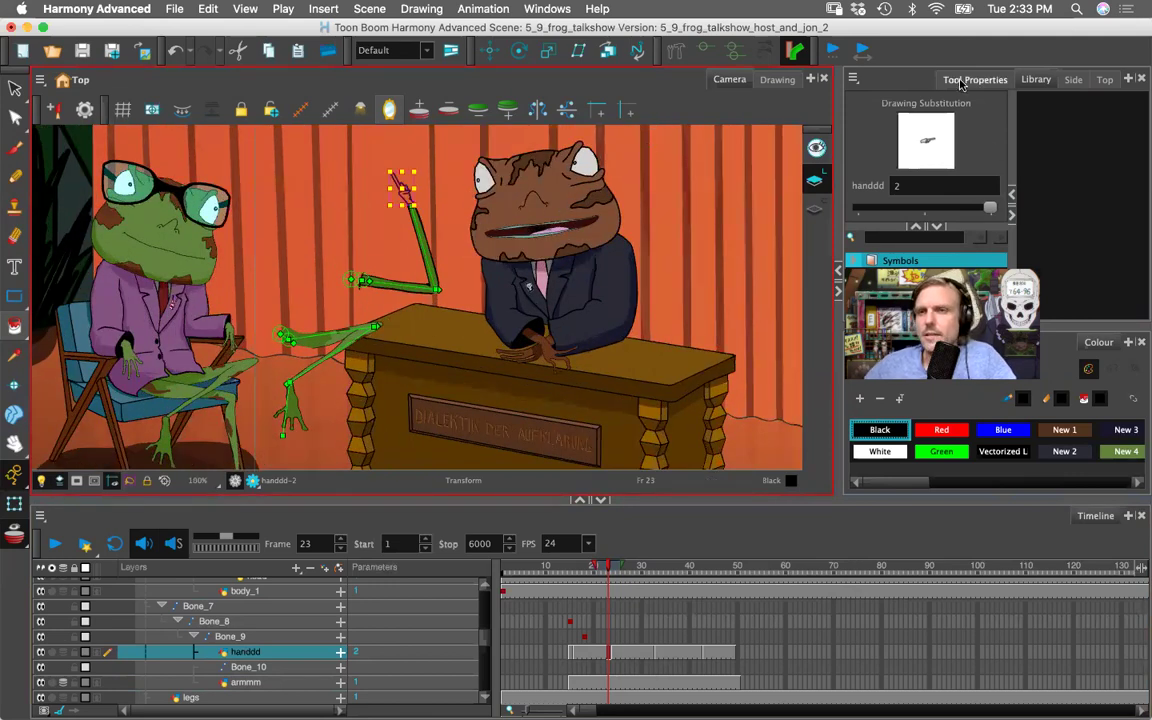
- Scribble a test Brush stroke across the host frog on the handdd layer at frame 23 and undo it
{"action": "left_click", "coordinate": [972, 80]}
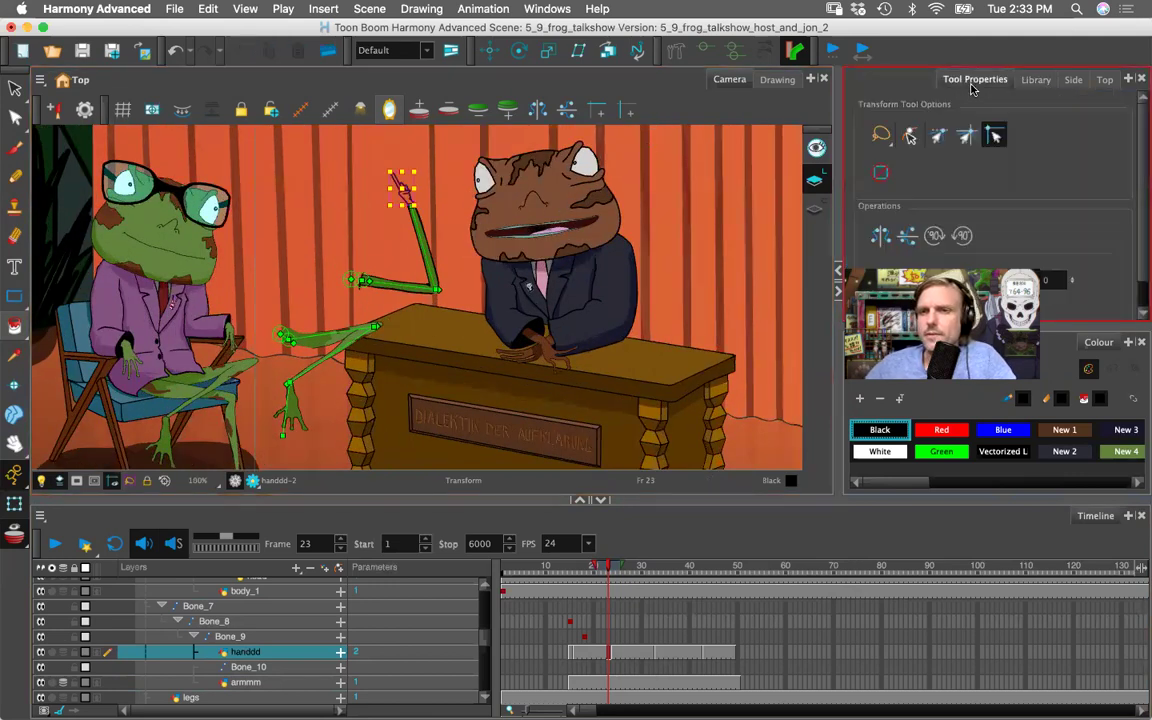
{"action": "left_click", "coordinate": [15, 146]}
{"action": "left_click_drag", "start_coordinate": [557, 189], "coordinate": [583, 296]}
{"action": "key", "text": "super+z"}
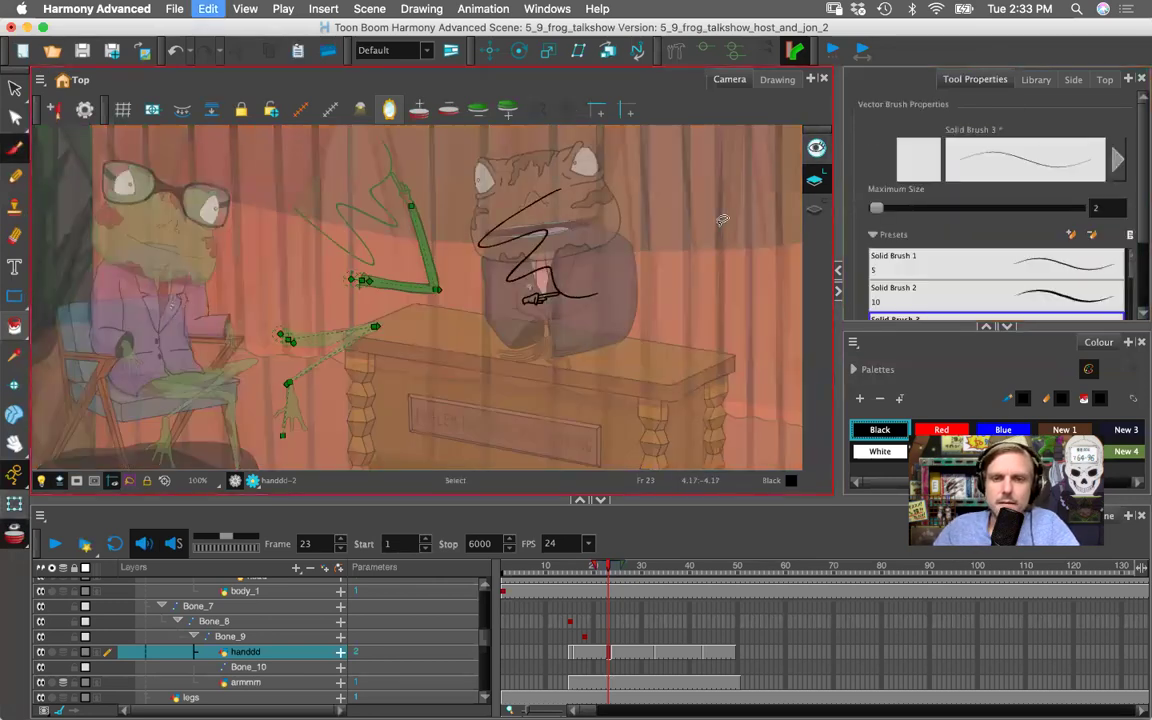
- Review the tip settings of Solid Brush 3 in the detailed Vector Brush Properties, then close them
{"action": "scroll", "coordinate": [444, 292], "scroll_direction": "up", "scroll_amount": 5}
{"action": "mouse_move", "coordinate": [538, 232]}
{"action": "left_mouse_down"}
{"action": "mouse_move", "coordinate": [408, 305]}
{"action": "mouse_move", "coordinate": [333, 373]}
{"action": "left_mouse_up"}
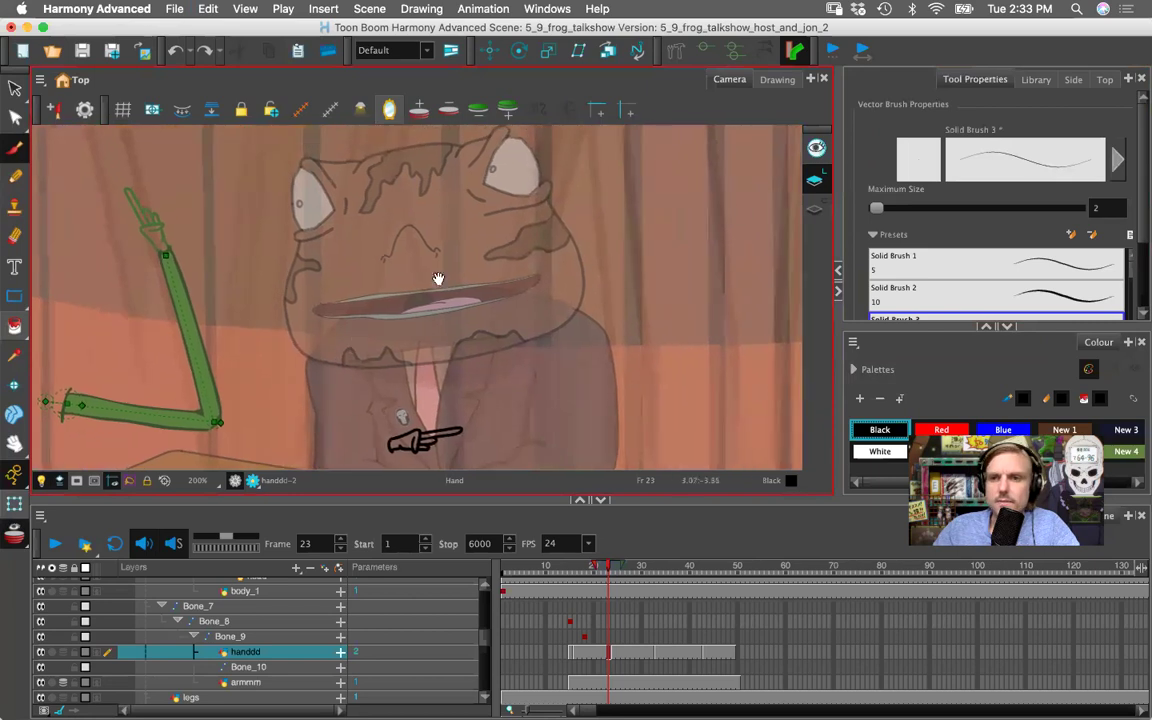
{"action": "left_click", "coordinate": [1117, 165]}
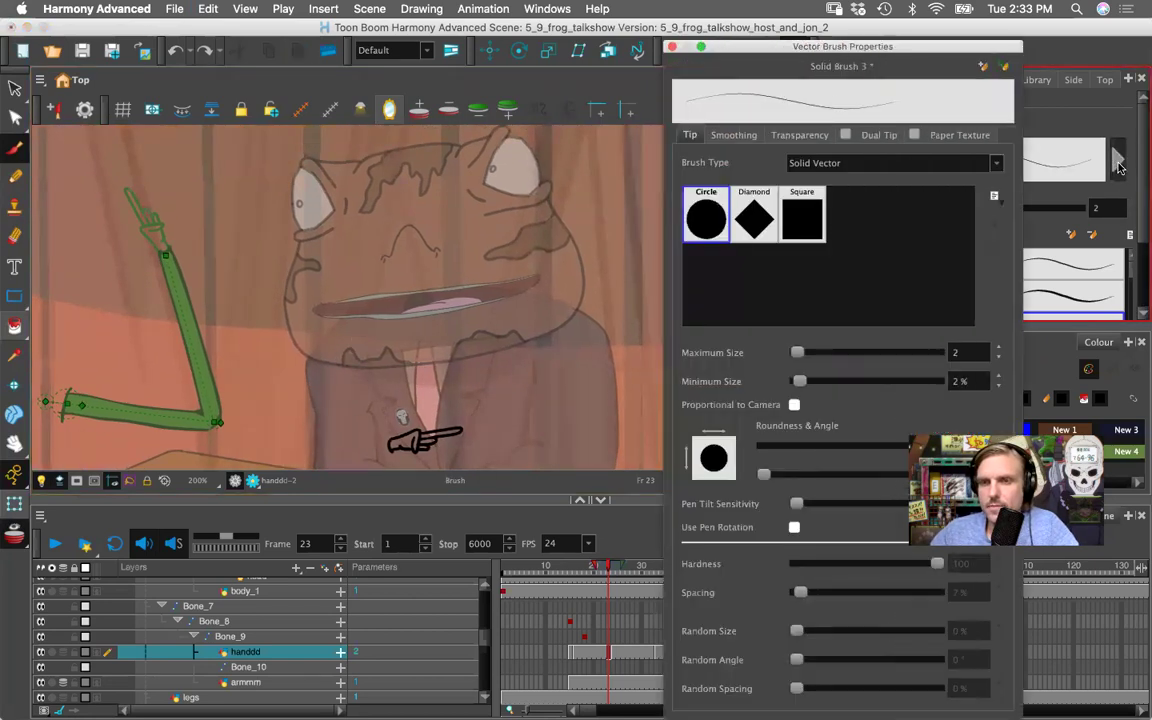
{"action": "left_click", "coordinate": [673, 47]}
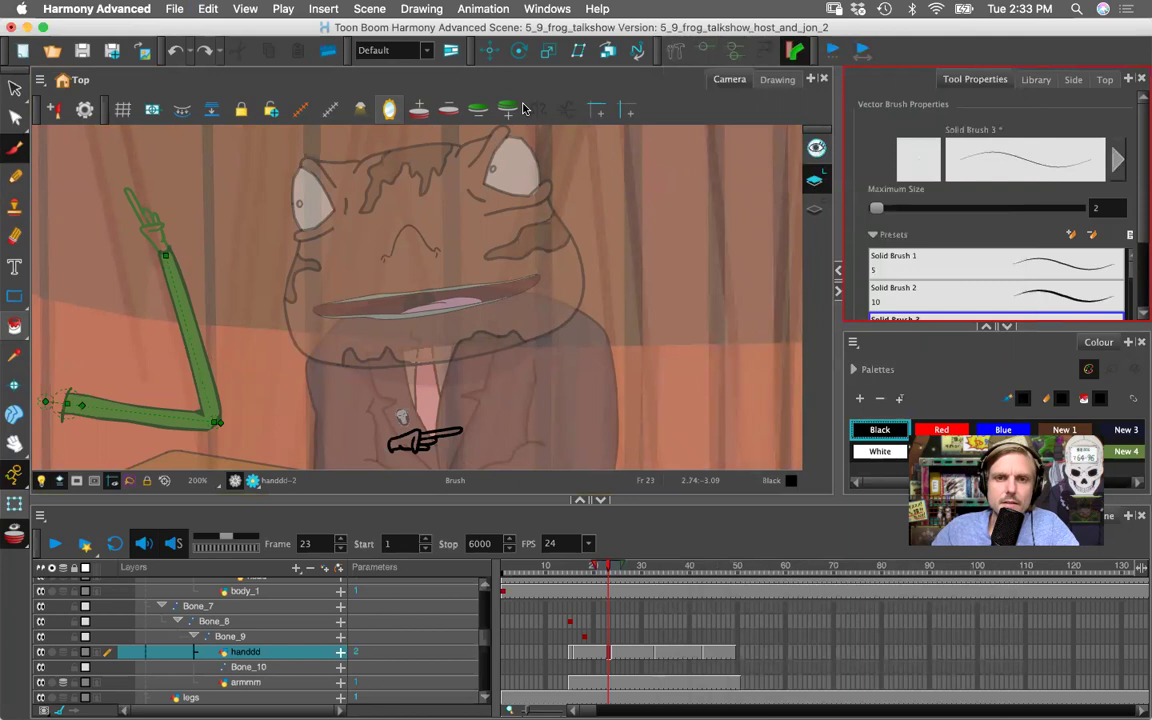
- Set the brush's maximum size to 97.2 and paint a large black blob over the host frog on the armmm layer
{"action": "scroll", "coordinate": [358, 349], "scroll_direction": "down", "scroll_amount": 2}
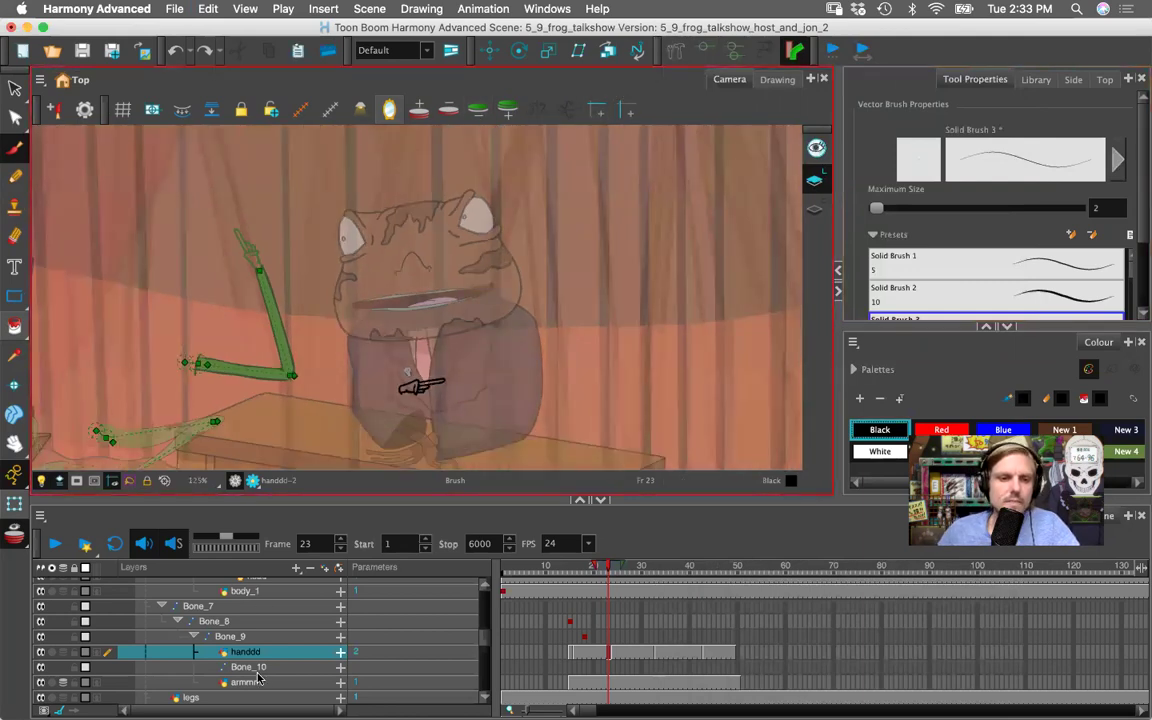
{"action": "left_click", "coordinate": [270, 684]}
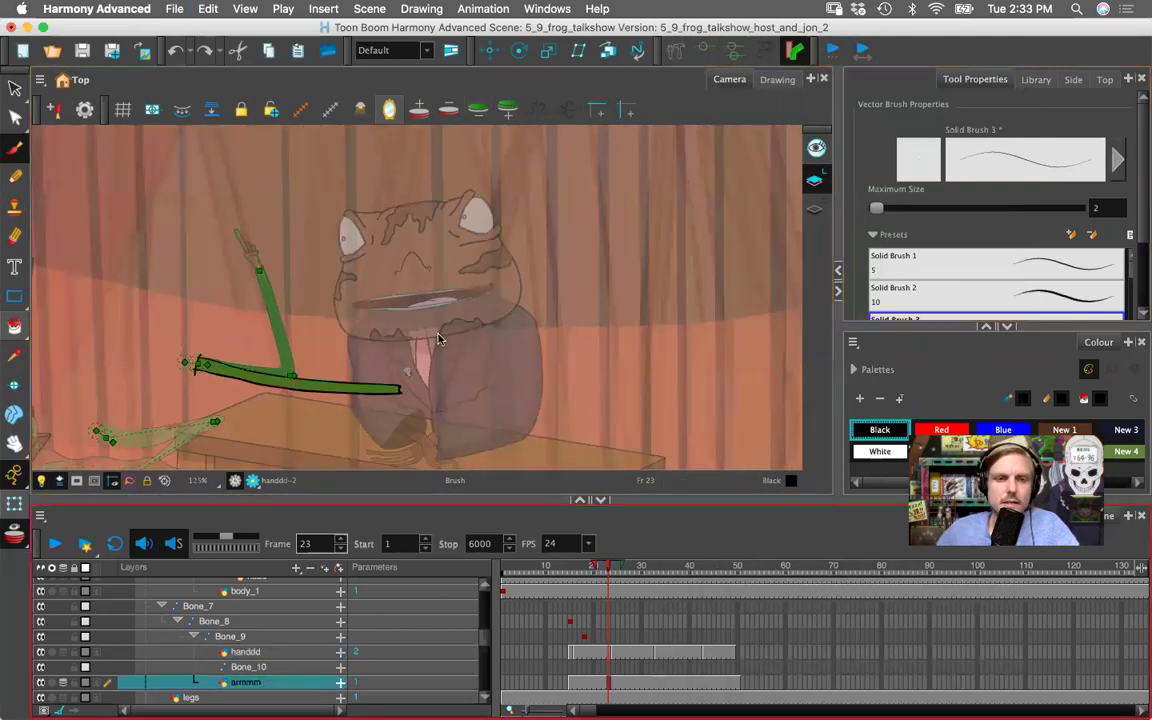
{"action": "left_click", "coordinate": [1094, 213]}
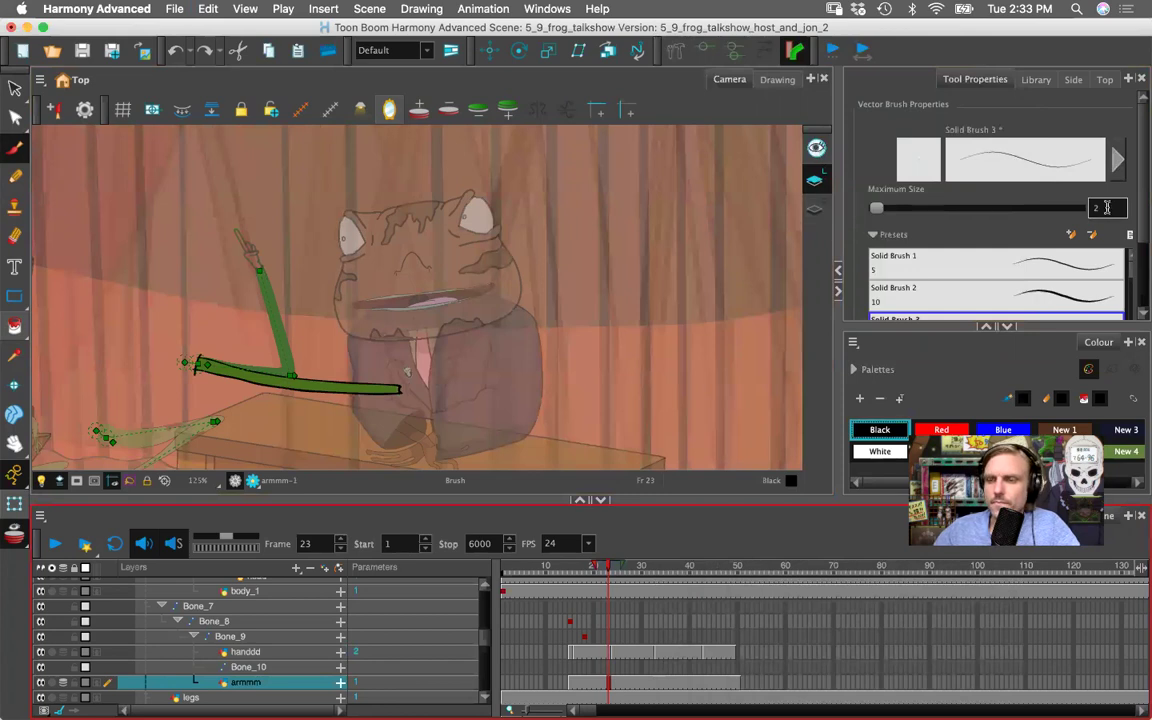
{"action": "left_click_drag", "start_coordinate": [879, 208], "coordinate": [925, 208]}
{"action": "mouse_move", "coordinate": [571, 177]}
{"action": "left_mouse_down"}
{"action": "mouse_move", "coordinate": [478, 256]}
{"action": "mouse_move", "coordinate": [620, 293]}
{"action": "mouse_move", "coordinate": [516, 323]}
{"action": "mouse_move", "coordinate": [480, 277]}
{"action": "mouse_move", "coordinate": [471, 241]}
{"action": "mouse_move", "coordinate": [531, 191]}
{"action": "mouse_move", "coordinate": [591, 256]}
{"action": "left_mouse_up"}
{"action": "key", "text": "1"}
{"action": "key", "text": "1"}
{"action": "key", "text": "1"}
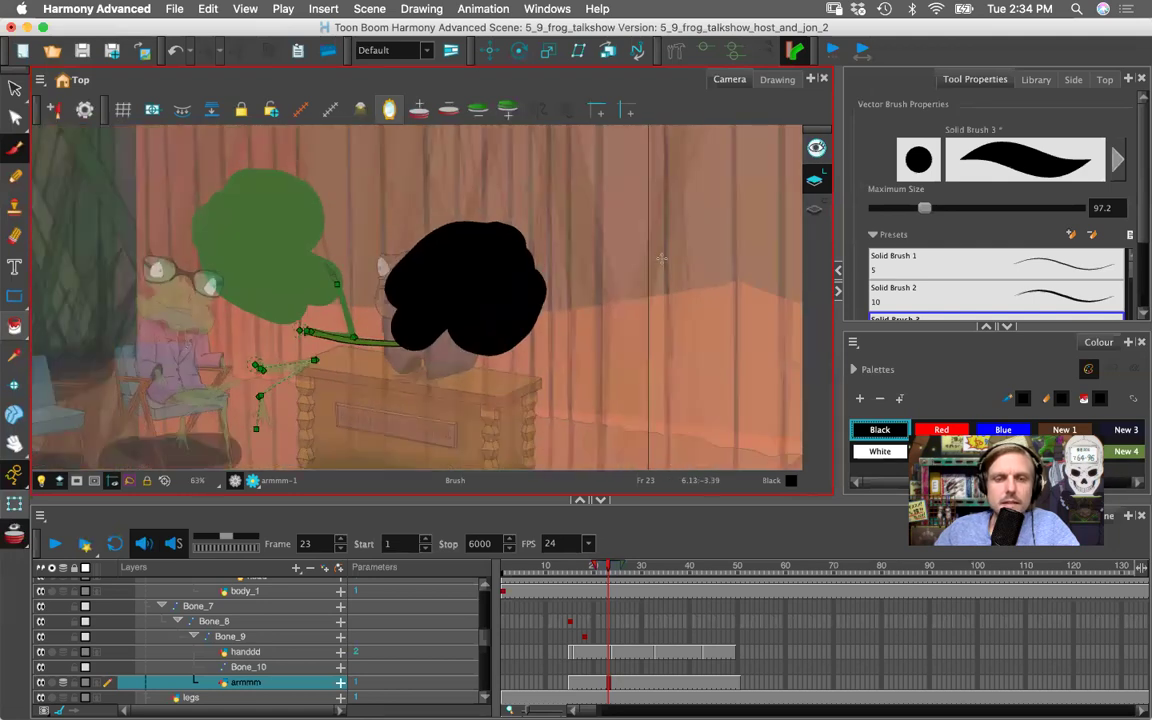
- Select the Camera-P peg at frame 1 with the Transform tool and show the camera cone in the Side view
{"action": "scroll", "coordinate": [661, 258], "scroll_direction": "up", "scroll_amount": 1}
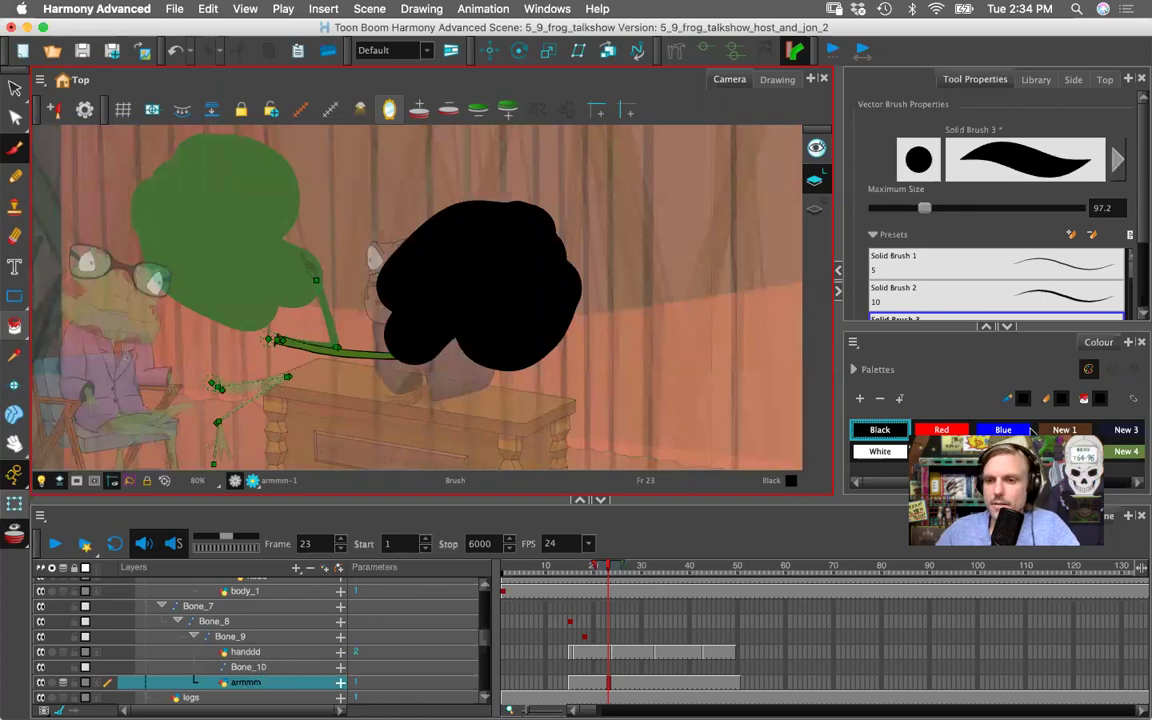
{"action": "key", "text": "2"}
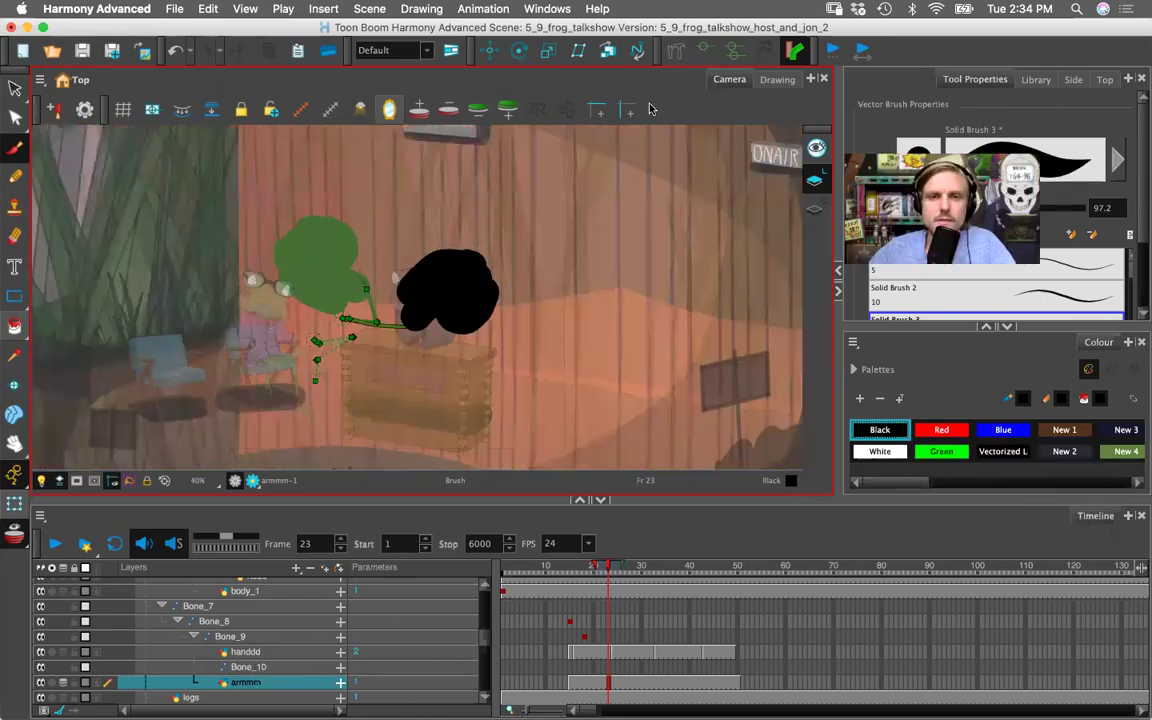
{"action": "key", "text": "2"}
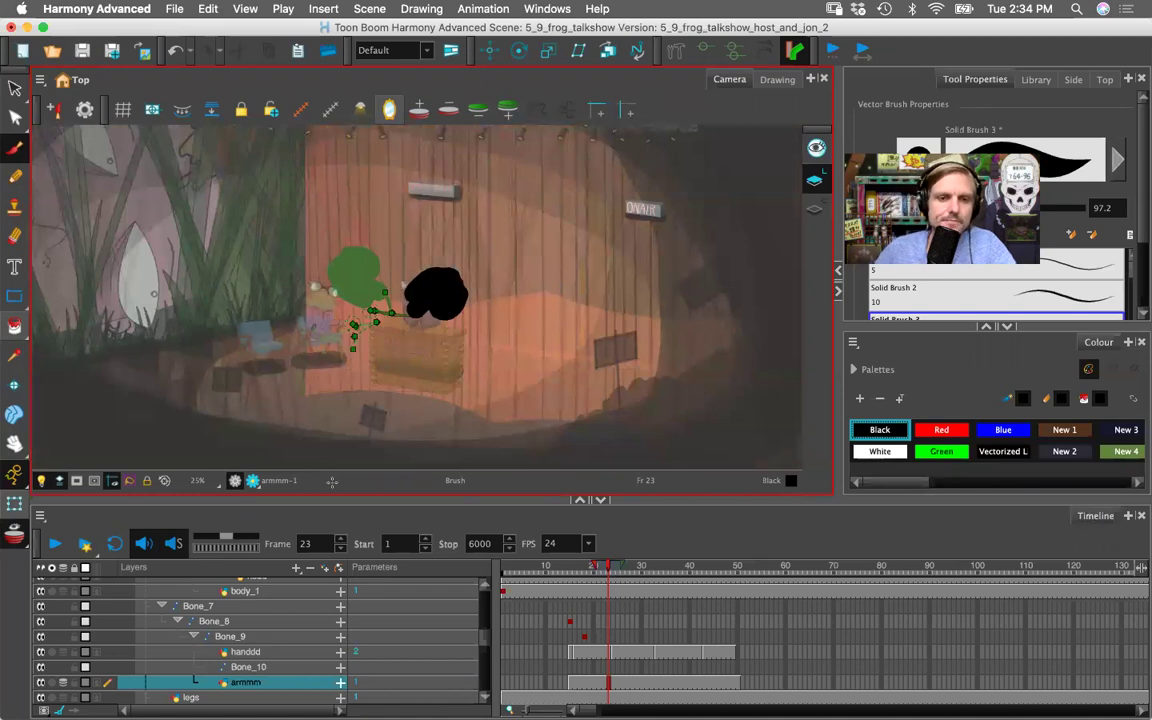
{"action": "left_click_drag", "start_coordinate": [484, 636], "coordinate": [498, 708]}
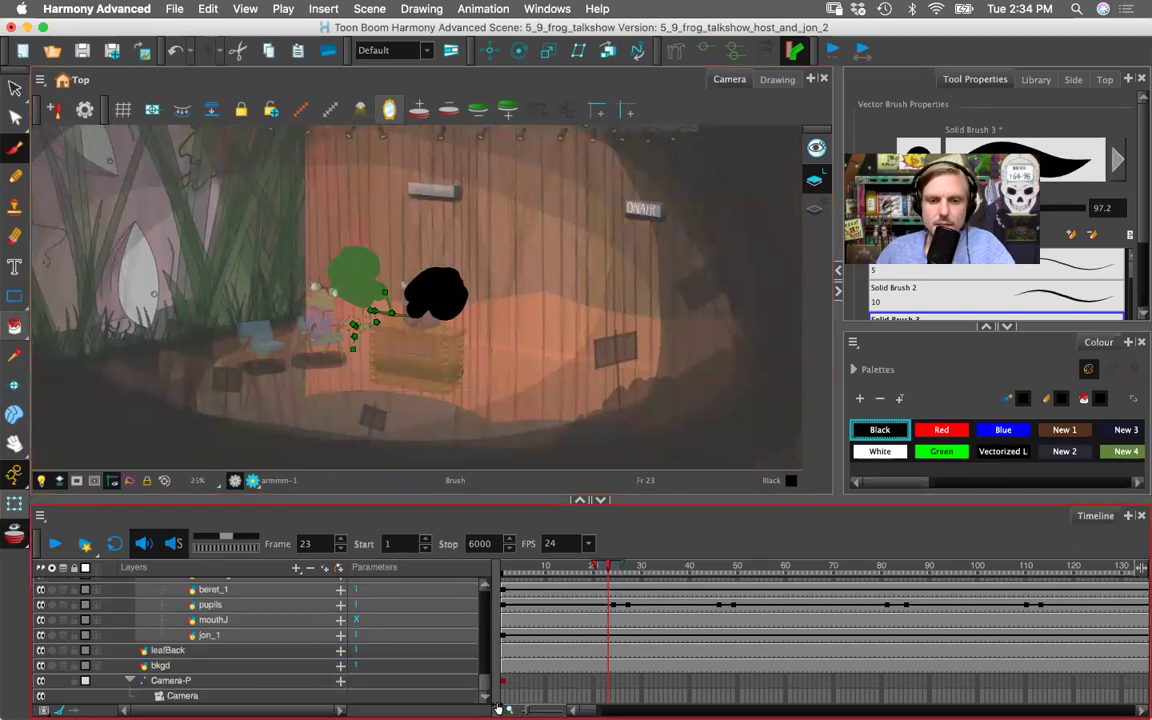
{"action": "left_click_drag", "start_coordinate": [571, 568], "coordinate": [473, 562]}
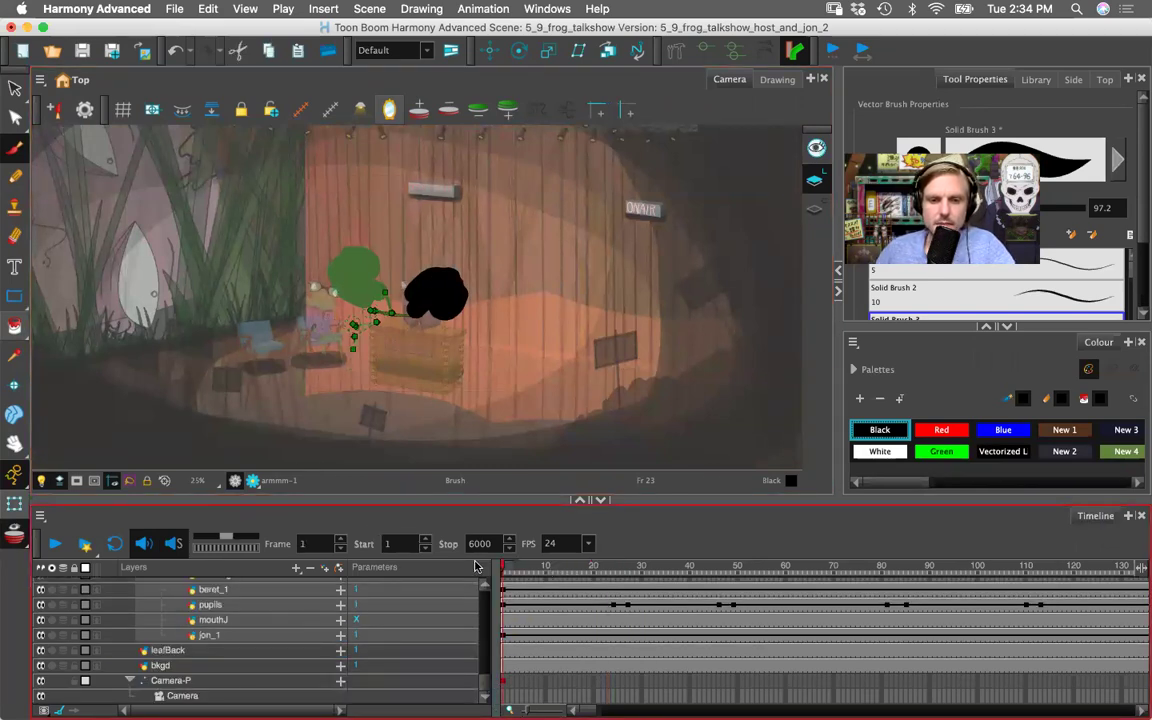
{"action": "left_click", "coordinate": [195, 683]}
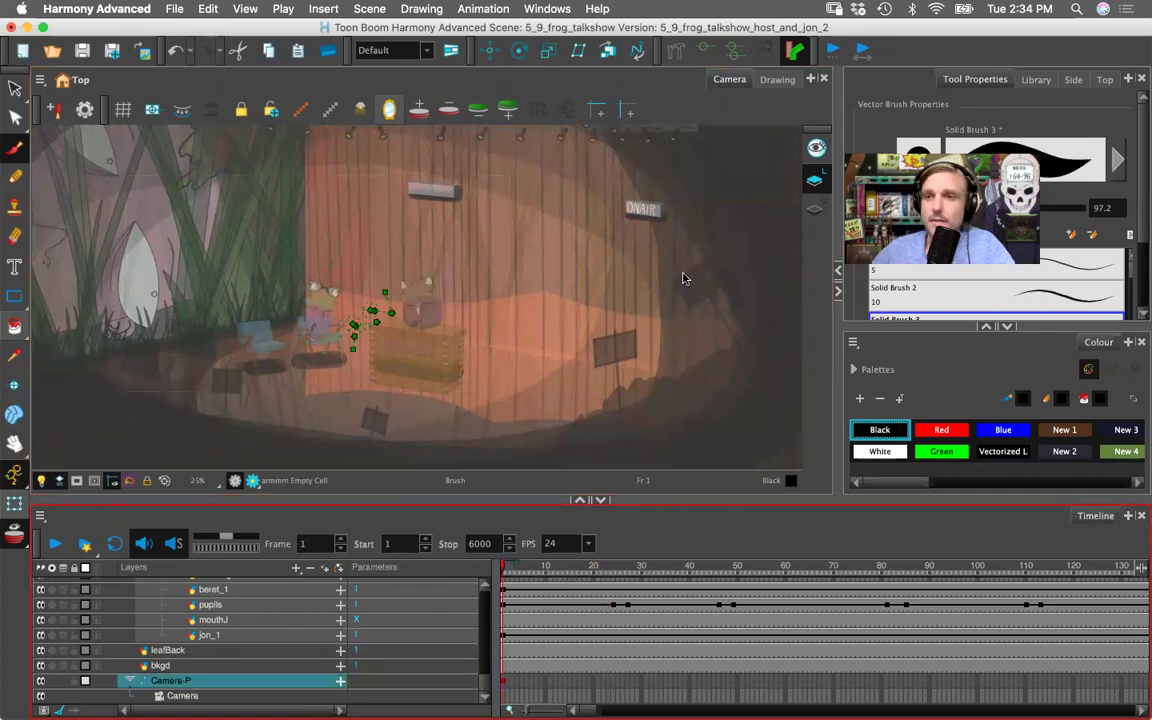
{"action": "left_click", "coordinate": [1073, 80]}
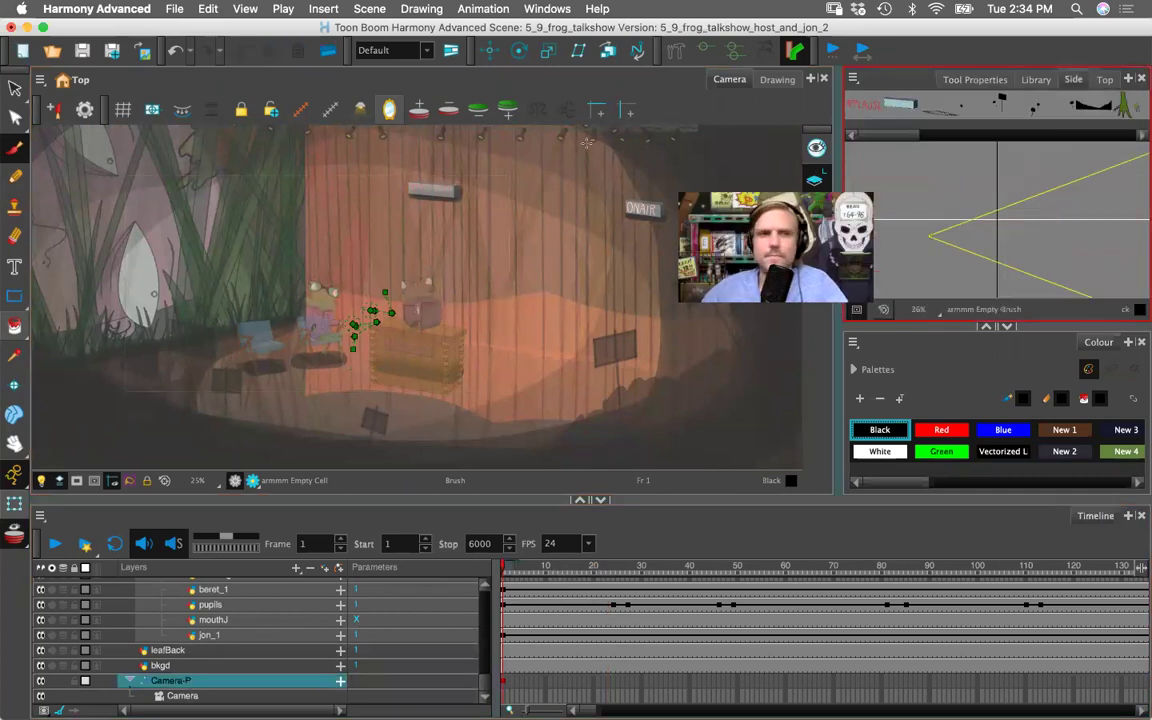
{"action": "left_click", "coordinate": [14, 447]}
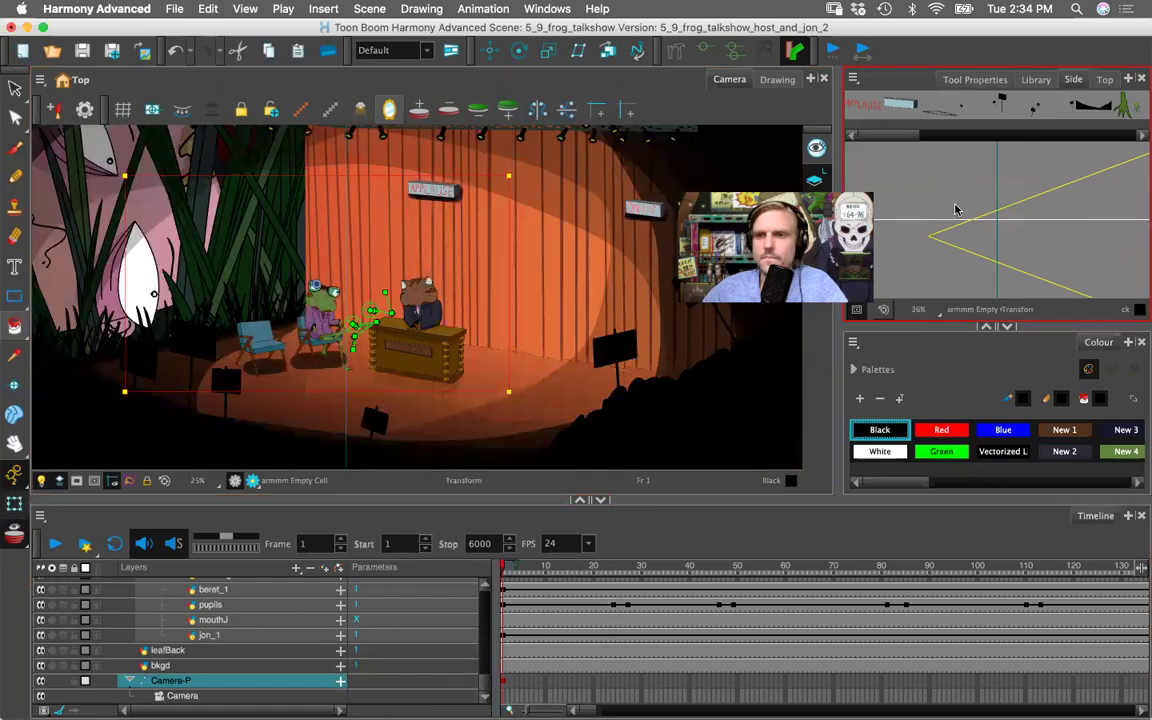
- Render the talk-show scene in the Camera view and examine the whole set within the camera frame
{"action": "left_click_drag", "start_coordinate": [933, 231], "coordinate": [821, 231]}
{"action": "scroll", "coordinate": [415, 287], "scroll_direction": "up", "scroll_amount": 2}
{"action": "scroll", "coordinate": [415, 287], "scroll_direction": "down", "scroll_amount": 3}
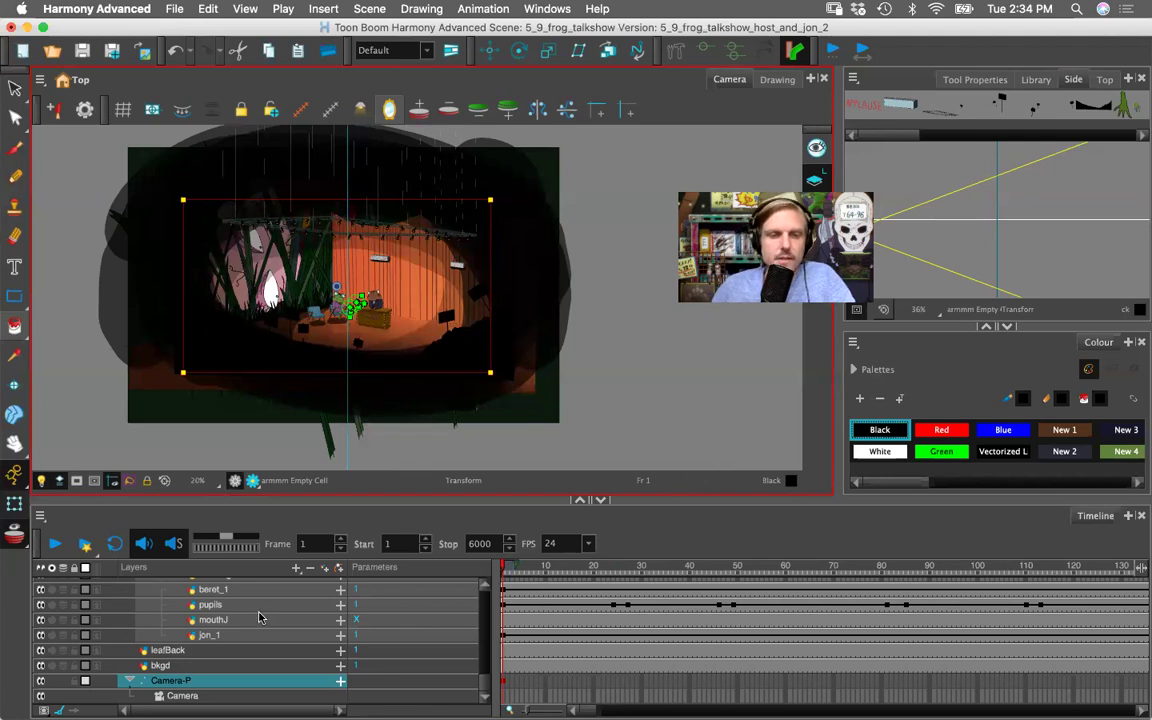
{"action": "left_click", "coordinate": [253, 481]}
{"action": "key", "text": "2"}
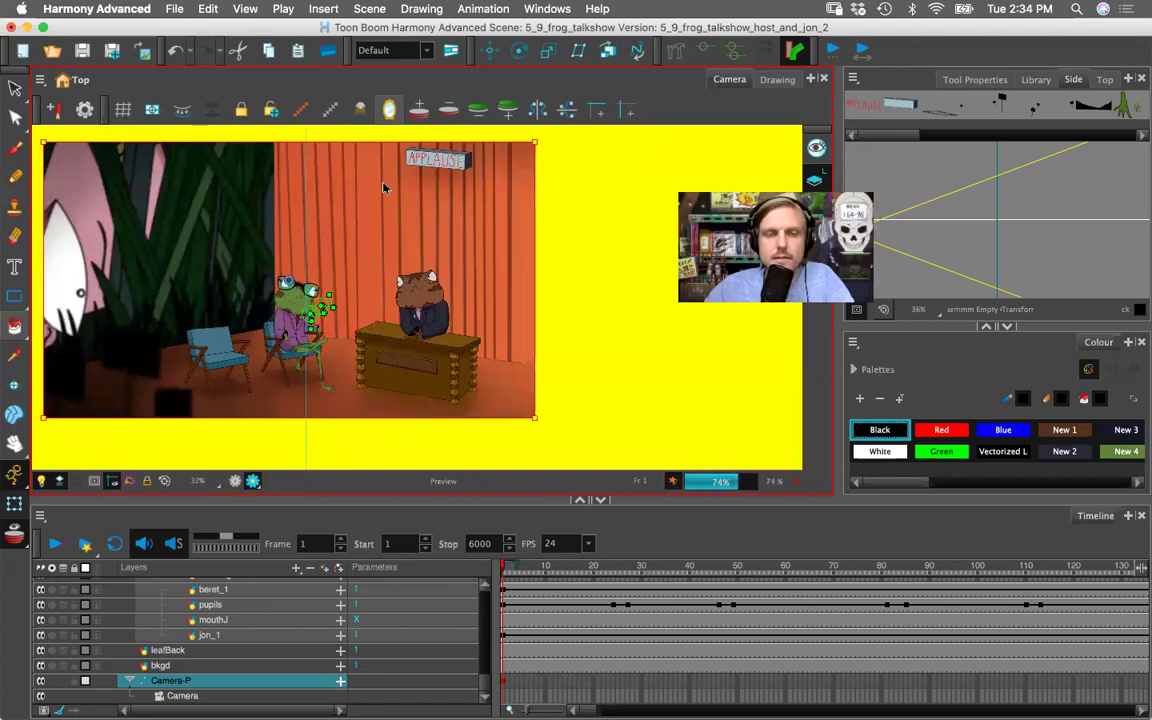
{"action": "left_click_drag", "start_coordinate": [318, 239], "coordinate": [470, 249]}
{"action": "key", "text": "2"}
{"action": "key", "text": "2"}
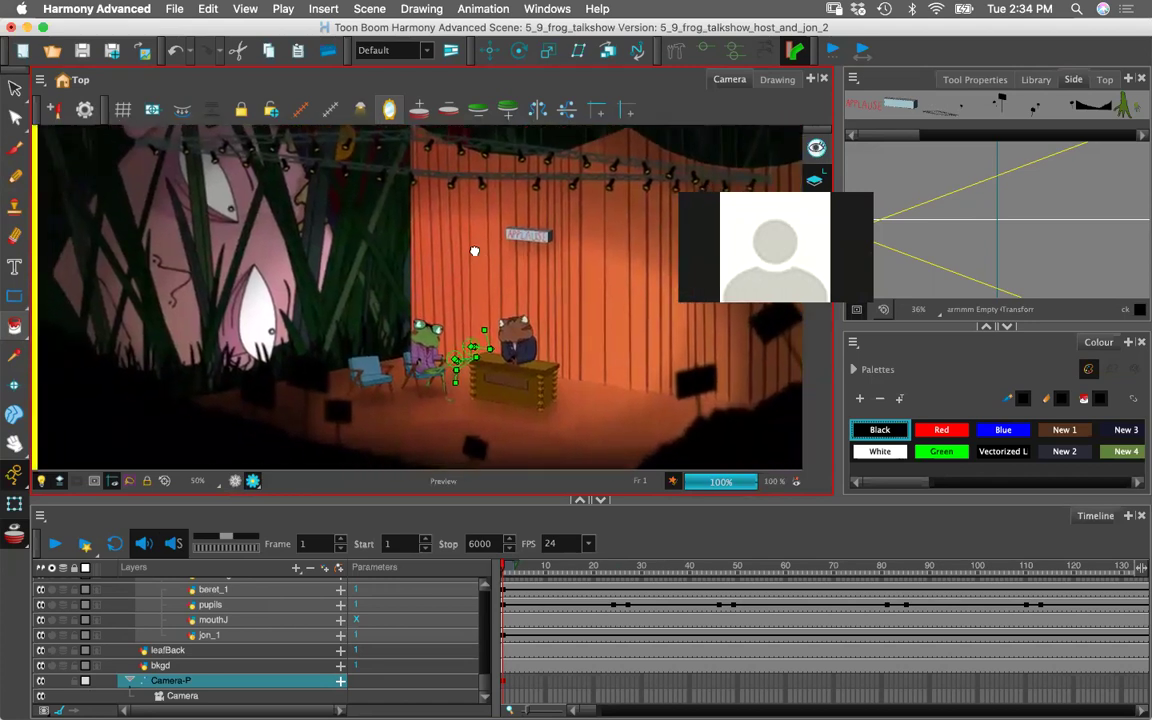
{"action": "scroll", "coordinate": [462, 245], "scroll_direction": "down", "scroll_amount": 3}
{"action": "scroll", "coordinate": [462, 245], "scroll_direction": "up", "scroll_amount": 1}
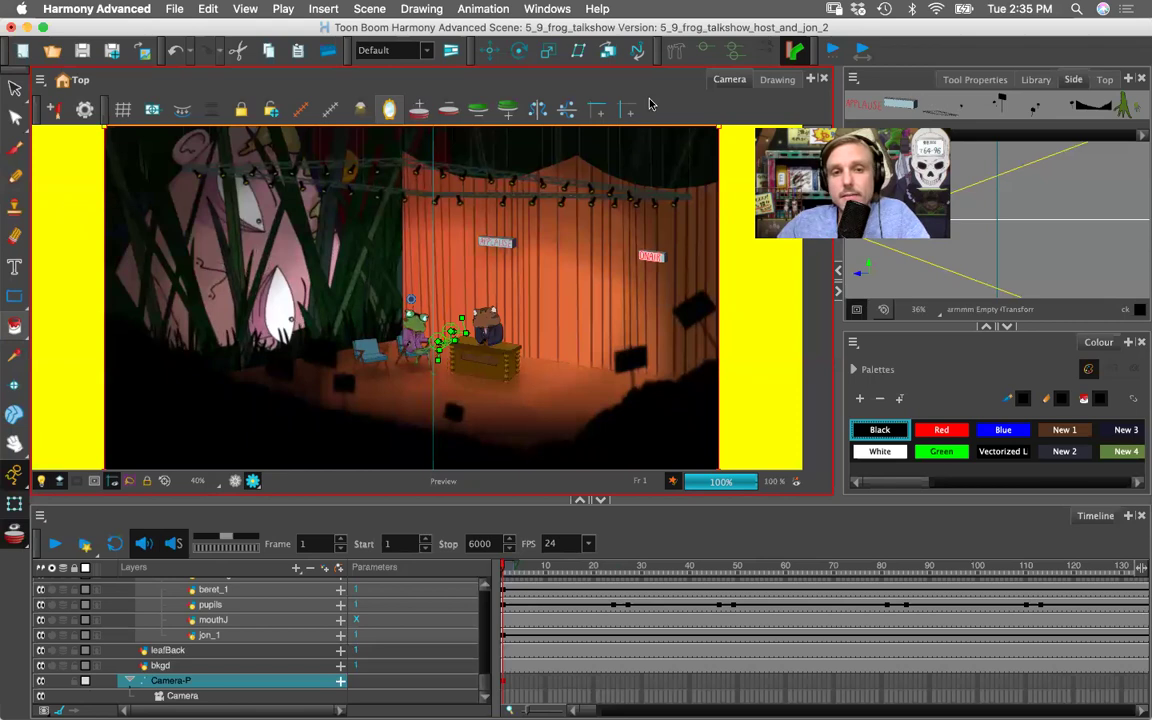
- Create a new scene named demo with the HDTV_1080p24 camera size, saving the changes to the current scene
{"action": "left_click", "coordinate": [172, 10]}
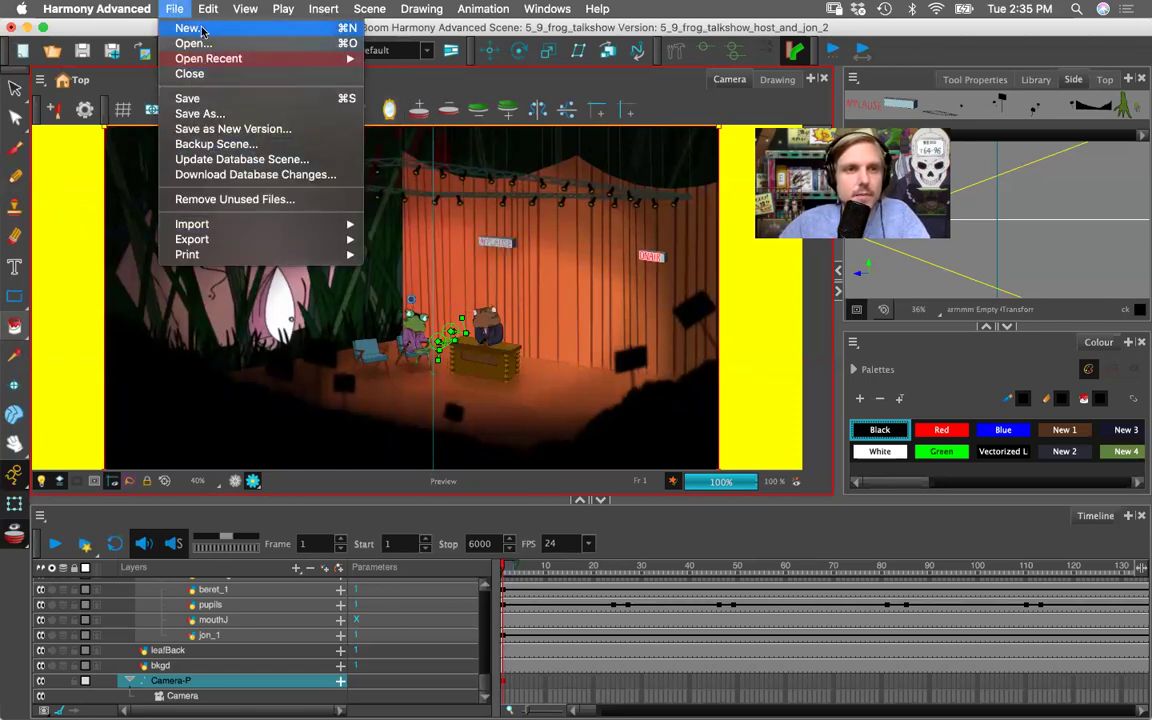
{"action": "left_click", "coordinate": [186, 28]}
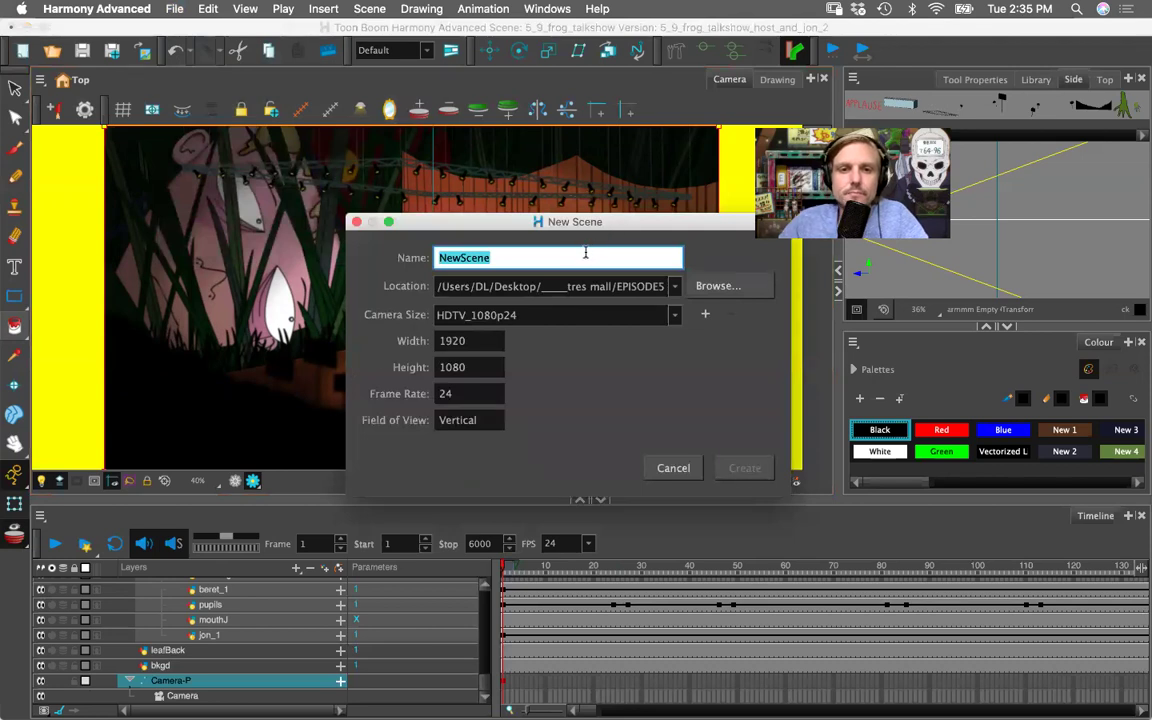
{"action": "type", "text": "demo"}
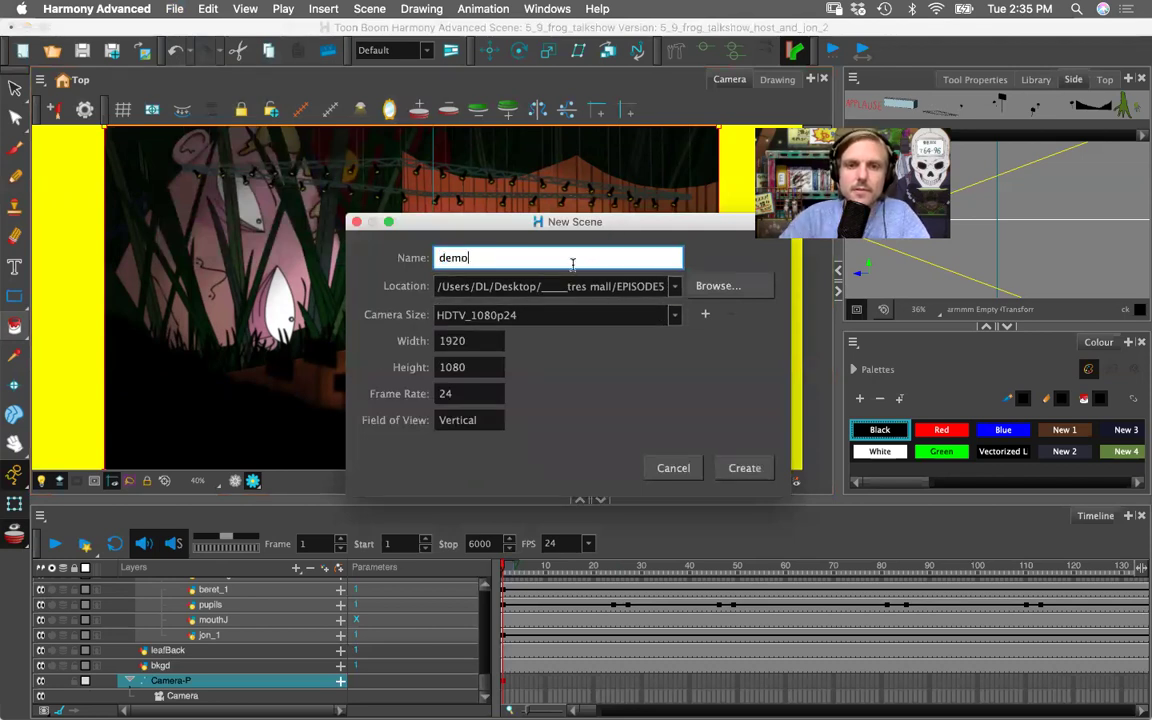
{"action": "left_click", "coordinate": [741, 471]}
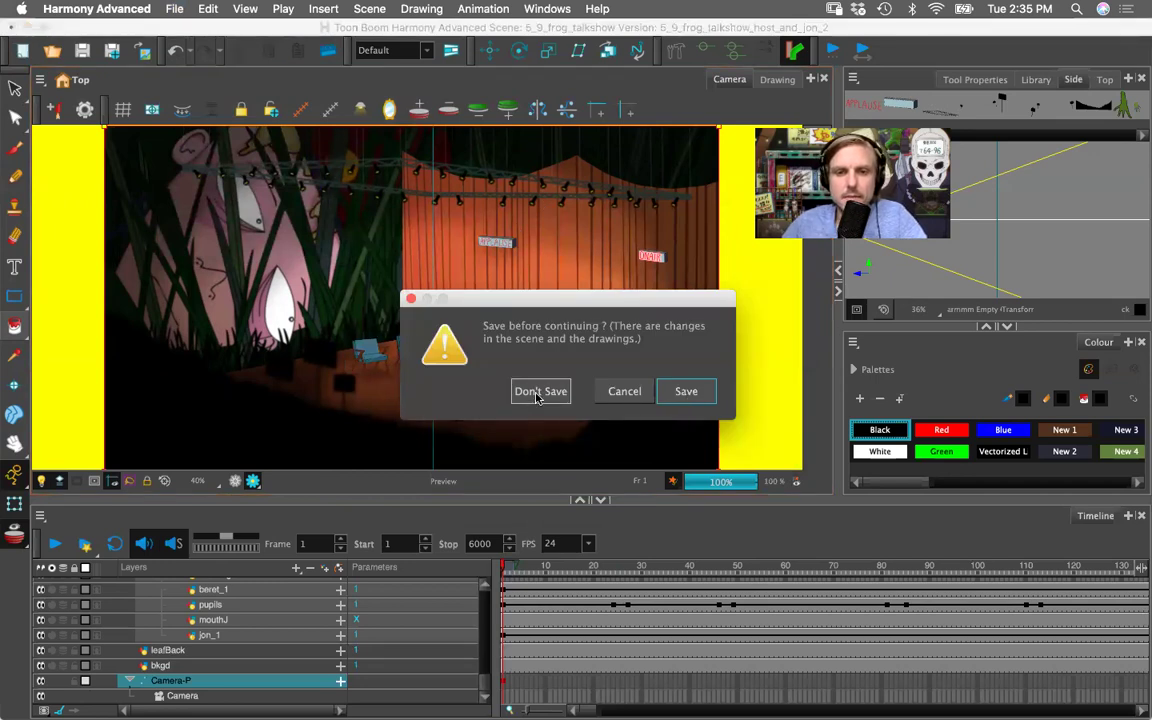
{"action": "left_click", "coordinate": [686, 393]}
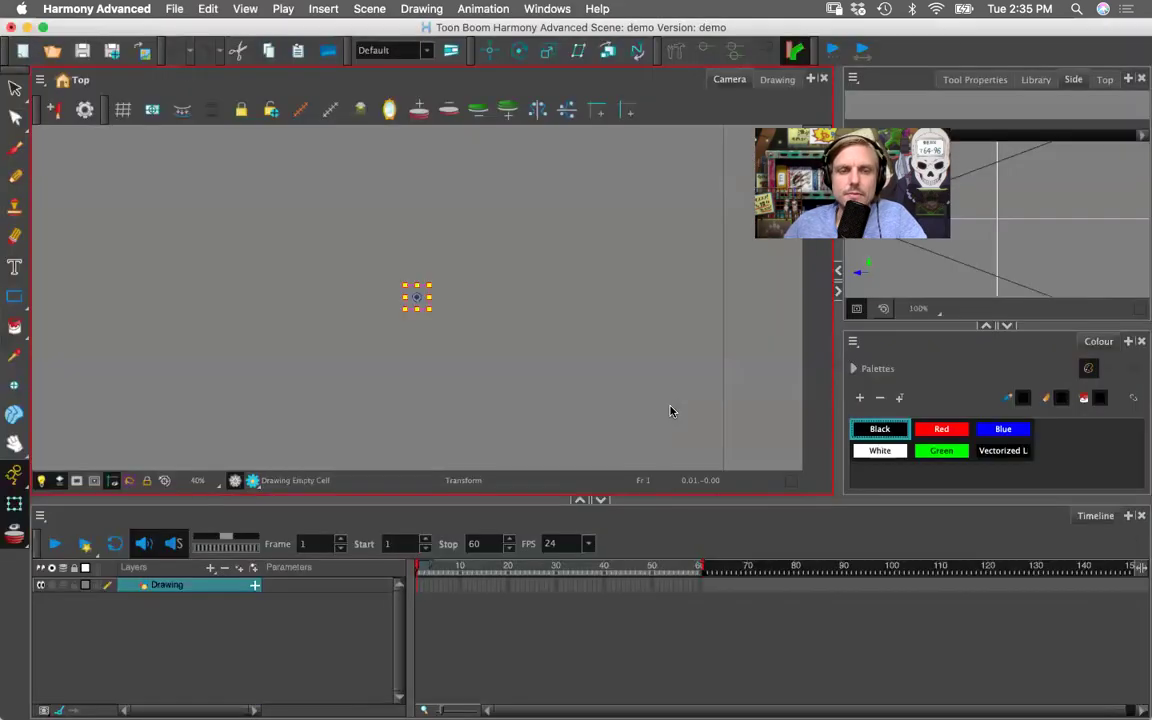
{"action": "key", "text": "1"}
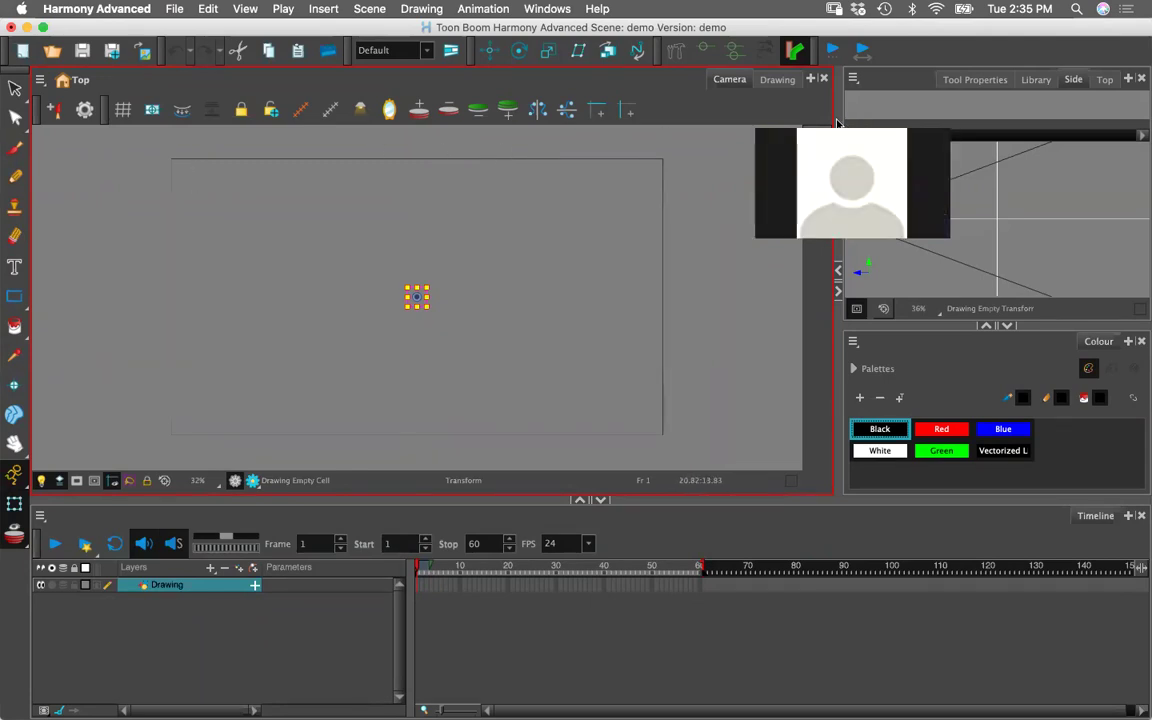
{"action": "key", "text": "1"}
{"action": "key", "text": "1"}
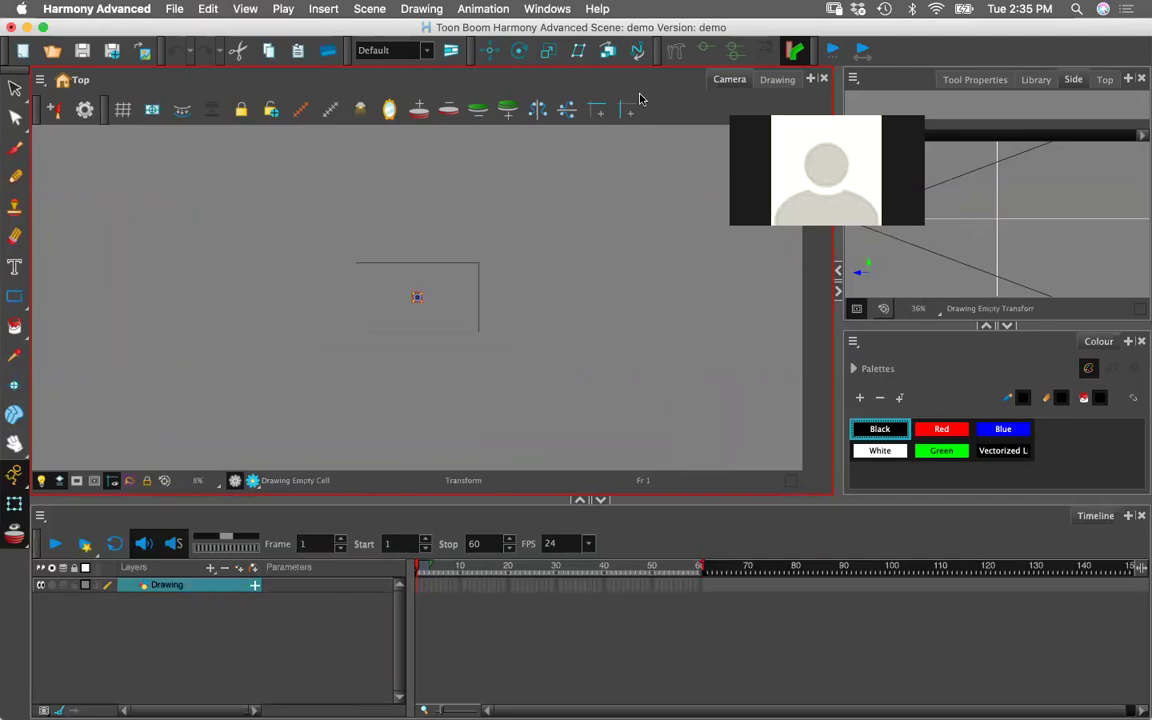
{"action": "key", "text": "2"}
{"action": "key", "text": "2"}
{"action": "key", "text": "2"}
{"action": "key", "text": "2"}
{"action": "key", "text": "2"}
{"action": "key", "text": "2"}
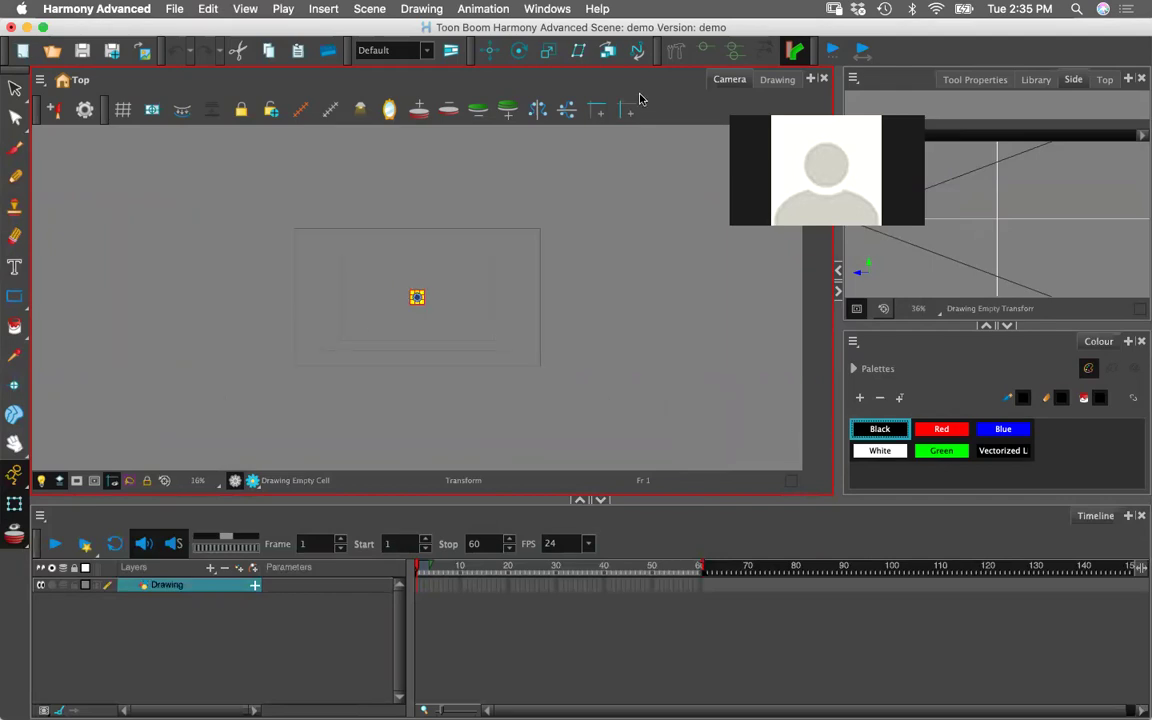
{"action": "key", "text": "1"}
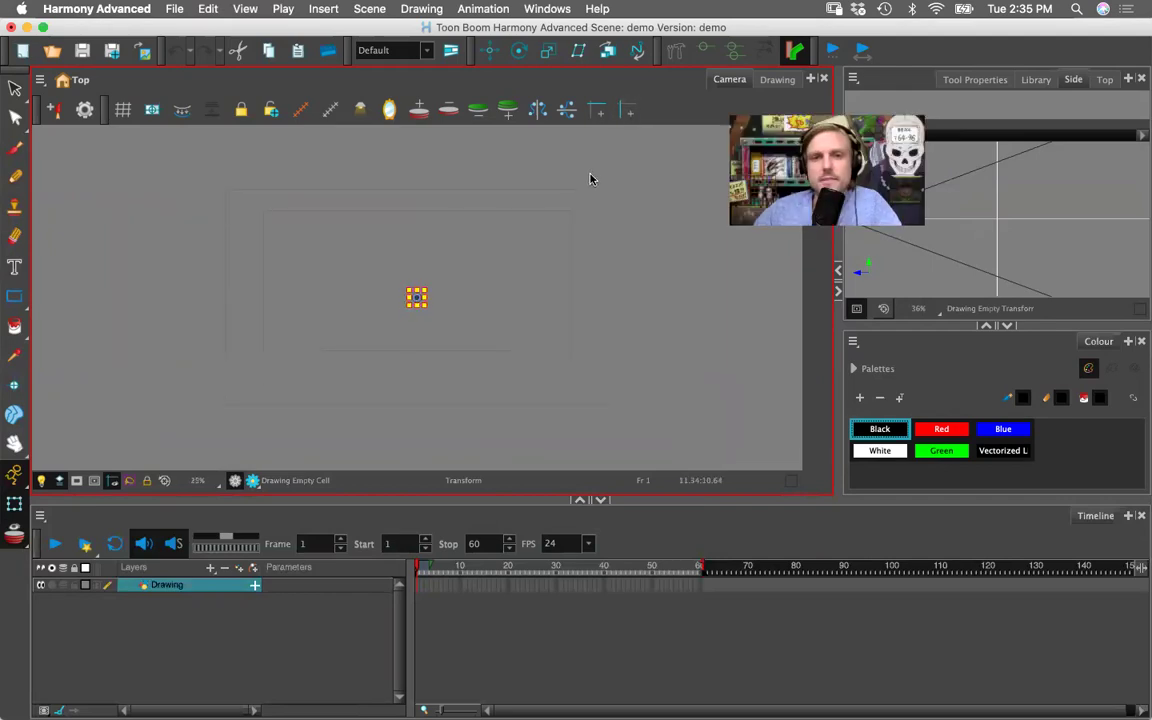
{"action": "key", "text": "1"}
{"action": "key", "text": "1"}
{"action": "key", "text": "1"}
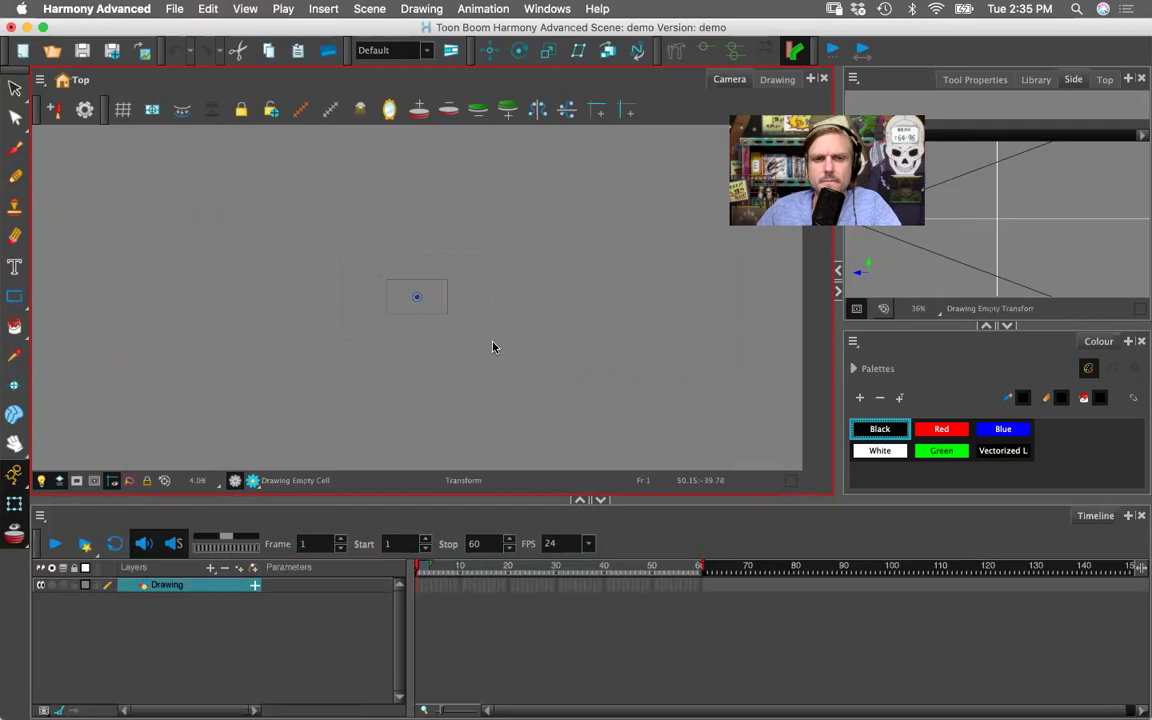
{"action": "key", "text": "2"}
{"action": "key", "text": "2"}
{"action": "key", "text": "2"}
{"action": "key", "text": "2"}
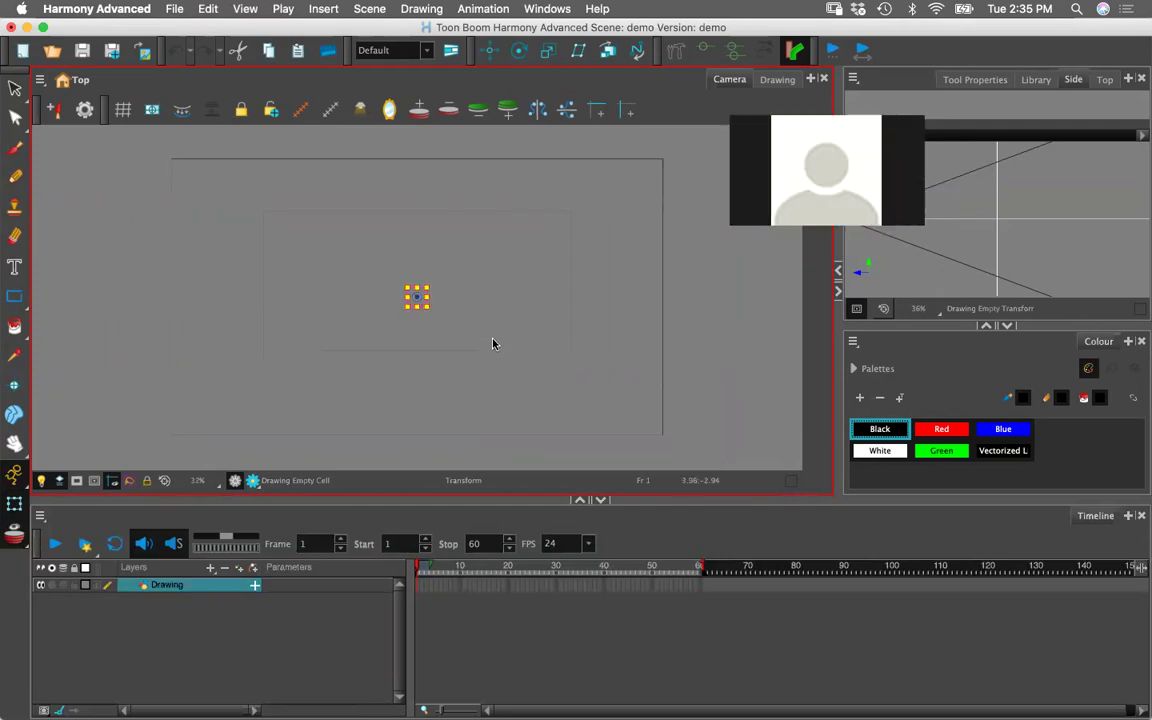
- Sketch blue perspective lines extending past the camera frame, plus the building's vertical corner, on the Drawing layer with the Brush
{"action": "key", "text": "1"}
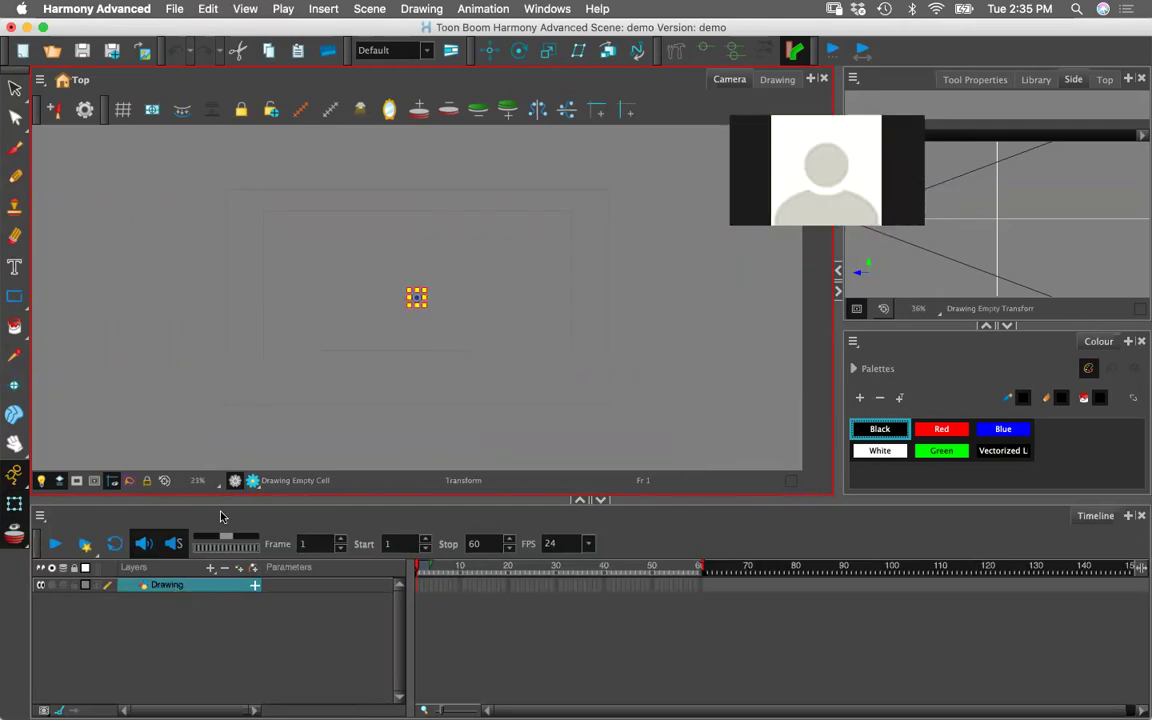
{"action": "left_click", "coordinate": [14, 147]}
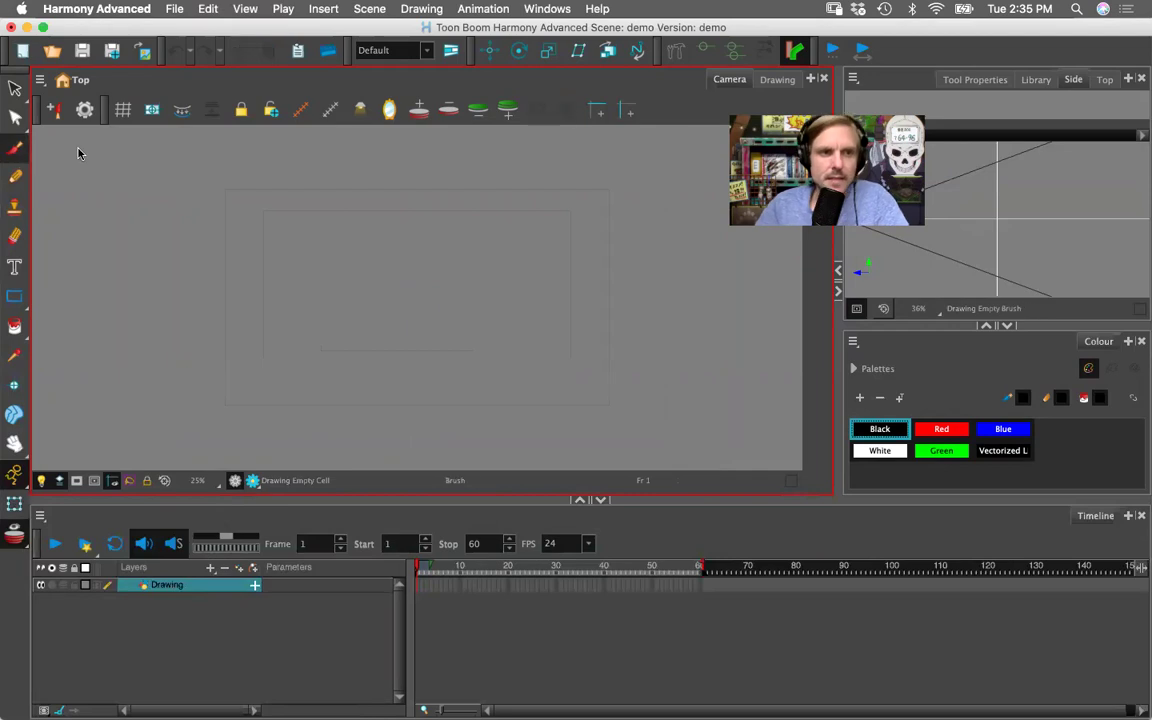
{"action": "left_click", "coordinate": [1003, 429]}
{"action": "left_click_drag", "start_coordinate": [426, 175], "coordinate": [460, 330]}
{"action": "key", "text": "super+z"}
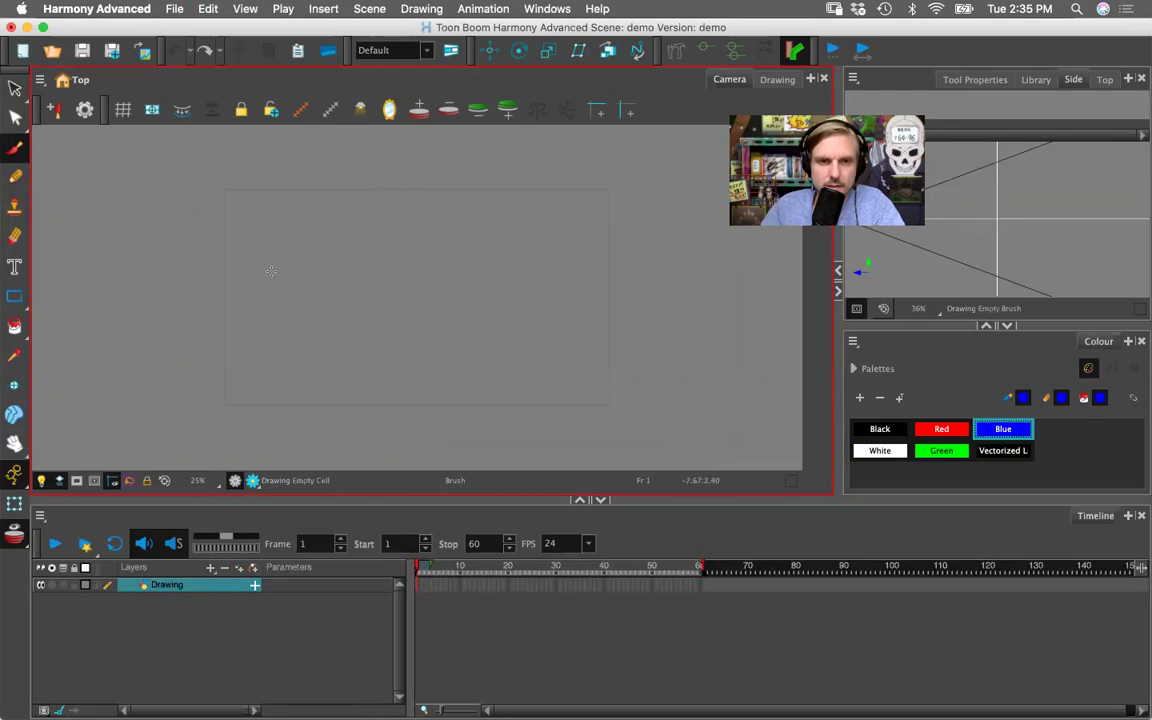
{"action": "mouse_move", "coordinate": [255, 261]}
{"action": "left_mouse_down"}
{"action": "mouse_move", "coordinate": [468, 313]}
{"action": "mouse_move", "coordinate": [638, 252]}
{"action": "left_mouse_up"}
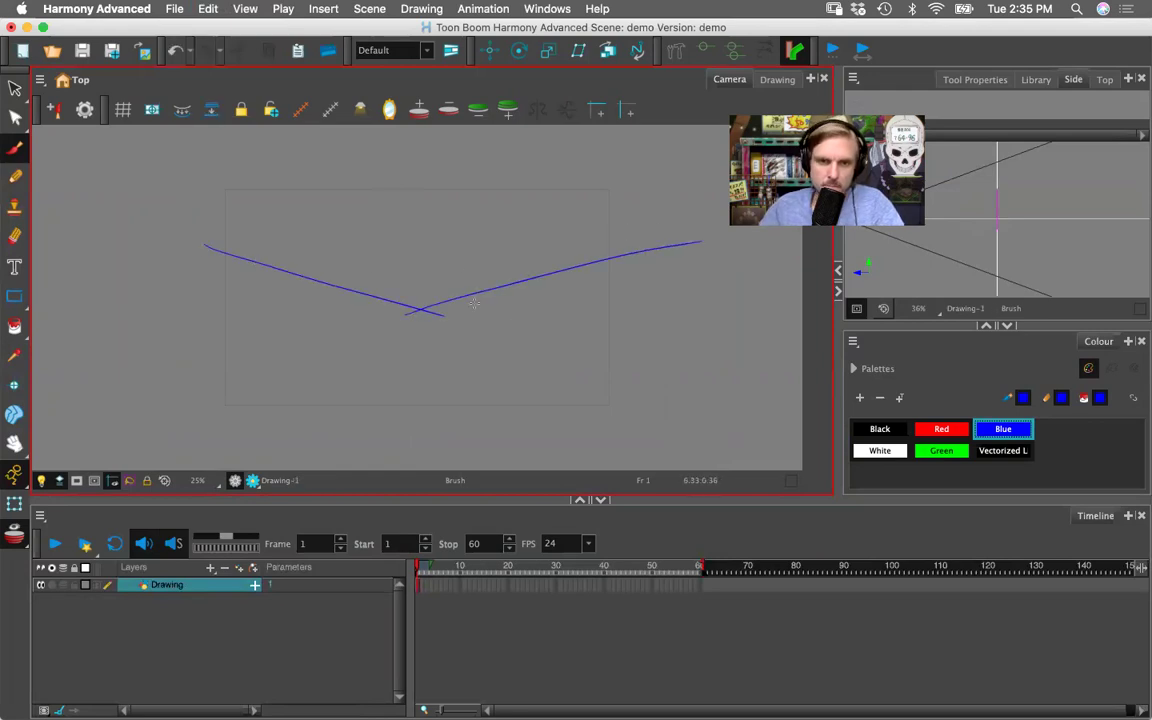
{"action": "mouse_move", "coordinate": [187, 396]}
{"action": "left_mouse_down"}
{"action": "mouse_move", "coordinate": [440, 356]}
{"action": "mouse_move", "coordinate": [678, 398]}
{"action": "left_mouse_up"}
{"action": "left_click_drag", "start_coordinate": [450, 296], "coordinate": [437, 375]}
{"action": "left_click_drag", "start_coordinate": [450, 297], "coordinate": [451, 359]}
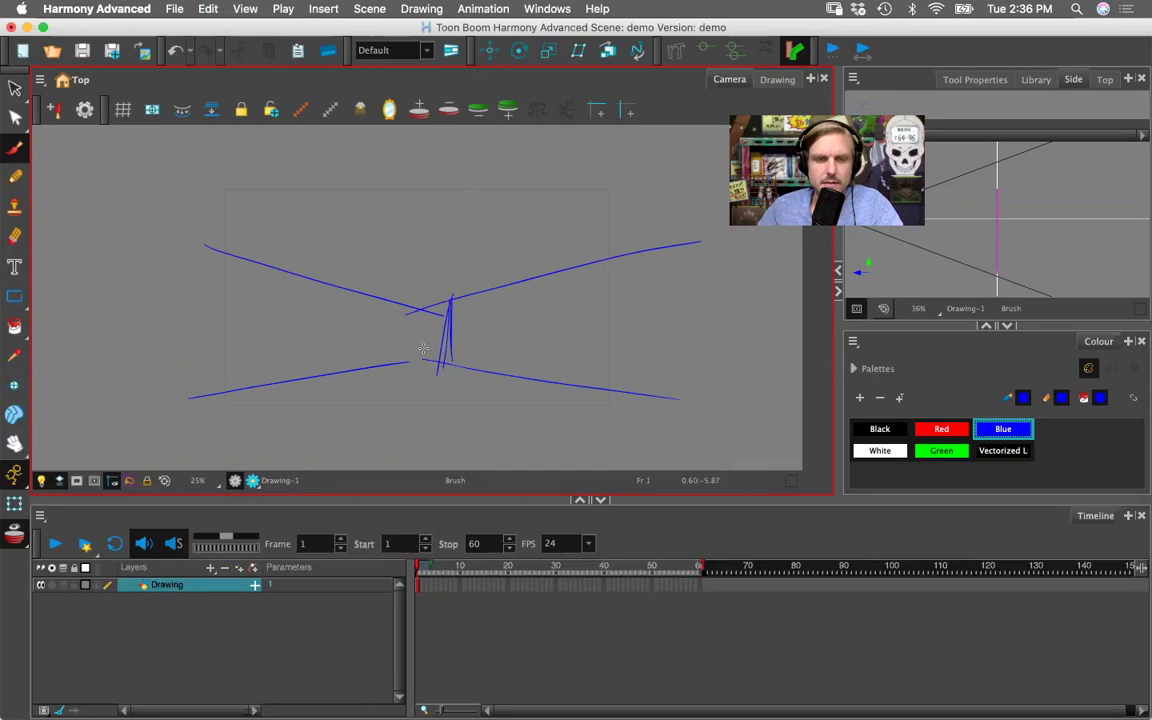
- Sketch the near-horizontal ground lines left of the building corner and a steep roofline rising to the right
{"action": "left_click_drag", "start_coordinate": [383, 351], "coordinate": [290, 352]}
{"action": "mouse_move", "coordinate": [213, 353]}
{"action": "left_mouse_down"}
{"action": "mouse_move", "coordinate": [435, 344]}
{"action": "mouse_move", "coordinate": [389, 352]}
{"action": "left_mouse_up"}
{"action": "left_click_drag", "start_coordinate": [452, 292], "coordinate": [633, 181]}
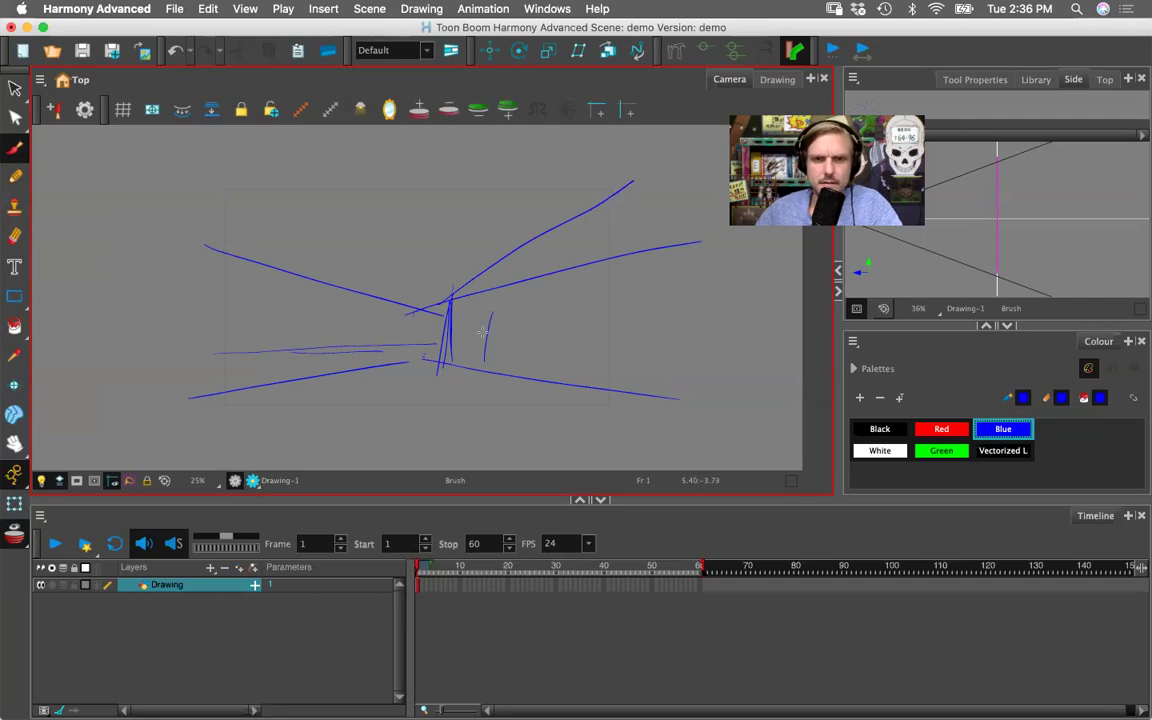
- Sketch the building front right of the corner with horizontal bands, a column and a doorway, and a path leading from it
{"action": "left_click_drag", "start_coordinate": [468, 315], "coordinate": [635, 295]}
{"action": "left_click_drag", "start_coordinate": [461, 352], "coordinate": [659, 358]}
{"action": "mouse_move", "coordinate": [577, 304]}
{"action": "left_mouse_down"}
{"action": "mouse_move", "coordinate": [570, 367]}
{"action": "mouse_move", "coordinate": [552, 370]}
{"action": "mouse_move", "coordinate": [563, 304]}
{"action": "left_mouse_up"}
{"action": "left_click_drag", "start_coordinate": [546, 375], "coordinate": [567, 378]}
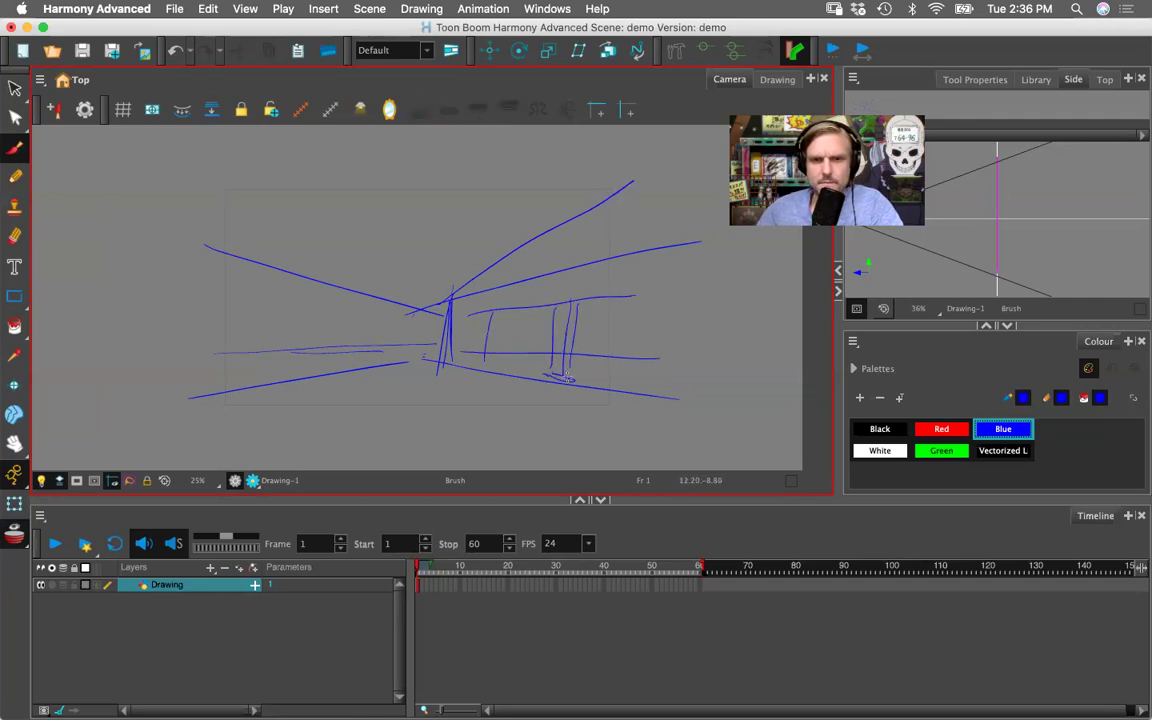
{"action": "left_click_drag", "start_coordinate": [487, 370], "coordinate": [340, 413]}
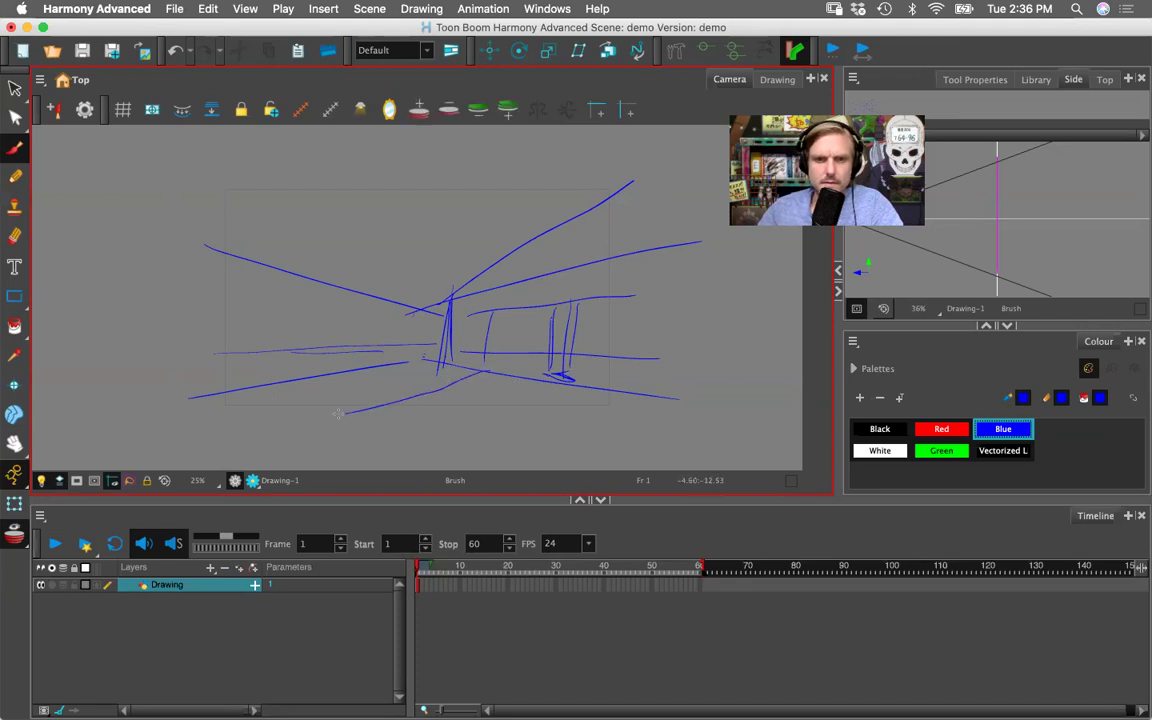
{"action": "left_click_drag", "start_coordinate": [520, 380], "coordinate": [367, 447]}
{"action": "mouse_move", "coordinate": [489, 366]}
{"action": "left_mouse_down"}
{"action": "mouse_move", "coordinate": [493, 325]}
{"action": "mouse_move", "coordinate": [525, 367]}
{"action": "left_mouse_up"}
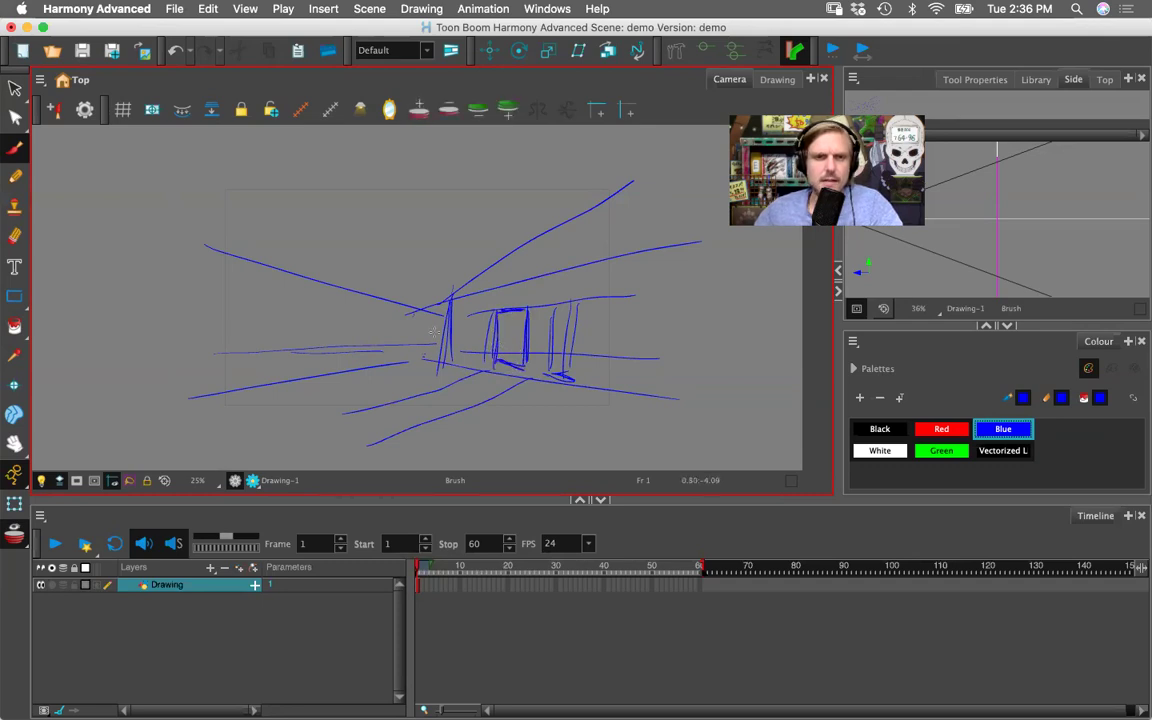
- Sketch a cloud above the street and a parked car with upright posts on the left side
{"action": "left_click_drag", "start_coordinate": [335, 218], "coordinate": [412, 219]}
{"action": "mouse_move", "coordinate": [336, 278]}
{"action": "left_mouse_down"}
{"action": "mouse_move", "coordinate": [329, 344]}
{"action": "mouse_move", "coordinate": [300, 315]}
{"action": "mouse_move", "coordinate": [285, 355]}
{"action": "mouse_move", "coordinate": [238, 367]}
{"action": "mouse_move", "coordinate": [250, 370]}
{"action": "mouse_move", "coordinate": [218, 355]}
{"action": "mouse_move", "coordinate": [266, 349]}
{"action": "mouse_move", "coordinate": [194, 380]}
{"action": "left_mouse_up"}
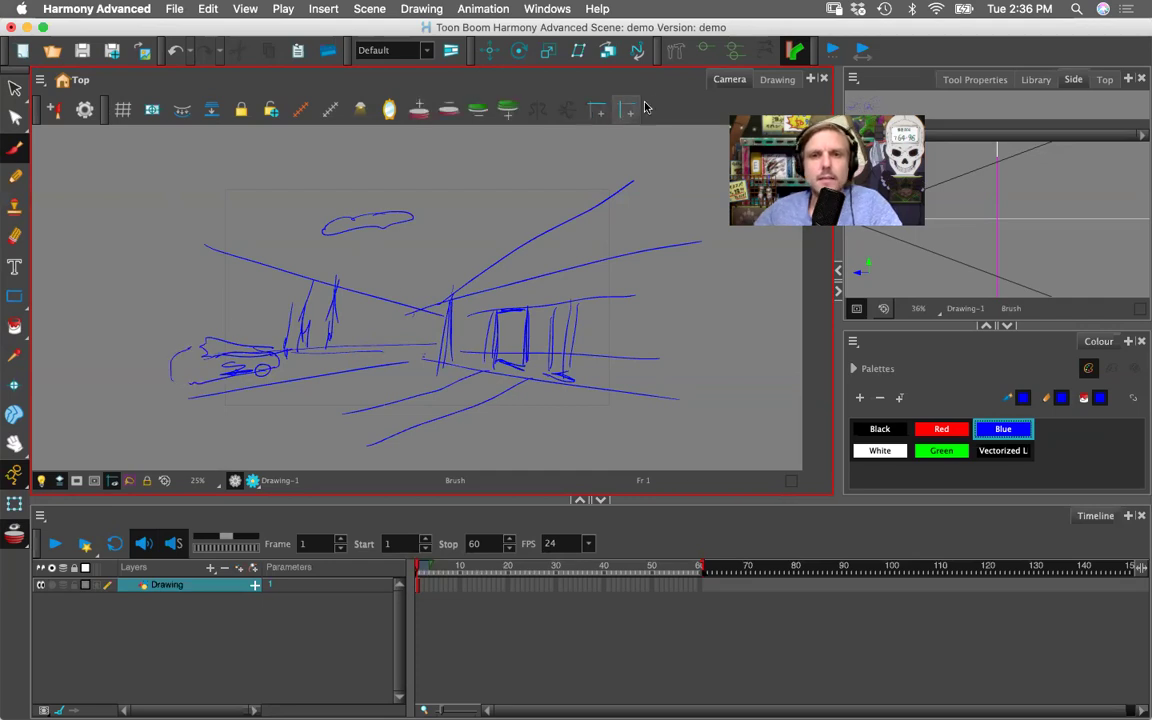
{"action": "key", "text": "1"}
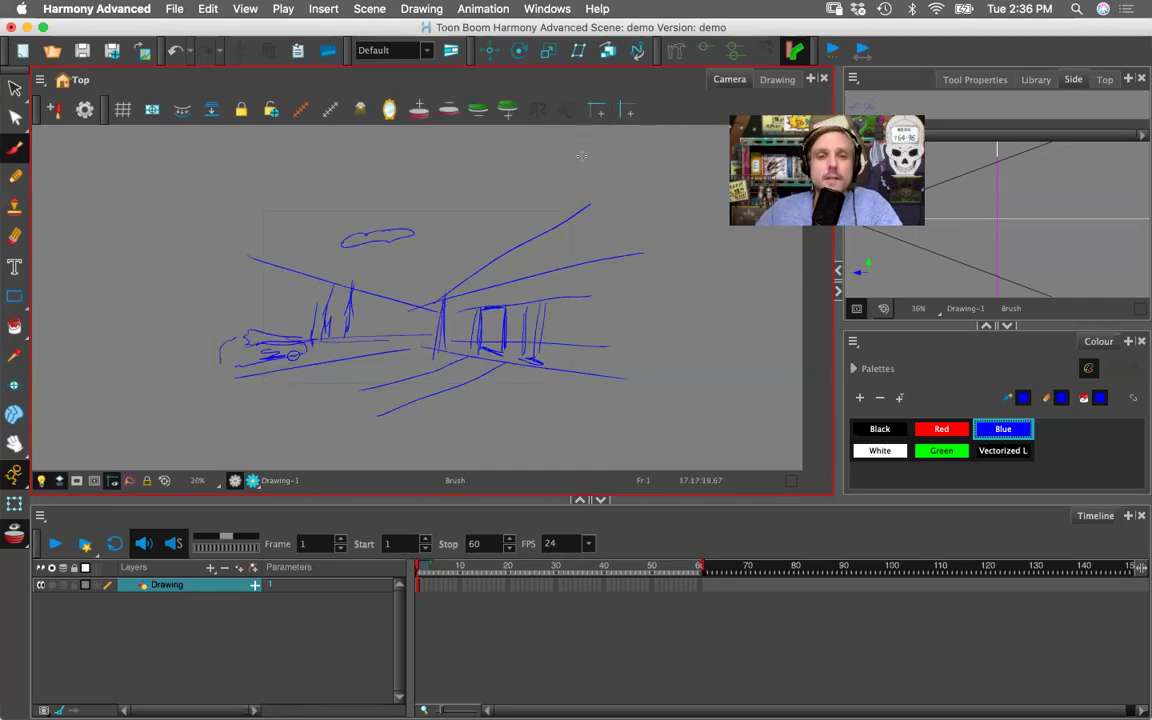
{"action": "key", "text": "1"}
{"action": "key", "text": "1"}
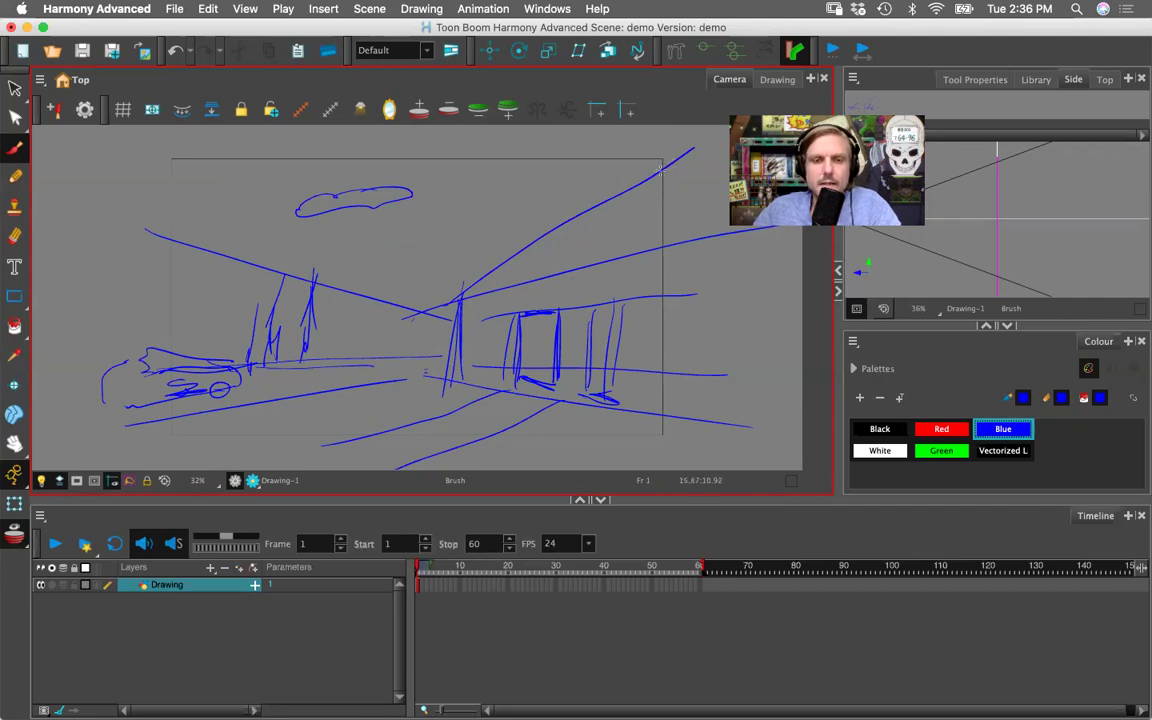
- Add a vector drawing layer named sky
{"action": "left_click", "coordinate": [210, 568]}
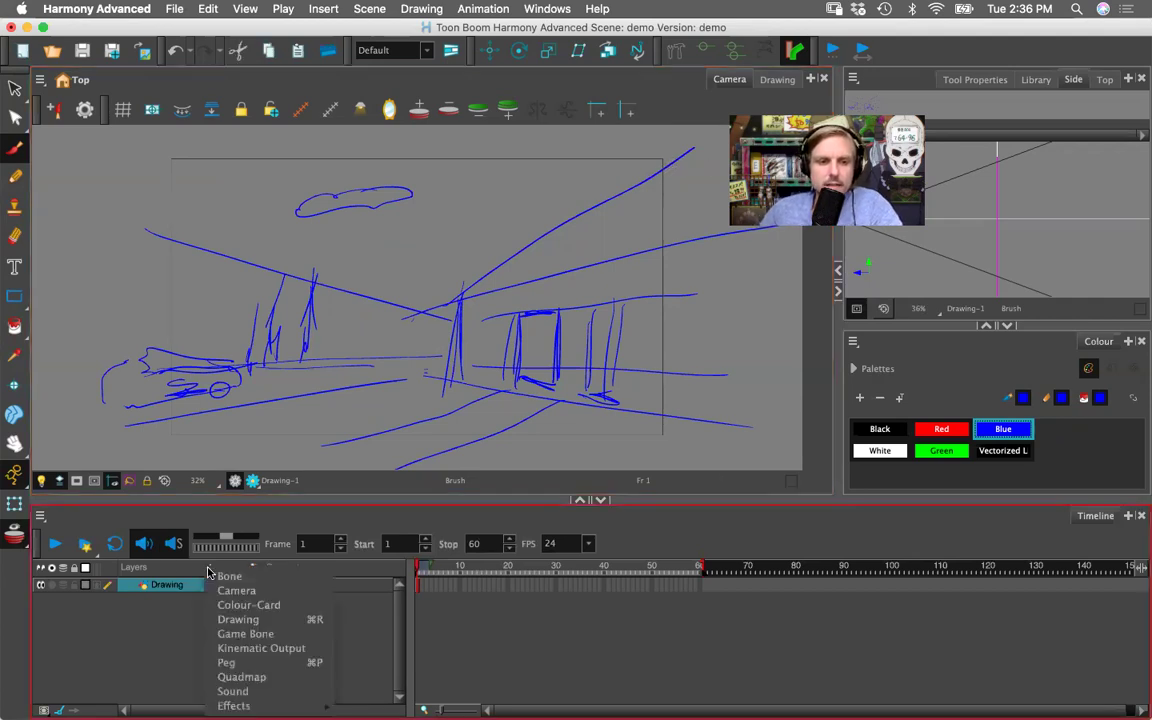
{"action": "left_click", "coordinate": [231, 620]}
{"action": "type", "text": "sky"}
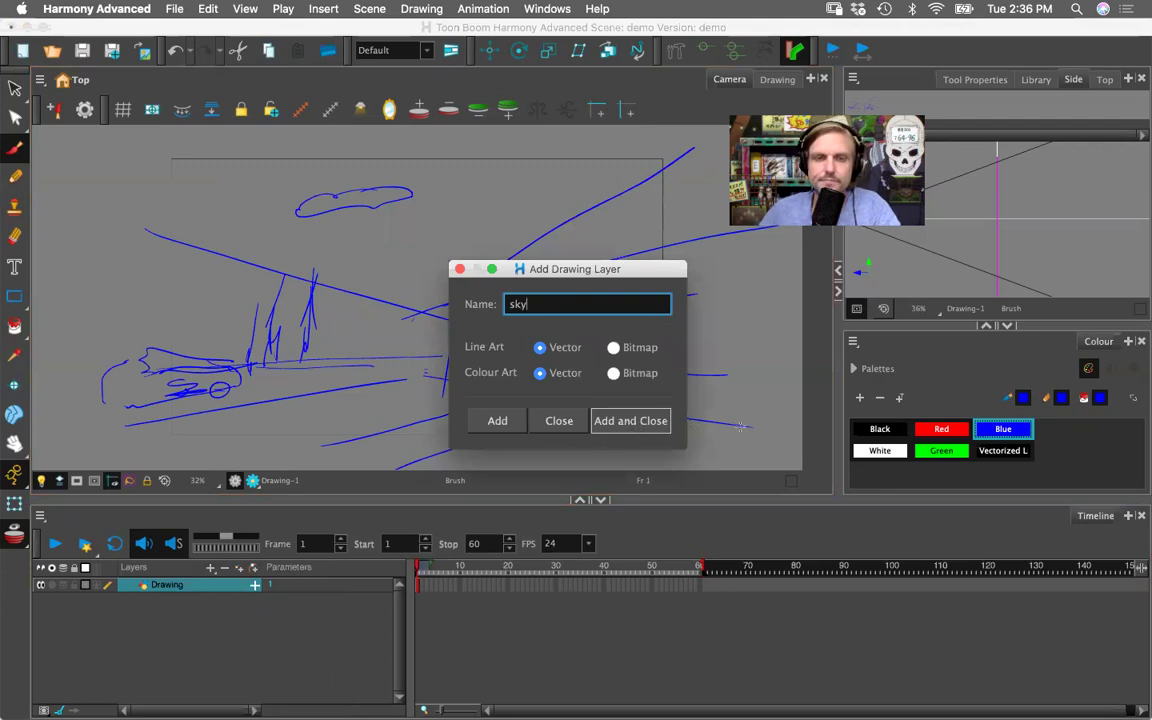
{"action": "left_click", "coordinate": [632, 421]}
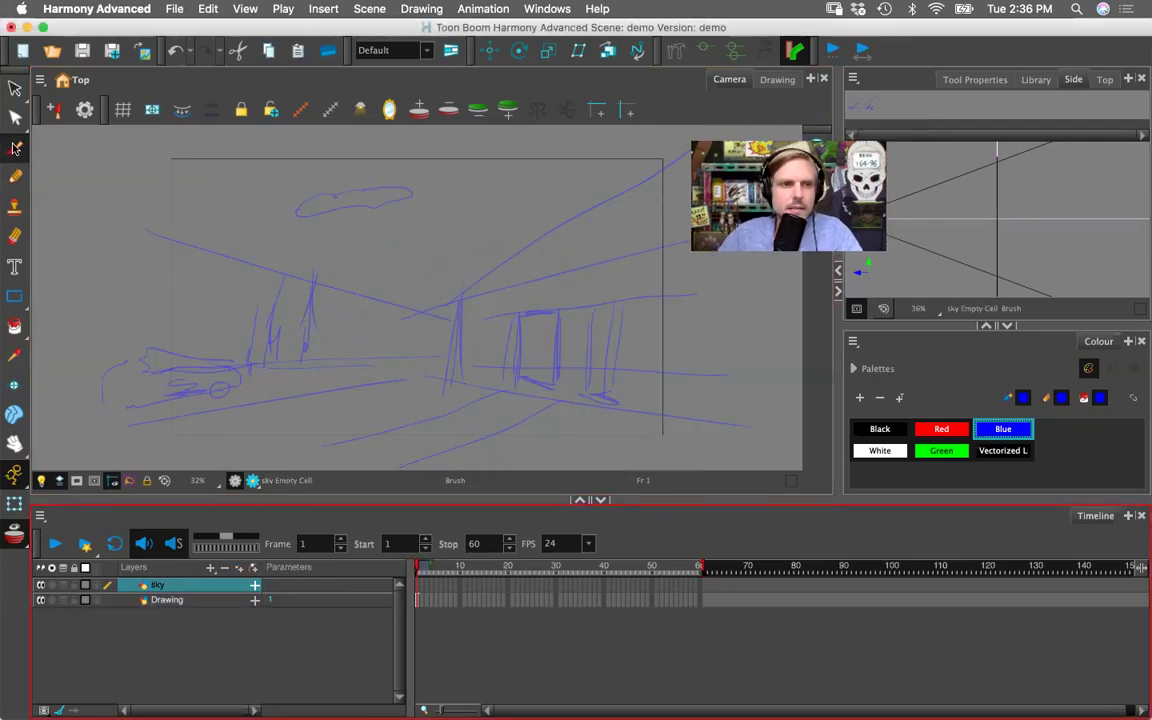
- Set the Brush's maximum size to 1195.2 and paint a solid blue area across the upper camera frame on the sky layer
{"action": "left_click", "coordinate": [15, 149]}
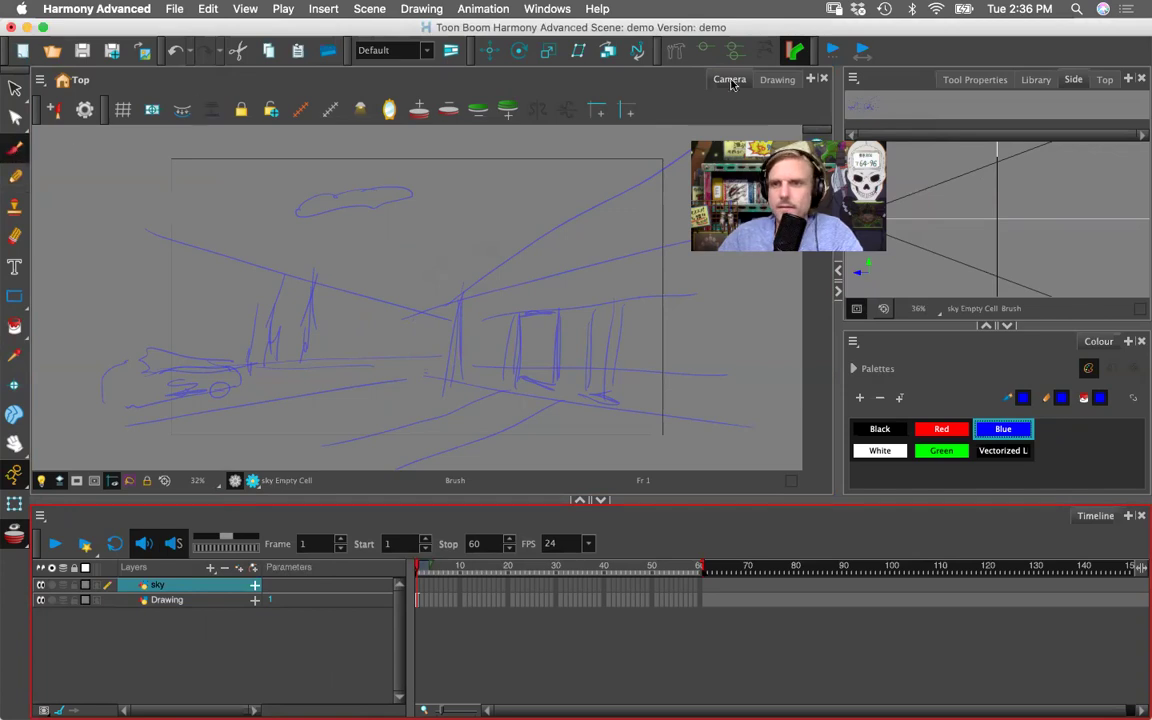
{"action": "left_click", "coordinate": [970, 80]}
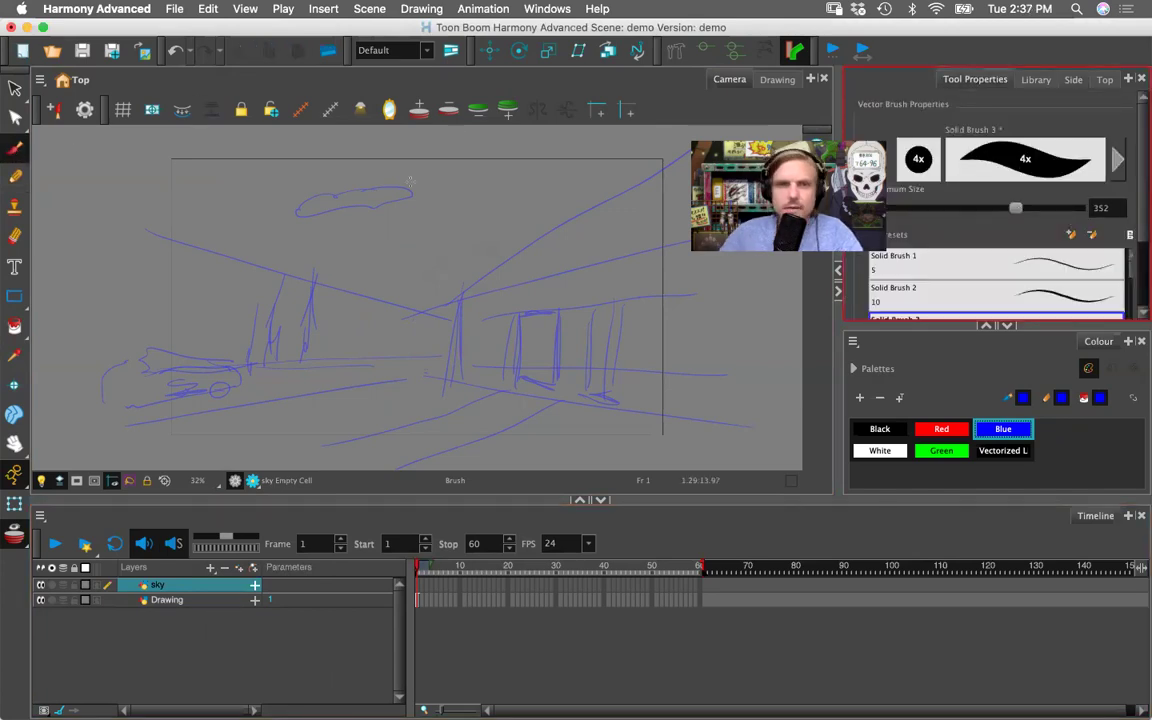
{"action": "left_click_drag", "start_coordinate": [410, 182], "coordinate": [473, 211]}
{"action": "key", "text": "super+z"}
{"action": "left_click", "coordinate": [1075, 207]}
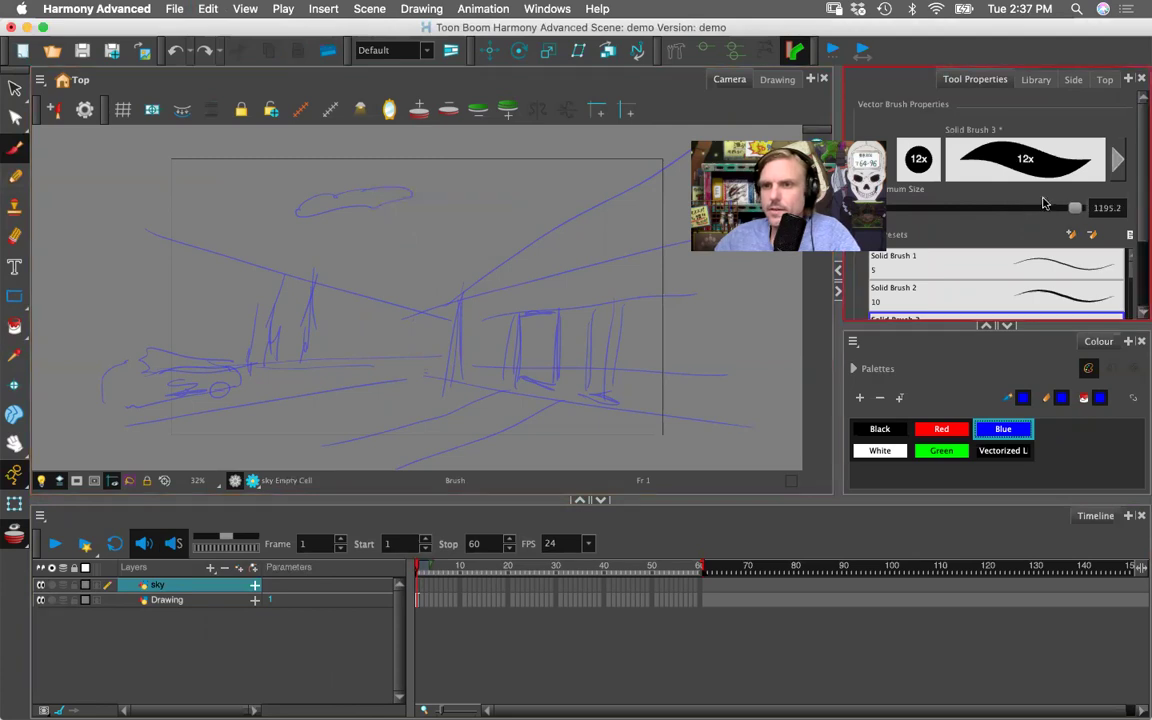
{"action": "mouse_move", "coordinate": [365, 168]}
{"action": "left_mouse_down"}
{"action": "mouse_move", "coordinate": [445, 183]}
{"action": "mouse_move", "coordinate": [430, 195]}
{"action": "mouse_move", "coordinate": [129, 193]}
{"action": "mouse_move", "coordinate": [609, 175]}
{"action": "mouse_move", "coordinate": [330, 241]}
{"action": "mouse_move", "coordinate": [628, 262]}
{"action": "left_mouse_up"}
{"action": "key", "text": "super+z"}
{"action": "left_click_drag", "start_coordinate": [197, 319], "coordinate": [167, 314]}
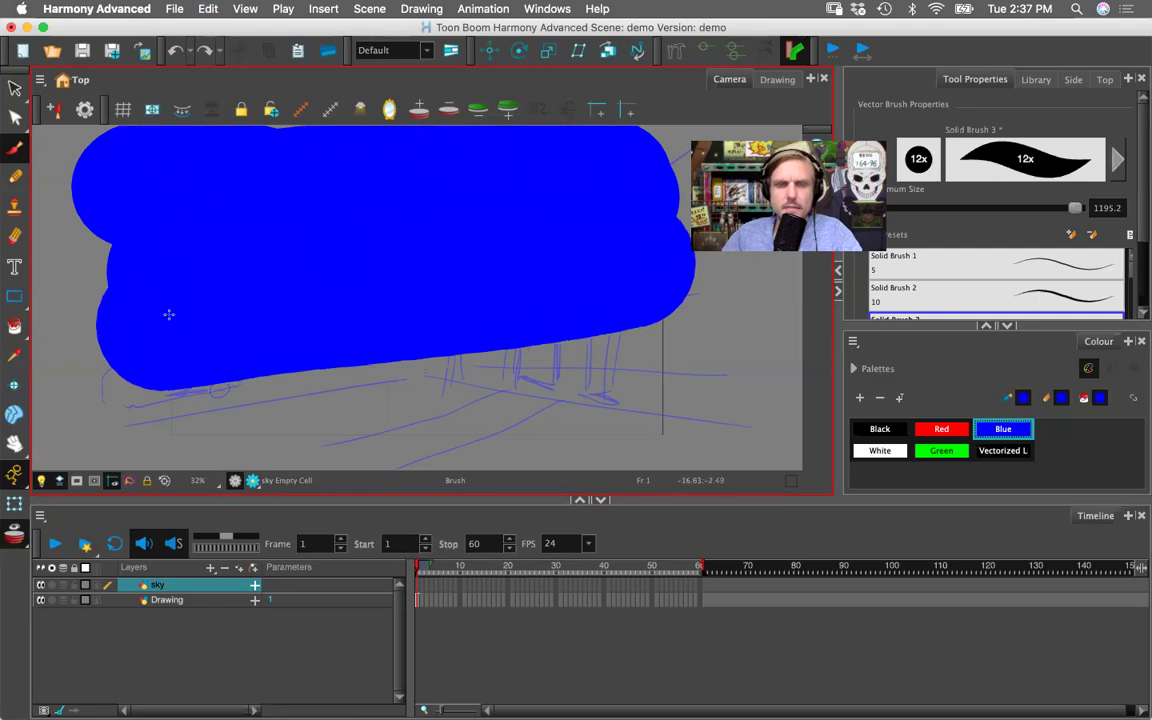
{"action": "scroll", "coordinate": [455, 265], "scroll_direction": "down", "scroll_amount": 1}
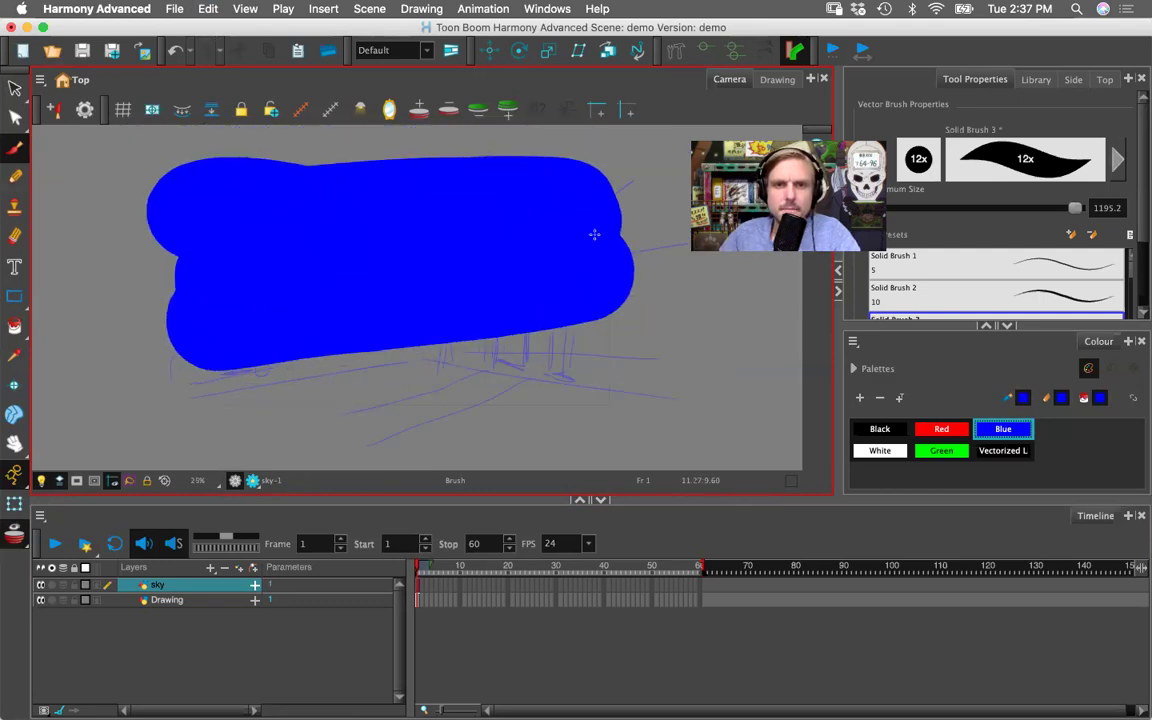
- Add two new colour swatches to the palette
{"action": "left_click", "coordinate": [859, 398]}
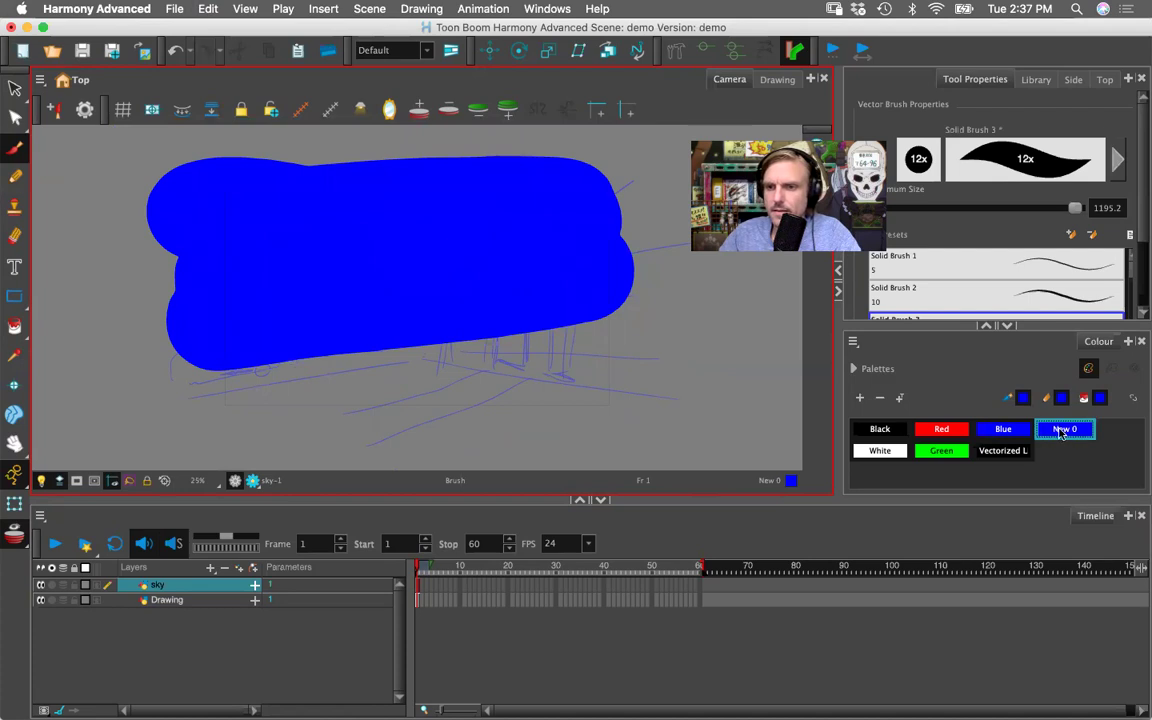
{"action": "right_click", "coordinate": [1057, 432]}
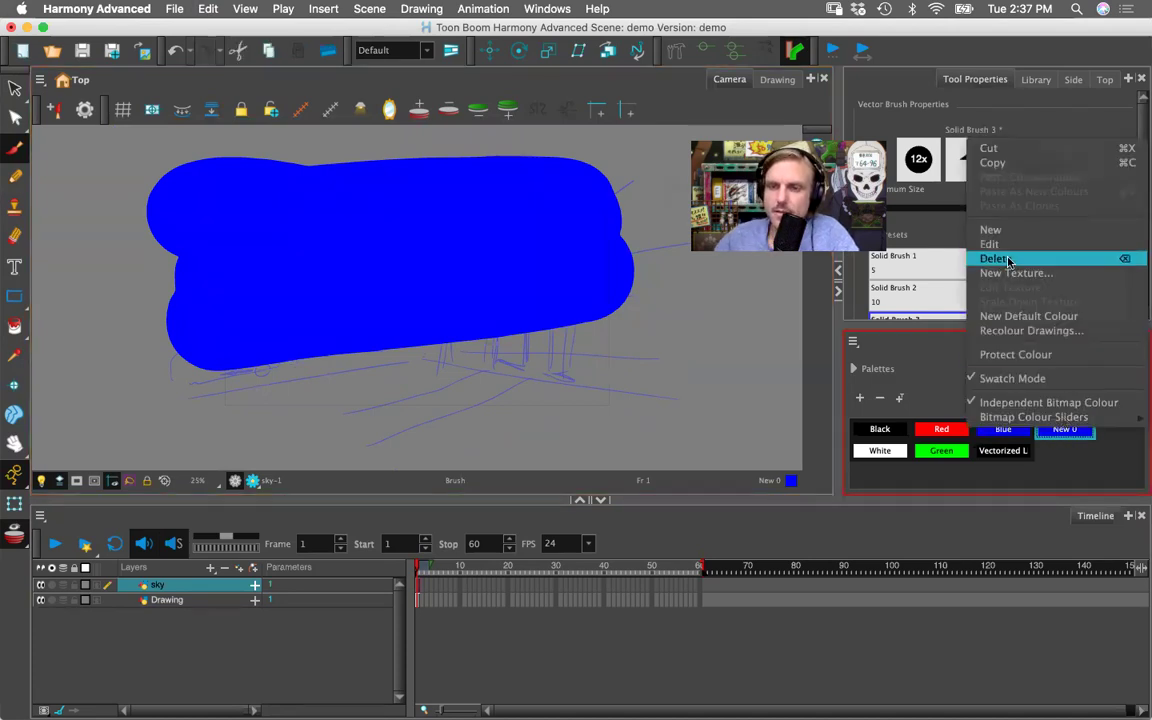
{"action": "left_click", "coordinate": [990, 229]}
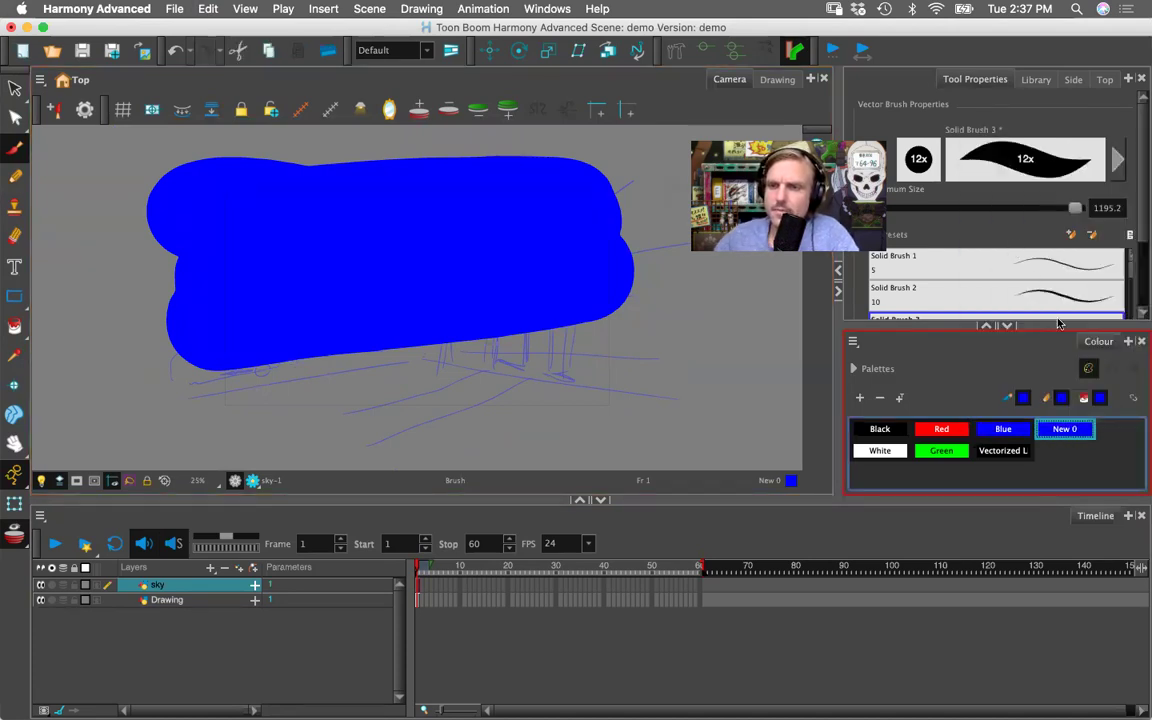
- Edit the first new swatch into a semi-transparent teal with RGB 0, 206, 195 and alpha 91
{"action": "right_click", "coordinate": [1066, 432]}
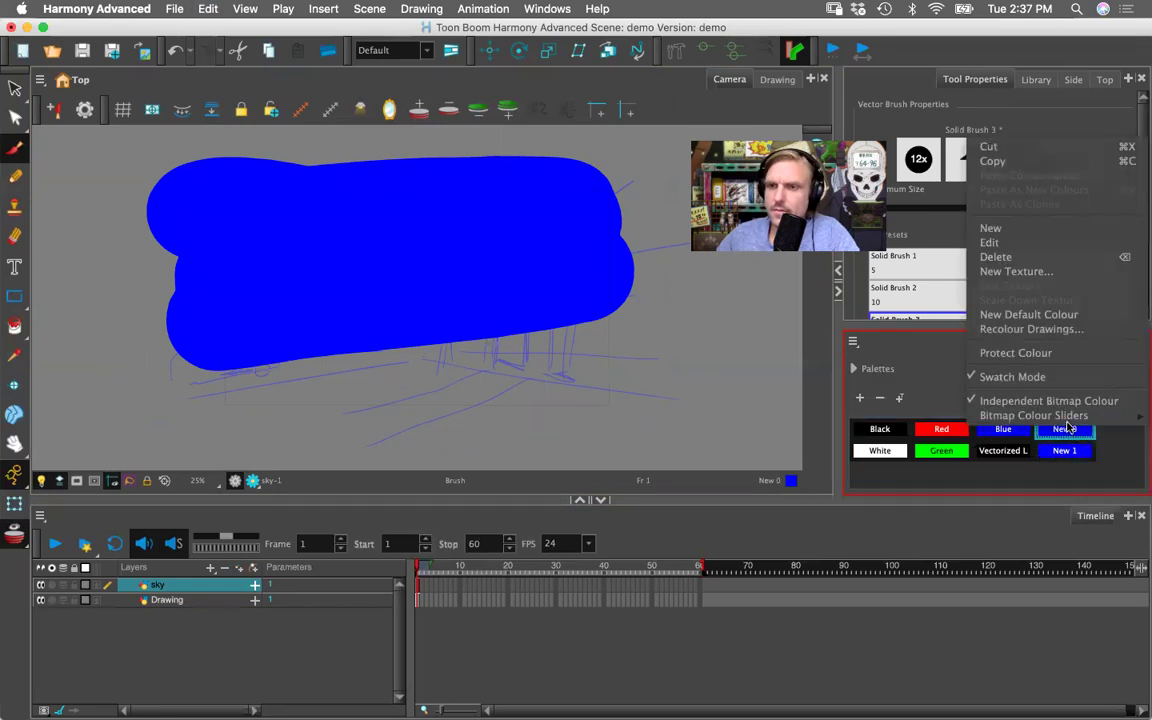
{"action": "left_click", "coordinate": [992, 243]}
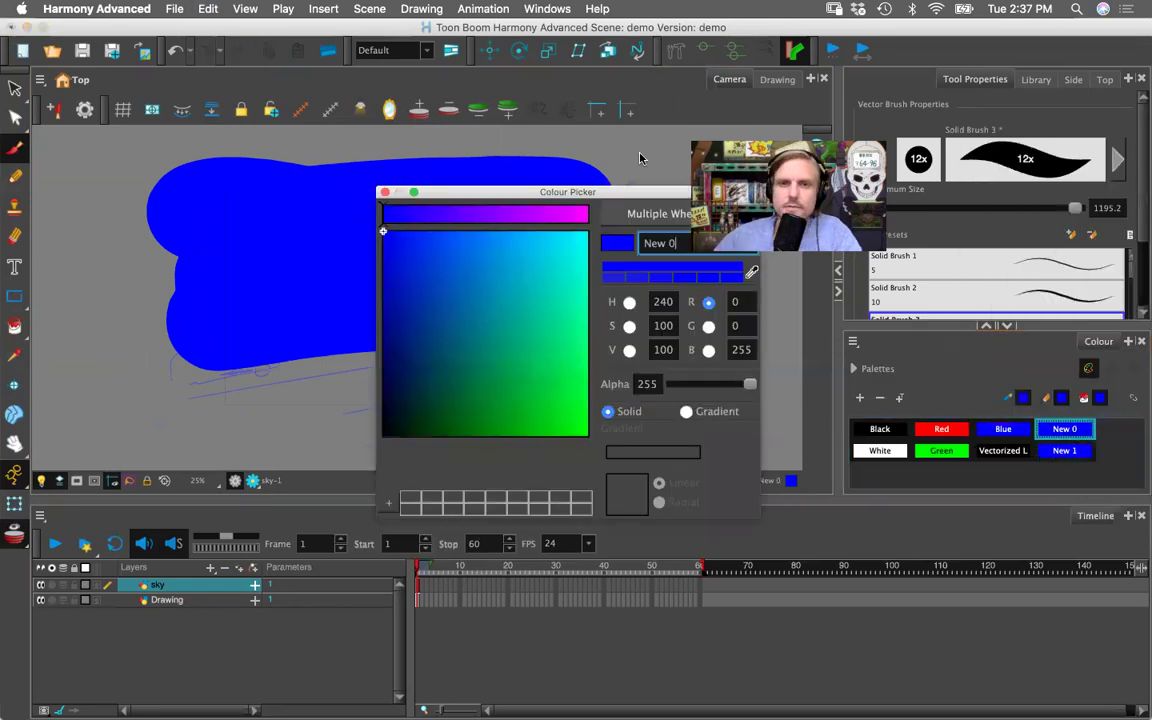
{"action": "left_click", "coordinate": [546, 260]}
{"action": "left_click_drag", "start_coordinate": [510, 191], "coordinate": [419, 220]}
{"action": "left_click", "coordinate": [610, 418]}
- Paint broad overlapping teal strokes over the blue area and along its lower edge on the sky layer
{"action": "left_click_drag", "start_coordinate": [331, 221], "coordinate": [711, 295]}
{"action": "mouse_move", "coordinate": [372, 266]}
{"action": "left_mouse_down"}
{"action": "mouse_move", "coordinate": [177, 324]}
{"action": "mouse_move", "coordinate": [350, 271]}
{"action": "mouse_move", "coordinate": [570, 241]}
{"action": "mouse_move", "coordinate": [198, 226]}
{"action": "left_mouse_up"}
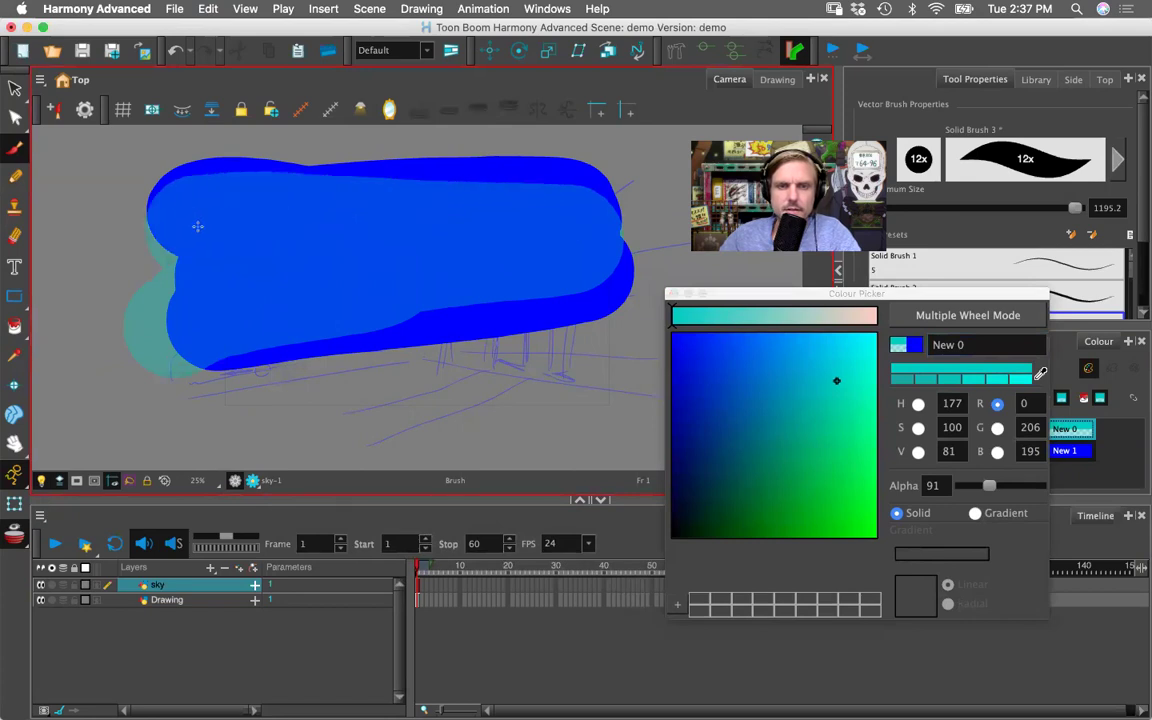
{"action": "left_click_drag", "start_coordinate": [366, 298], "coordinate": [618, 325]}
- Set the second new swatch to a semi-transparent blue with RGB 0, 58, 221 and alpha 99, using the multiple wheel mode
{"action": "left_click", "coordinate": [1070, 449]}
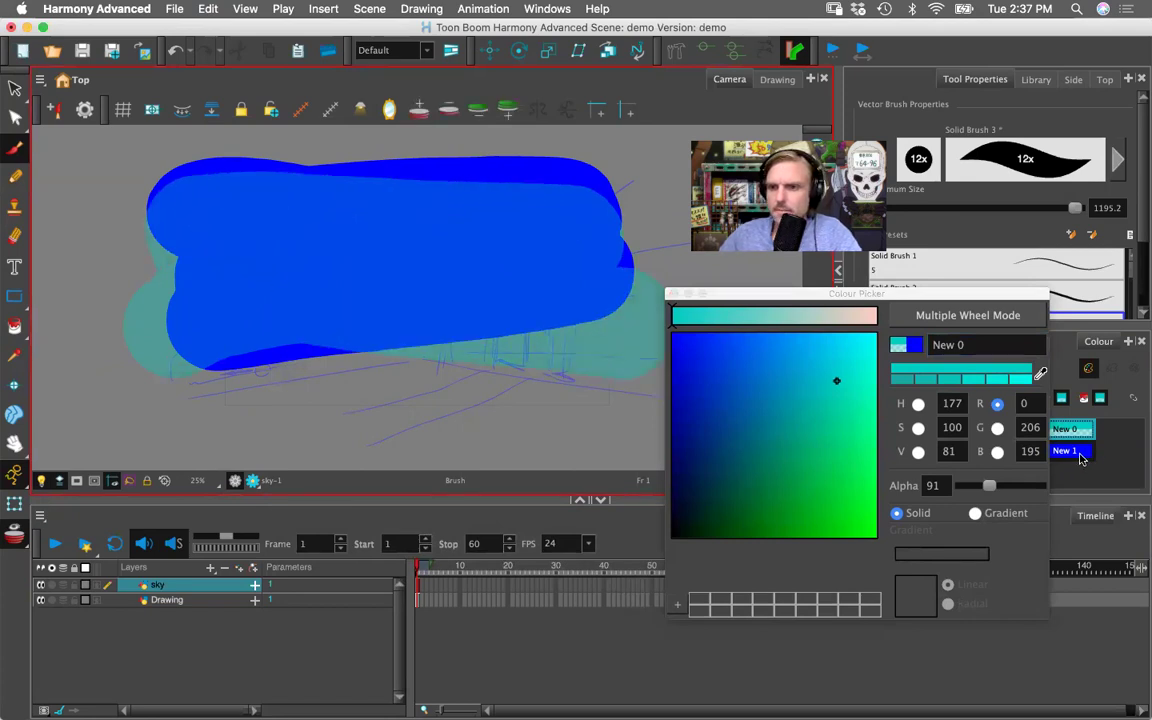
{"action": "left_click", "coordinate": [991, 485]}
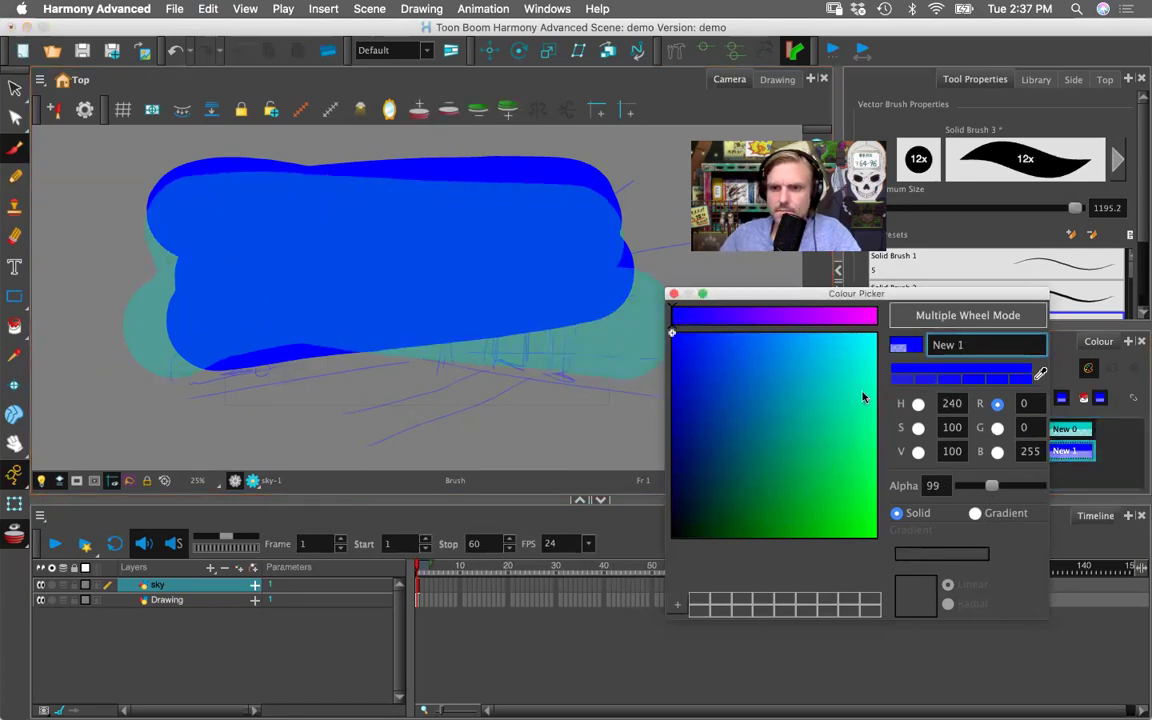
{"action": "left_click", "coordinate": [967, 315]}
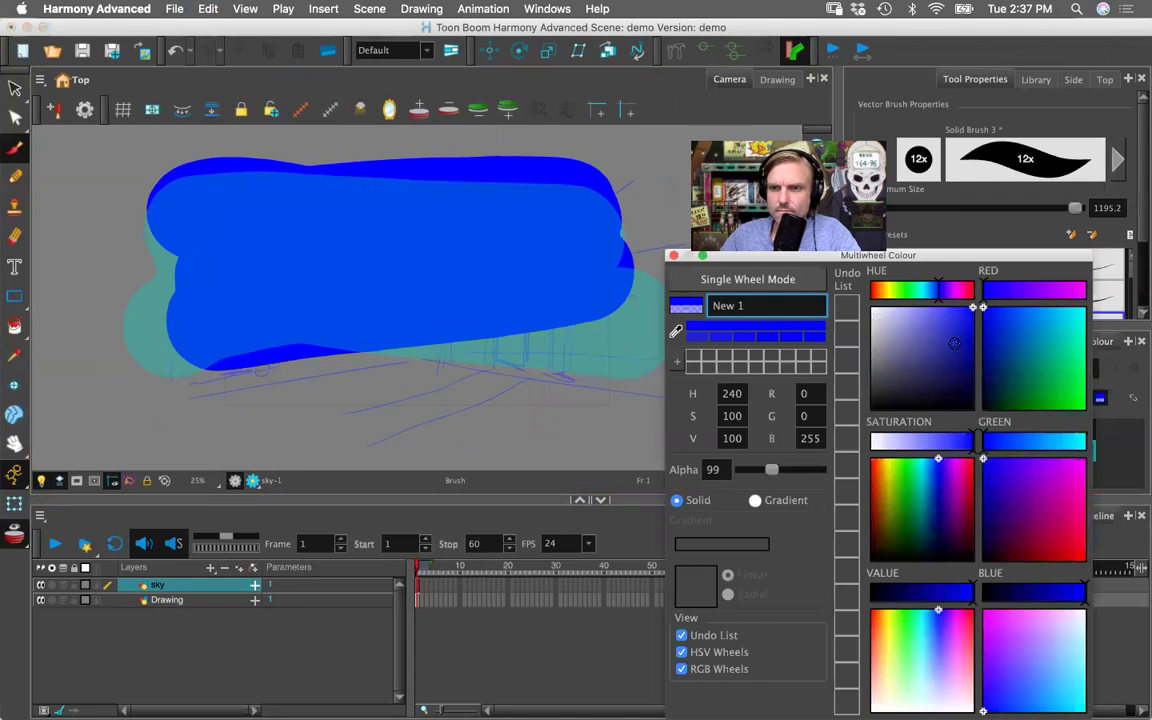
{"action": "left_click", "coordinate": [1006, 321]}
- Paint a wide translucent blue stroke across the upper sky and close the colour window
{"action": "mouse_move", "coordinate": [122, 196]}
{"action": "left_mouse_down"}
{"action": "mouse_move", "coordinate": [496, 183]}
{"action": "mouse_move", "coordinate": [88, 202]}
{"action": "mouse_move", "coordinate": [183, 228]}
{"action": "left_mouse_up"}
{"action": "key", "text": "1"}
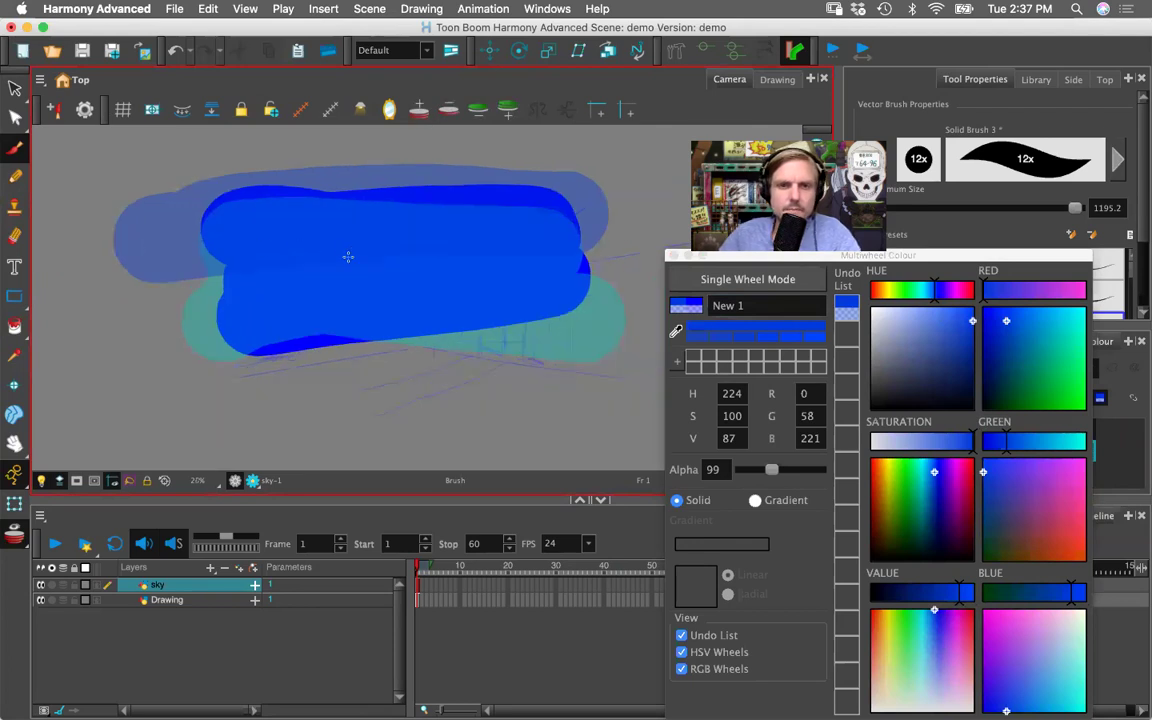
{"action": "key", "text": "2"}
{"action": "key", "text": "2"}
{"action": "key", "text": "space"}
{"action": "mouse_move", "coordinate": [372, 320]}
{"action": "left_mouse_down"}
{"action": "mouse_move", "coordinate": [329, 382]}
{"action": "mouse_move", "coordinate": [350, 316]}
{"action": "mouse_move", "coordinate": [337, 303]}
{"action": "mouse_move", "coordinate": [334, 327]}
{"action": "left_mouse_up"}
{"action": "key", "text": "2"}
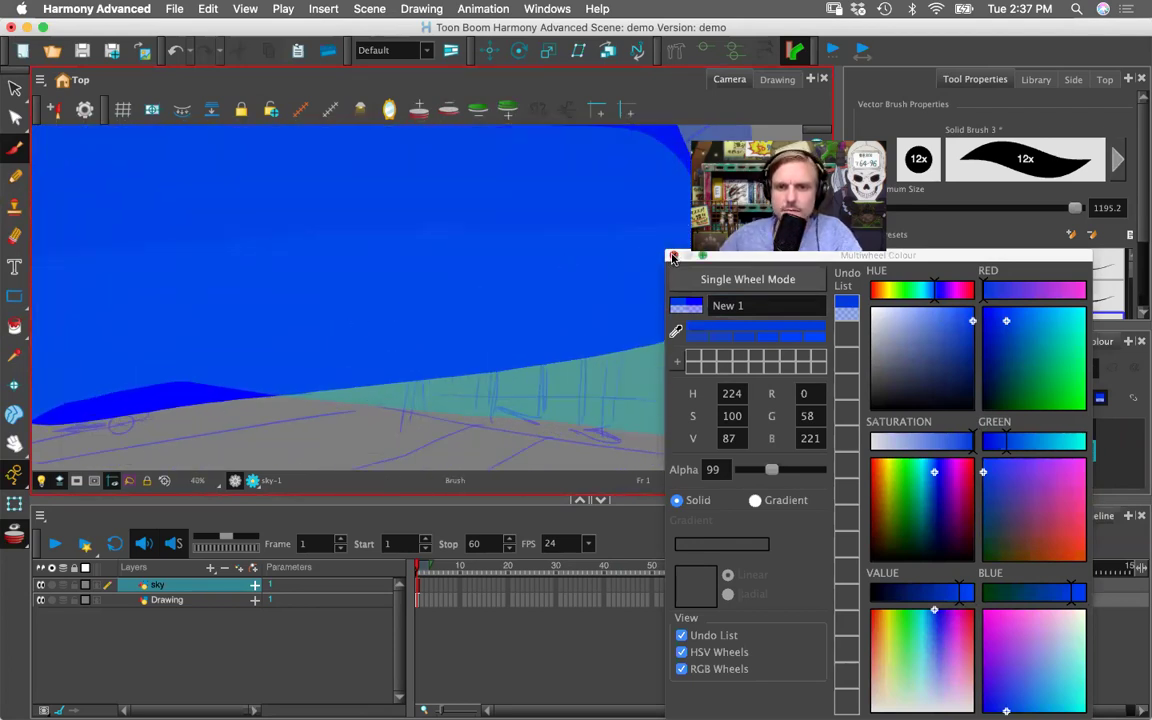
{"action": "left_click", "coordinate": [673, 257]}
- Show the camera view as a rendered preview and add a Blur effect to the sky layer
{"action": "left_click", "coordinate": [252, 480]}
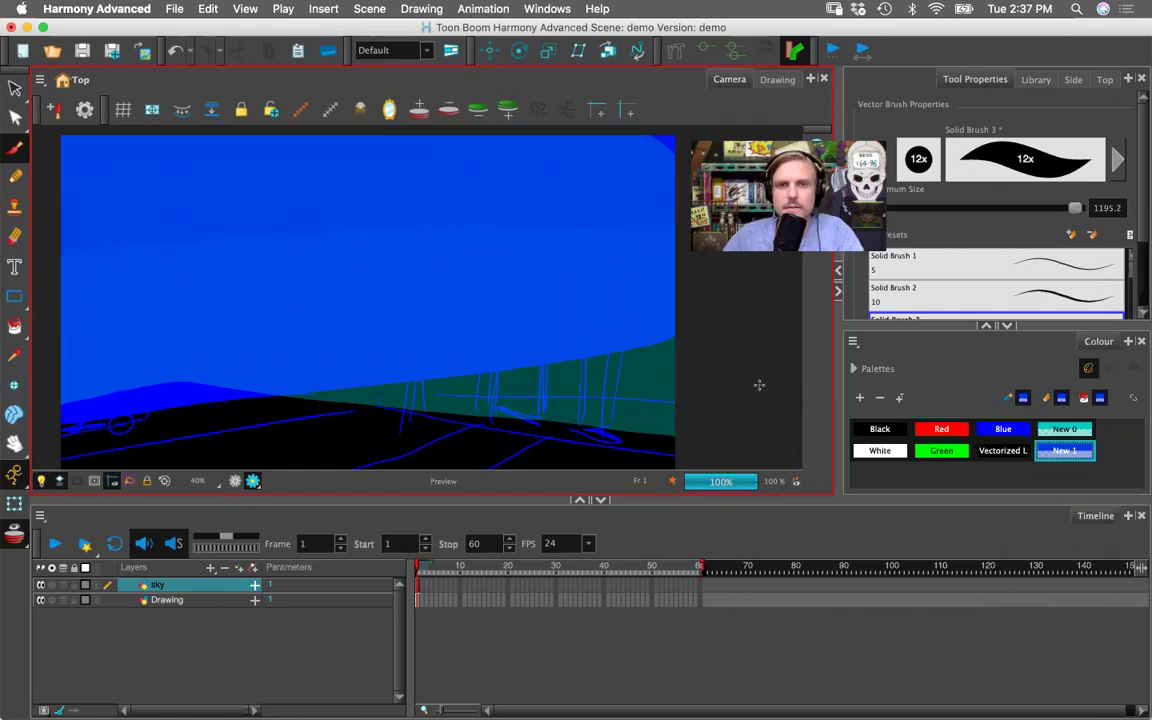
{"action": "left_click", "coordinate": [323, 9]}
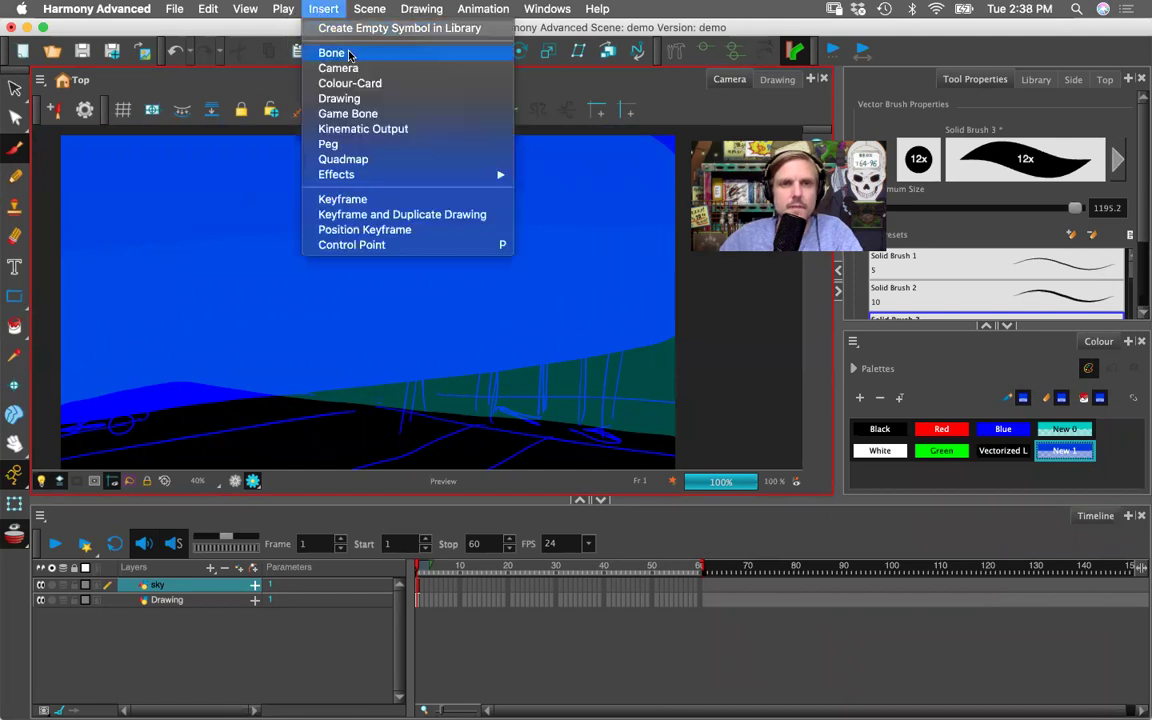
{"action": "mouse_move", "coordinate": [346, 176]}
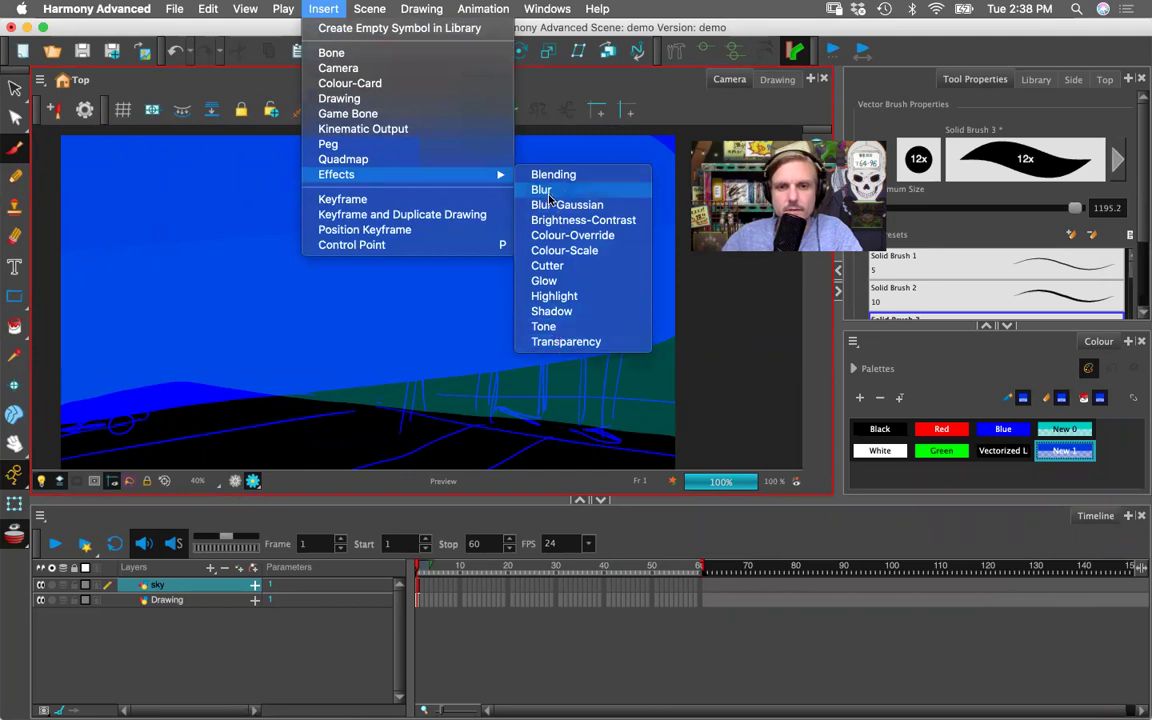
{"action": "left_click", "coordinate": [545, 190]}
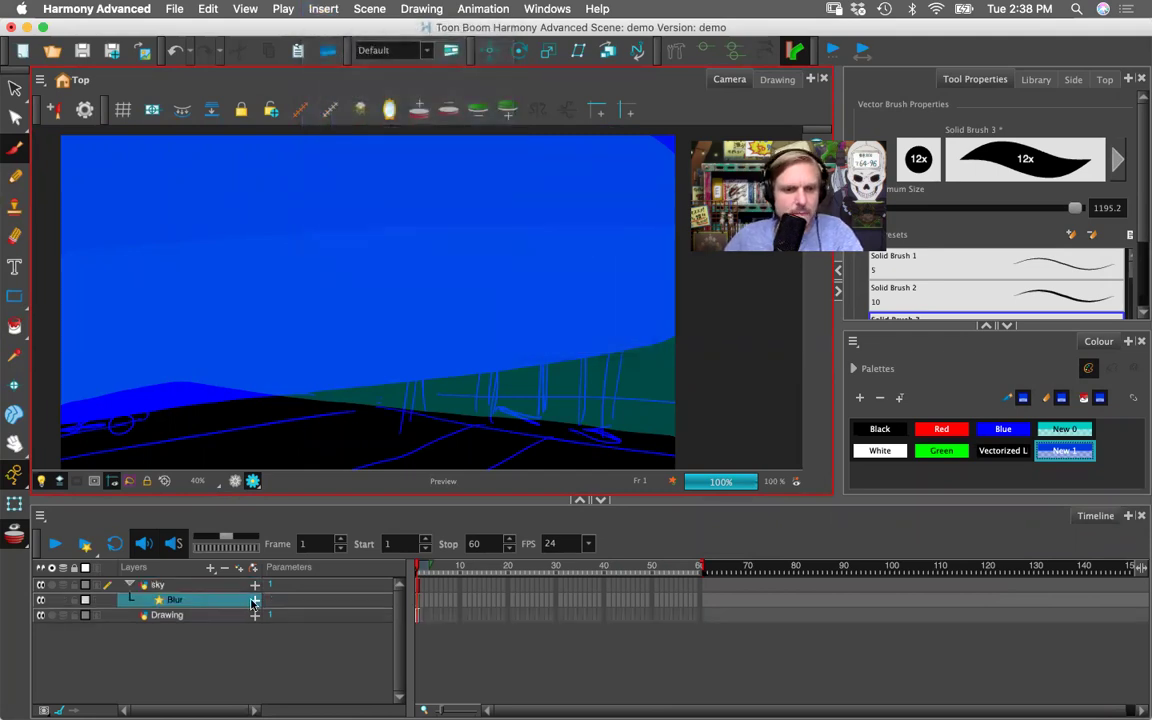
- Set the sky layer's Blur radius to 10 after trying 2 and 5
{"action": "left_click", "coordinate": [254, 600]}
{"action": "left_click", "coordinate": [280, 631]}
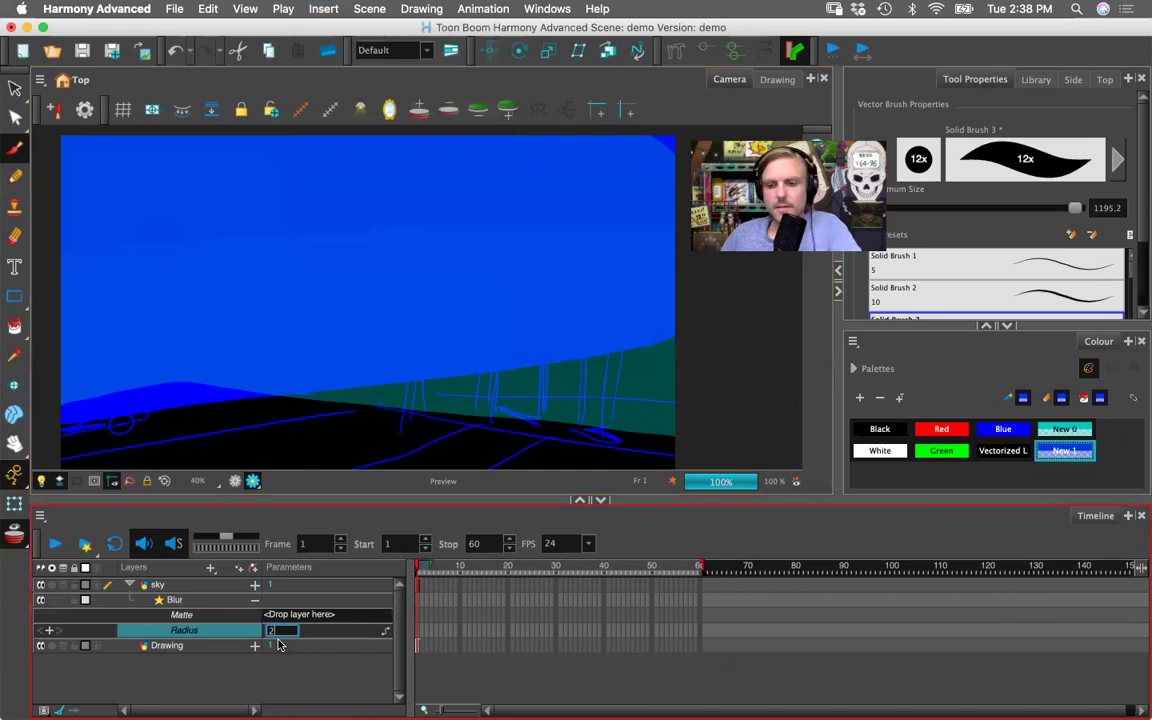
{"action": "key", "text": "Return"}
{"action": "left_click", "coordinate": [279, 631]}
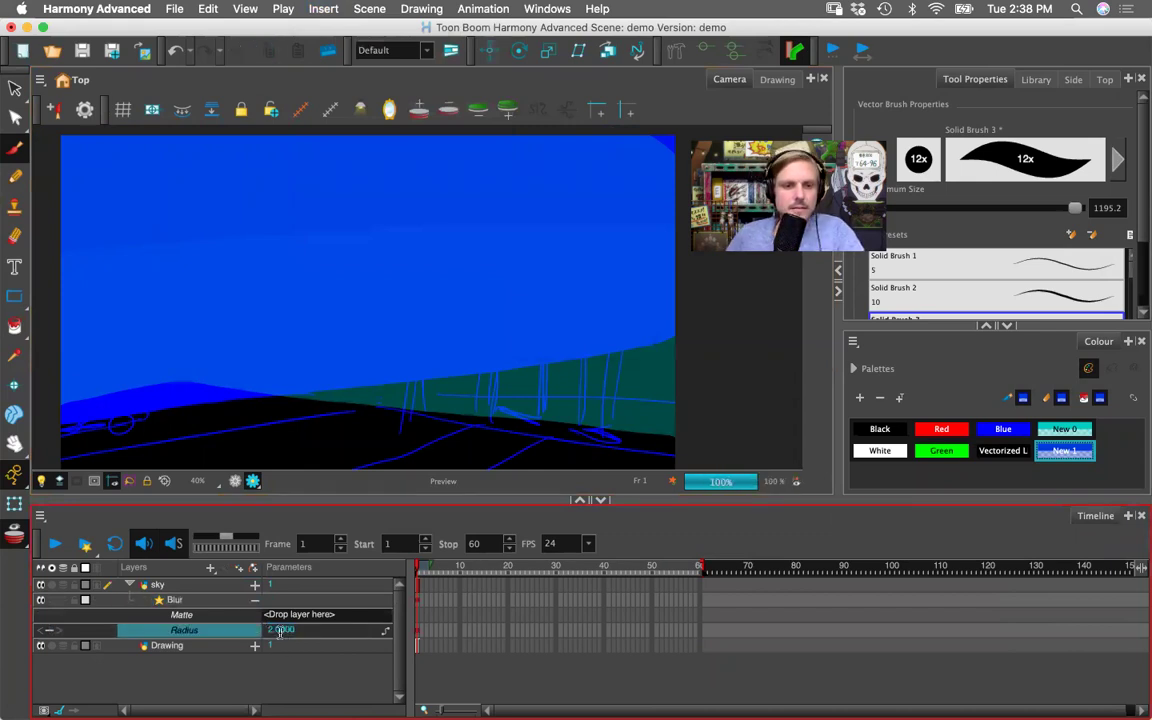
{"action": "type", "text": "5"}
{"action": "key", "text": "Return"}
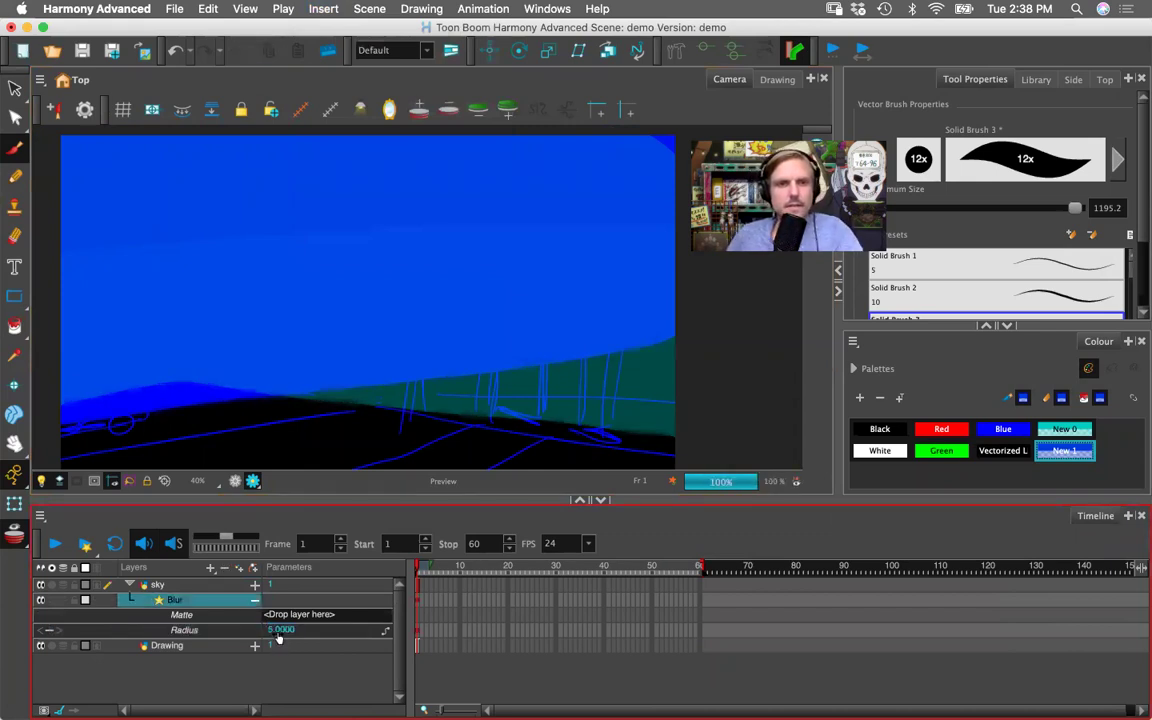
{"action": "left_click", "coordinate": [283, 632]}
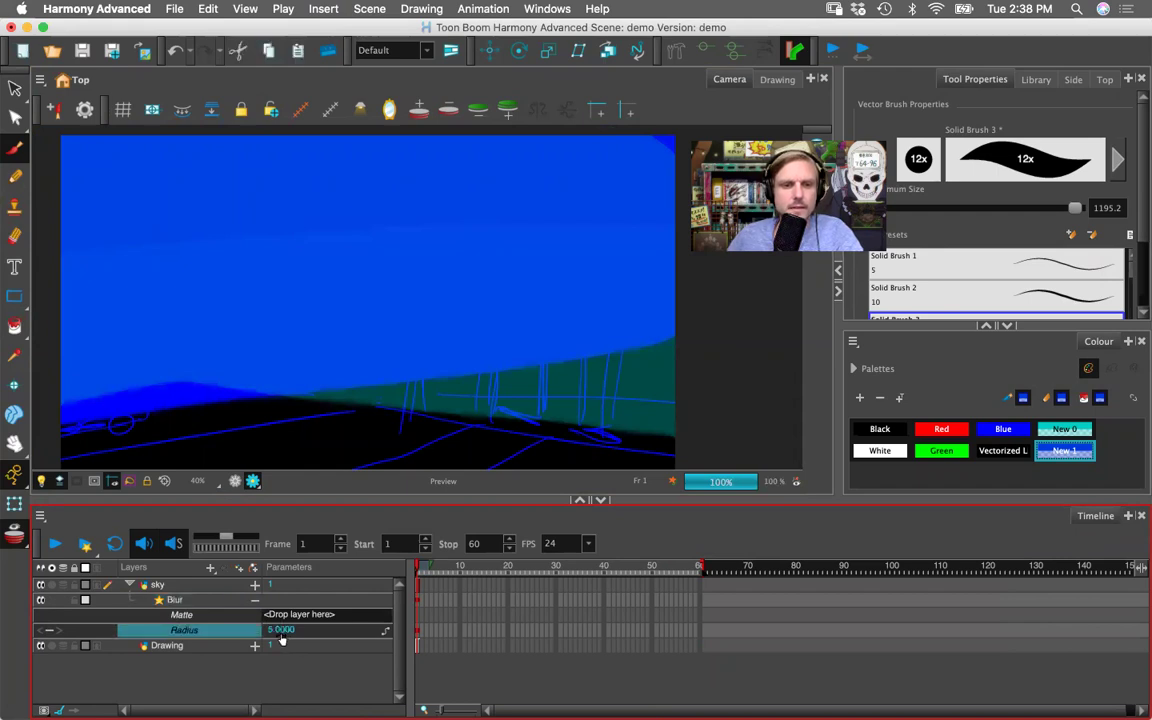
{"action": "type", "text": "1"}
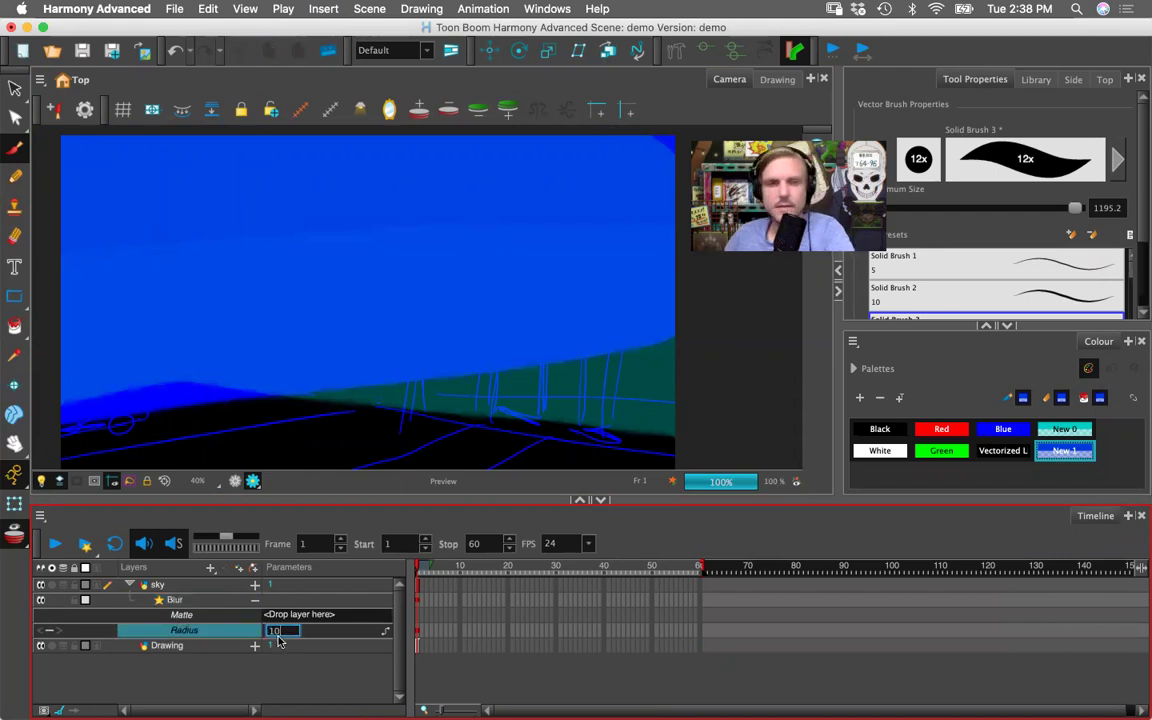
{"action": "type", "text": "0"}
{"action": "key", "text": "Return"}
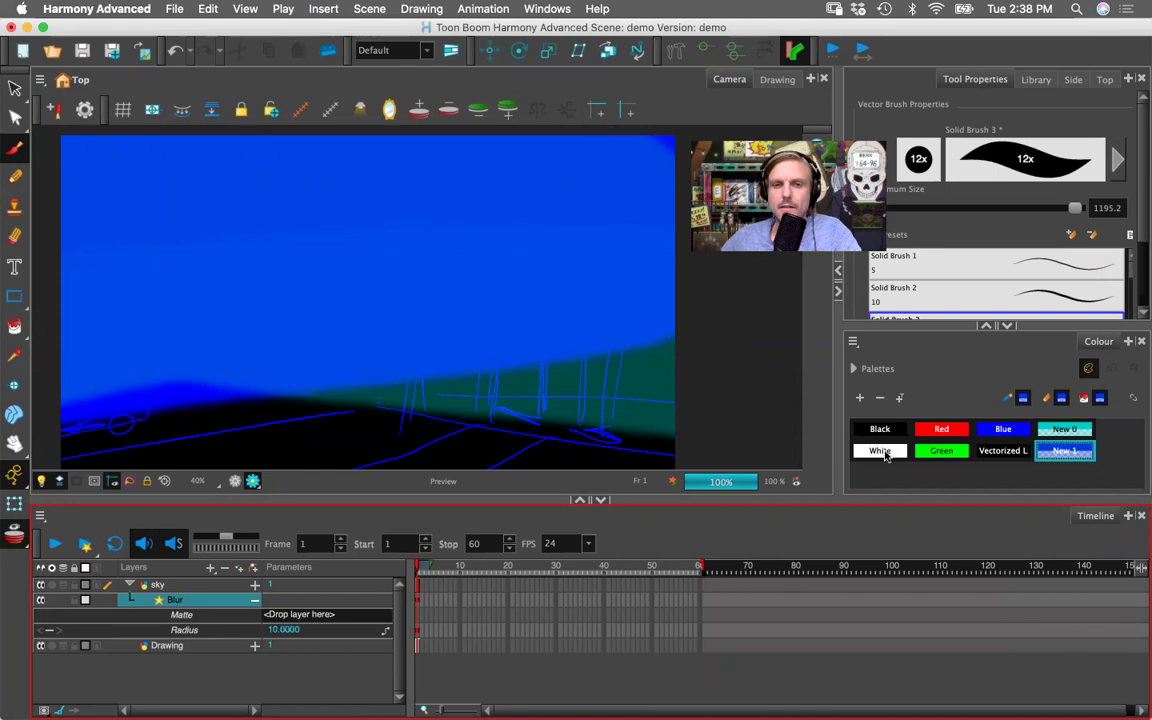
- Compare the blurred sky in the rendered preview with the normal view, and inspect the painted area around the camera frame
{"action": "left_click", "coordinate": [253, 481]}
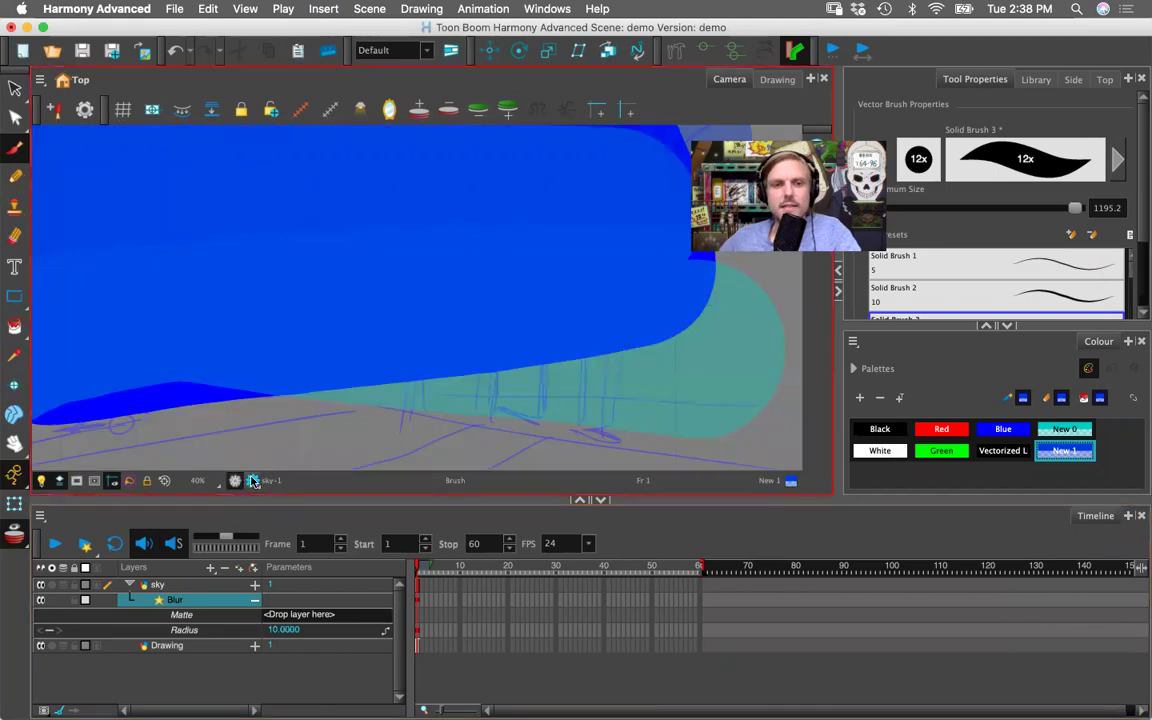
{"action": "left_click", "coordinate": [253, 481]}
{"action": "left_click", "coordinate": [253, 481]}
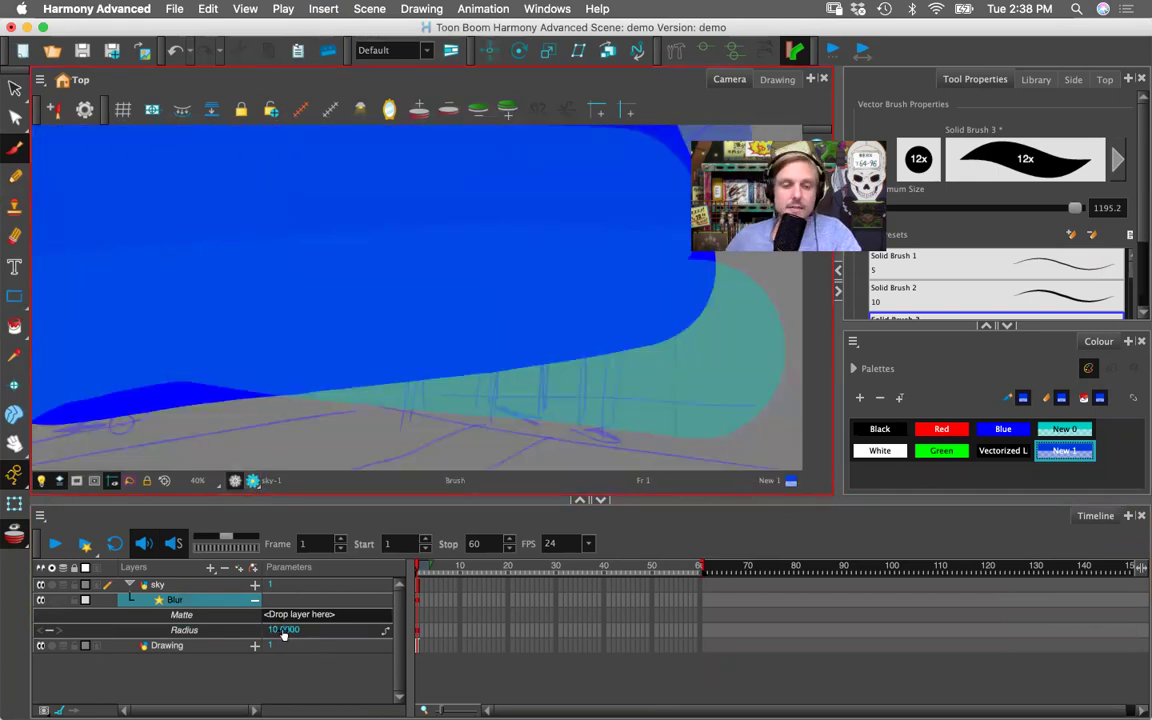
{"action": "key", "text": "1"}
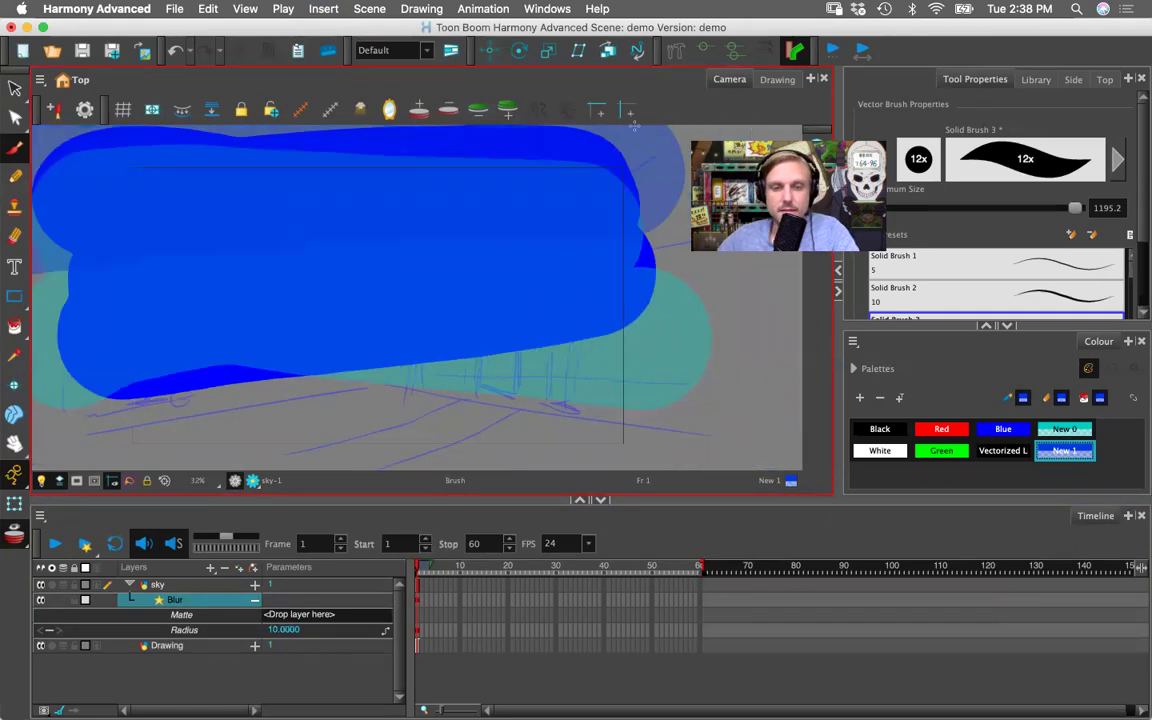
{"action": "key", "text": "1"}
{"action": "key", "text": "2"}
{"action": "key", "text": "space"}
{"action": "left_click_drag", "start_coordinate": [422, 275], "coordinate": [462, 258]}
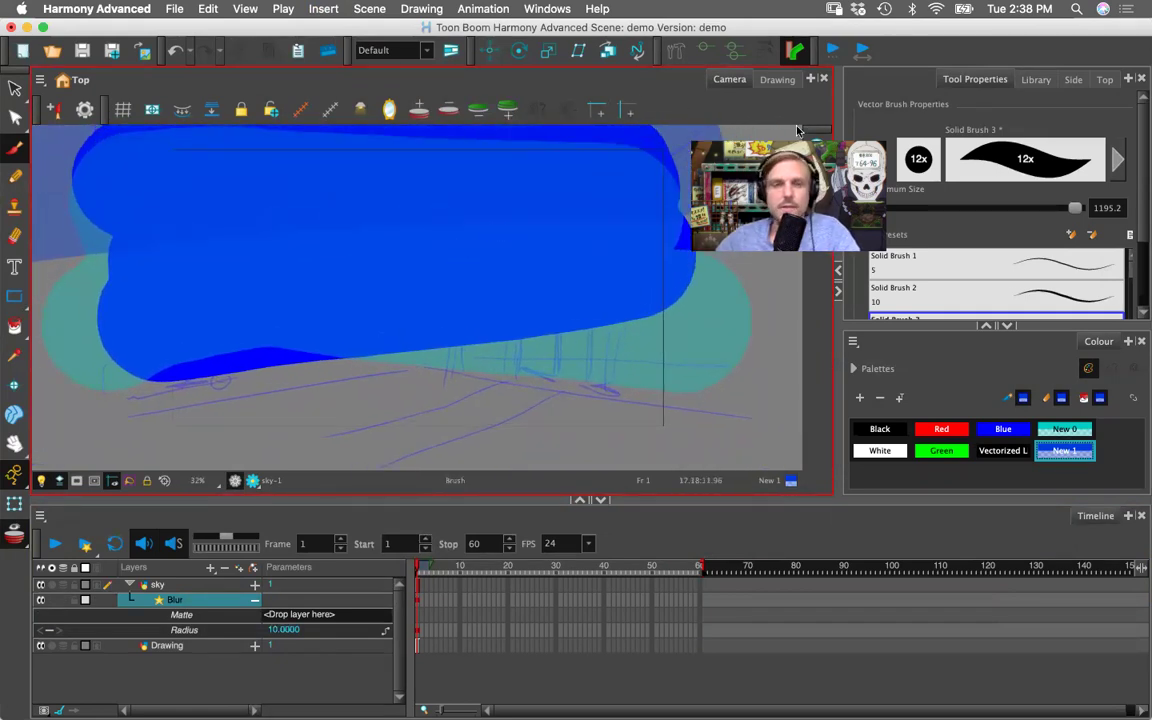
{"action": "scroll", "coordinate": [466, 244], "scroll_direction": "up", "scroll_amount": 1}
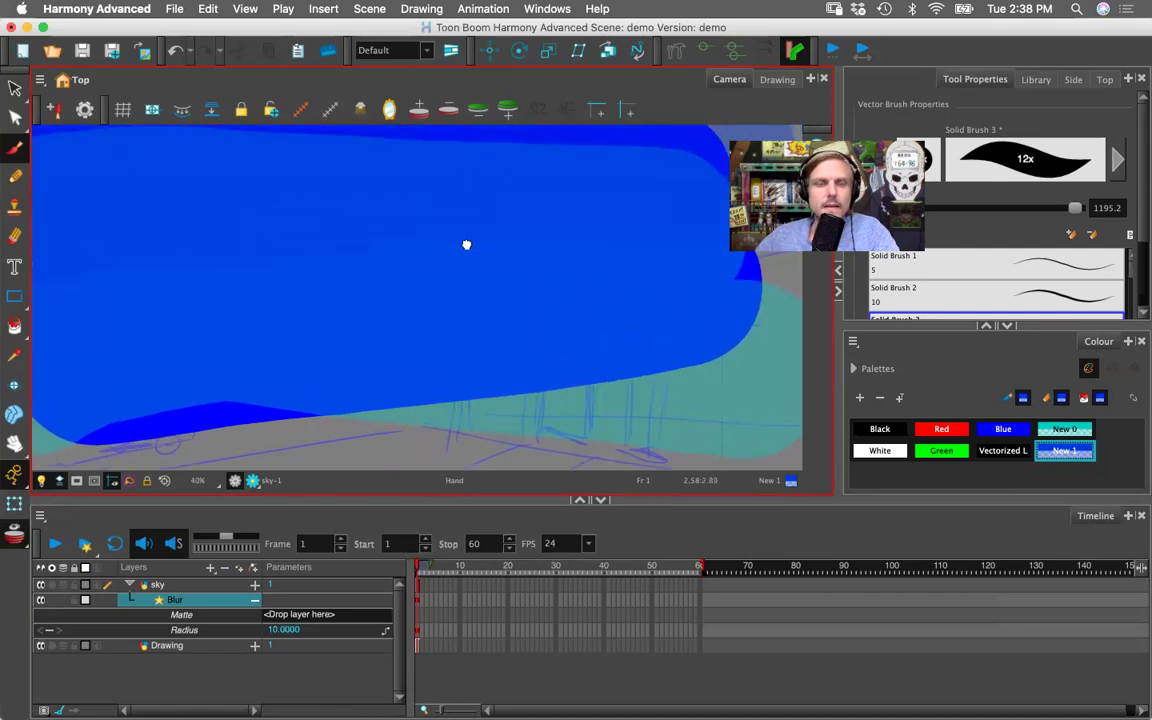
{"action": "left_click_drag", "start_coordinate": [466, 244], "coordinate": [468, 229]}
{"action": "key", "text": "1"}
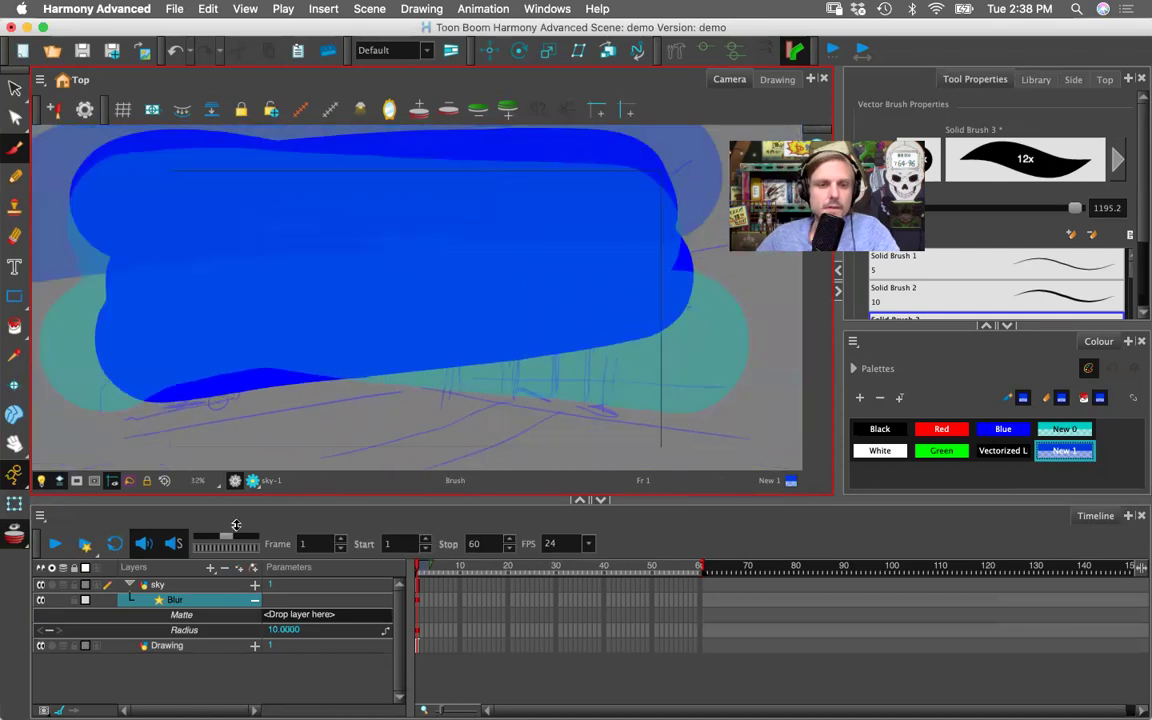
- Hide and collapse the sky layer, and add a vector drawing layer named house
{"action": "left_click", "coordinate": [41, 585]}
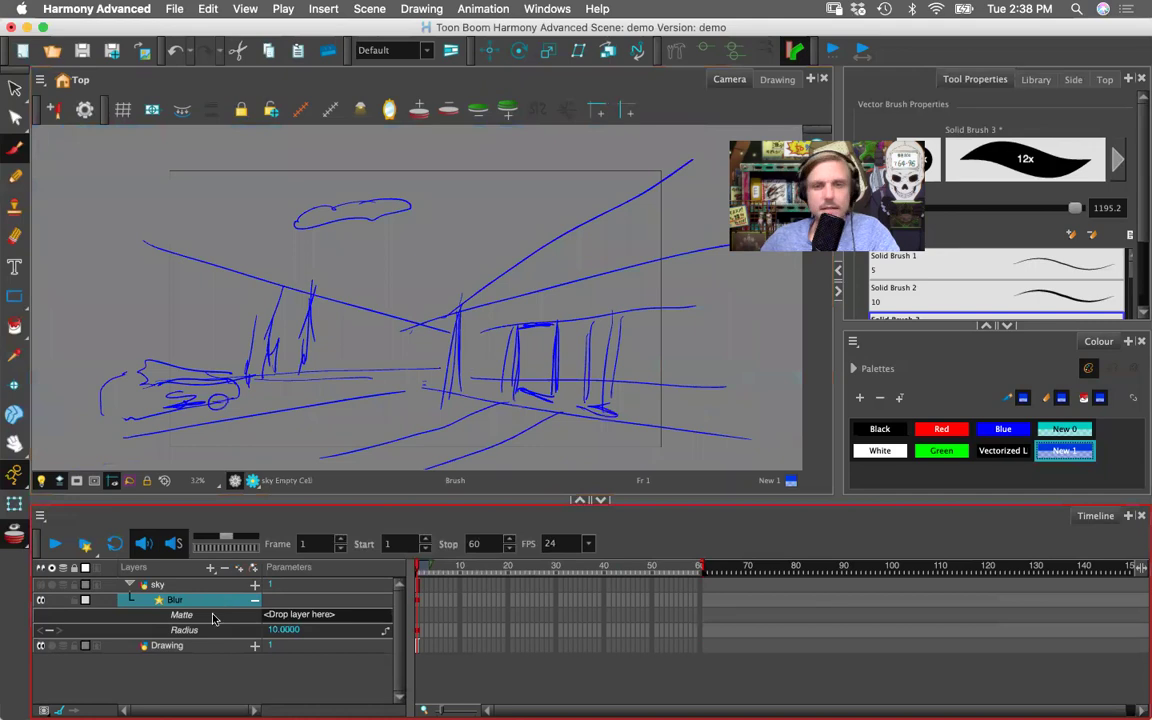
{"action": "left_click", "coordinate": [127, 585]}
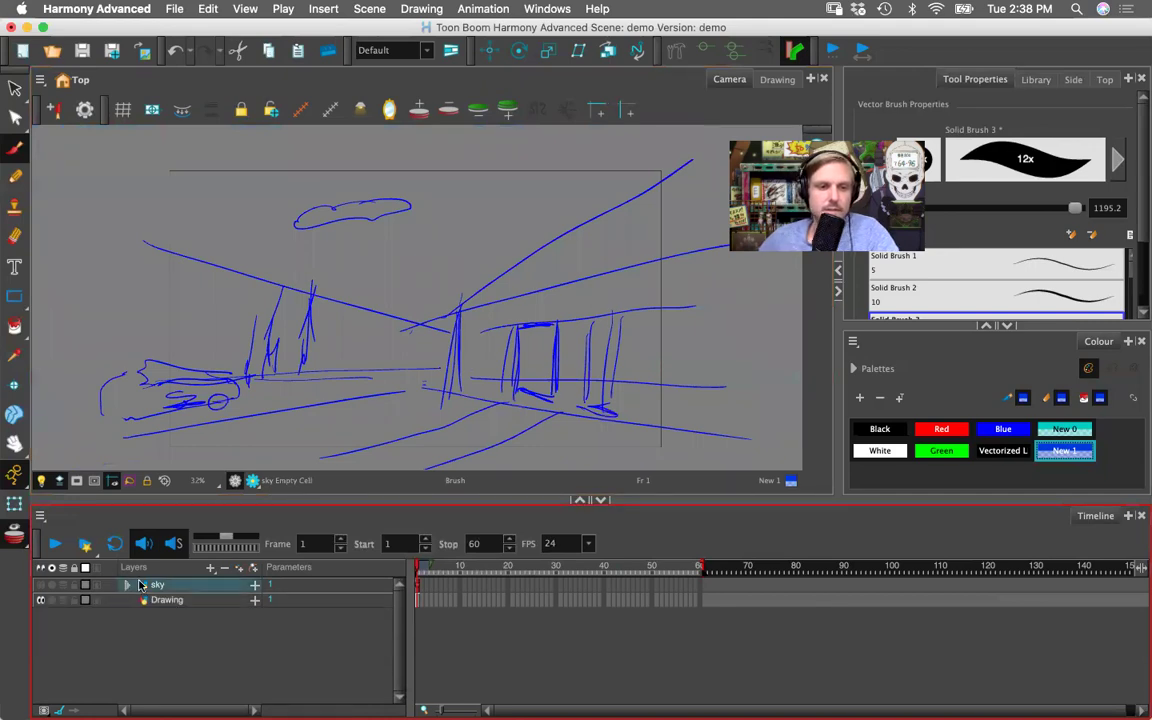
{"action": "left_click", "coordinate": [211, 569]}
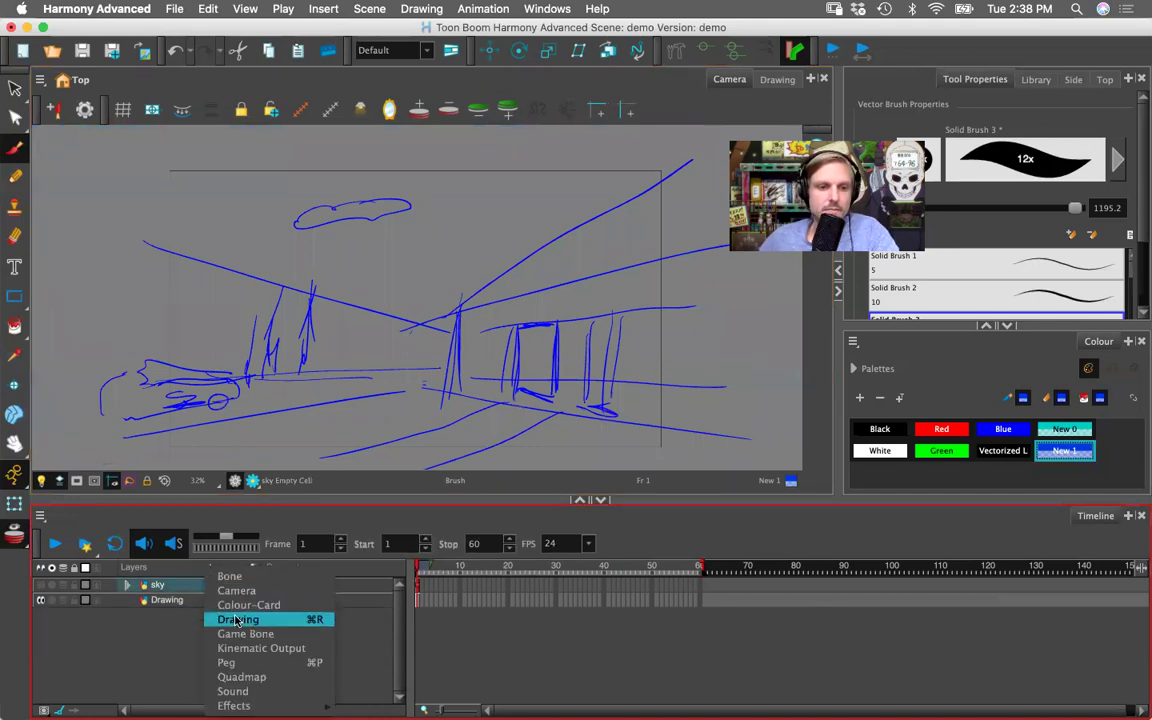
{"action": "left_click", "coordinate": [236, 616]}
{"action": "type", "text": "house"}
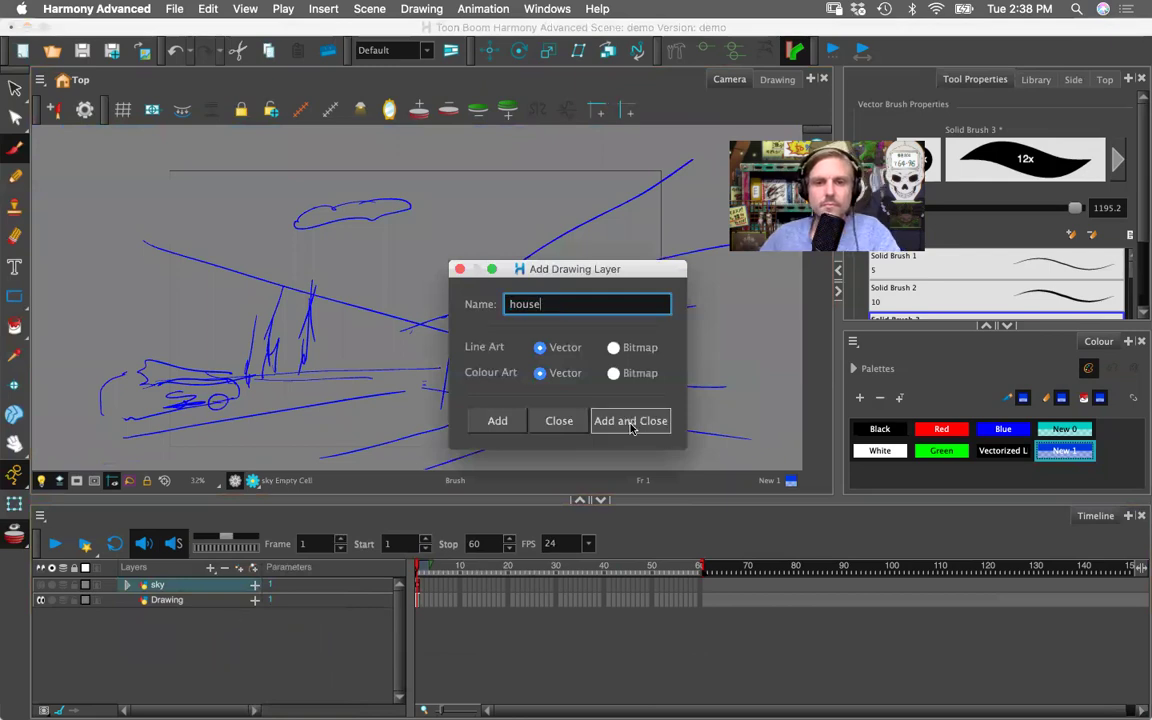
{"action": "key", "text": "Return"}
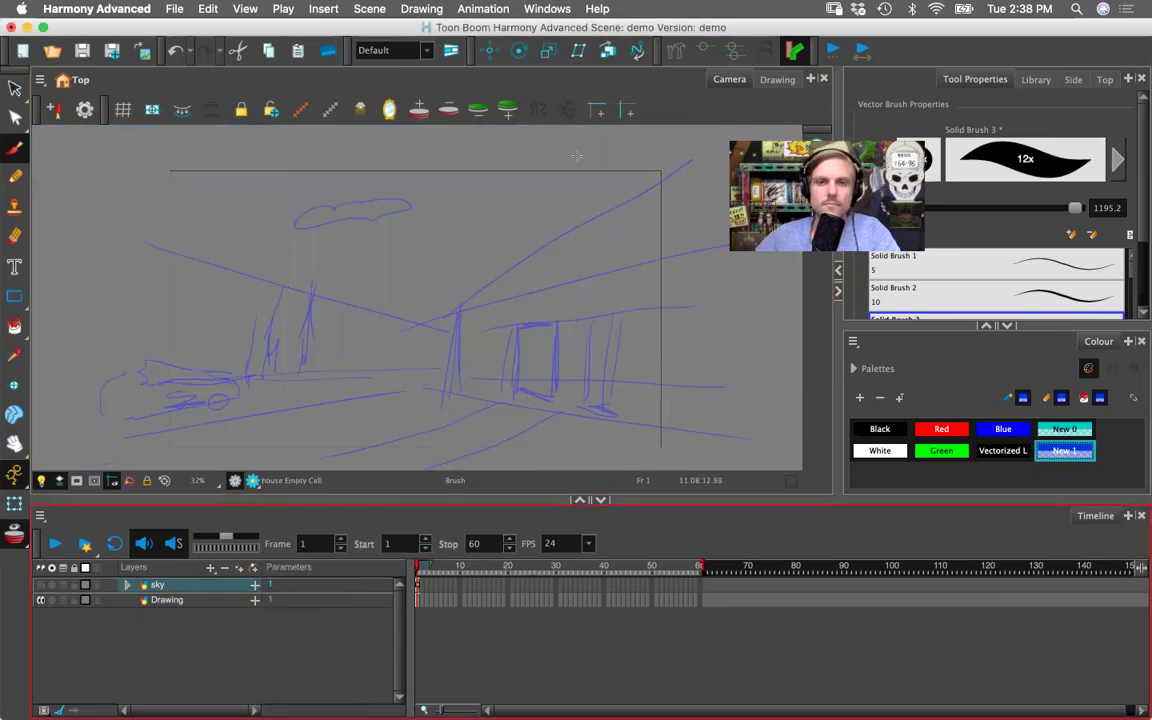
- Set up the Line tool with a thickness of 5 and black as the drawing colour
{"action": "left_click", "coordinate": [14, 296]}
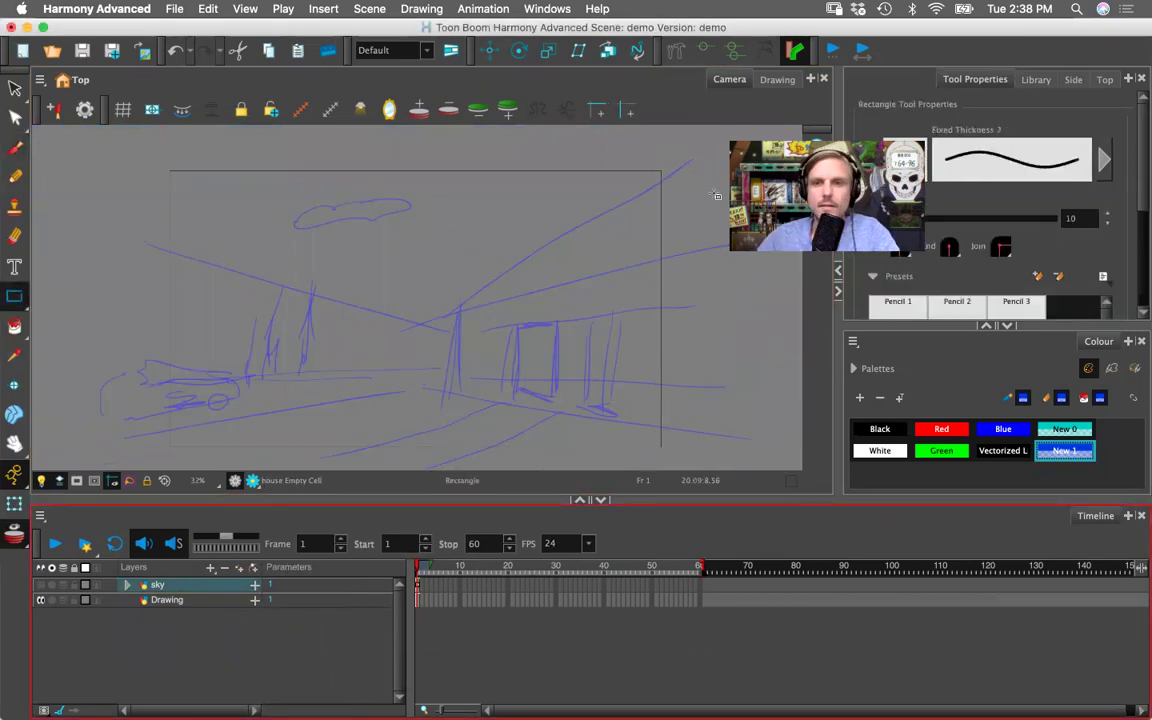
{"action": "left_click_drag", "start_coordinate": [14, 296], "coordinate": [50, 324]}
{"action": "left_click", "coordinate": [1064, 222]}
{"action": "type", "text": "2"}
{"action": "key", "text": "Return"}
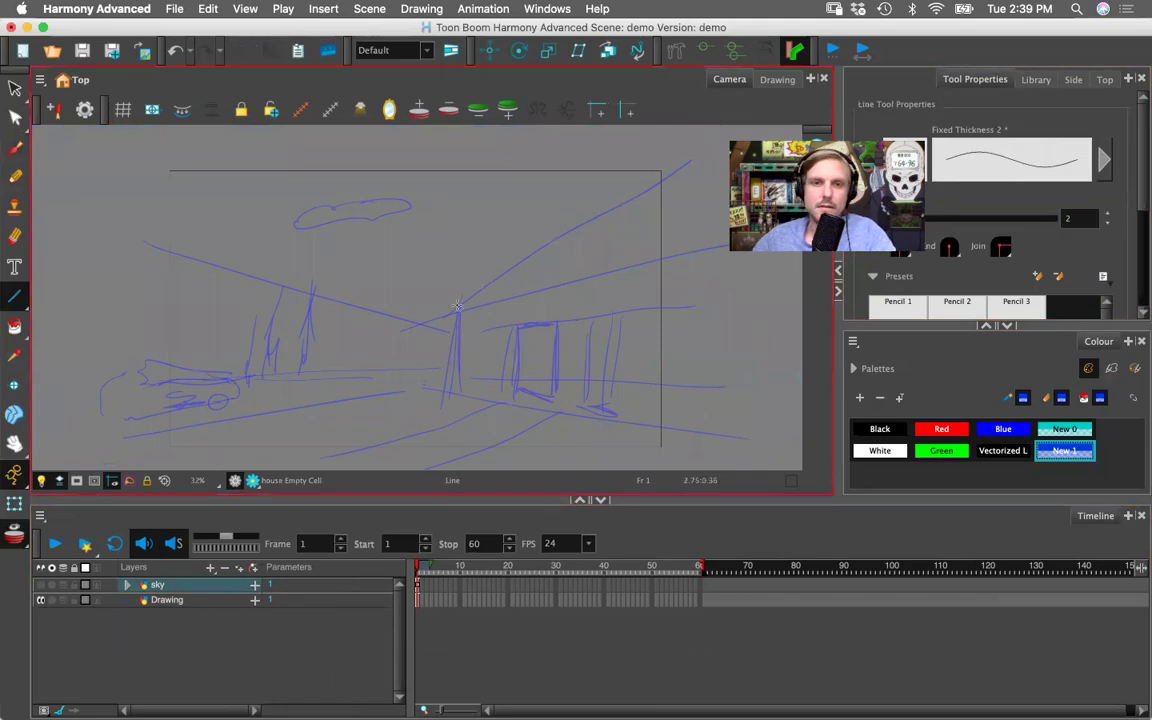
{"action": "left_click", "coordinate": [1052, 224]}
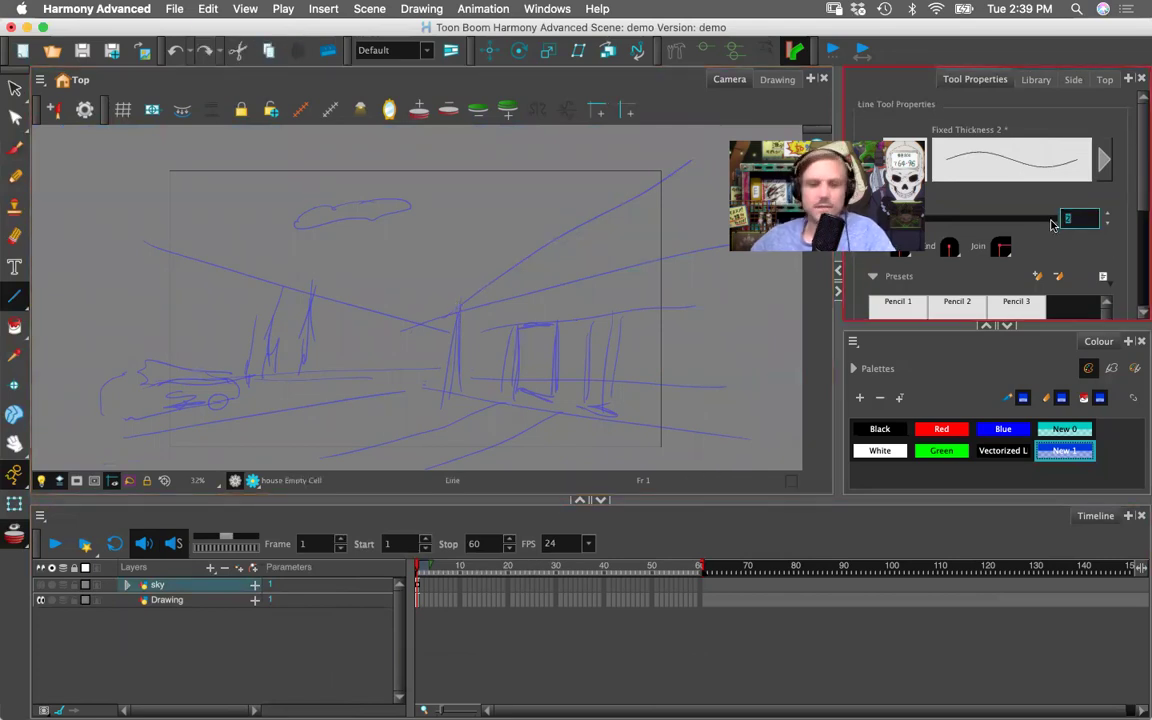
{"action": "type", "text": "5"}
{"action": "left_click_drag", "start_coordinate": [693, 163], "coordinate": [459, 290]}
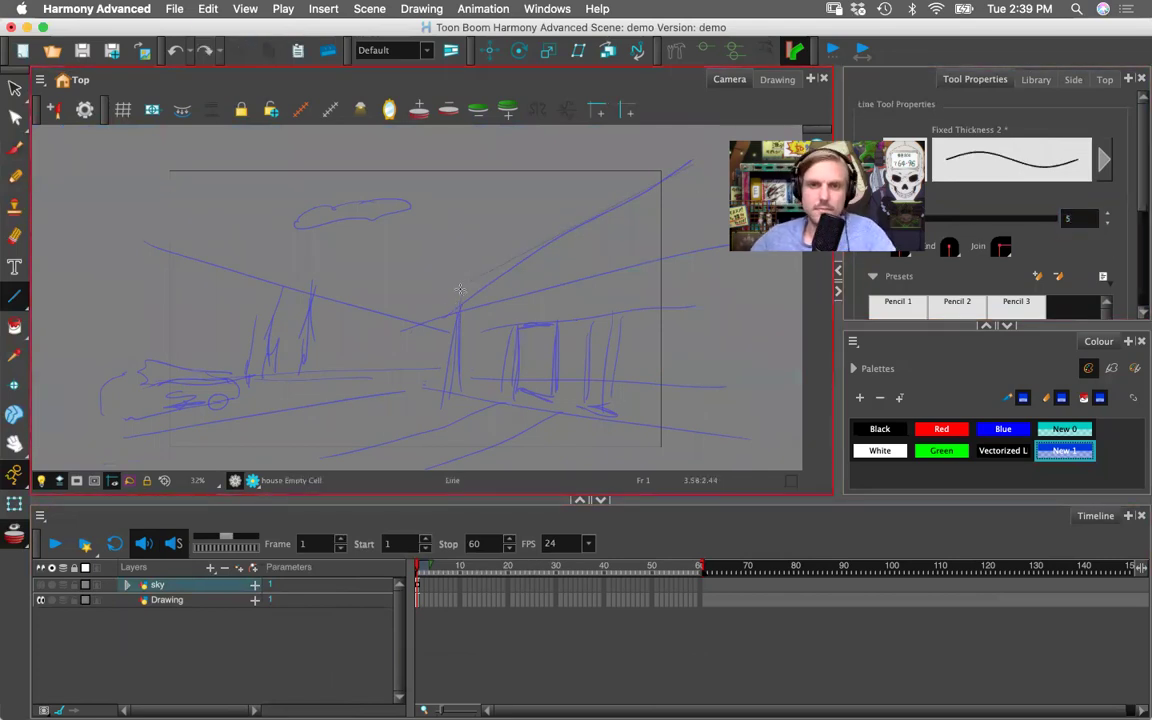
{"action": "left_click", "coordinate": [880, 428]}
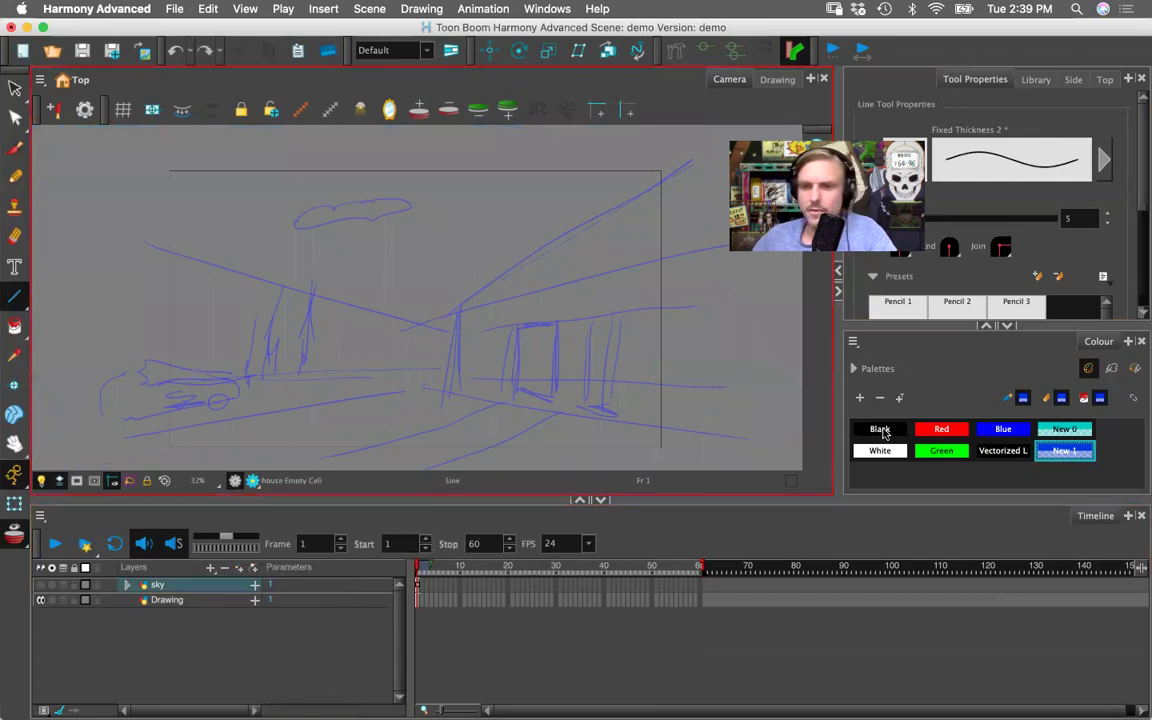
- Trace the sketched house with straight black lines for the roof, eave, wall corner, ground edge and doorway
{"action": "mouse_move", "coordinate": [685, 165]}
{"action": "left_mouse_down"}
{"action": "mouse_move", "coordinate": [400, 276]}
{"action": "mouse_move", "coordinate": [420, 268]}
{"action": "mouse_move", "coordinate": [410, 280]}
{"action": "mouse_move", "coordinate": [456, 313]}
{"action": "mouse_move", "coordinate": [710, 245]}
{"action": "left_mouse_up"}
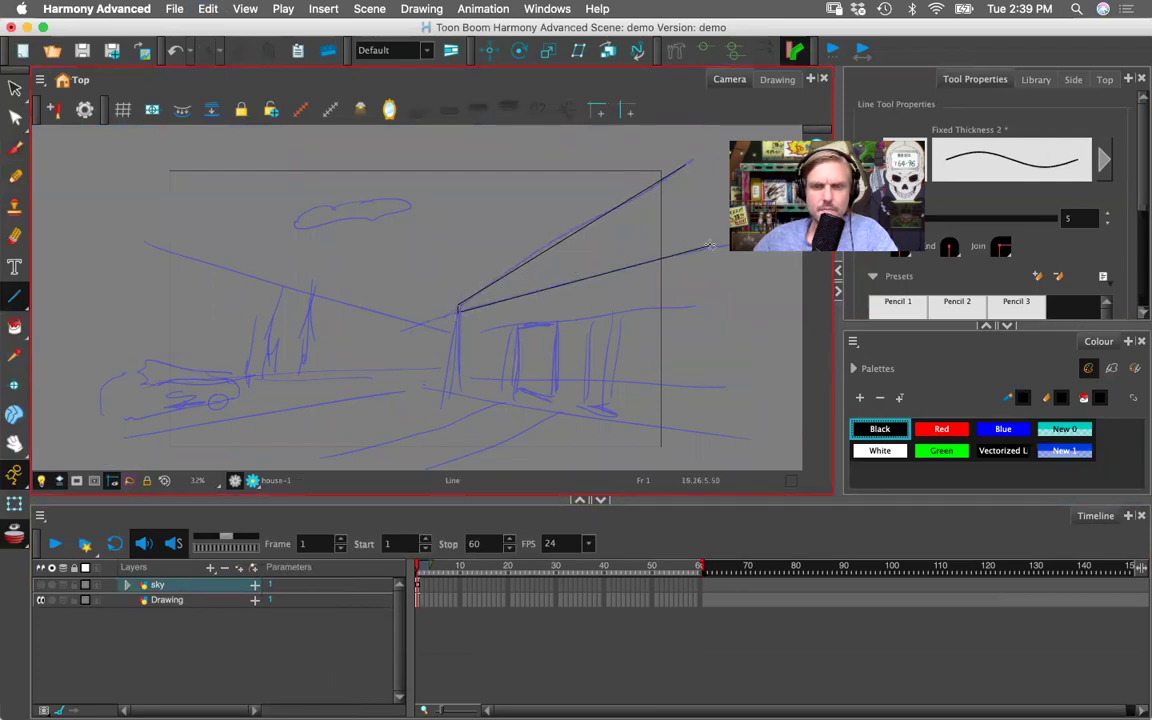
{"action": "left_click_drag", "start_coordinate": [684, 156], "coordinate": [683, 262]}
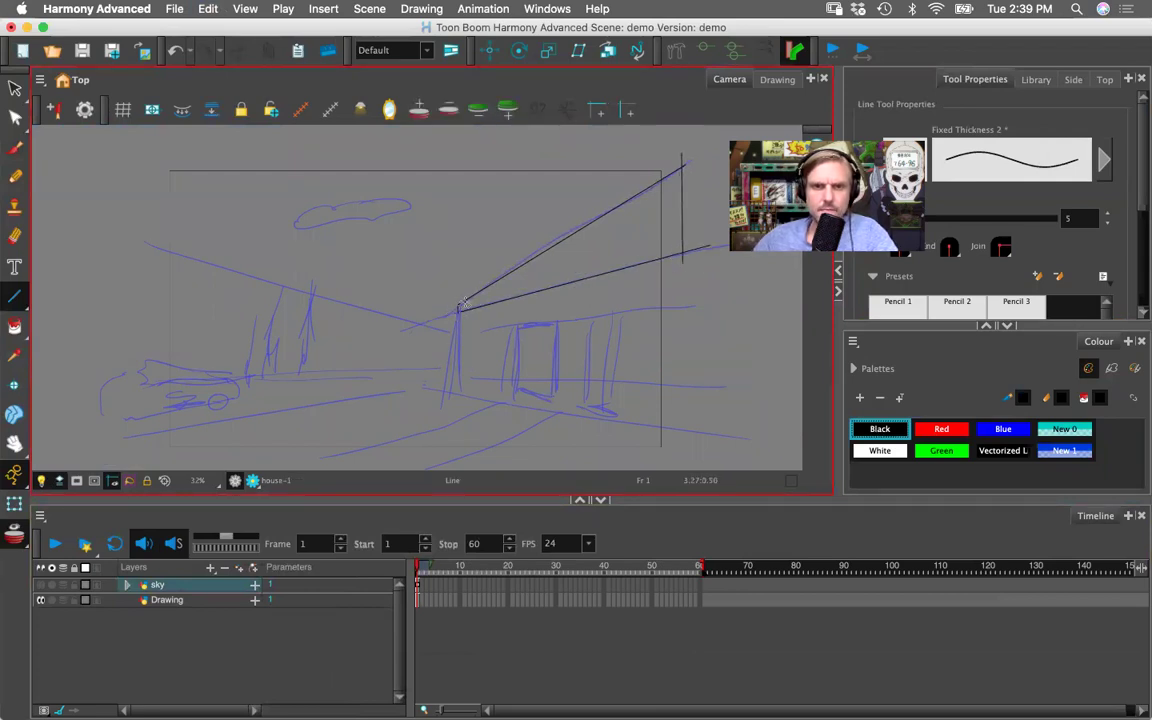
{"action": "mouse_move", "coordinate": [457, 310]}
{"action": "left_mouse_down"}
{"action": "mouse_move", "coordinate": [459, 389]}
{"action": "mouse_move", "coordinate": [721, 432]}
{"action": "left_mouse_up"}
{"action": "left_click_drag", "start_coordinate": [518, 326], "coordinate": [518, 398]}
{"action": "left_click_drag", "start_coordinate": [551, 327], "coordinate": [555, 404]}
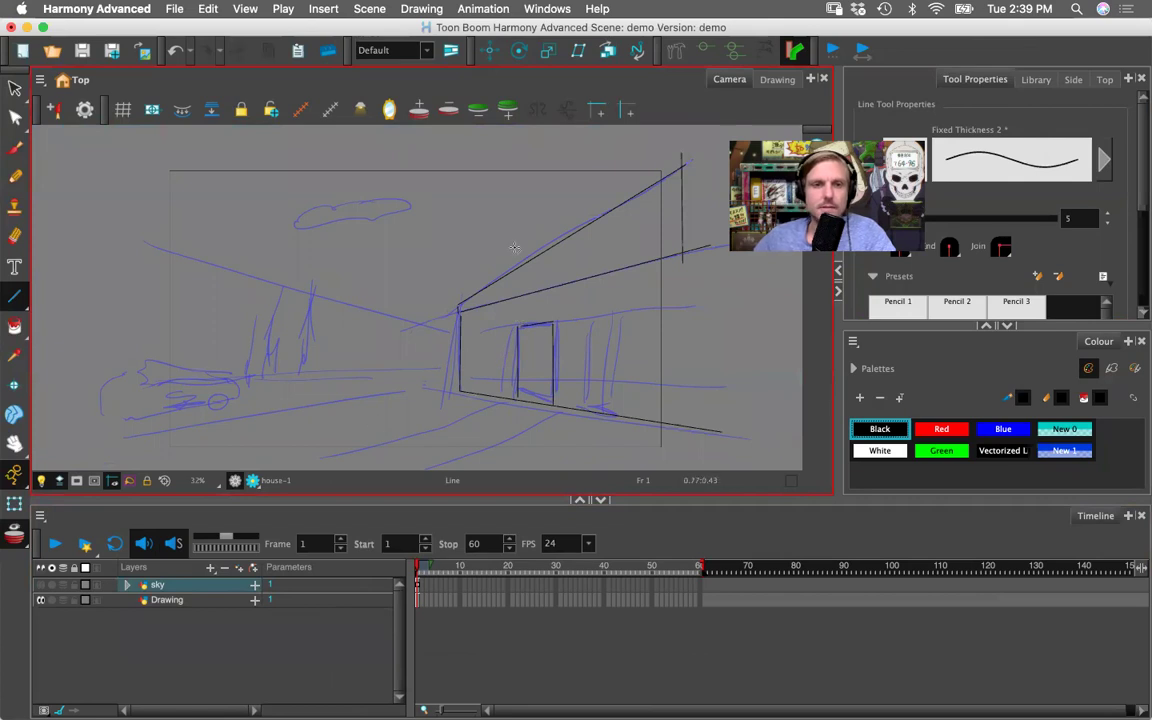
- Join the upper end of the short roof-edge line to the end of the sloping roof line with the Contour Editor
{"action": "key", "text": "2"}
{"action": "key", "text": "2"}
{"action": "key", "text": "2"}
{"action": "key", "text": "2"}
{"action": "key", "text": "2"}
{"action": "key", "text": "space"}
{"action": "scroll", "coordinate": [578, 330], "scroll_direction": "up", "scroll_amount": 5}
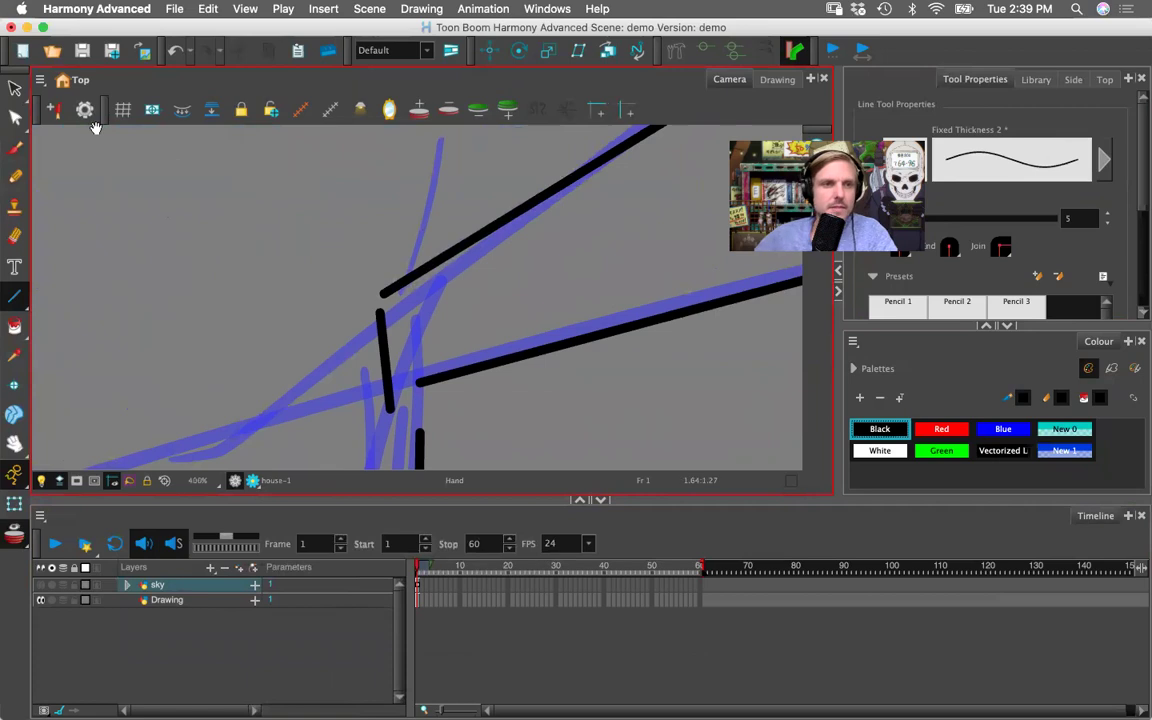
{"action": "left_click", "coordinate": [15, 112]}
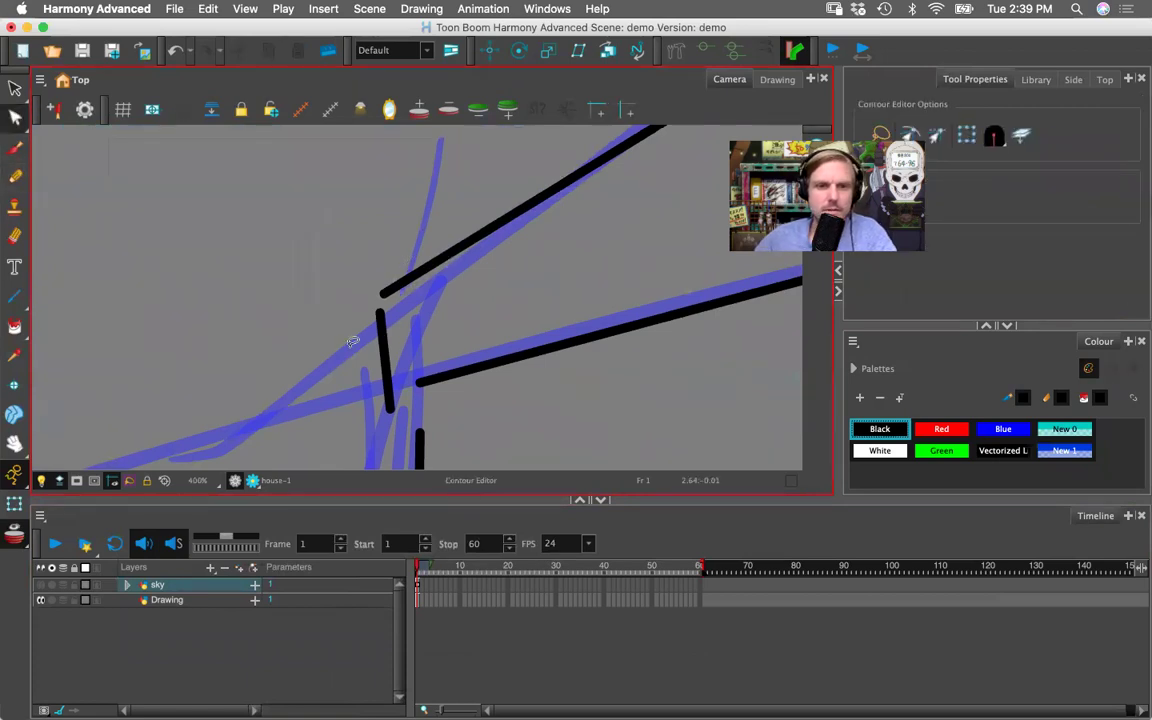
{"action": "left_click", "coordinate": [382, 330]}
{"action": "scroll", "coordinate": [380, 321], "scroll_direction": "up", "scroll_amount": 4}
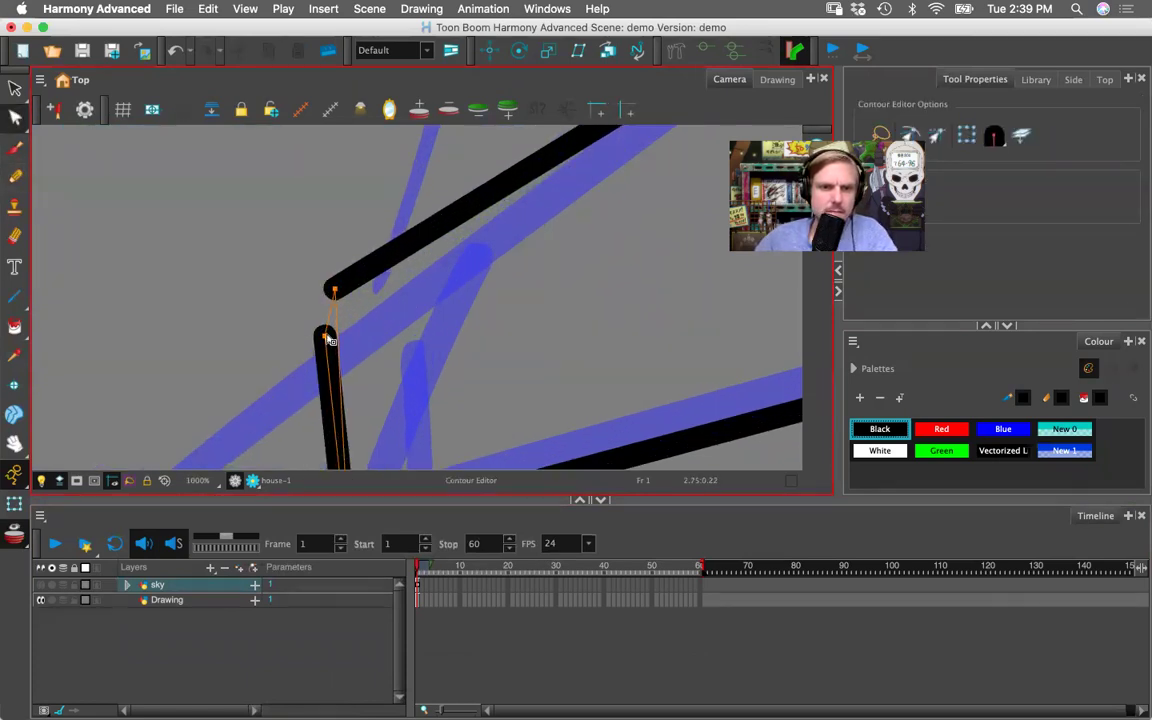
{"action": "left_click_drag", "start_coordinate": [338, 292], "coordinate": [336, 290]}
- Join the short roof edge's lower end and the wall's vertical line to the near end of the eave line
{"action": "scroll", "coordinate": [401, 311], "scroll_direction": "down", "scroll_amount": 5}
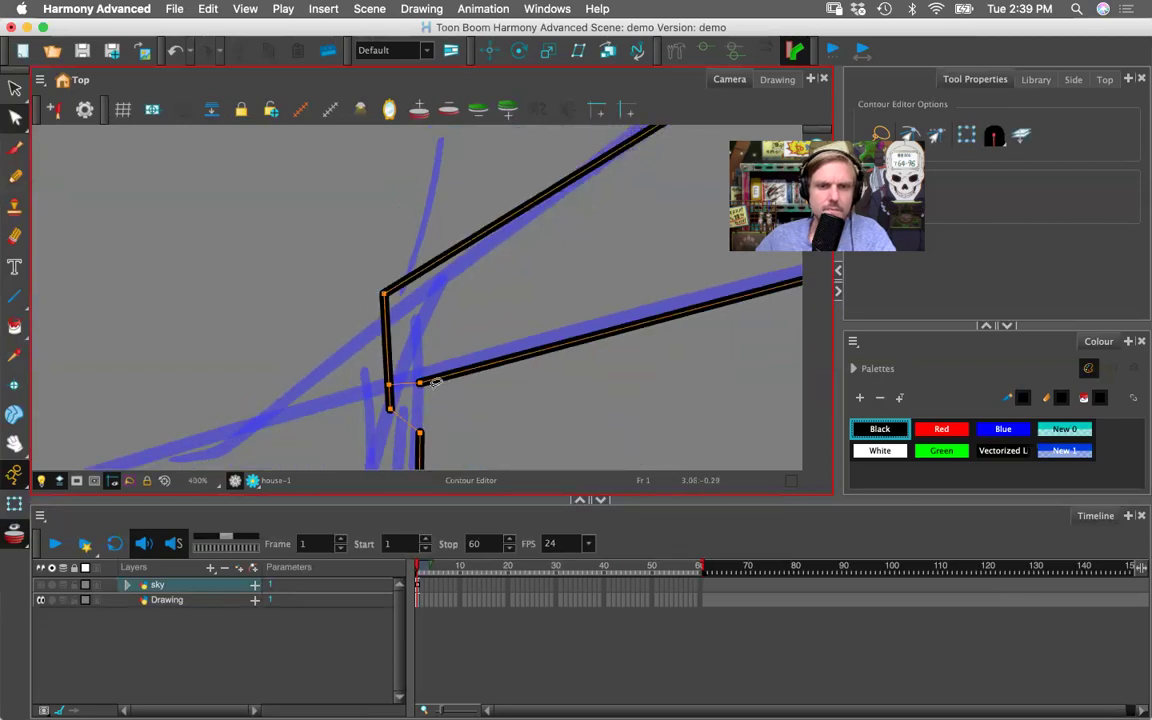
{"action": "scroll", "coordinate": [400, 388], "scroll_direction": "up", "scroll_amount": 4}
{"action": "scroll", "coordinate": [362, 400], "scroll_direction": "down", "scroll_amount": 1}
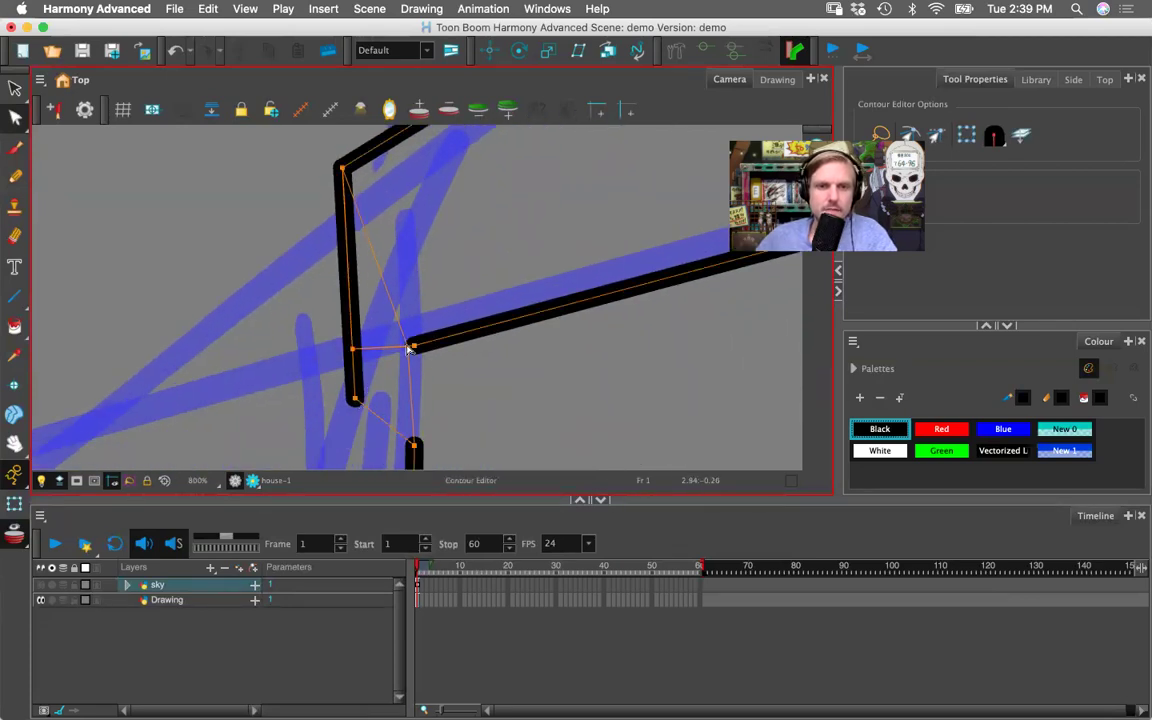
{"action": "left_click_drag", "start_coordinate": [356, 397], "coordinate": [413, 346]}
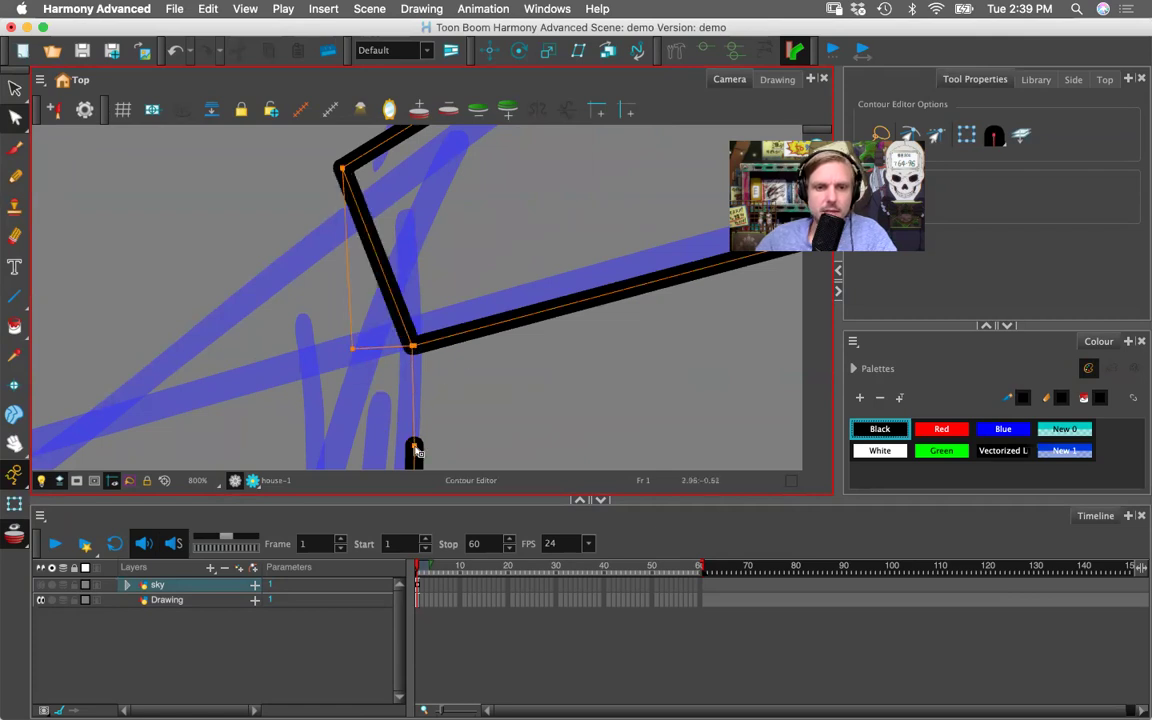
{"action": "scroll", "coordinate": [468, 322], "scroll_direction": "down", "scroll_amount": 3}
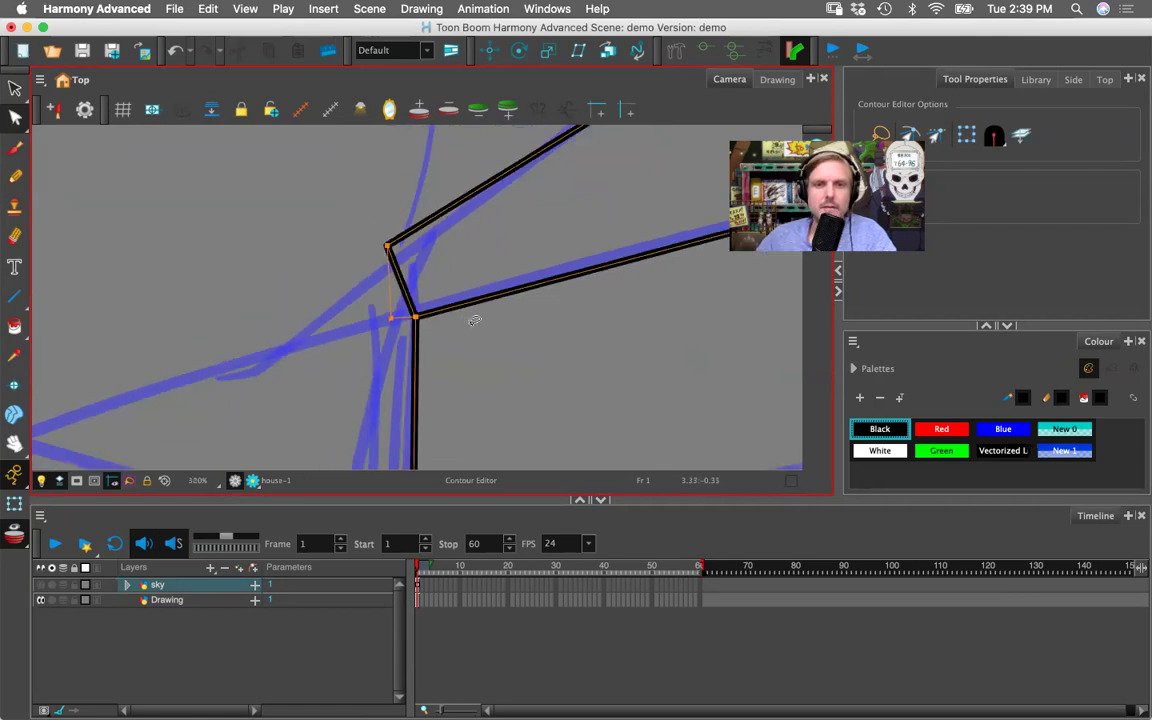
{"action": "scroll", "coordinate": [470, 318], "scroll_direction": "down", "scroll_amount": 6}
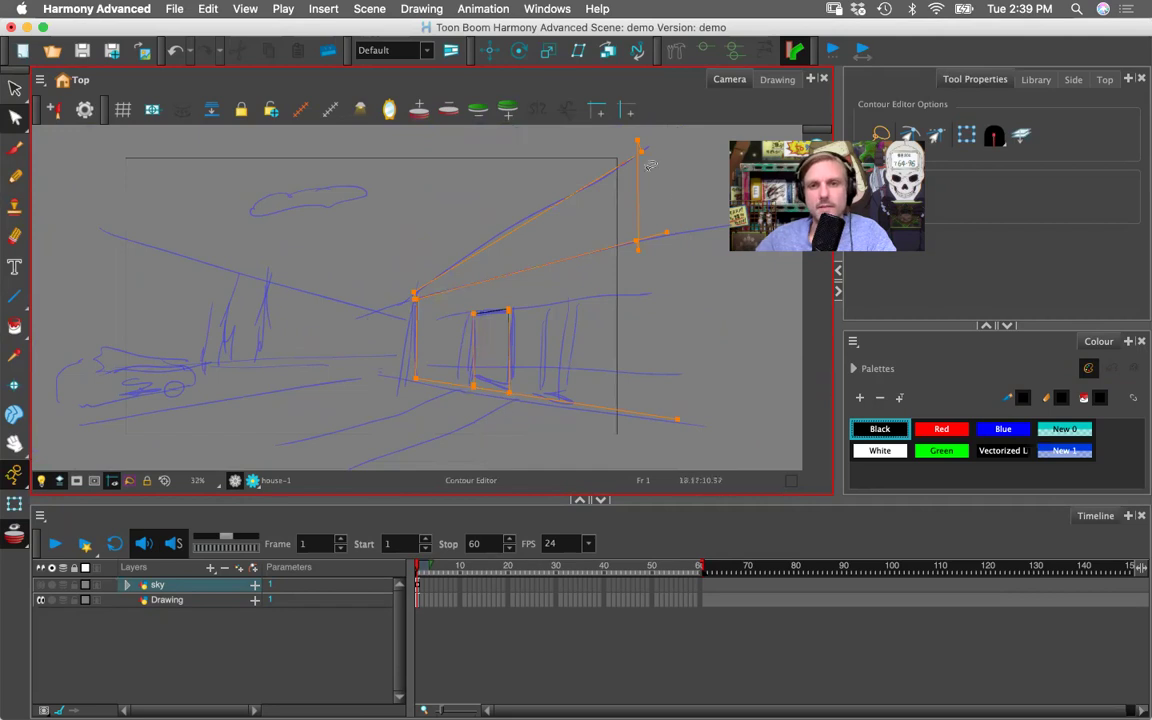
- Move the roof's upper corner point so the short roof edge stands vertically above the wall line
{"action": "scroll", "coordinate": [563, 292], "scroll_direction": "up", "scroll_amount": 5}
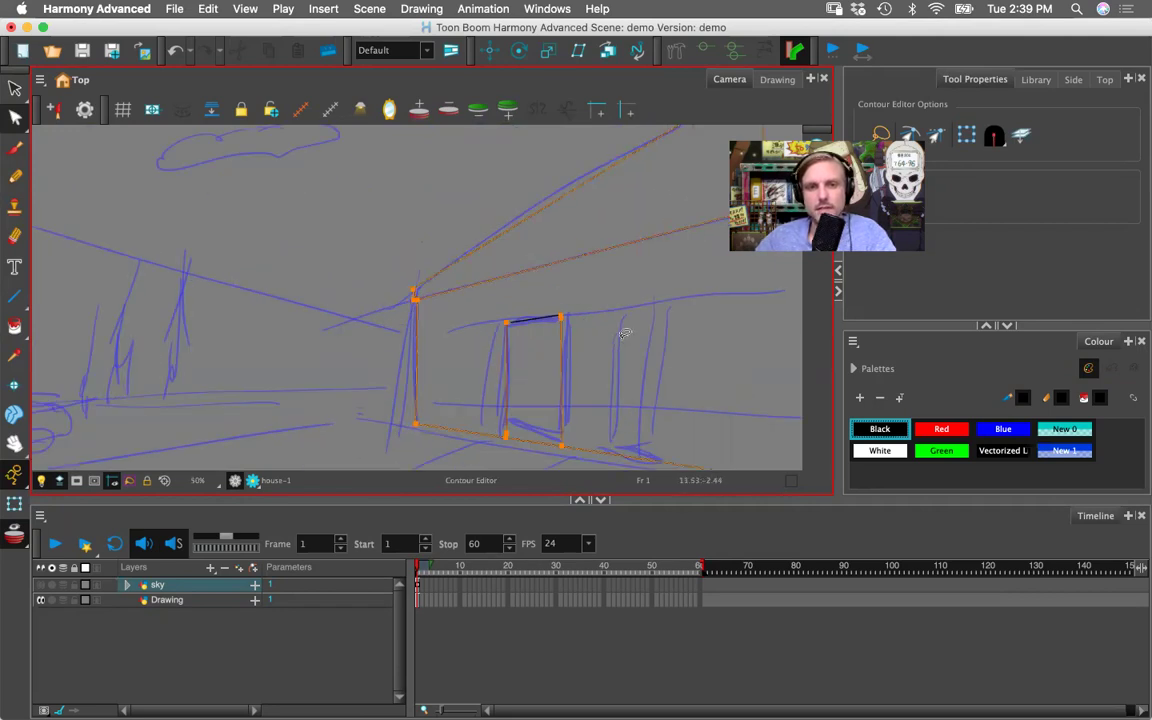
{"action": "left_click_drag", "start_coordinate": [503, 275], "coordinate": [484, 139]}
{"action": "key", "text": "2"}
{"action": "key", "text": "2"}
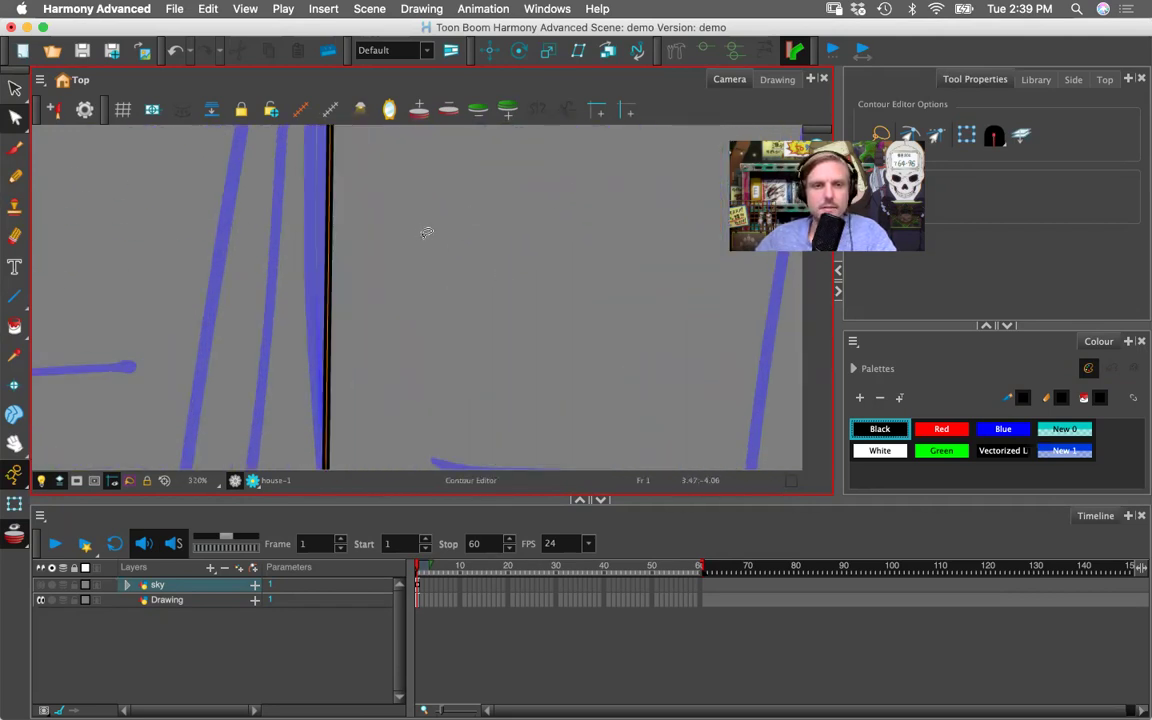
{"action": "key", "text": "1"}
{"action": "key", "text": "1"}
{"action": "left_click_drag", "start_coordinate": [406, 180], "coordinate": [490, 440]}
{"action": "key", "text": "2"}
{"action": "key", "text": "2"}
{"action": "mouse_move", "coordinate": [474, 208]}
{"action": "left_mouse_down"}
{"action": "mouse_move", "coordinate": [455, 319]}
{"action": "mouse_move", "coordinate": [505, 235]}
{"action": "mouse_move", "coordinate": [530, 241]}
{"action": "mouse_move", "coordinate": [506, 246]}
{"action": "mouse_move", "coordinate": [518, 238]}
{"action": "left_mouse_up"}
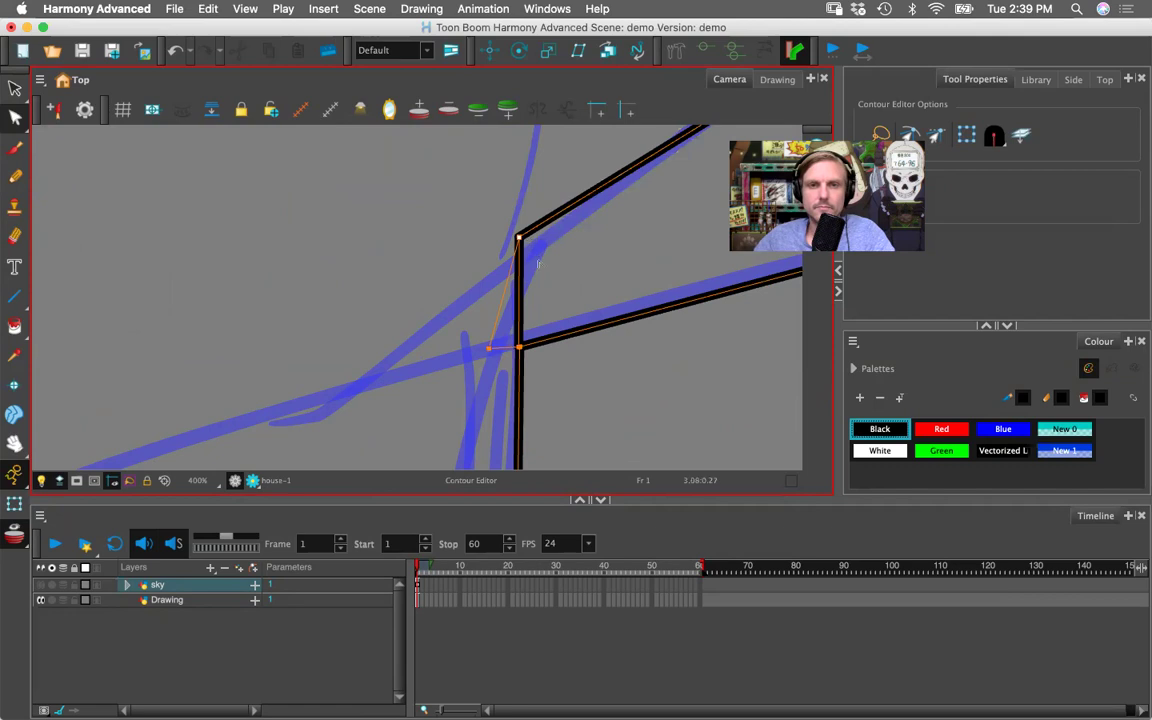
- Connect the bottom of the wall's vertical corner line to the start of the ground line
{"action": "key", "text": "1"}
{"action": "left_click_drag", "start_coordinate": [602, 401], "coordinate": [461, 172]}
{"action": "left_click_drag", "start_coordinate": [570, 420], "coordinate": [432, 211]}
{"action": "mouse_move", "coordinate": [350, 462]}
{"action": "left_mouse_down"}
{"action": "mouse_move", "coordinate": [462, 299]}
{"action": "mouse_move", "coordinate": [529, 316]}
{"action": "left_mouse_up"}
{"action": "key", "text": "2"}
{"action": "key", "text": "2"}
{"action": "key", "text": "2"}
{"action": "key", "text": "2"}
{"action": "left_click", "coordinate": [238, 323]}
{"action": "left_click_drag", "start_coordinate": [238, 323], "coordinate": [245, 327]}
- Extend the lower ends of both doorway side lines to meet the ground line
{"action": "mouse_move", "coordinate": [490, 301]}
{"action": "left_mouse_down"}
{"action": "mouse_move", "coordinate": [234, 302]}
{"action": "mouse_move", "coordinate": [167, 219]}
{"action": "left_mouse_up"}
{"action": "key", "text": "1"}
{"action": "key", "text": "1"}
{"action": "mouse_move", "coordinate": [668, 281]}
{"action": "left_mouse_down"}
{"action": "mouse_move", "coordinate": [224, 329]}
{"action": "mouse_move", "coordinate": [230, 339]}
{"action": "left_mouse_up"}
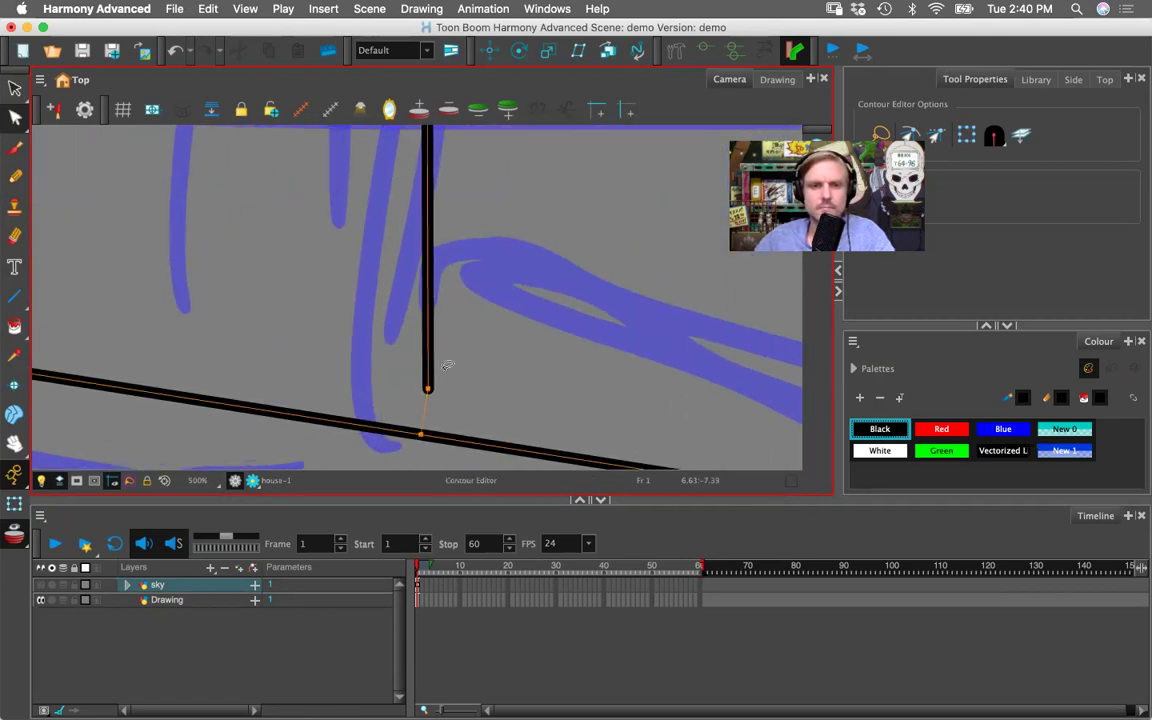
{"action": "left_click_drag", "start_coordinate": [428, 391], "coordinate": [422, 433]}
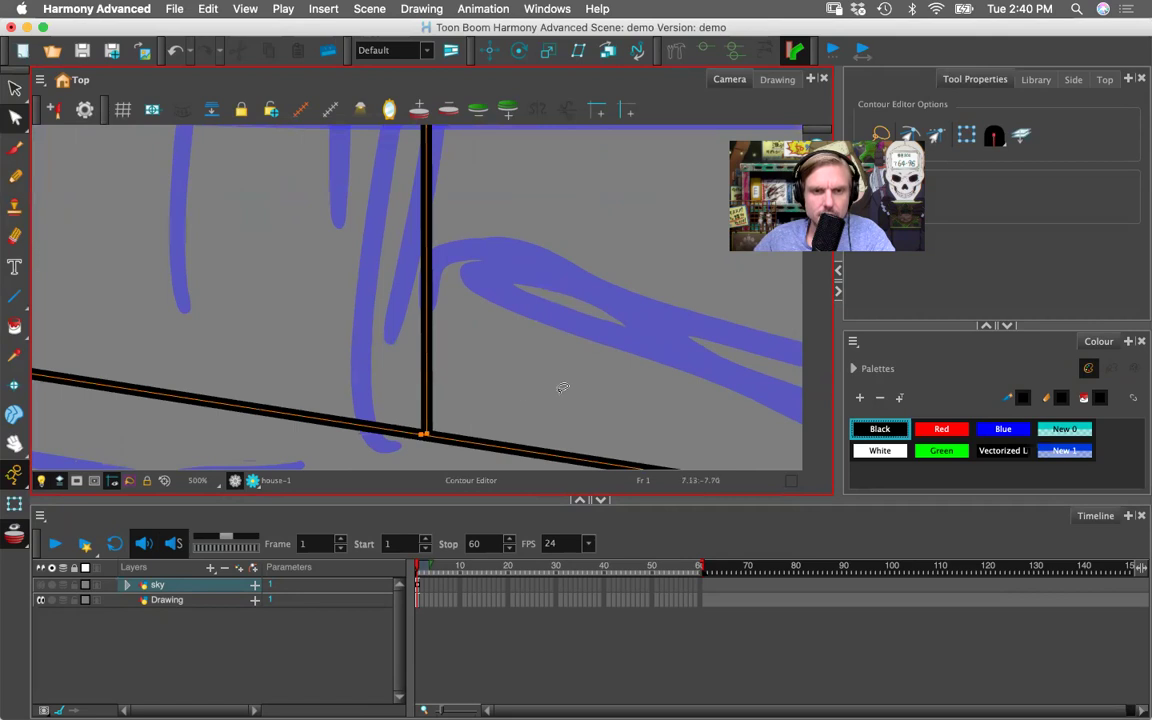
{"action": "scroll", "coordinate": [605, 347], "scroll_direction": "down", "scroll_amount": 2}
{"action": "left_click_drag", "start_coordinate": [605, 347], "coordinate": [362, 283]}
{"action": "left_click_drag", "start_coordinate": [484, 349], "coordinate": [485, 351]}
- Close both upper corners of the doorway by joining its side lines to the ends of its top line
{"action": "key", "text": "1"}
{"action": "key", "text": "1"}
{"action": "left_click_drag", "start_coordinate": [350, 222], "coordinate": [378, 462]}
{"action": "left_click_drag", "start_coordinate": [376, 137], "coordinate": [368, 333]}
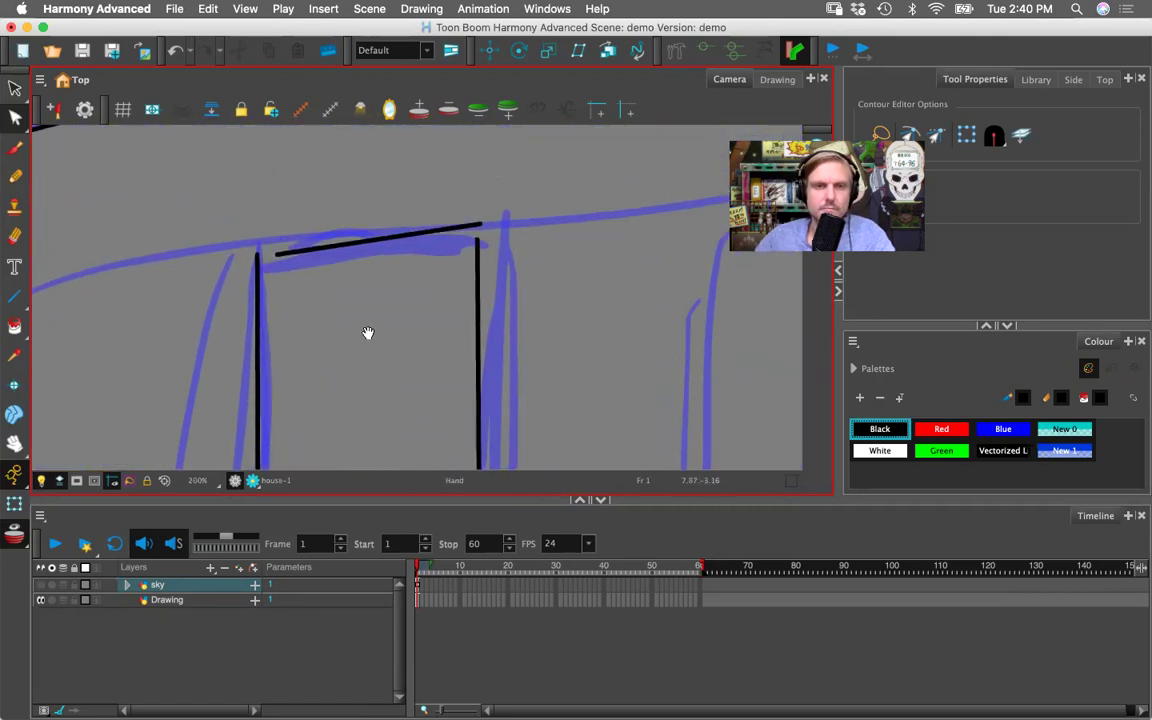
{"action": "scroll", "coordinate": [368, 249], "scroll_direction": "up", "scroll_amount": 4}
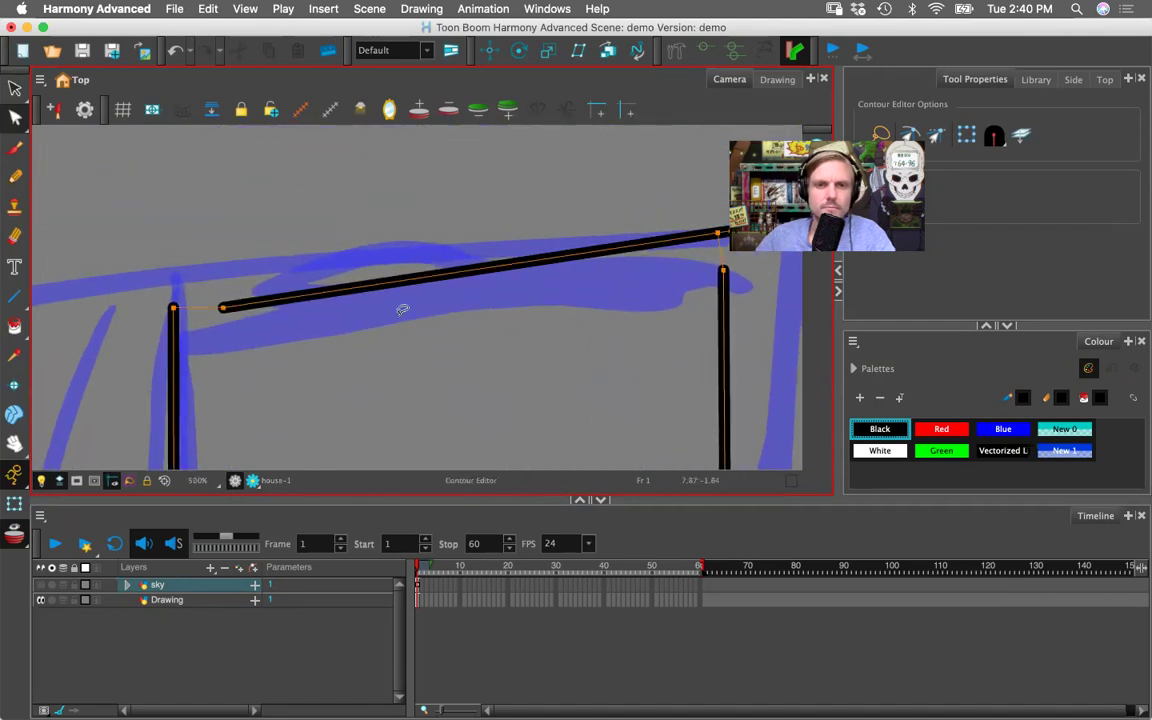
{"action": "scroll", "coordinate": [401, 310], "scroll_direction": "down", "scroll_amount": 1}
{"action": "left_click_drag", "start_coordinate": [234, 300], "coordinate": [222, 305]}
{"action": "key", "text": "space"}
{"action": "left_click_drag", "start_coordinate": [459, 325], "coordinate": [272, 305]}
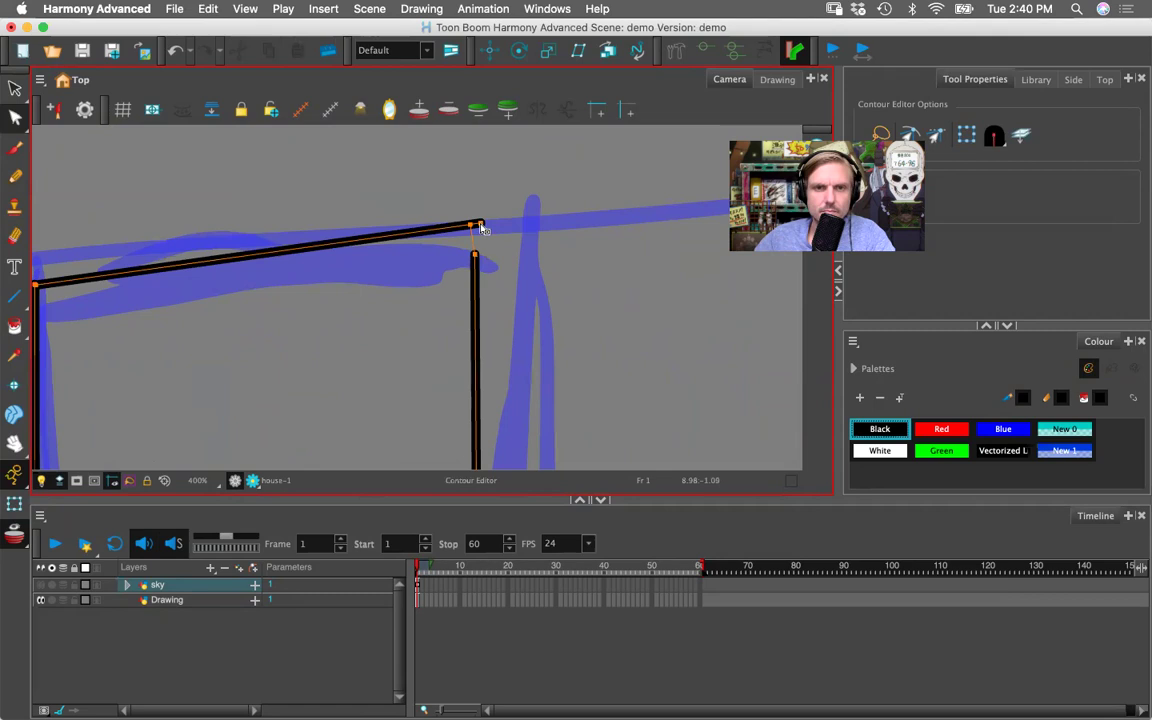
{"action": "left_click_drag", "start_coordinate": [476, 257], "coordinate": [480, 226]}
{"action": "scroll", "coordinate": [492, 218], "scroll_direction": "down", "scroll_amount": 1}
{"action": "scroll", "coordinate": [498, 220], "scroll_direction": "down", "scroll_amount": 6}
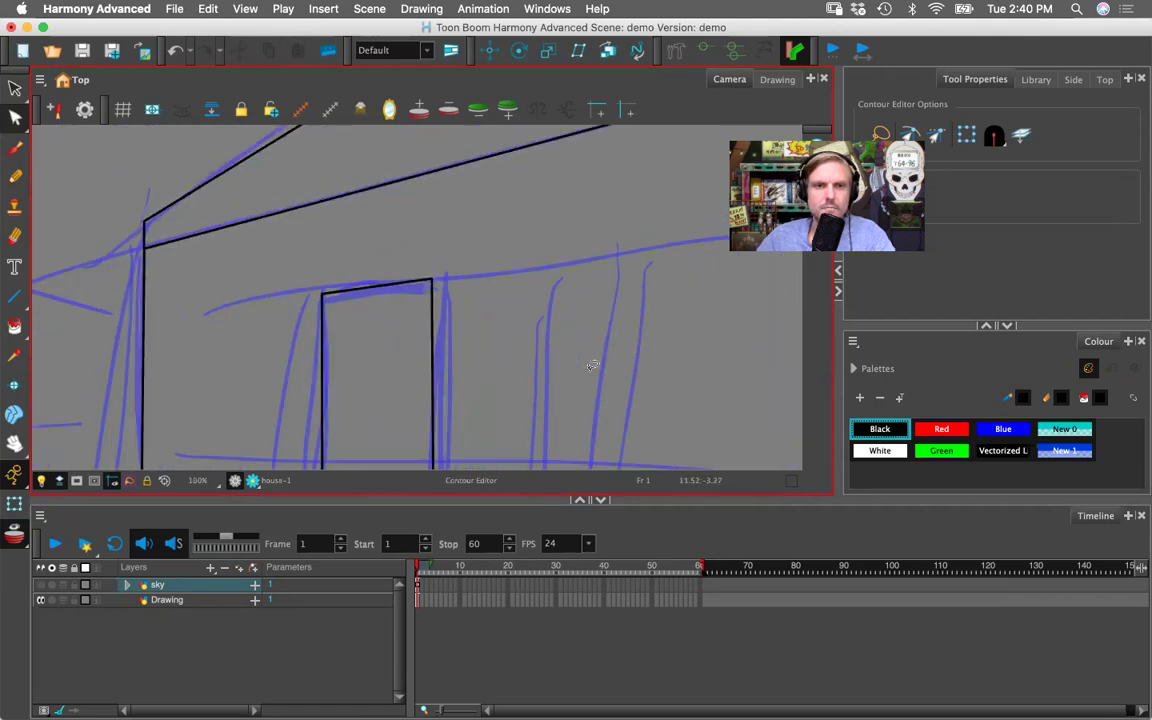
- Draw a slightly slanted vertical line from the eave down to the ground line to close the wall's far end
{"action": "left_click_drag", "start_coordinate": [575, 392], "coordinate": [508, 385]}
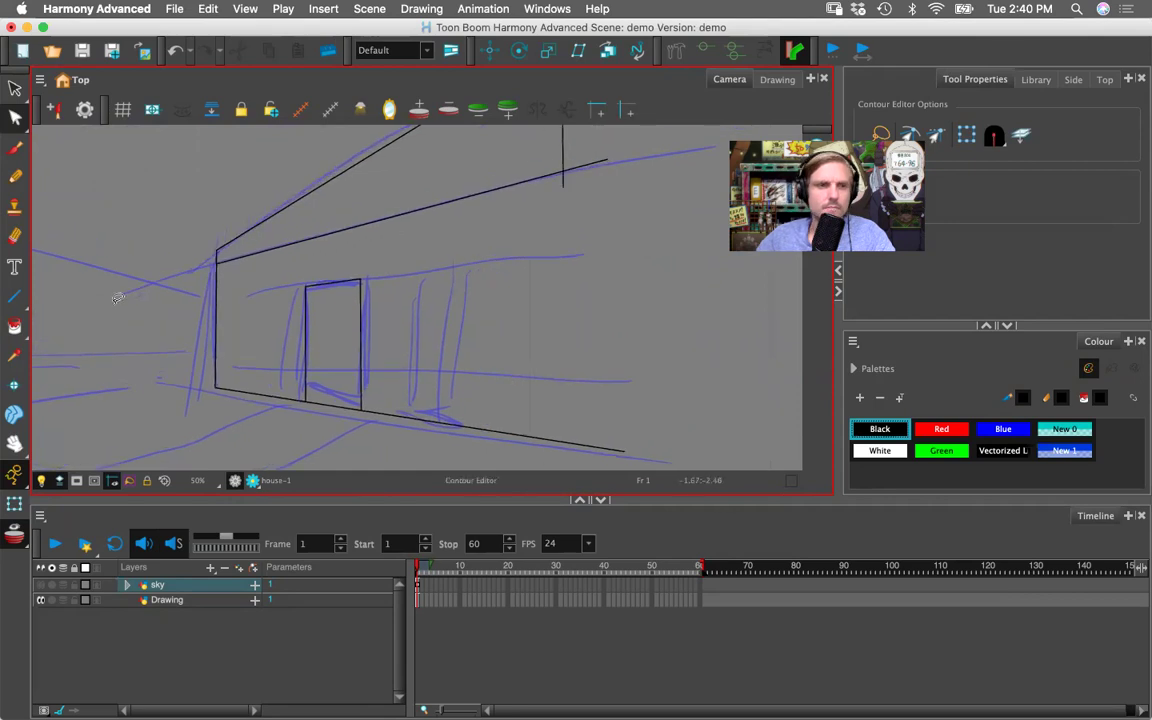
{"action": "left_click", "coordinate": [14, 296]}
{"action": "mouse_move", "coordinate": [578, 152]}
{"action": "left_mouse_down"}
{"action": "mouse_move", "coordinate": [558, 365]}
{"action": "mouse_move", "coordinate": [568, 450]}
{"action": "left_mouse_up"}
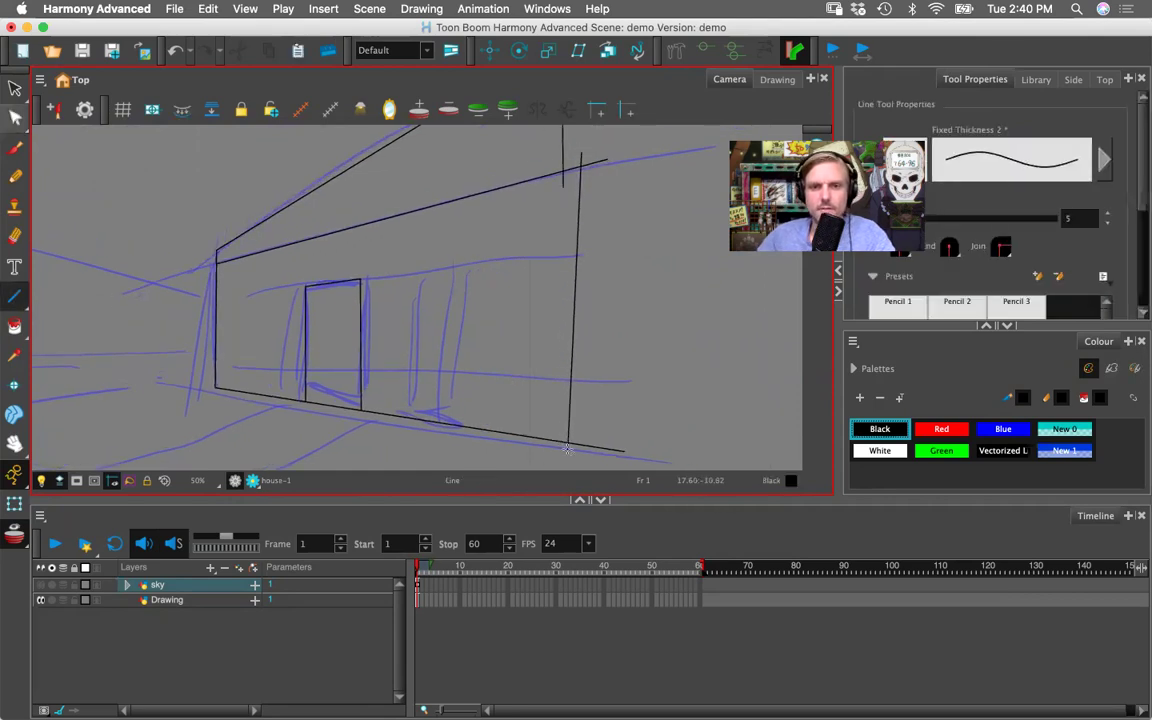
{"action": "scroll", "coordinate": [645, 405], "scroll_direction": "down", "scroll_amount": 2}
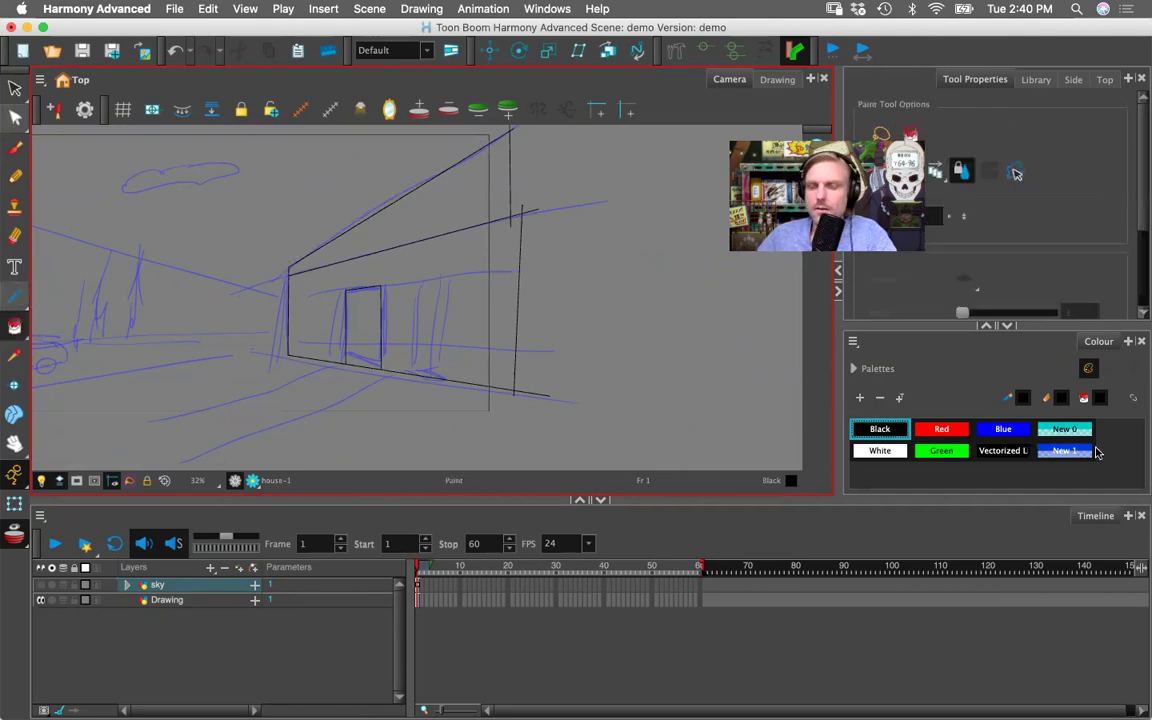
- Add a new colour swatch, fill the roof with it, and adjust it to a muted teal, RGB 74, 137, 135
{"action": "left_click", "coordinate": [875, 451]}
{"action": "left_click", "coordinate": [859, 397]}
{"action": "right_click", "coordinate": [1096, 427]}
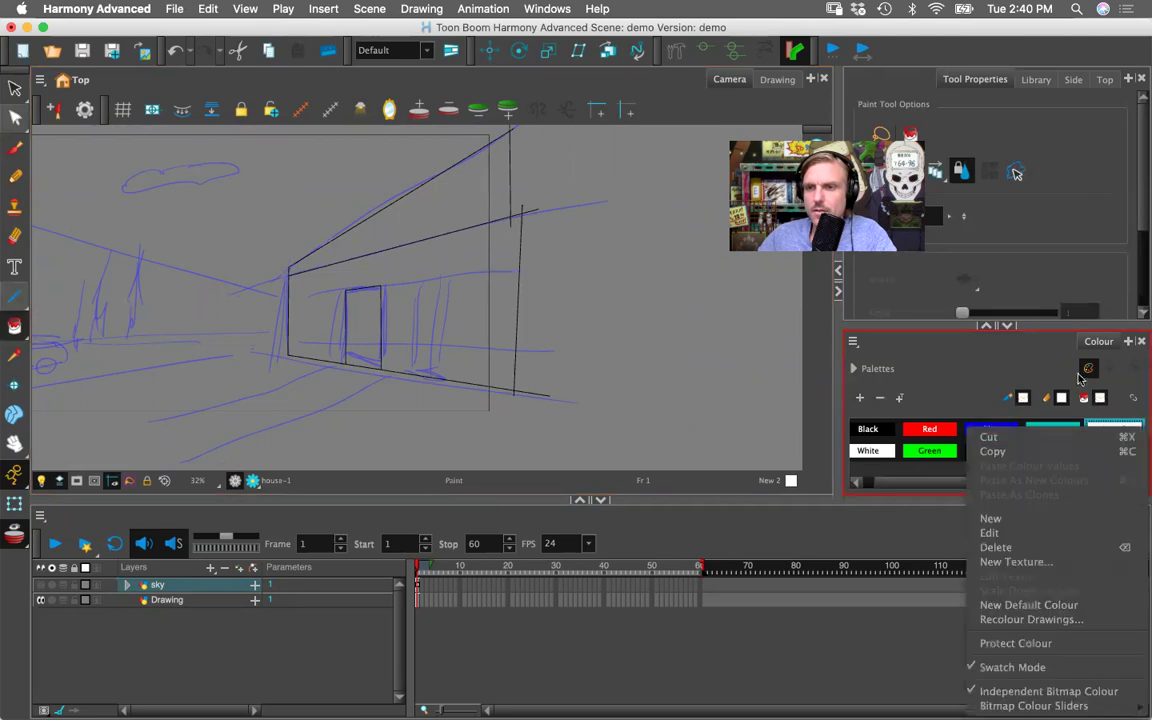
{"action": "left_click", "coordinate": [995, 533]}
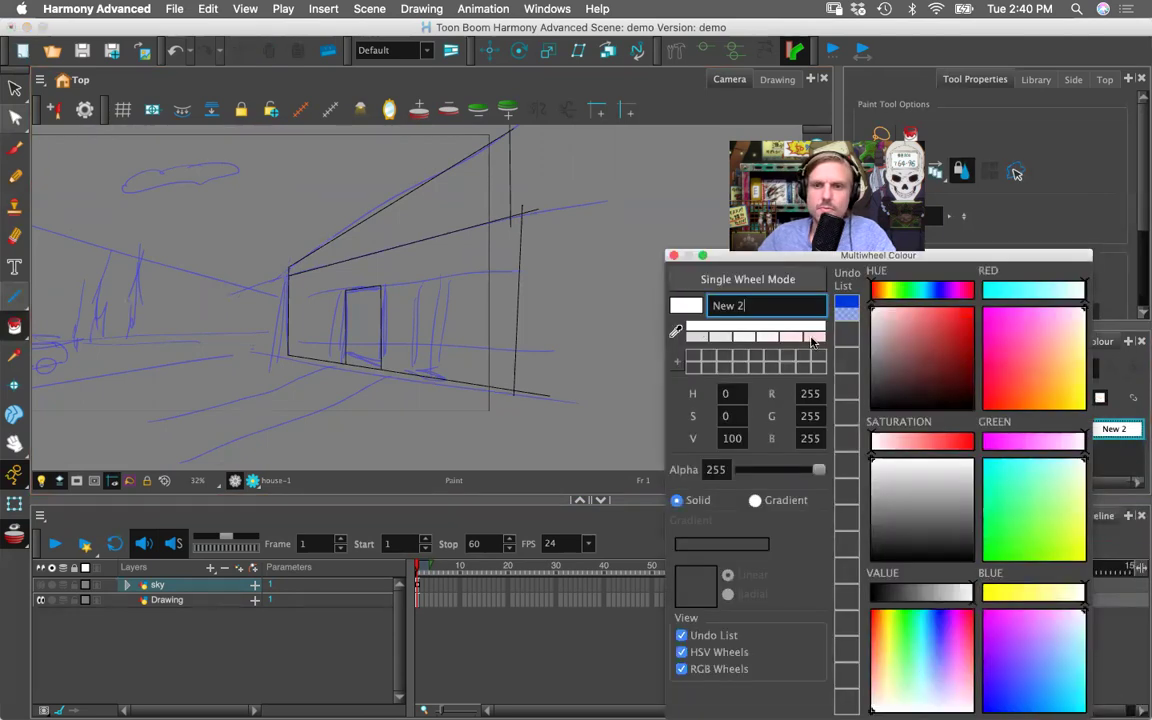
{"action": "left_click", "coordinate": [1012, 291]}
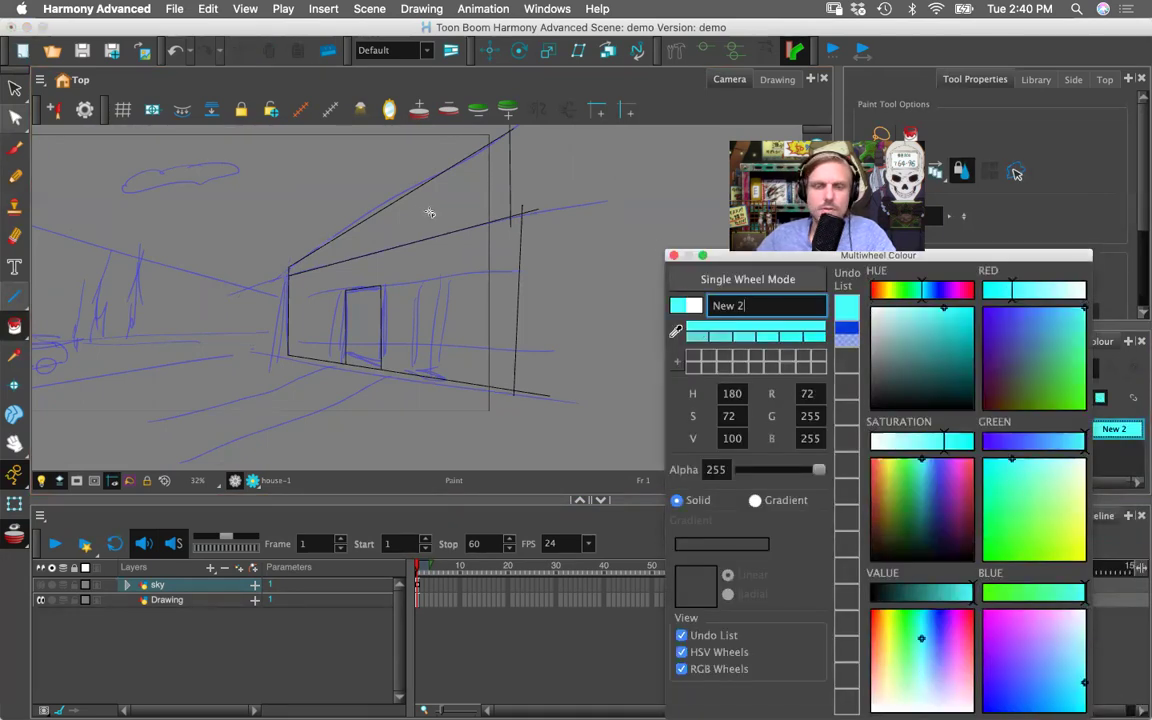
{"action": "left_click", "coordinate": [430, 213]}
{"action": "mouse_move", "coordinate": [935, 332]}
{"action": "left_mouse_down"}
{"action": "mouse_move", "coordinate": [929, 347]}
{"action": "mouse_move", "coordinate": [909, 346]}
{"action": "mouse_move", "coordinate": [922, 312]}
{"action": "mouse_move", "coordinate": [918, 354]}
{"action": "left_mouse_up"}
- Add another colour swatch, set it to dark teal RGB 48, 86, 83, and fill the house wall with it
{"action": "left_click_drag", "start_coordinate": [967, 255], "coordinate": [771, 255]}
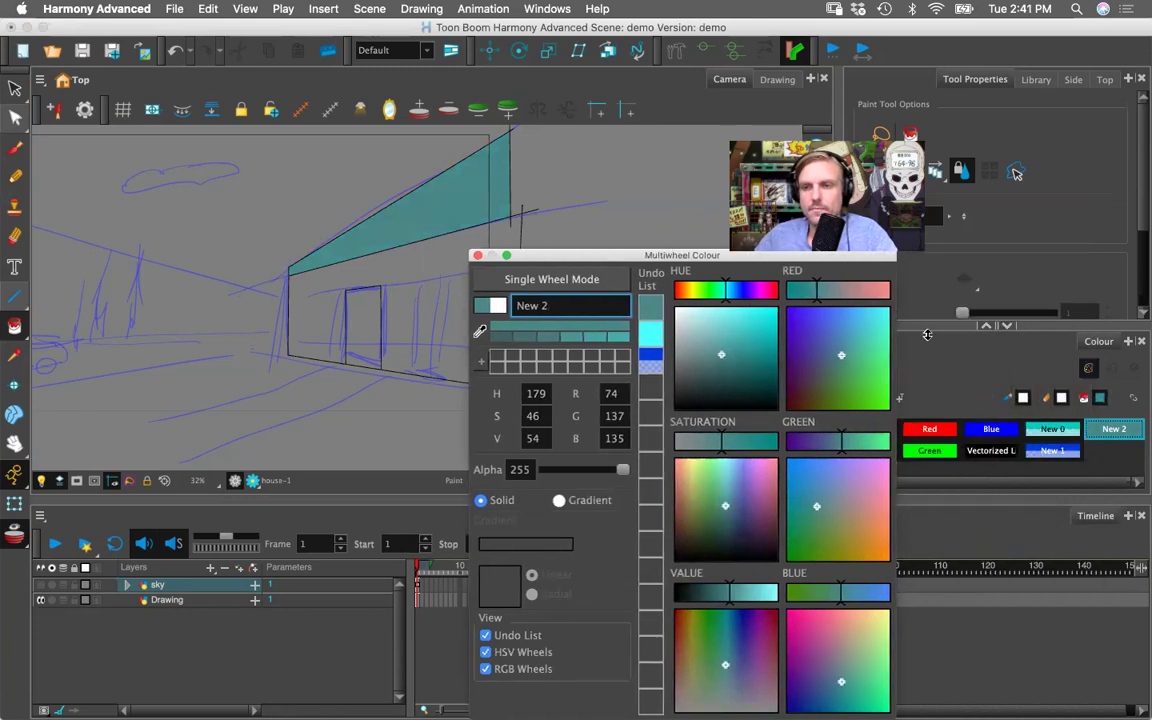
{"action": "left_click_drag", "start_coordinate": [701, 256], "coordinate": [588, 258]}
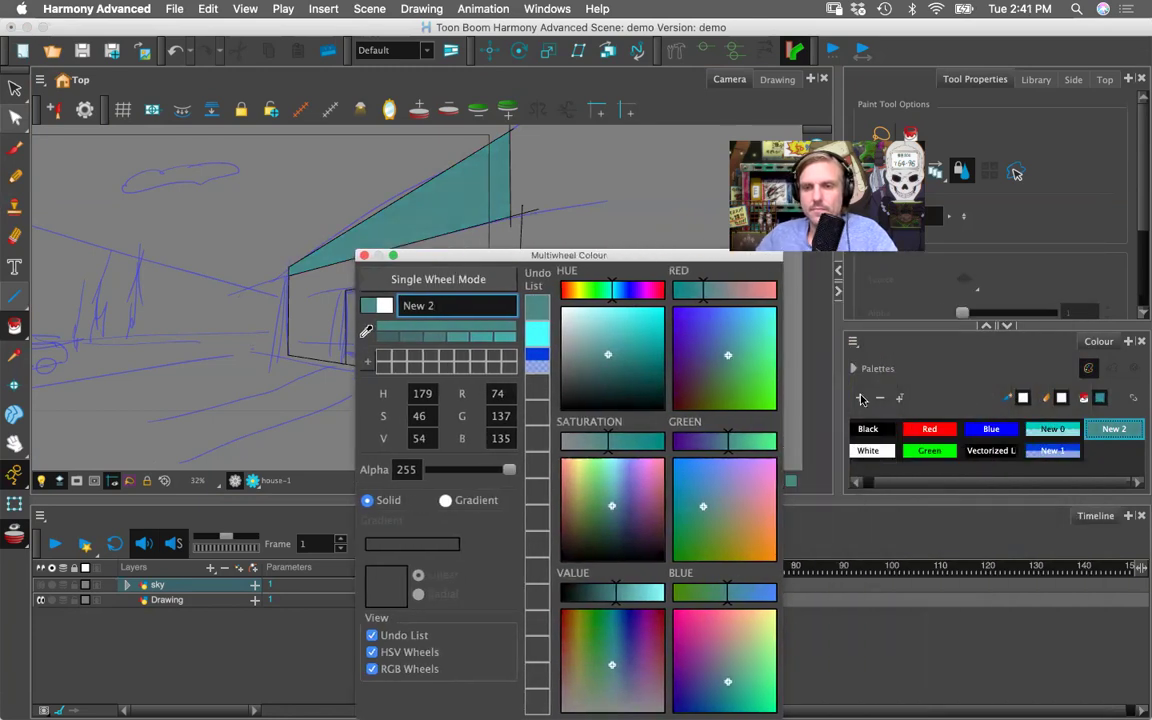
{"action": "left_click", "coordinate": [859, 398]}
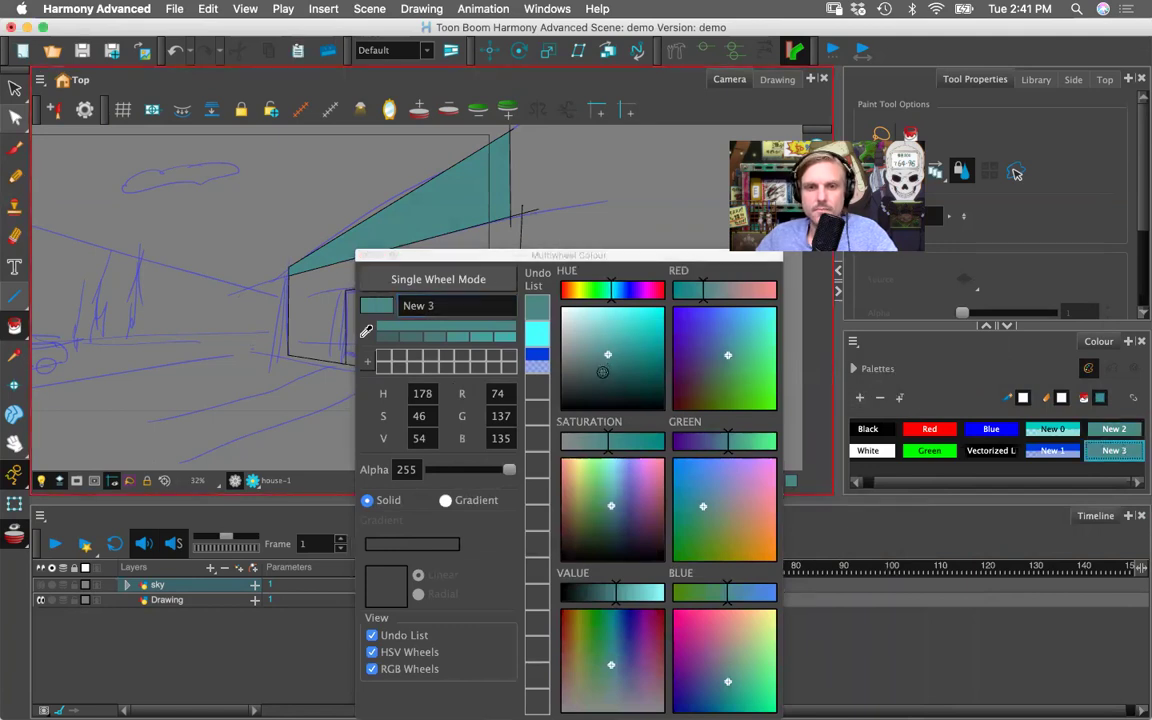
{"action": "left_click", "coordinate": [604, 373]}
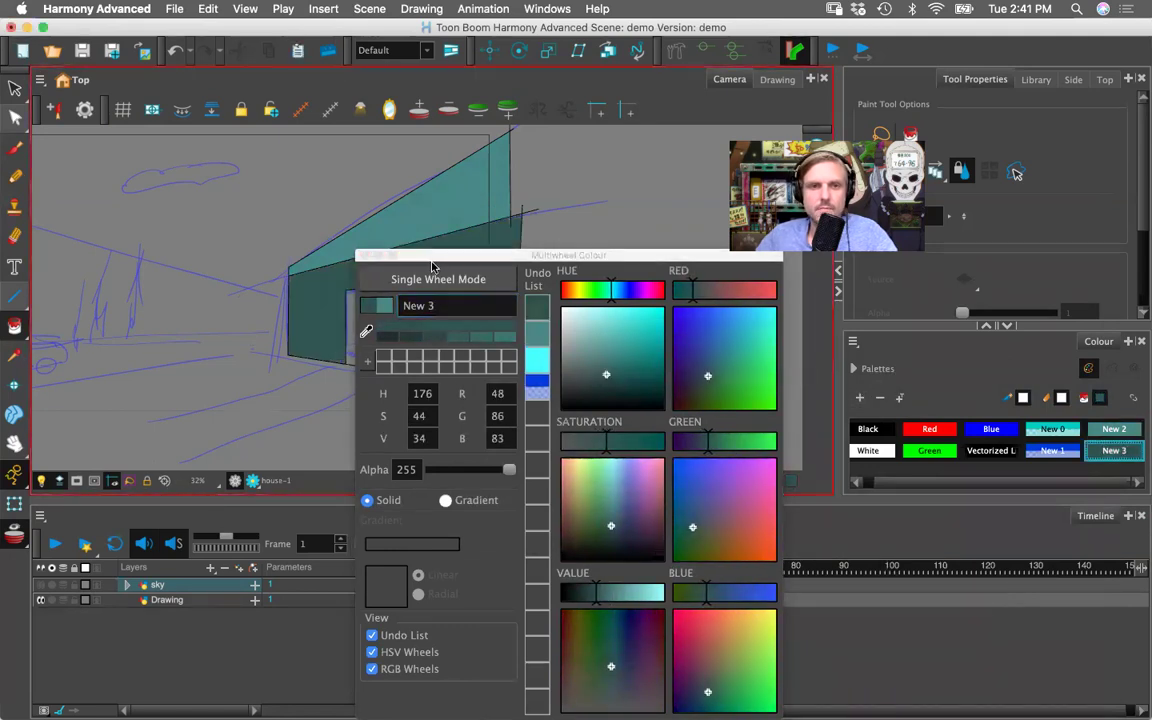
- Add another colour swatch, set it to dark olive RGB 48, 54, 38, and fill the doorway with it
{"action": "left_click_drag", "start_coordinate": [431, 258], "coordinate": [585, 256]}
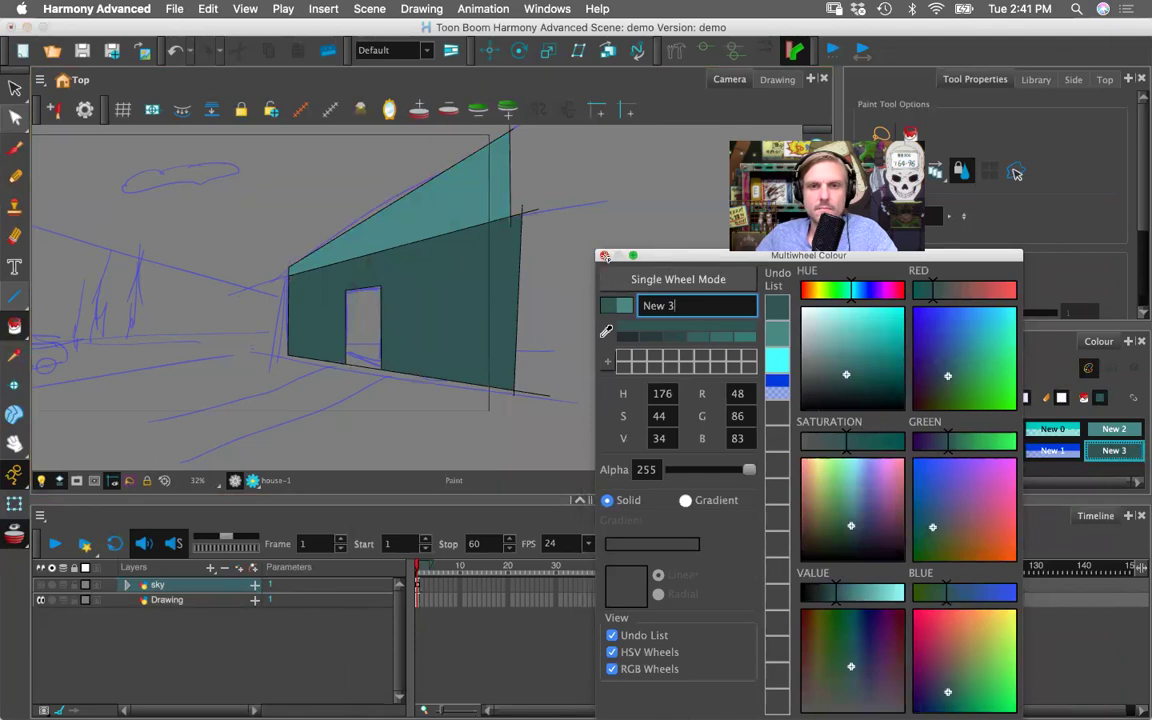
{"action": "left_click", "coordinate": [604, 257]}
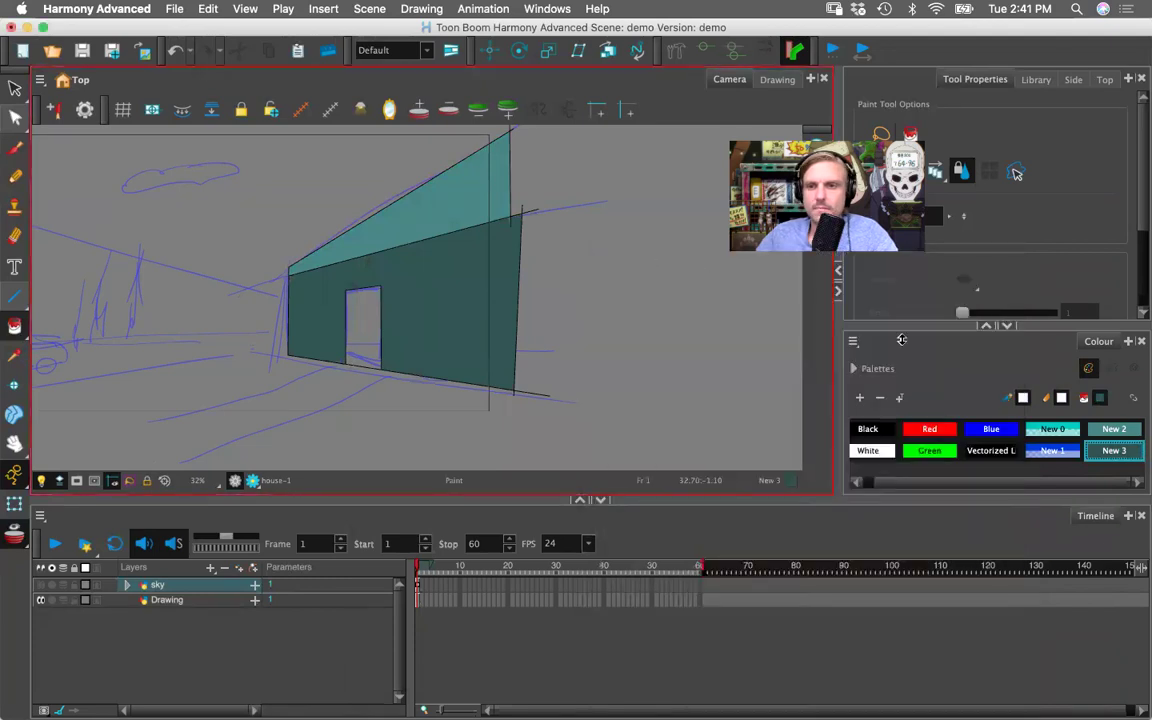
{"action": "left_click", "coordinate": [860, 399]}
{"action": "right_click", "coordinate": [1107, 430]}
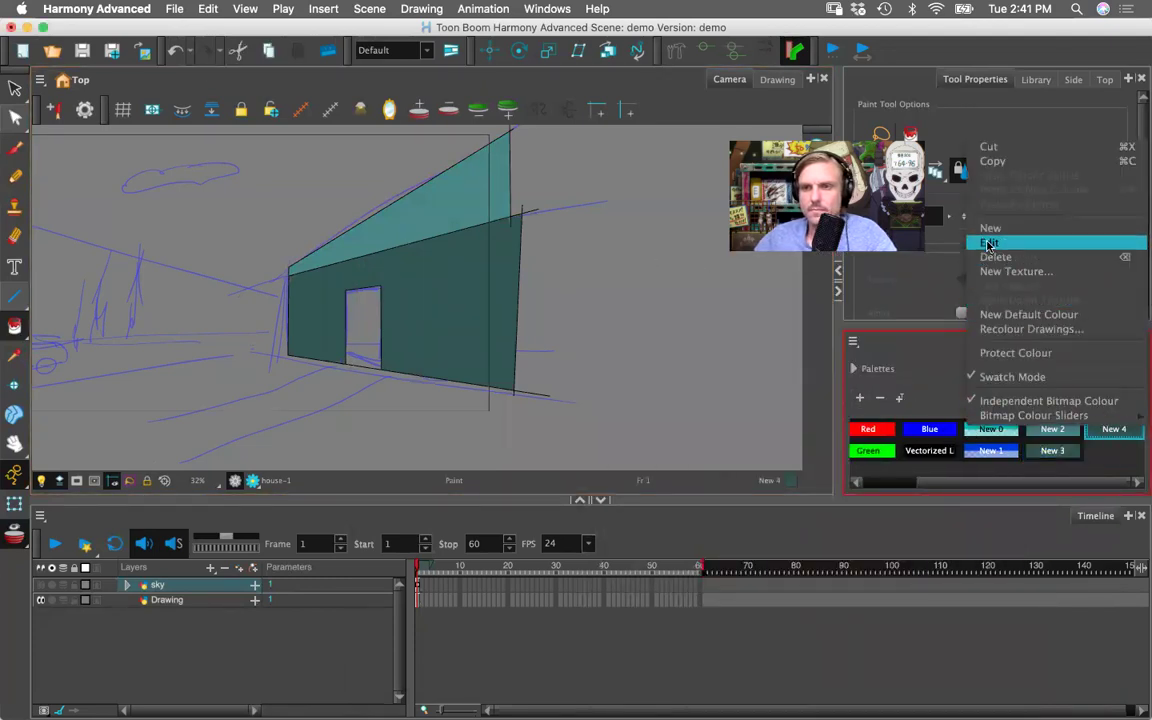
{"action": "left_click", "coordinate": [980, 247]}
{"action": "left_click_drag", "start_coordinate": [975, 372], "coordinate": [935, 394]}
{"action": "left_click", "coordinate": [377, 338]}
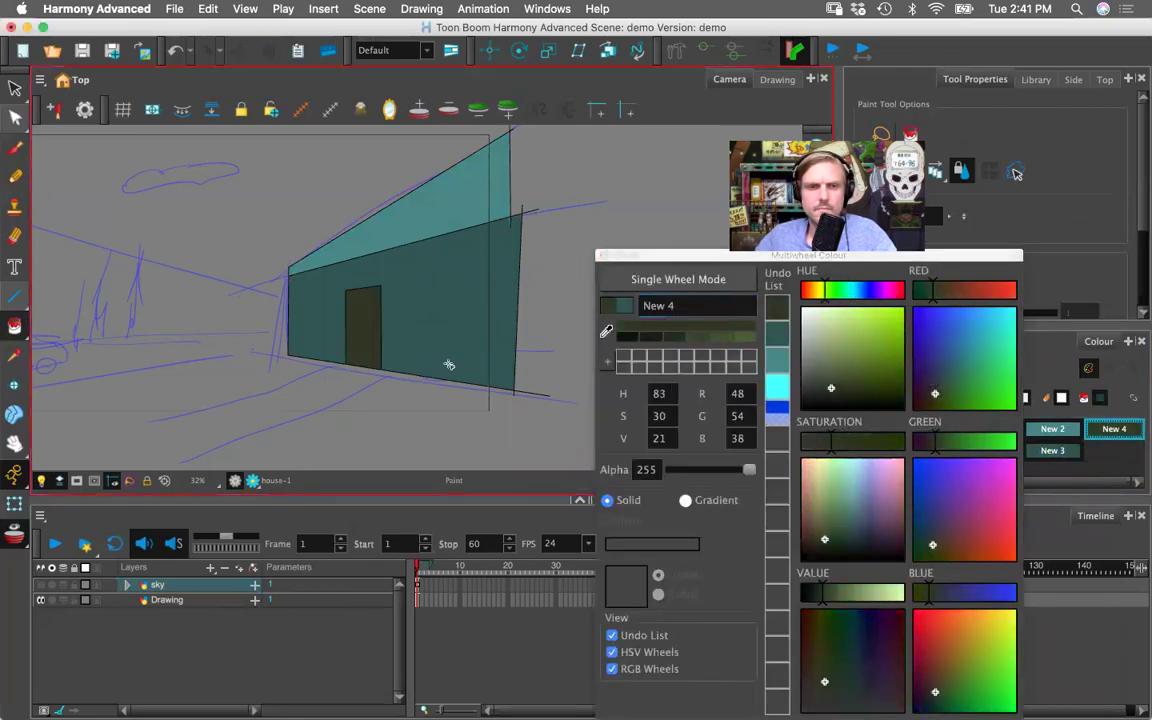
{"action": "left_click", "coordinate": [604, 255]}
- Draw two straight black siding lines across the wall just below the eave, following its perspective, with the Line tool
{"action": "key", "text": "1"}
{"action": "key", "text": "2"}
{"action": "key", "text": "2"}
{"action": "key", "text": "2"}
{"action": "left_click_drag", "start_coordinate": [463, 302], "coordinate": [531, 306]}
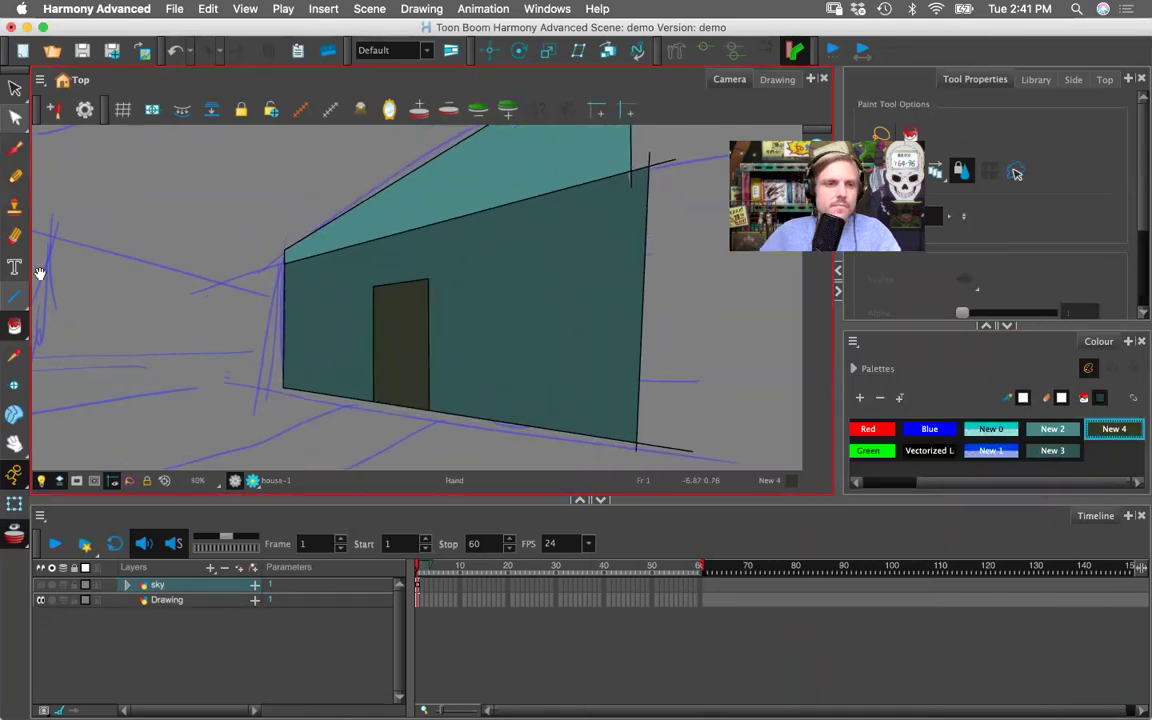
{"action": "left_click", "coordinate": [14, 296]}
{"action": "left_click", "coordinate": [879, 428]}
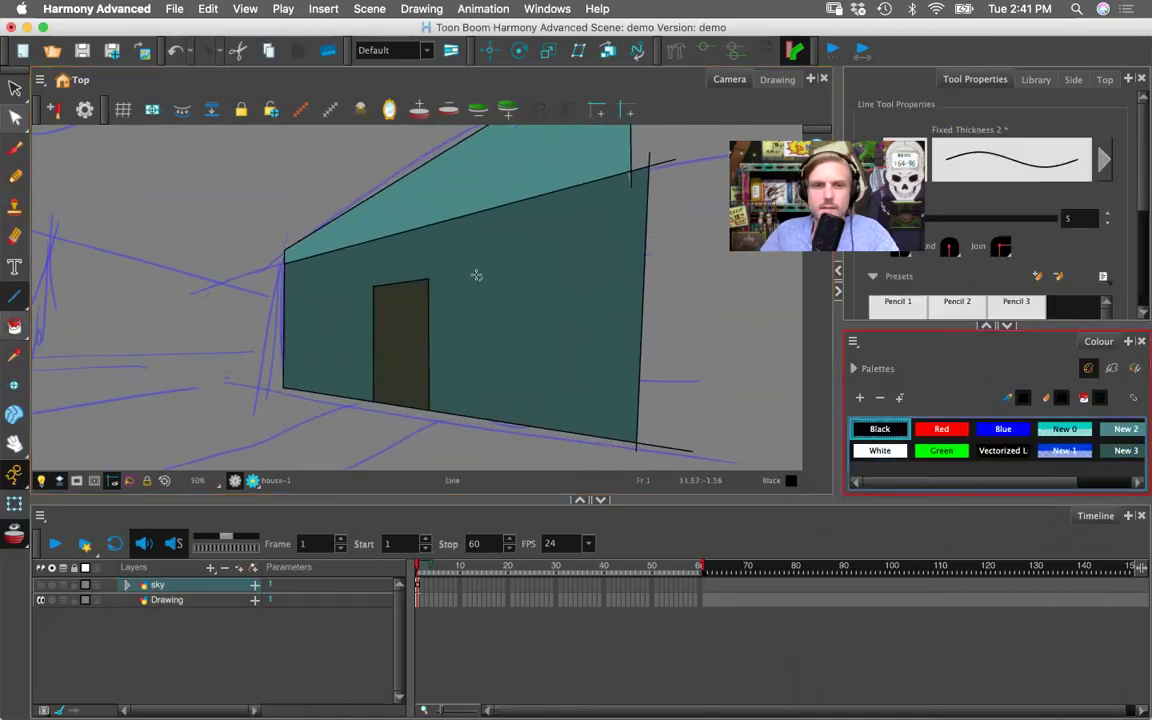
{"action": "left_click_drag", "start_coordinate": [292, 272], "coordinate": [628, 195]}
{"action": "left_click_drag", "start_coordinate": [293, 288], "coordinate": [615, 229]}
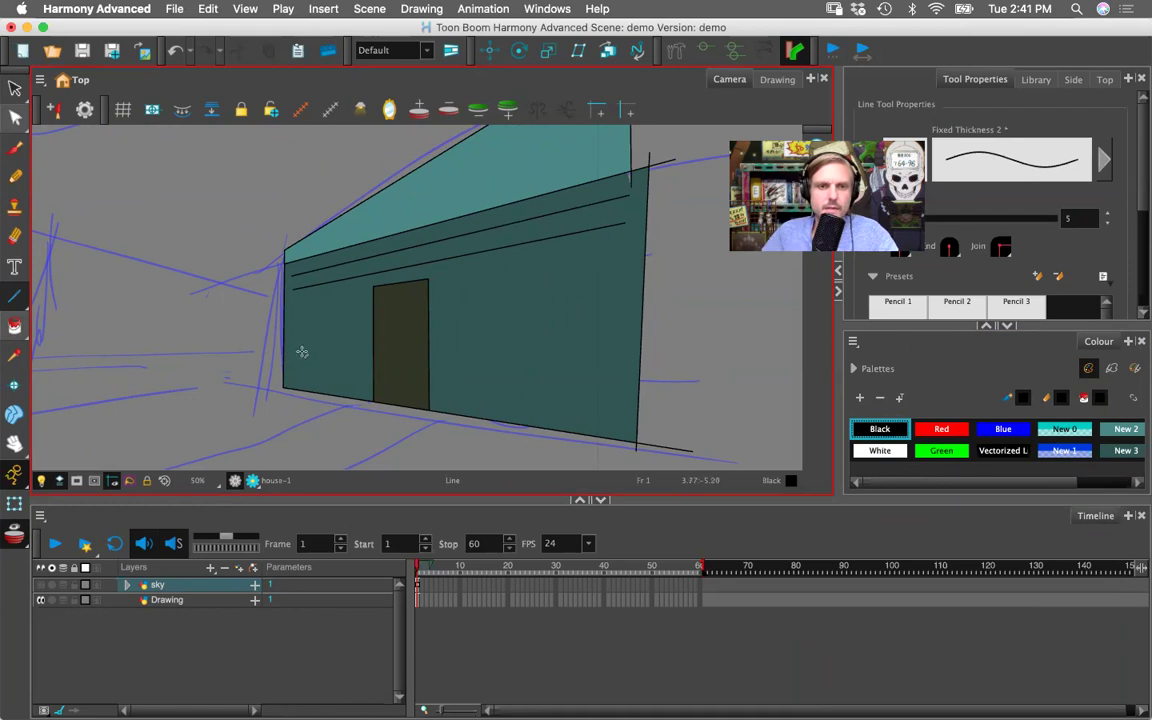
- Draw eight more black siding lines across the wall down to its base, fanning out in perspective past the far edge
{"action": "left_click_drag", "start_coordinate": [292, 376], "coordinate": [665, 425]}
{"action": "left_click_drag", "start_coordinate": [292, 330], "coordinate": [657, 313]}
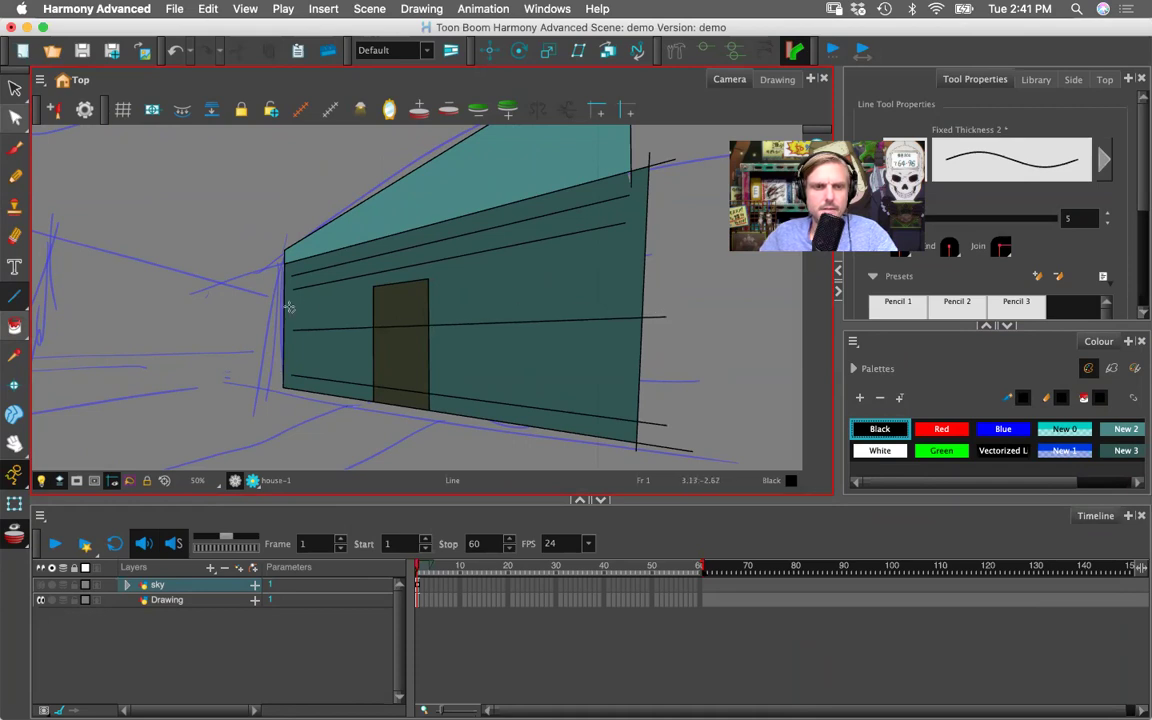
{"action": "left_click_drag", "start_coordinate": [292, 290], "coordinate": [665, 268]}
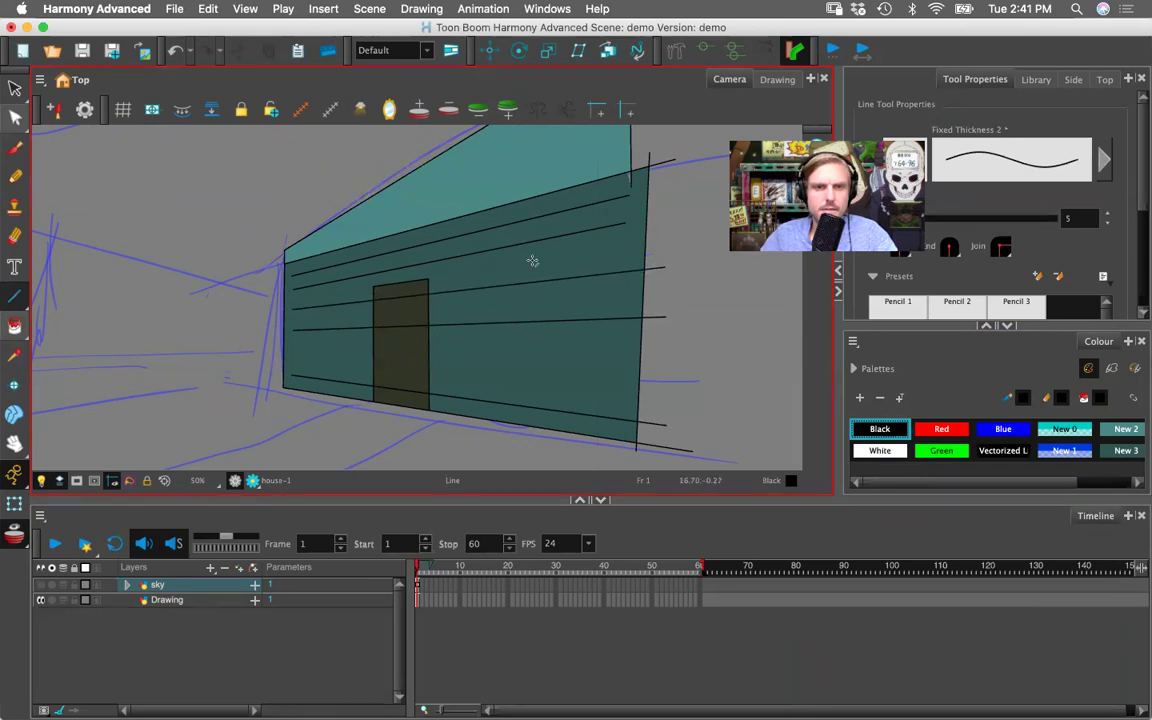
{"action": "left_click_drag", "start_coordinate": [293, 290], "coordinate": [661, 243]}
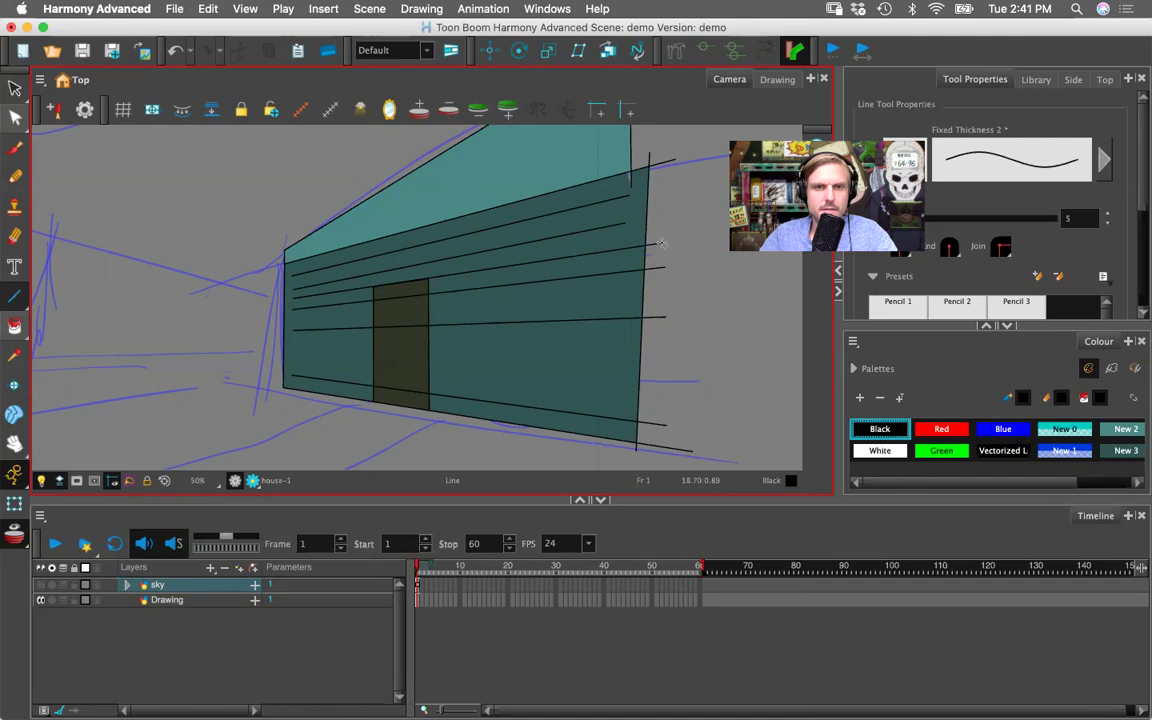
{"action": "left_click_drag", "start_coordinate": [296, 320], "coordinate": [678, 292]}
{"action": "left_click_drag", "start_coordinate": [353, 347], "coordinate": [693, 371]}
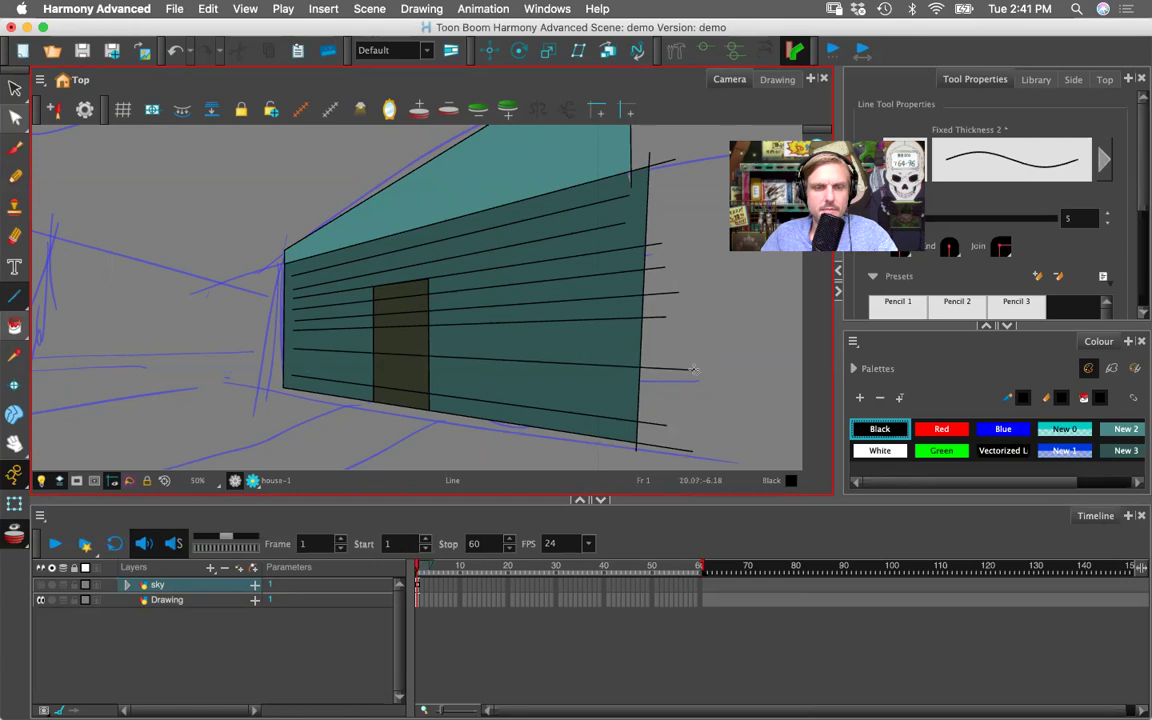
{"action": "left_click_drag", "start_coordinate": [294, 340], "coordinate": [668, 343]}
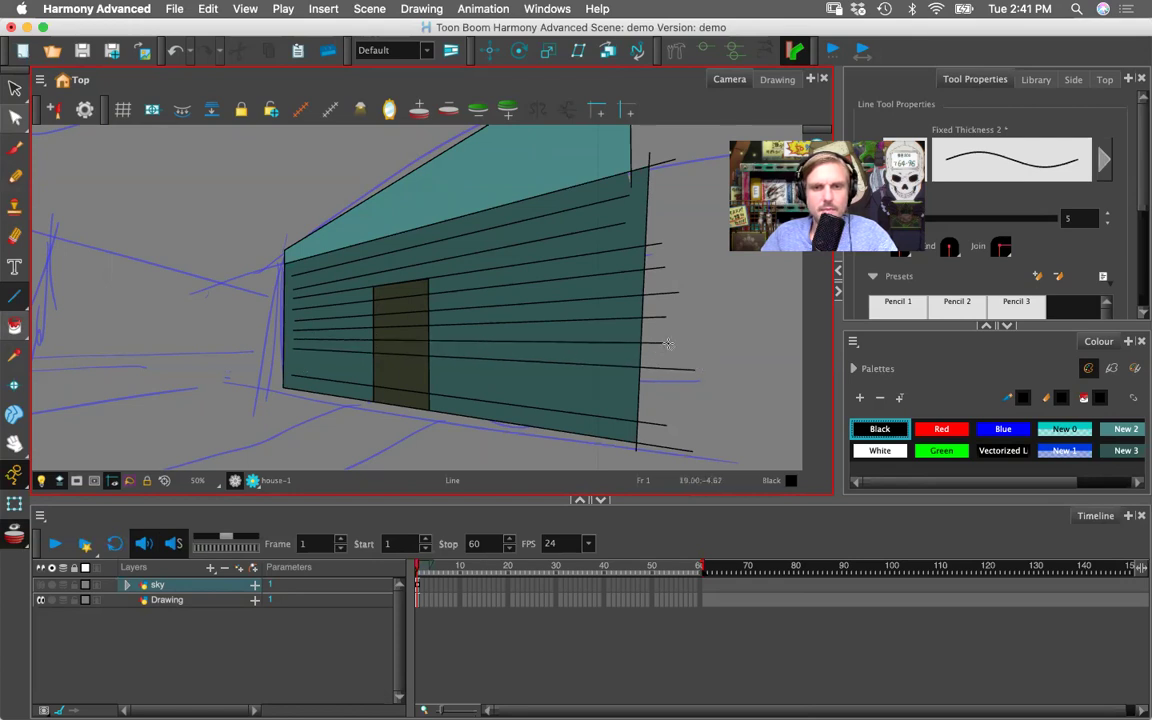
{"action": "left_click_drag", "start_coordinate": [294, 361], "coordinate": [672, 398]}
- Extend the near ends of the top three siding lines to the wall's corner edge with the Contour Editor
{"action": "key", "text": "1"}
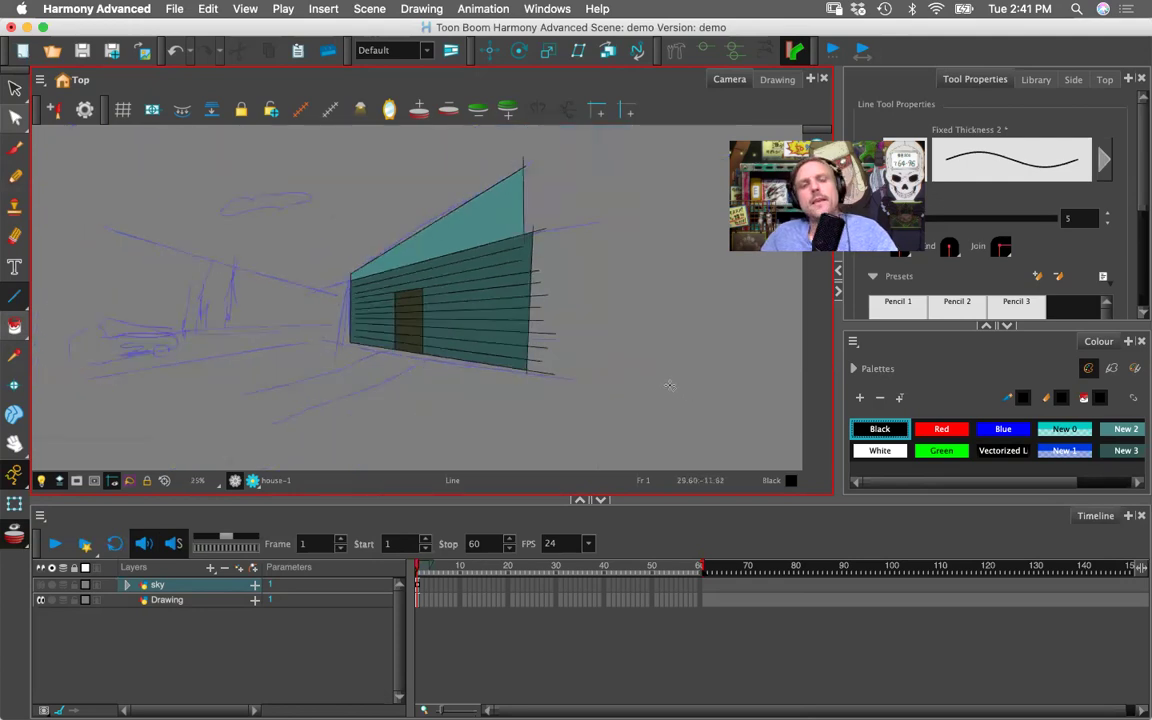
{"action": "key", "text": "2"}
{"action": "key", "text": "2"}
{"action": "left_click_drag", "start_coordinate": [473, 399], "coordinate": [568, 410]}
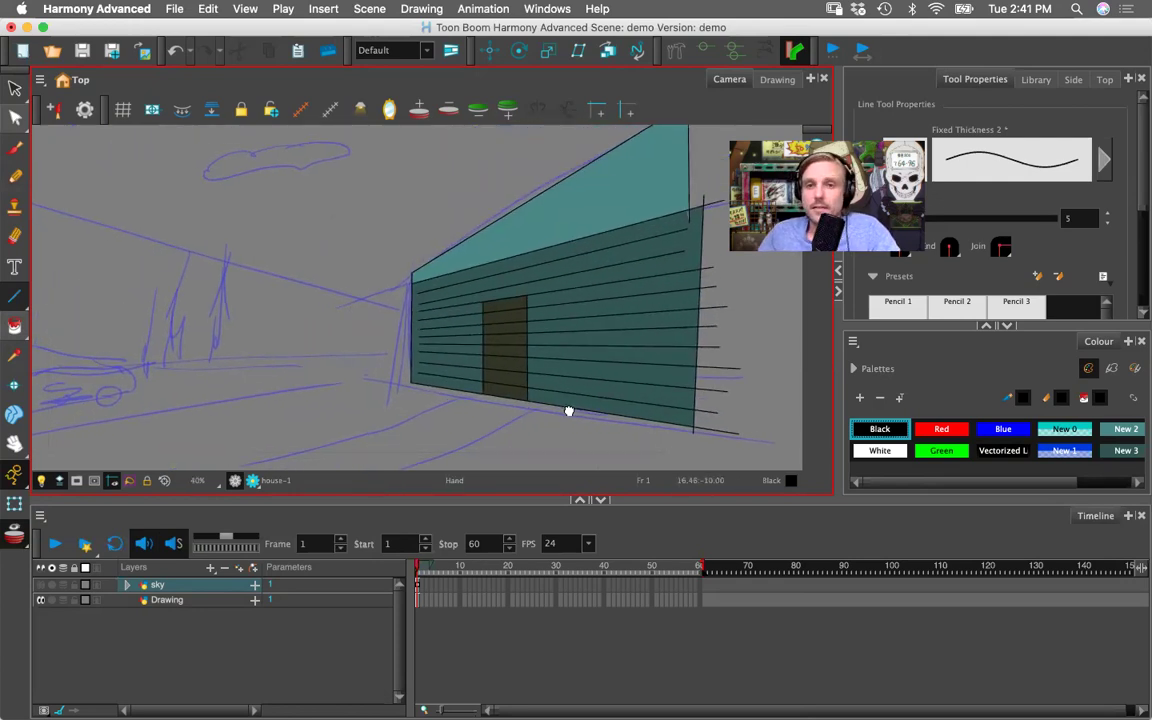
{"action": "key", "text": "2"}
{"action": "key", "text": "2"}
{"action": "key", "text": "2"}
{"action": "key", "text": "2"}
{"action": "key", "text": "2"}
{"action": "key", "text": "2"}
{"action": "key", "text": "2"}
{"action": "key", "text": "2"}
{"action": "key", "text": "2"}
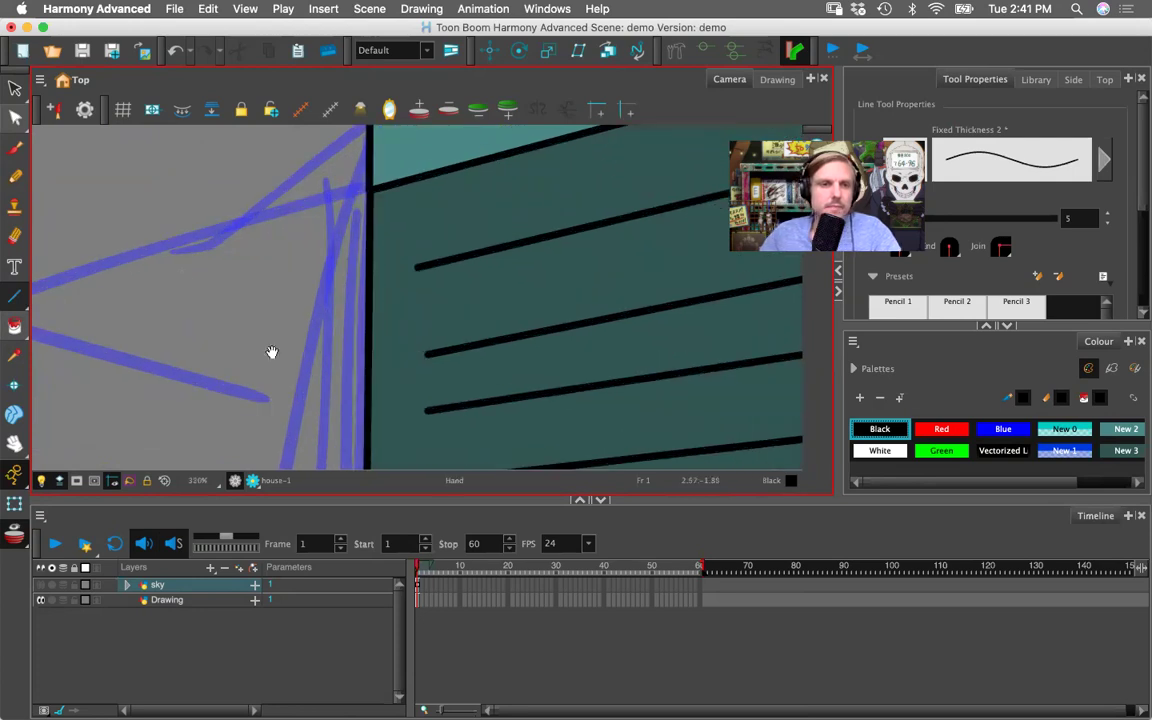
{"action": "left_click", "coordinate": [14, 117]}
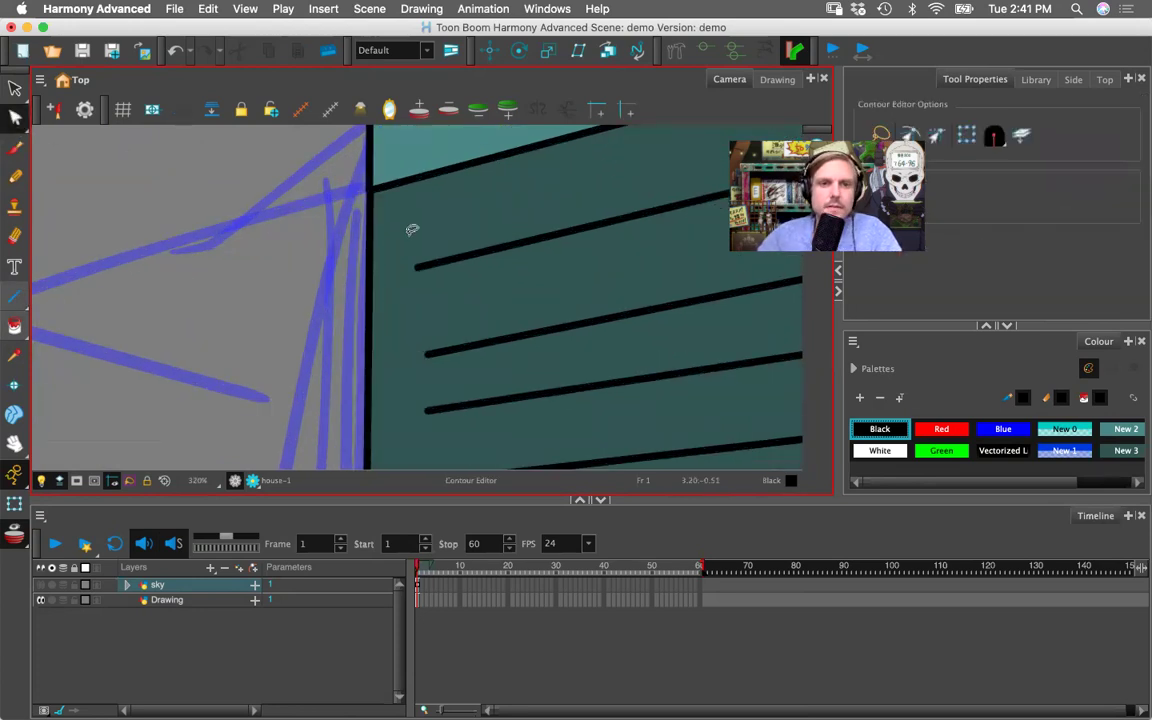
{"action": "left_click", "coordinate": [416, 267]}
{"action": "left_click_drag", "start_coordinate": [416, 267], "coordinate": [366, 270]}
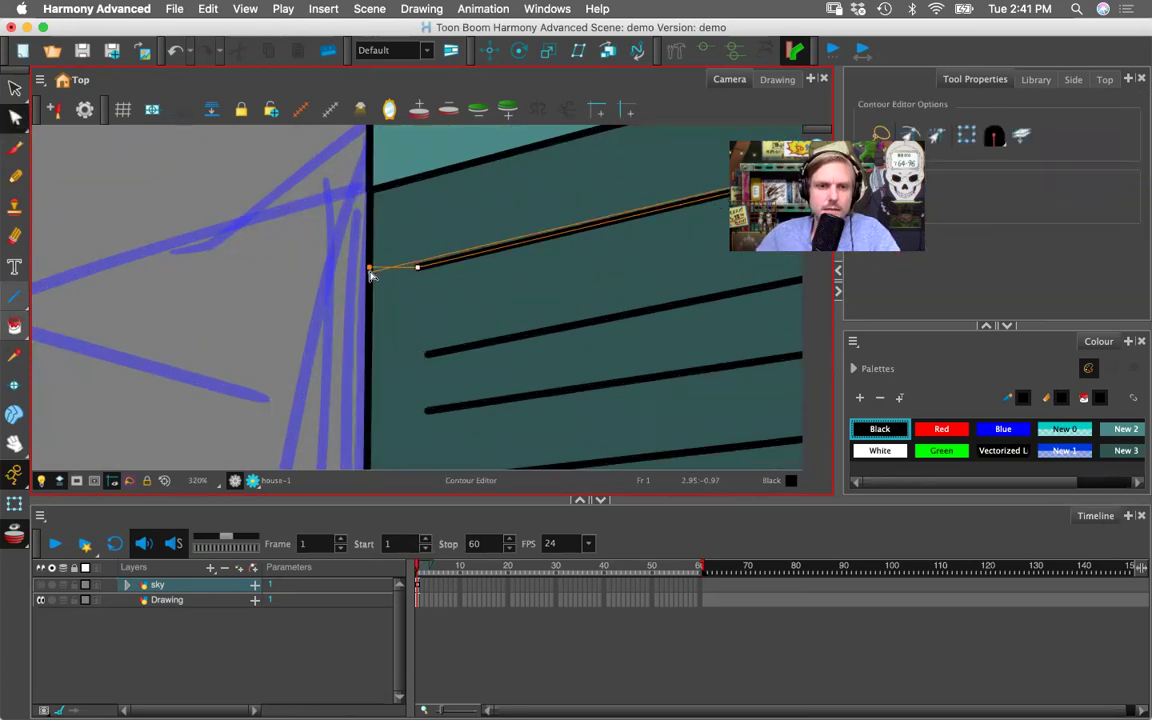
{"action": "left_click", "coordinate": [429, 357]}
{"action": "left_click_drag", "start_coordinate": [429, 357], "coordinate": [370, 351]}
{"action": "left_click_drag", "start_coordinate": [429, 411], "coordinate": [370, 424]}
- Extend the near ends of the fourth and fifth siding lines to the wall's corner edge
{"action": "key", "text": "1"}
{"action": "key", "text": "space"}
{"action": "key", "text": "2"}
{"action": "mouse_move", "coordinate": [460, 440]}
{"action": "left_mouse_down"}
{"action": "mouse_move", "coordinate": [487, 361]}
{"action": "mouse_move", "coordinate": [386, 373]}
{"action": "left_mouse_up"}
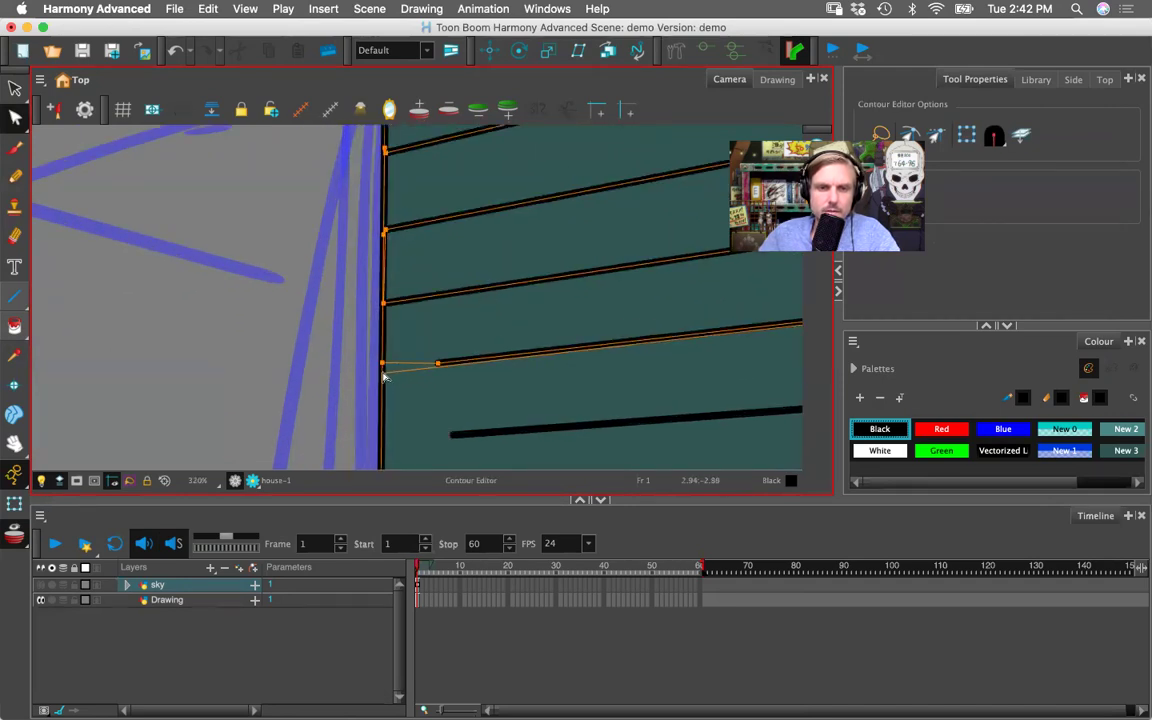
{"action": "left_click", "coordinate": [449, 438]}
{"action": "left_click_drag", "start_coordinate": [455, 437], "coordinate": [384, 439]}
- Pull the near ends of the sixth, seventh and eighth siding lines out to the wall's corner edge
{"action": "key", "text": "space"}
{"action": "left_click_drag", "start_coordinate": [440, 357], "coordinate": [474, 154]}
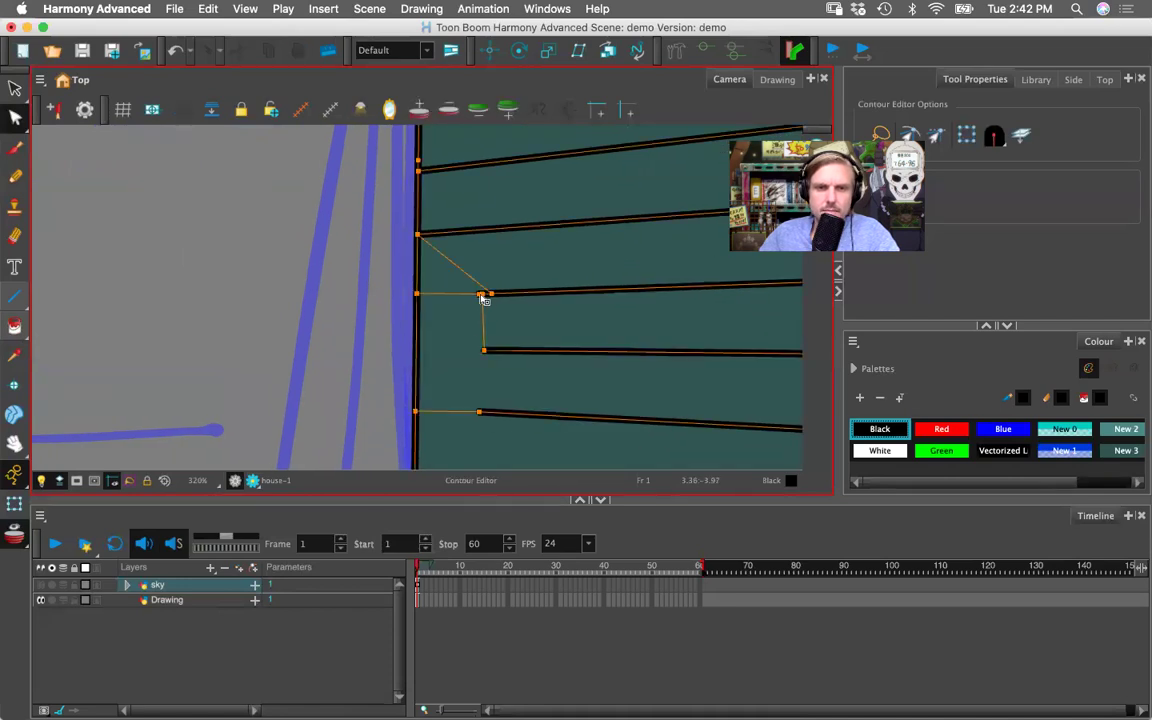
{"action": "left_click_drag", "start_coordinate": [420, 300], "coordinate": [418, 297]}
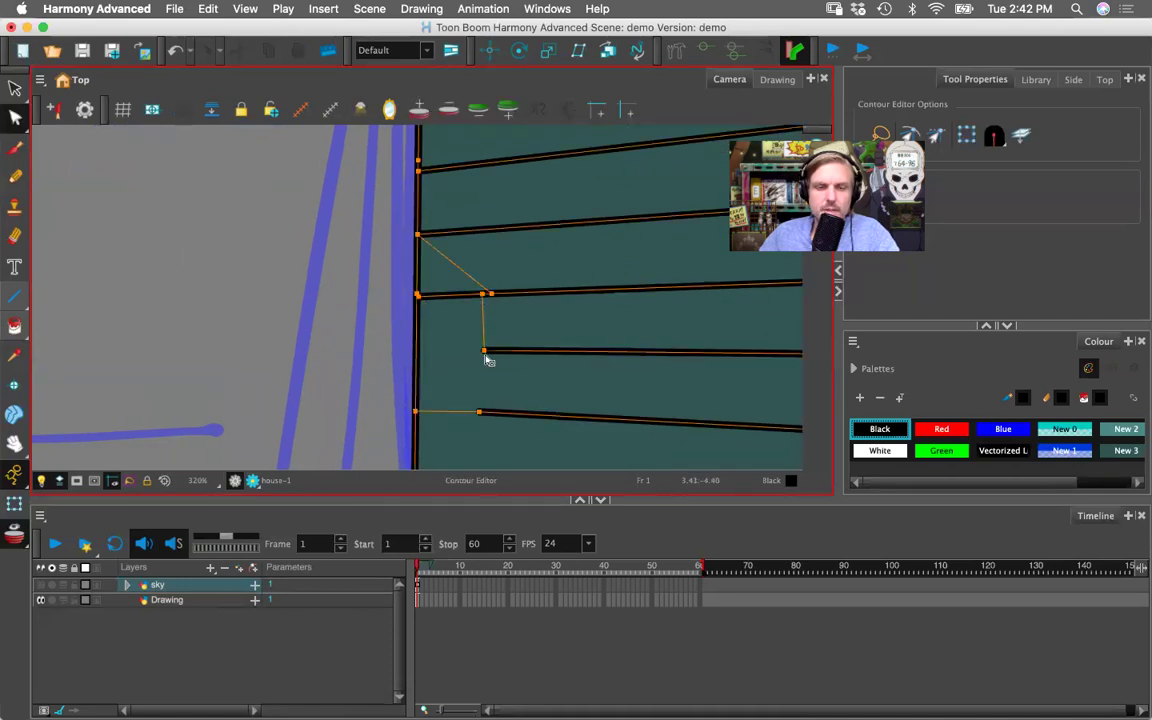
{"action": "left_click_drag", "start_coordinate": [485, 354], "coordinate": [418, 356]}
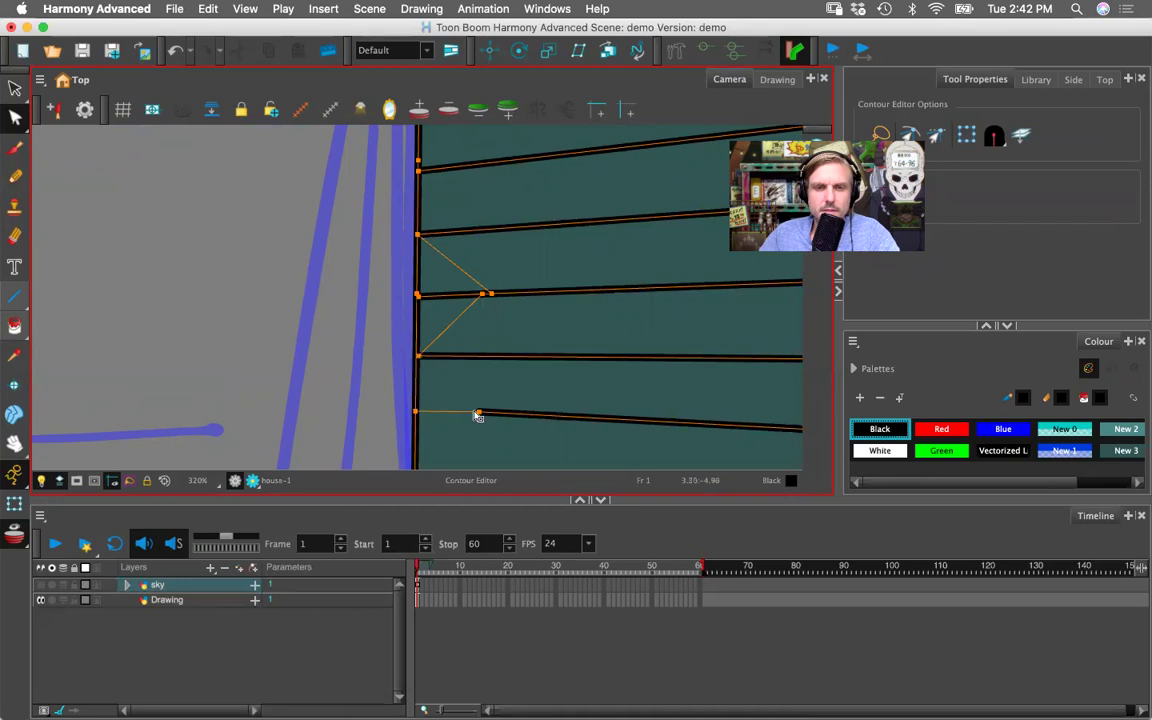
{"action": "left_click_drag", "start_coordinate": [481, 416], "coordinate": [418, 413]}
- Extend the near ends of the two lowest siding lines to the wall's corner edge
{"action": "left_click_drag", "start_coordinate": [494, 402], "coordinate": [441, 219]}
{"action": "left_click_drag", "start_coordinate": [436, 311], "coordinate": [367, 310]}
{"action": "left_click_drag", "start_coordinate": [420, 391], "coordinate": [367, 388]}
- Extend the far ends of the two uppermost siding lines past the wall's far edge
{"action": "key", "text": "space"}
{"action": "mouse_move", "coordinate": [422, 429]}
{"action": "left_mouse_down"}
{"action": "mouse_move", "coordinate": [432, 306]}
{"action": "mouse_move", "coordinate": [388, 412]}
{"action": "left_mouse_up"}
{"action": "scroll", "coordinate": [388, 412], "scroll_direction": "down", "scroll_amount": 8}
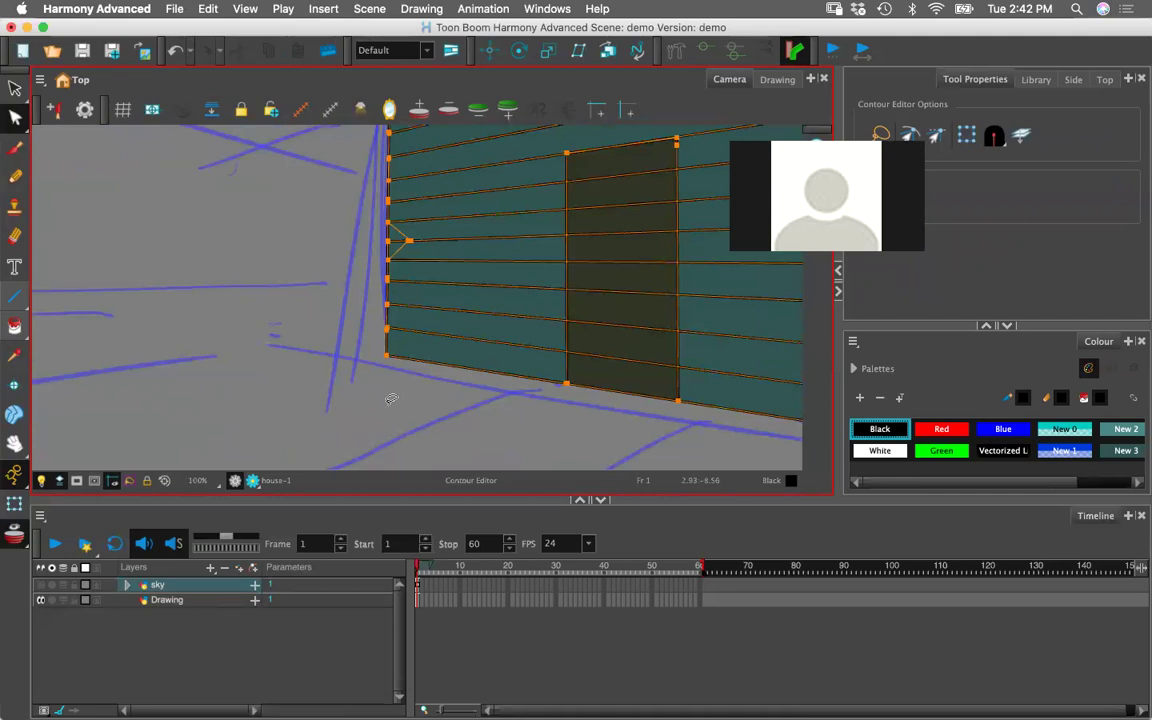
{"action": "key", "text": "space"}
{"action": "left_click_drag", "start_coordinate": [545, 327], "coordinate": [244, 458]}
{"action": "left_click_drag", "start_coordinate": [405, 412], "coordinate": [332, 419]}
{"action": "left_click_drag", "start_coordinate": [459, 284], "coordinate": [375, 375]}
{"action": "key", "text": "2"}
{"action": "key", "text": "2"}
{"action": "key", "text": "2"}
{"action": "key", "text": "2"}
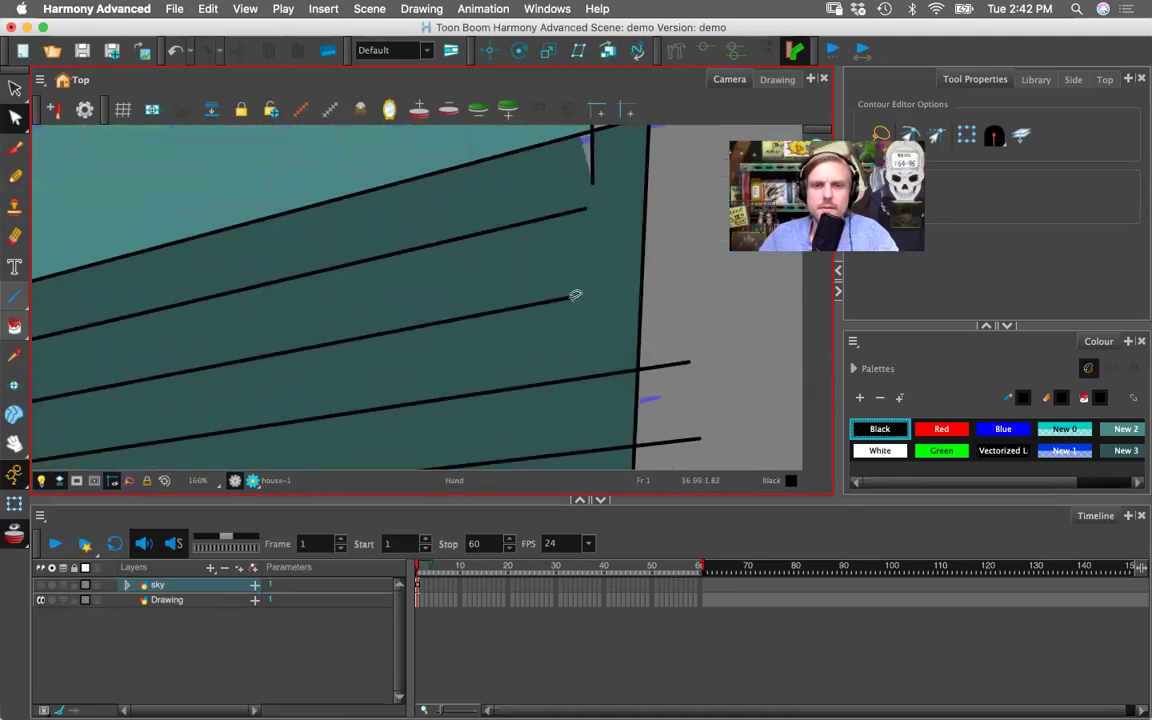
{"action": "left_click_drag", "start_coordinate": [612, 298], "coordinate": [721, 277]}
{"action": "left_click_drag", "start_coordinate": [625, 188], "coordinate": [716, 168]}
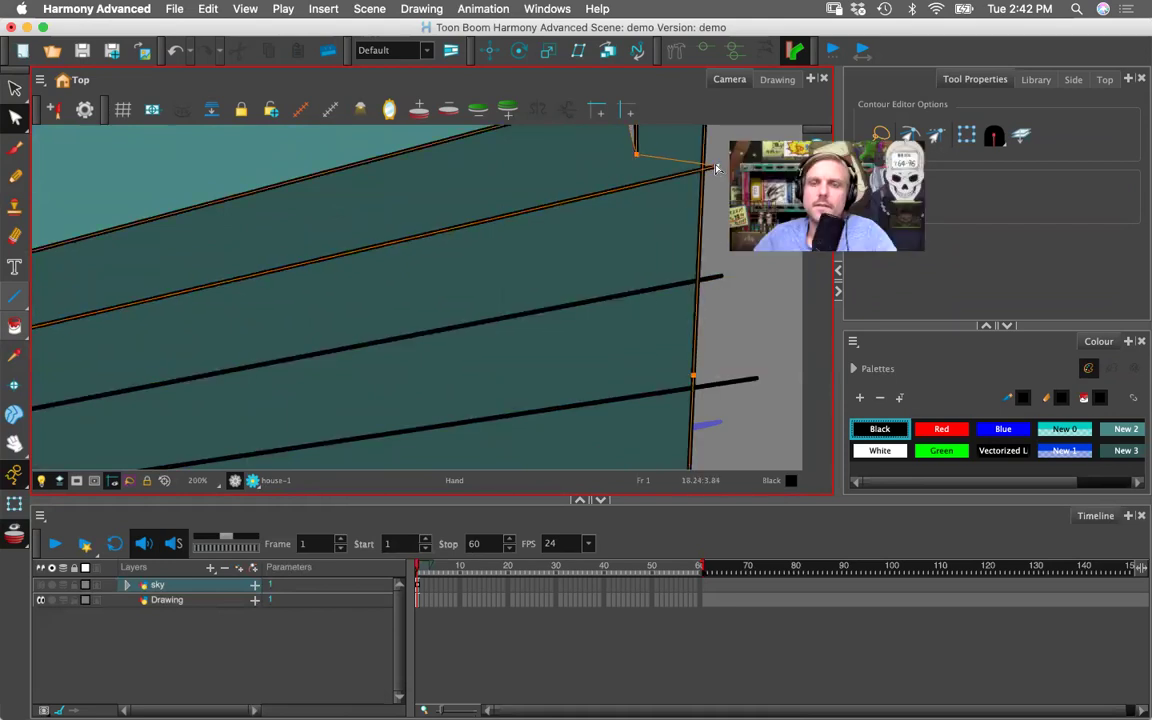
- Inspect the siding lines at both ends of the wall, the wall's near lower corner and the area around the door
{"action": "scroll", "coordinate": [716, 168], "scroll_direction": "down", "scroll_amount": 8}
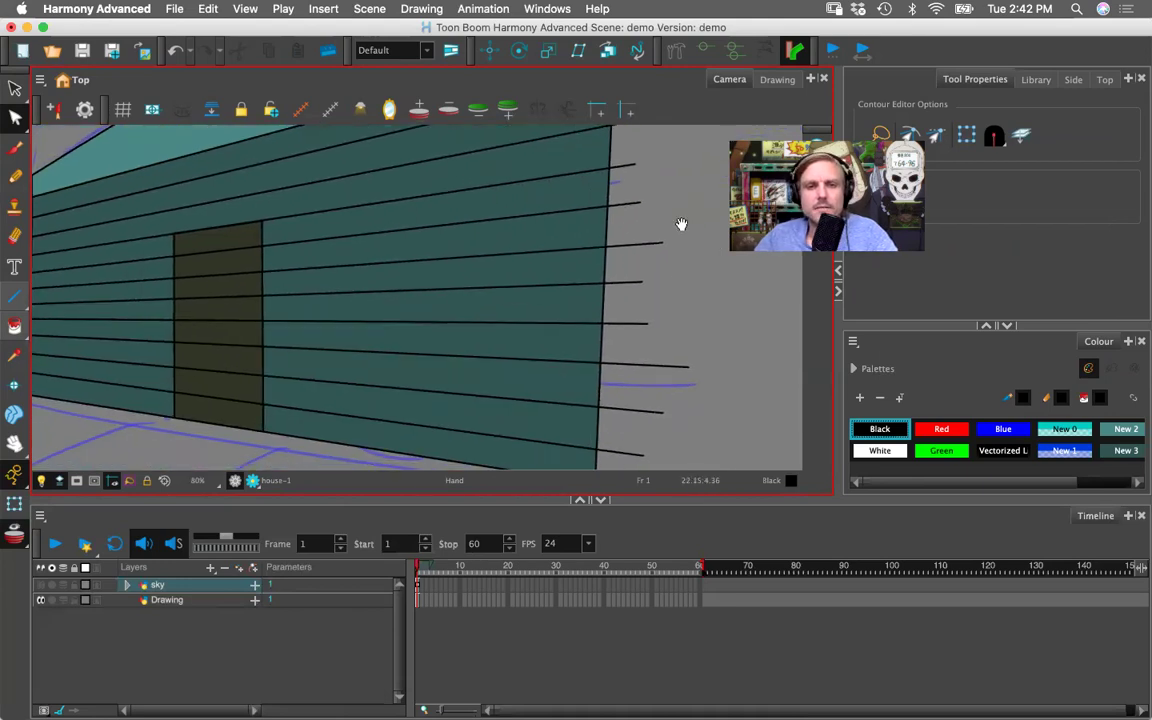
{"action": "key", "text": "space"}
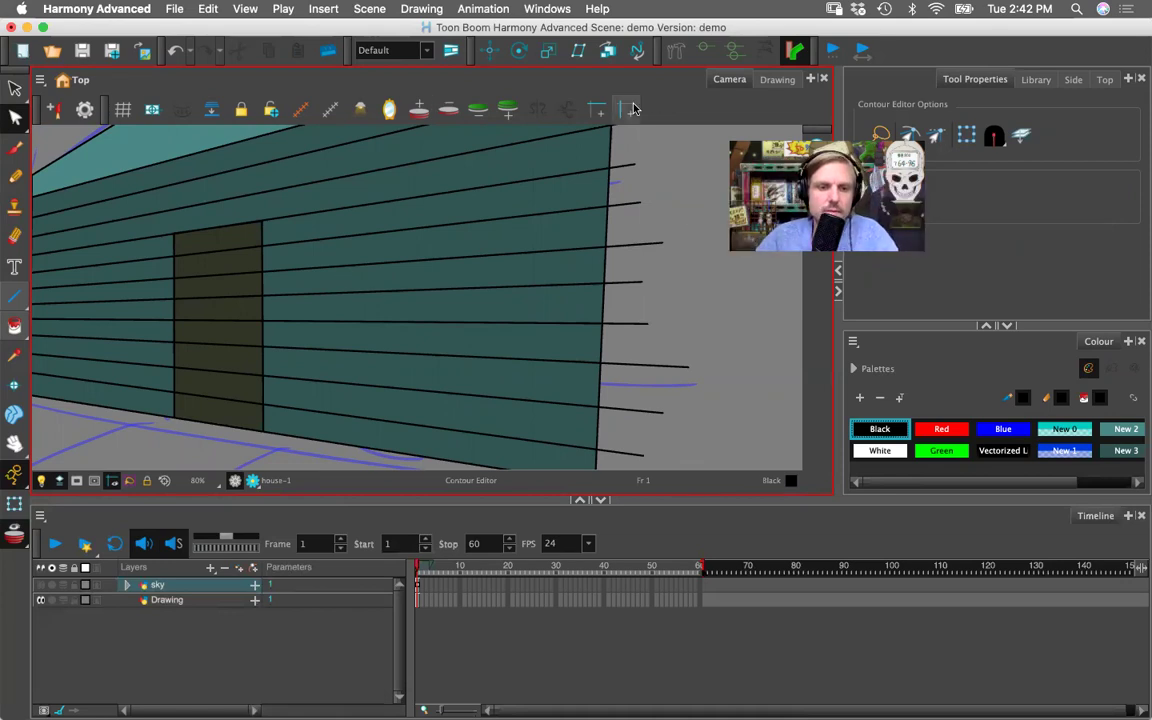
{"action": "scroll", "coordinate": [458, 314], "scroll_direction": "down", "scroll_amount": 1}
{"action": "key", "text": "space"}
{"action": "left_click_drag", "start_coordinate": [438, 336], "coordinate": [573, 352]}
{"action": "scroll", "coordinate": [594, 345], "scroll_direction": "up", "scroll_amount": 7}
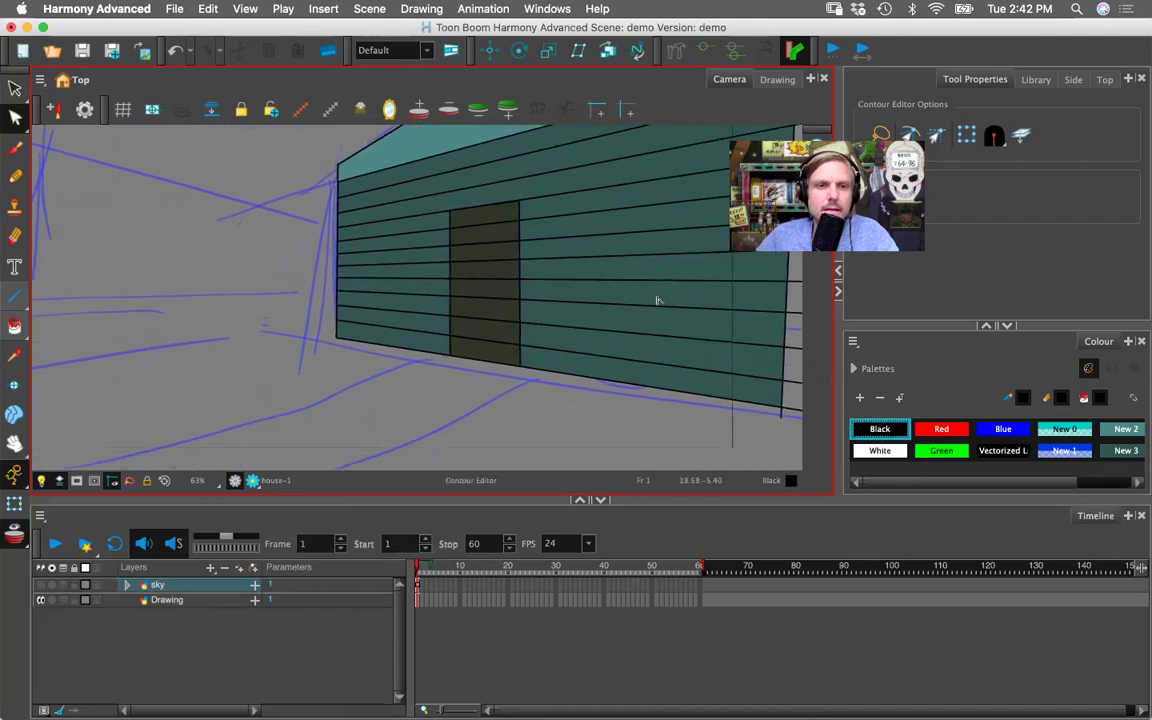
{"action": "left_click_drag", "start_coordinate": [255, 326], "coordinate": [514, 265]}
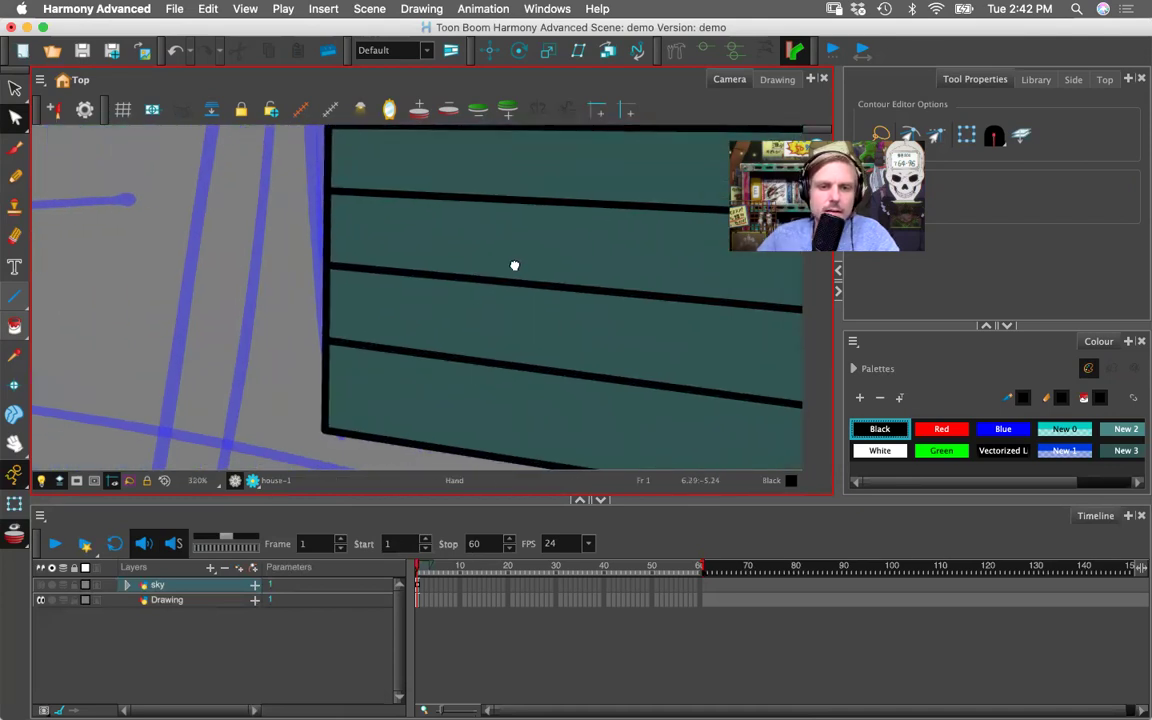
{"action": "left_click", "coordinate": [338, 414]}
{"action": "left_click_drag", "start_coordinate": [336, 414], "coordinate": [335, 397]}
{"action": "key", "text": "1"}
{"action": "left_click", "coordinate": [441, 418]}
{"action": "scroll", "coordinate": [440, 418], "scroll_direction": "down", "scroll_amount": 6}
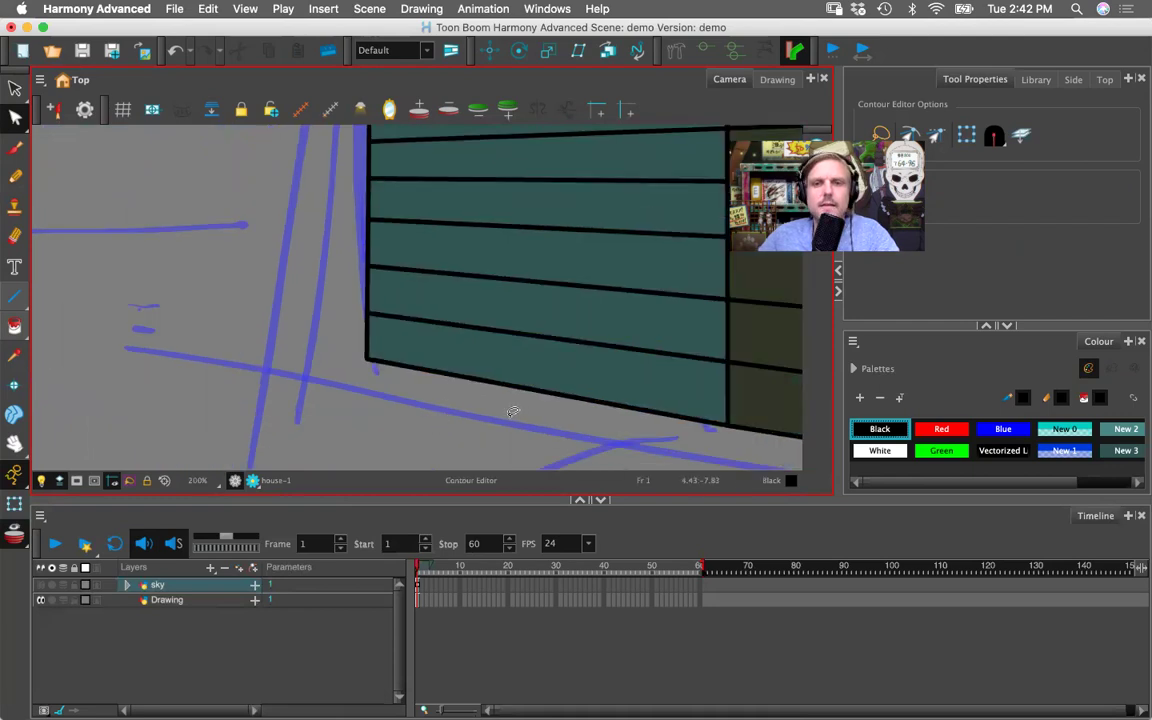
{"action": "key", "text": "2"}
{"action": "key", "text": "2"}
{"action": "key", "text": "2"}
{"action": "left_click_drag", "start_coordinate": [465, 418], "coordinate": [338, 446]}
{"action": "key", "text": "1"}
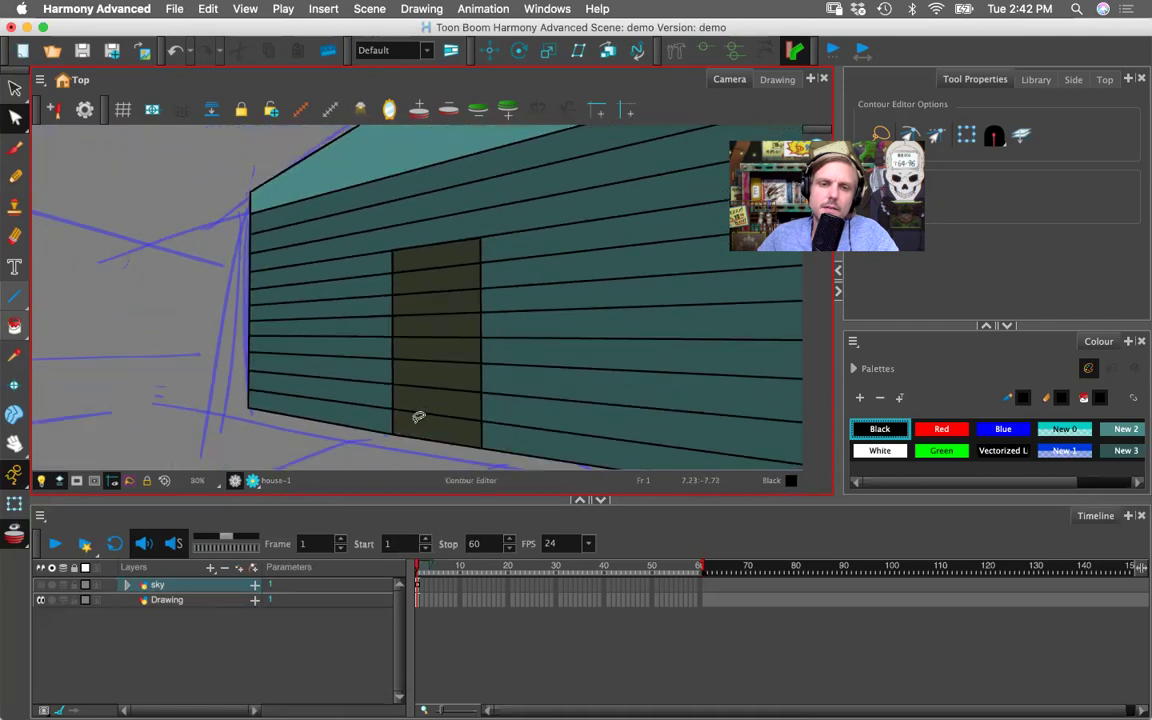
- Set up the Brush with the dark brown New 4 swatch and a maximum size of 88
{"action": "left_click", "coordinate": [14, 236]}
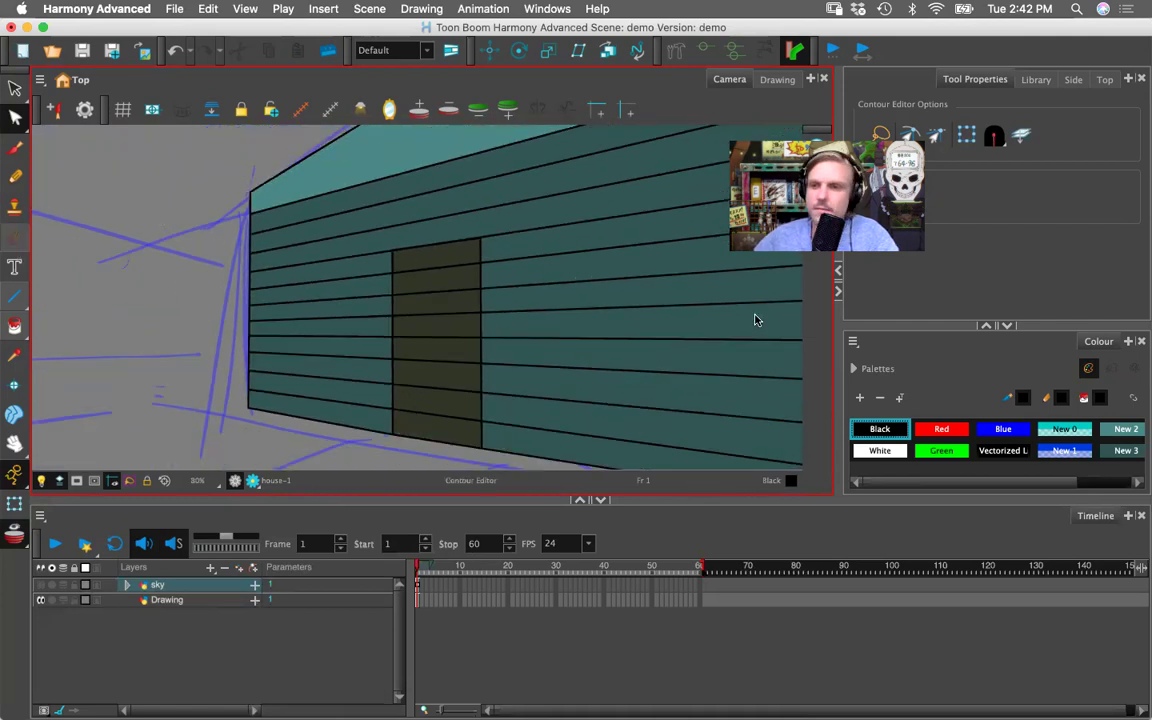
{"action": "left_click_drag", "start_coordinate": [1040, 484], "coordinate": [1131, 488]}
{"action": "left_click", "coordinate": [1108, 434]}
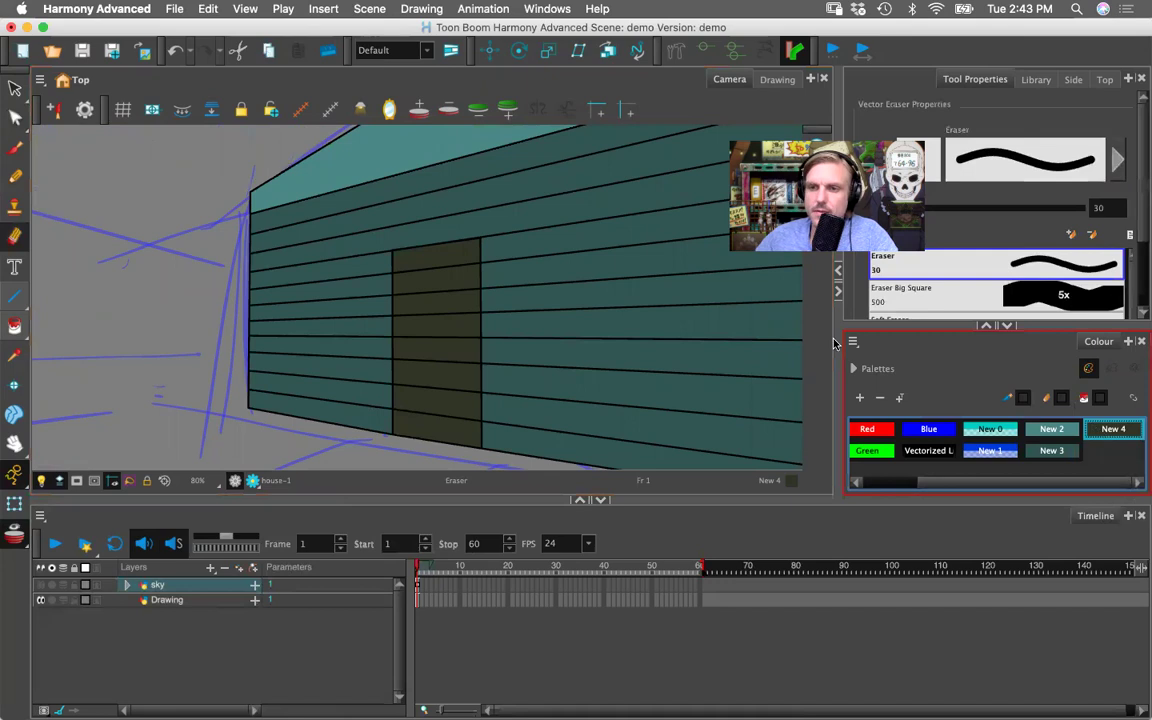
{"action": "left_click", "coordinate": [15, 150]}
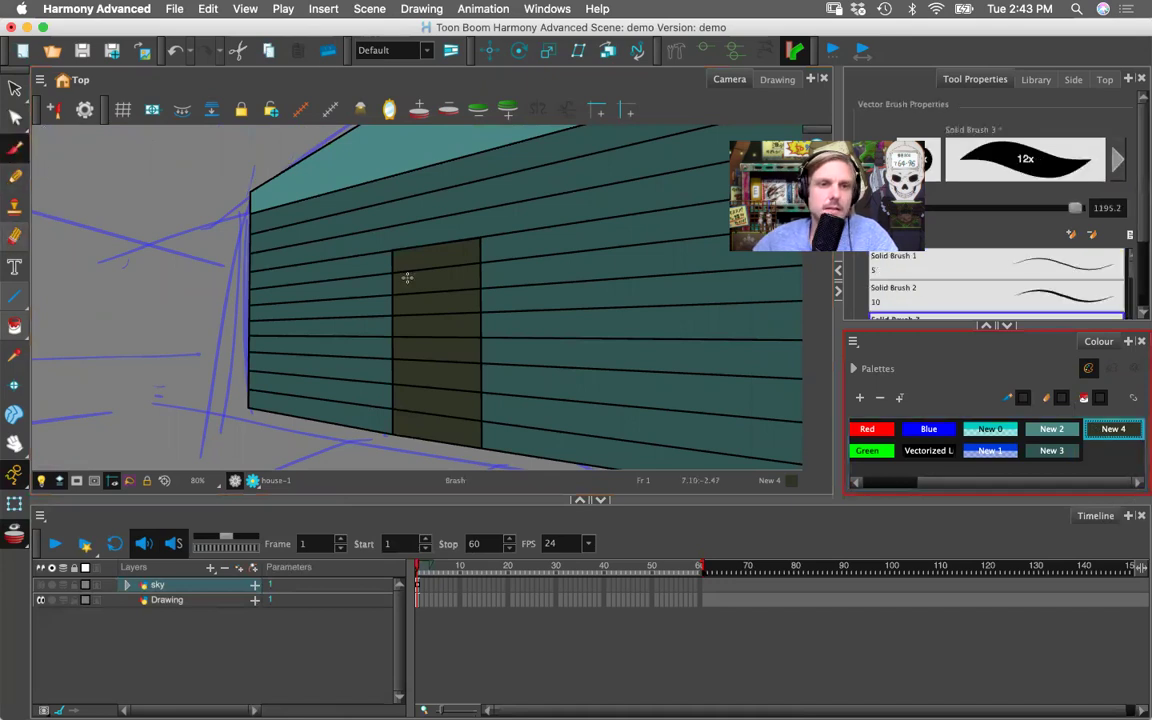
{"action": "left_click", "coordinate": [421, 267]}
{"action": "key", "text": "ctrl+z"}
{"action": "left_click_drag", "start_coordinate": [1075, 208], "coordinate": [963, 211]}
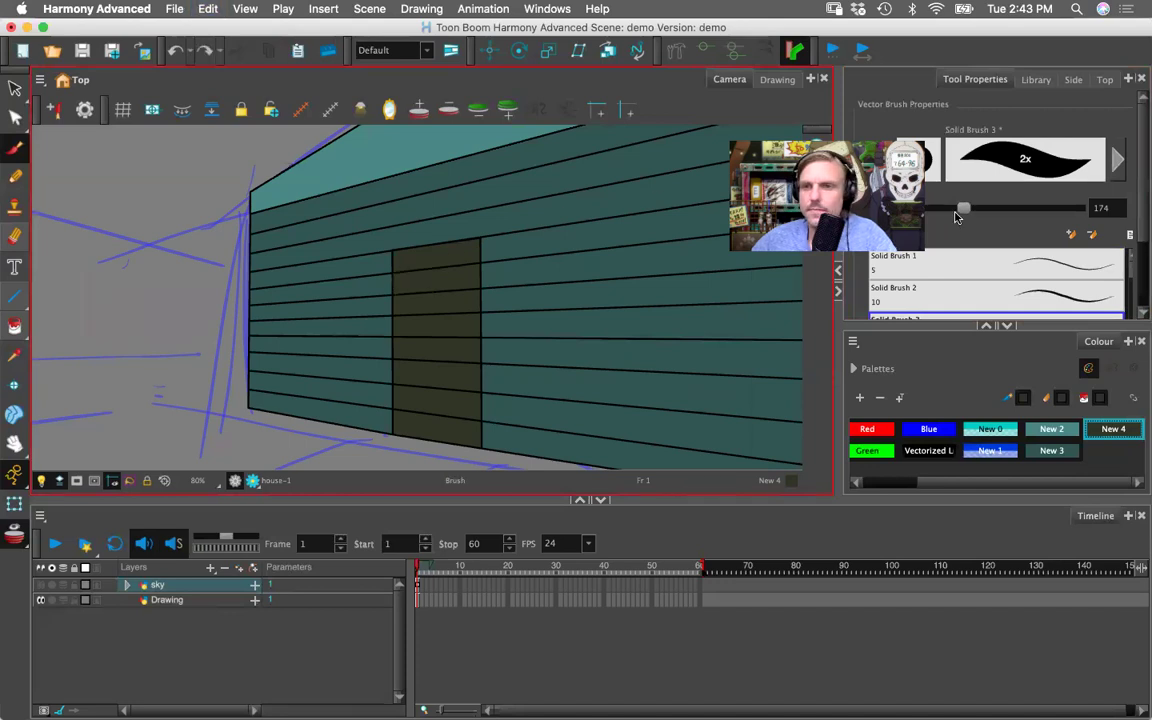
{"action": "left_click", "coordinate": [920, 209]}
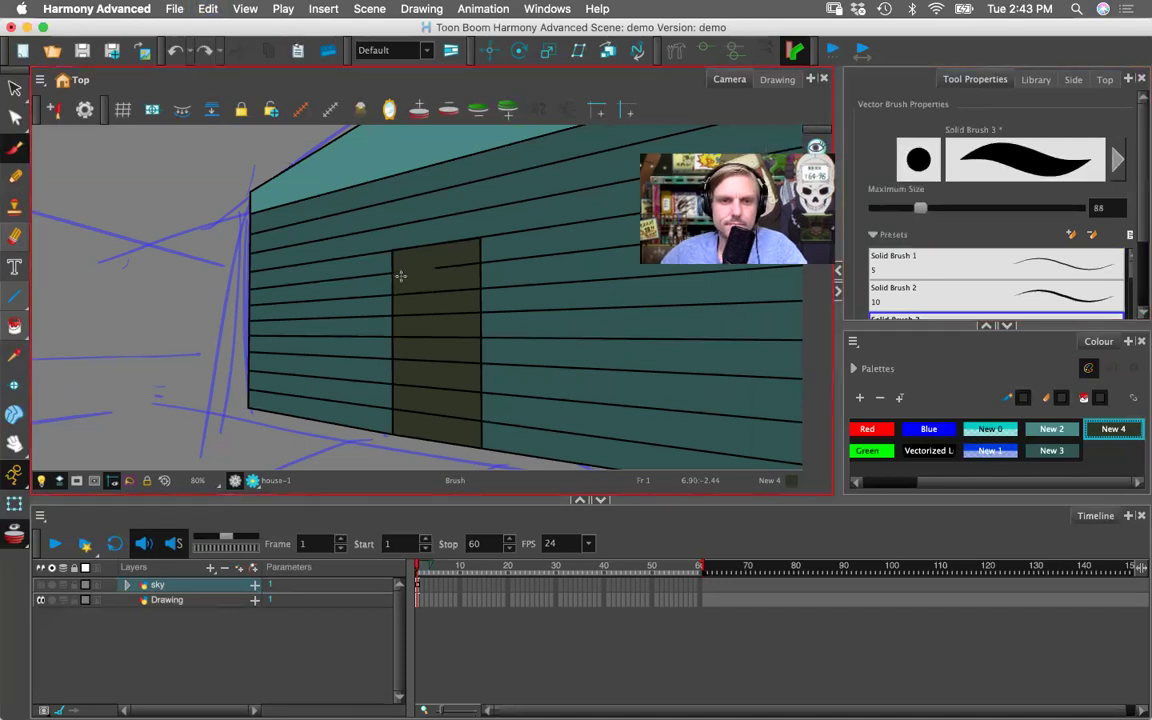
- Paint over the two uppermost siding lines where they cross the door
{"action": "scroll", "coordinate": [402, 297], "scroll_direction": "up", "scroll_amount": 5}
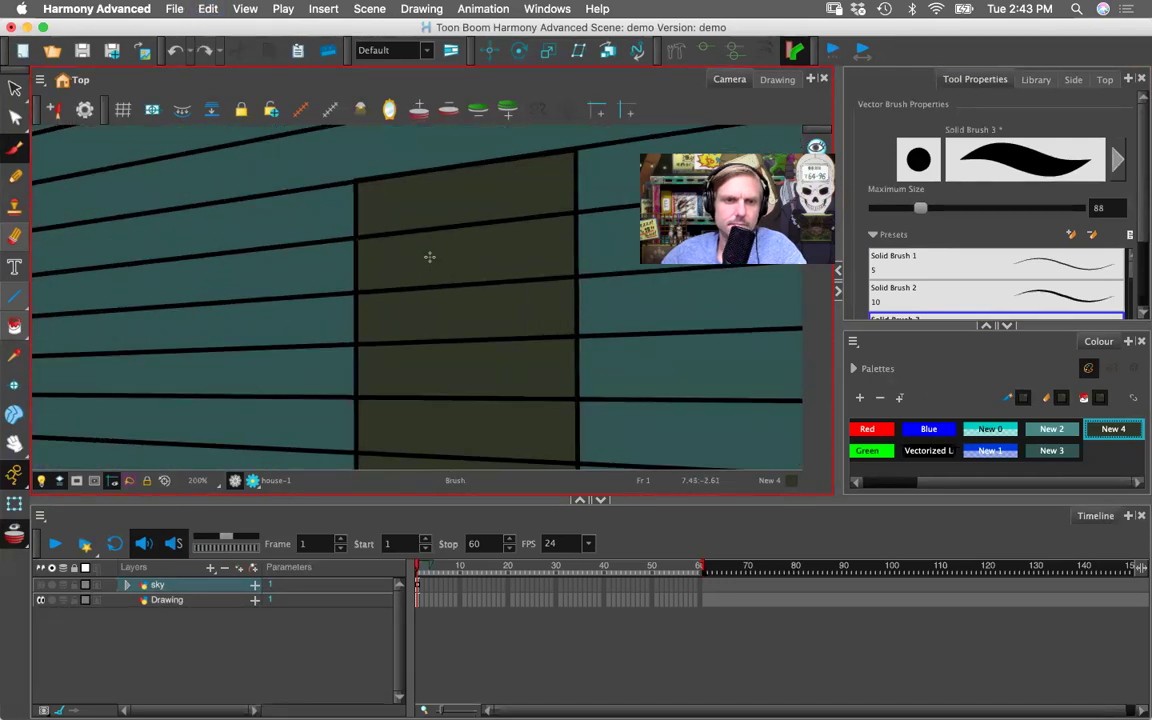
{"action": "left_click_drag", "start_coordinate": [420, 229], "coordinate": [405, 231]}
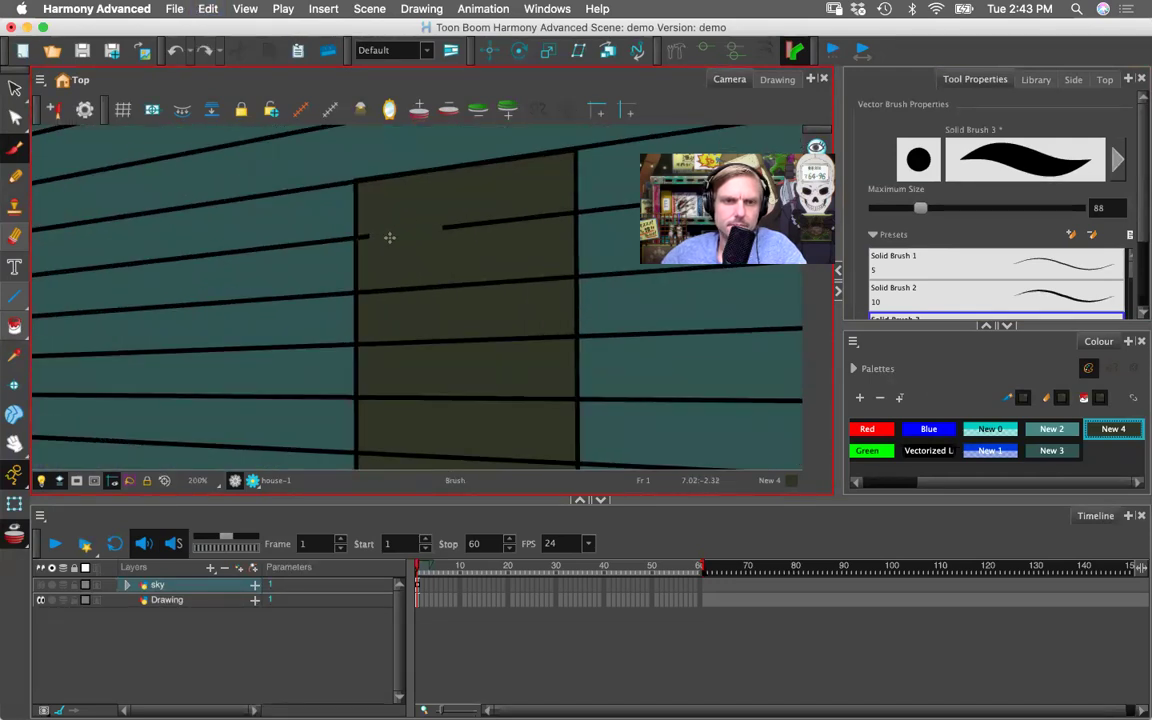
{"action": "left_click_drag", "start_coordinate": [393, 290], "coordinate": [384, 292]}
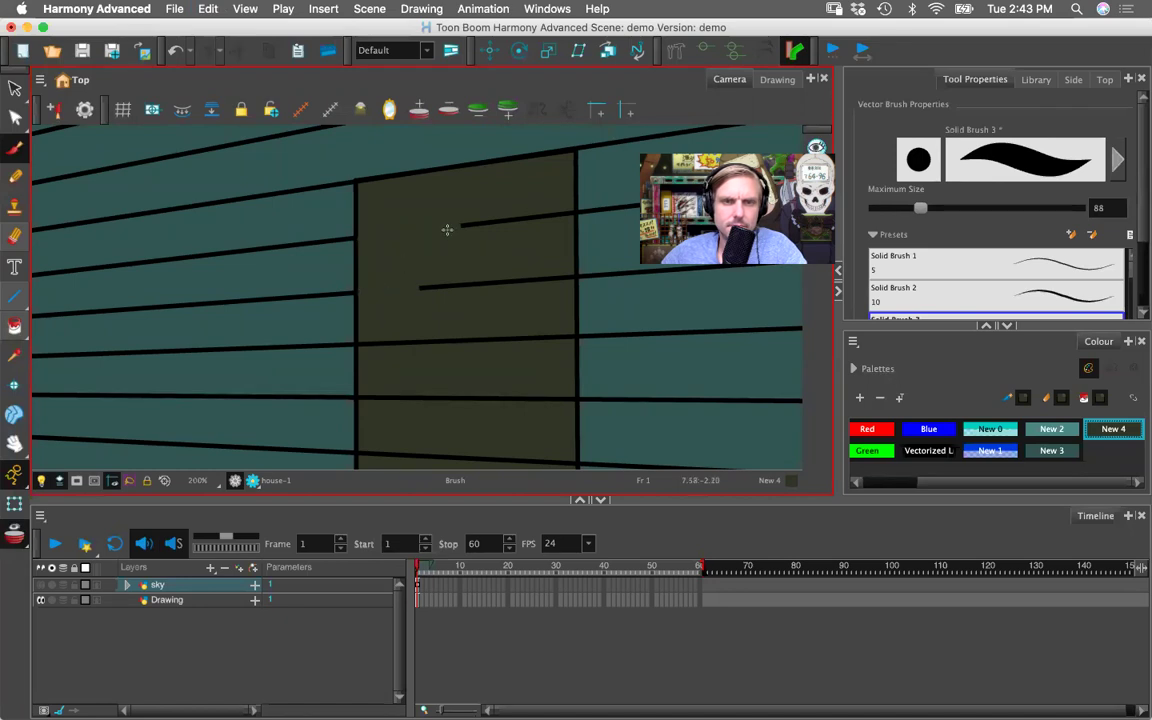
{"action": "left_click_drag", "start_coordinate": [485, 220], "coordinate": [530, 213]}
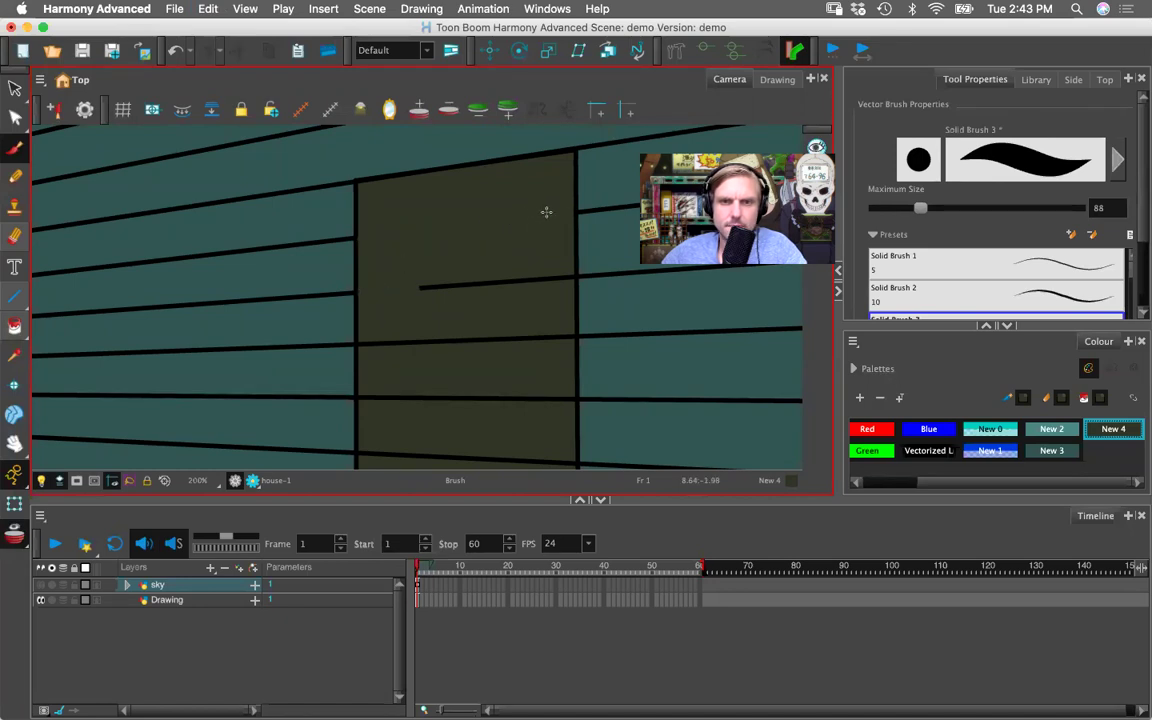
{"action": "left_click_drag", "start_coordinate": [450, 293], "coordinate": [514, 278]}
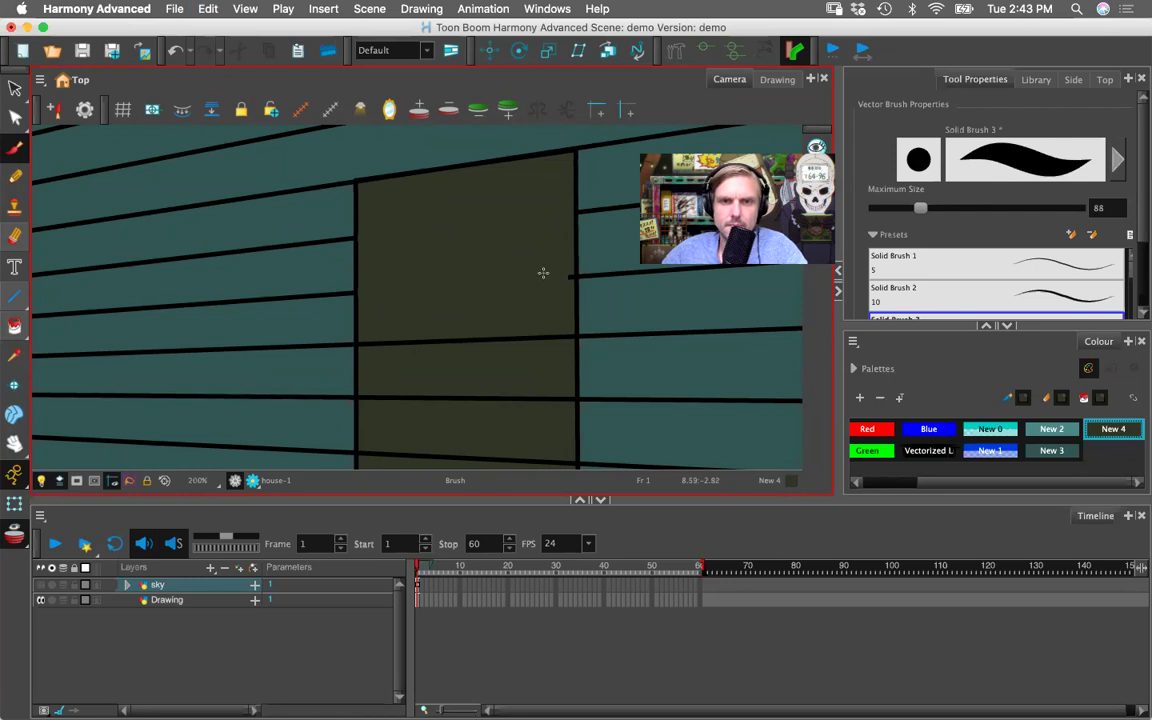
- Paint over the third siding line from the top where it crosses the door
{"action": "key", "text": "1"}
{"action": "key", "text": "1"}
{"action": "key", "text": "2"}
{"action": "key", "text": "2"}
{"action": "key", "text": "2"}
{"action": "mouse_move", "coordinate": [428, 356]}
{"action": "left_mouse_down"}
{"action": "mouse_move", "coordinate": [388, 353]}
{"action": "mouse_move", "coordinate": [570, 347]}
{"action": "left_mouse_up"}
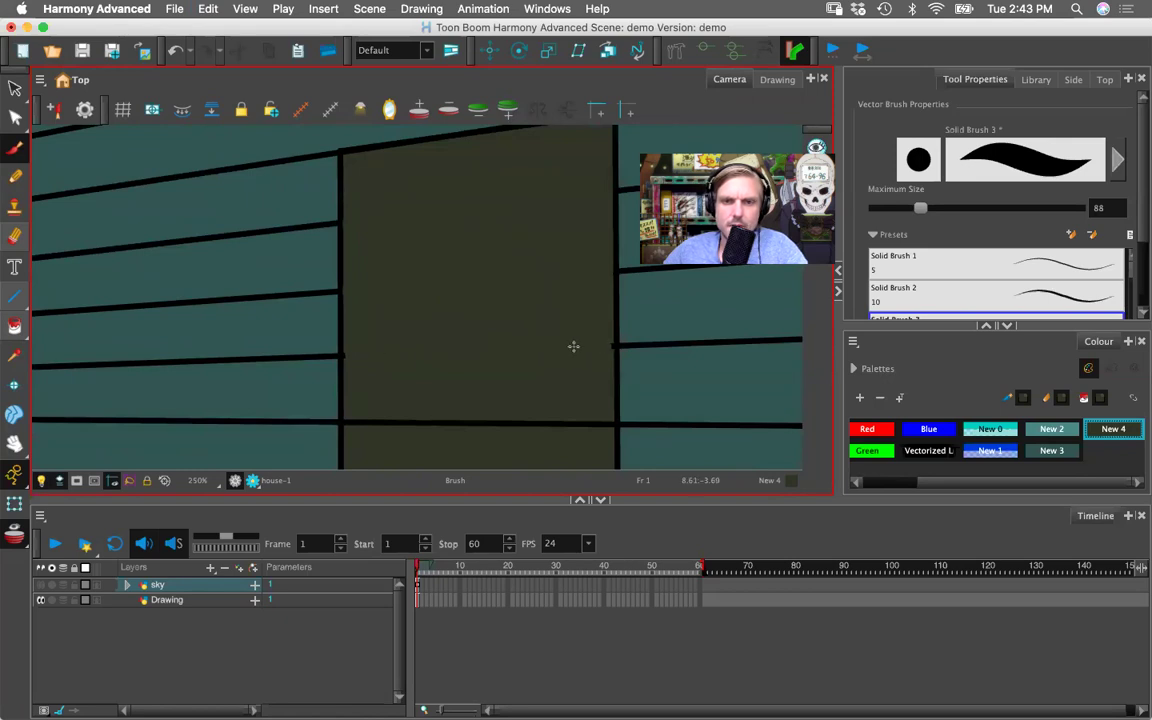
{"action": "key", "text": "super+z"}
- Paint over the four remaining siding lines crossing the lower part of the door
{"action": "scroll", "coordinate": [506, 383], "scroll_direction": "down", "scroll_amount": 3}
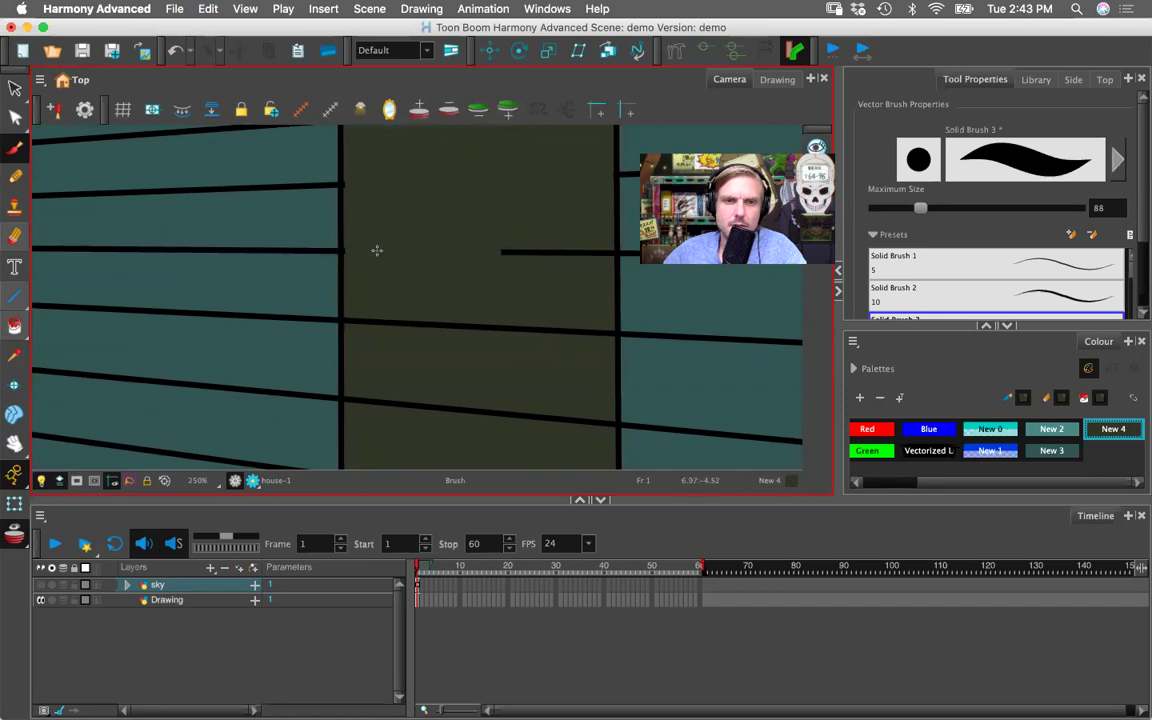
{"action": "left_click_drag", "start_coordinate": [464, 252], "coordinate": [572, 257]}
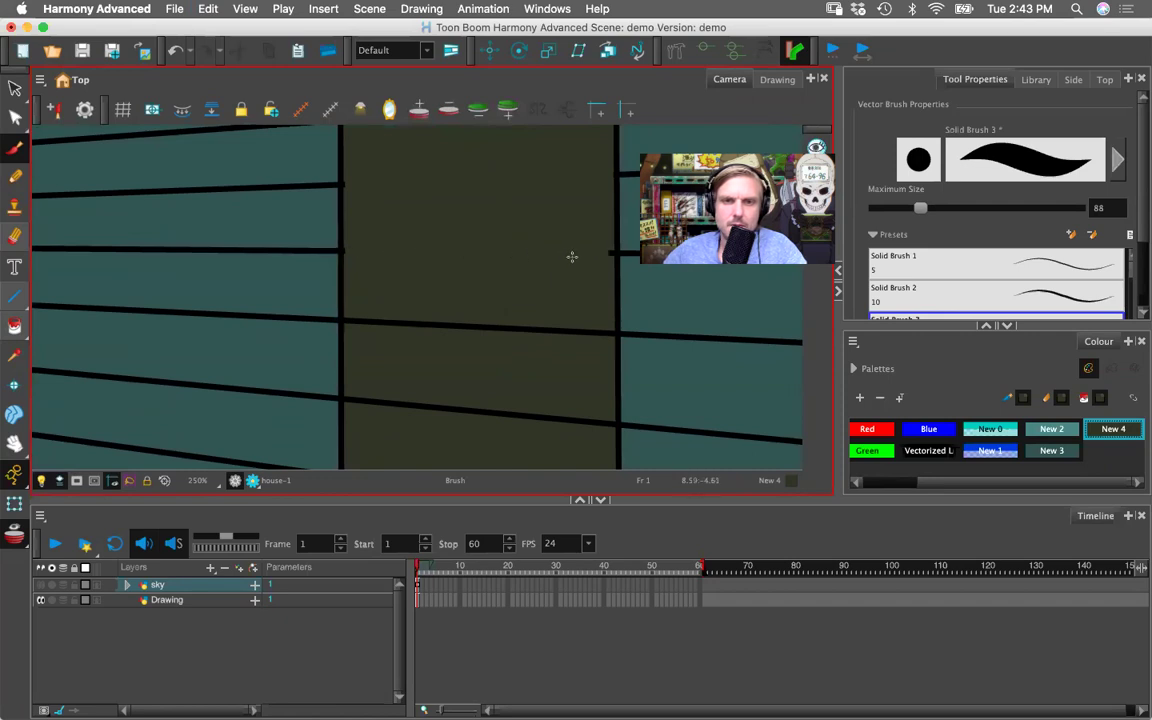
{"action": "mouse_move", "coordinate": [412, 322]}
{"action": "left_mouse_down"}
{"action": "mouse_move", "coordinate": [403, 324]}
{"action": "mouse_move", "coordinate": [570, 335]}
{"action": "left_mouse_up"}
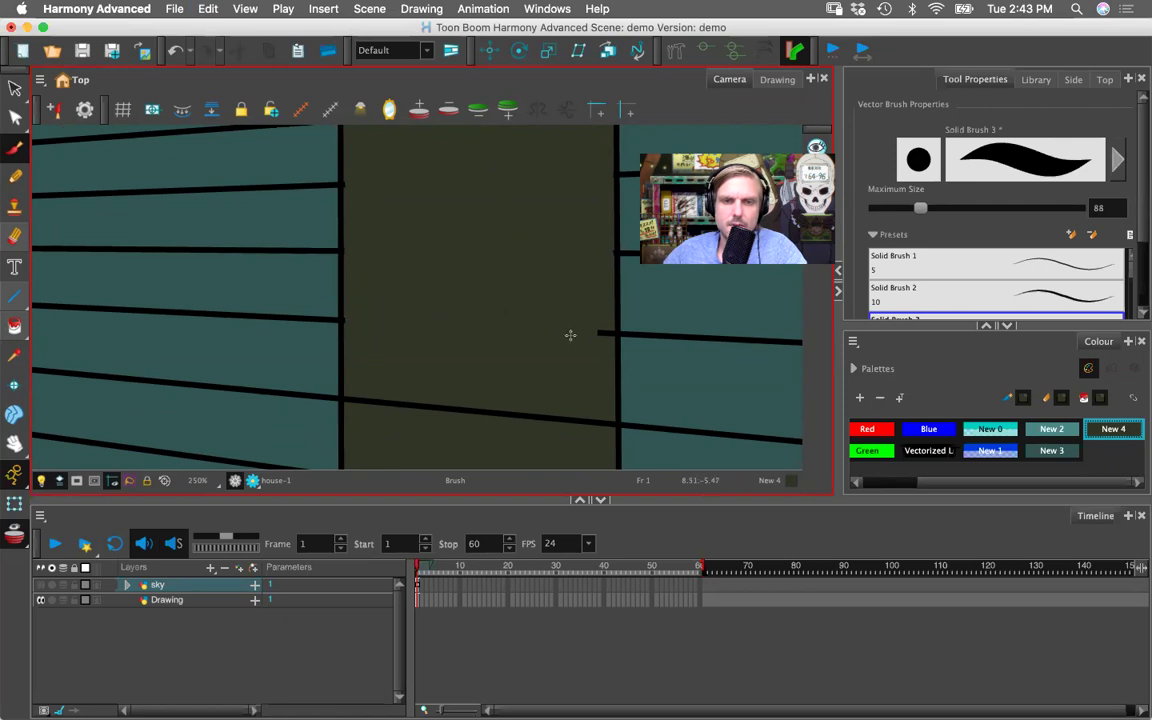
{"action": "mouse_move", "coordinate": [414, 389]}
{"action": "left_mouse_down"}
{"action": "mouse_move", "coordinate": [434, 272]}
{"action": "mouse_move", "coordinate": [401, 283]}
{"action": "mouse_move", "coordinate": [589, 308]}
{"action": "left_mouse_up"}
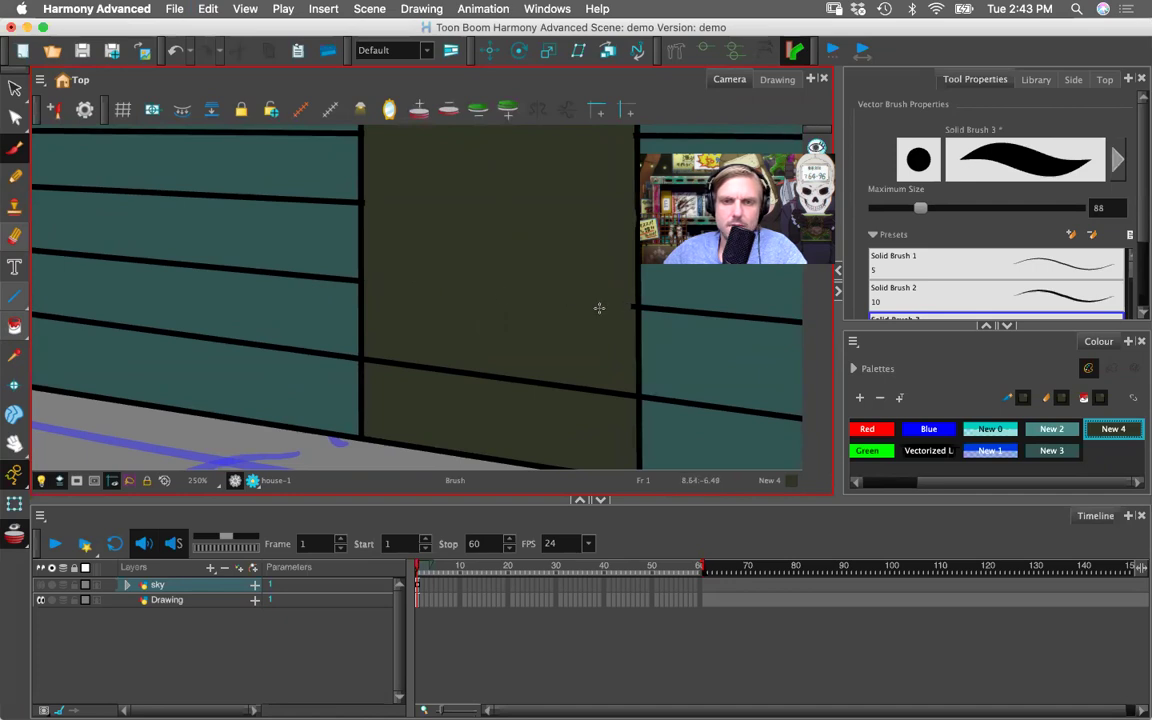
{"action": "mouse_move", "coordinate": [463, 358]}
{"action": "left_mouse_down"}
{"action": "mouse_move", "coordinate": [399, 356]}
{"action": "mouse_move", "coordinate": [594, 395]}
{"action": "left_mouse_up"}
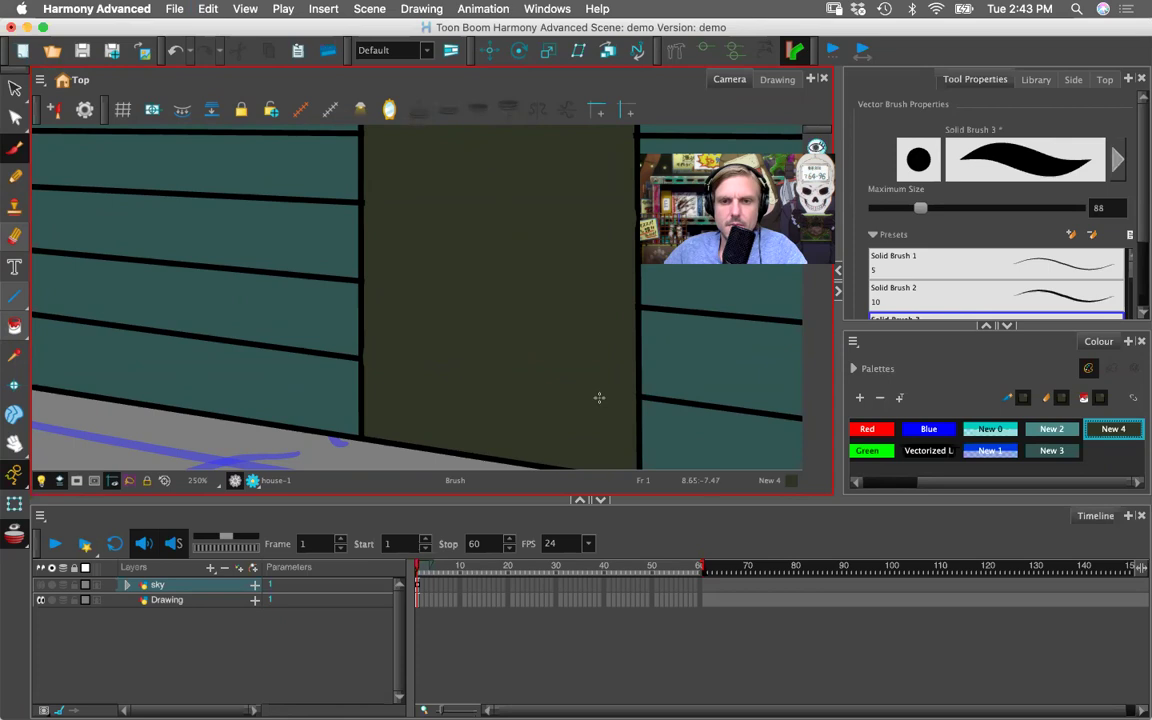
- Switch the camera to the rendered preview and make the sky layer visible
{"action": "scroll", "coordinate": [599, 397], "scroll_direction": "down", "scroll_amount": 2}
{"action": "left_click_drag", "start_coordinate": [404, 316], "coordinate": [404, 410]}
{"action": "key", "text": "1"}
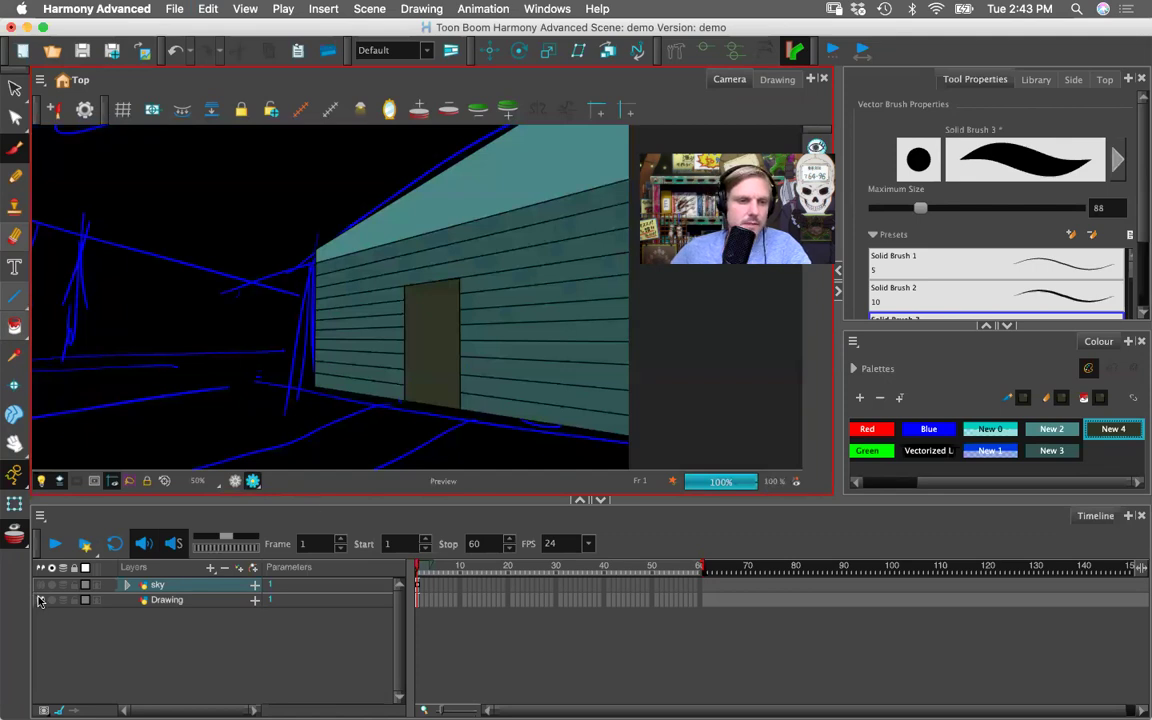
{"action": "left_click", "coordinate": [40, 585]}
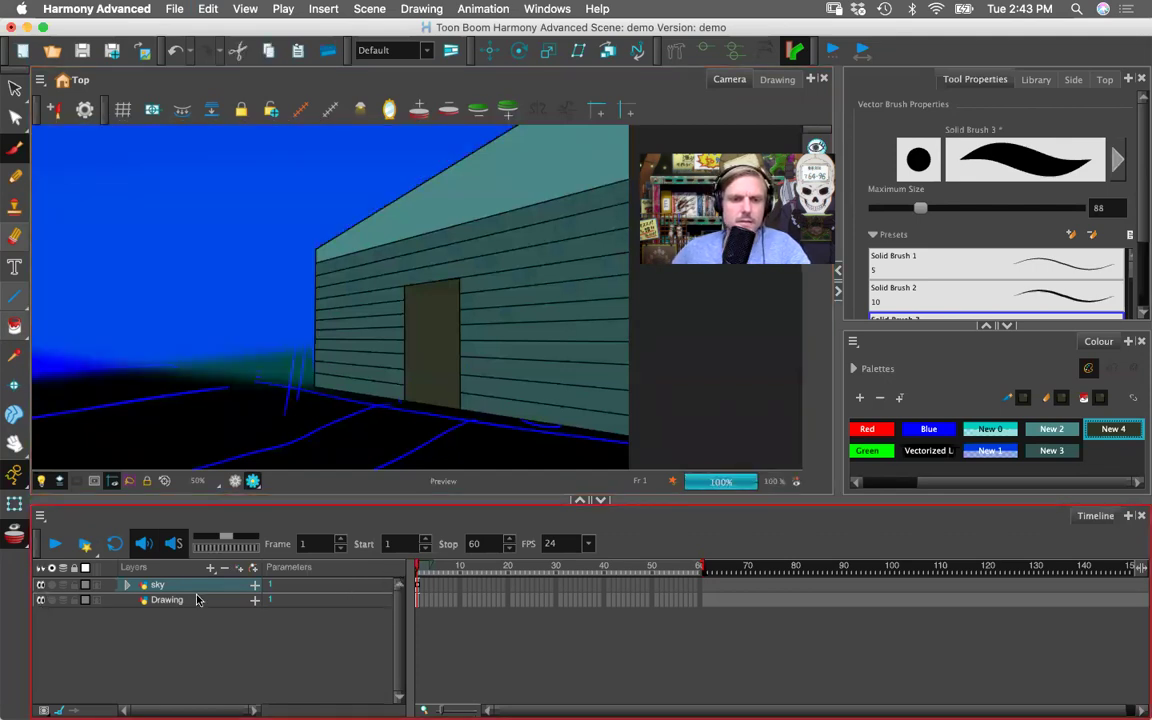
- Add a Blur effect to the house layer and expand the effect's parameters
{"action": "left_click", "coordinate": [126, 586]}
{"action": "mouse_move", "coordinate": [178, 601]}
{"action": "left_mouse_down"}
{"action": "mouse_move", "coordinate": [150, 524]}
{"action": "mouse_move", "coordinate": [118, 540]}
{"action": "mouse_move", "coordinate": [125, 560]}
{"action": "left_mouse_up"}
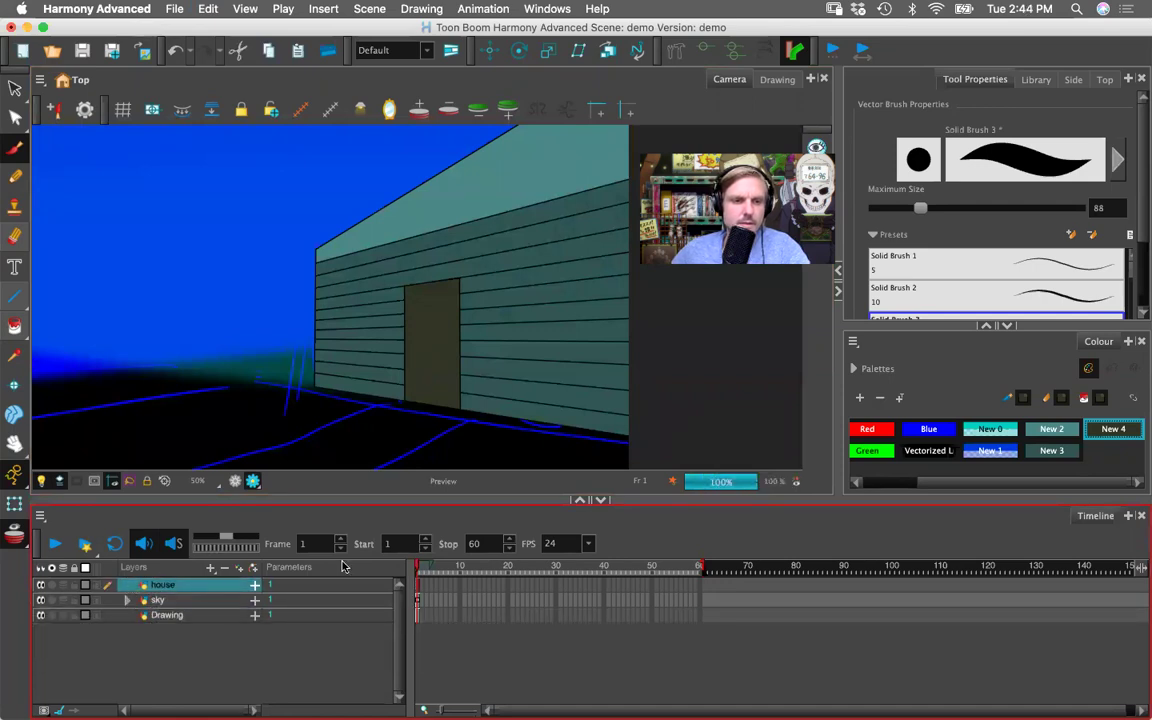
{"action": "key", "text": "1"}
{"action": "key", "text": "1"}
{"action": "key", "text": "1"}
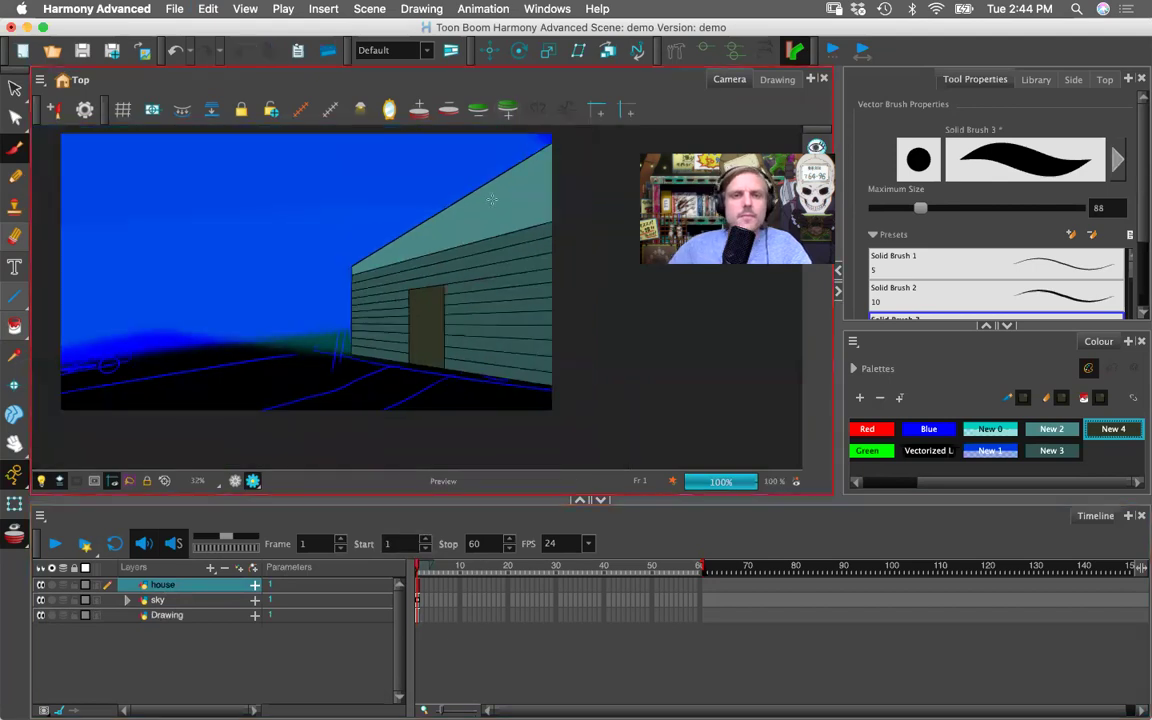
{"action": "key", "text": "2"}
{"action": "key", "text": "2"}
{"action": "left_click_drag", "start_coordinate": [375, 315], "coordinate": [325, 352]}
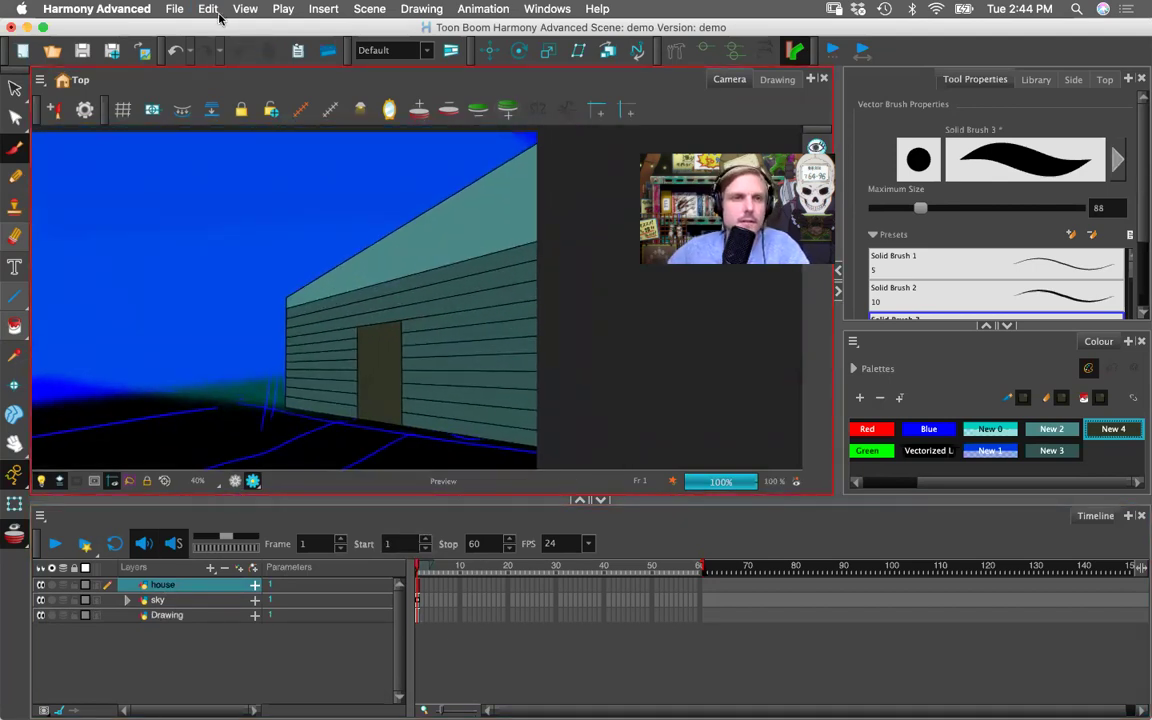
{"action": "left_click", "coordinate": [316, 9]}
{"action": "mouse_move", "coordinate": [499, 175]}
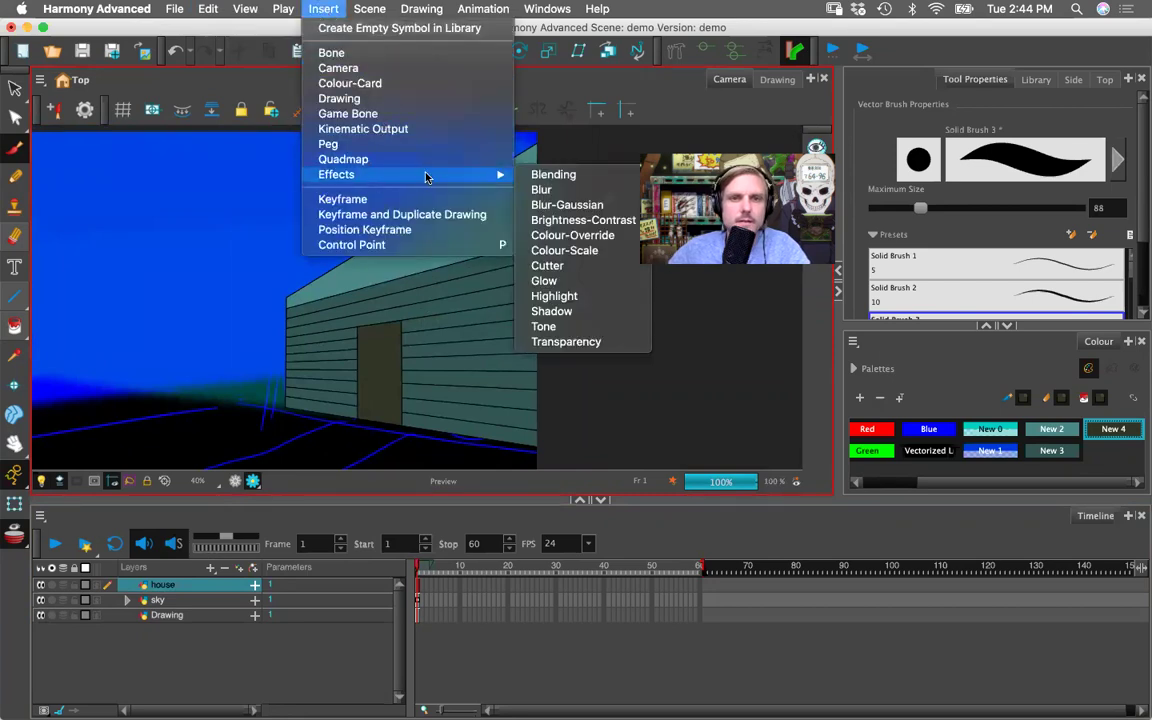
{"action": "left_click", "coordinate": [545, 191]}
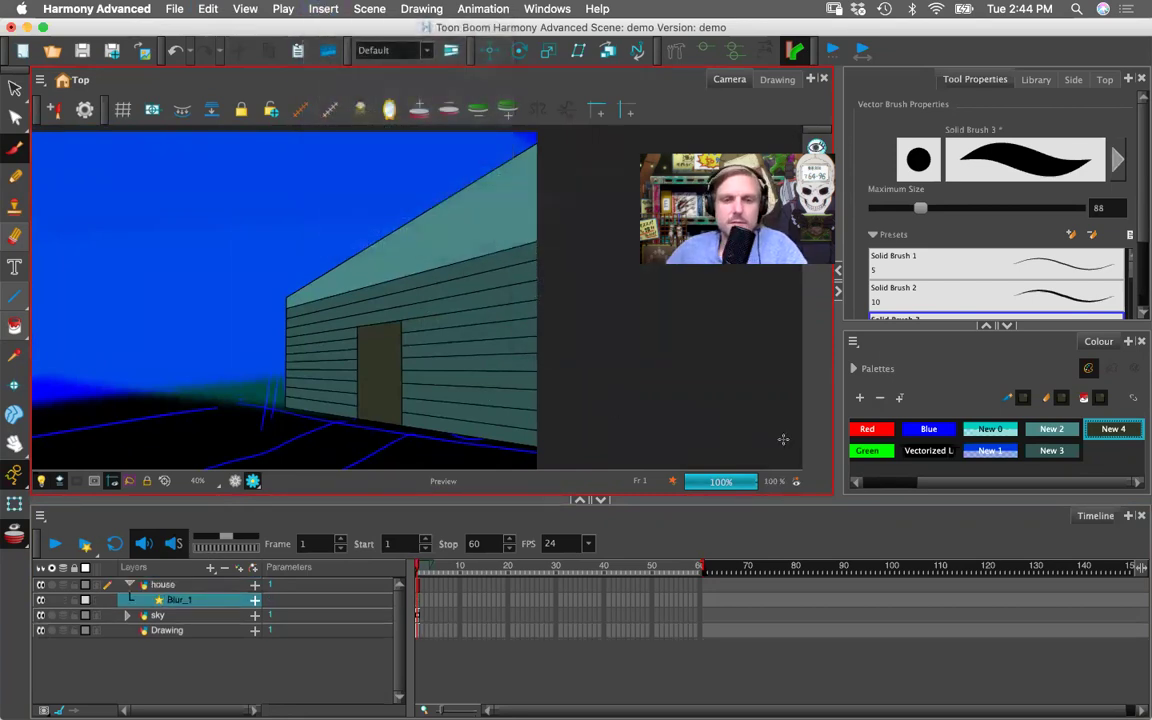
{"action": "left_click", "coordinate": [254, 600]}
- Try blur radius values of 3 and 2 on the house layer
{"action": "left_click", "coordinate": [252, 630]}
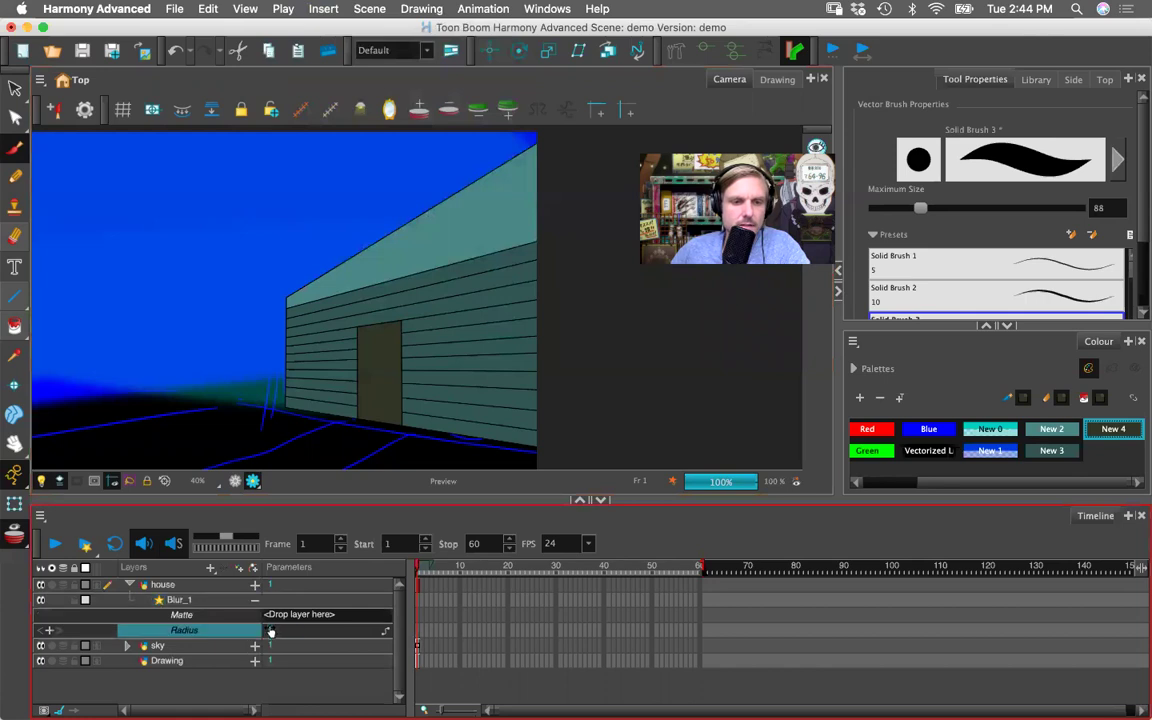
{"action": "type", "text": "3"}
{"action": "key", "text": "Return"}
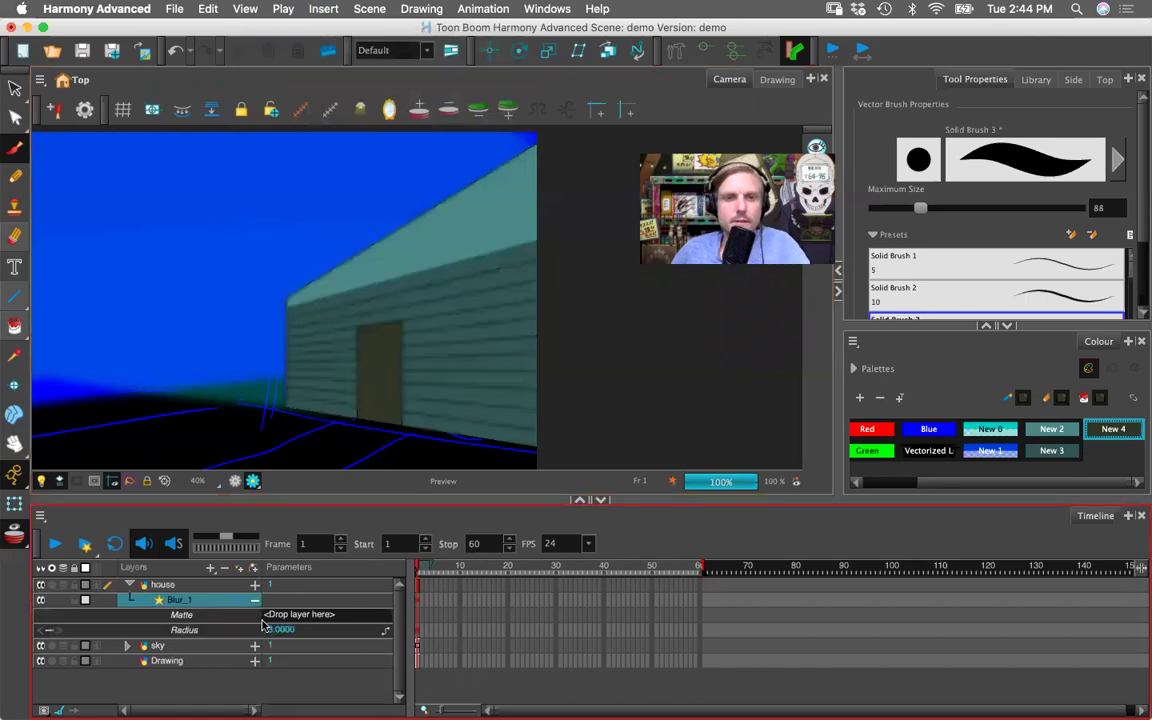
{"action": "left_click", "coordinate": [281, 630]}
{"action": "type", "text": "2"}
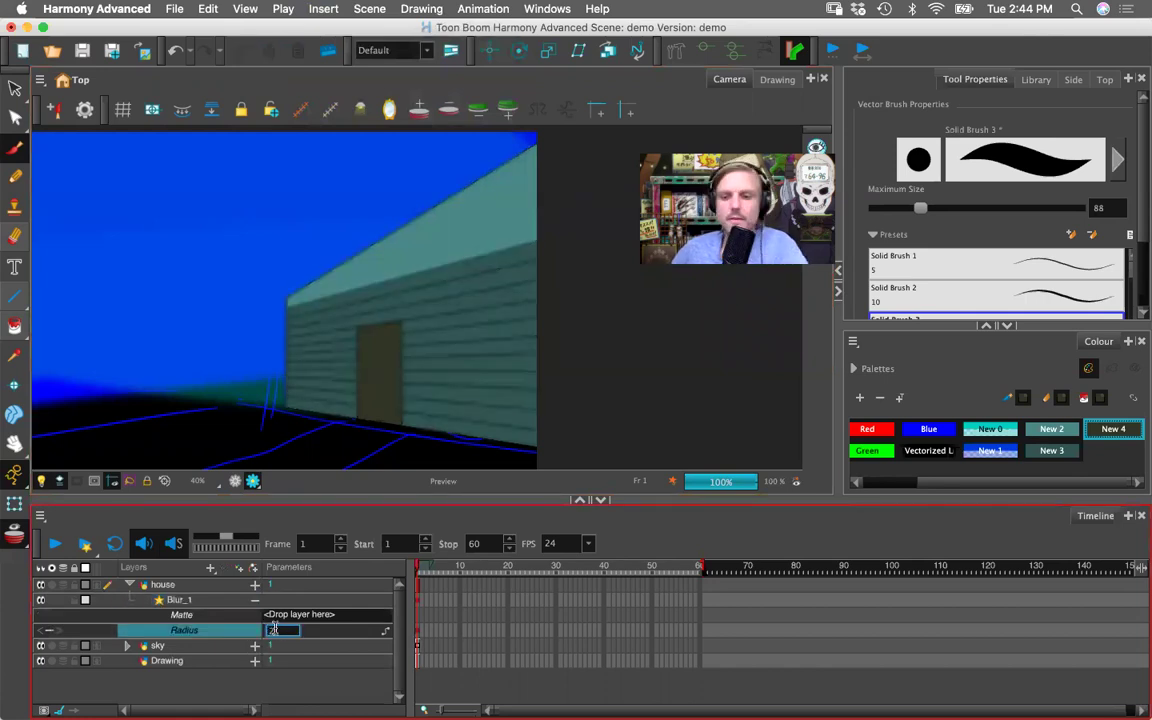
{"action": "key", "text": "Return"}
- Set the house layer's blur radius to 1 and collapse the house layer
{"action": "left_click", "coordinate": [276, 632]}
{"action": "type", "text": "1"}
{"action": "key", "text": "Return"}
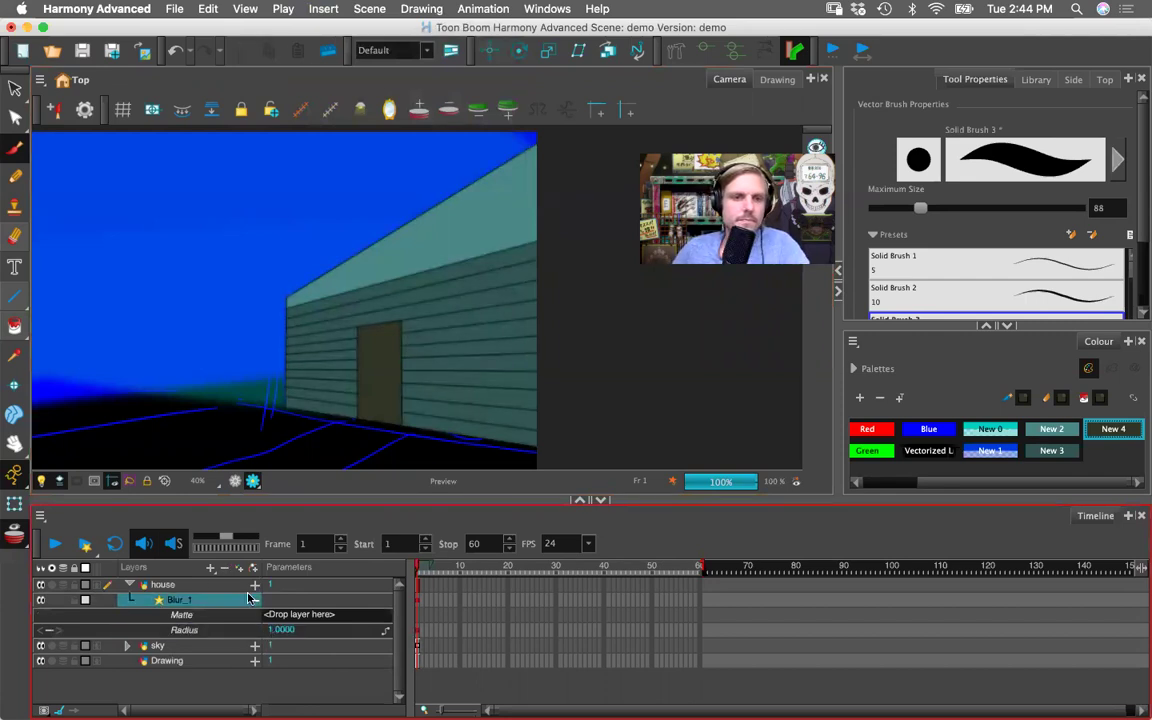
{"action": "left_click", "coordinate": [129, 584]}
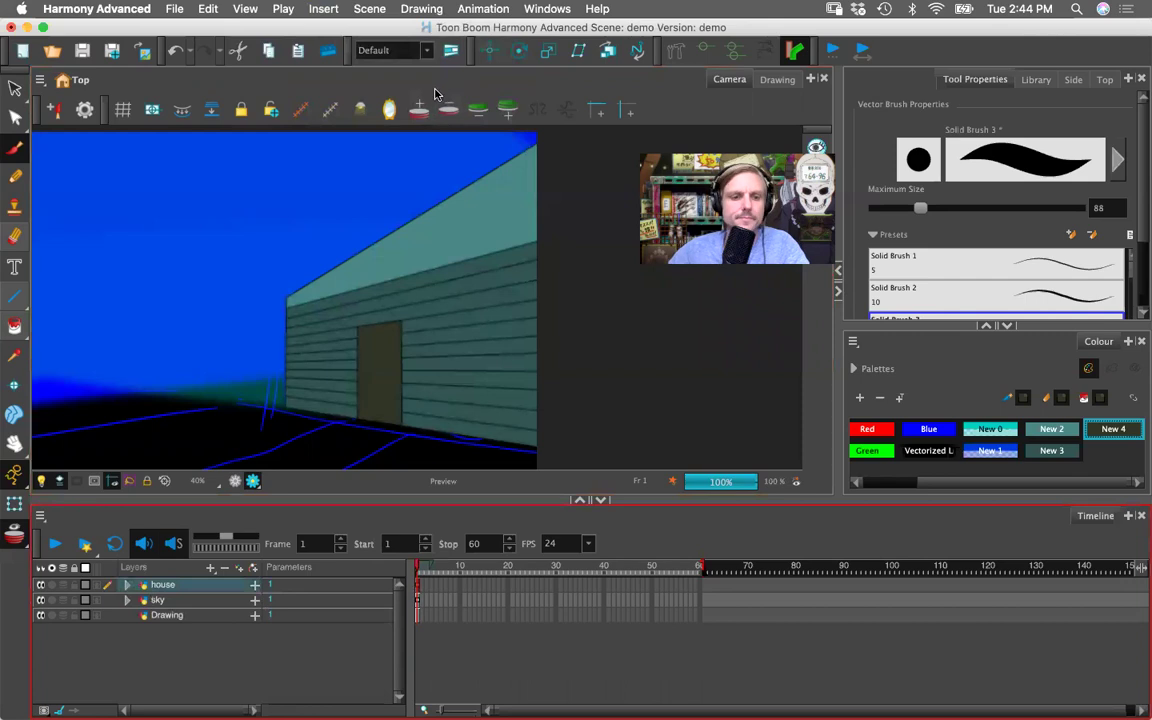
- Bring the whole camera frame into view and switch from the rendered preview back to the working display
{"action": "key", "text": "1"}
{"action": "left_click_drag", "start_coordinate": [265, 293], "coordinate": [375, 305]}
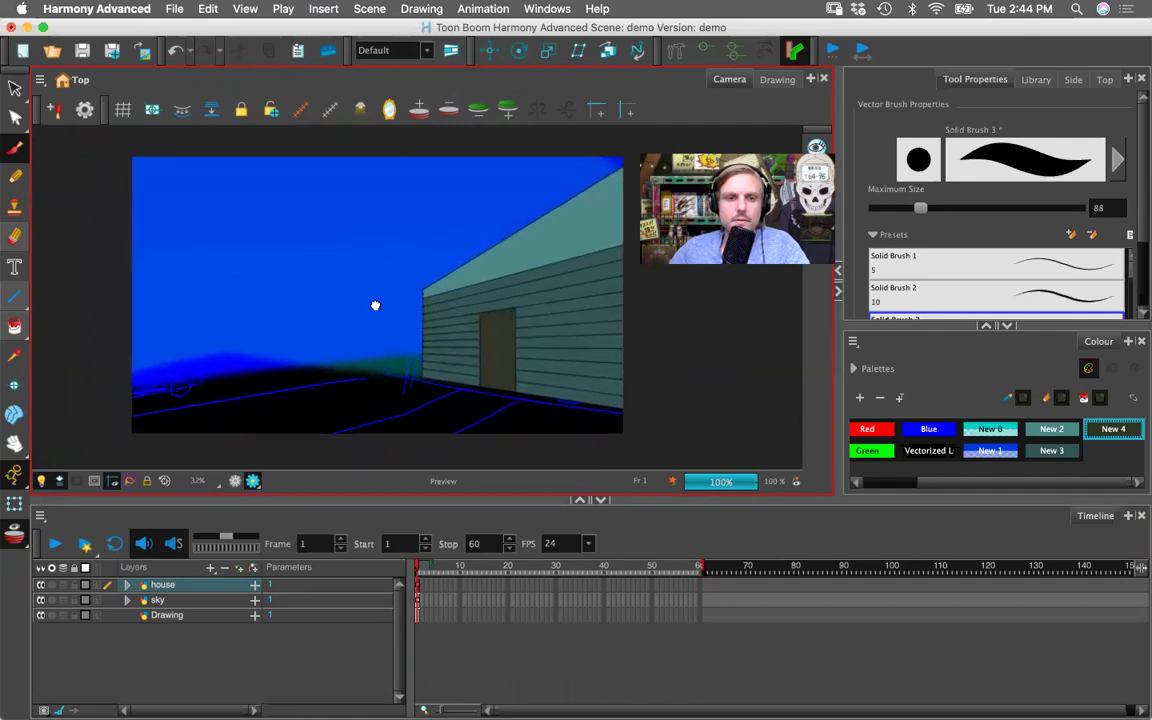
{"action": "left_click", "coordinate": [234, 481]}
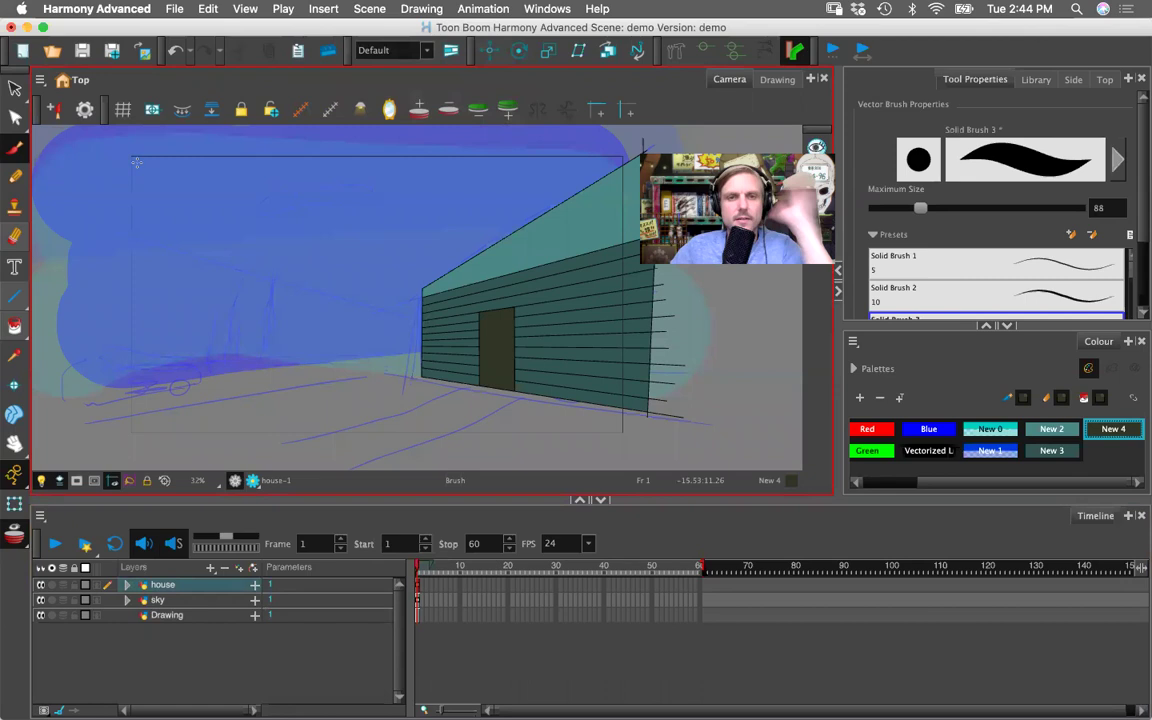
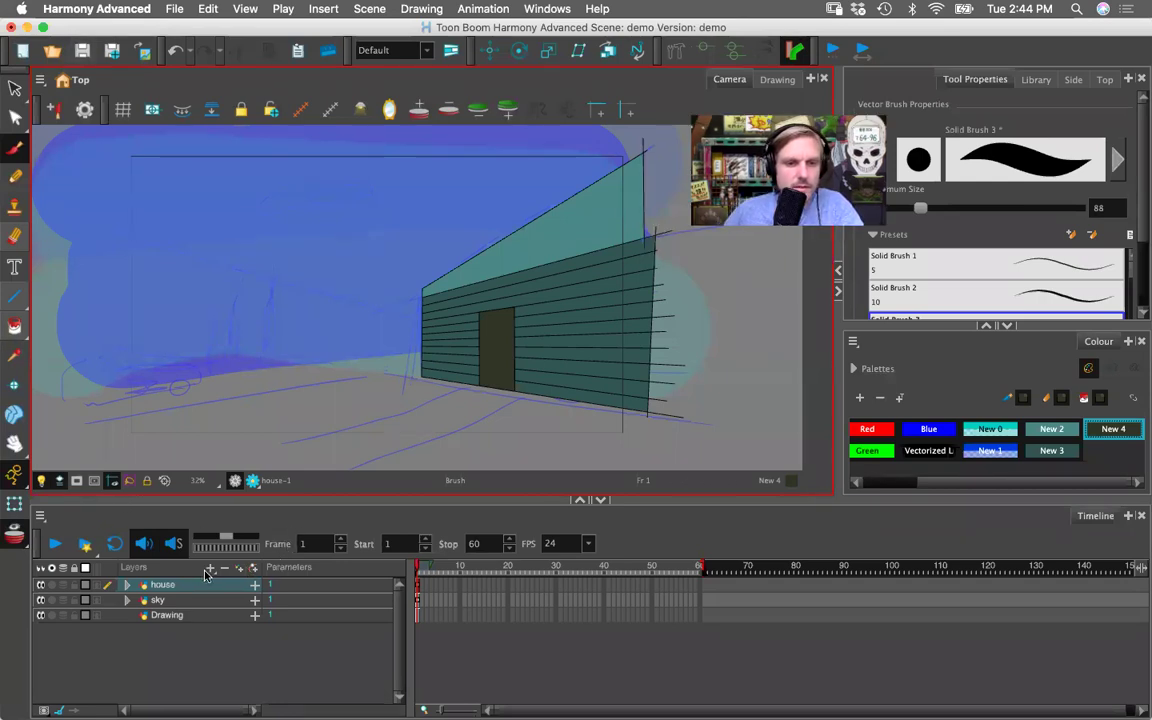
- Add a camera to the scene and repeat the insertion
{"action": "left_click", "coordinate": [207, 569]}
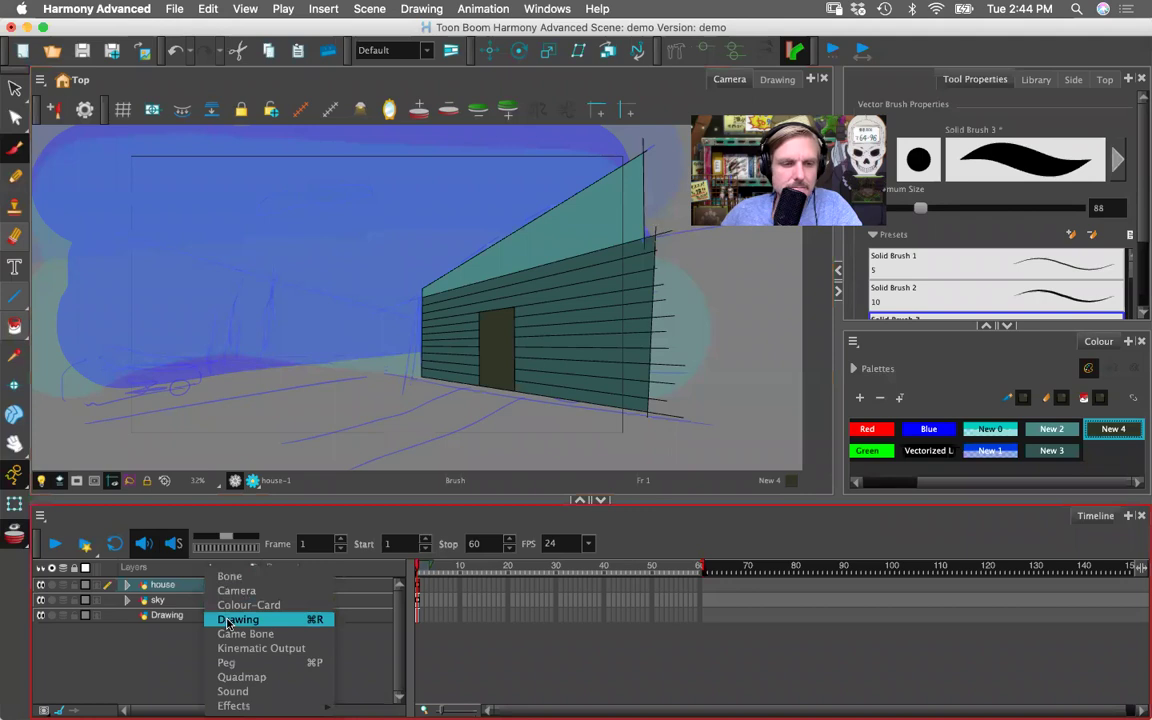
{"action": "left_click", "coordinate": [234, 590]}
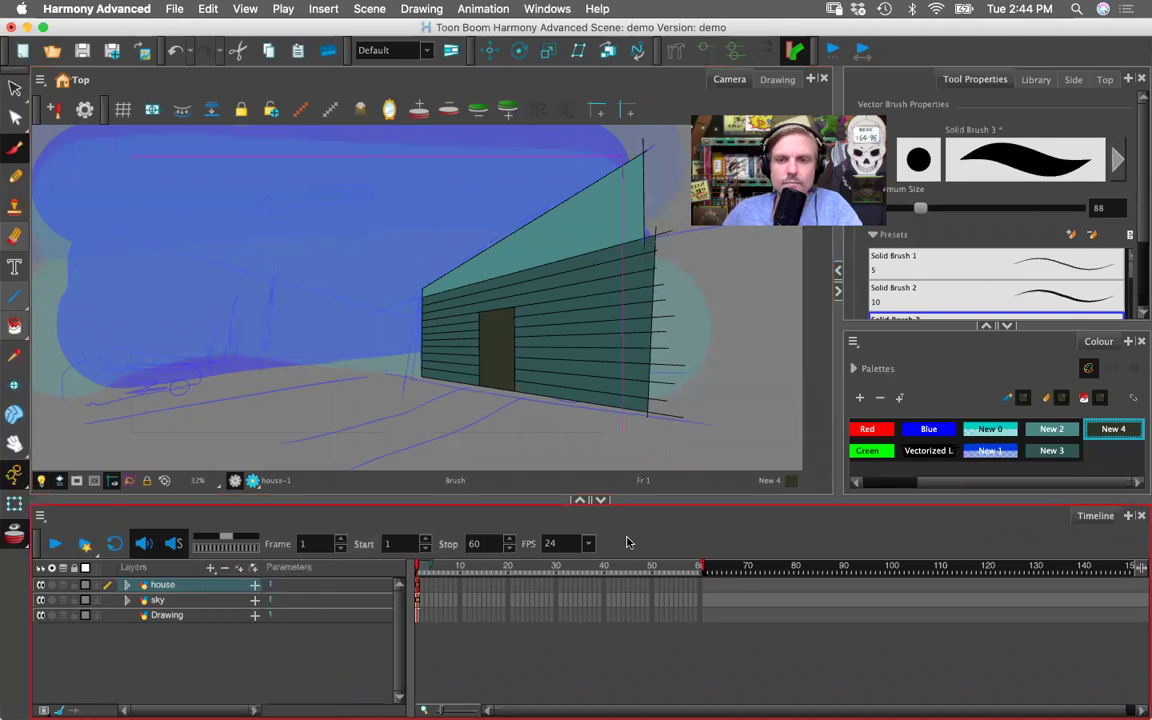
{"action": "left_click", "coordinate": [210, 567]}
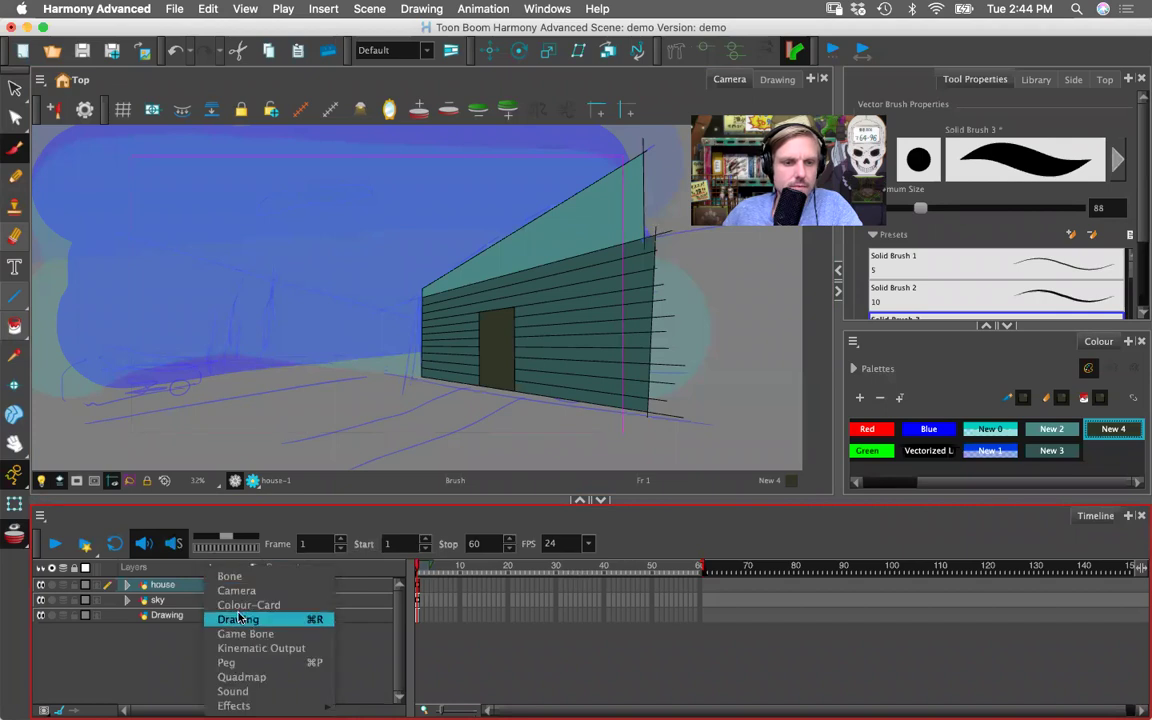
{"action": "left_click", "coordinate": [238, 592]}
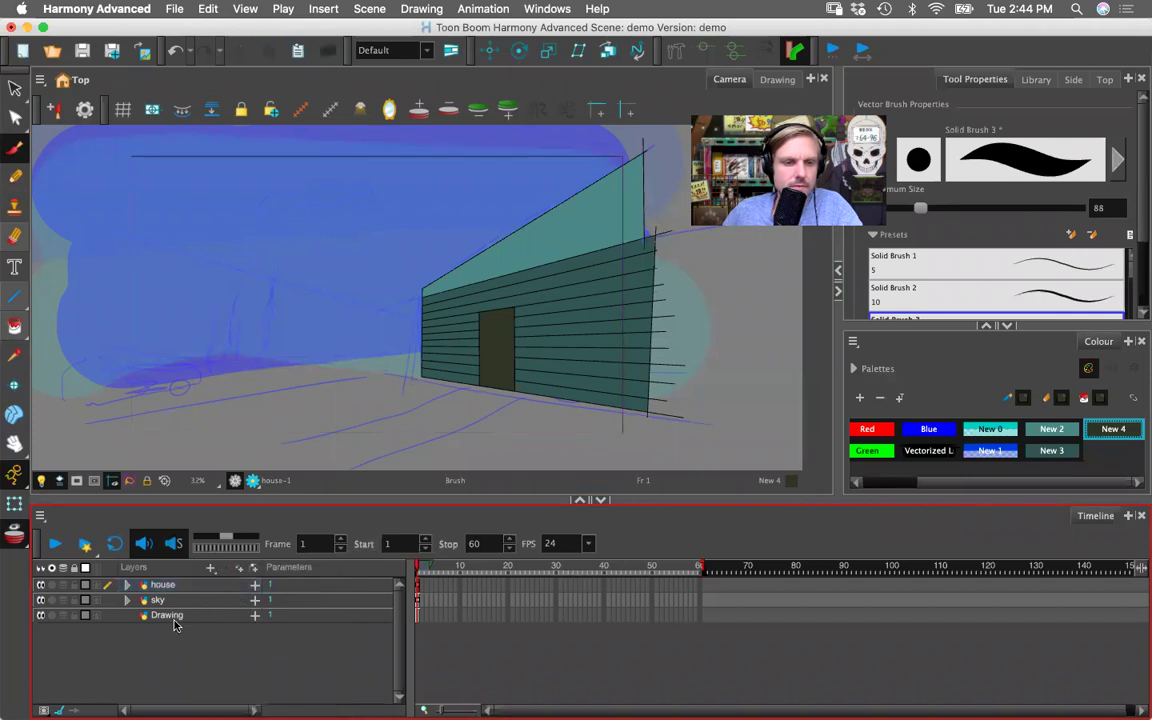
- Insert a camera layer, place it below the Drawing layer in the timeline, and collapse the house layer
{"action": "left_click", "coordinate": [180, 619]}
{"action": "left_click", "coordinate": [211, 567]}
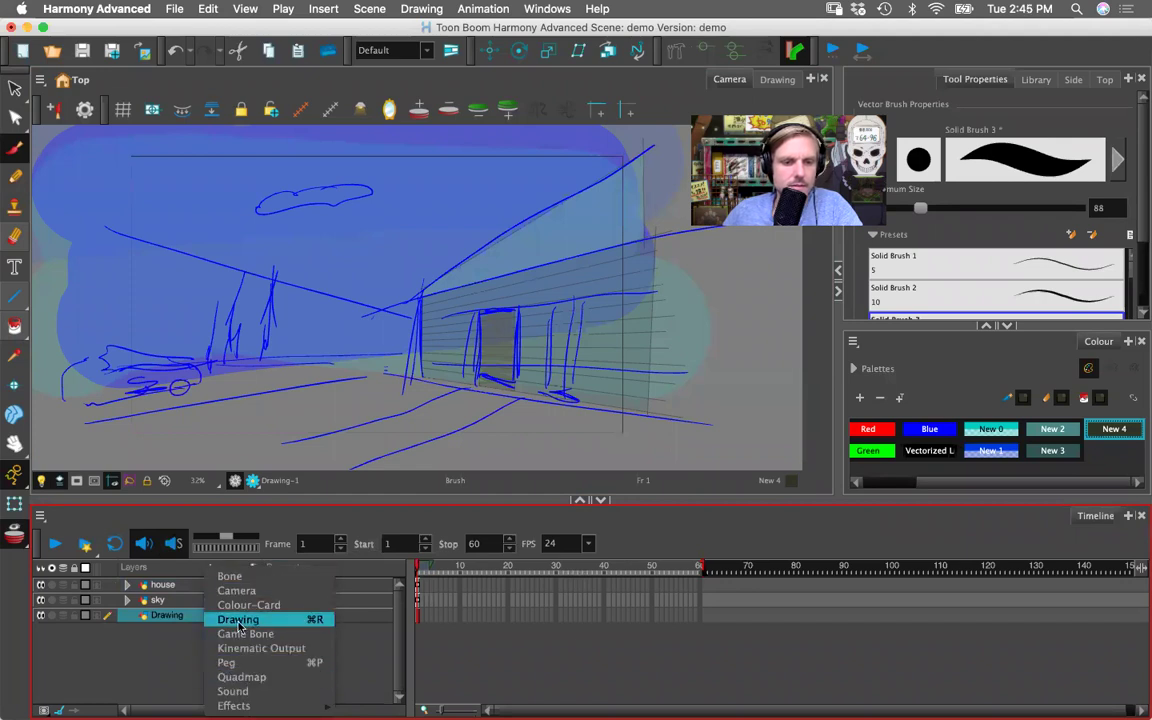
{"action": "left_click", "coordinate": [236, 593]}
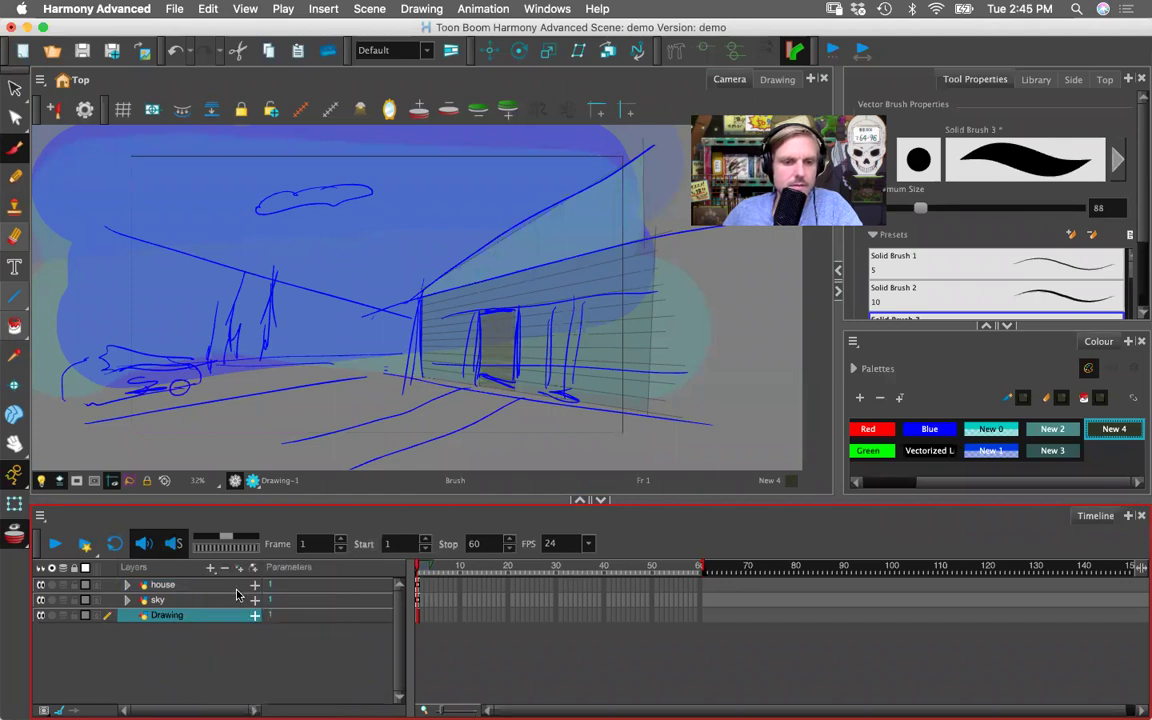
{"action": "left_click", "coordinate": [157, 586]}
{"action": "left_click", "coordinate": [127, 586]}
{"action": "left_click_drag", "start_coordinate": [178, 604], "coordinate": [184, 686]}
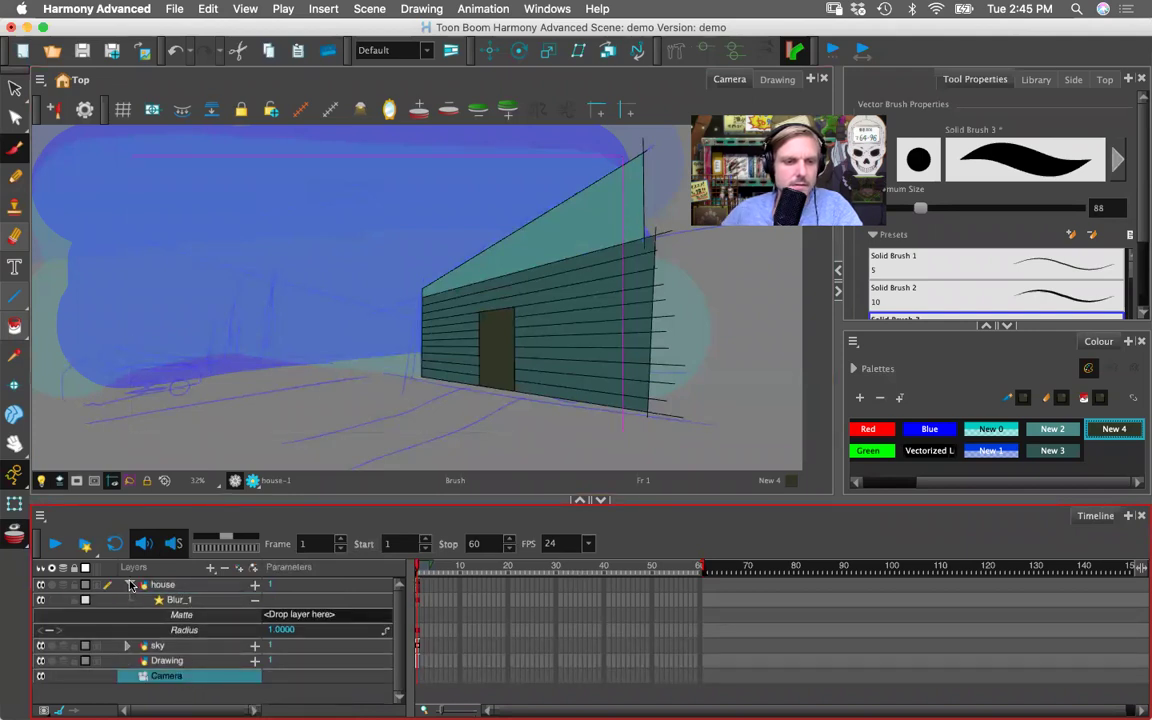
{"action": "left_click", "coordinate": [128, 585]}
{"action": "left_click", "coordinate": [186, 656]}
{"action": "left_click", "coordinate": [192, 633]}
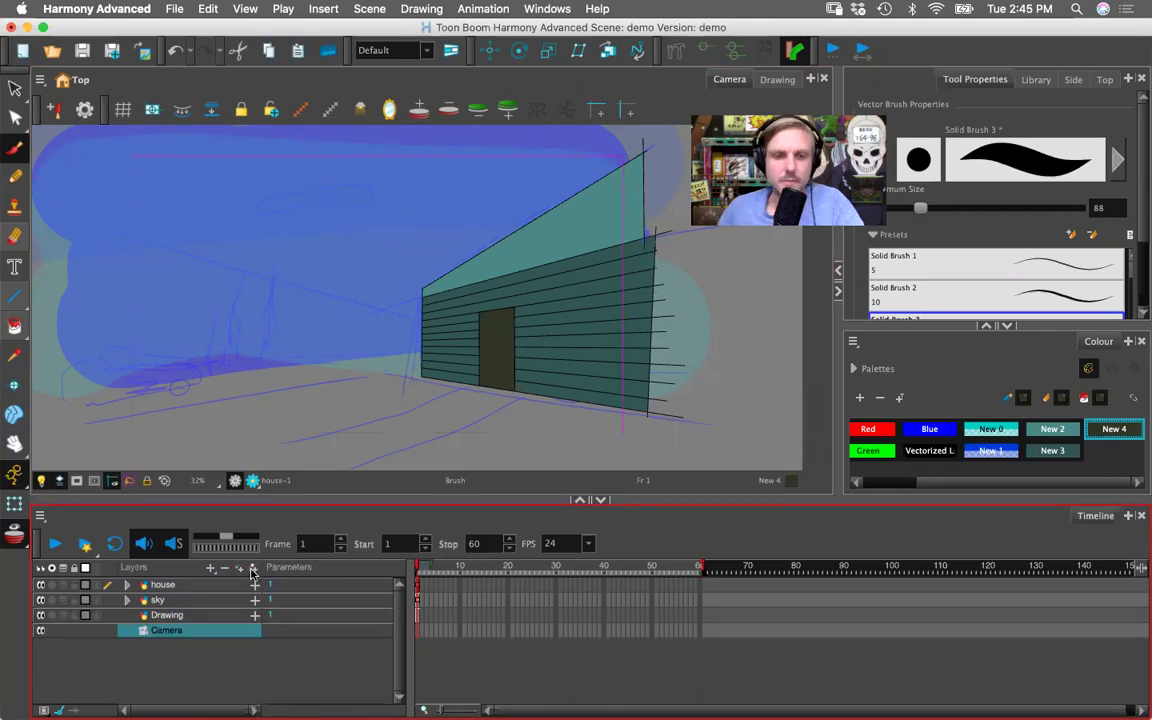
- Add a parent peg to the camera layer and show the Side view next to the camera view
{"action": "left_click", "coordinate": [253, 568]}
{"action": "left_click", "coordinate": [181, 631]}
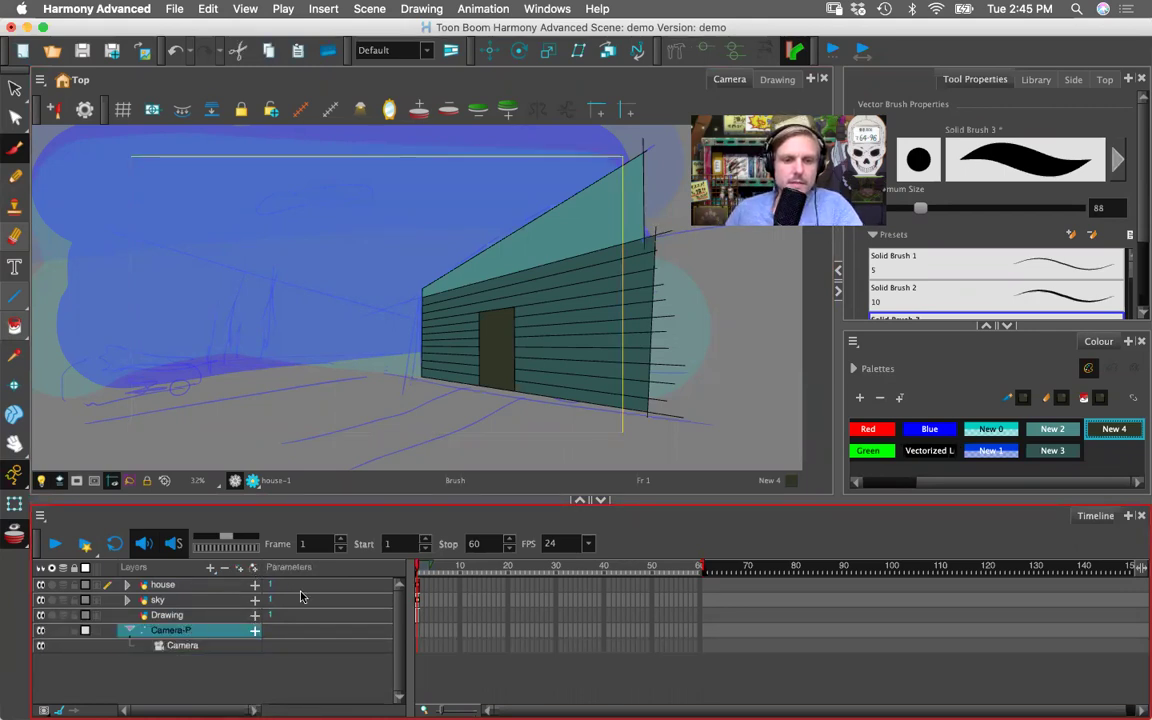
{"action": "left_click", "coordinate": [1073, 79]}
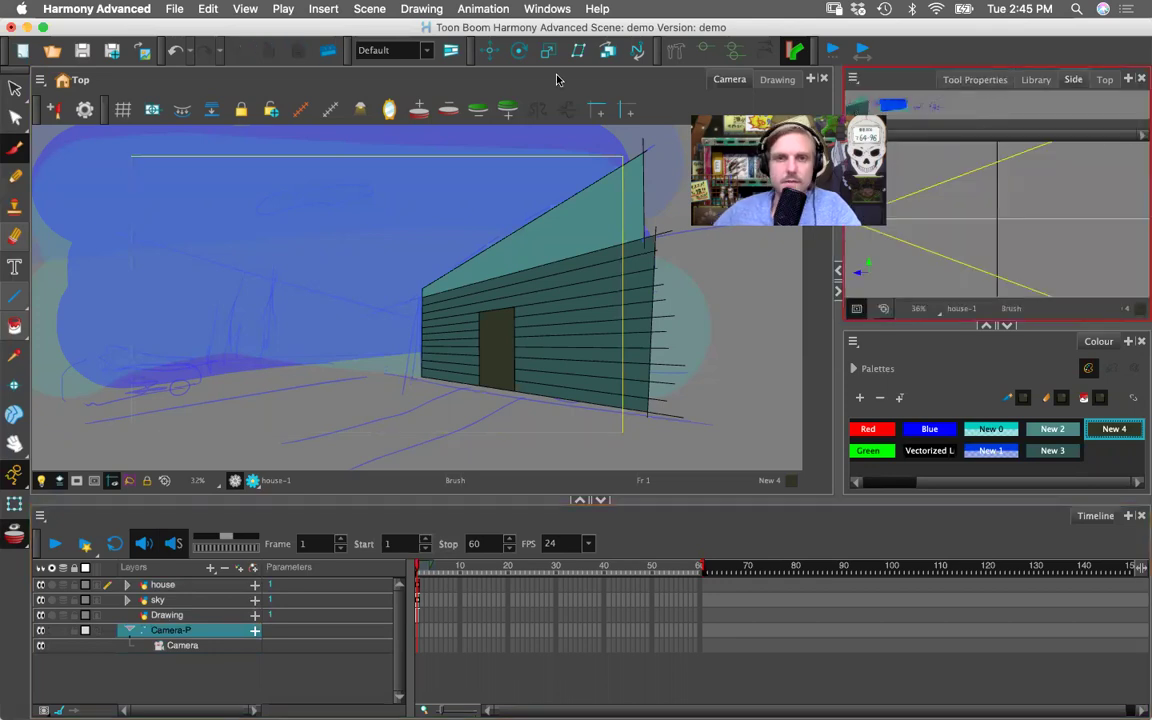
{"action": "left_click", "coordinate": [571, 83]}
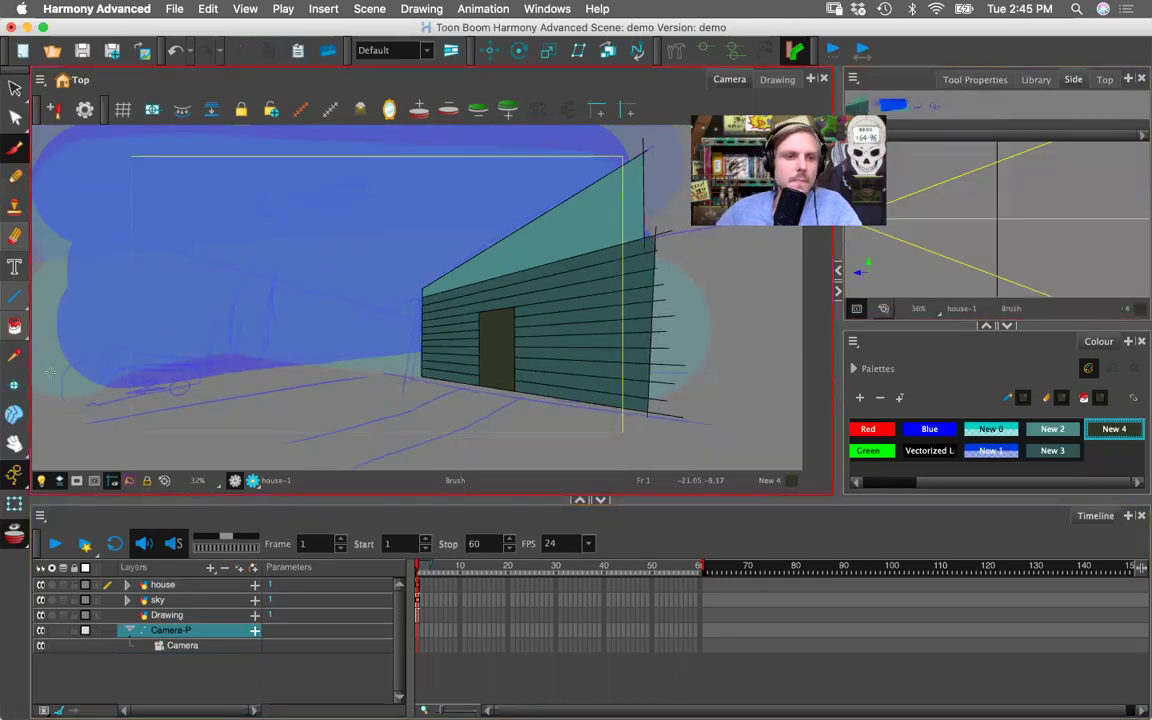
- Reposition the camera at frame 1 in the Side view with the Transform tool, leaving it pulled back near the horizontal centre line
{"action": "left_click", "coordinate": [12, 506]}
{"action": "left_click_drag", "start_coordinate": [914, 191], "coordinate": [945, 204]}
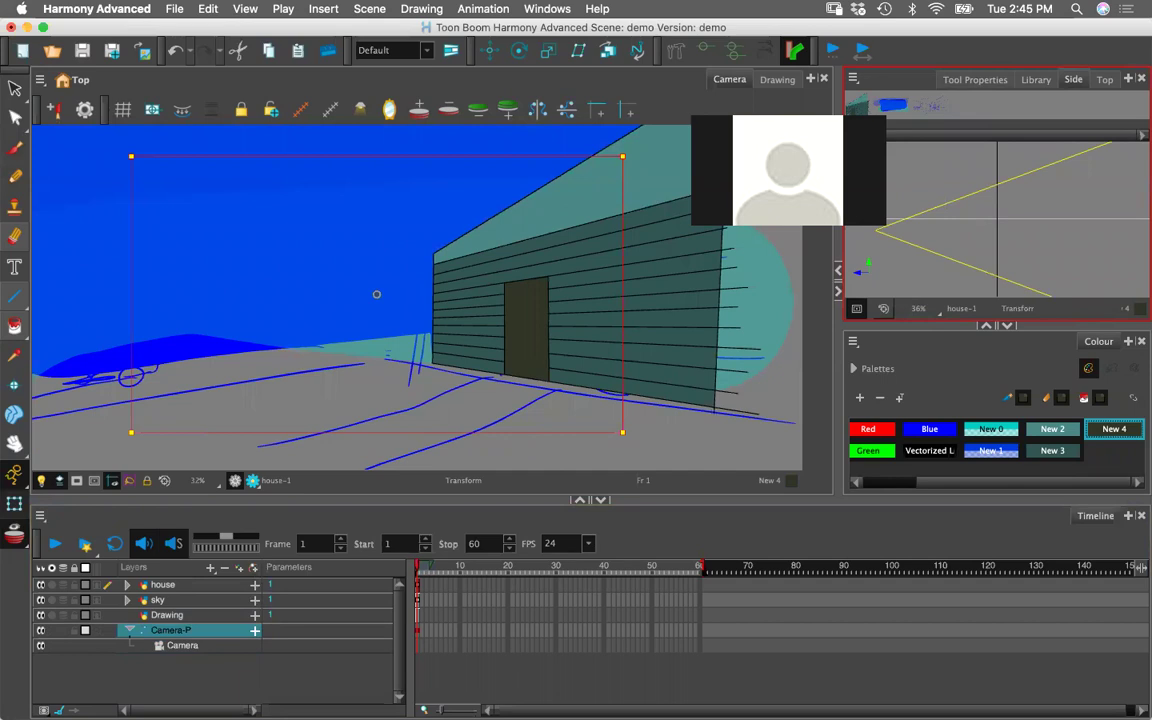
{"action": "left_click_drag", "start_coordinate": [913, 219], "coordinate": [873, 224]}
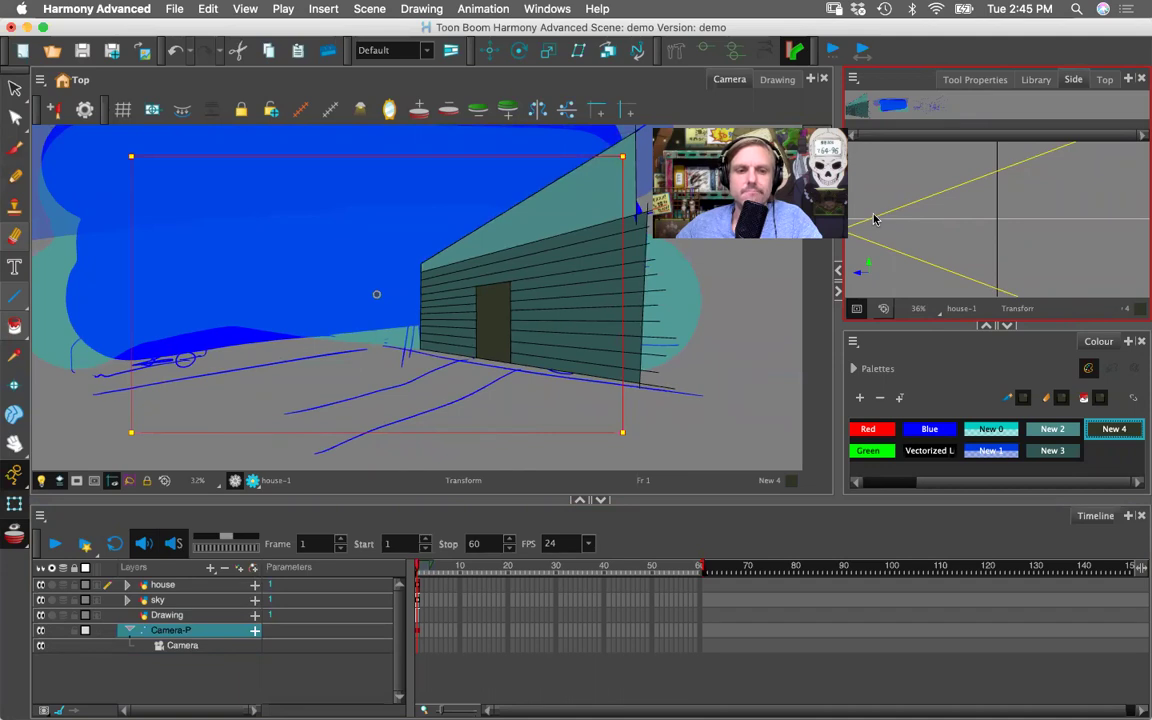
{"action": "left_click", "coordinate": [13, 508]}
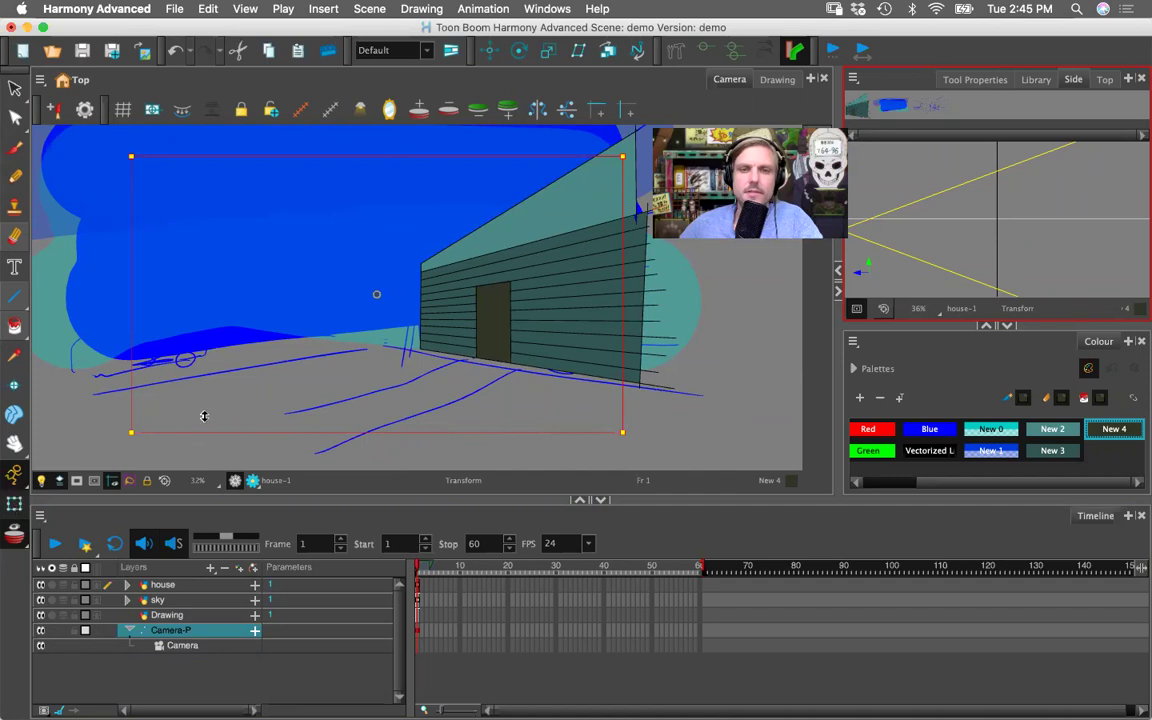
{"action": "mouse_move", "coordinate": [908, 187]}
{"action": "left_mouse_down"}
{"action": "mouse_move", "coordinate": [923, 234]}
{"action": "mouse_move", "coordinate": [904, 204]}
{"action": "left_mouse_up"}
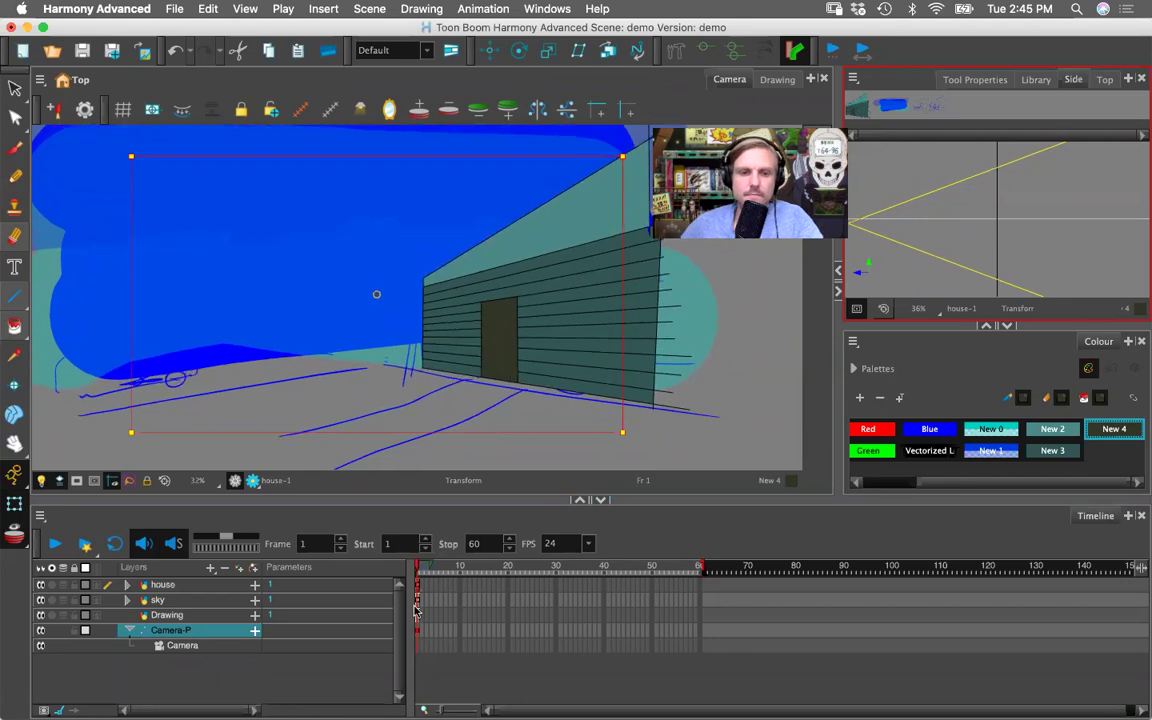
- At frame 20 of the camera peg, move the camera forward in the Side view to key a push-in
{"action": "left_click", "coordinate": [506, 632]}
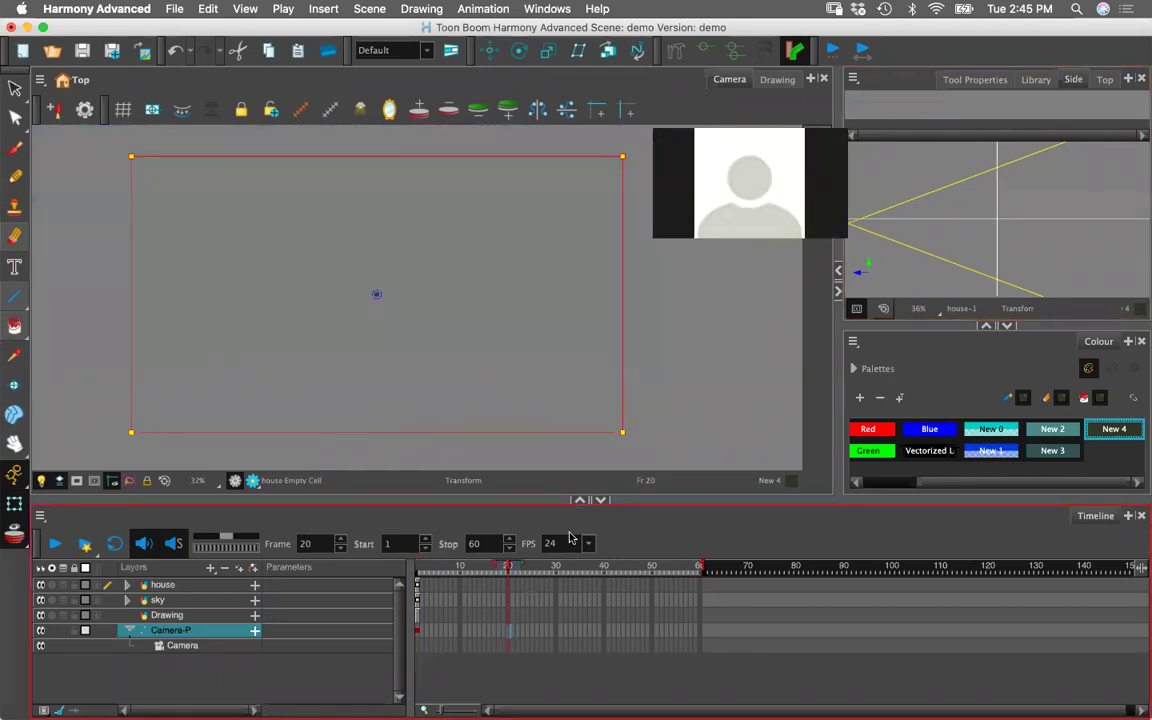
{"action": "left_click", "coordinate": [957, 200]}
{"action": "left_click", "coordinate": [933, 193]}
{"action": "left_click", "coordinate": [982, 193]}
{"action": "left_click", "coordinate": [922, 197]}
{"action": "left_click_drag", "start_coordinate": [922, 197], "coordinate": [981, 195]}
- Extend the exposure of the house, sky and Drawing layers to frame 60 in Overwrite mode
{"action": "left_click", "coordinate": [165, 587]}
{"action": "left_click", "coordinate": [421, 586]}
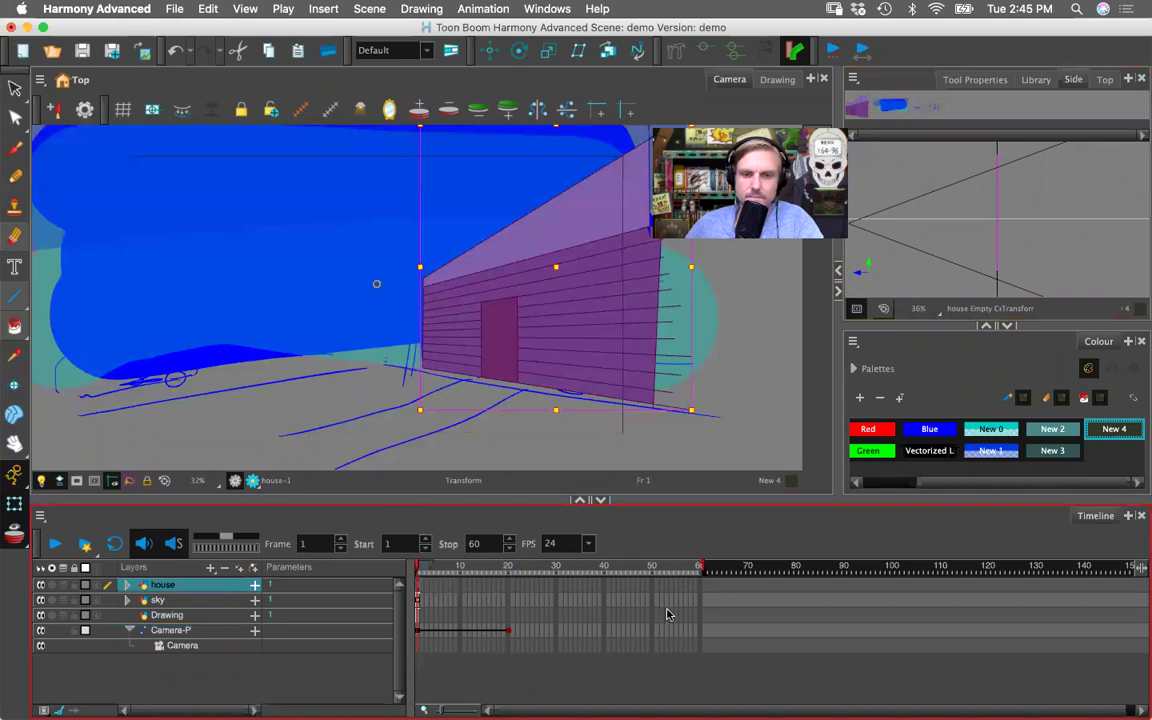
{"action": "left_click", "coordinate": [418, 614], "text": "shift"}
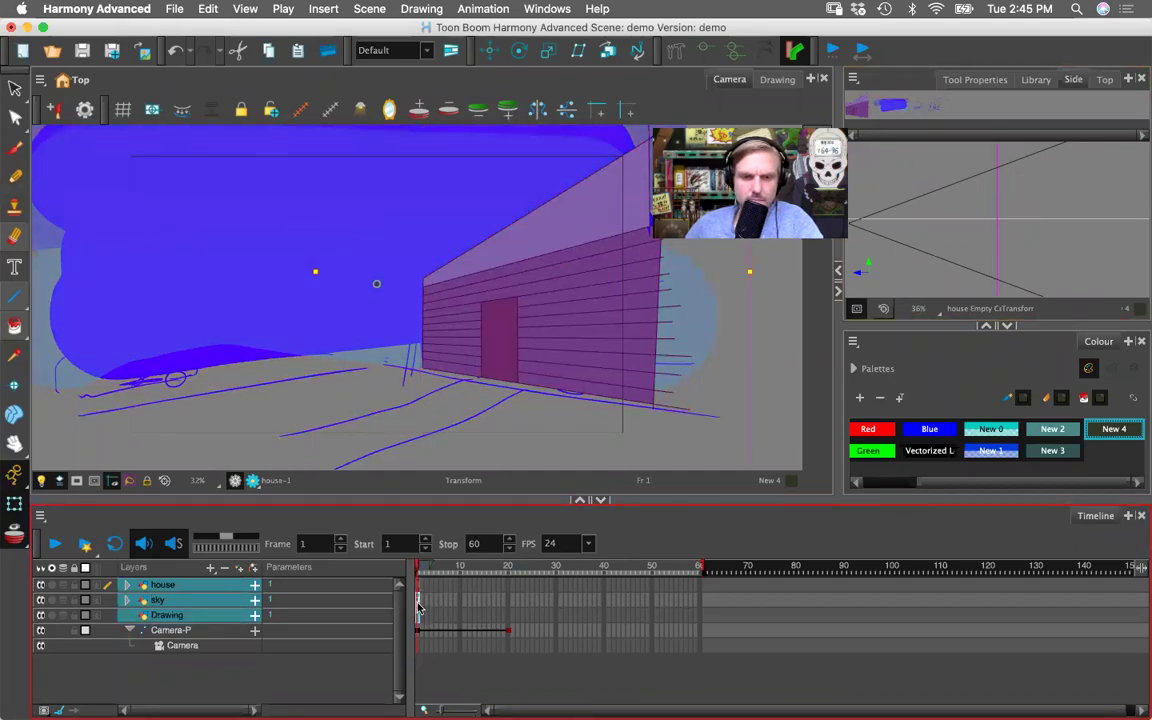
{"action": "right_click", "coordinate": [420, 607]}
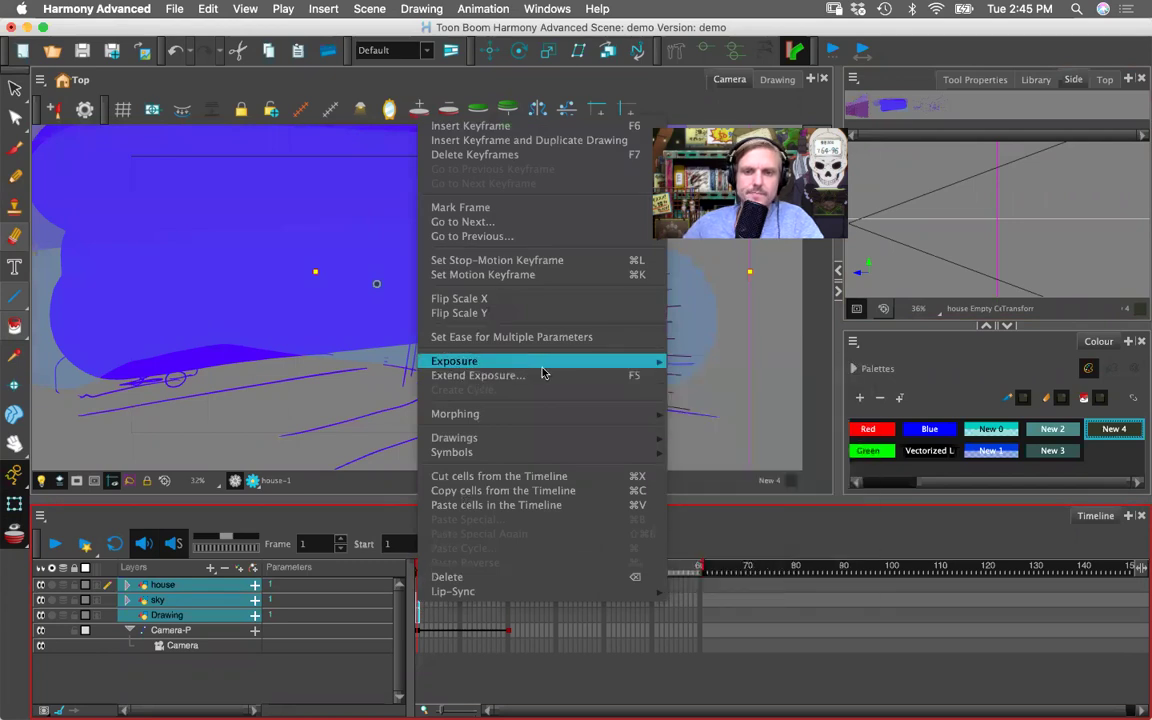
{"action": "left_click", "coordinate": [525, 376]}
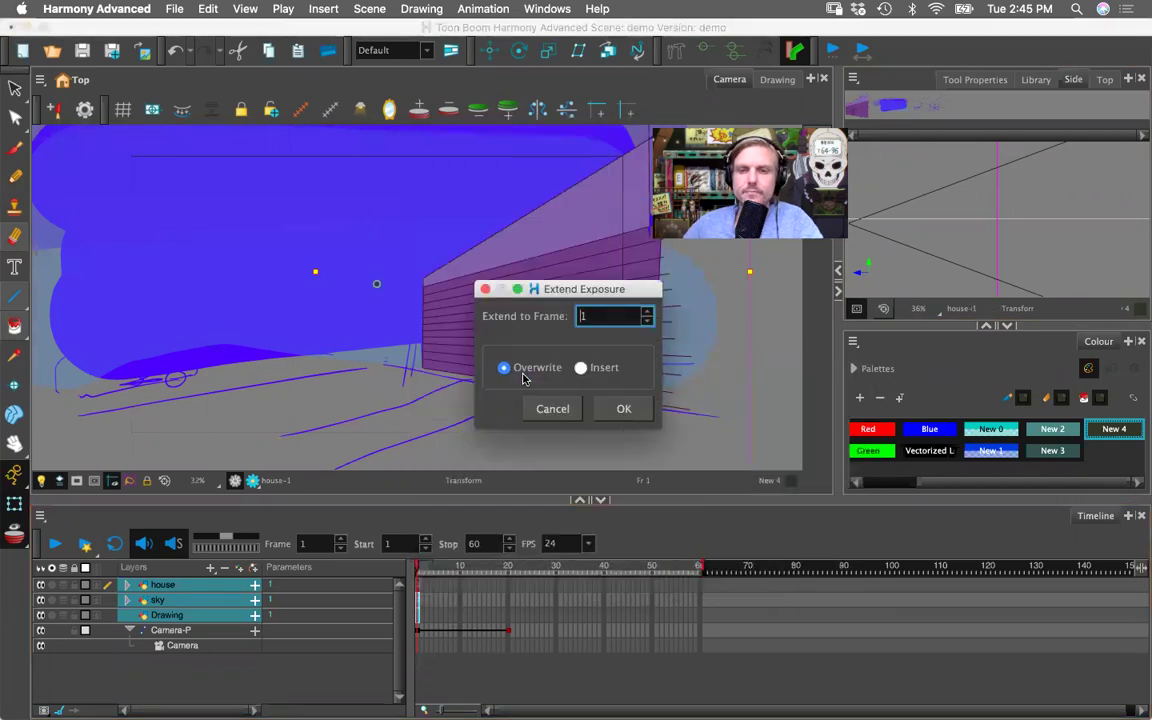
{"action": "left_click_drag", "start_coordinate": [607, 317], "coordinate": [574, 317]}
{"action": "type", "text": "60"}
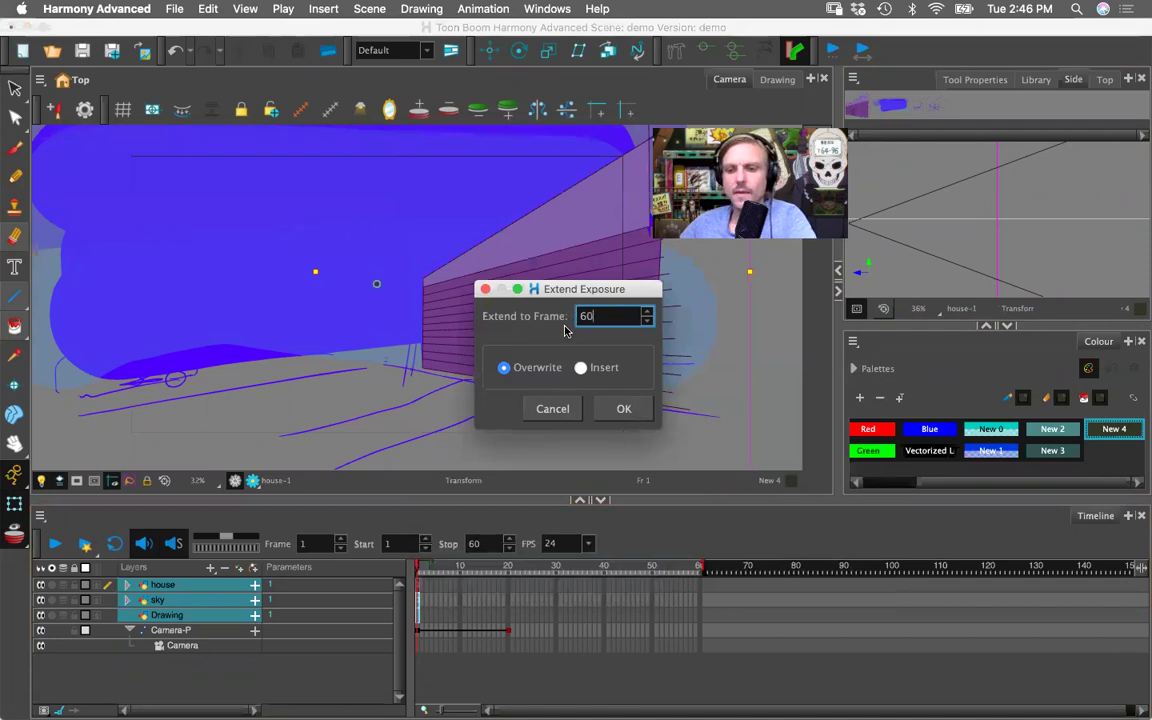
{"action": "key", "text": "Return"}
- At frame 37, move the camera forward and sideways towards the house in the Top view, and lower it in the Side view
{"action": "left_click_drag", "start_coordinate": [443, 567], "coordinate": [589, 570]}
{"action": "left_click", "coordinate": [1105, 81]}
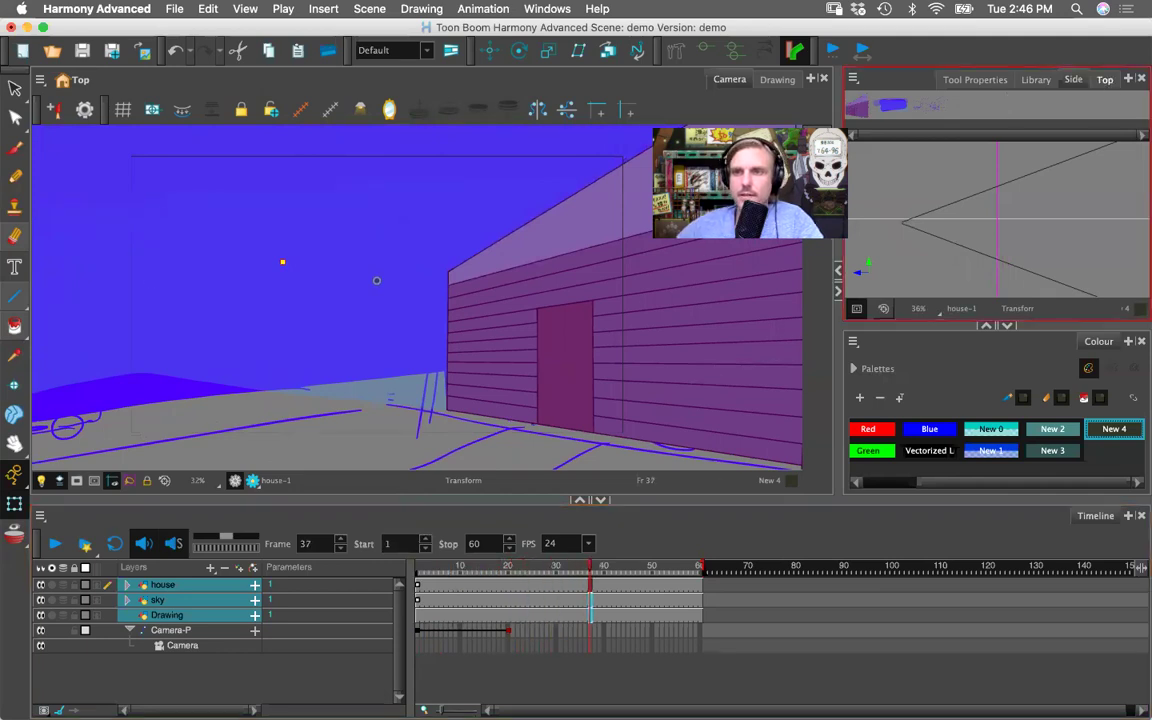
{"action": "left_click", "coordinate": [994, 252]}
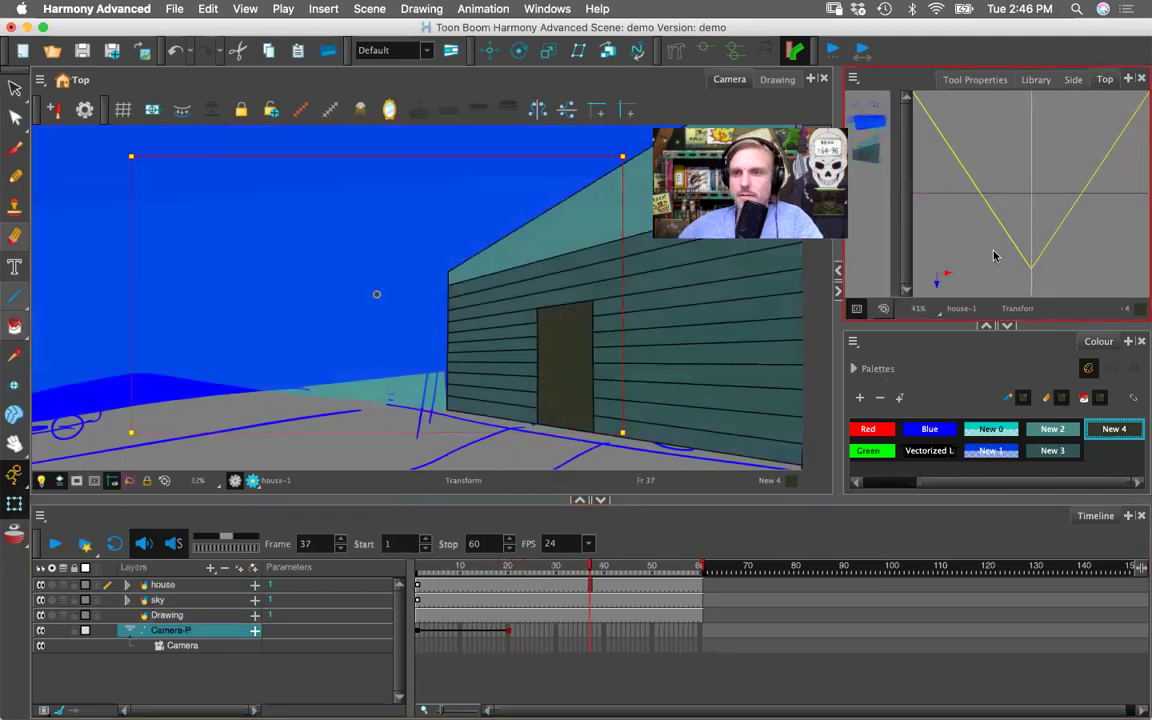
{"action": "left_click_drag", "start_coordinate": [1019, 249], "coordinate": [1053, 216]}
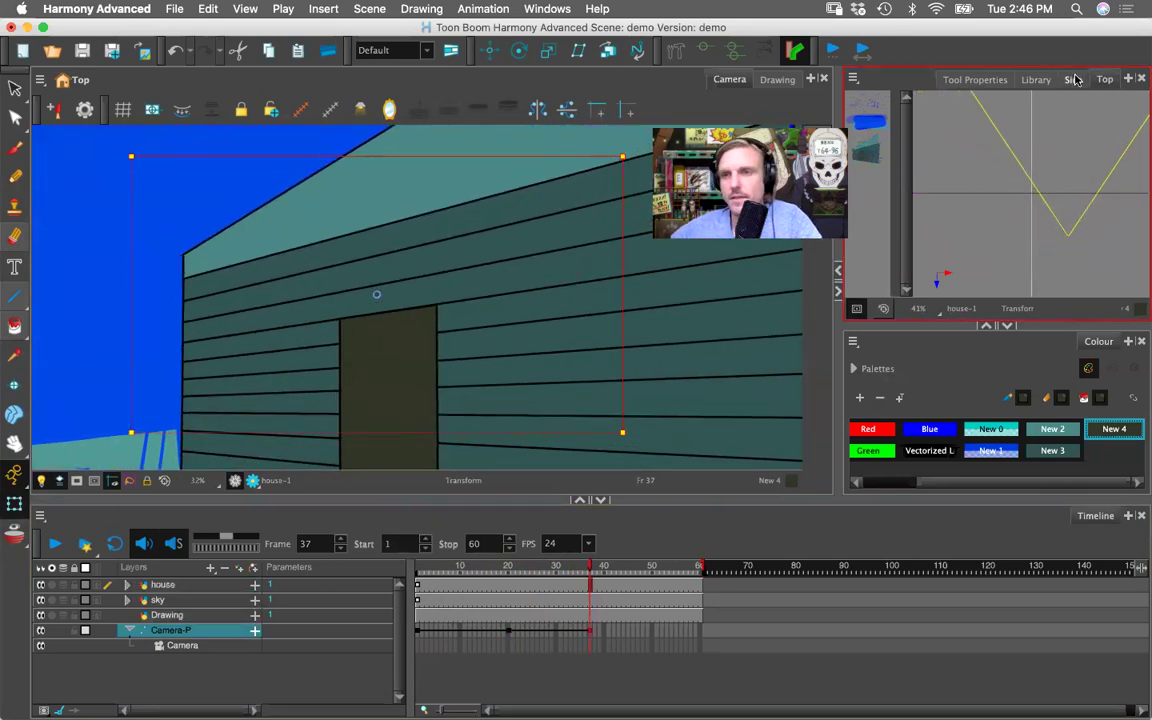
{"action": "left_click", "coordinate": [1073, 80]}
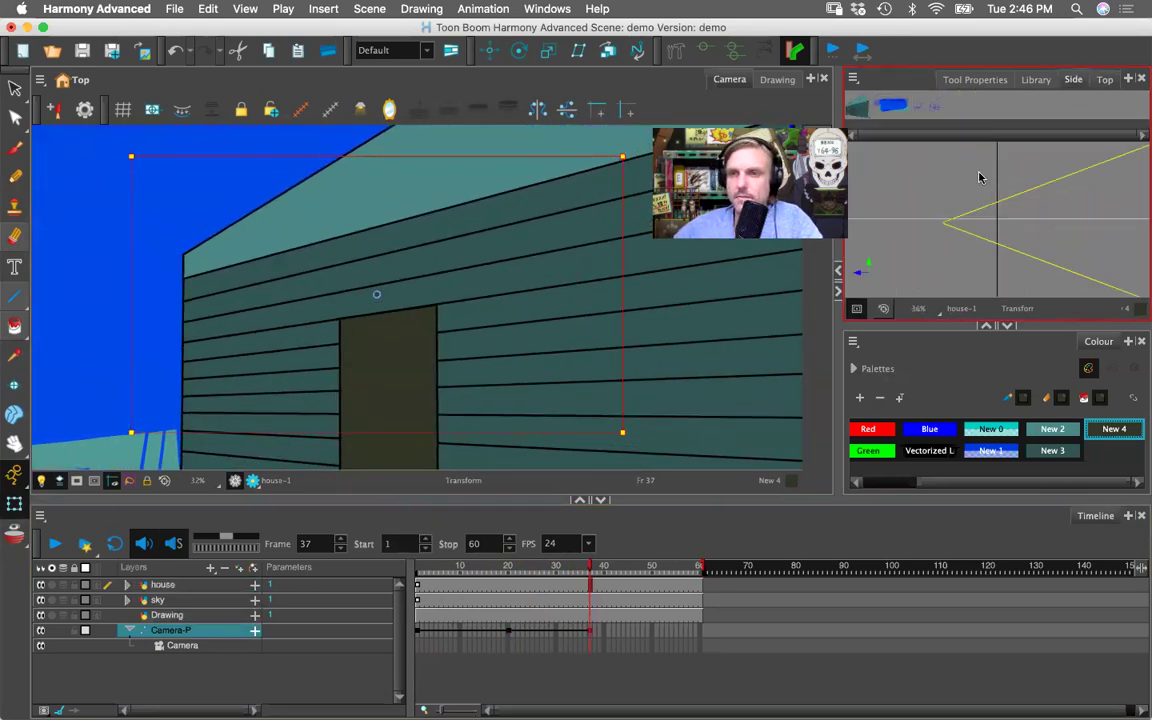
{"action": "left_click_drag", "start_coordinate": [967, 221], "coordinate": [965, 228]}
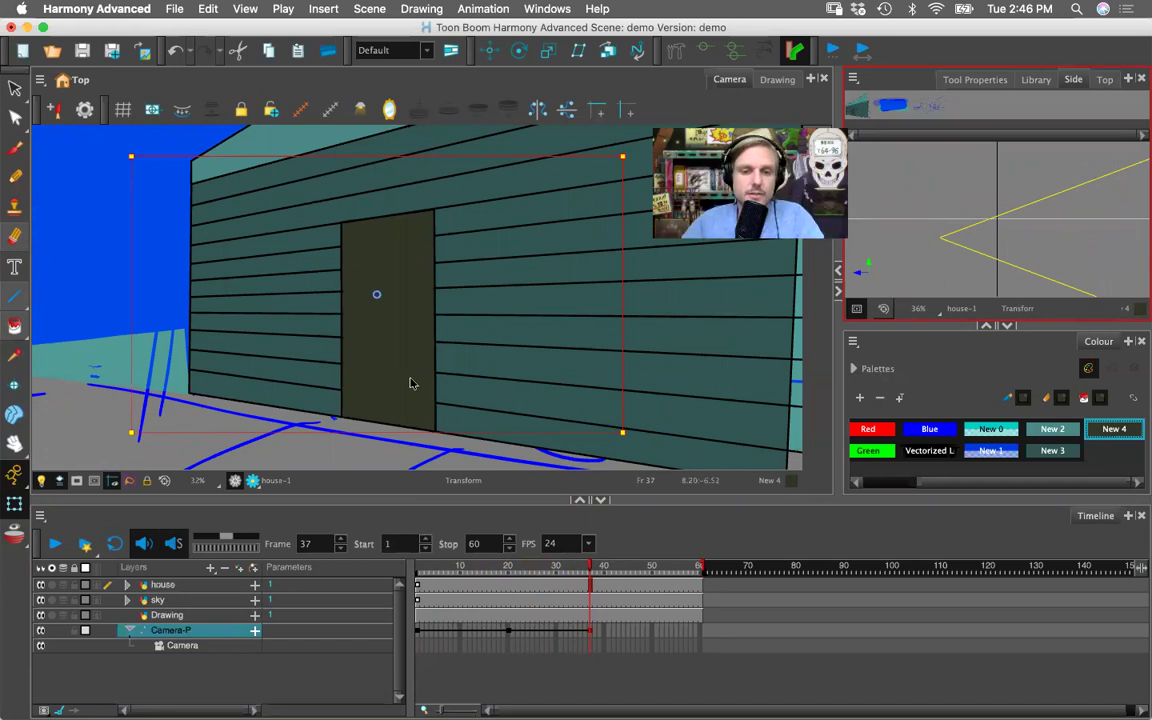
- Preview the start of the camera move on the opening frames of the timeline
{"action": "left_click", "coordinate": [433, 568]}
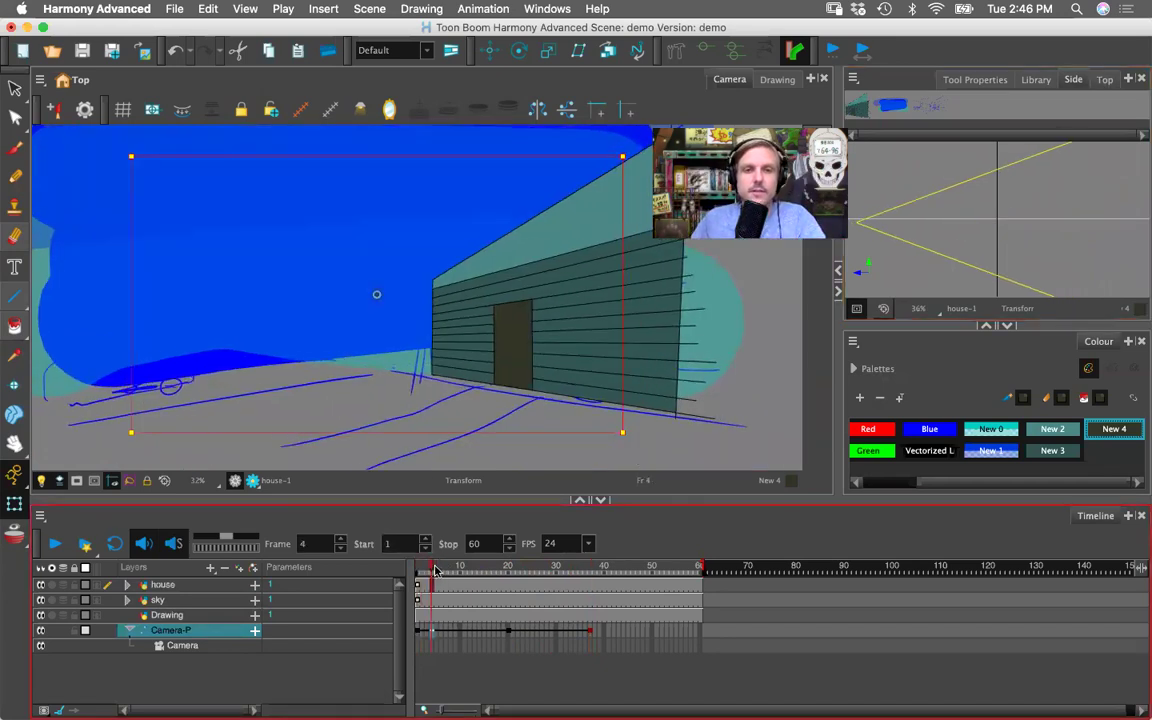
{"action": "left_click", "coordinate": [416, 567]}
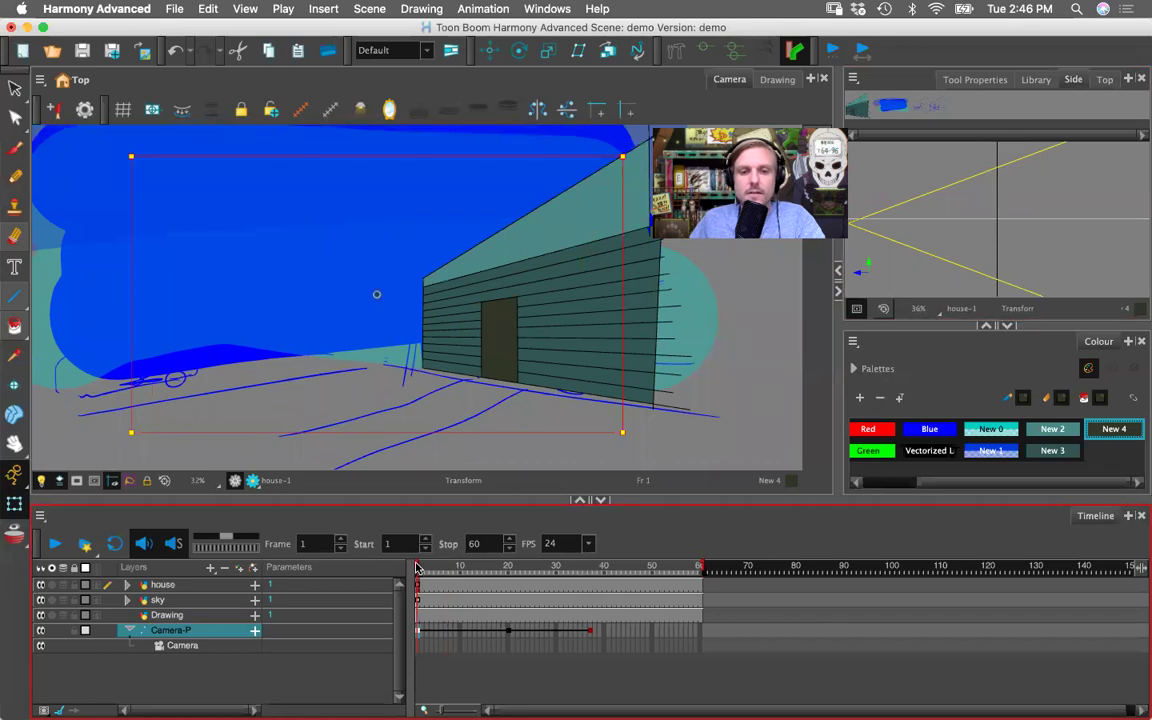
{"action": "left_click", "coordinate": [421, 568]}
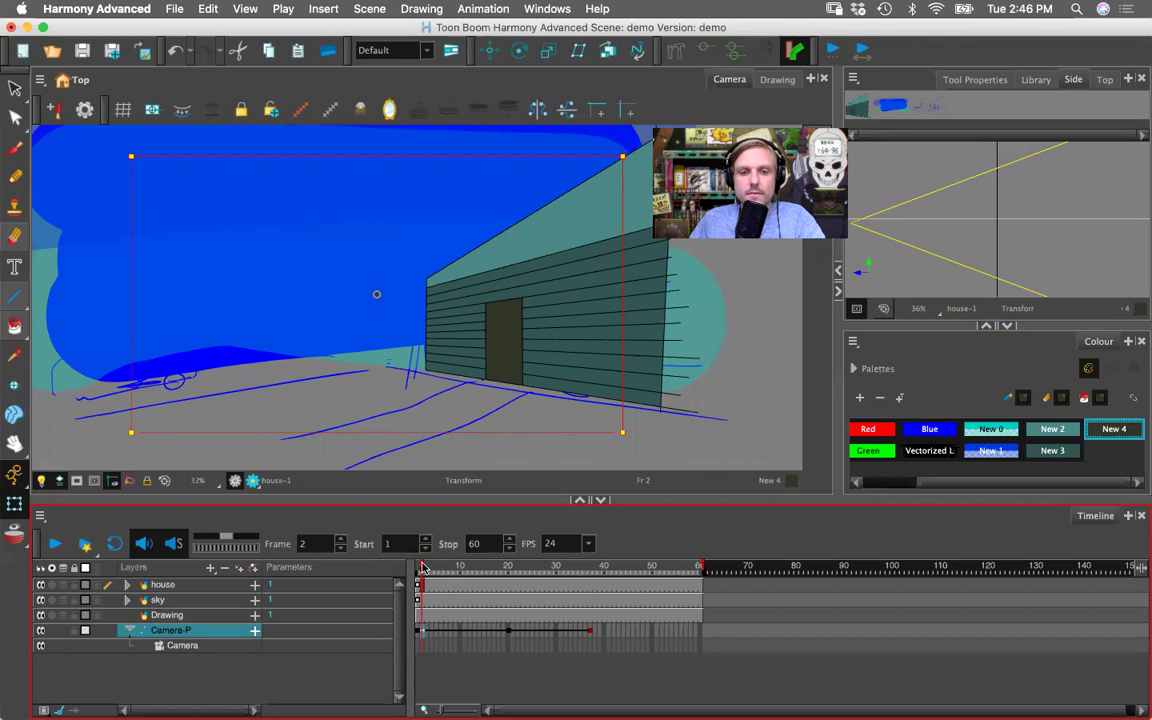
- Scrub through the first frames of the camera move on the timeline and return to frame 1
{"action": "left_click", "coordinate": [426, 568]}
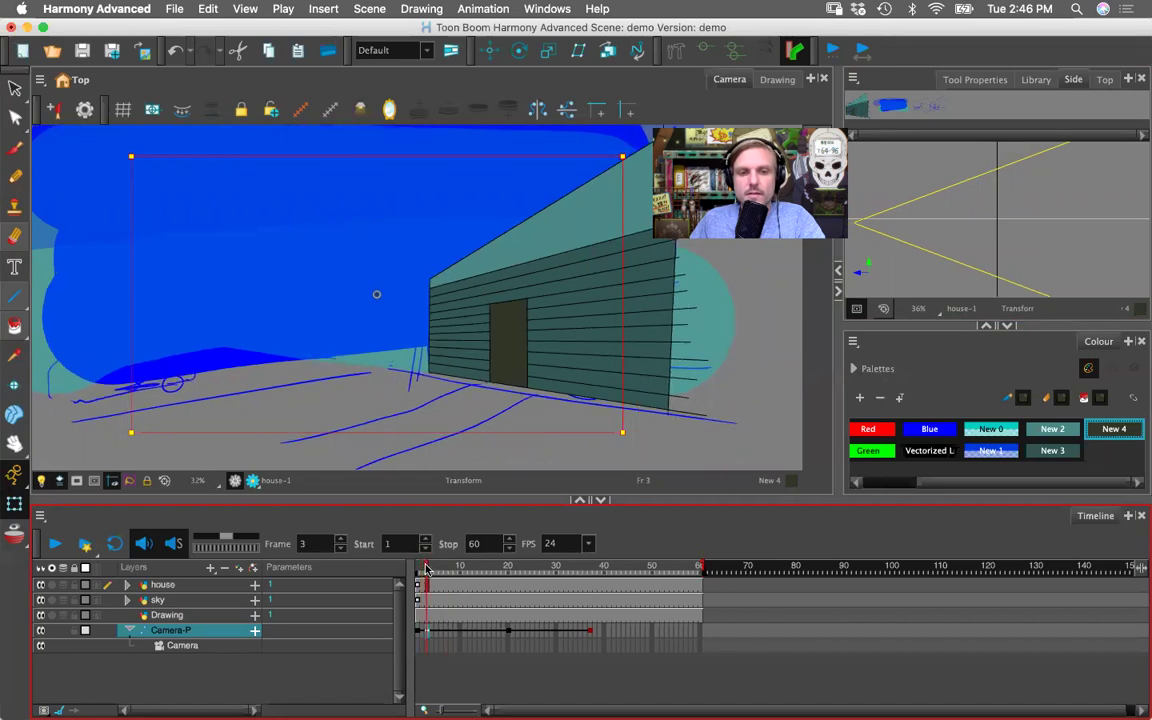
{"action": "left_click", "coordinate": [431, 568]}
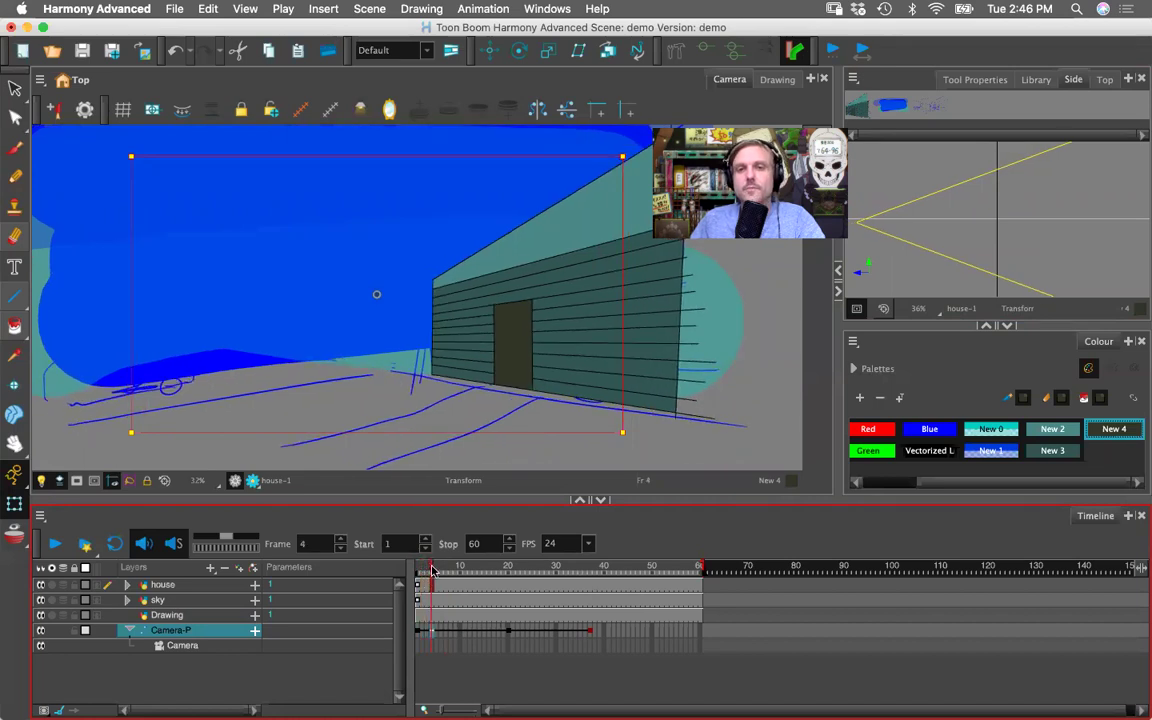
{"action": "left_click_drag", "start_coordinate": [432, 568], "coordinate": [408, 569]}
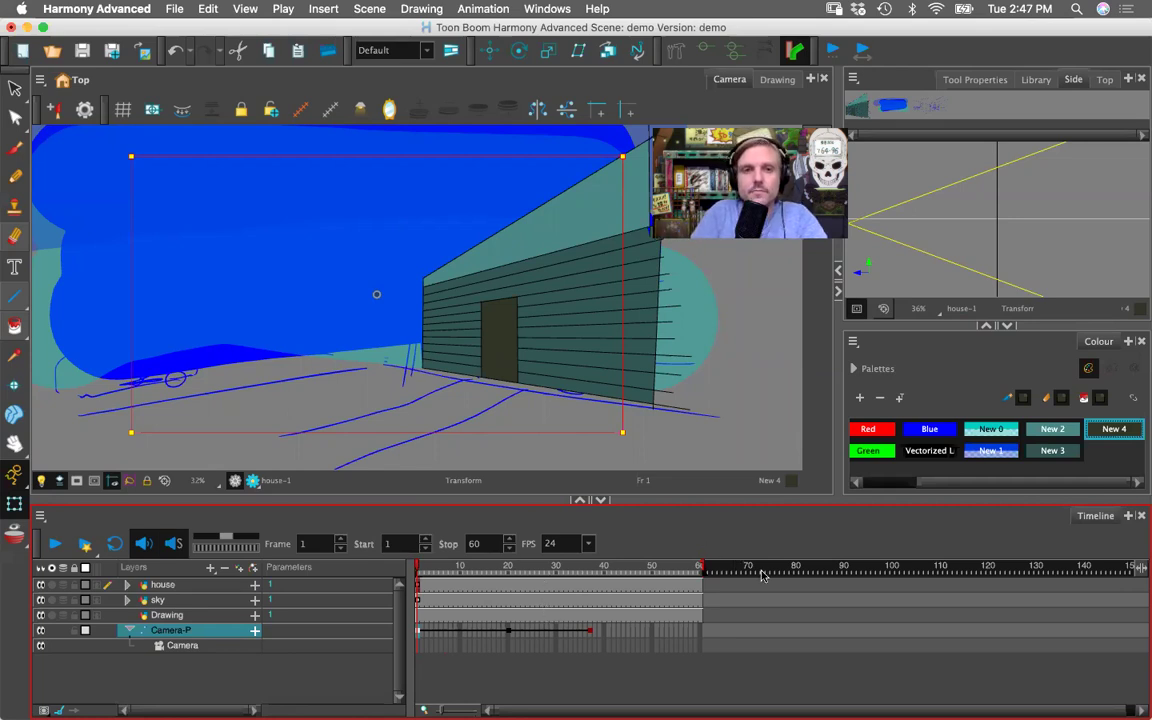
- Switch to Finder, open the **exports folder and look through the project's folder list
{"action": "mouse_move", "coordinate": [3, 230]}
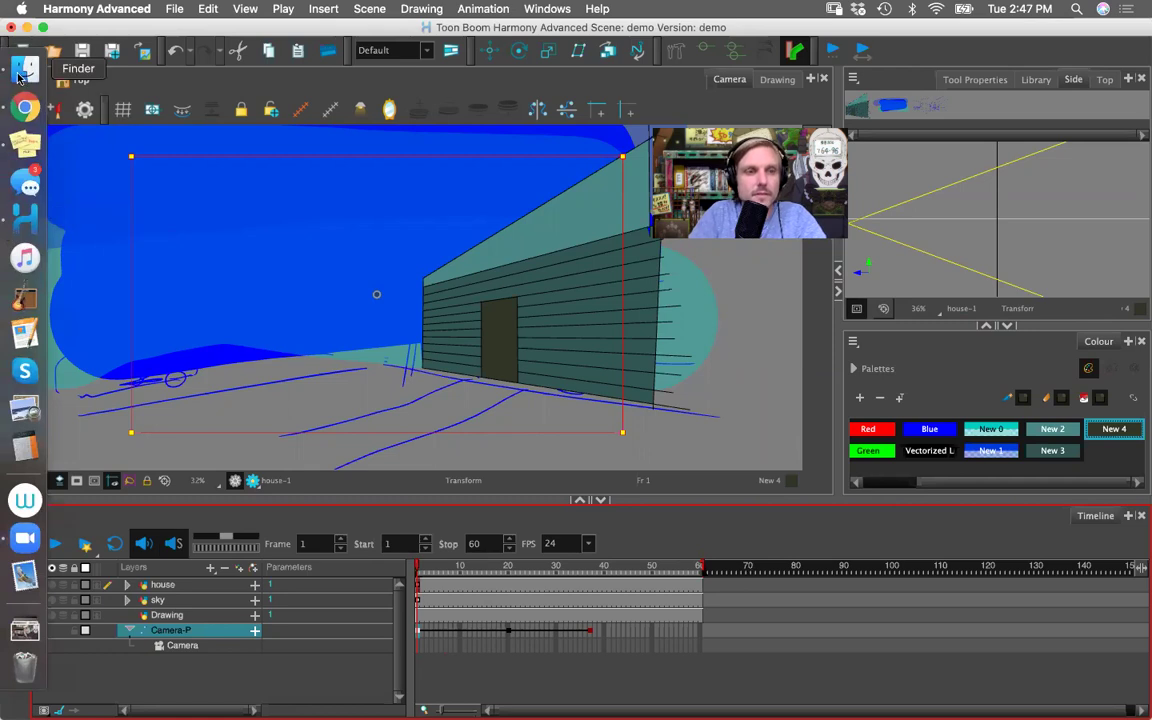
{"action": "left_click", "coordinate": [19, 74]}
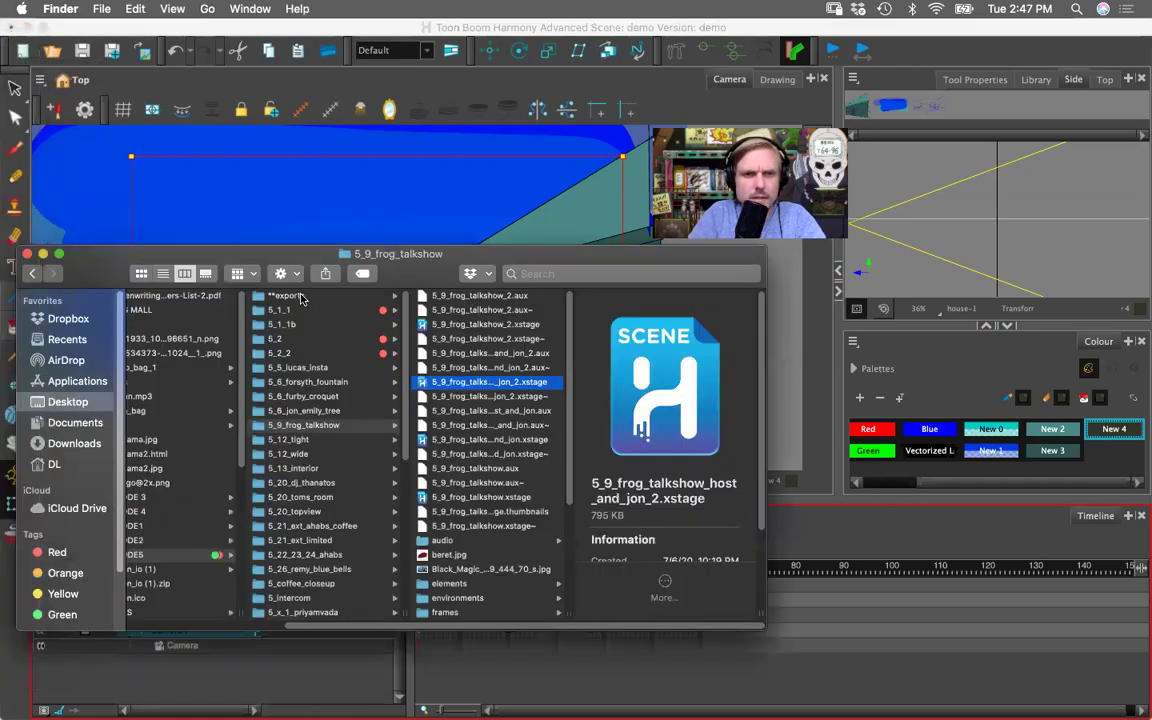
{"action": "left_click", "coordinate": [287, 296]}
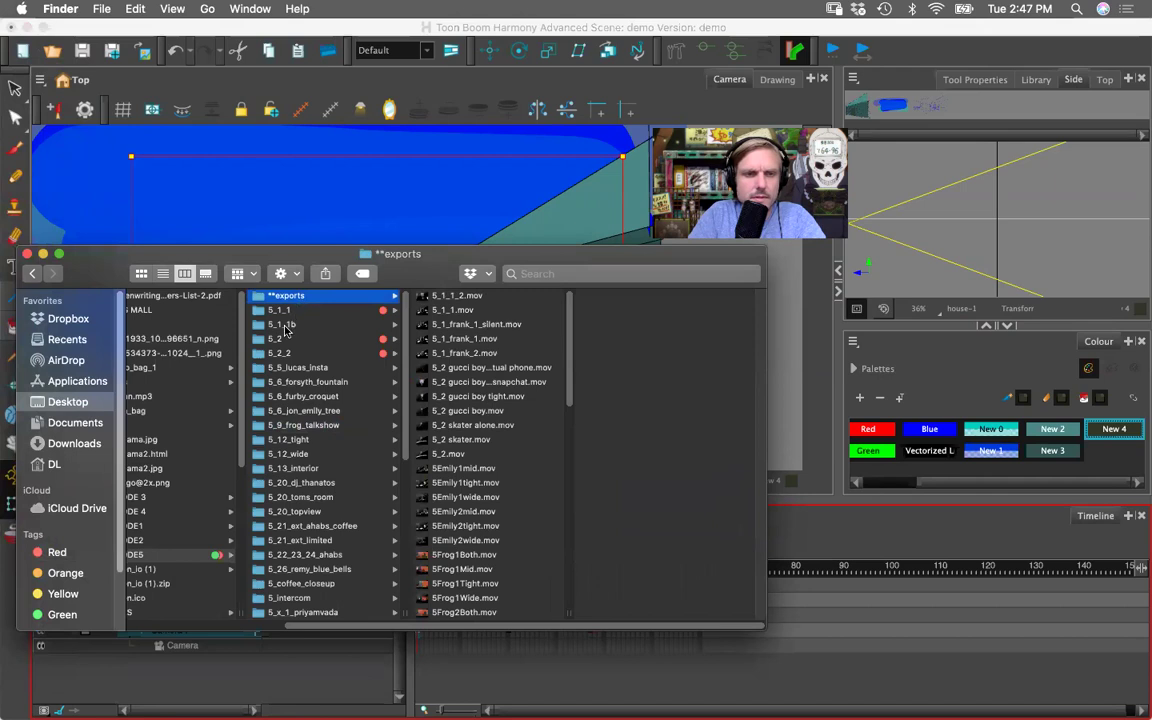
{"action": "scroll", "coordinate": [285, 424], "scroll_direction": "down", "scroll_amount": 10}
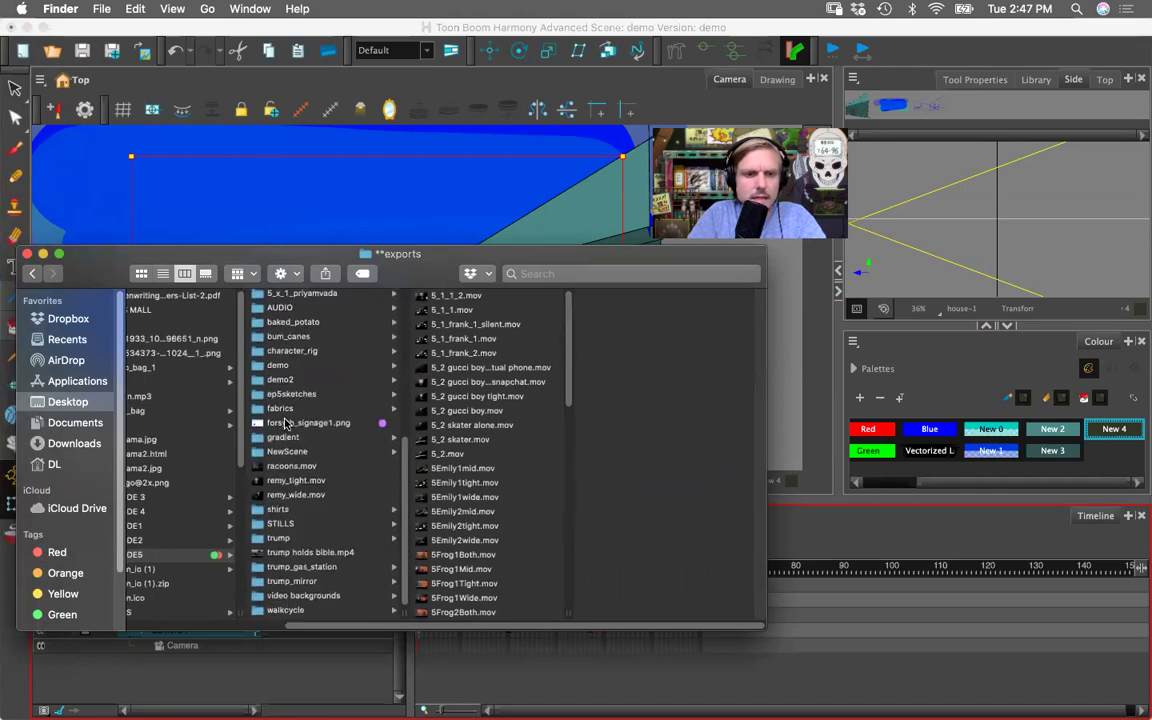
- Reopen the EPISODE5 folder and look through its subfolders and files
{"action": "left_click", "coordinate": [175, 339]}
{"action": "scroll", "coordinate": [139, 358], "scroll_direction": "left", "scroll_amount": 2}
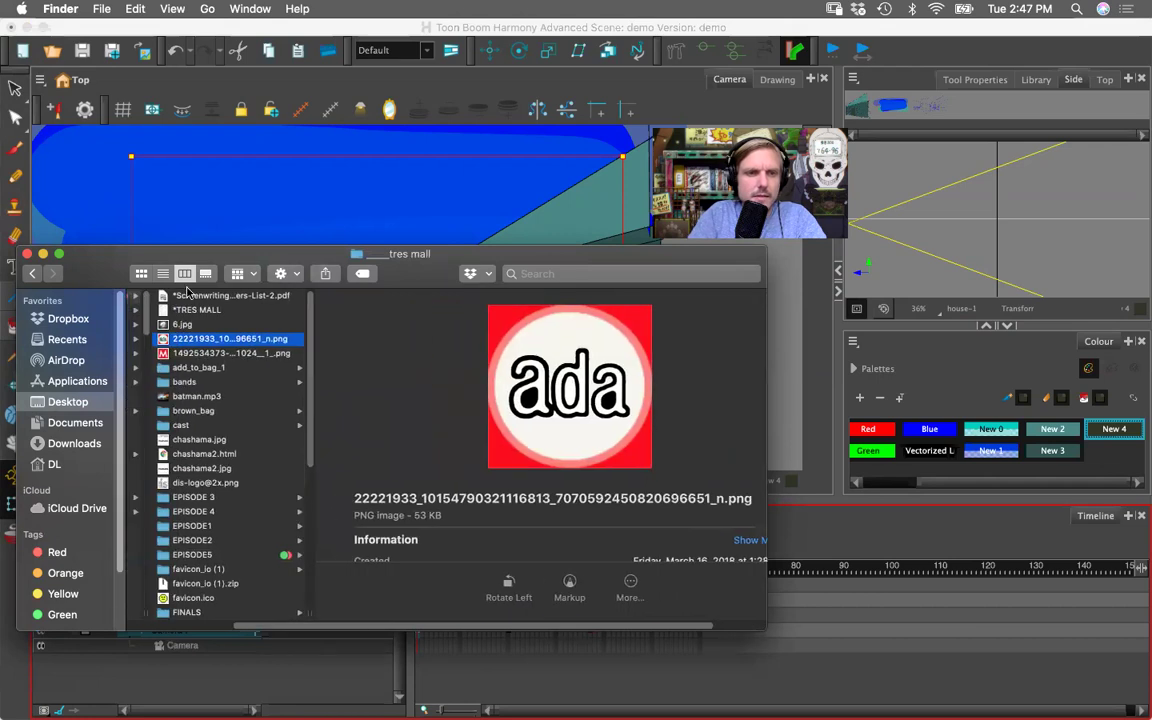
{"action": "scroll", "coordinate": [197, 395], "scroll_direction": "down", "scroll_amount": 2}
{"action": "left_click", "coordinate": [192, 524]}
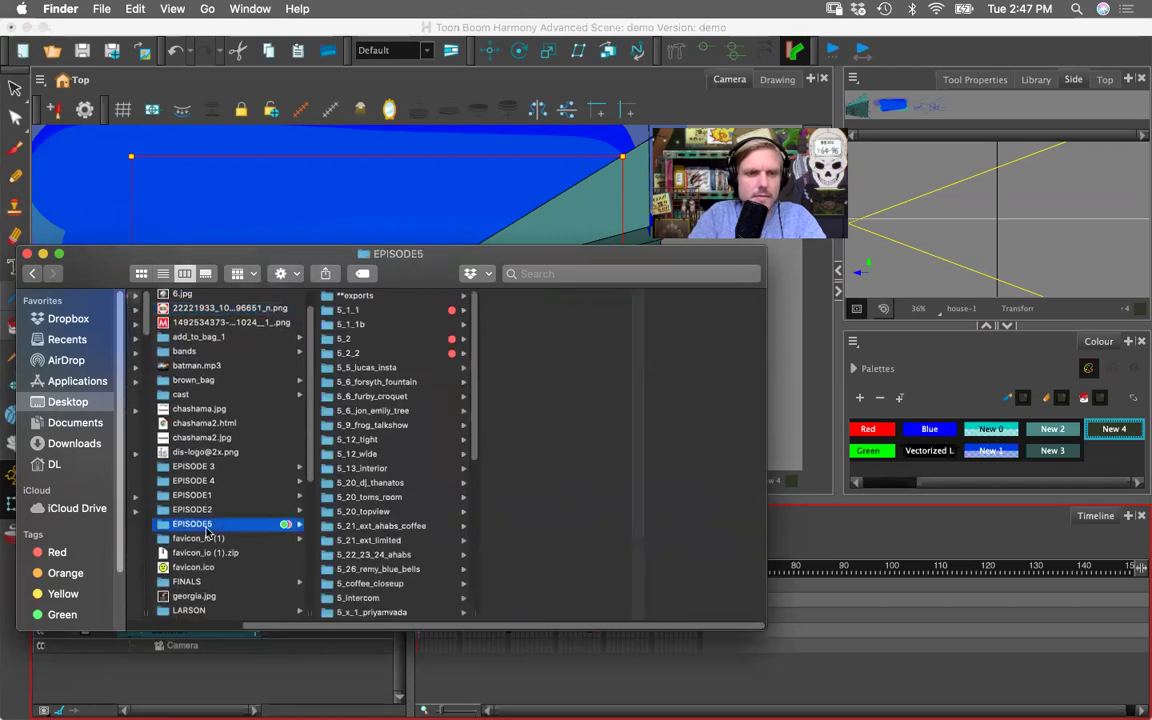
{"action": "scroll", "coordinate": [375, 410], "scroll_direction": "down", "scroll_amount": 10}
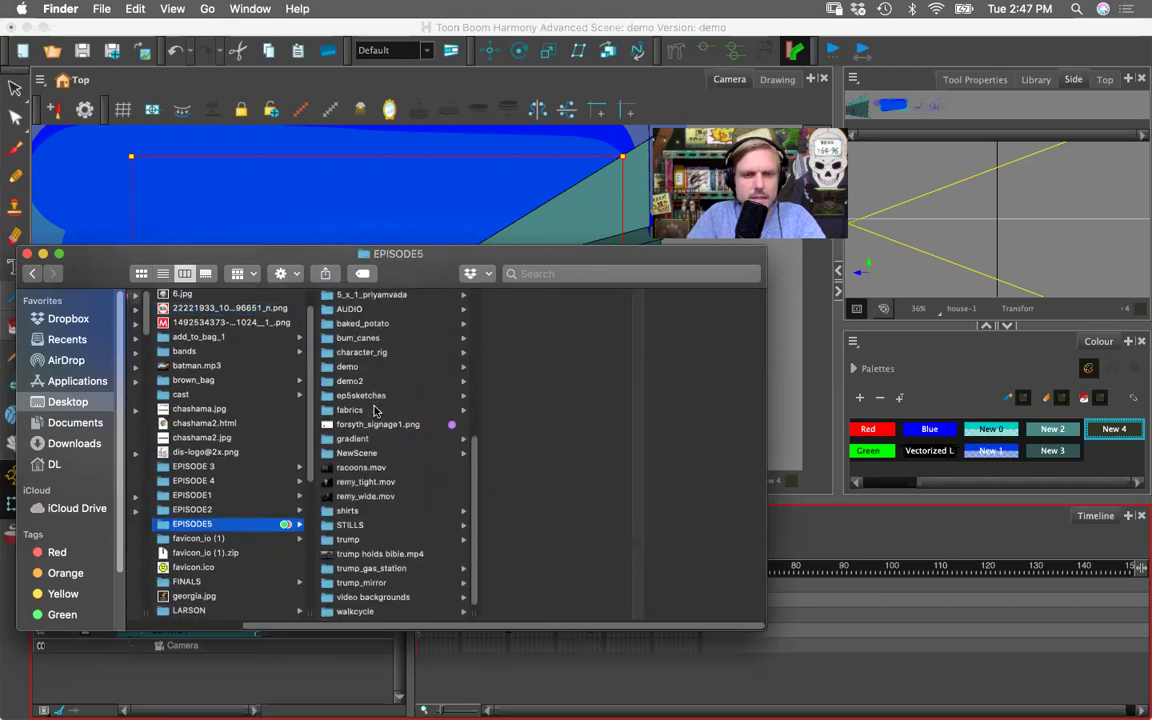
{"action": "scroll", "coordinate": [352, 588], "scroll_direction": "up", "scroll_amount": 6}
{"action": "scroll", "coordinate": [352, 580], "scroll_direction": "up", "scroll_amount": 2}
{"action": "scroll", "coordinate": [352, 578], "scroll_direction": "up", "scroll_amount": 3}
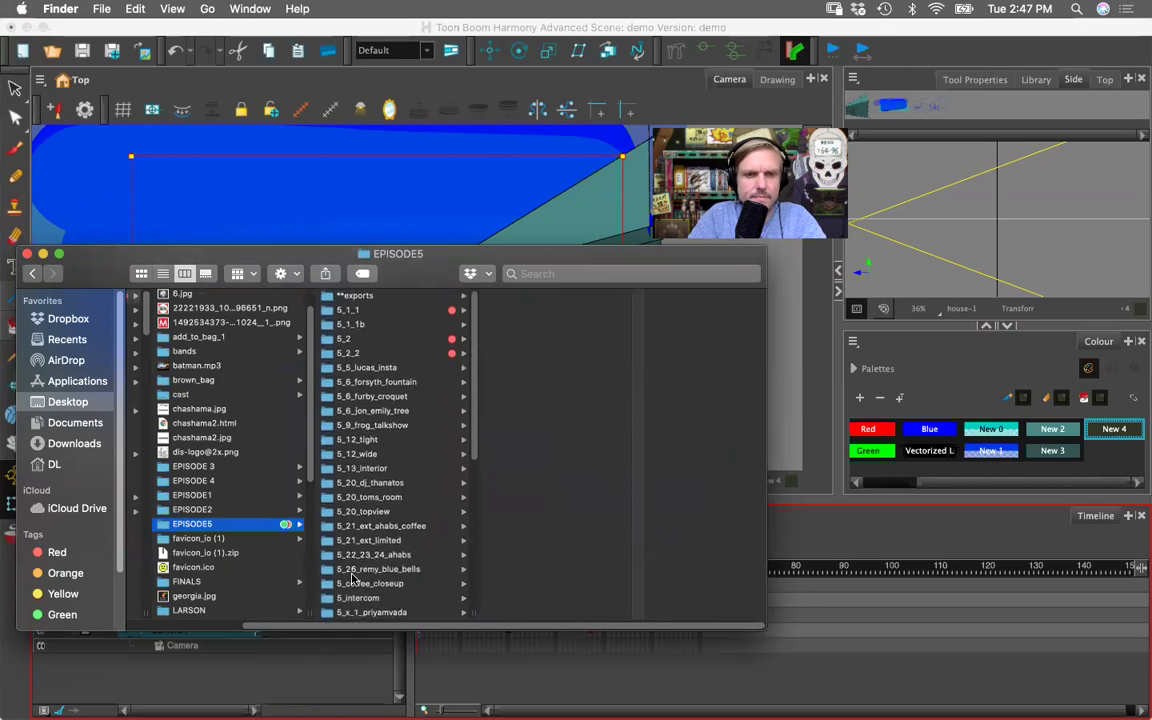
- Open the **exports folder inside EPISODE5, look through its exported files and enlarge the Finder window
{"action": "left_click", "coordinate": [355, 296]}
{"action": "scroll", "coordinate": [548, 444], "scroll_direction": "down", "scroll_amount": 10}
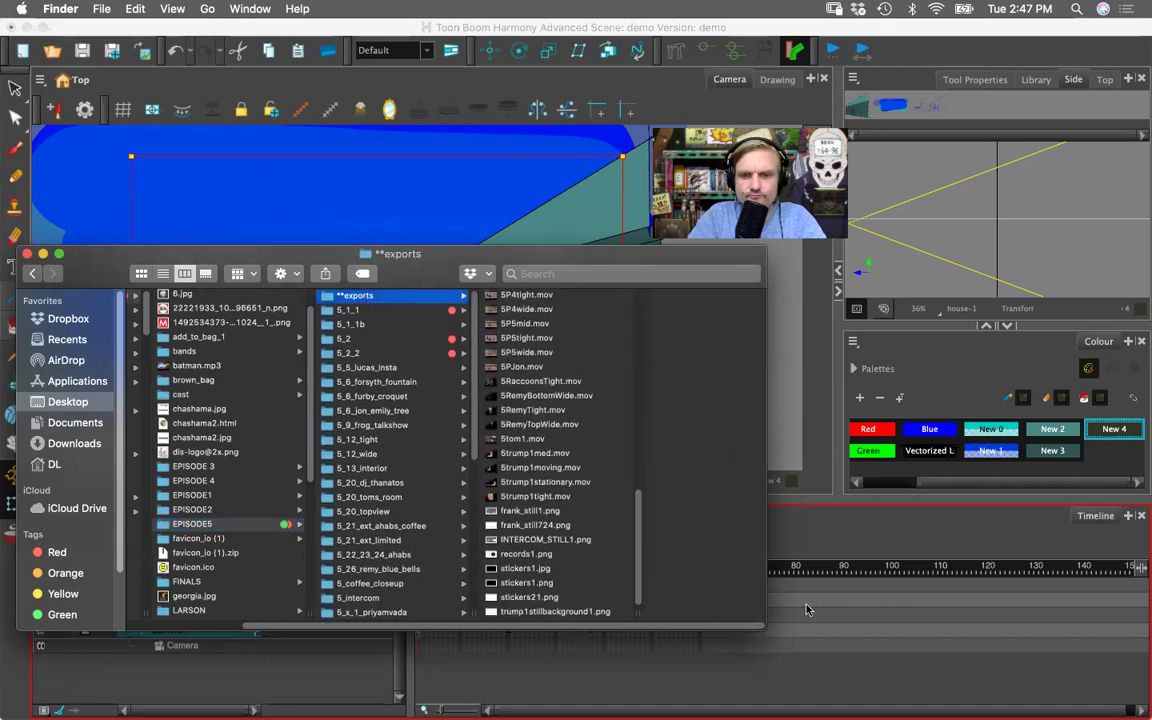
{"action": "left_click_drag", "start_coordinate": [764, 627], "coordinate": [902, 663]}
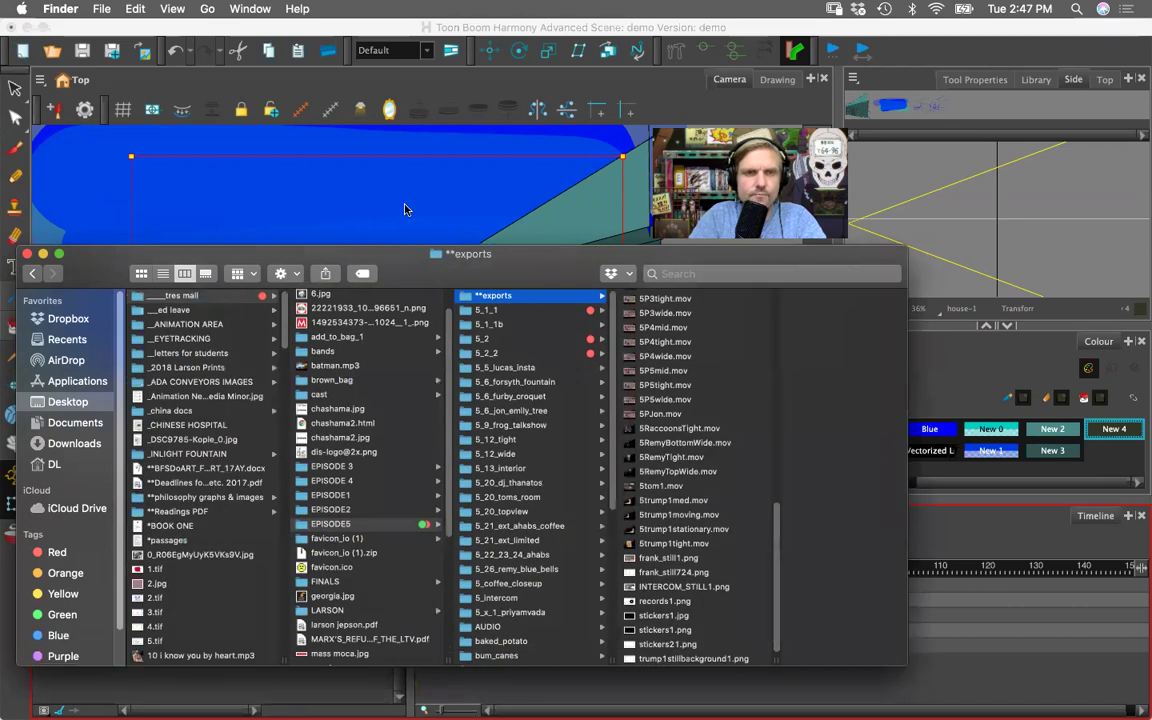
- Switch to Chrome and load tresmall.com in a new tab
{"action": "left_click", "coordinate": [22, 98]}
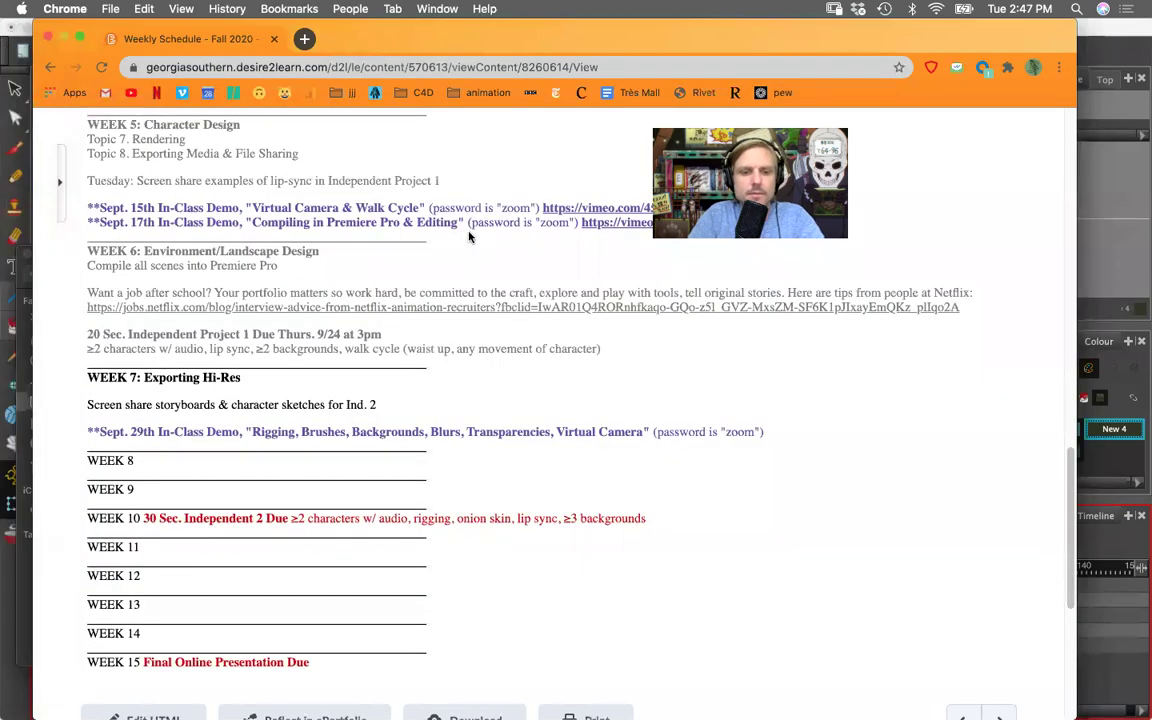
{"action": "key", "text": "super+t"}
{"action": "type", "text": "t"}
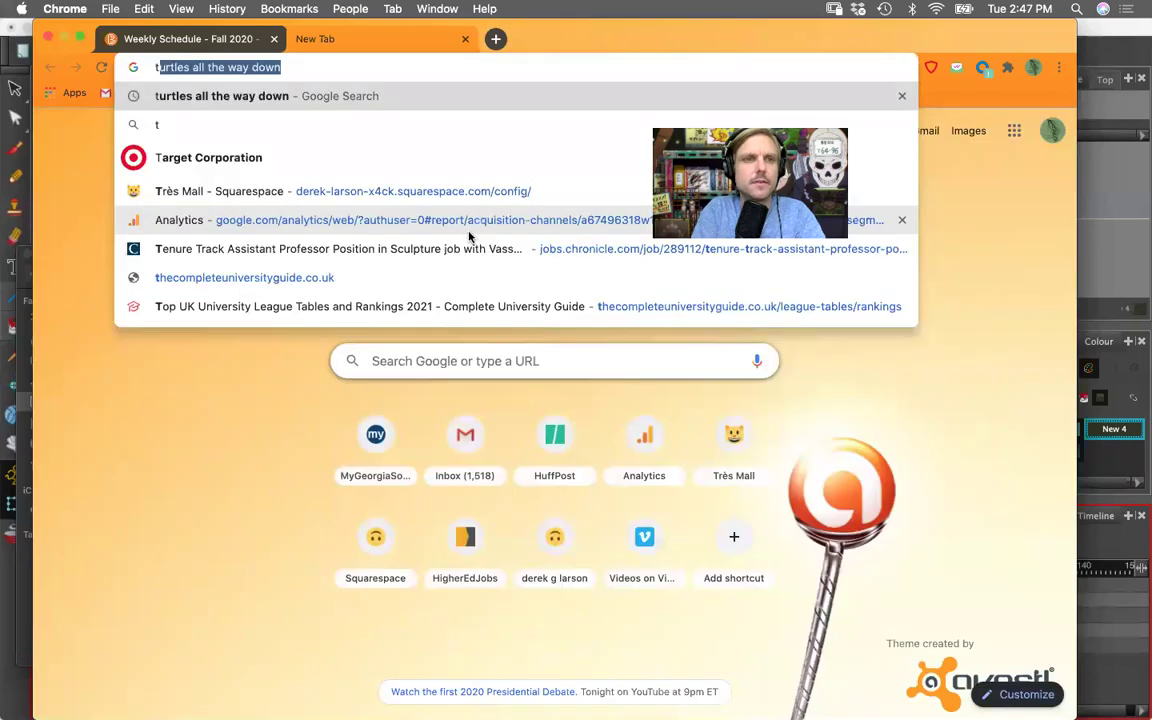
{"action": "type", "text": "resmall.com"}
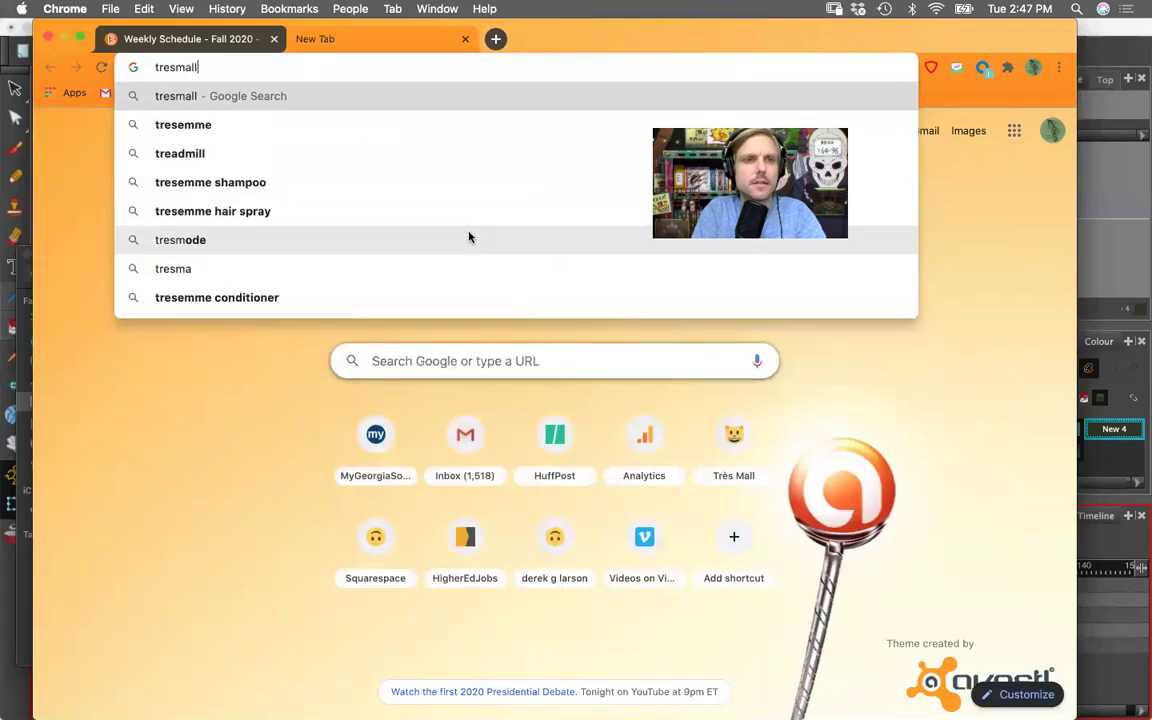
{"action": "key", "text": "Return"}
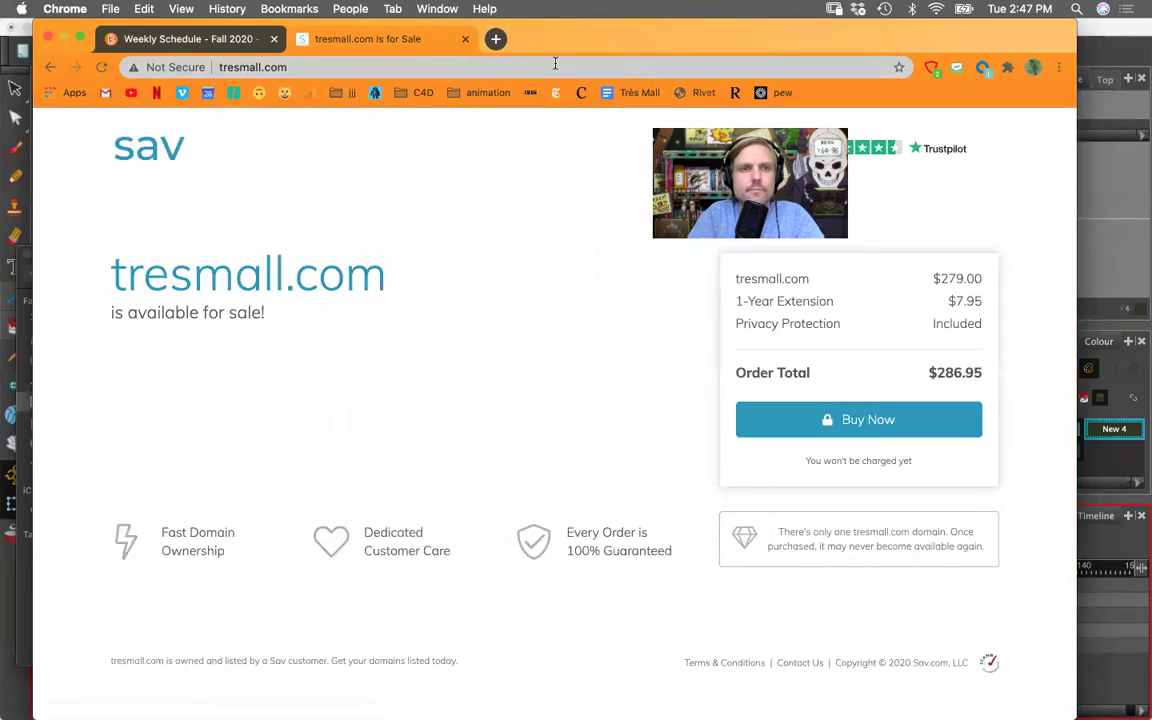
- Load tres-mall.com in the current tab and find the Très Mall EP.5 Trailer on the page
{"action": "double_click", "coordinate": [345, 68]}
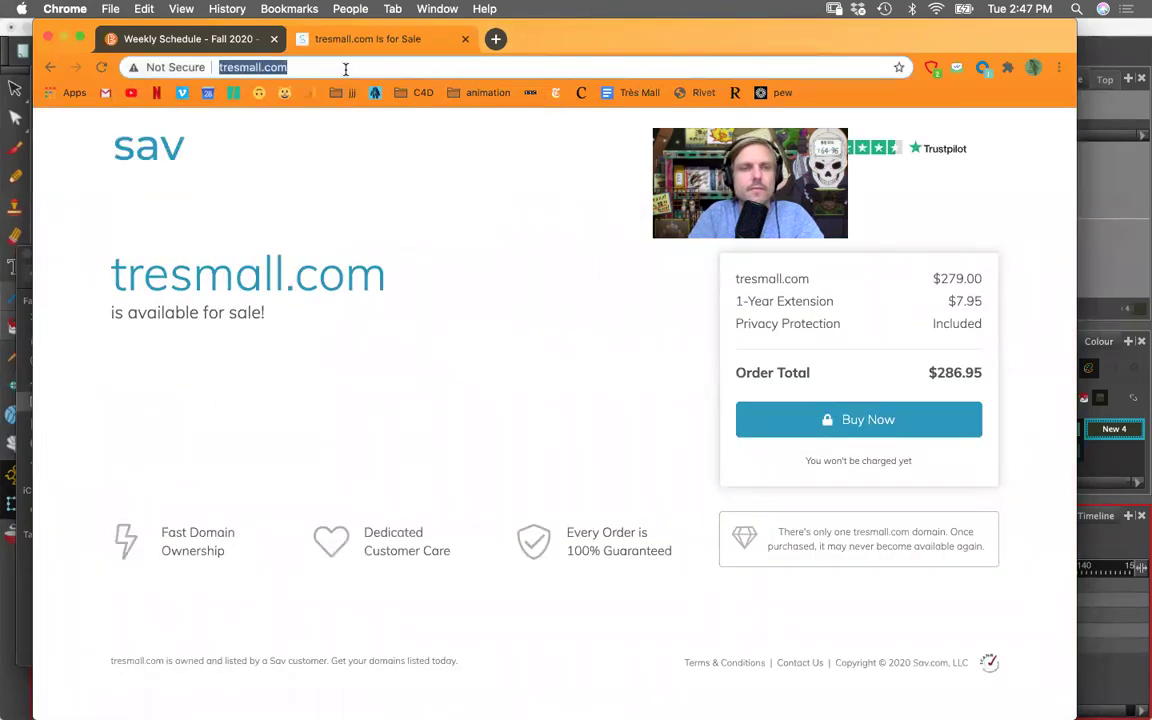
{"action": "type", "text": "tres-m"}
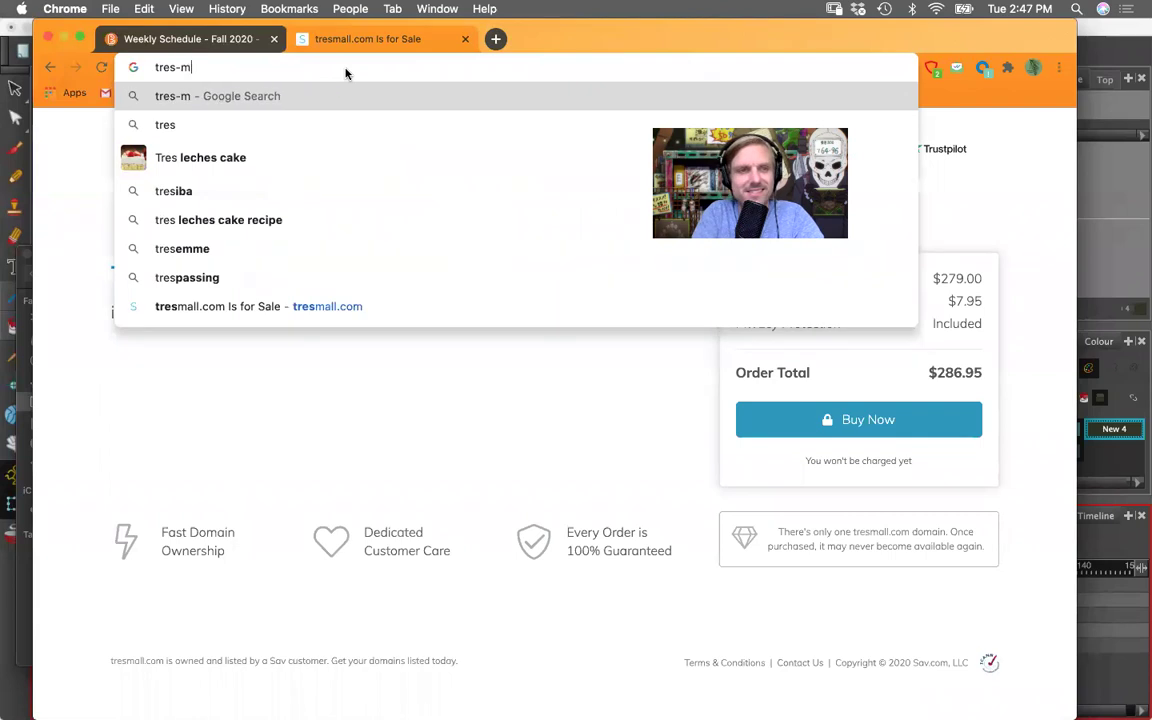
{"action": "type", "text": "all.com"}
{"action": "key", "text": "Return"}
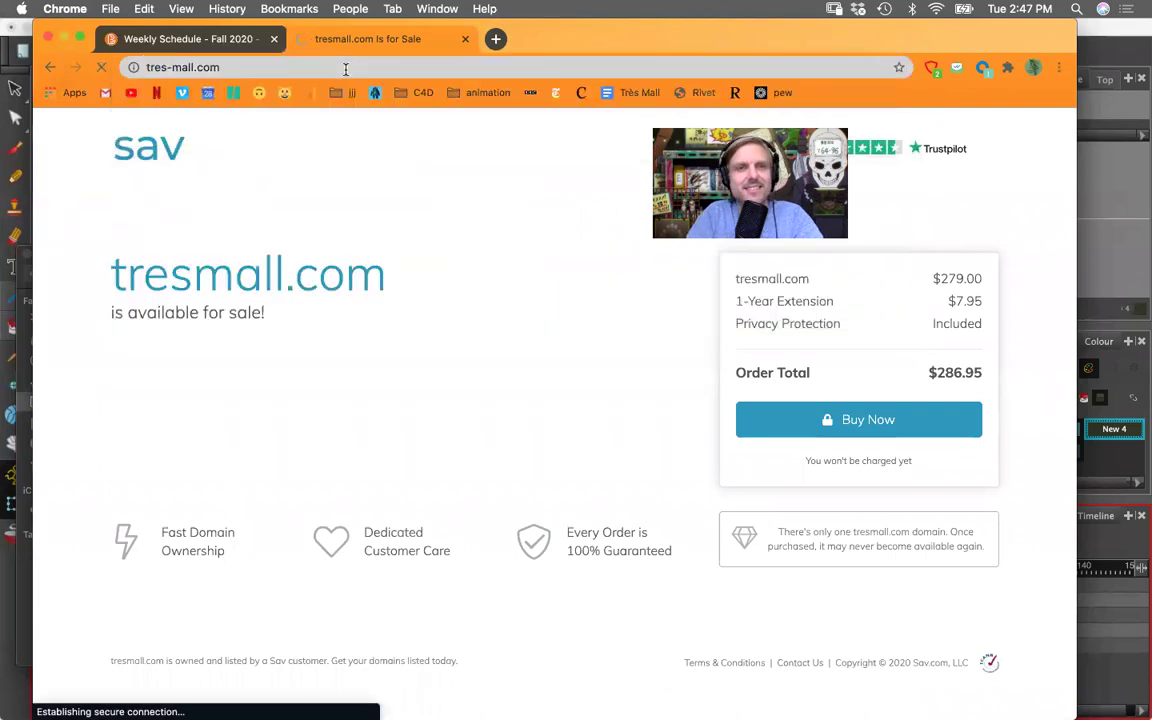
{"action": "scroll", "coordinate": [418, 292], "scroll_direction": "down", "scroll_amount": 3}
{"action": "scroll", "coordinate": [418, 292], "scroll_direction": "down", "scroll_amount": 10}
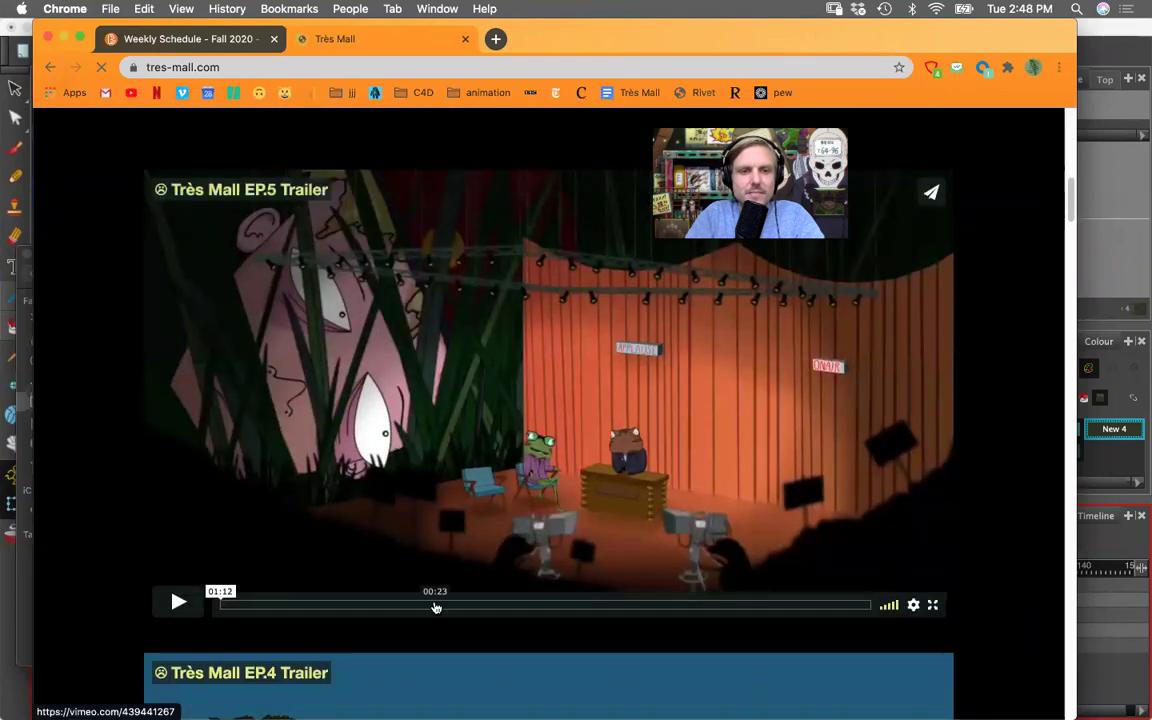
- Play the Très Mall EP.5 Trailer with the volume raised, pausing it to examine the animated scenes
{"action": "left_click", "coordinate": [181, 605]}
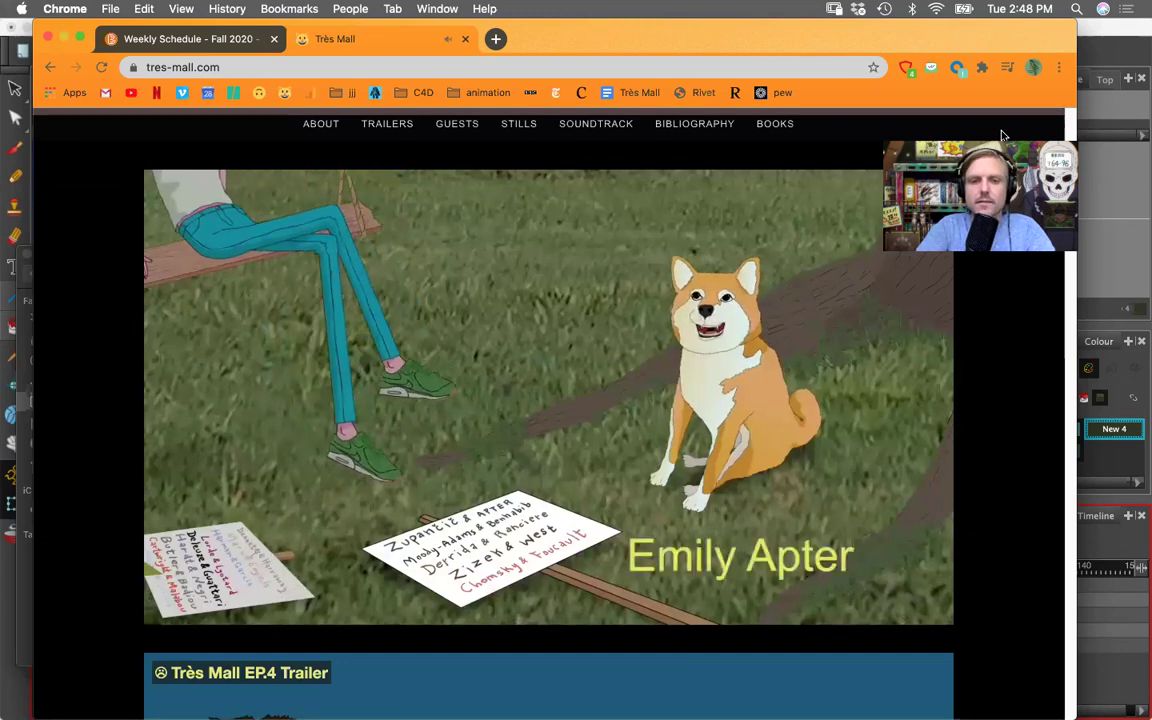
{"action": "key", "text": "XF86AudioRaiseVolume"}
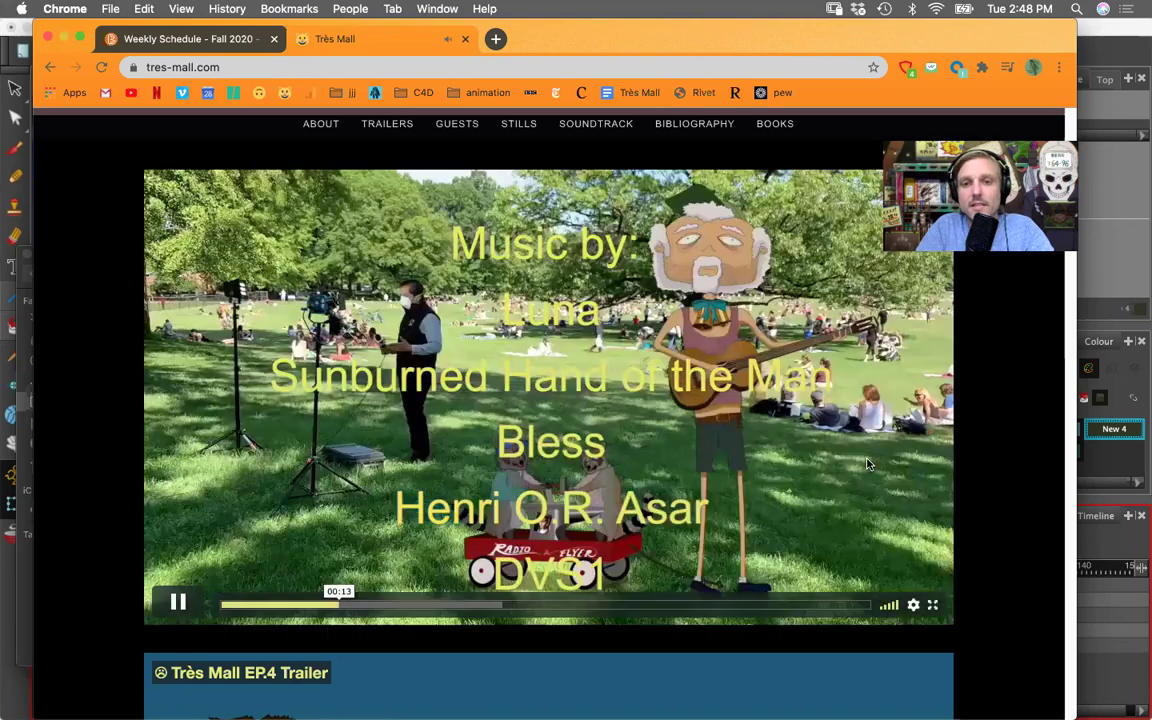
{"action": "left_click", "coordinate": [868, 463]}
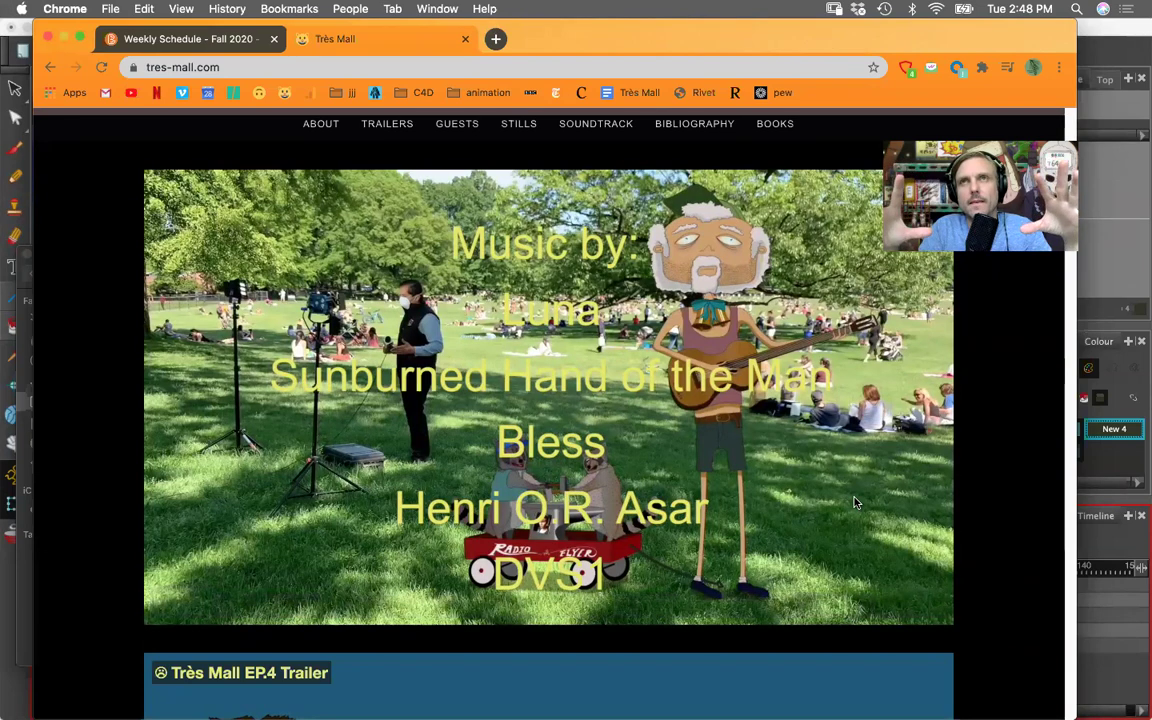
{"action": "left_click", "coordinate": [848, 498]}
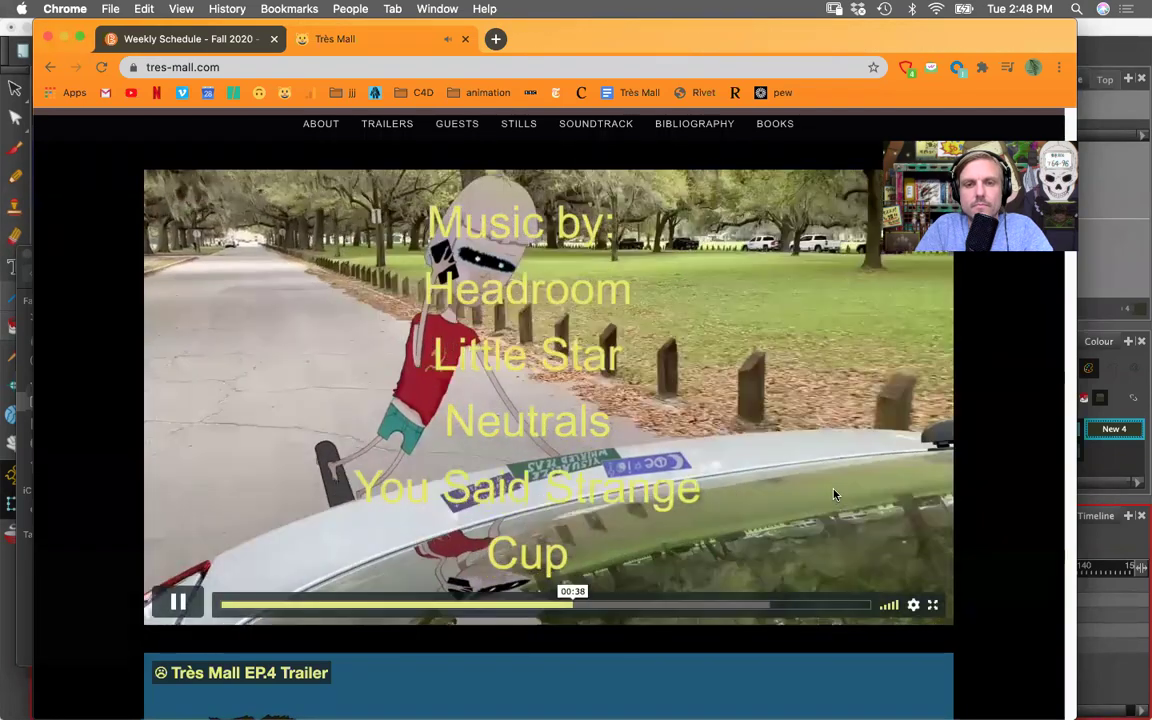
{"action": "left_click", "coordinate": [835, 494]}
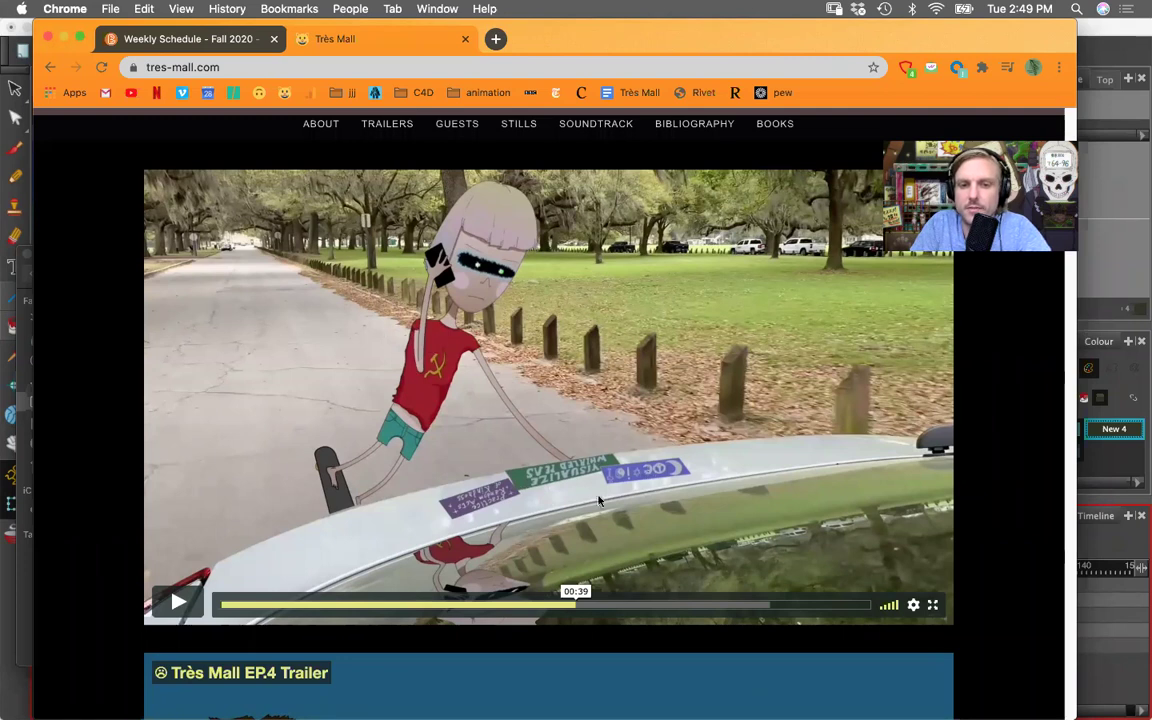
{"action": "left_click", "coordinate": [859, 489]}
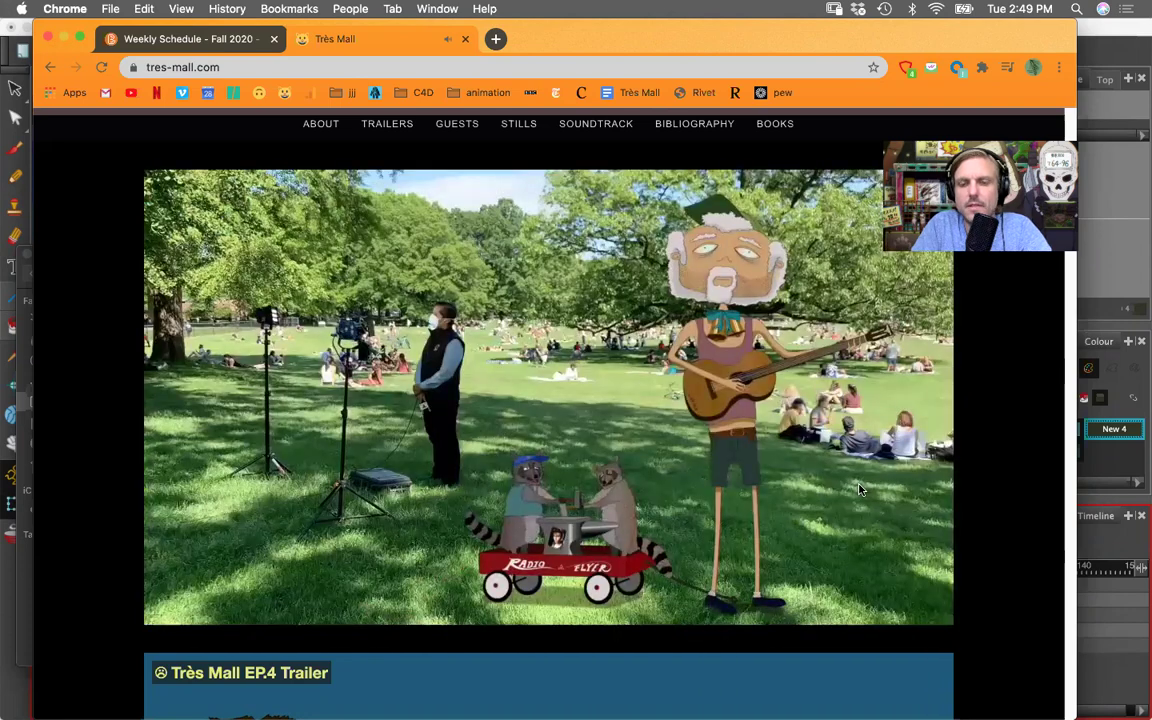
{"action": "left_click", "coordinate": [859, 489]}
- Switch back to Harmony, scrub the opening frames of the camera move and return to frame 1
{"action": "left_click", "coordinate": [1118, 35]}
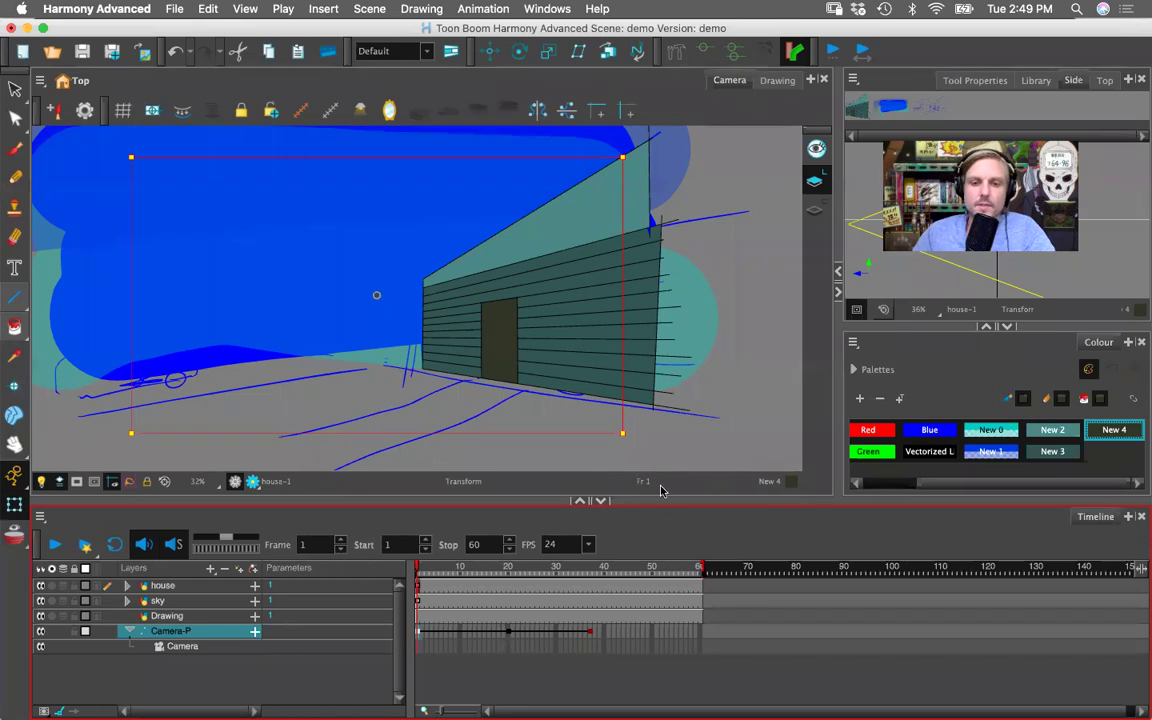
{"action": "mouse_move", "coordinate": [425, 570]}
{"action": "left_mouse_down"}
{"action": "mouse_move", "coordinate": [597, 580]}
{"action": "mouse_move", "coordinate": [408, 573]}
{"action": "left_mouse_up"}
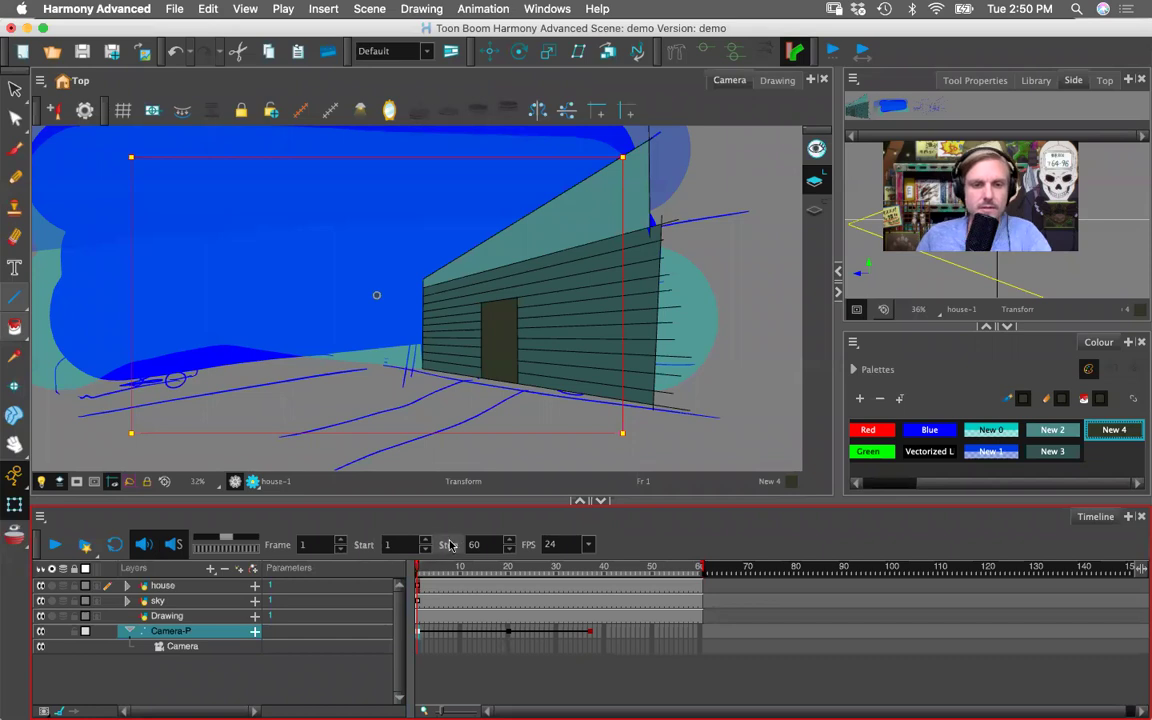
{"action": "left_click_drag", "start_coordinate": [433, 567], "coordinate": [396, 580]}
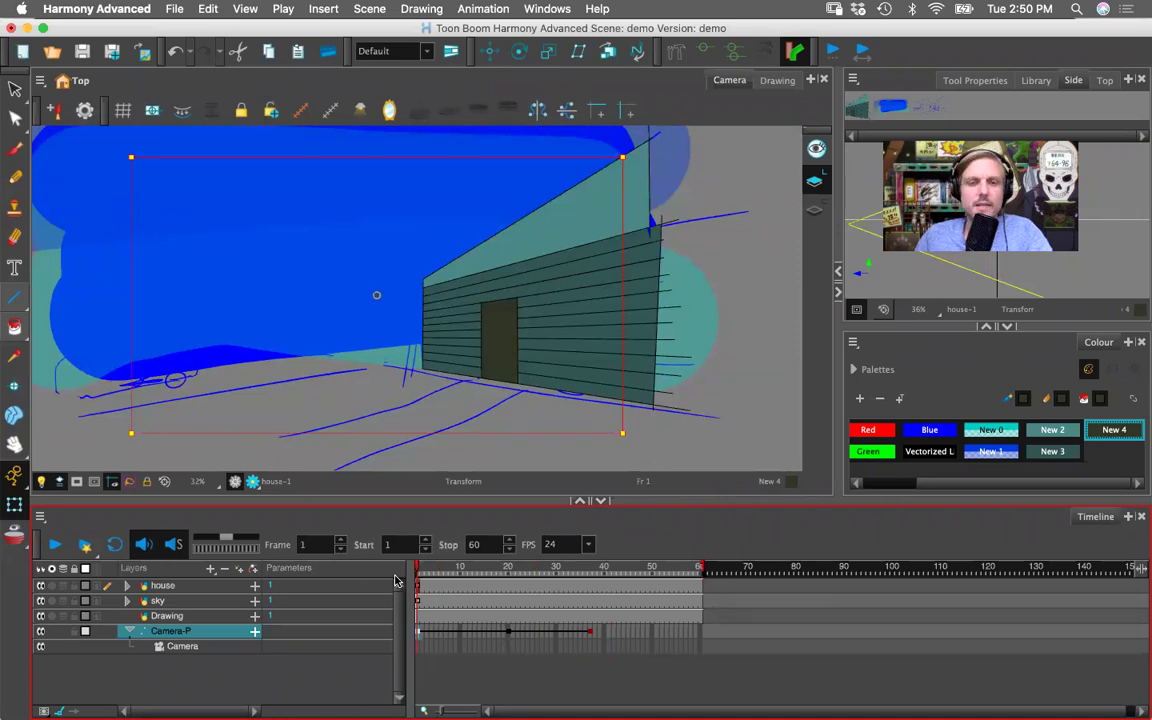
- Add a vector drawing layer named fog above the house layer
{"action": "left_click", "coordinate": [185, 588]}
{"action": "left_click", "coordinate": [209, 569]}
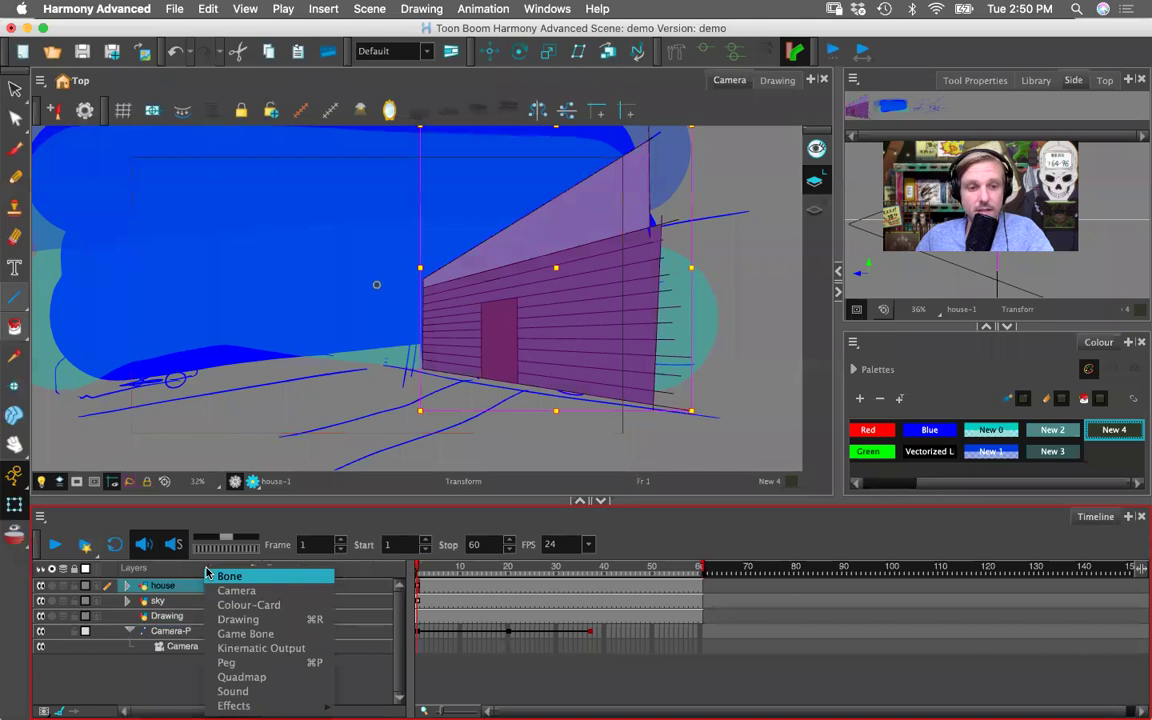
{"action": "left_click", "coordinate": [237, 617]}
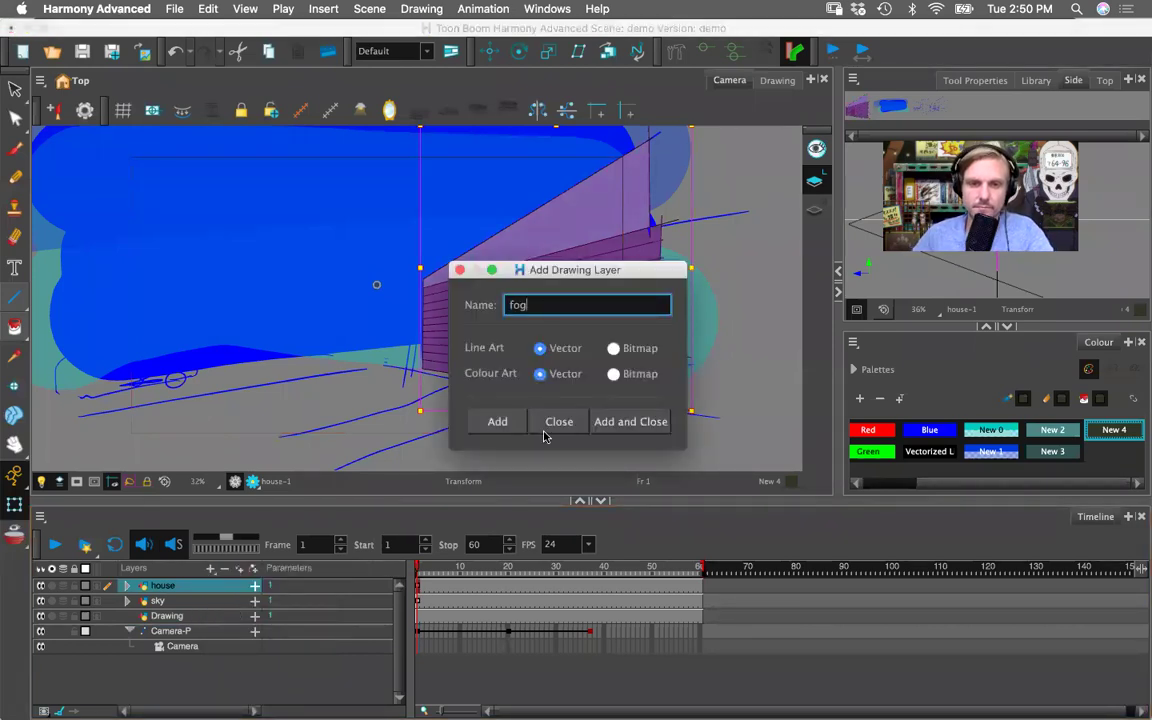
{"action": "left_click", "coordinate": [622, 424]}
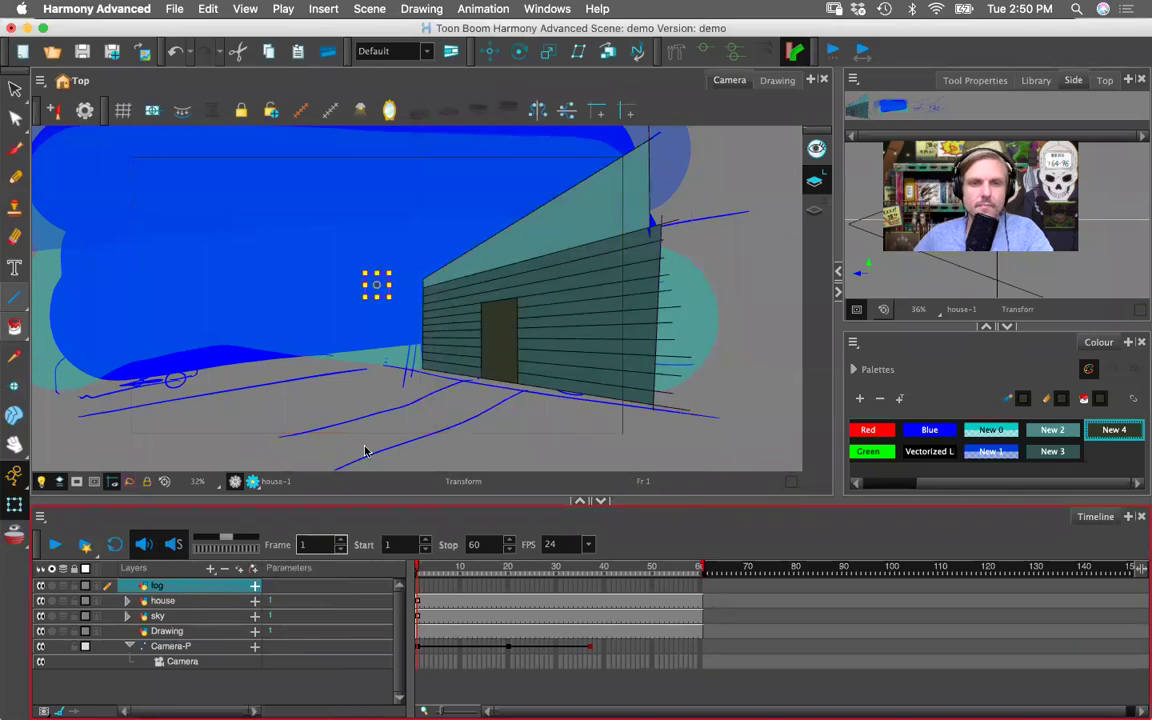
- Add a new colour swatch to the palette and choose the Airbrush Marker preset for the Brush tool
{"action": "left_click", "coordinate": [14, 143]}
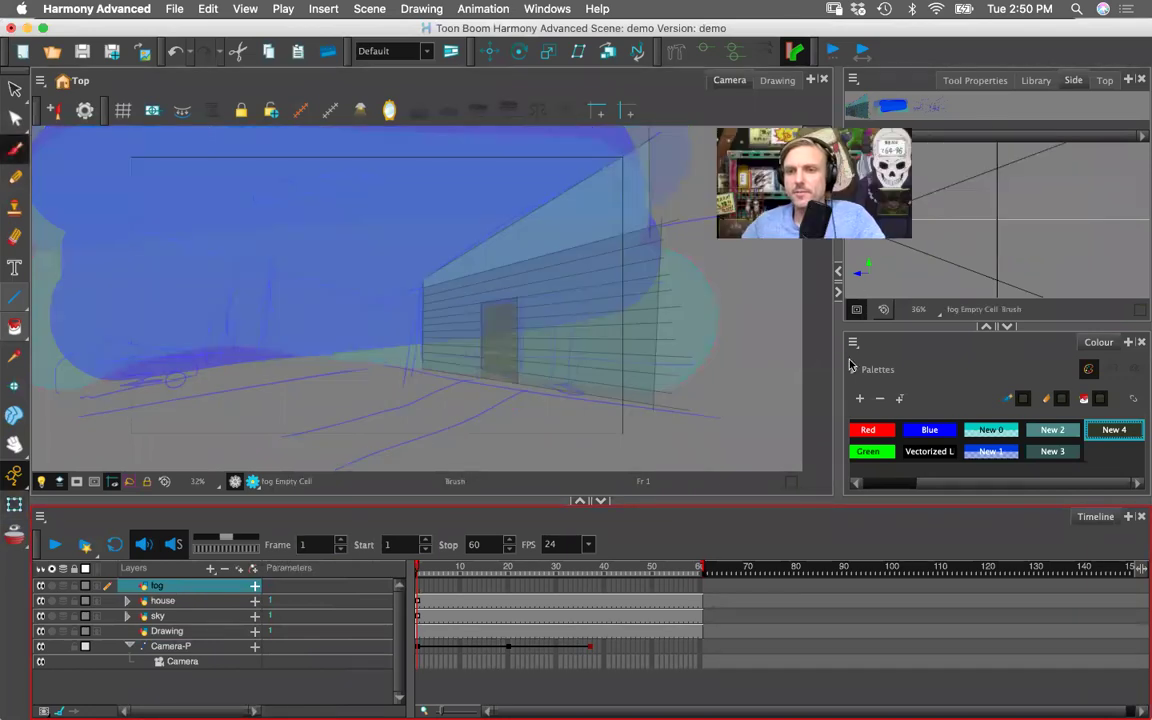
{"action": "left_click", "coordinate": [899, 398]}
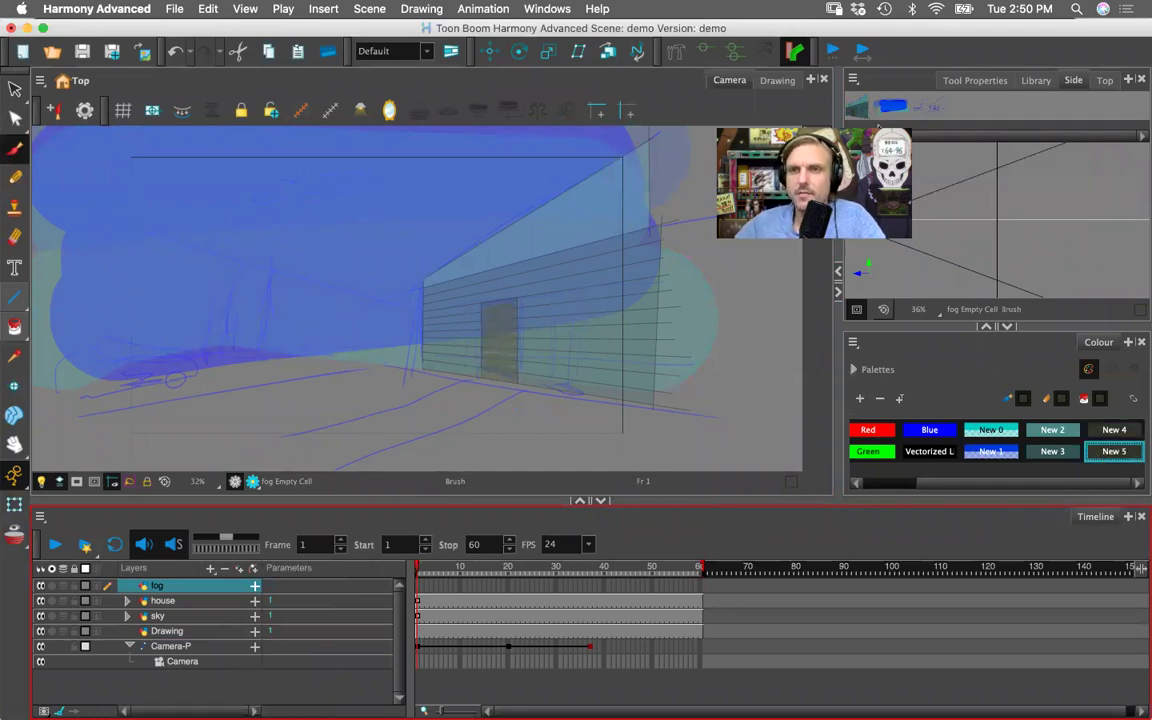
{"action": "left_click", "coordinate": [977, 82]}
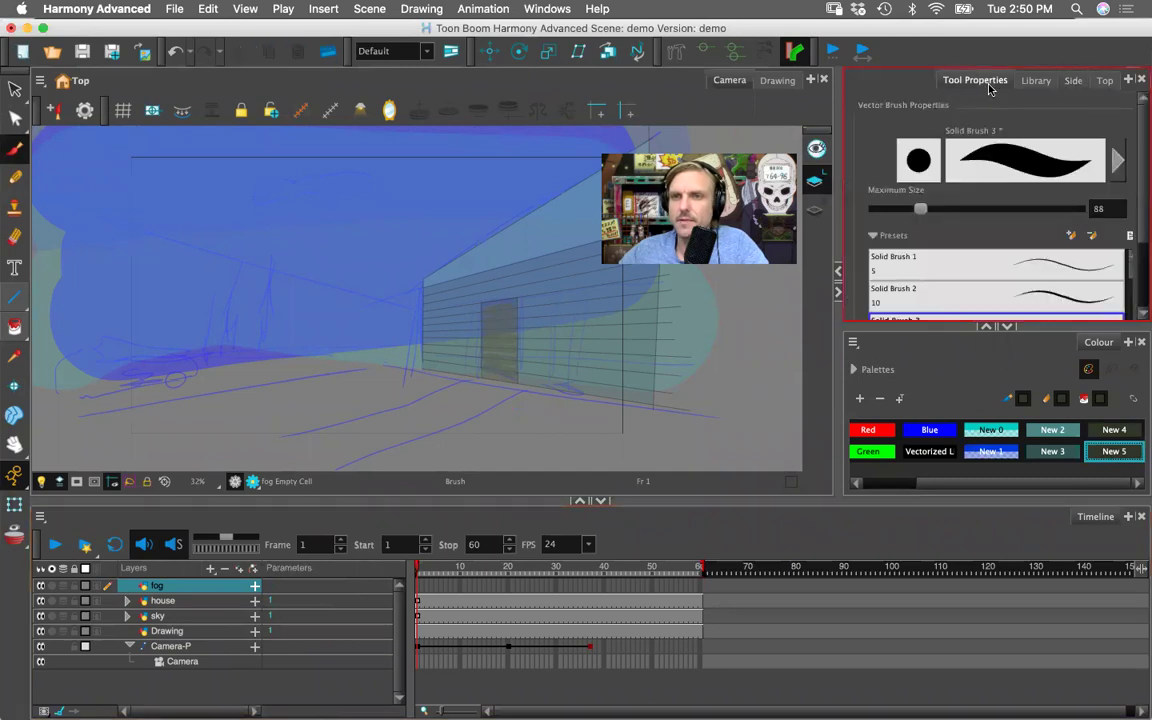
{"action": "scroll", "coordinate": [1128, 260], "scroll_direction": "down", "scroll_amount": 10}
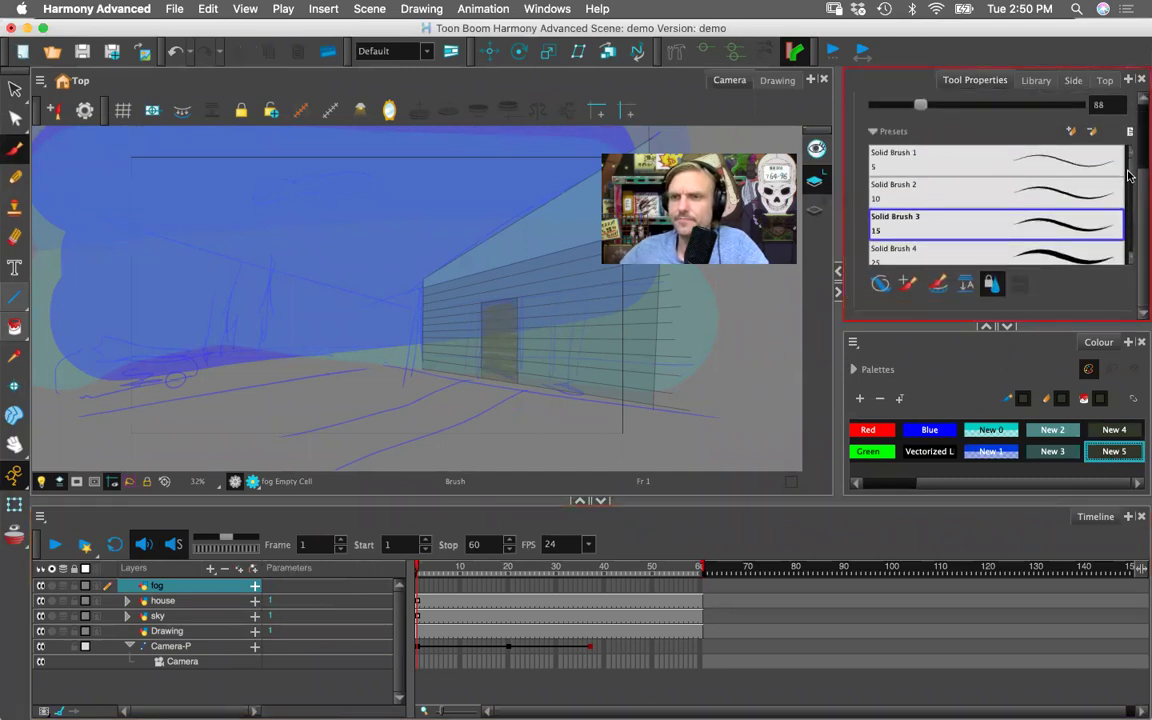
{"action": "scroll", "coordinate": [1000, 210], "scroll_direction": "up", "scroll_amount": 3}
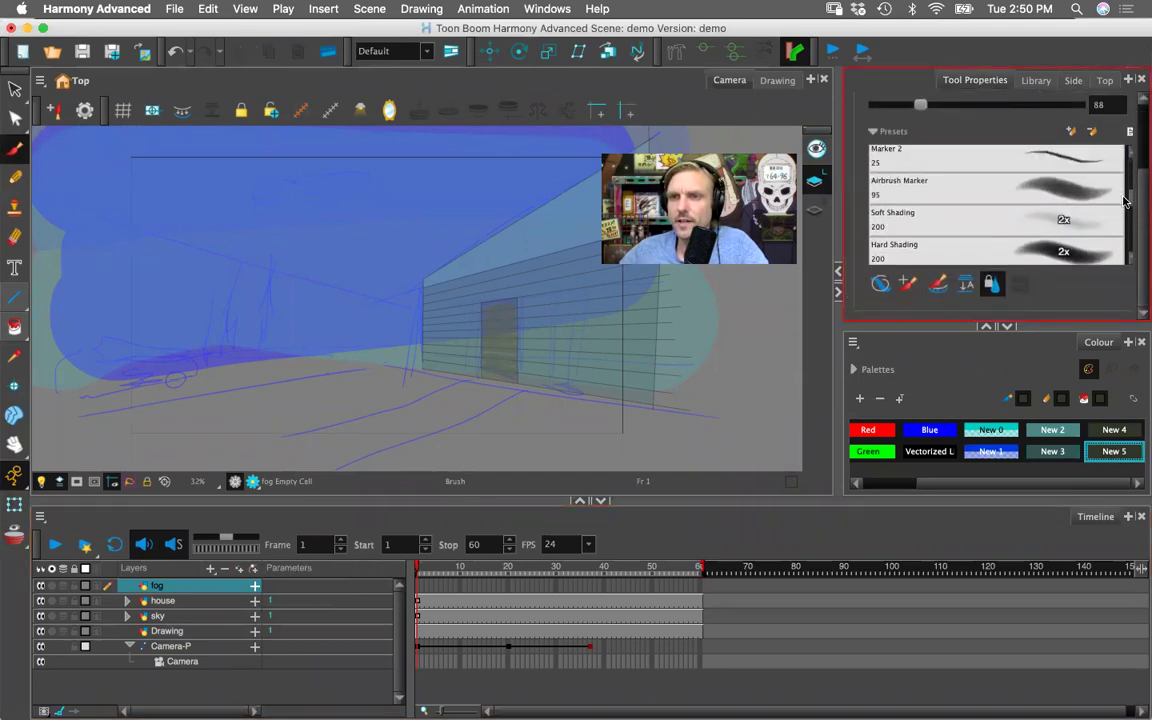
{"action": "left_click", "coordinate": [930, 198]}
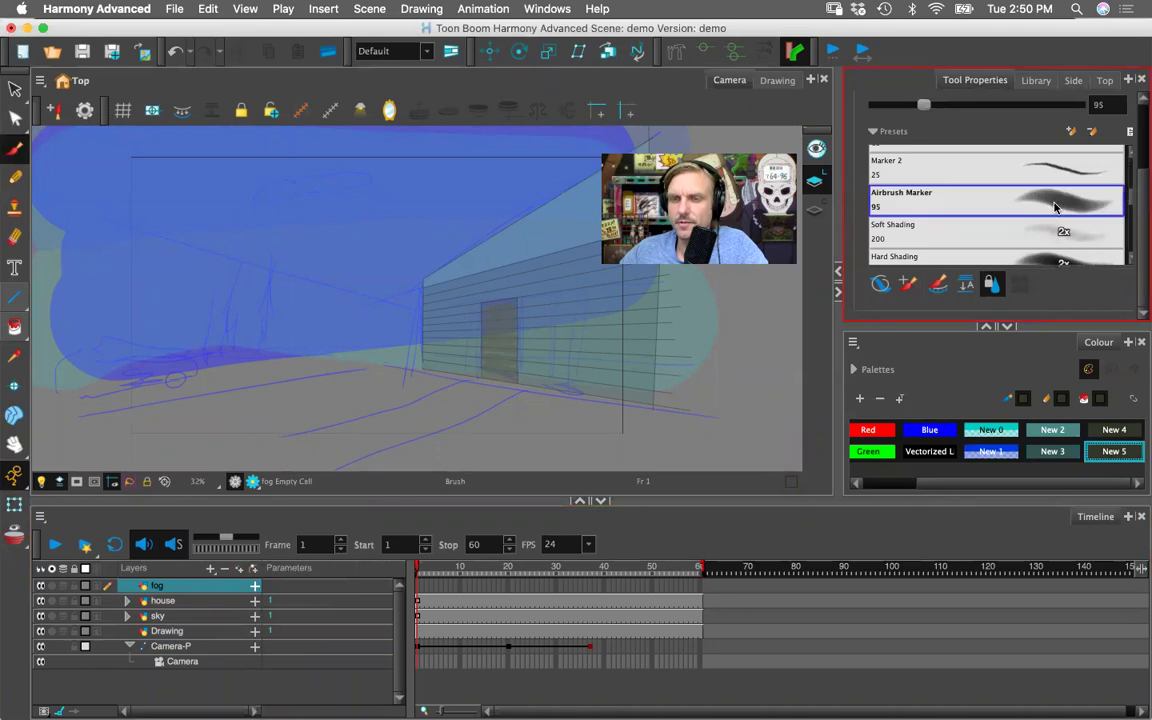
- Change swatch New 5 to an opaque near-white with RGB values 243, 243, 243
{"action": "right_click", "coordinate": [1106, 457]}
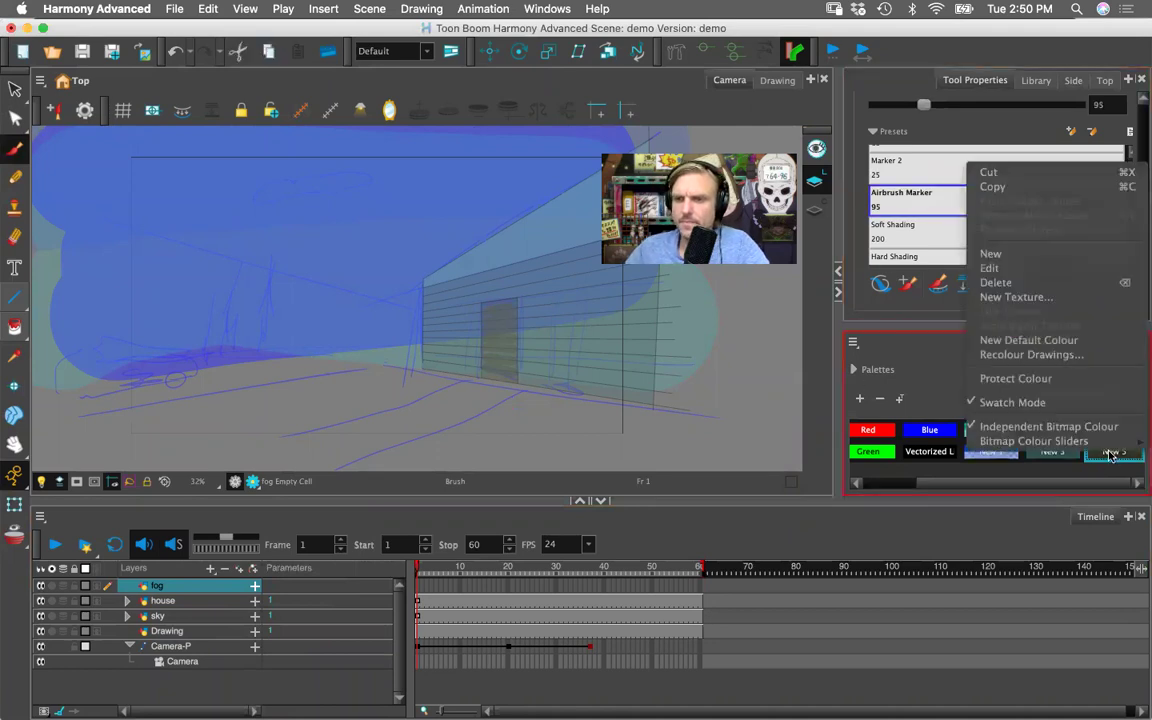
{"action": "left_click", "coordinate": [989, 269]}
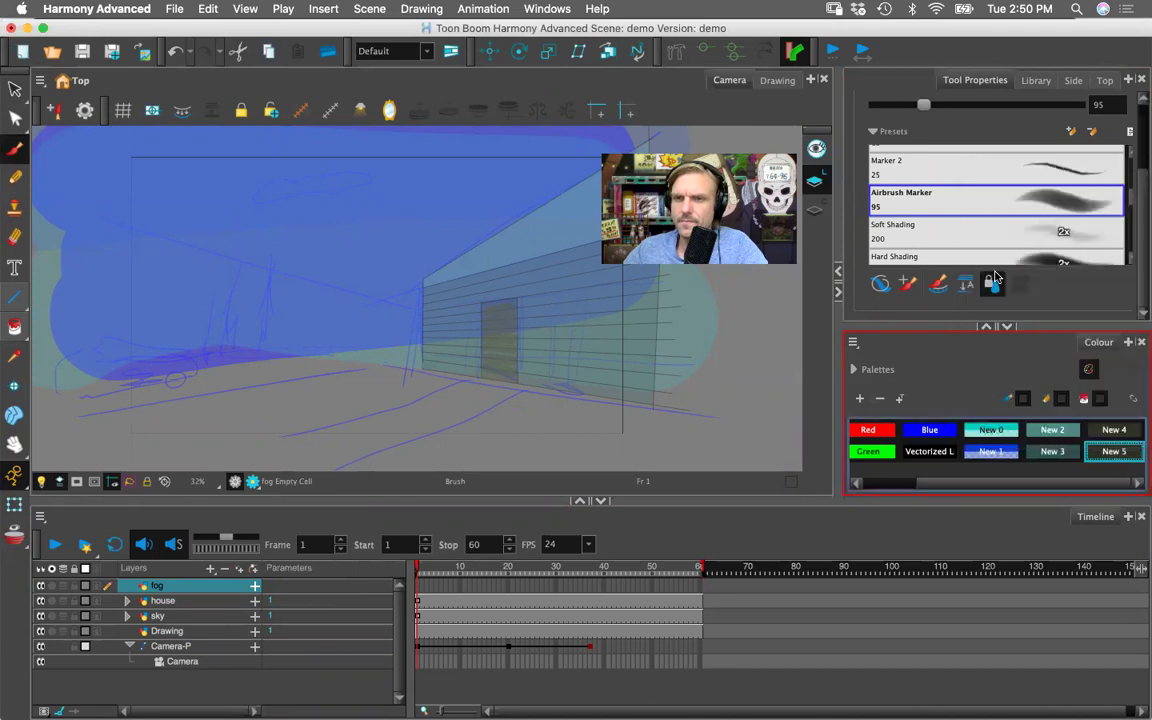
{"action": "left_click", "coordinate": [801, 315]}
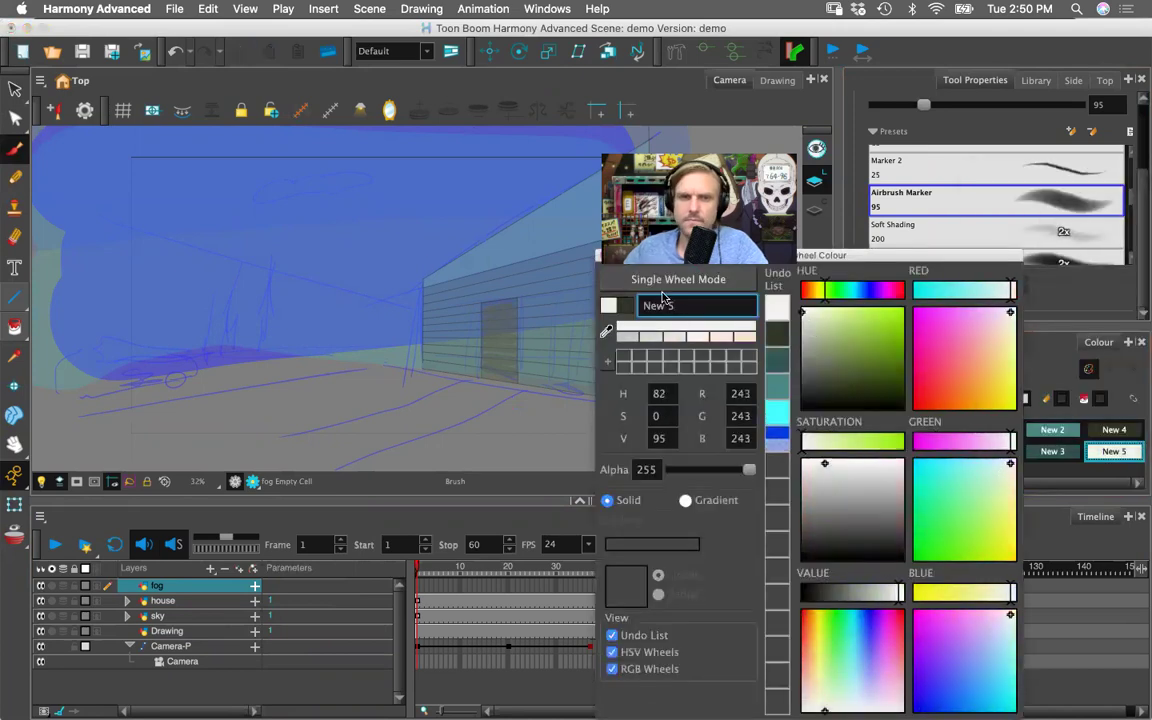
- Try the near-white airbrush with a freehand squiggle over the sky, undo it and leave the colour editor
{"action": "mouse_move", "coordinate": [372, 212]}
{"action": "left_mouse_down"}
{"action": "mouse_move", "coordinate": [365, 268]}
{"action": "mouse_move", "coordinate": [383, 310]}
{"action": "left_mouse_up"}
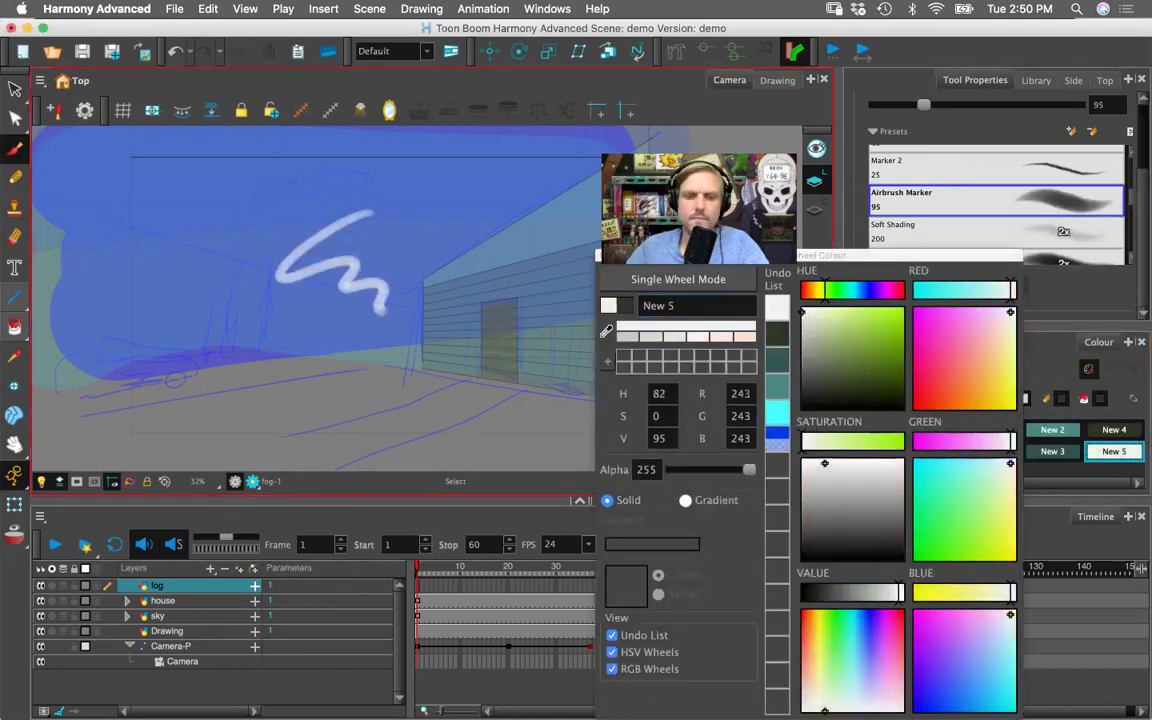
{"action": "key", "text": "super+z"}
{"action": "key", "text": "Escape"}
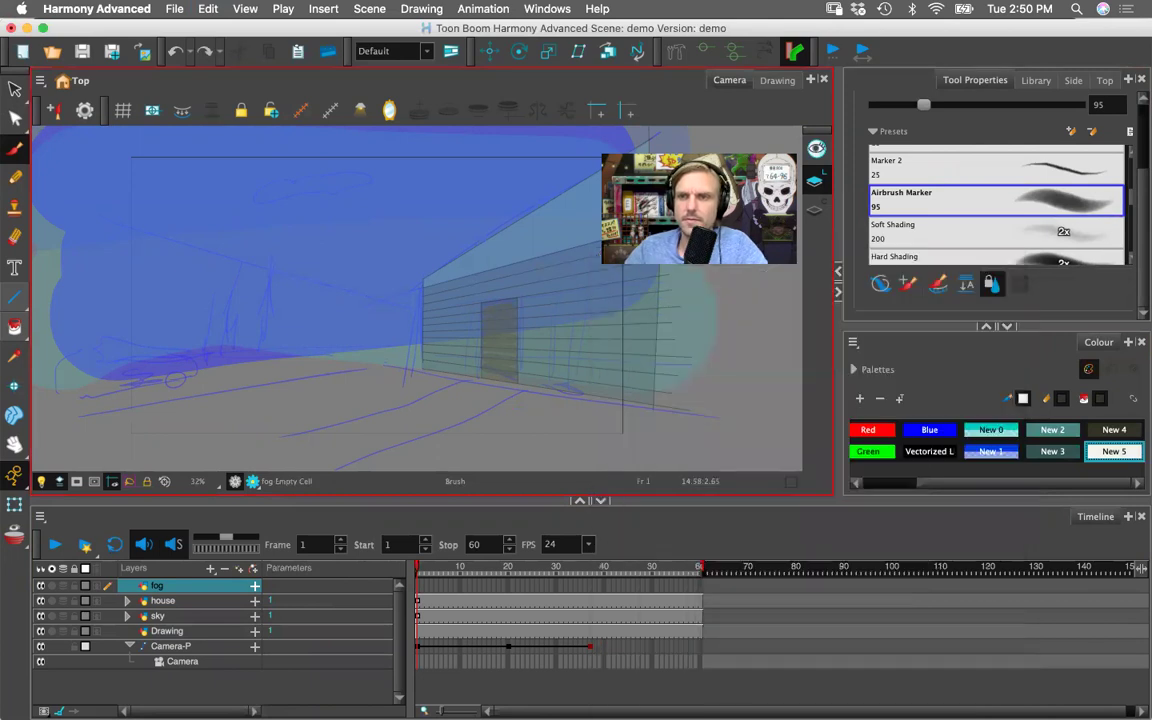
- Lower the alpha of swatch New 5 to 114 and try it with a stroke that is undone
{"action": "right_click", "coordinate": [1110, 442]}
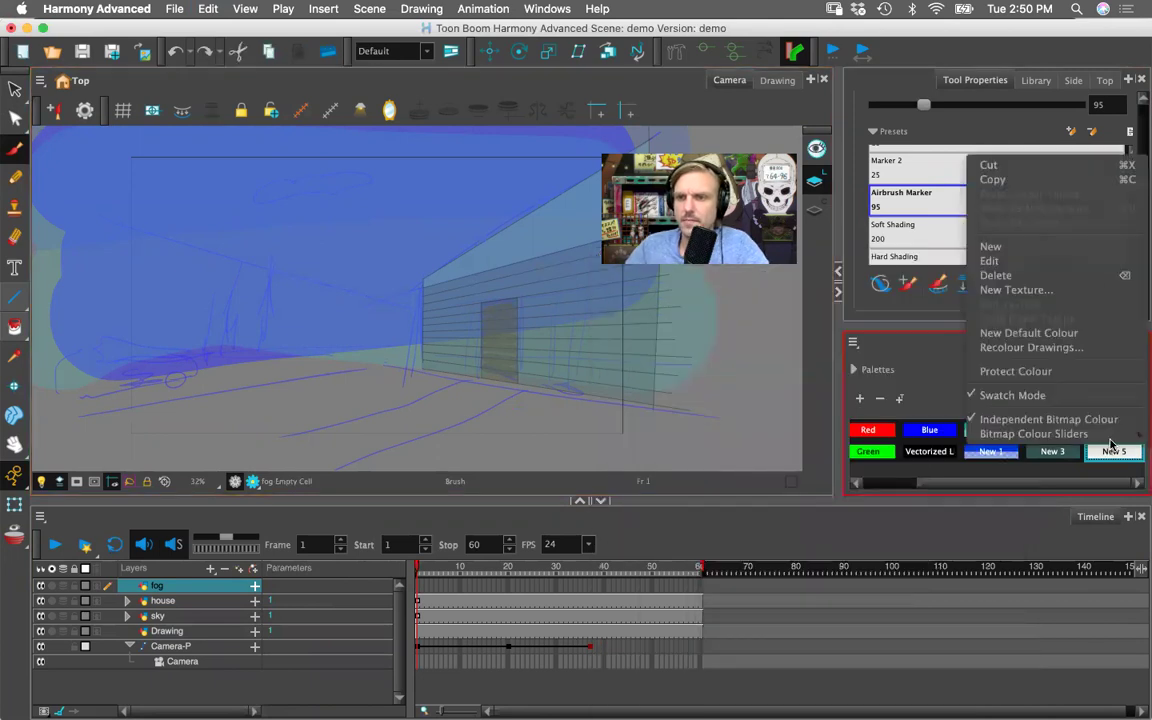
{"action": "left_click", "coordinate": [992, 261]}
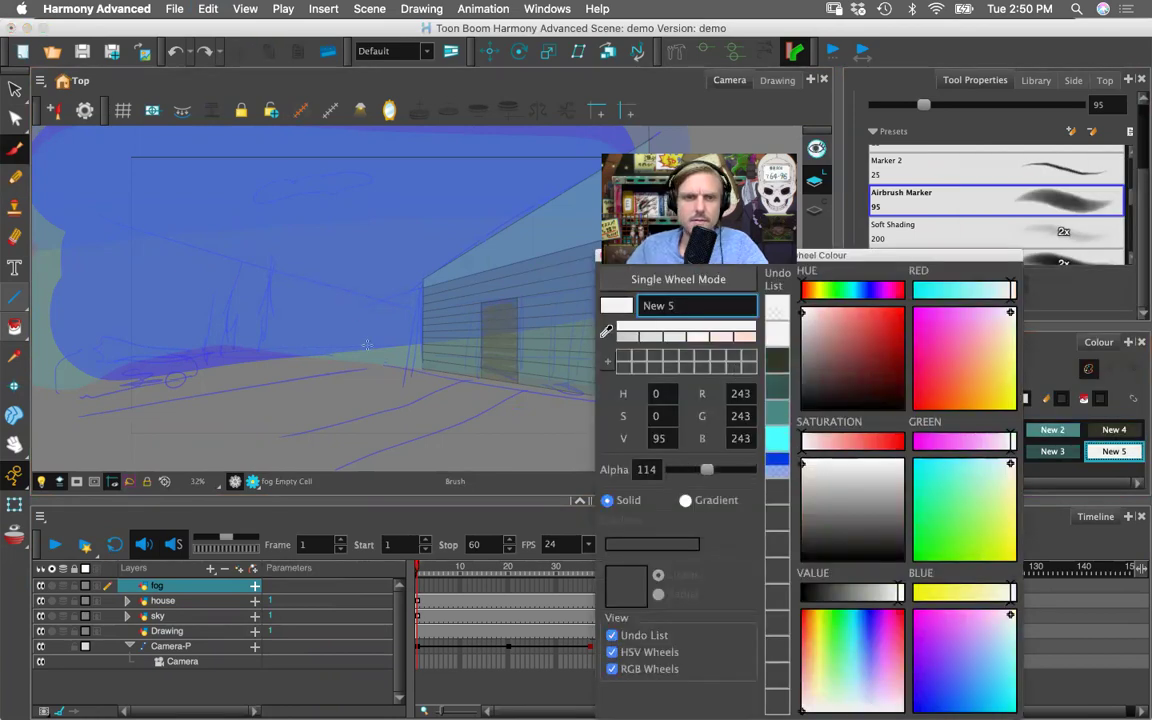
{"action": "left_click_drag", "start_coordinate": [272, 318], "coordinate": [370, 332]}
{"action": "key", "text": "super+z"}
- Enlarge the Airbrush Marker's maximum size to about 405, try and undo one stroke, and close the colour editor
{"action": "left_click_drag", "start_coordinate": [895, 260], "coordinate": [684, 295]}
{"action": "left_click", "coordinate": [1141, 108]}
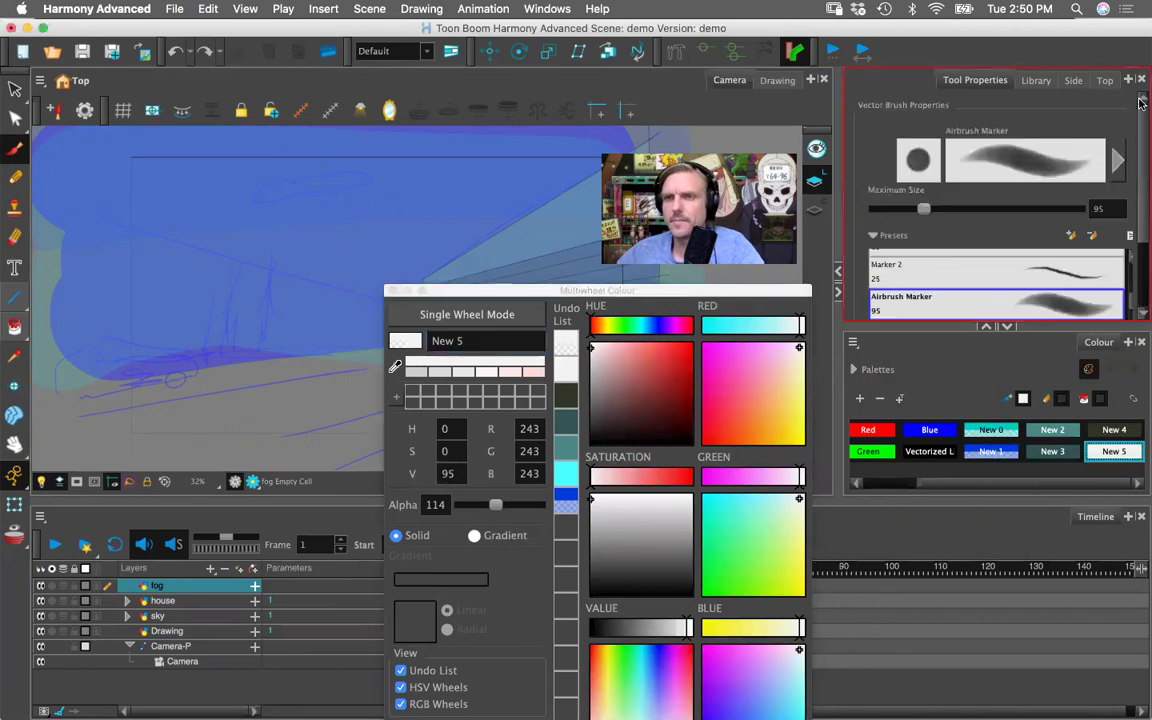
{"action": "left_click", "coordinate": [1028, 208]}
{"action": "mouse_move", "coordinate": [441, 184]}
{"action": "left_mouse_down"}
{"action": "mouse_move", "coordinate": [194, 247]}
{"action": "mouse_move", "coordinate": [82, 284]}
{"action": "left_mouse_up"}
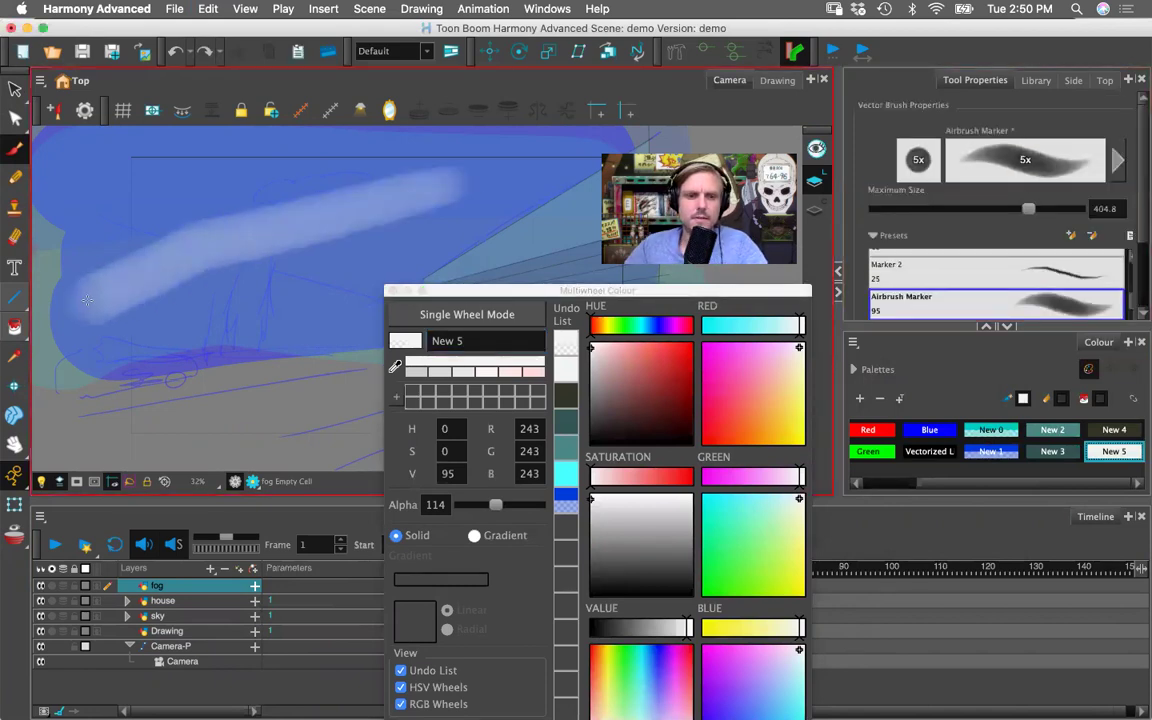
{"action": "key", "text": "super+z"}
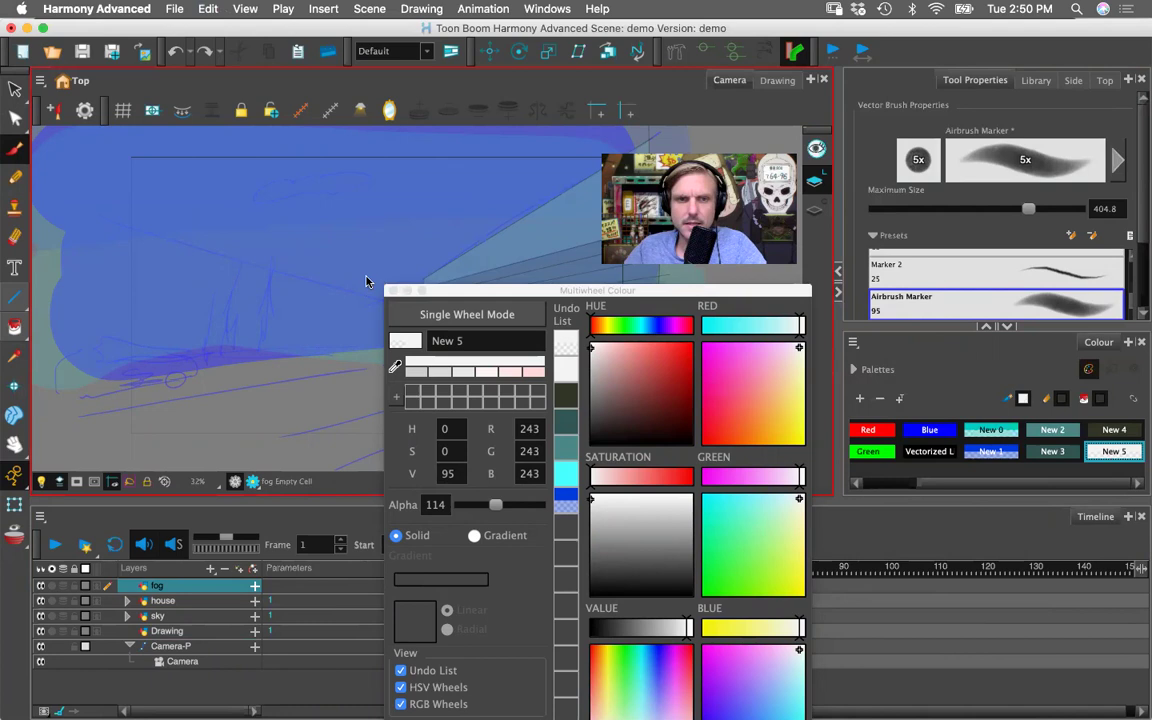
{"action": "left_click", "coordinate": [393, 291]}
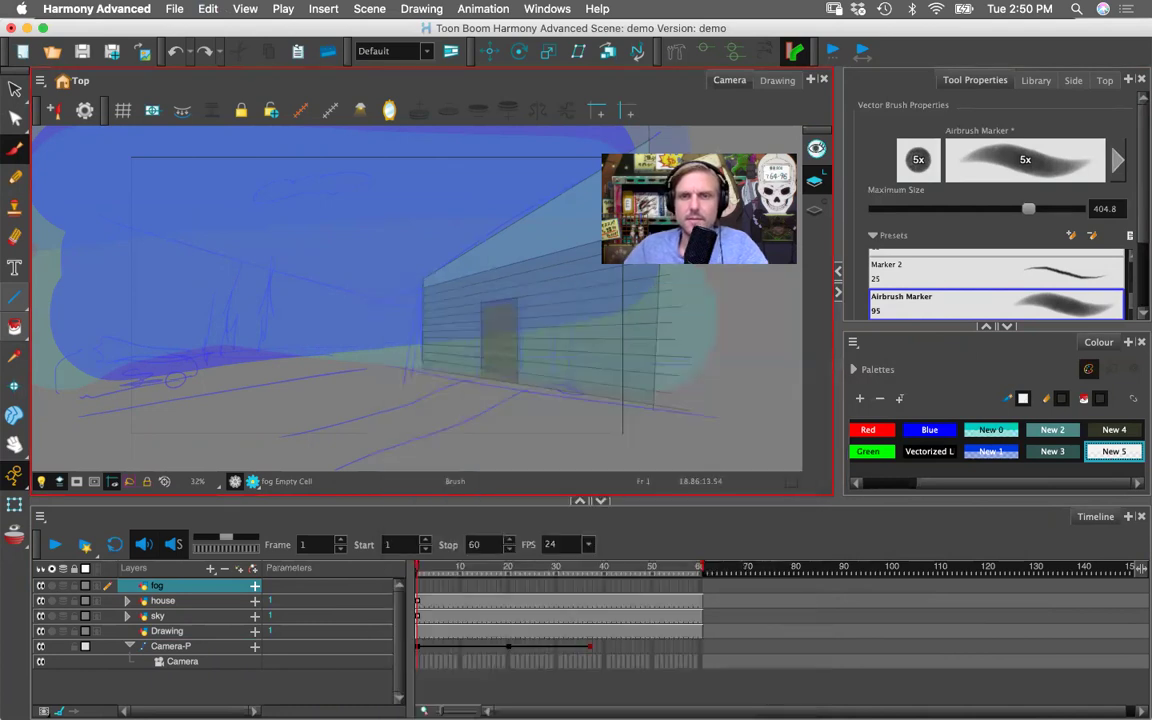
- Paint overlapping wide horizontal bands of translucent white fog across the sky and the upper part of the house
{"action": "mouse_move", "coordinate": [221, 154]}
{"action": "left_mouse_down"}
{"action": "mouse_move", "coordinate": [193, 175]}
{"action": "mouse_move", "coordinate": [440, 150]}
{"action": "mouse_move", "coordinate": [600, 185]}
{"action": "mouse_move", "coordinate": [125, 205]}
{"action": "mouse_move", "coordinate": [580, 210]}
{"action": "mouse_move", "coordinate": [105, 242]}
{"action": "mouse_move", "coordinate": [540, 240]}
{"action": "mouse_move", "coordinate": [311, 255]}
{"action": "mouse_move", "coordinate": [45, 195]}
{"action": "left_mouse_up"}
{"action": "mouse_move", "coordinate": [214, 174]}
{"action": "left_mouse_down"}
{"action": "mouse_move", "coordinate": [101, 207]}
{"action": "mouse_move", "coordinate": [322, 162]}
{"action": "mouse_move", "coordinate": [273, 206]}
{"action": "mouse_move", "coordinate": [400, 183]}
{"action": "mouse_move", "coordinate": [487, 209]}
{"action": "mouse_move", "coordinate": [532, 175]}
{"action": "mouse_move", "coordinate": [369, 161]}
{"action": "mouse_move", "coordinate": [626, 201]}
{"action": "mouse_move", "coordinate": [265, 169]}
{"action": "mouse_move", "coordinate": [193, 148]}
{"action": "mouse_move", "coordinate": [236, 162]}
{"action": "left_mouse_up"}
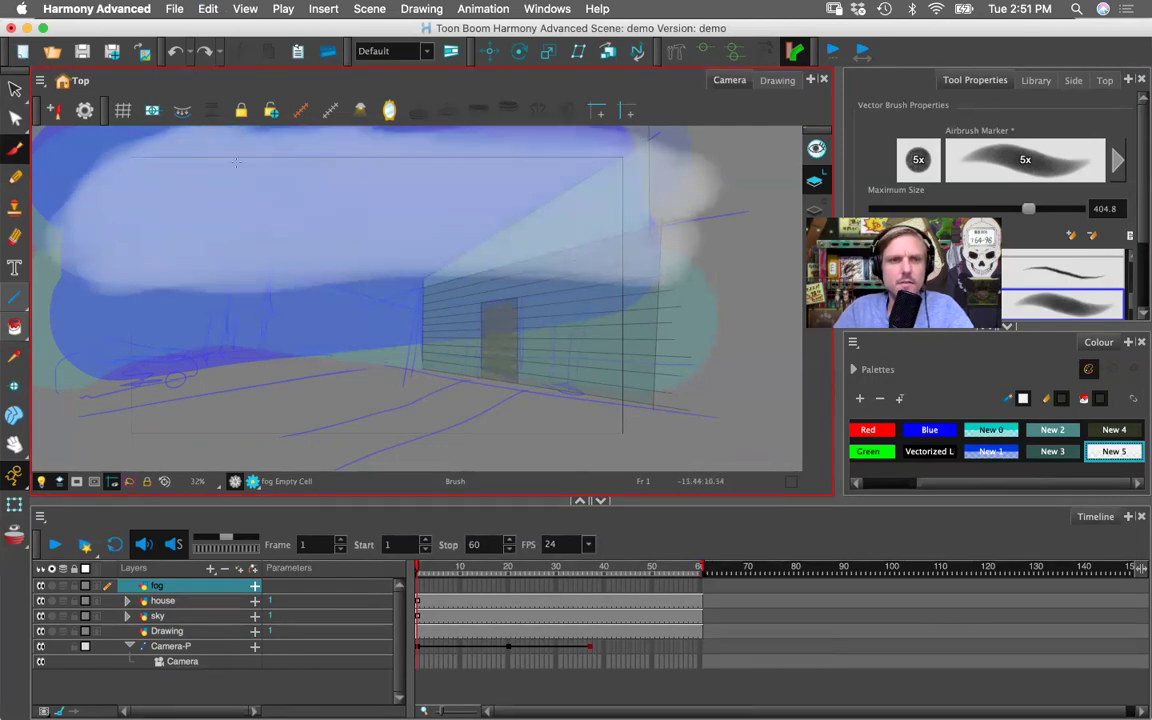
{"action": "mouse_move", "coordinate": [449, 212]}
{"action": "left_mouse_down"}
{"action": "mouse_move", "coordinate": [660, 200]}
{"action": "mouse_move", "coordinate": [745, 212]}
{"action": "left_mouse_up"}
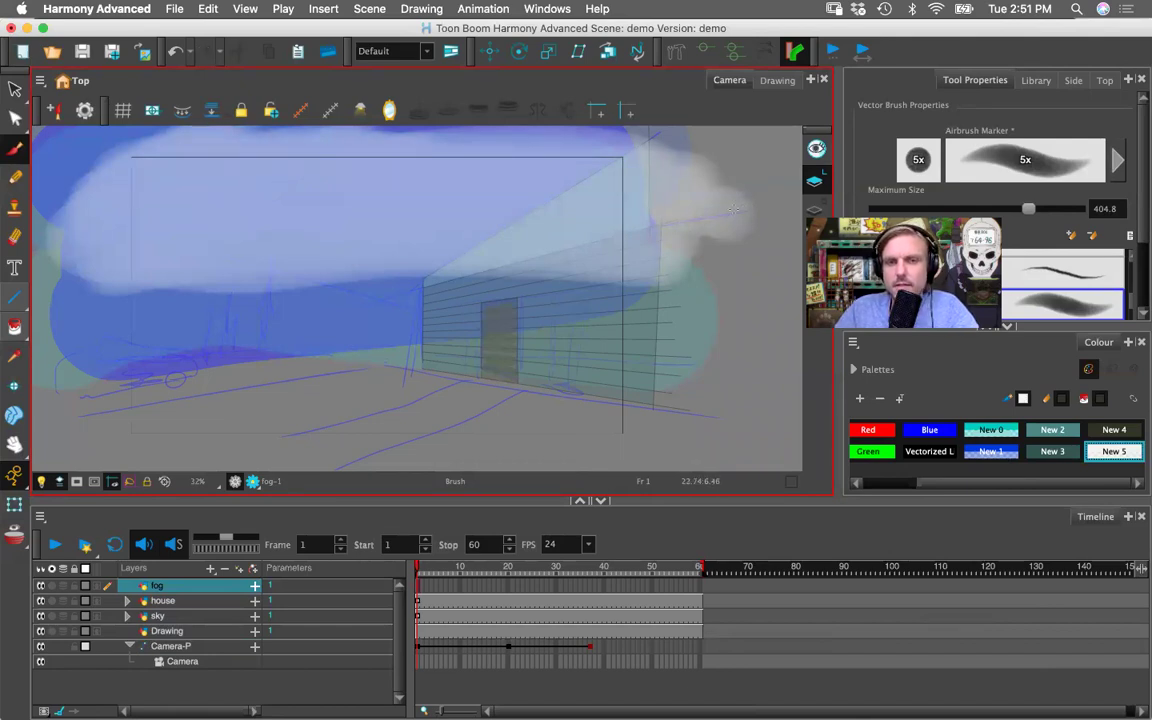
{"action": "mouse_move", "coordinate": [758, 233]}
{"action": "left_mouse_down"}
{"action": "mouse_move", "coordinate": [300, 192]}
{"action": "mouse_move", "coordinate": [55, 225]}
{"action": "mouse_move", "coordinate": [150, 240]}
{"action": "mouse_move", "coordinate": [605, 248]}
{"action": "mouse_move", "coordinate": [60, 275]}
{"action": "mouse_move", "coordinate": [502, 289]}
{"action": "mouse_move", "coordinate": [605, 275]}
{"action": "mouse_move", "coordinate": [125, 292]}
{"action": "mouse_move", "coordinate": [65, 260]}
{"action": "left_mouse_up"}
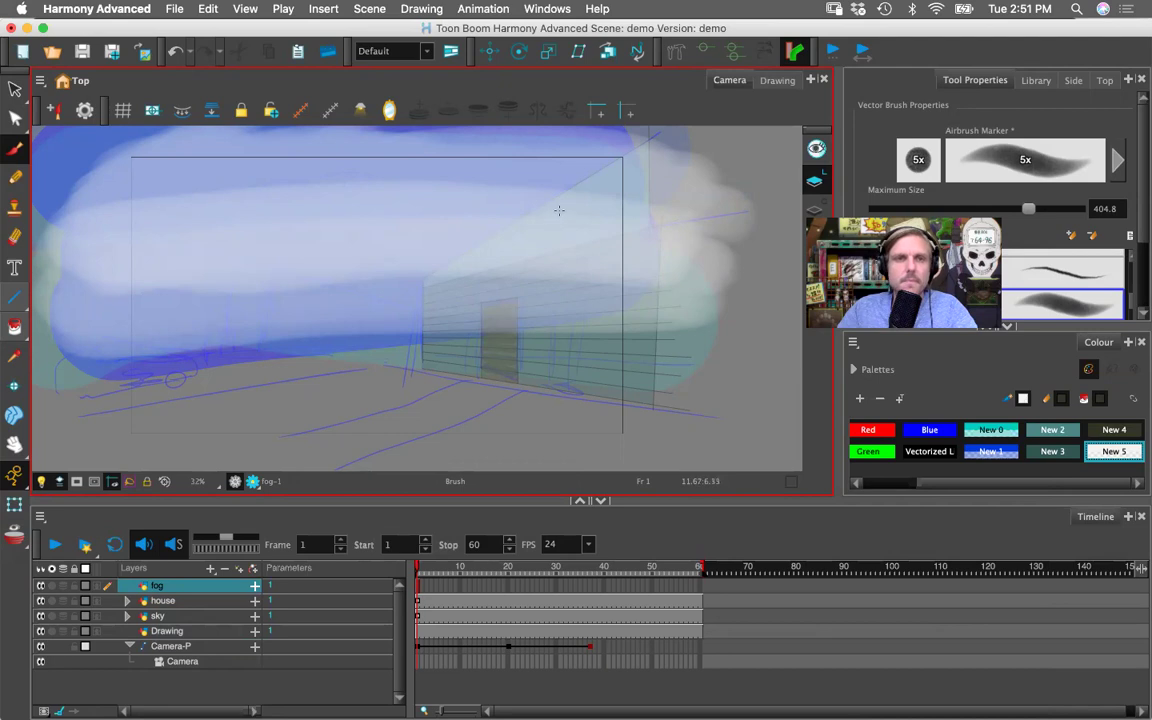
- Show the camera view in render preview and paint more fog strokes across the upper part of the frame
{"action": "left_click", "coordinate": [252, 481]}
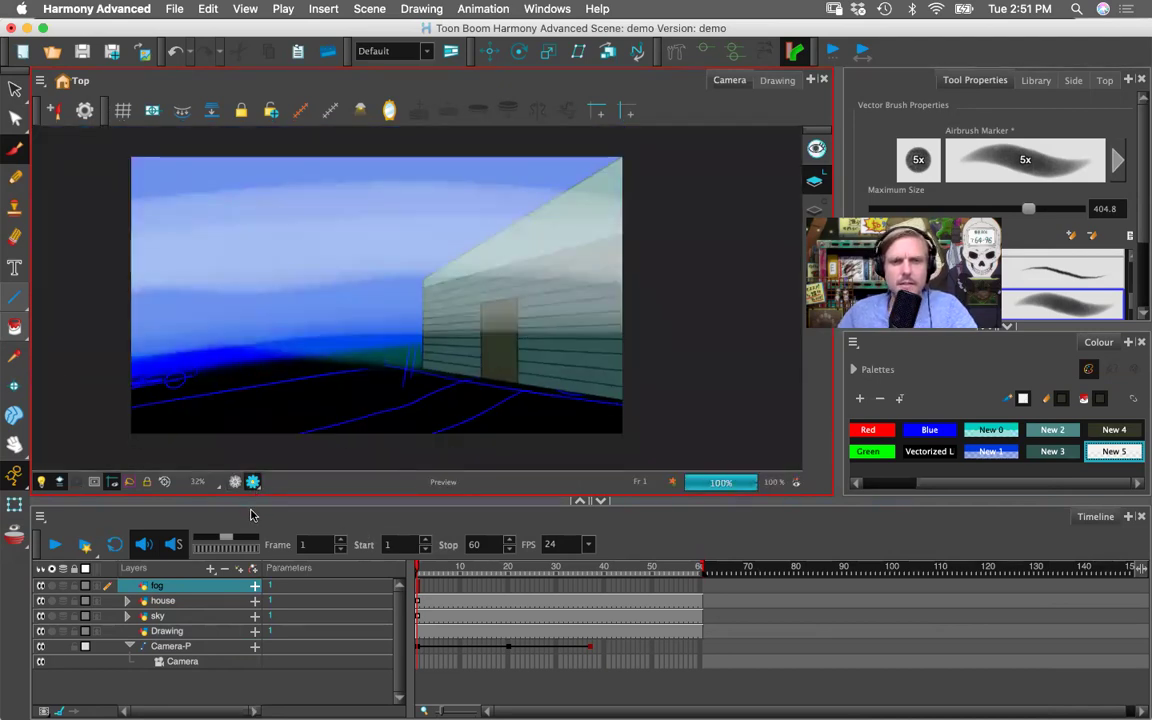
{"action": "mouse_move", "coordinate": [636, 205]}
{"action": "left_mouse_down"}
{"action": "mouse_move", "coordinate": [560, 165]}
{"action": "mouse_move", "coordinate": [75, 175]}
{"action": "mouse_move", "coordinate": [400, 150]}
{"action": "mouse_move", "coordinate": [547, 165]}
{"action": "mouse_move", "coordinate": [60, 178]}
{"action": "mouse_move", "coordinate": [600, 135]}
{"action": "mouse_move", "coordinate": [214, 190]}
{"action": "mouse_move", "coordinate": [330, 204]}
{"action": "mouse_move", "coordinate": [650, 140]}
{"action": "mouse_move", "coordinate": [100, 140]}
{"action": "mouse_move", "coordinate": [480, 122]}
{"action": "mouse_move", "coordinate": [322, 164]}
{"action": "mouse_move", "coordinate": [174, 181]}
{"action": "left_mouse_up"}
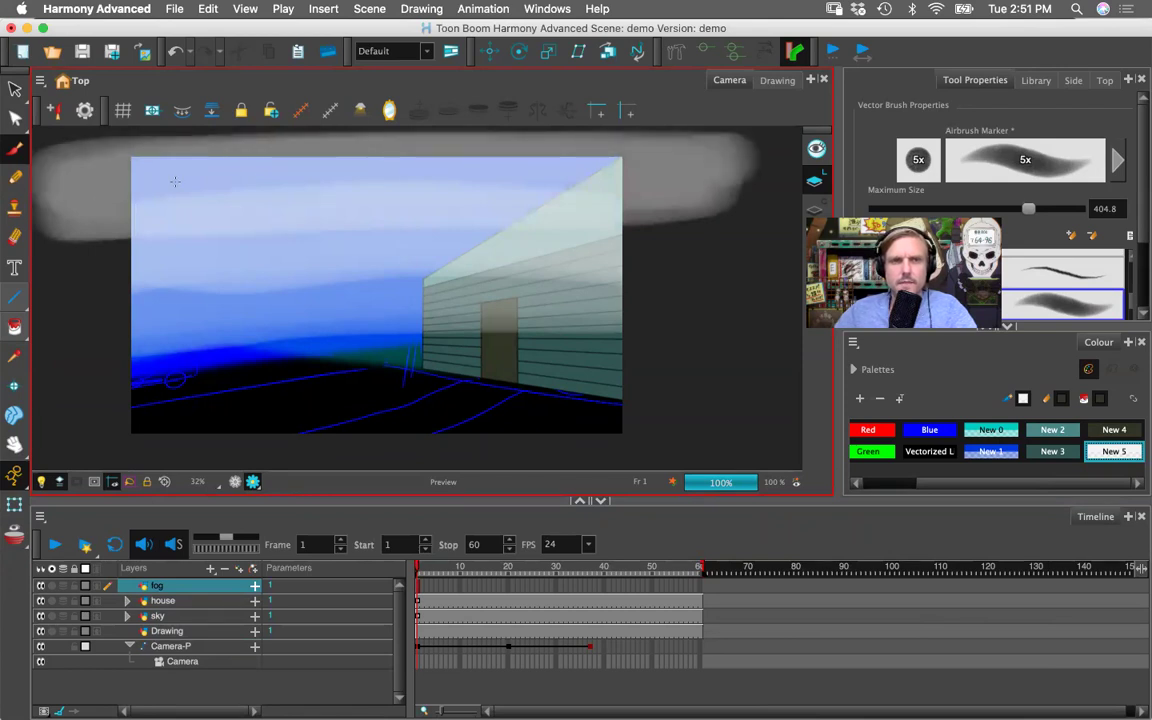
{"action": "mouse_move", "coordinate": [705, 178]}
{"action": "left_mouse_down"}
{"action": "mouse_move", "coordinate": [660, 170]}
{"action": "mouse_move", "coordinate": [638, 231]}
{"action": "left_mouse_up"}
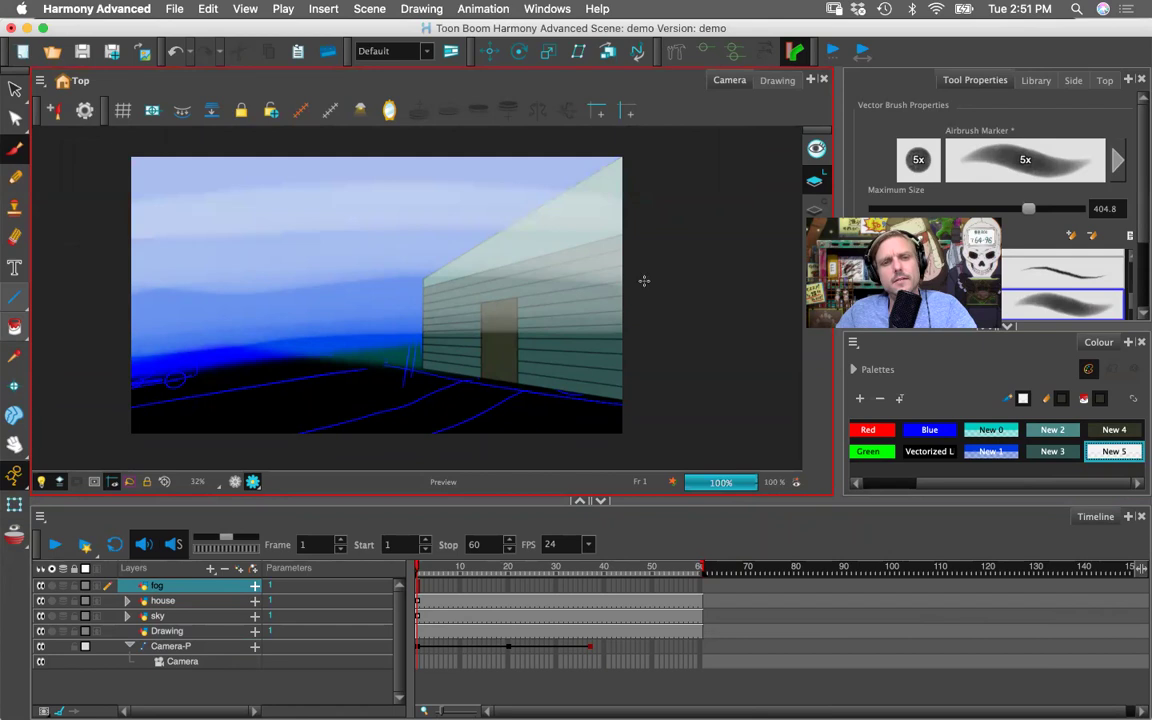
{"action": "mouse_move", "coordinate": [657, 260]}
{"action": "left_mouse_down"}
{"action": "mouse_move", "coordinate": [663, 154]}
{"action": "mouse_move", "coordinate": [231, 181]}
{"action": "mouse_move", "coordinate": [45, 239]}
{"action": "mouse_move", "coordinate": [298, 189]}
{"action": "mouse_move", "coordinate": [647, 176]}
{"action": "mouse_move", "coordinate": [344, 162]}
{"action": "mouse_move", "coordinate": [82, 196]}
{"action": "mouse_move", "coordinate": [362, 165]}
{"action": "mouse_move", "coordinate": [691, 183]}
{"action": "mouse_move", "coordinate": [471, 159]}
{"action": "mouse_move", "coordinate": [71, 184]}
{"action": "mouse_move", "coordinate": [417, 157]}
{"action": "mouse_move", "coordinate": [718, 179]}
{"action": "mouse_move", "coordinate": [66, 204]}
{"action": "mouse_move", "coordinate": [408, 153]}
{"action": "mouse_move", "coordinate": [689, 159]}
{"action": "left_mouse_up"}
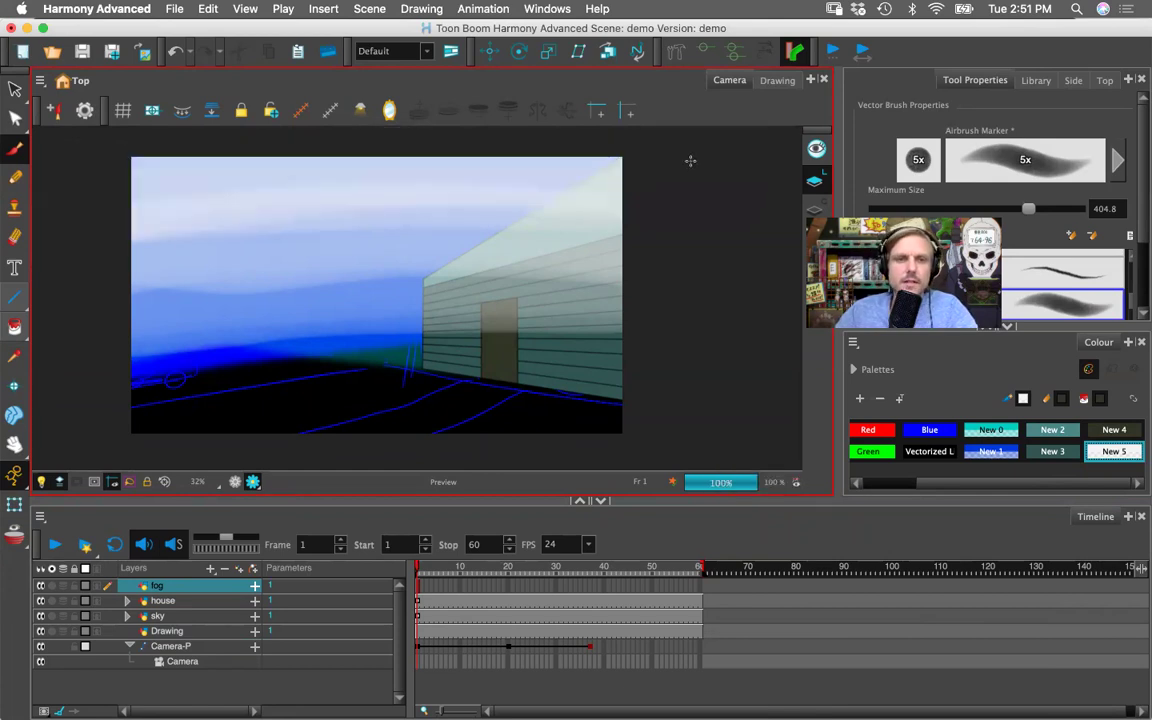
- Add a Blur effect to the fog layer and expand its parameters in the timeline
{"action": "left_click", "coordinate": [323, 9]}
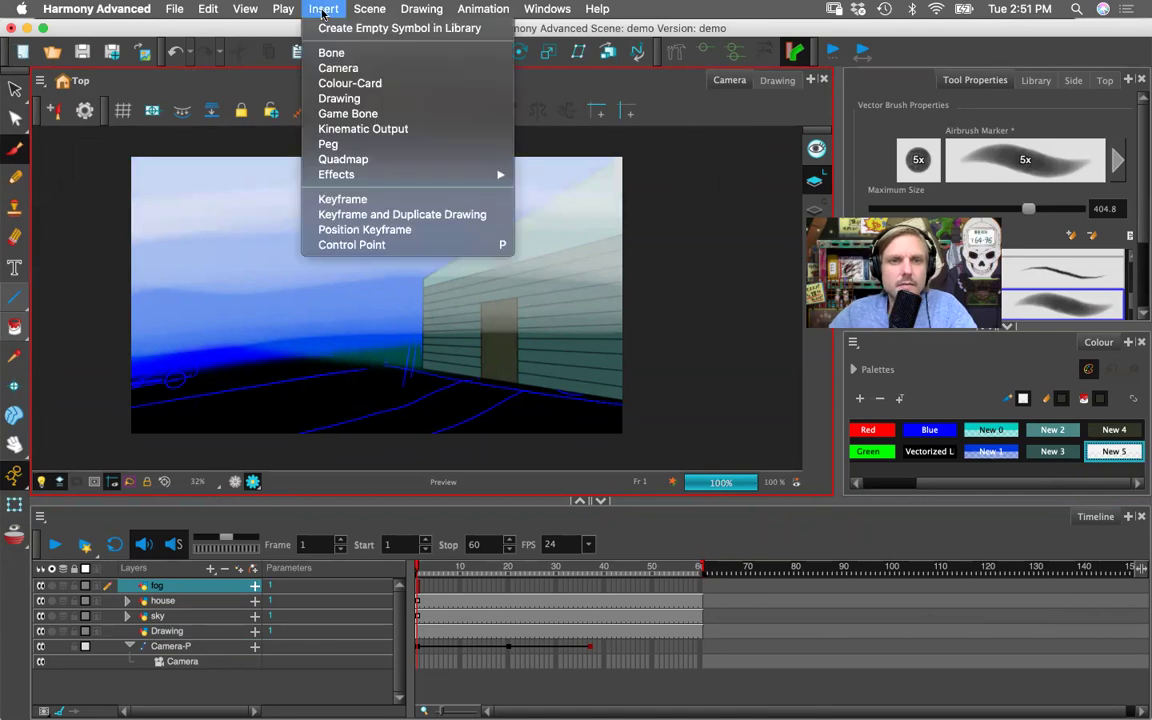
{"action": "mouse_move", "coordinate": [367, 175]}
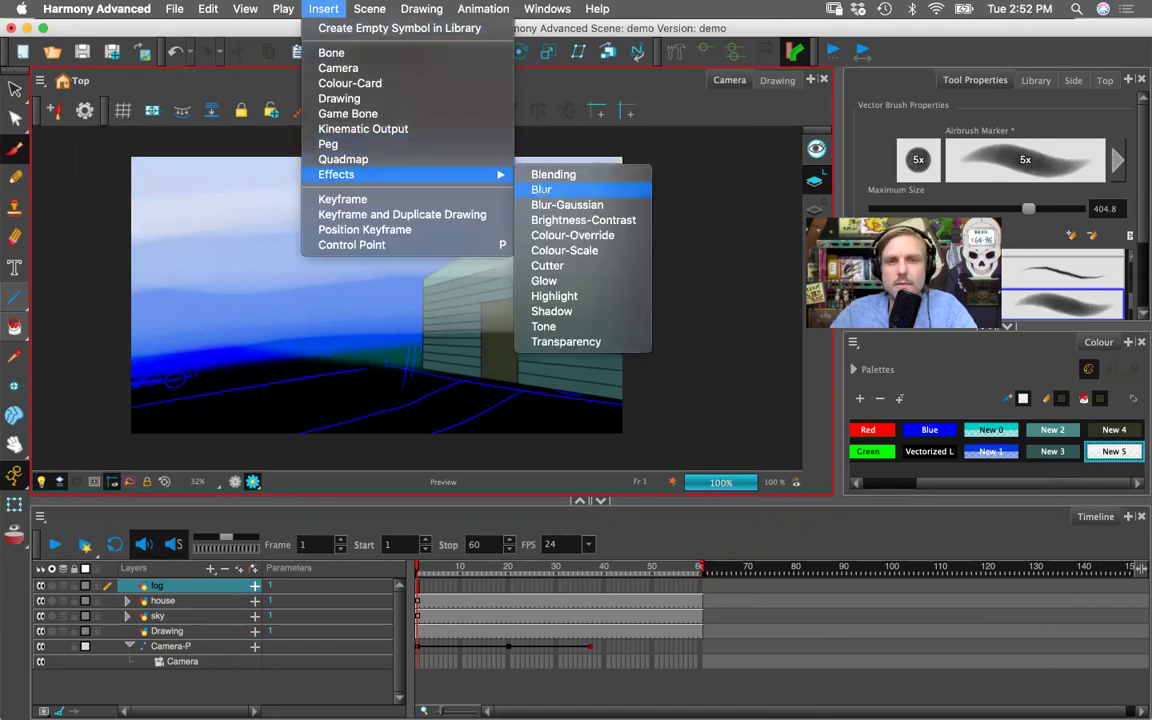
{"action": "left_click", "coordinate": [541, 189]}
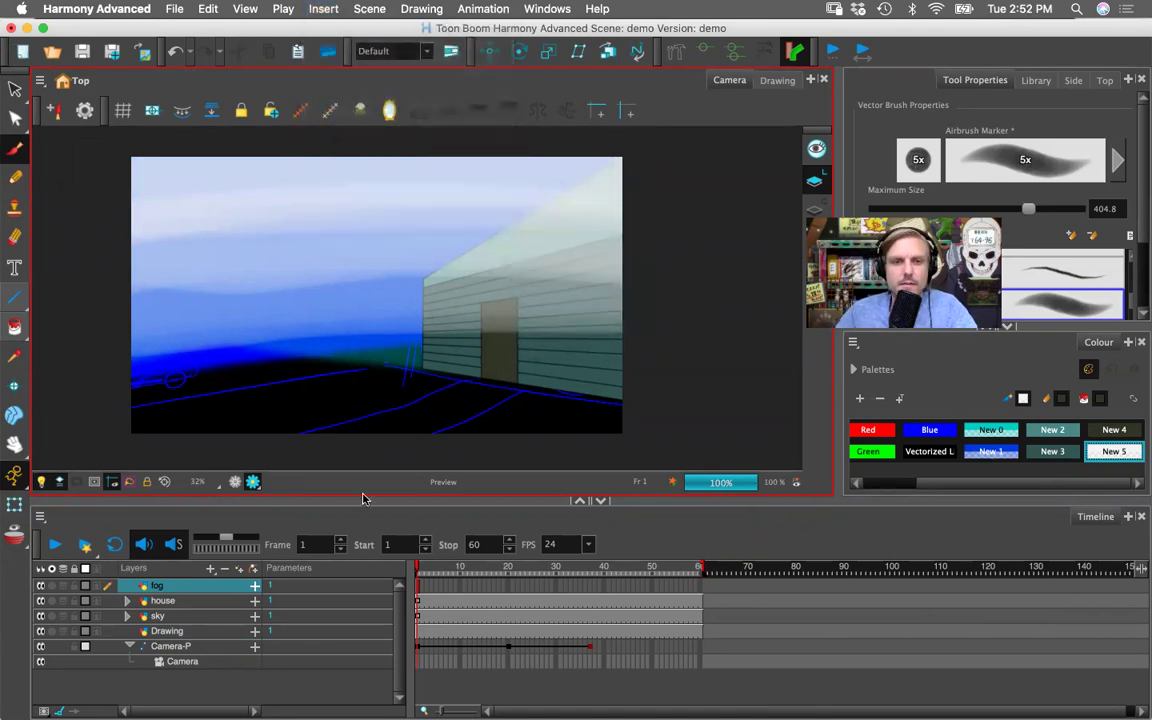
{"action": "left_click", "coordinate": [254, 601]}
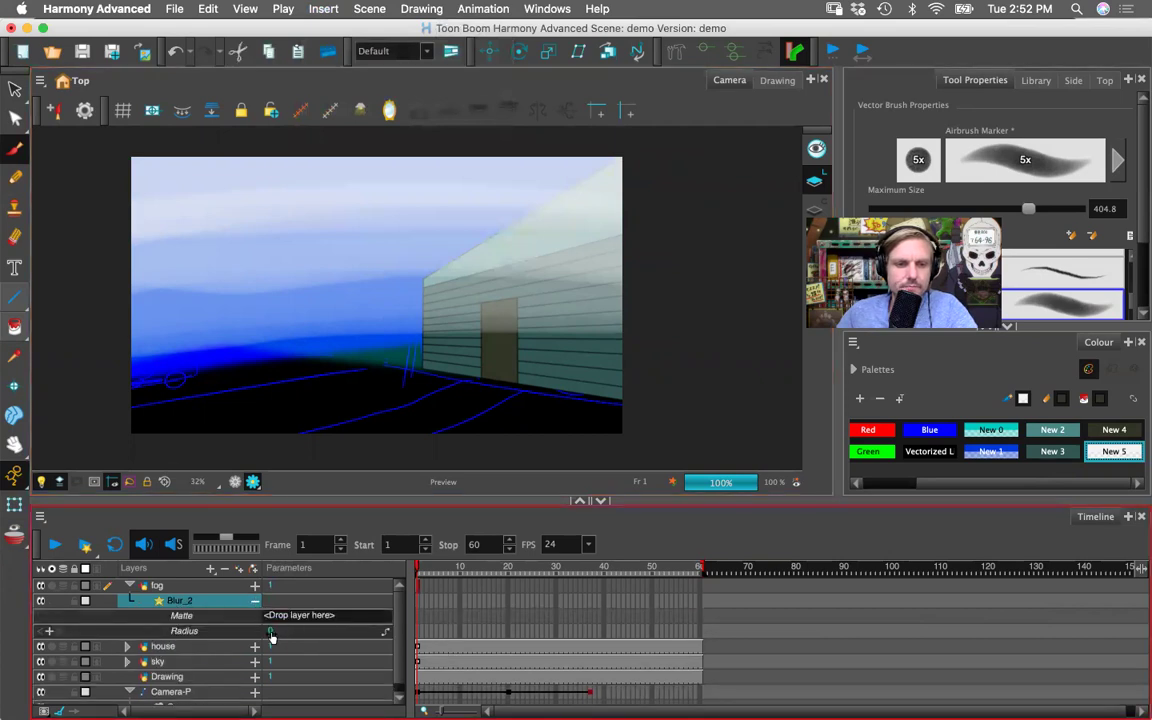
- Set the fog blur's radius to 5
{"action": "left_click", "coordinate": [270, 633]}
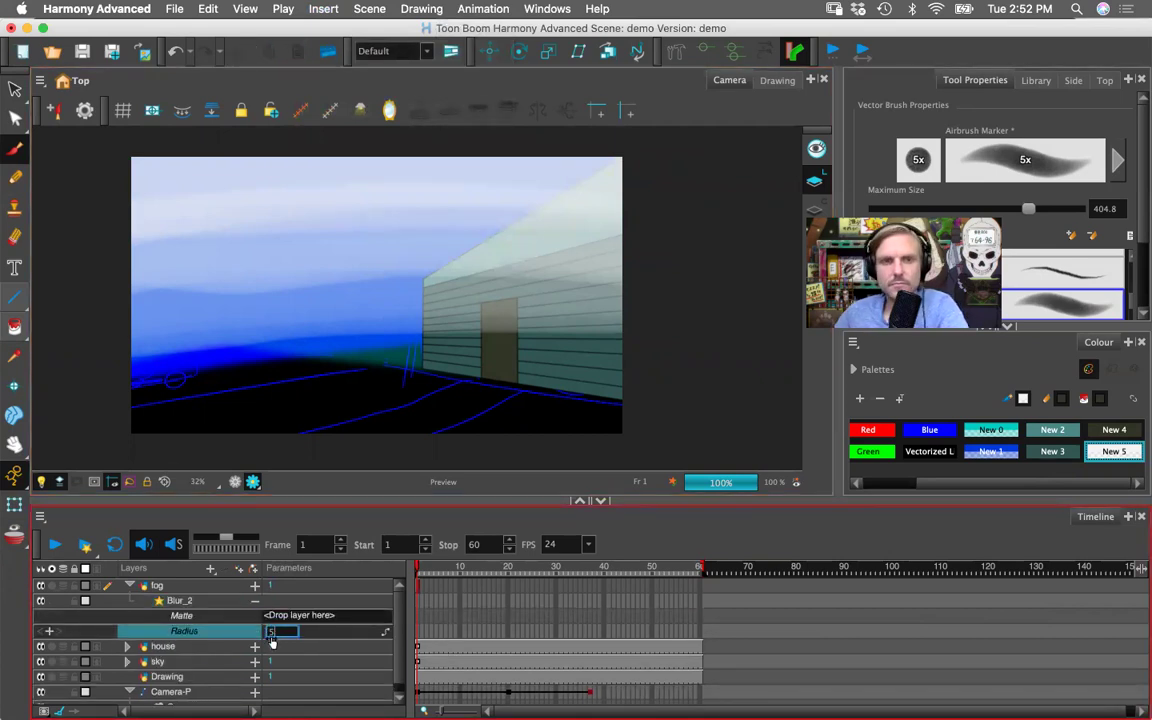
{"action": "type", "text": "5"}
{"action": "key", "text": "Return"}
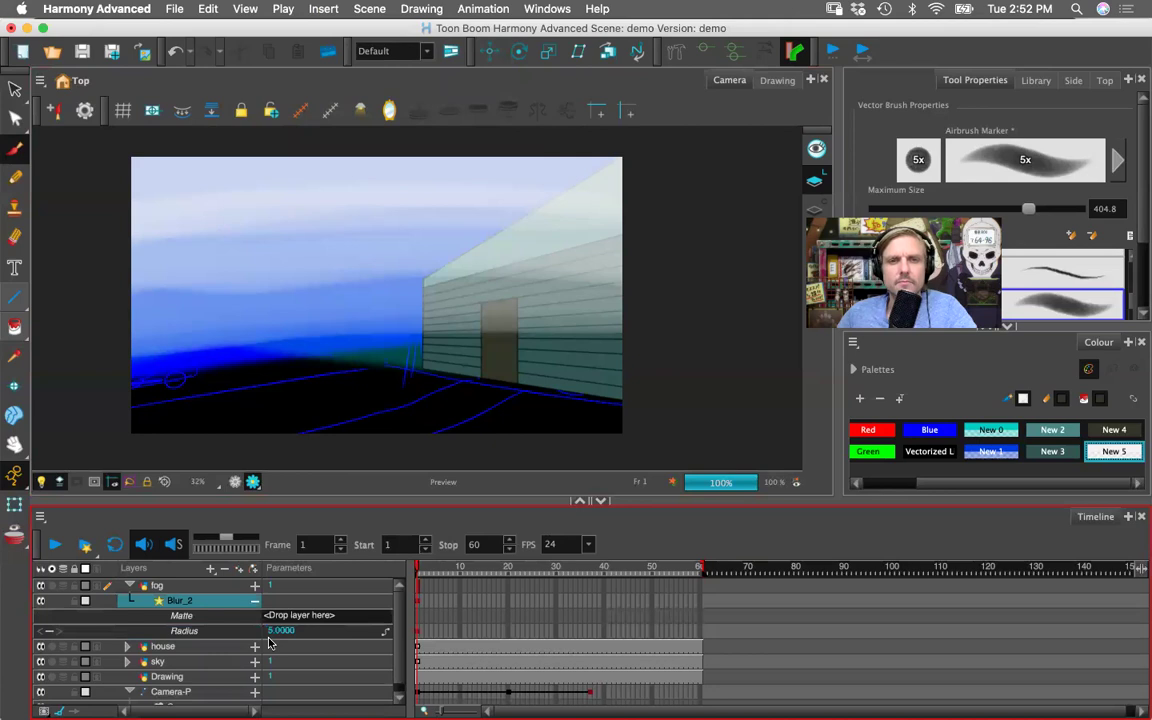
- Raise the fog blur's radius to 9 and collapse the fog layer
{"action": "left_click", "coordinate": [274, 632]}
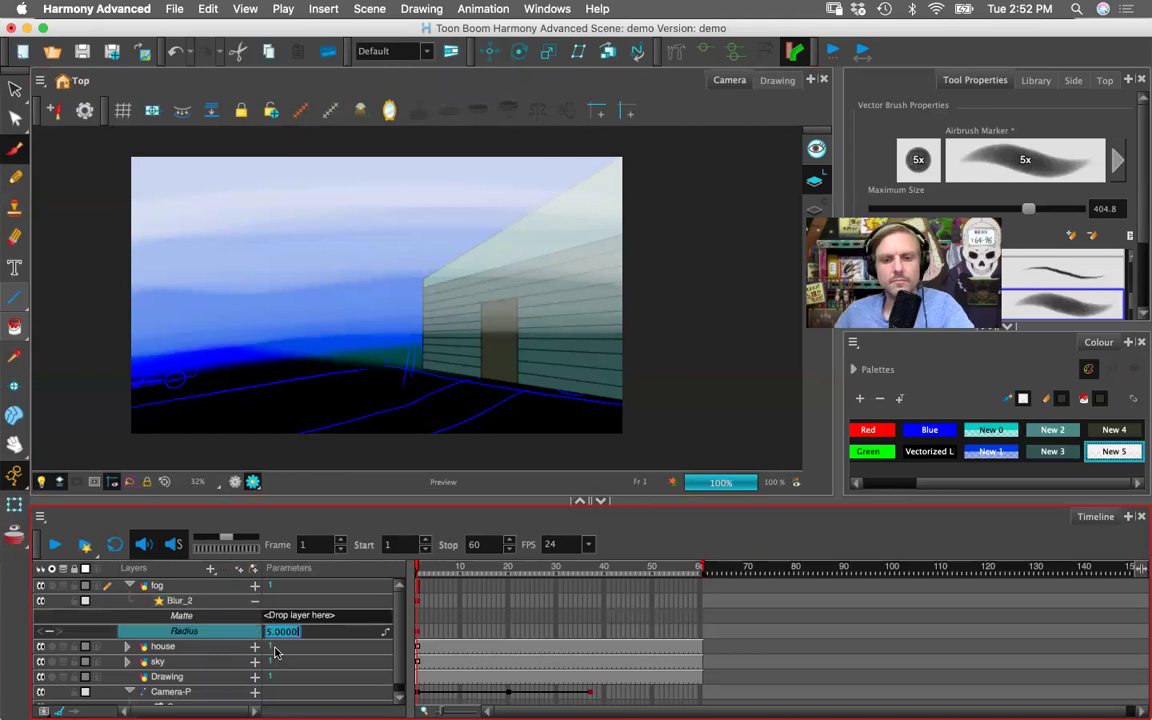
{"action": "type", "text": "9"}
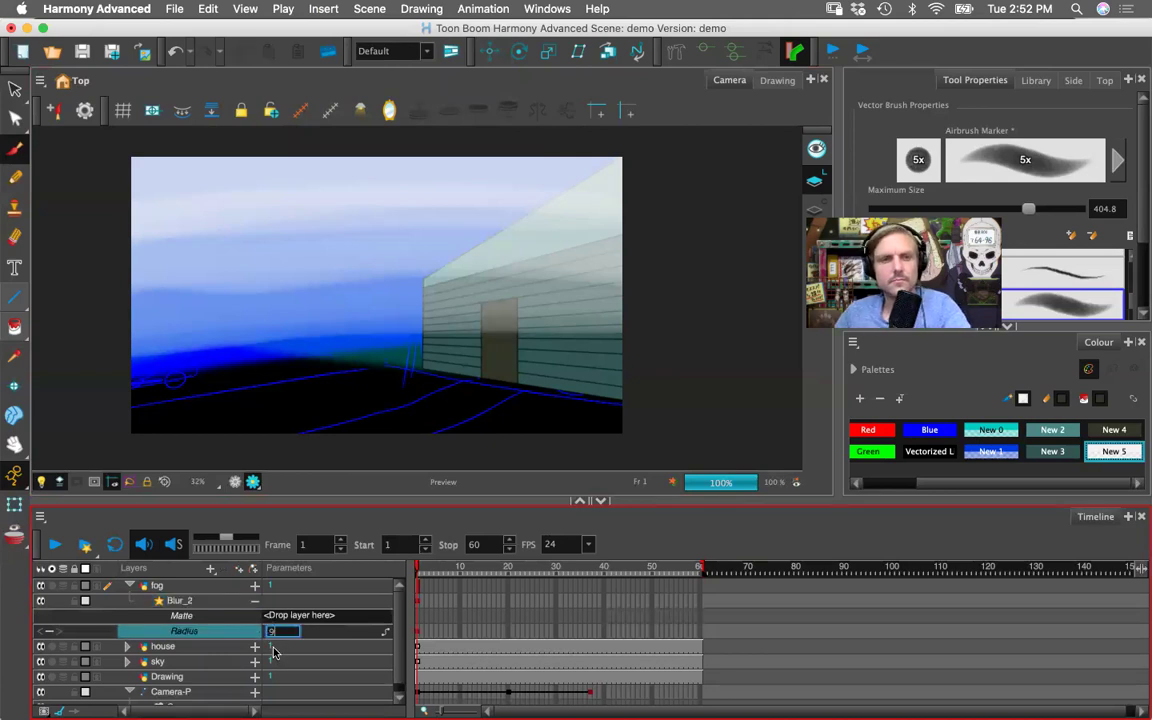
{"action": "key", "text": "Return"}
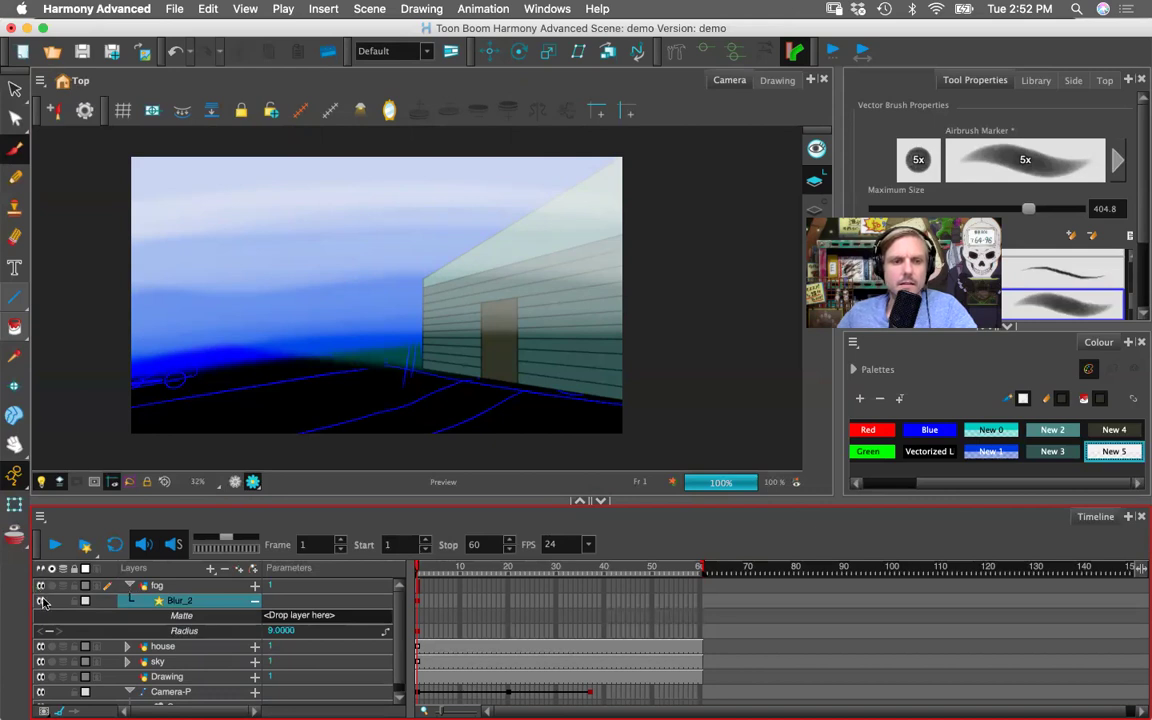
{"action": "left_click", "coordinate": [129, 587]}
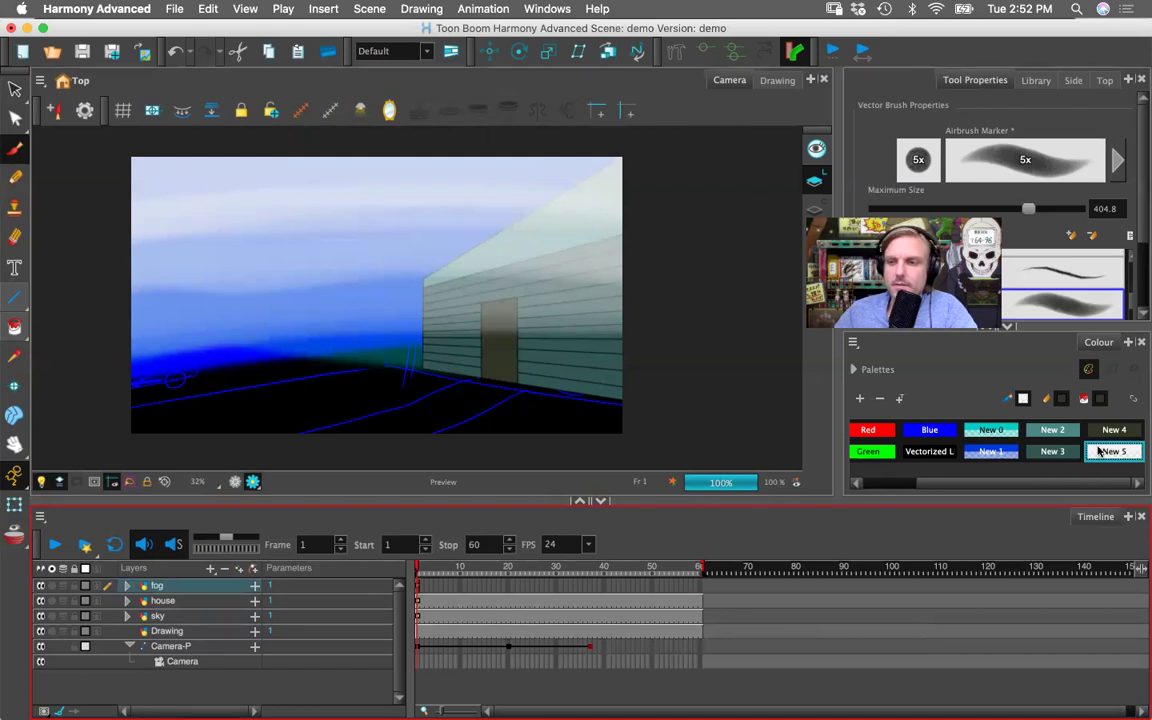
{"action": "left_click", "coordinate": [318, 10]}
{"action": "mouse_move", "coordinate": [322, 174]}
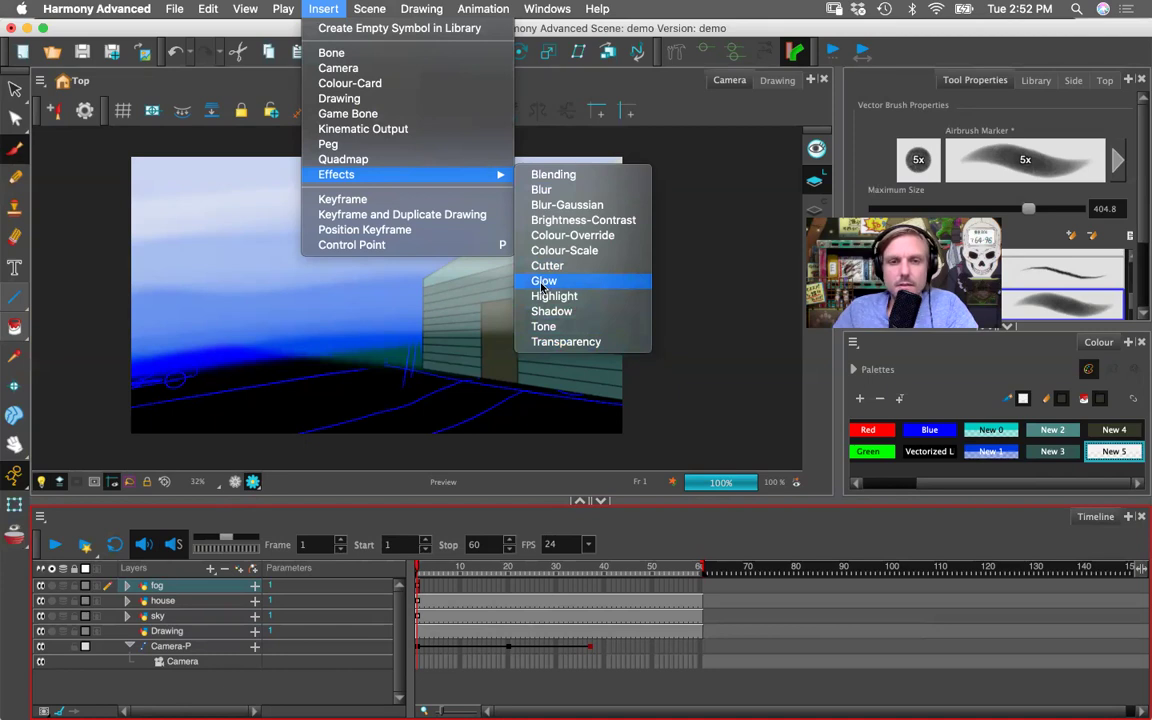
{"action": "left_click", "coordinate": [725, 309]}
- Select the house layer, pick the Red swatch, and undo a trial brush stroke on the house
{"action": "left_click", "coordinate": [192, 603]}
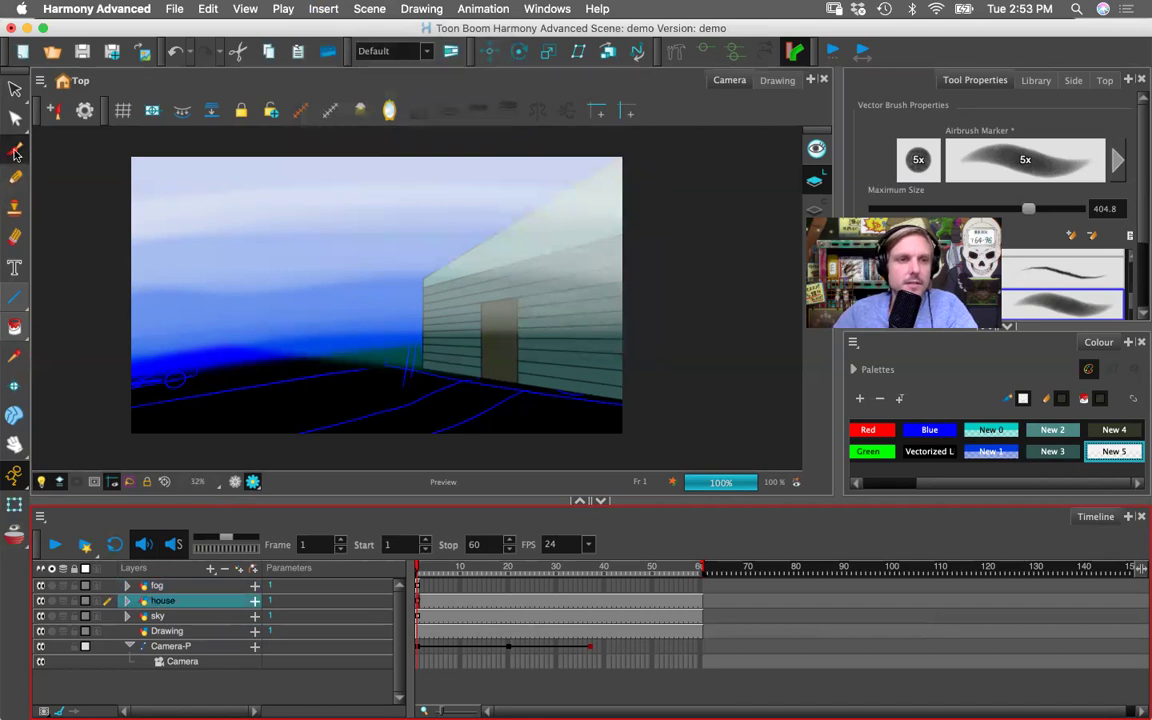
{"action": "left_click", "coordinate": [866, 430]}
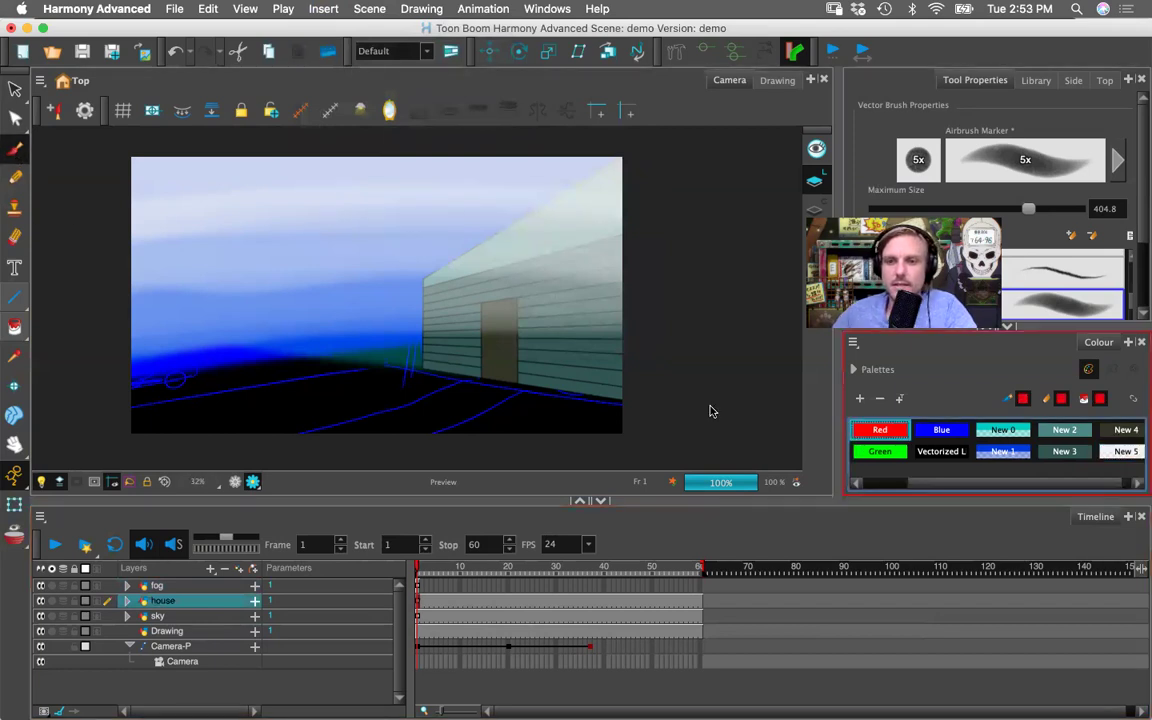
{"action": "left_click_drag", "start_coordinate": [484, 276], "coordinate": [460, 268]}
{"action": "key", "text": "super+z"}
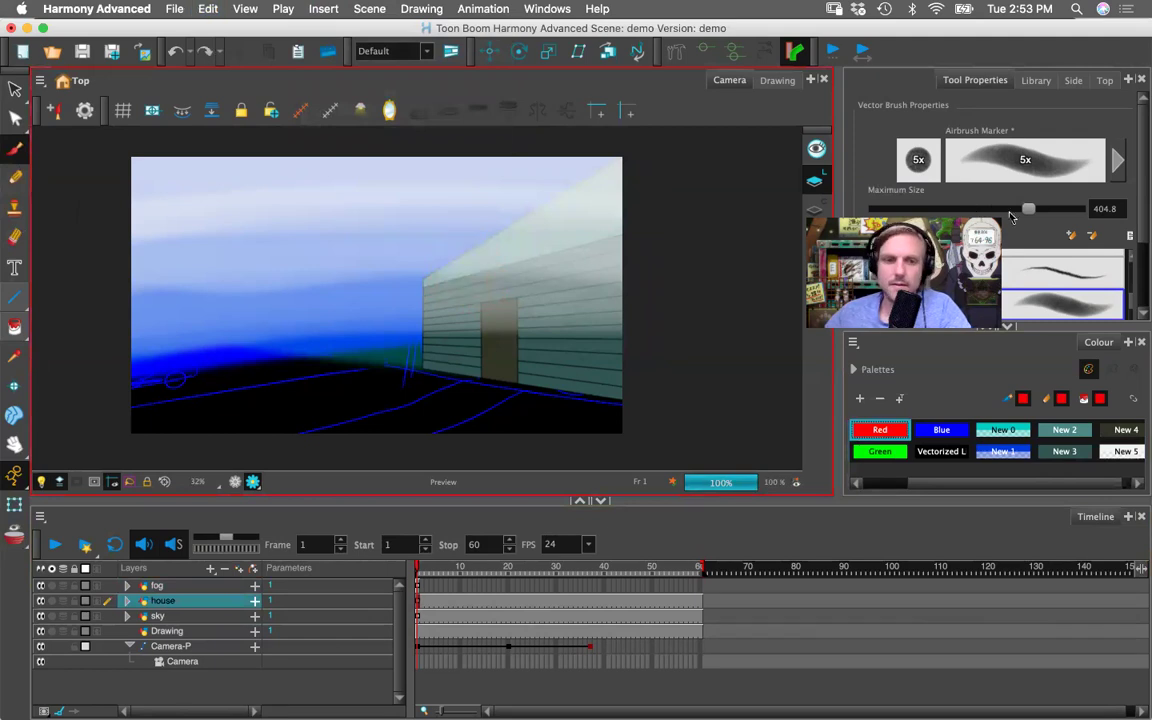
- Add a vector drawing layer named neon directly above the house layer
{"action": "left_click", "coordinate": [212, 568]}
{"action": "left_click", "coordinate": [238, 621]}
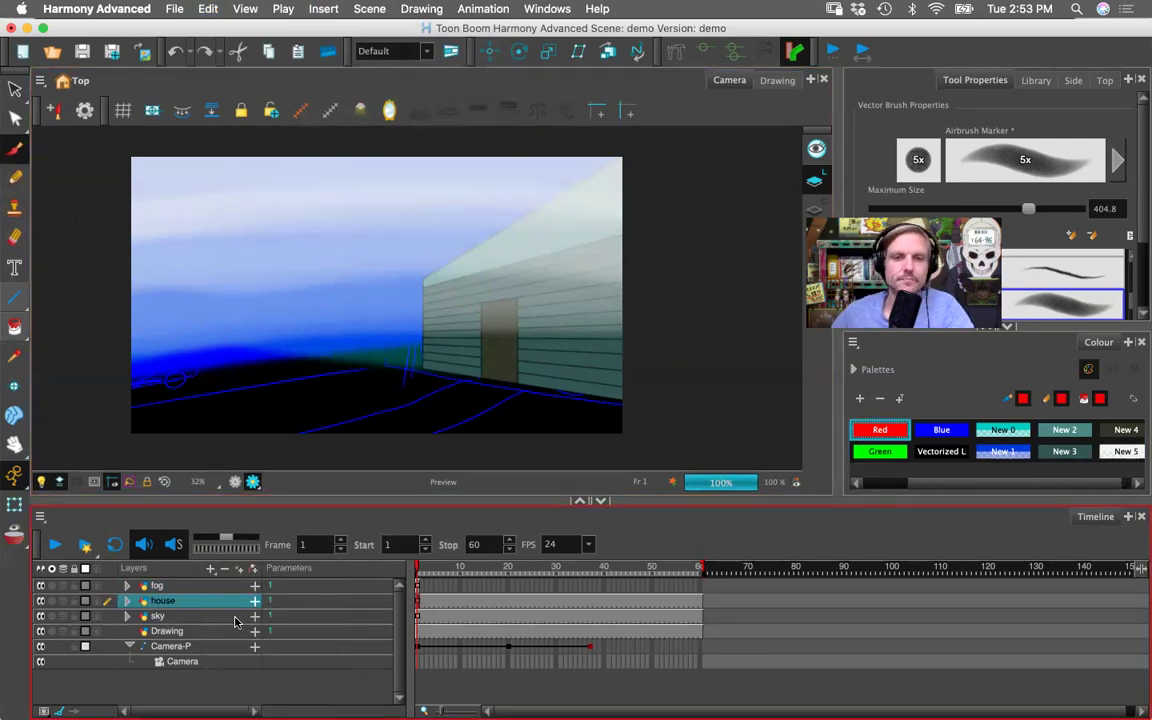
{"action": "type", "text": "neon"}
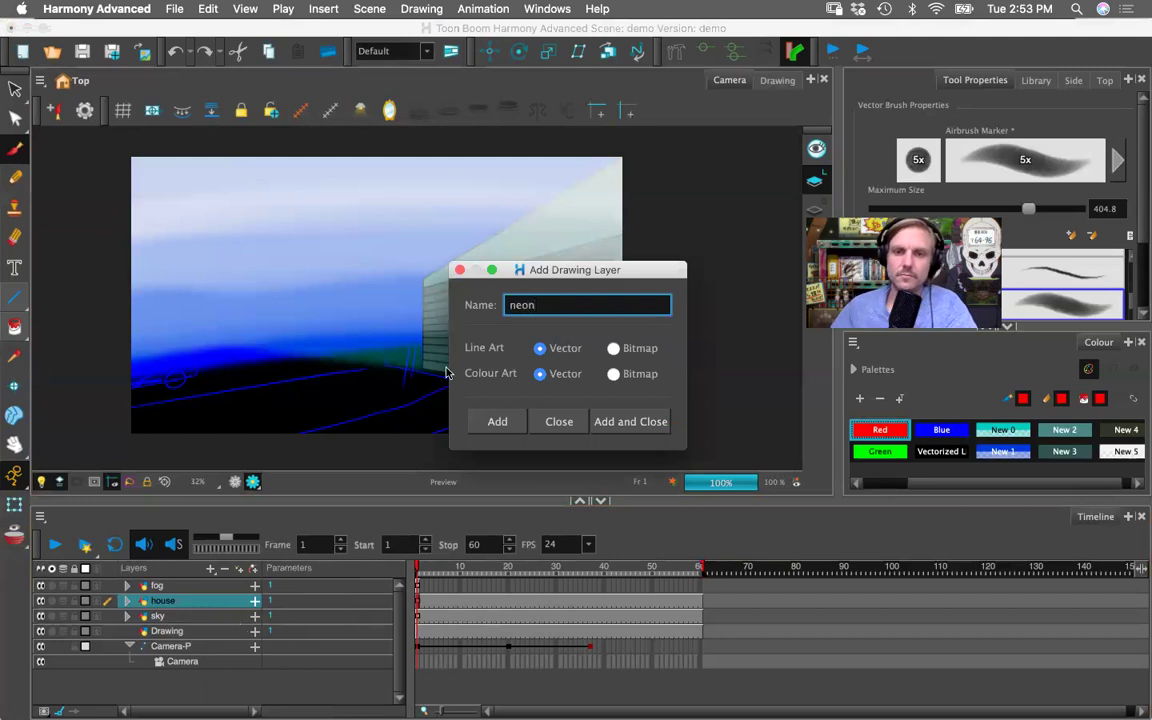
{"action": "left_click", "coordinate": [630, 421]}
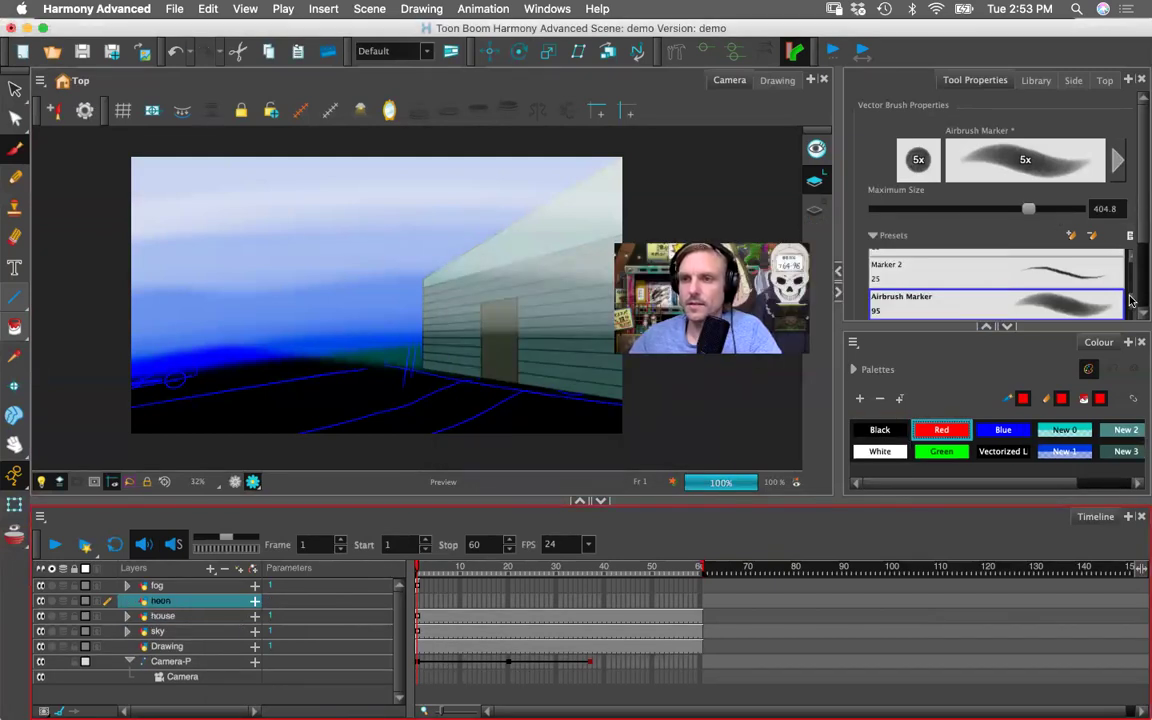
- Choose the Solid Brush 1 preset at size 5 and undo a trial stroke
{"action": "scroll", "coordinate": [1126, 290], "scroll_direction": "up", "scroll_amount": 5}
{"action": "left_click", "coordinate": [1083, 260]}
{"action": "left_click_drag", "start_coordinate": [434, 181], "coordinate": [400, 235]}
{"action": "key", "text": "super+z"}
- Handwrite the sign "Big Al's" in red on the neon layer, across the house wall above the door
{"action": "key", "text": "2"}
{"action": "key", "text": "2"}
{"action": "key", "text": "2"}
{"action": "key", "text": "2"}
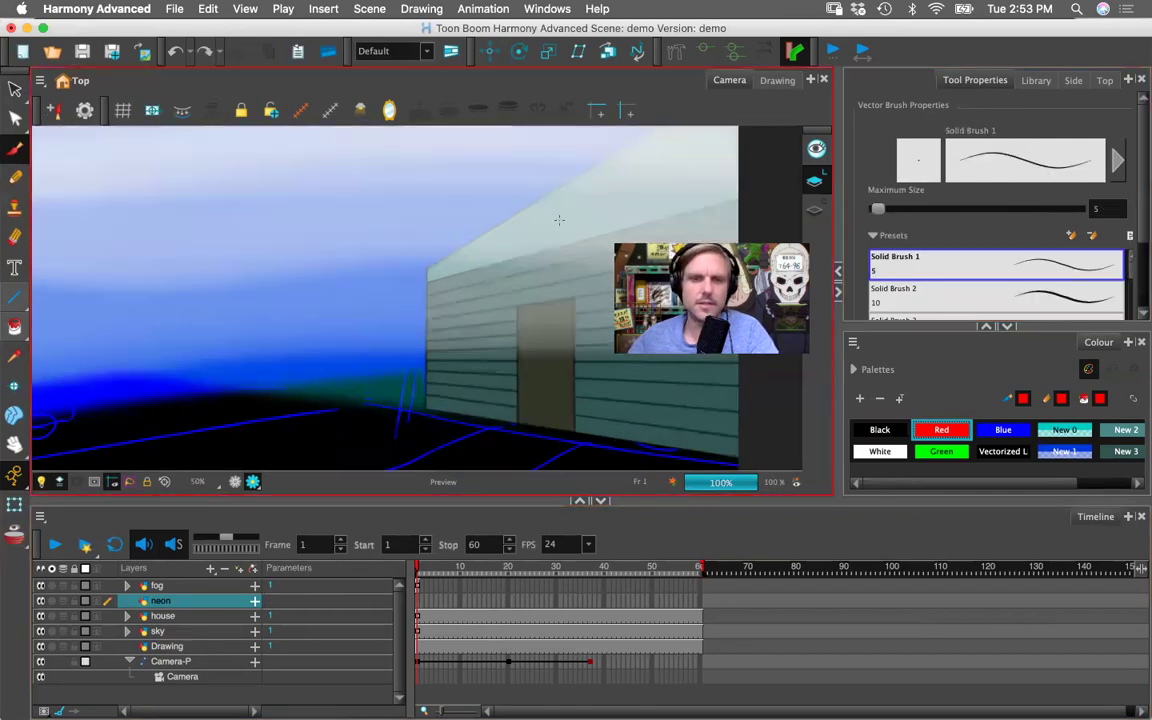
{"action": "left_click_drag", "start_coordinate": [591, 195], "coordinate": [321, 234]}
{"action": "key", "text": "2"}
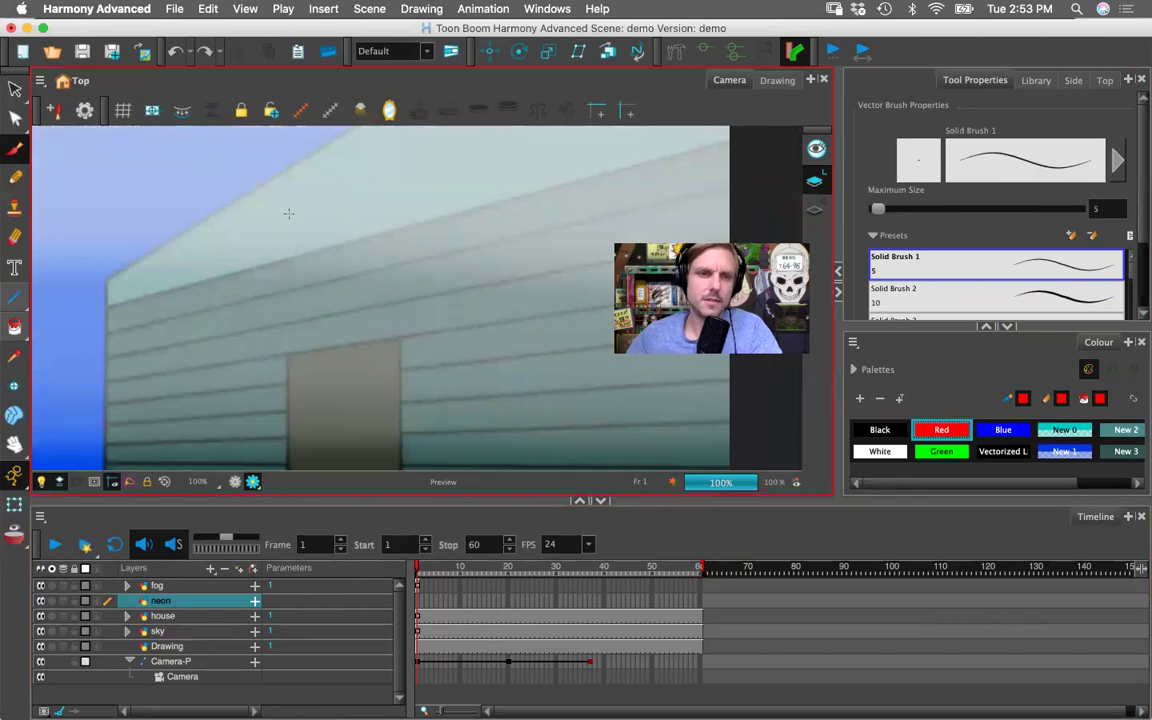
{"action": "scroll", "coordinate": [300, 230], "scroll_direction": "up", "scroll_amount": 2}
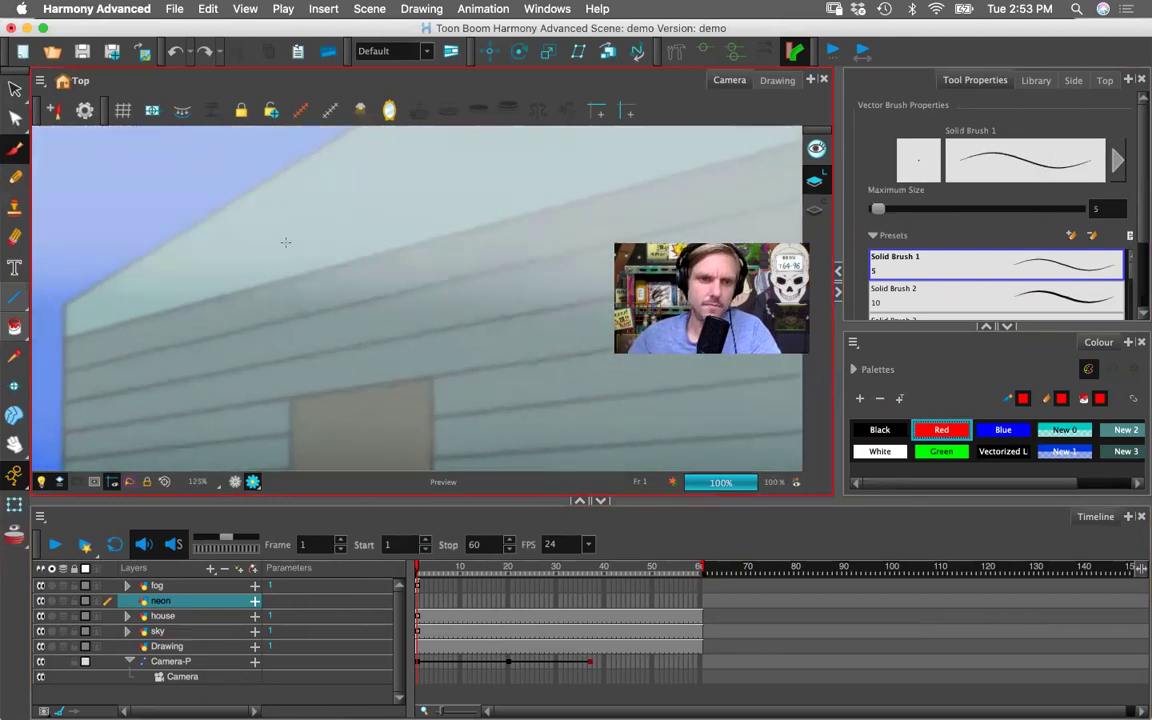
{"action": "mouse_move", "coordinate": [271, 248]}
{"action": "left_mouse_down"}
{"action": "mouse_move", "coordinate": [304, 267]}
{"action": "mouse_move", "coordinate": [278, 297]}
{"action": "mouse_move", "coordinate": [321, 256]}
{"action": "mouse_move", "coordinate": [323, 280]}
{"action": "mouse_move", "coordinate": [360, 246]}
{"action": "mouse_move", "coordinate": [345, 298]}
{"action": "mouse_move", "coordinate": [326, 290]}
{"action": "mouse_move", "coordinate": [397, 242]}
{"action": "mouse_move", "coordinate": [323, 236]}
{"action": "mouse_move", "coordinate": [351, 225]}
{"action": "mouse_move", "coordinate": [338, 214]}
{"action": "mouse_move", "coordinate": [324, 268]}
{"action": "mouse_move", "coordinate": [338, 274]}
{"action": "mouse_move", "coordinate": [351, 209]}
{"action": "mouse_move", "coordinate": [350, 266]}
{"action": "mouse_move", "coordinate": [370, 259]}
{"action": "mouse_move", "coordinate": [378, 203]}
{"action": "mouse_move", "coordinate": [371, 268]}
{"action": "mouse_move", "coordinate": [399, 235]}
{"action": "mouse_move", "coordinate": [396, 262]}
{"action": "mouse_move", "coordinate": [430, 240]}
{"action": "left_mouse_up"}
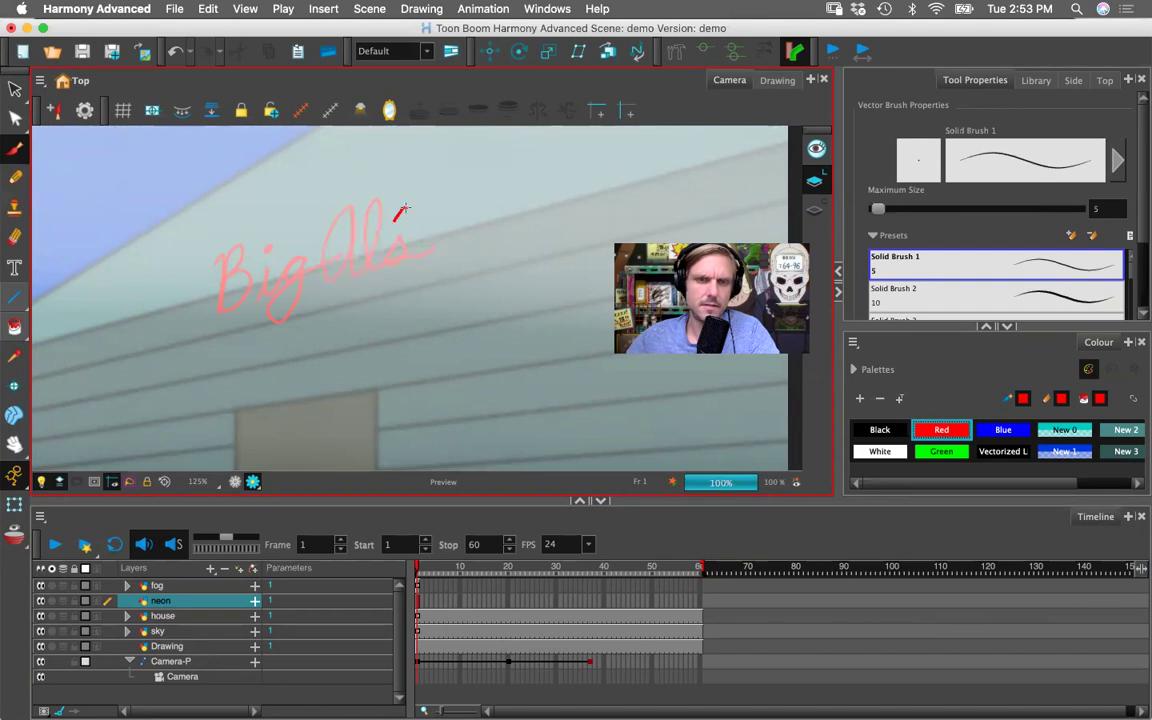
- Examine the red sign lettering on the house wall from near and far
{"action": "key", "text": "2"}
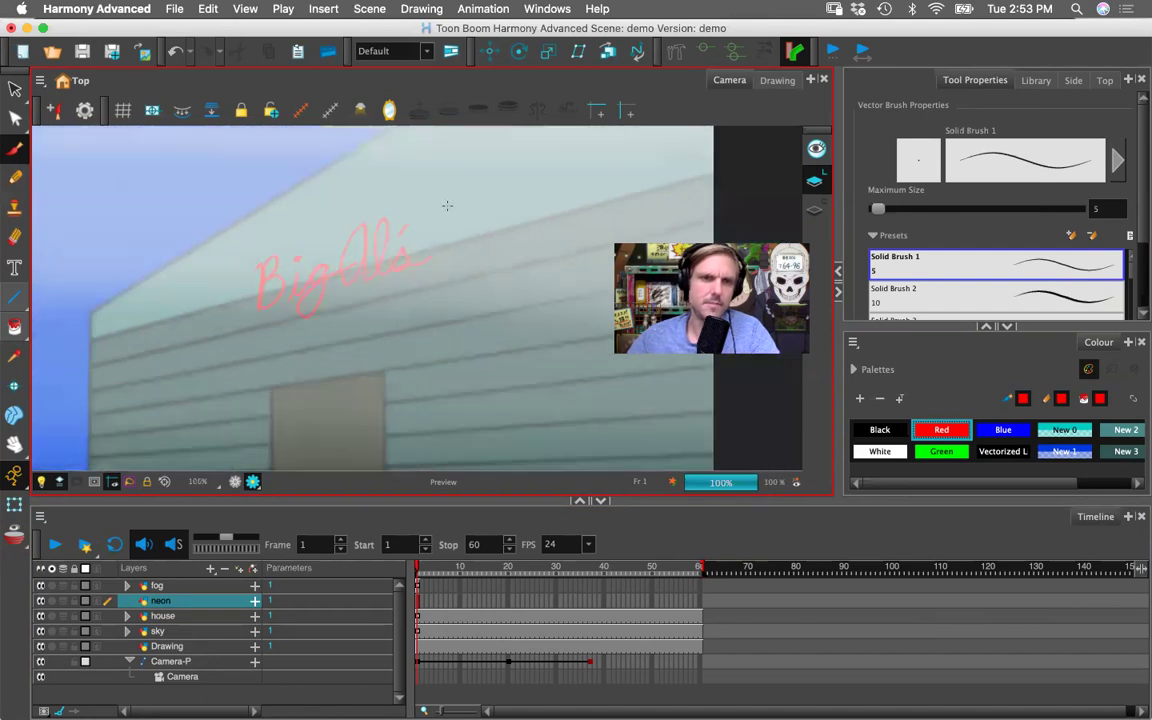
{"action": "key", "text": "1"}
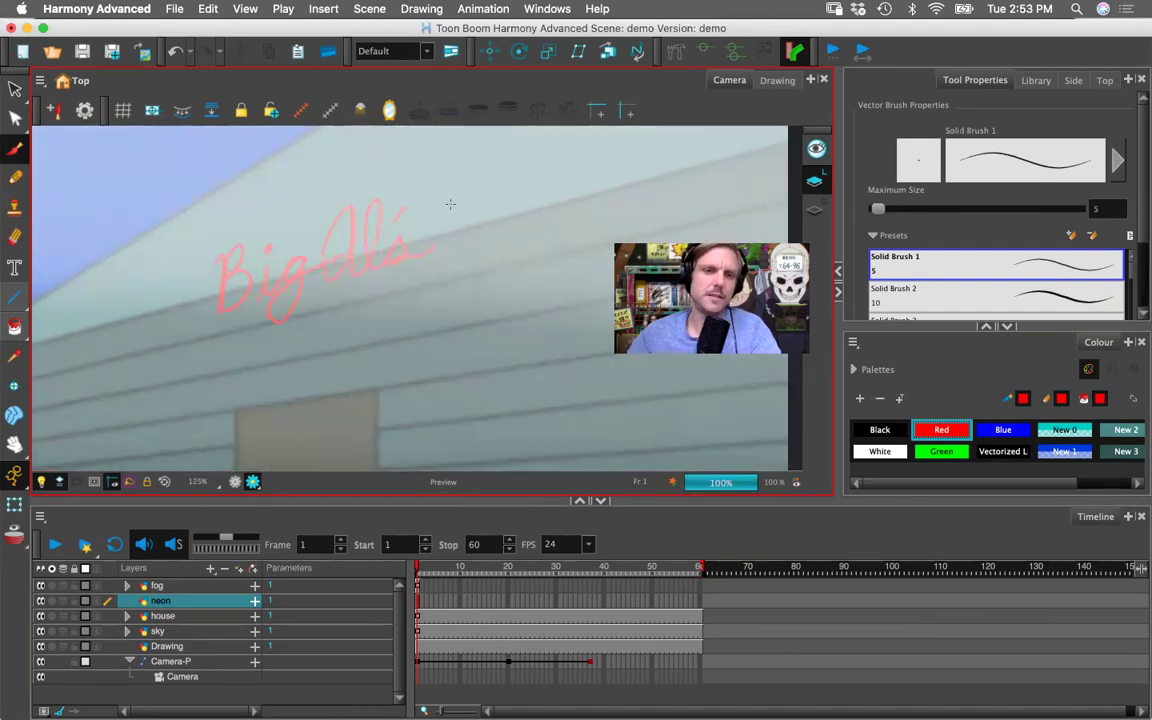
{"action": "key", "text": "2"}
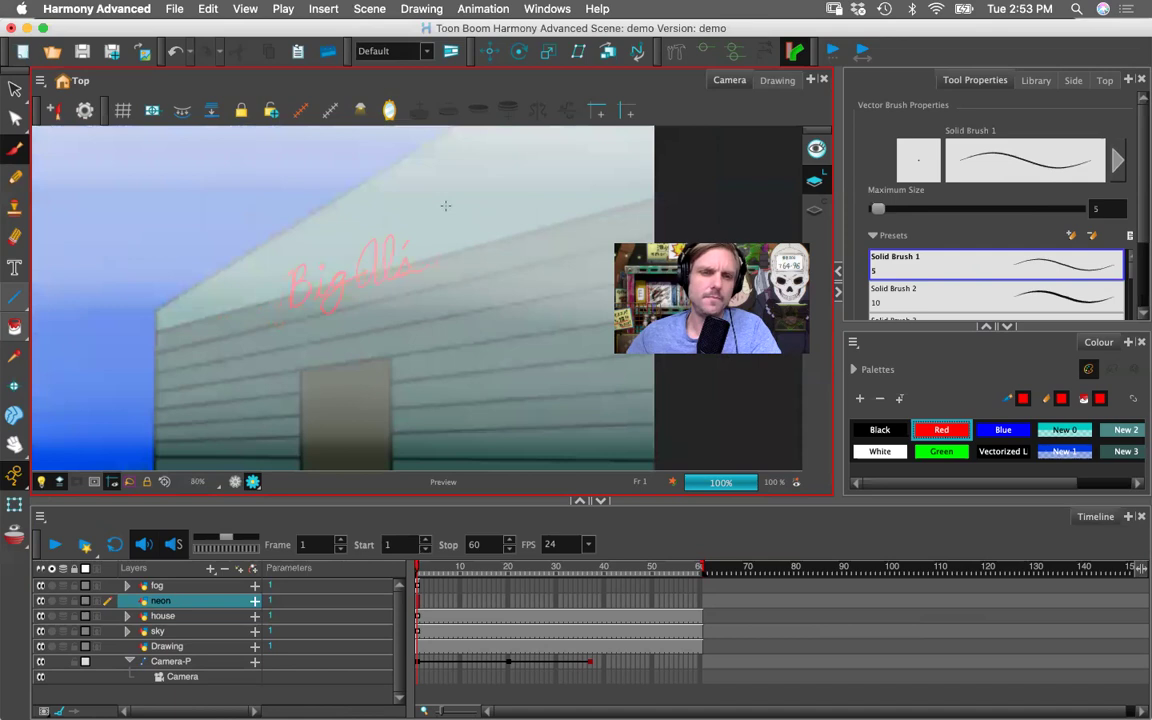
{"action": "key", "text": "1"}
{"action": "key", "text": "1"}
{"action": "key", "text": "1"}
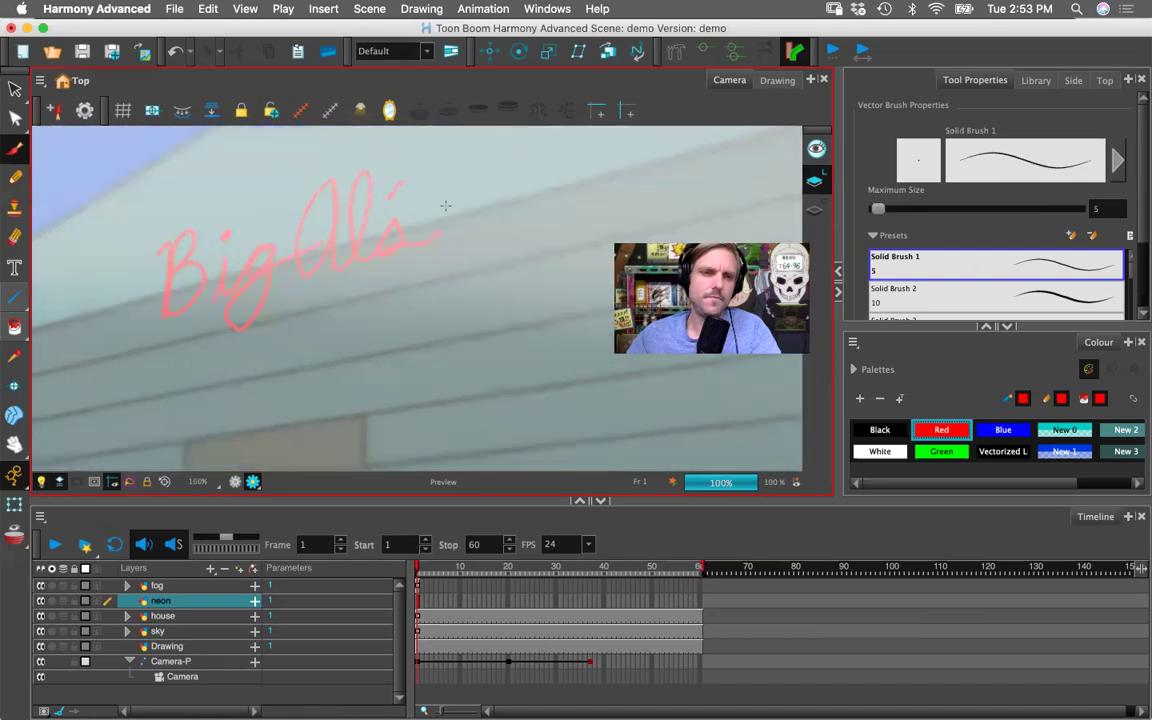
{"action": "key", "text": "2"}
{"action": "key", "text": "2"}
{"action": "key", "text": "2"}
{"action": "key", "text": "2"}
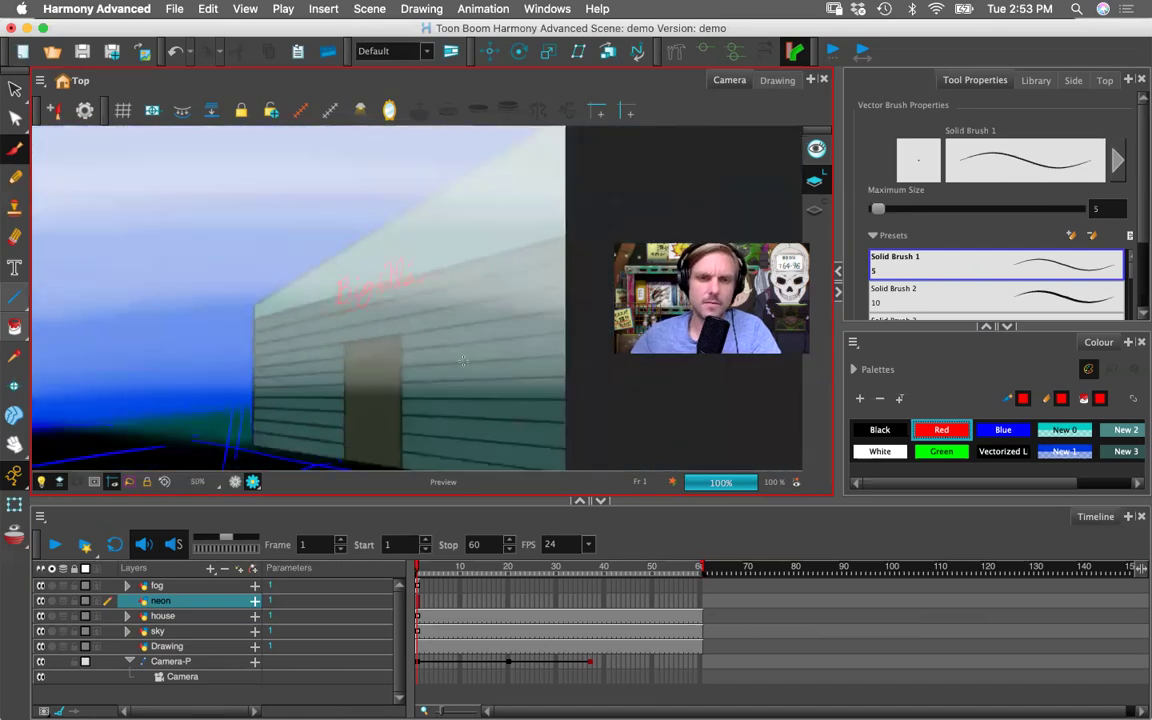
{"action": "scroll", "coordinate": [385, 326], "scroll_direction": "up", "scroll_amount": 4}
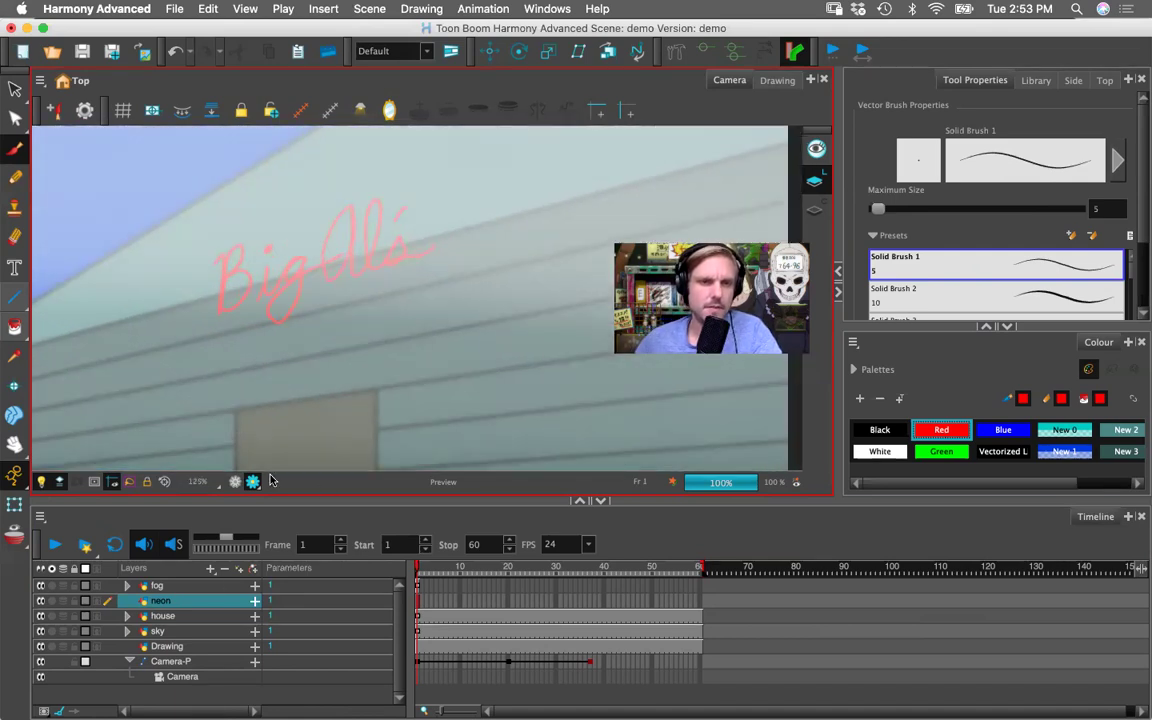
{"action": "left_click_drag", "start_coordinate": [385, 326], "coordinate": [396, 360]}
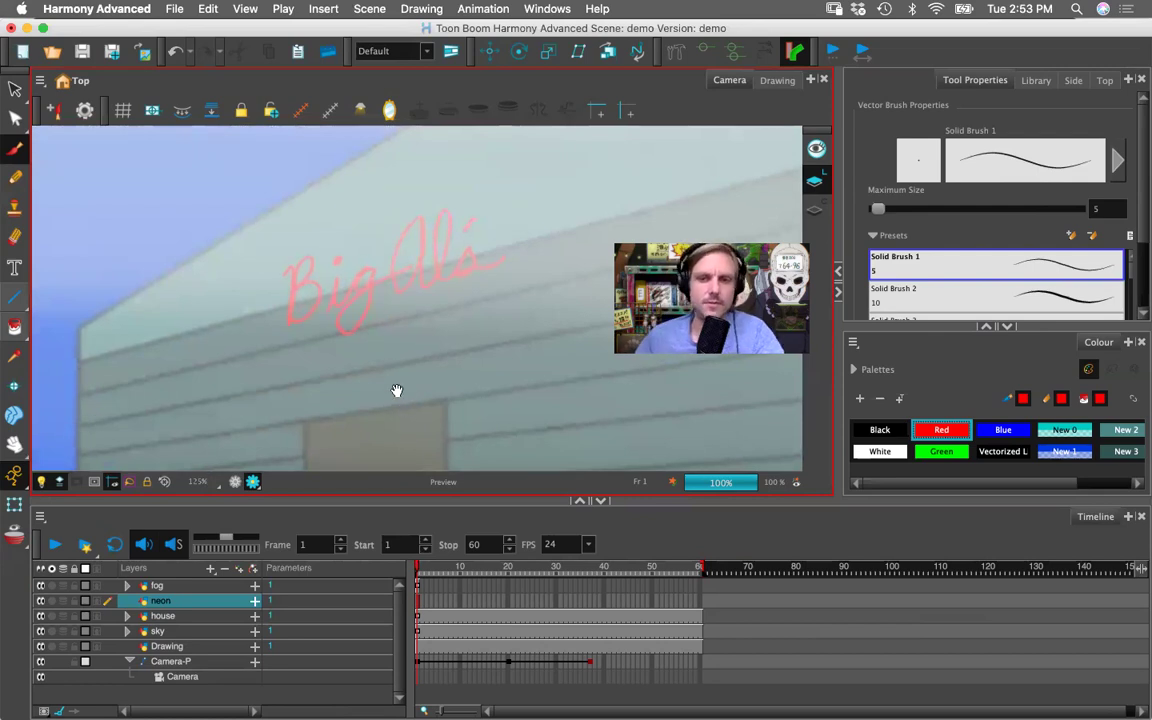
- Duplicate the neon layer and make the original neon layer the active one
{"action": "right_click", "coordinate": [189, 602]}
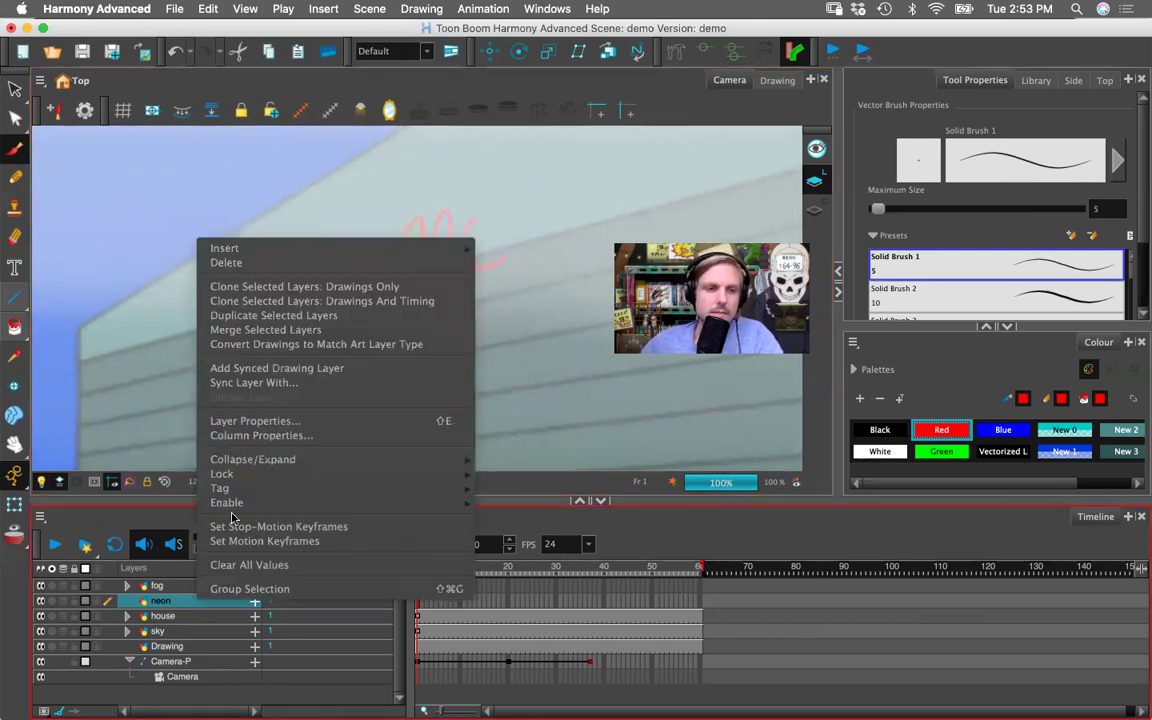
{"action": "left_click", "coordinate": [276, 316]}
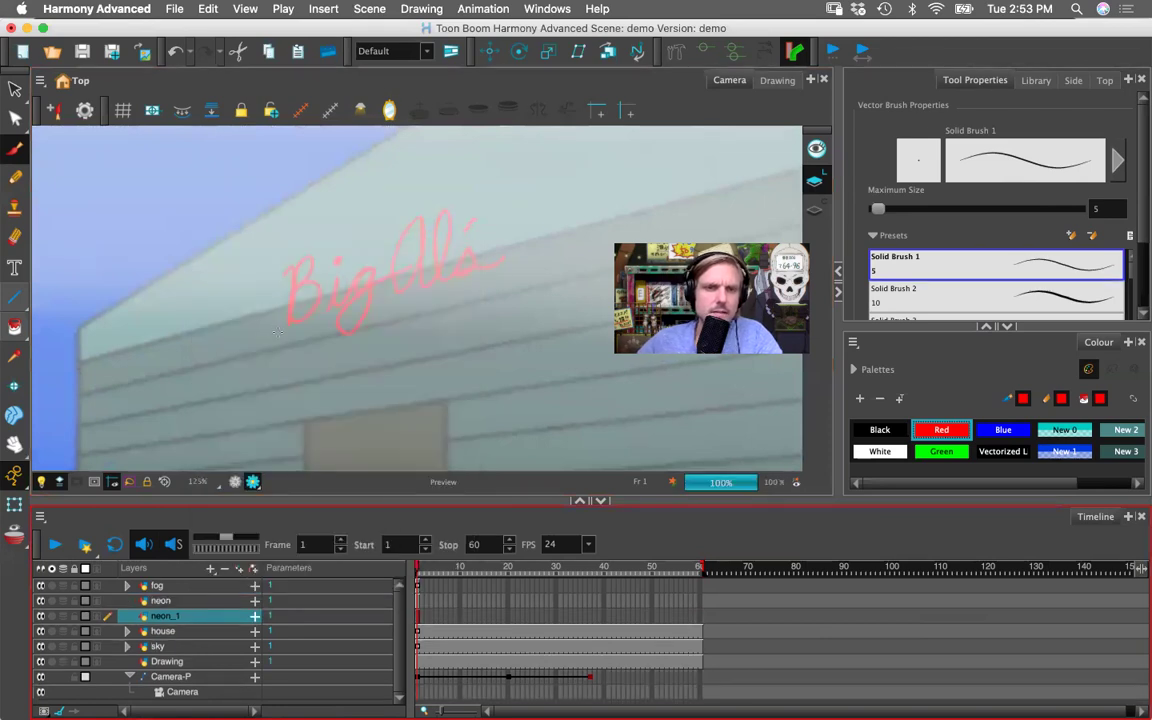
{"action": "left_click", "coordinate": [180, 602]}
{"action": "left_click", "coordinate": [180, 615]}
{"action": "left_click", "coordinate": [183, 603]}
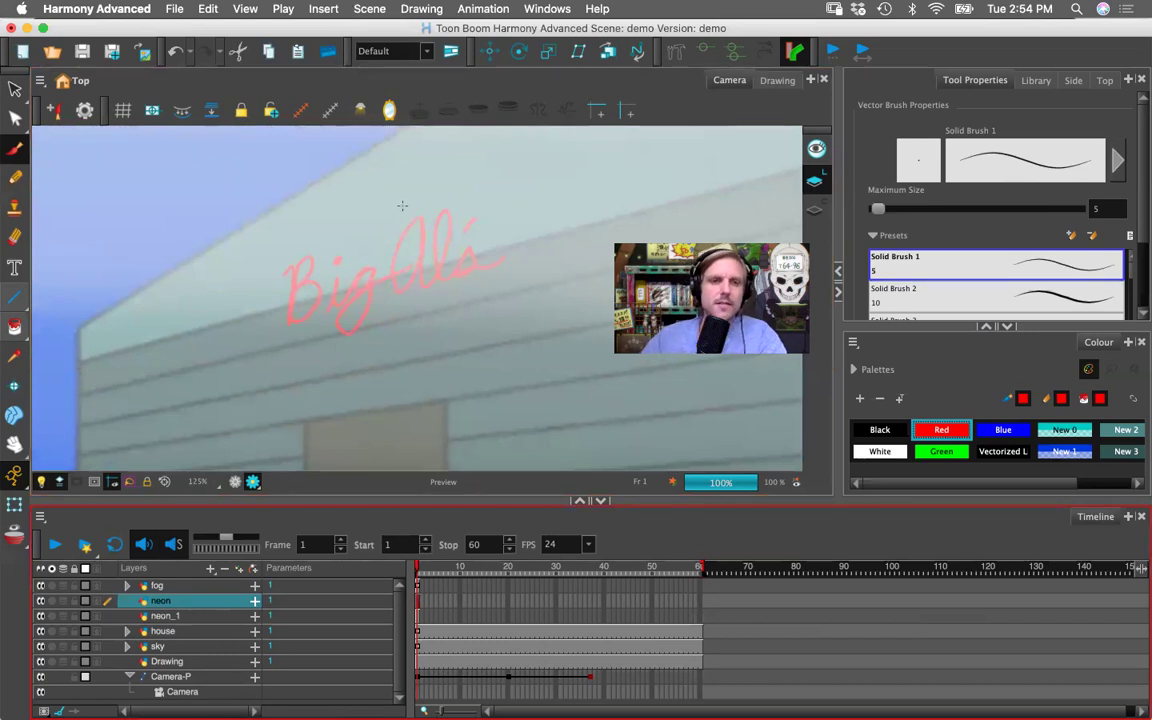
- Add a Glow effect to the neon layer and check its parameters in the timeline
{"action": "left_click", "coordinate": [323, 8]}
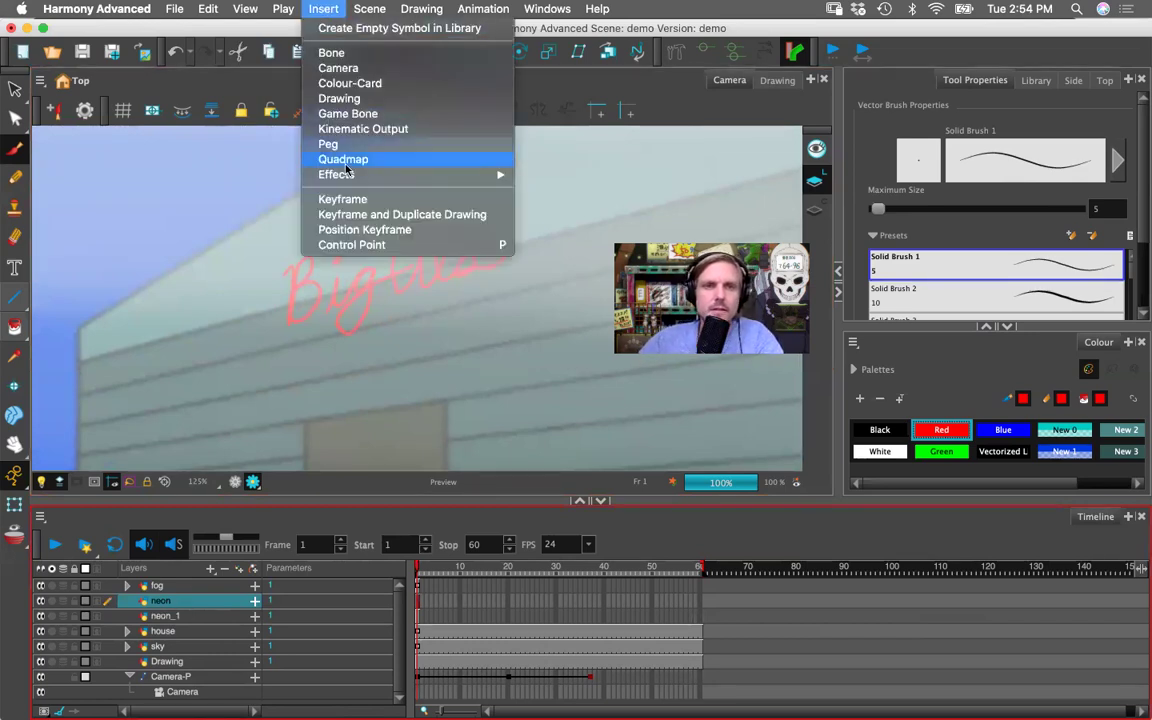
{"action": "mouse_move", "coordinate": [366, 174]}
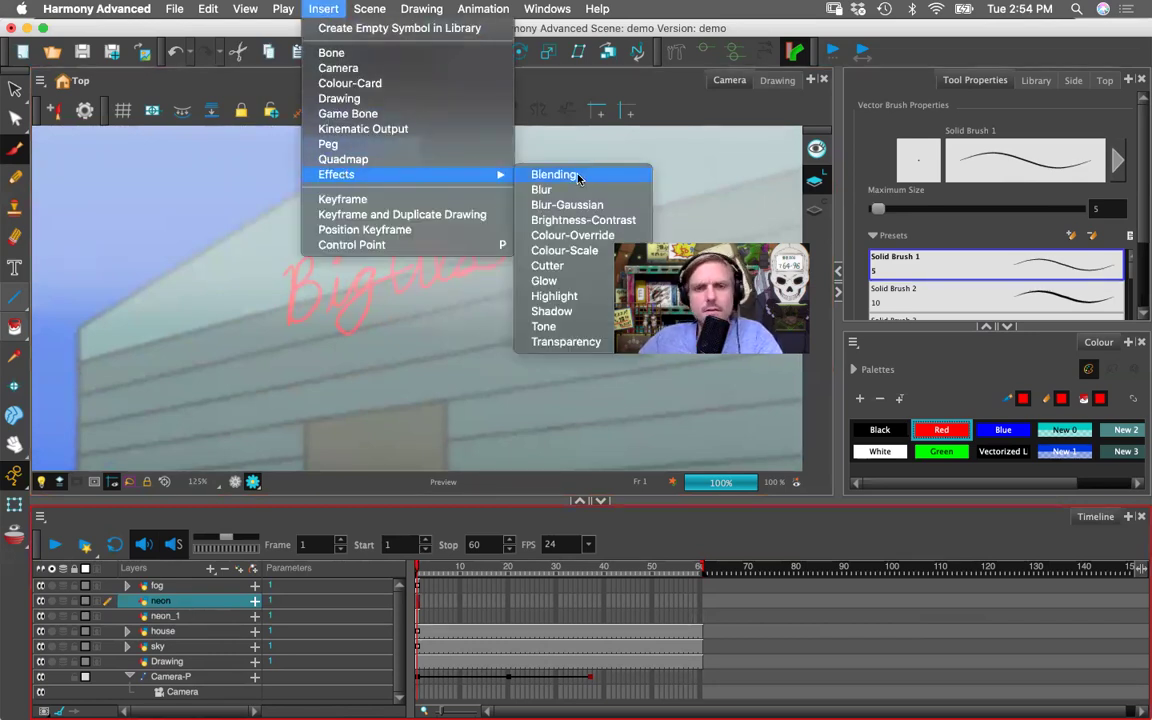
{"action": "left_click", "coordinate": [541, 281]}
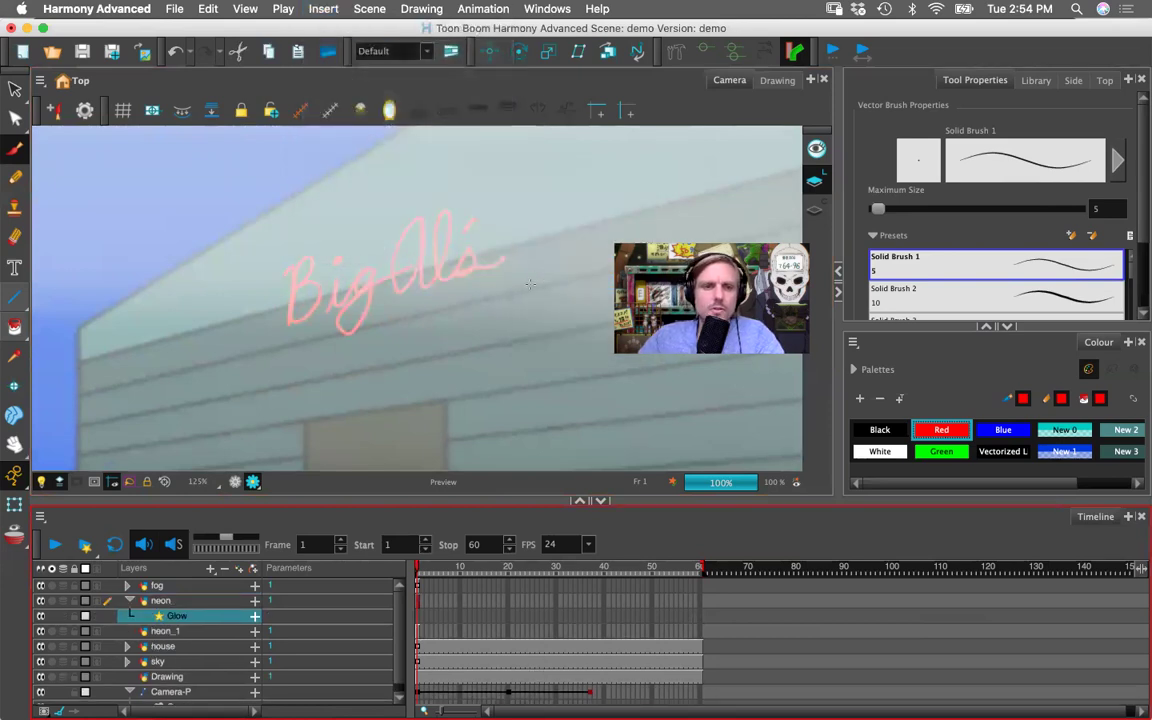
{"action": "left_click", "coordinate": [254, 617]}
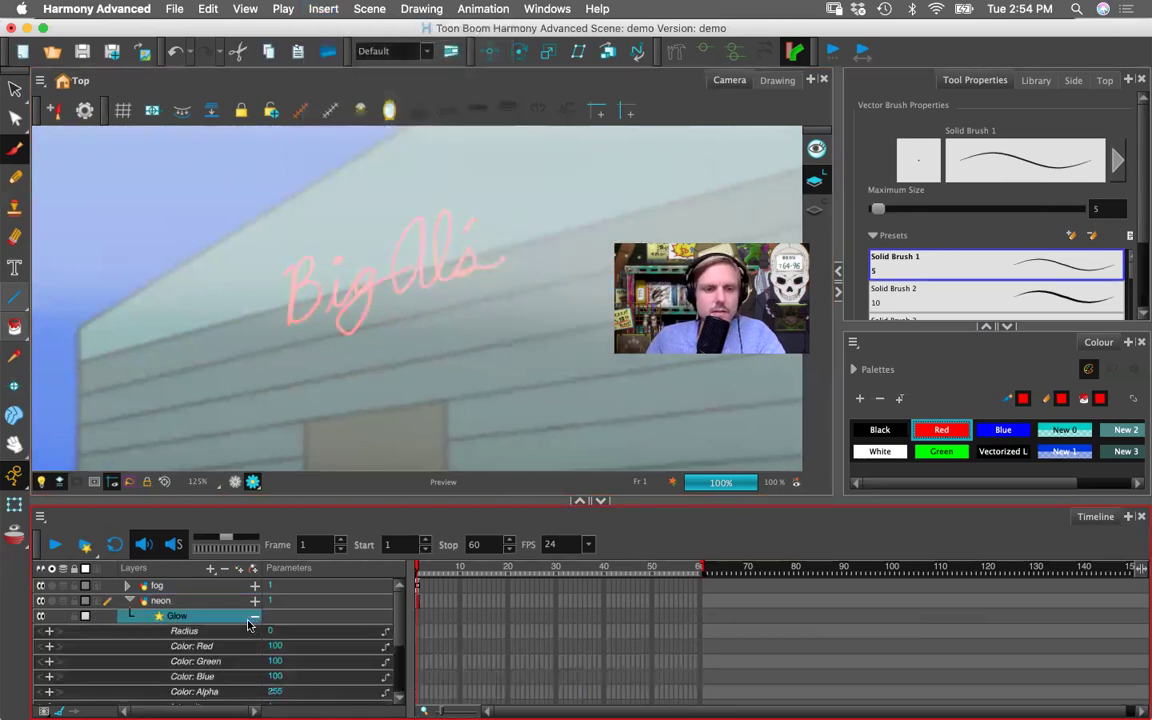
{"action": "left_click", "coordinate": [253, 619]}
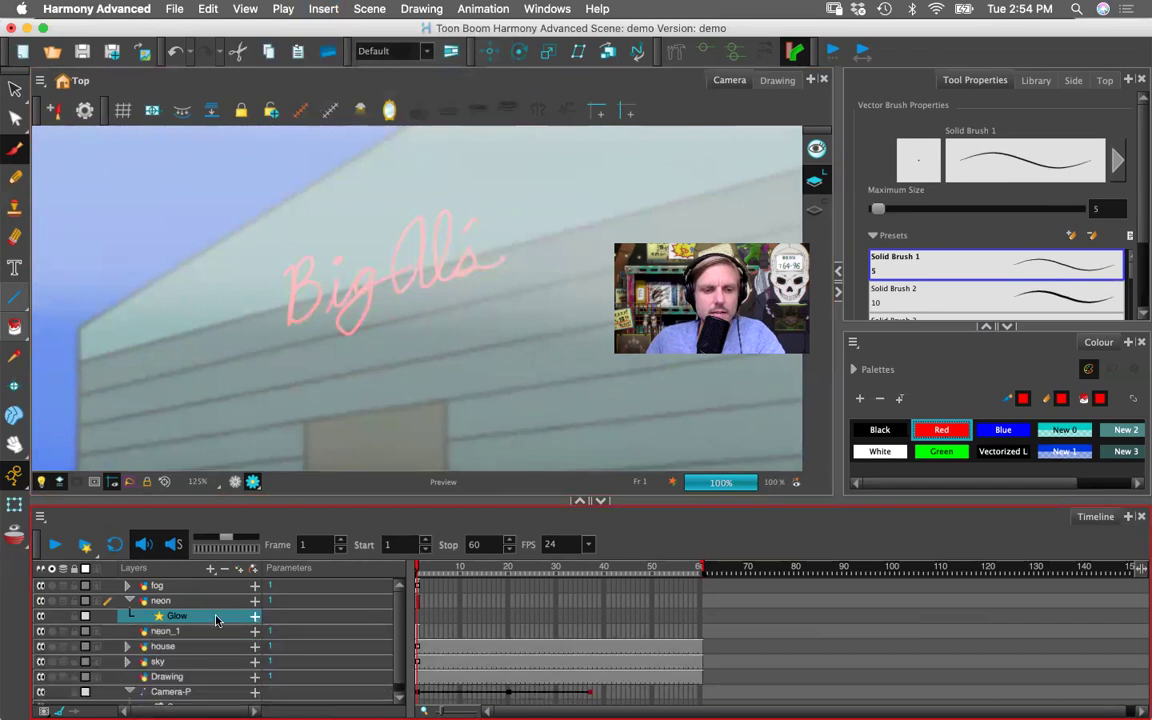
- Enable Use Source Colour in the properties of the neon layer's Glow effect
{"action": "right_click", "coordinate": [214, 620]}
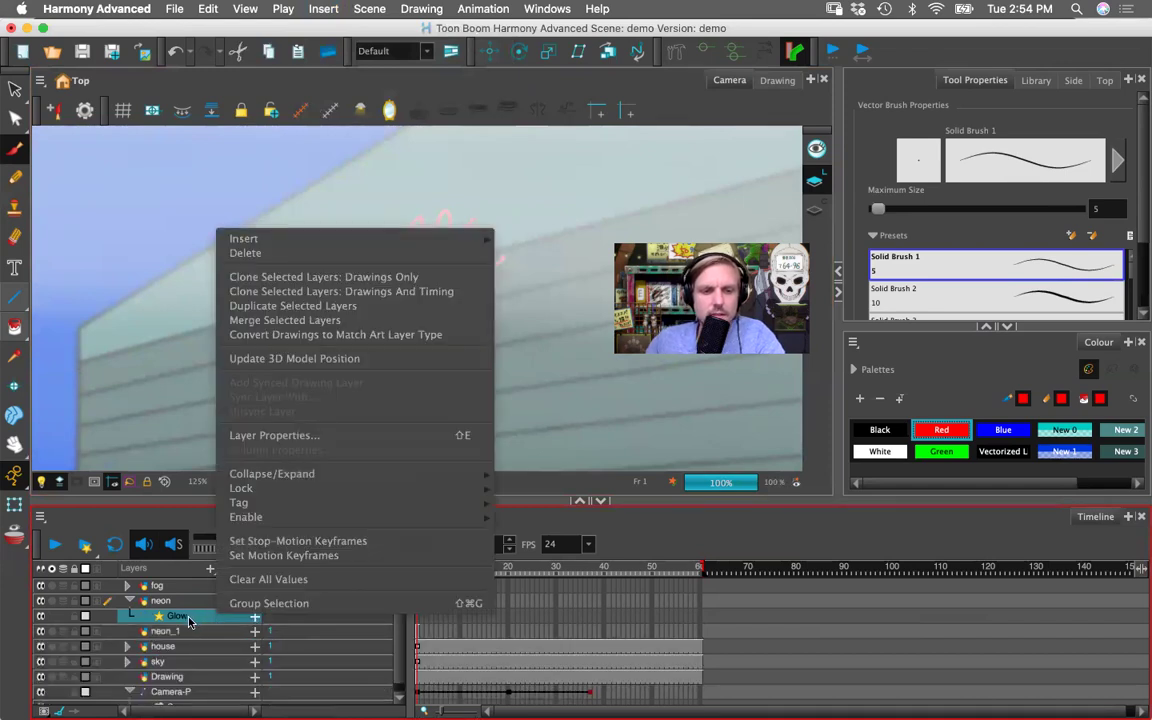
{"action": "left_click", "coordinate": [268, 435]}
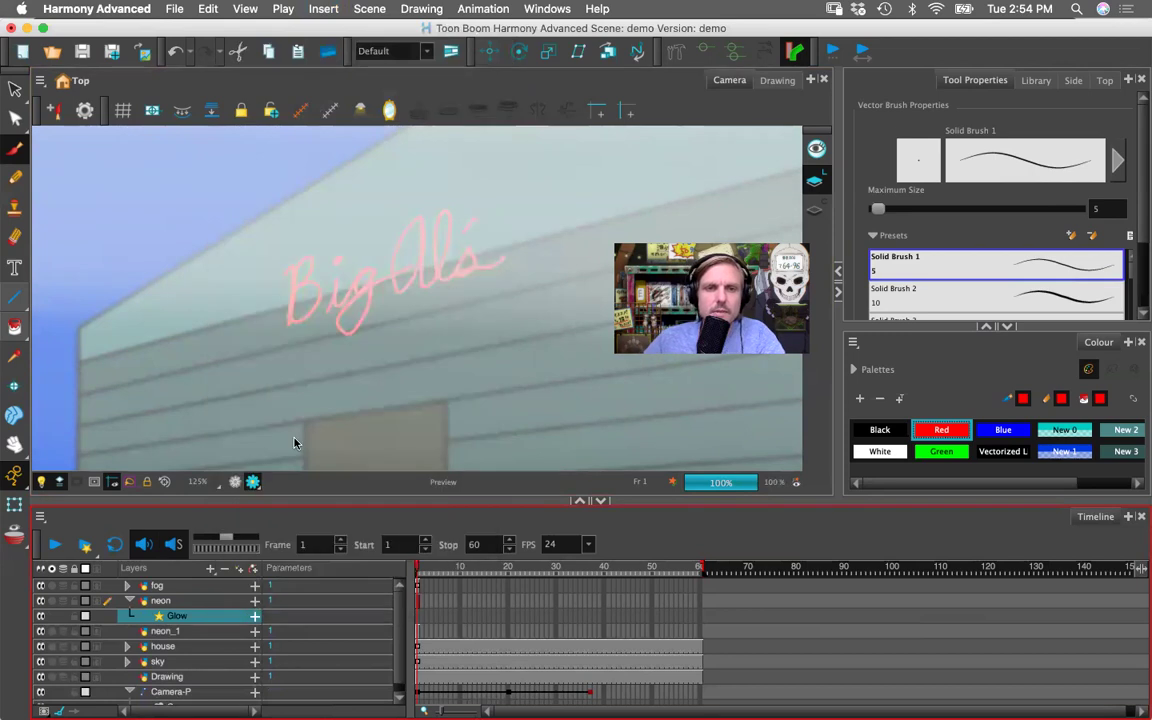
{"action": "left_click_drag", "start_coordinate": [398, 192], "coordinate": [644, 168]}
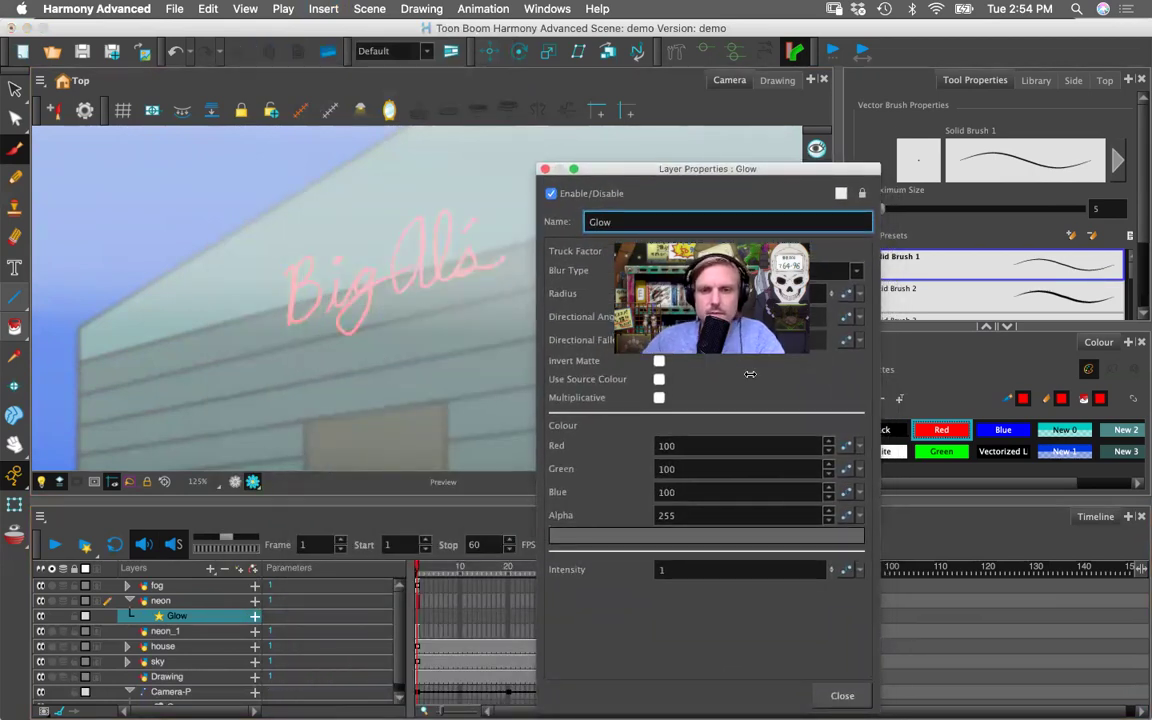
{"action": "key", "text": "Return"}
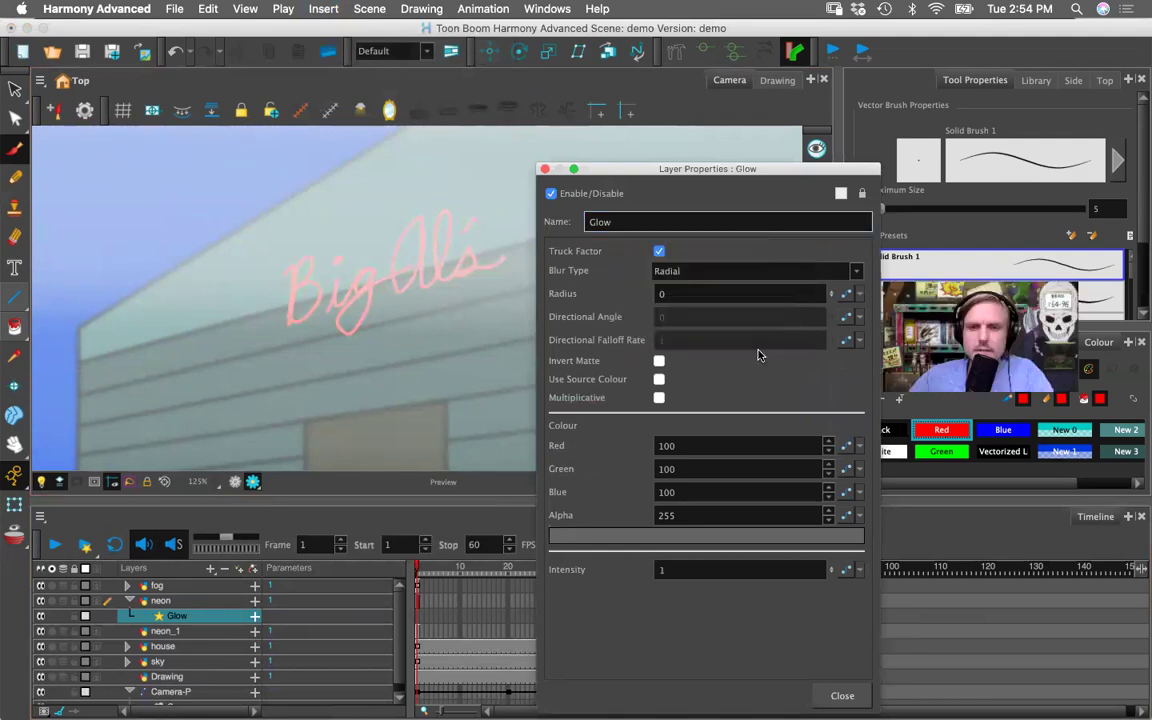
{"action": "left_click", "coordinate": [658, 379]}
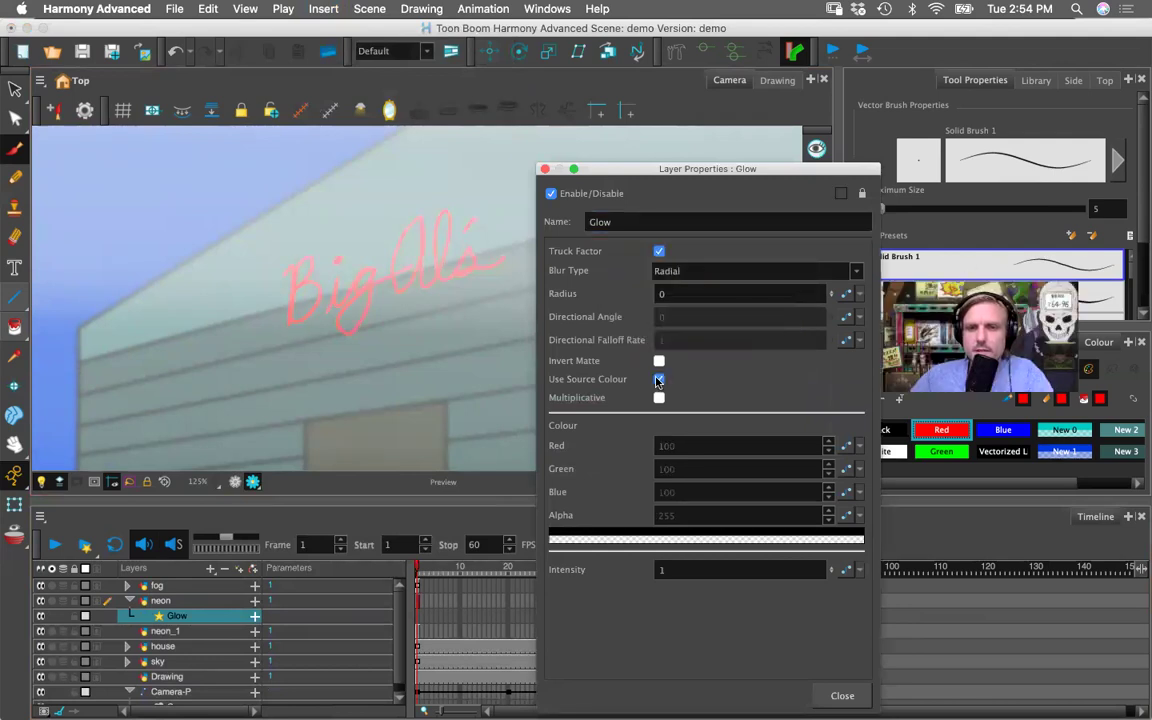
{"action": "left_click", "coordinate": [545, 169]}
- Set the neon Glow effect's radius to 5 and its intensity to 5
{"action": "left_click", "coordinate": [255, 616]}
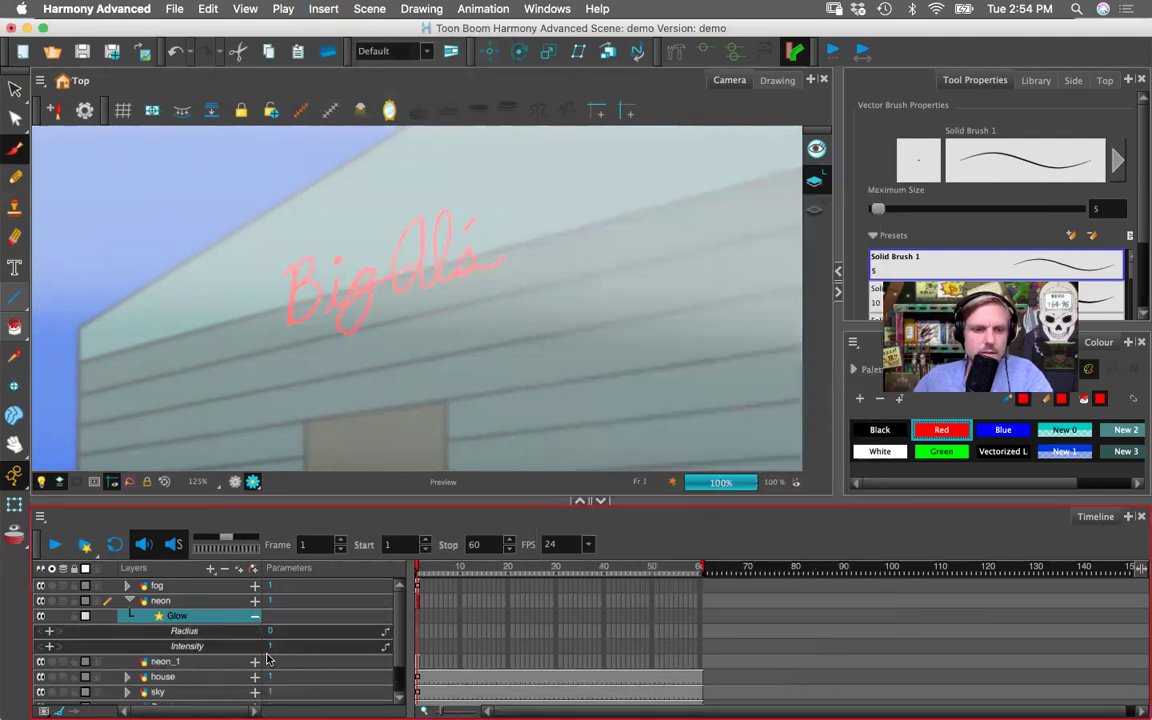
{"action": "left_click", "coordinate": [271, 632]}
{"action": "type", "text": "5"}
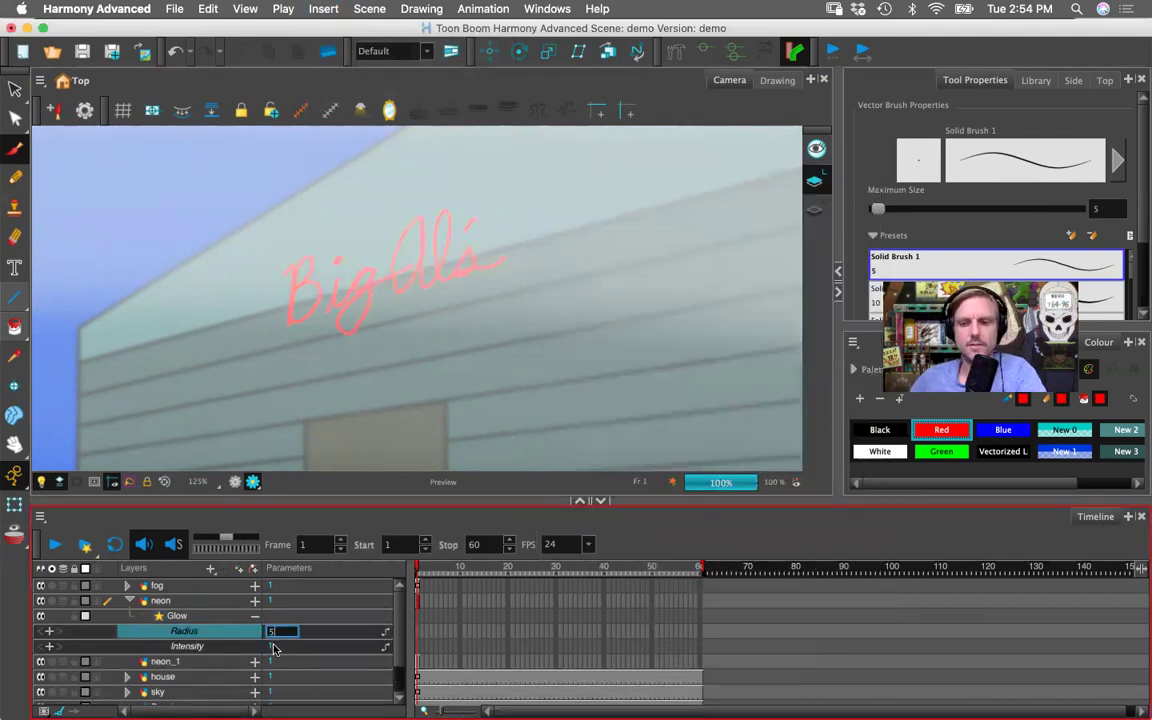
{"action": "key", "text": "Return"}
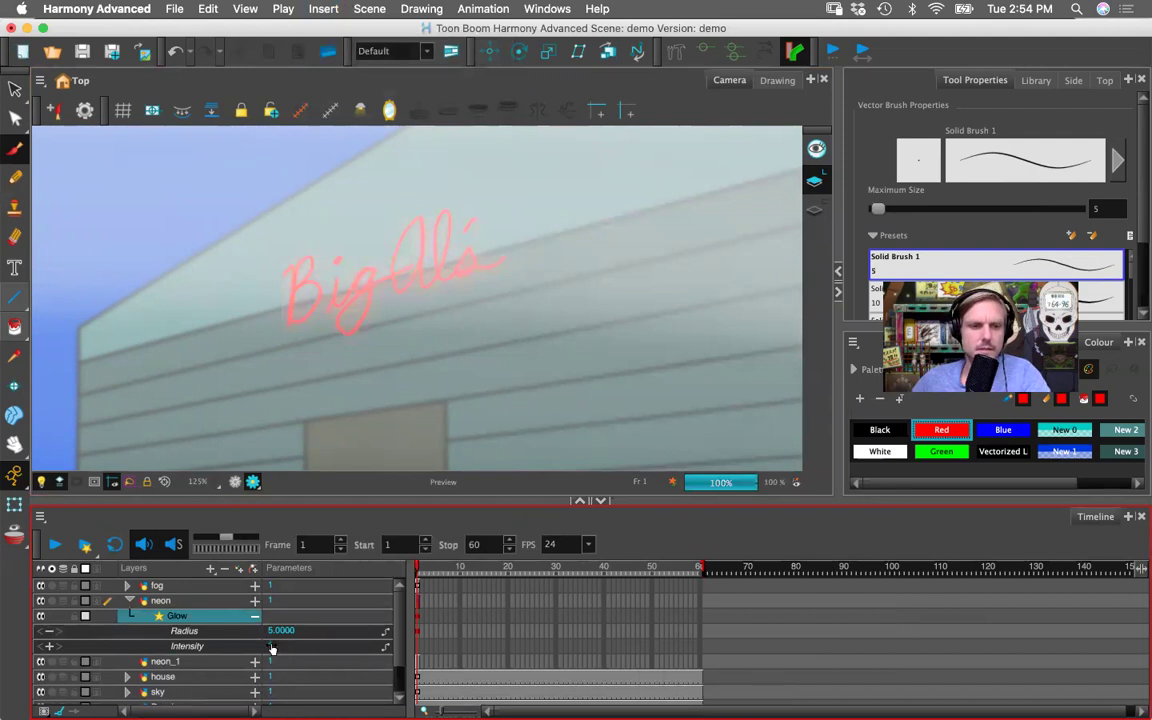
{"action": "left_click", "coordinate": [272, 647]}
{"action": "type", "text": "5"}
{"action": "key", "text": "Return"}
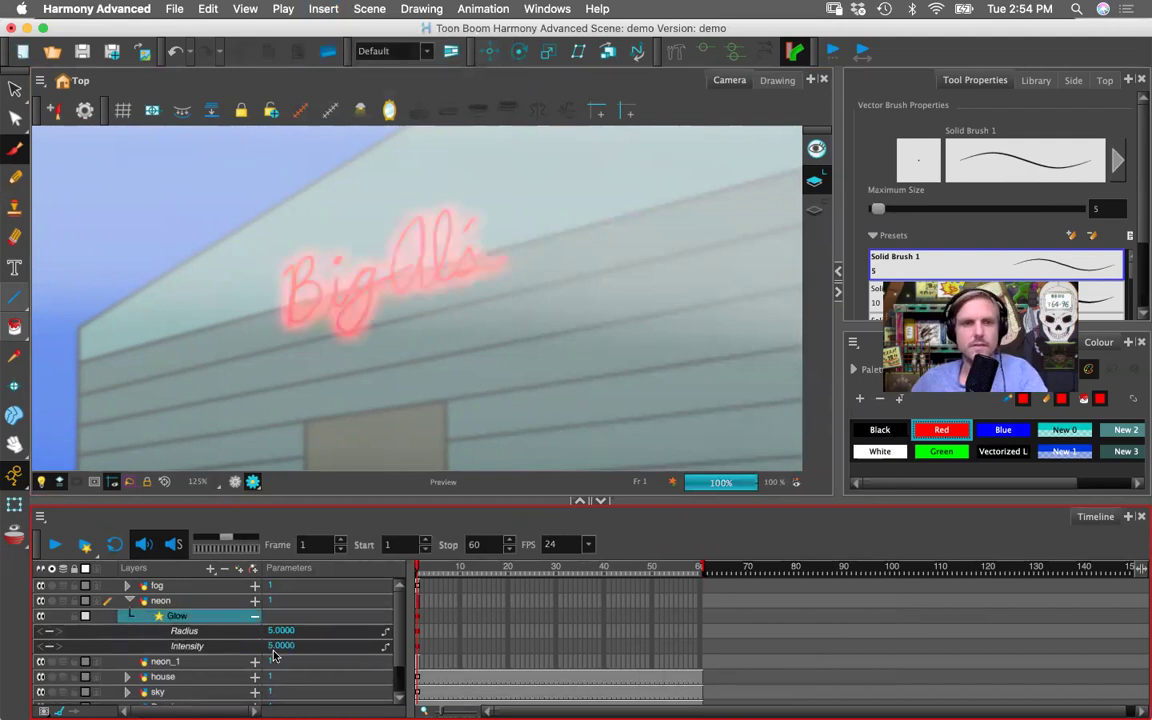
- Collapse the neon layer's effect list and move the neon_1 layer directly above the neon layer
{"action": "left_click", "coordinate": [129, 601]}
{"action": "left_click", "coordinate": [535, 82]}
{"action": "key", "text": "1"}
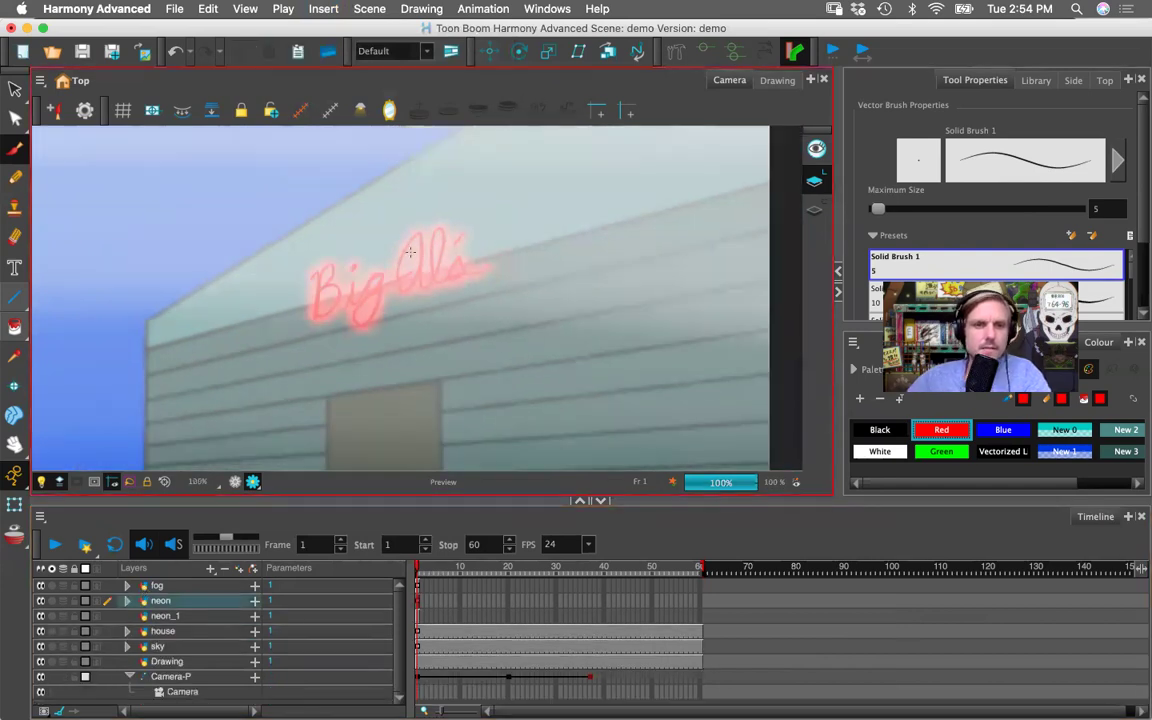
{"action": "left_click", "coordinate": [165, 616]}
{"action": "left_click_drag", "start_coordinate": [165, 608], "coordinate": [165, 601]}
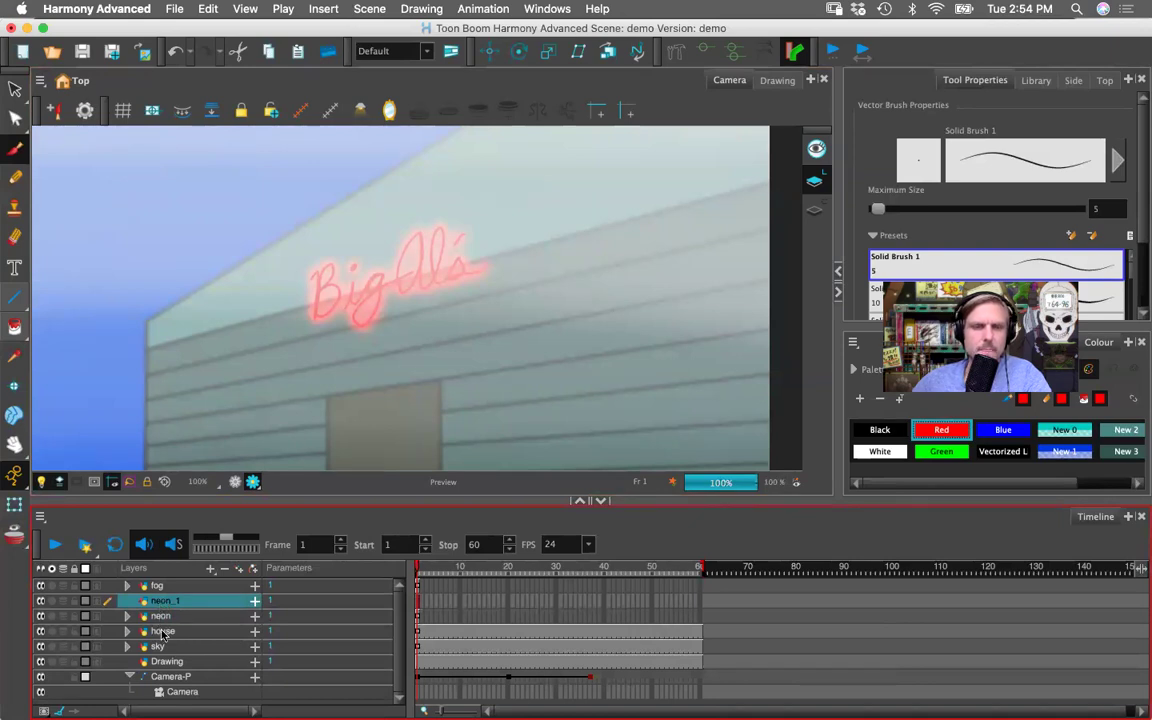
{"action": "key", "text": "1"}
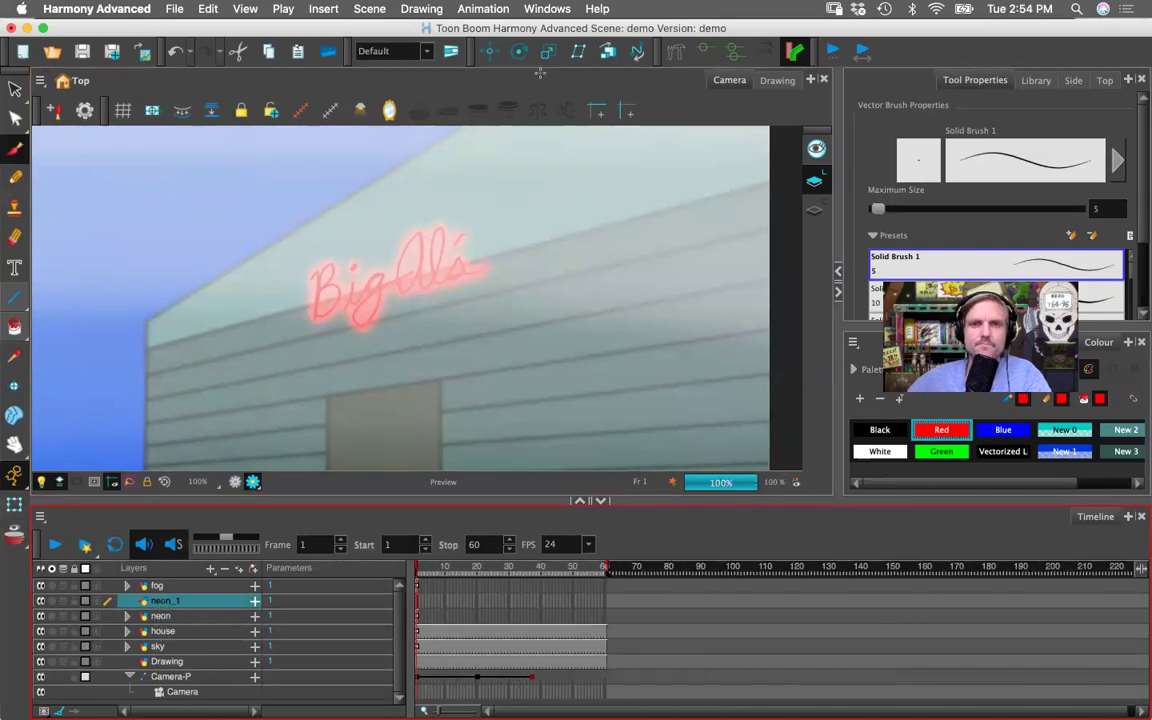
- Examine the glowing neon sign against the house and sky from close up and at full-scene view
{"action": "left_click", "coordinate": [558, 96]}
{"action": "key", "text": "1"}
{"action": "key", "text": "1"}
{"action": "key", "text": "1"}
{"action": "key", "text": "1"}
{"action": "key", "text": "2"}
{"action": "key", "text": "2"}
{"action": "left_click_drag", "start_coordinate": [353, 288], "coordinate": [487, 297]}
{"action": "key", "text": "1"}
{"action": "key", "text": "2"}
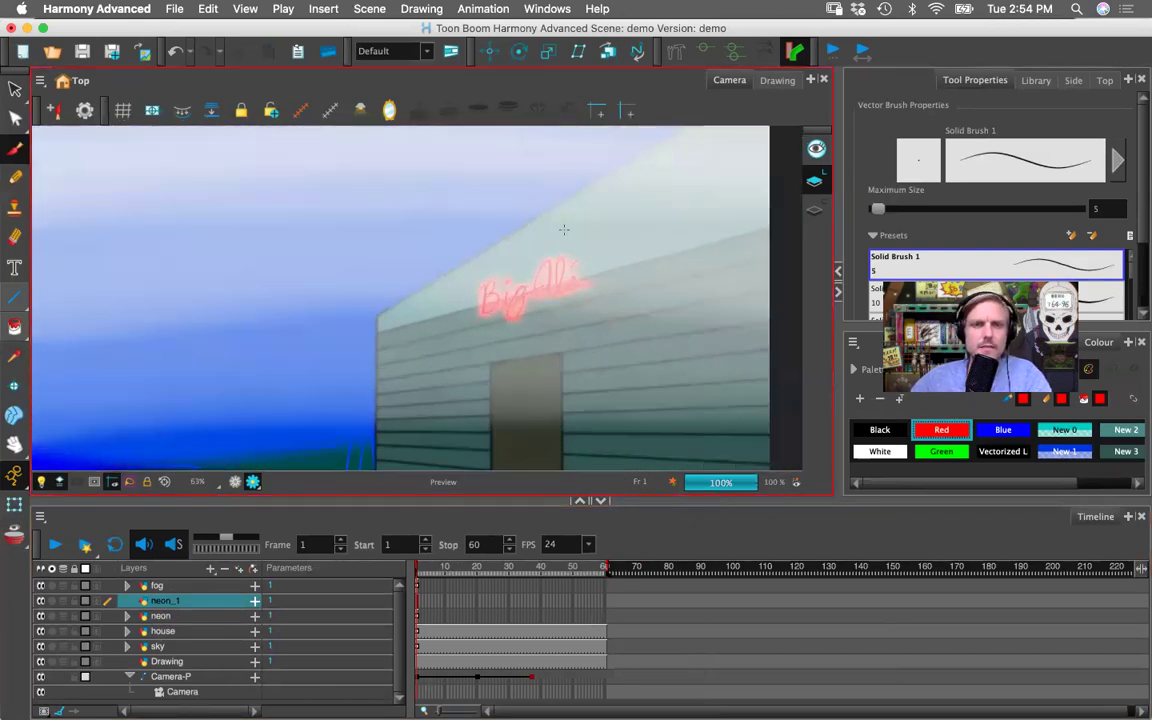
{"action": "key", "text": "1"}
{"action": "key", "text": "1"}
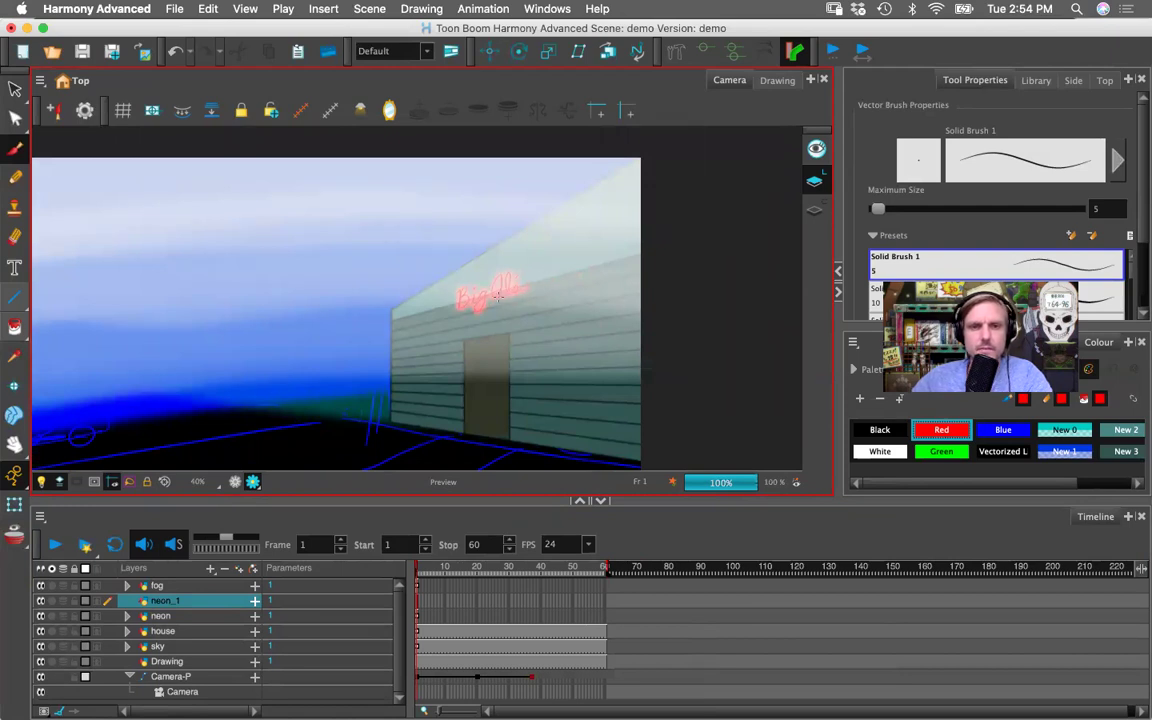
{"action": "key", "text": "1"}
{"action": "left_click_drag", "start_coordinate": [436, 267], "coordinate": [486, 239]}
{"action": "key", "text": "2"}
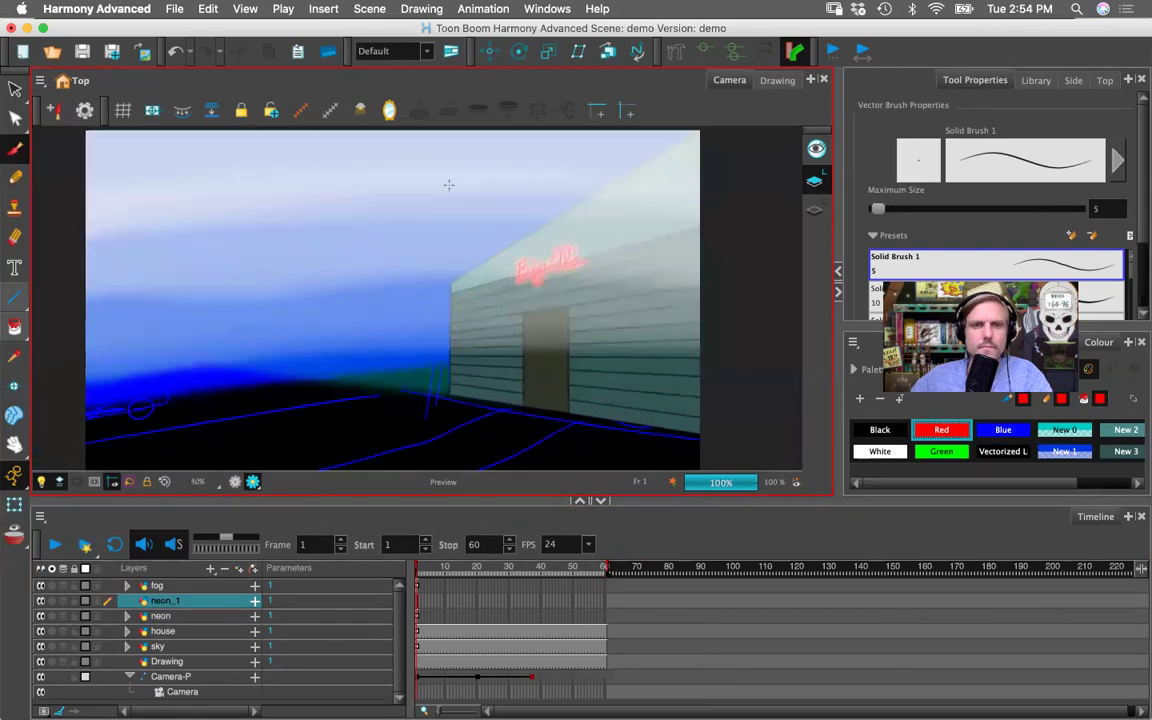
{"action": "left_click", "coordinate": [323, 9]}
{"action": "mouse_move", "coordinate": [367, 177]}
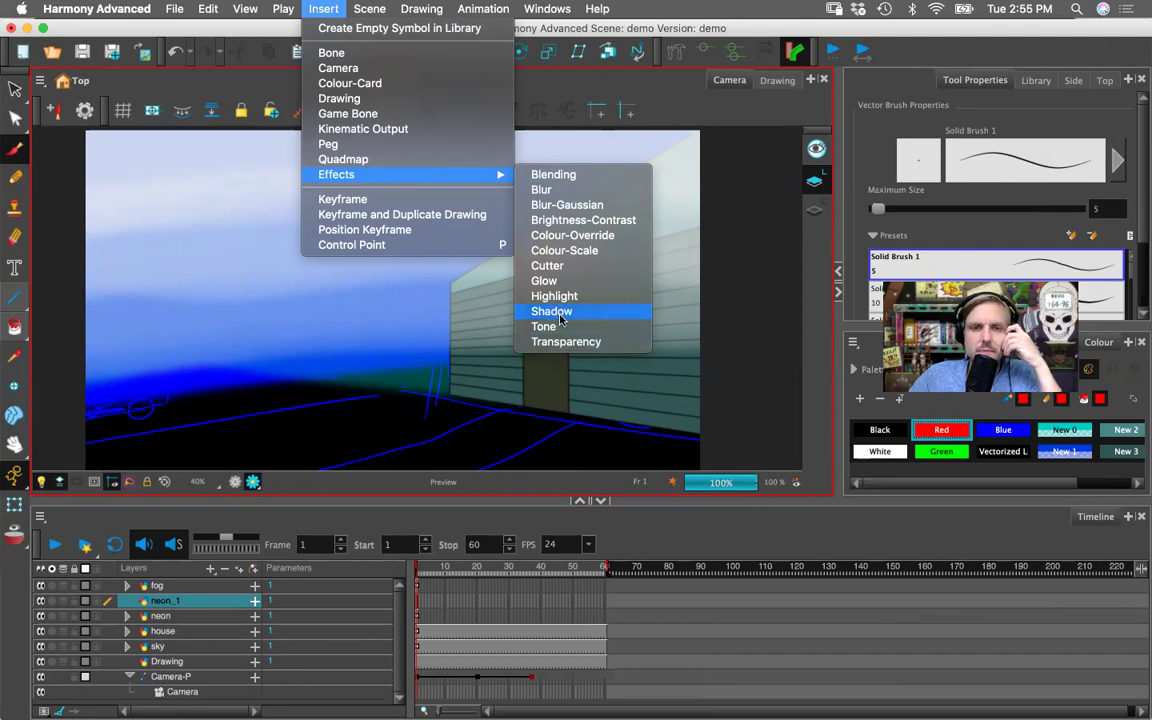
{"action": "left_click", "coordinate": [744, 335]}
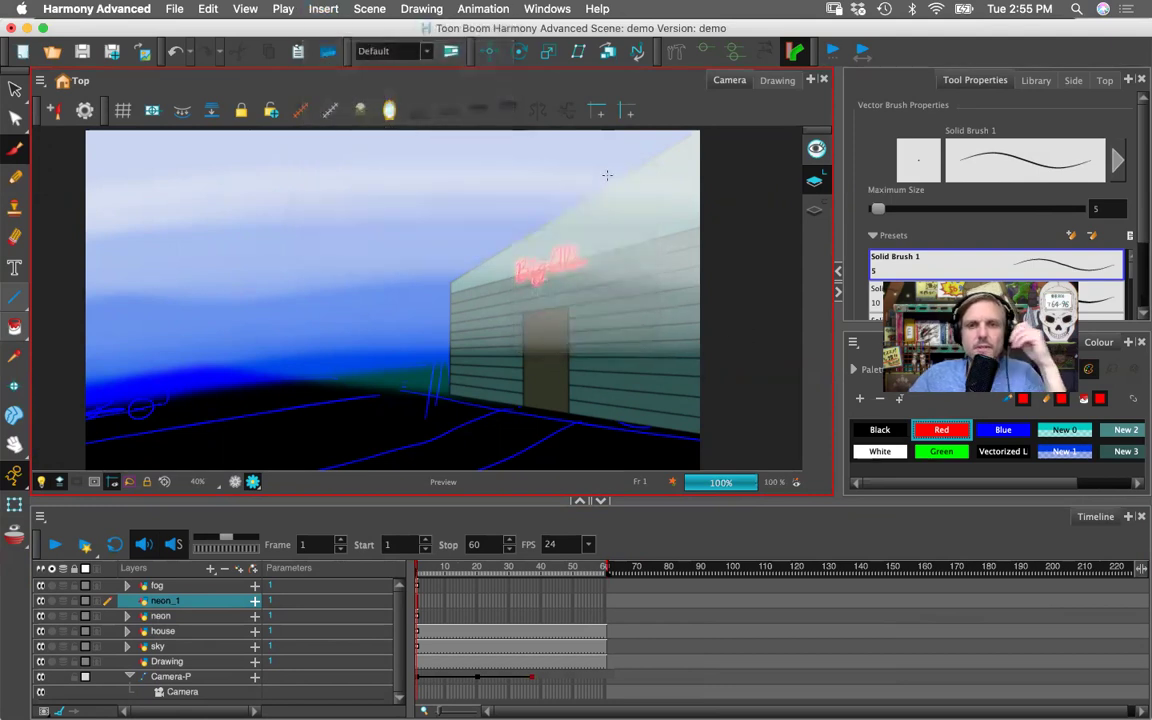
- Inspect the neon sign's glow and the wall area around the door up close
{"action": "key", "text": "2"}
{"action": "key", "text": "2"}
{"action": "key", "text": "space"}
{"action": "left_click_drag", "start_coordinate": [573, 221], "coordinate": [342, 216]}
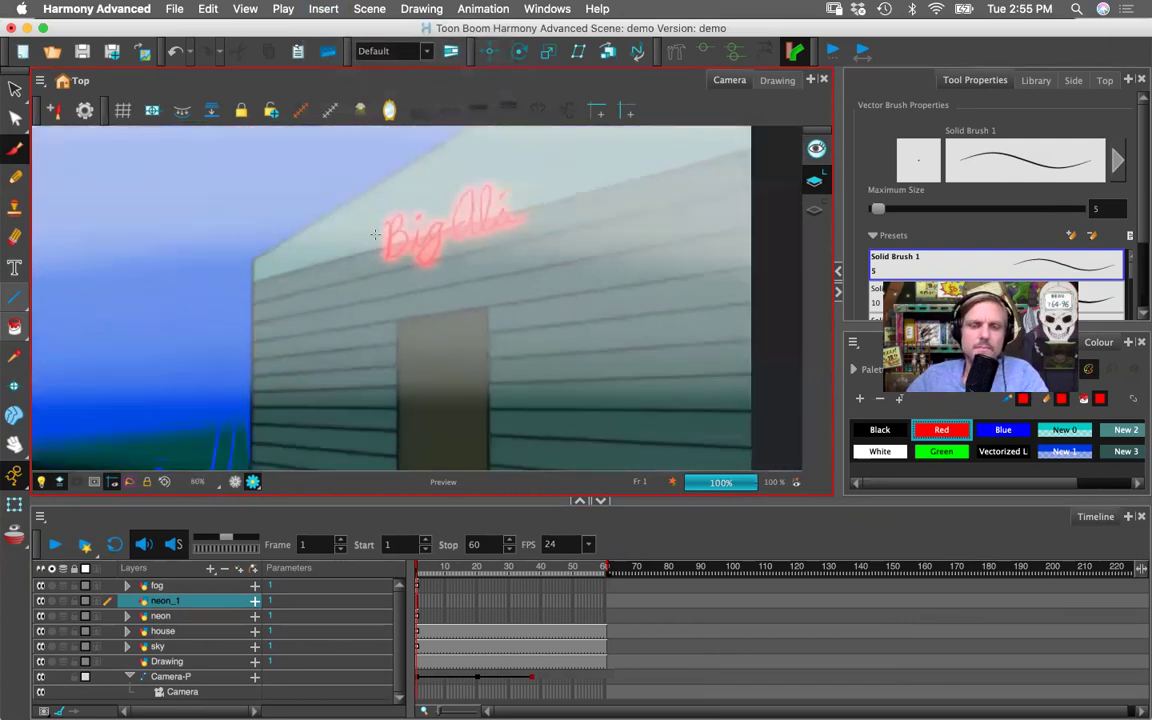
{"action": "scroll", "coordinate": [375, 234], "scroll_direction": "up", "scroll_amount": 1}
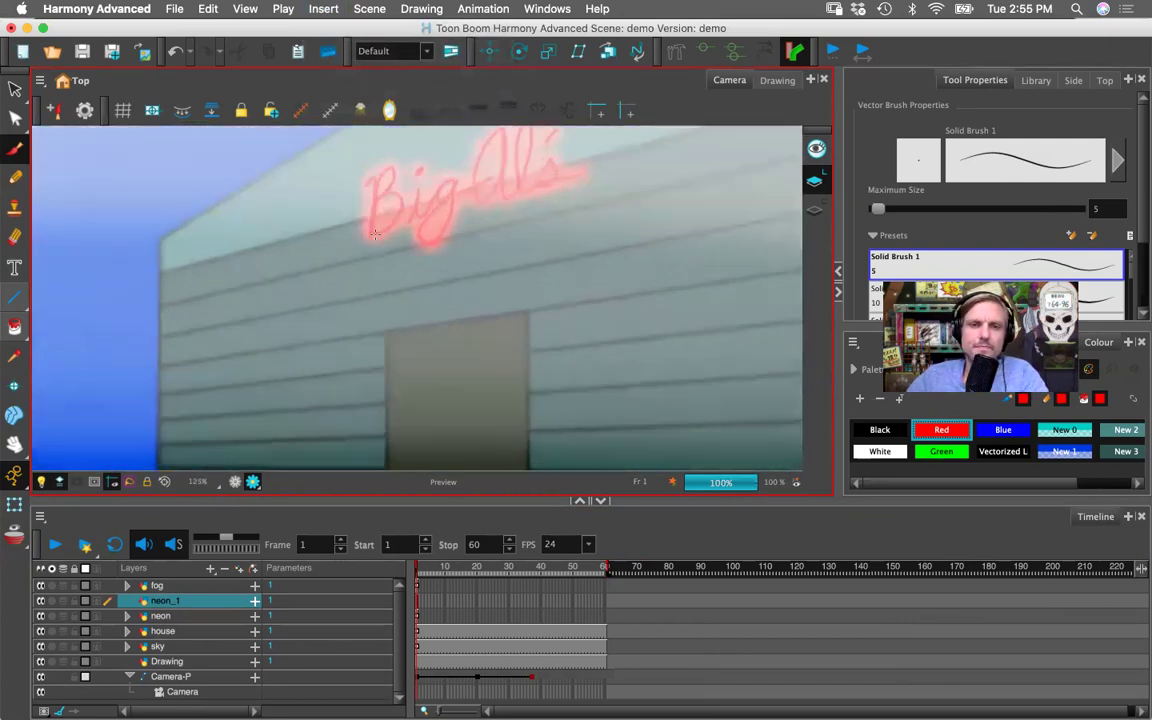
{"action": "scroll", "coordinate": [316, 290], "scroll_direction": "up", "scroll_amount": 1}
{"action": "left_click_drag", "start_coordinate": [316, 290], "coordinate": [309, 313]}
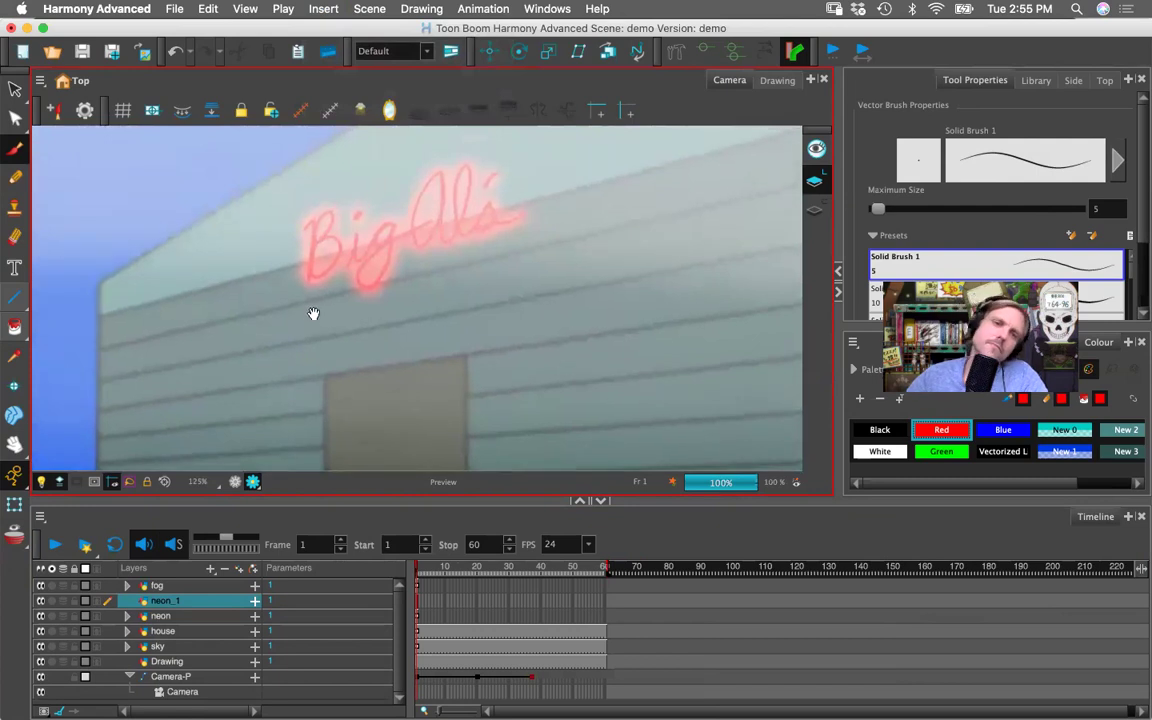
{"action": "scroll", "coordinate": [329, 338], "scroll_direction": "down", "scroll_amount": 1}
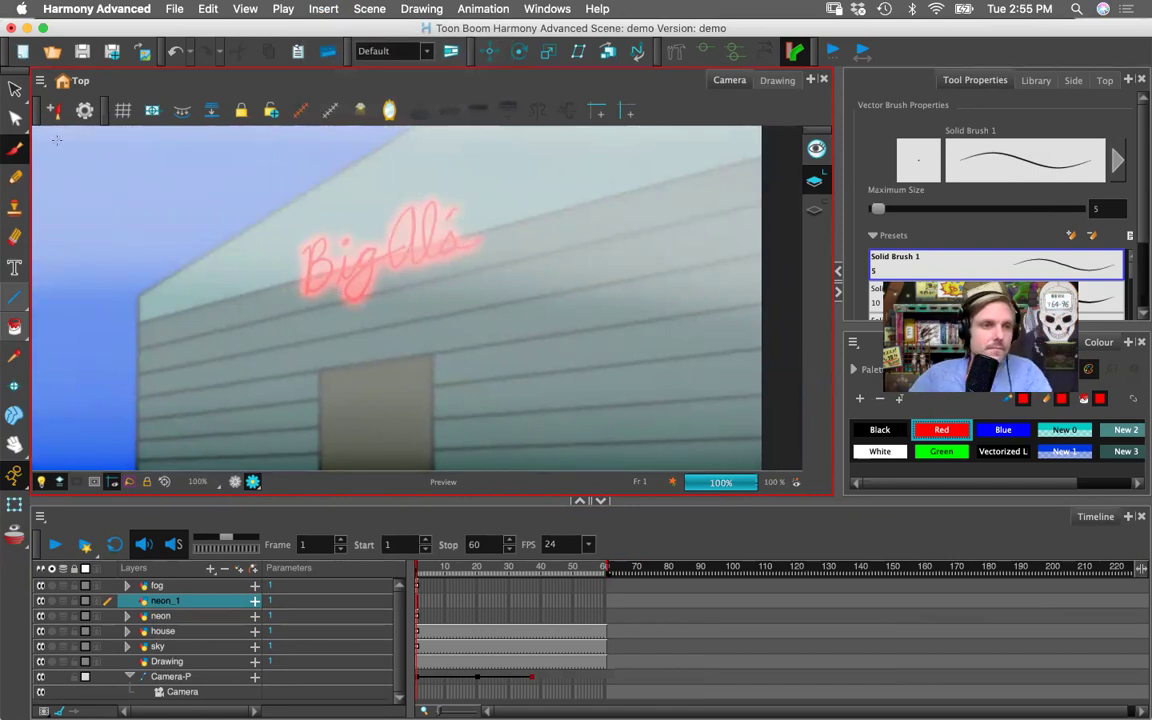
{"action": "left_click", "coordinate": [16, 149]}
{"action": "mouse_move", "coordinate": [383, 300]}
{"action": "left_mouse_down"}
{"action": "mouse_move", "coordinate": [360, 335]}
{"action": "mouse_move", "coordinate": [372, 355]}
{"action": "left_mouse_up"}
{"action": "key", "text": "super+z"}
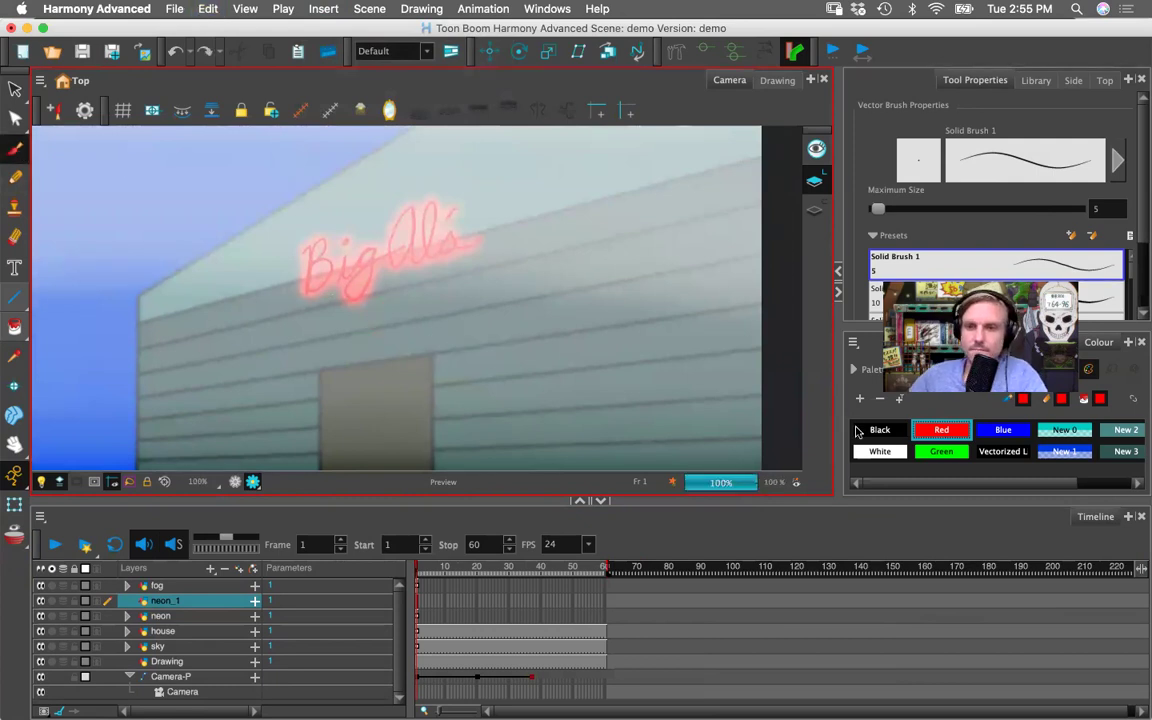
- Add a vector drawing layer named light above the neon_1 layer
{"action": "left_click", "coordinate": [213, 569]}
{"action": "left_click", "coordinate": [233, 617]}
{"action": "type", "text": "llight"}
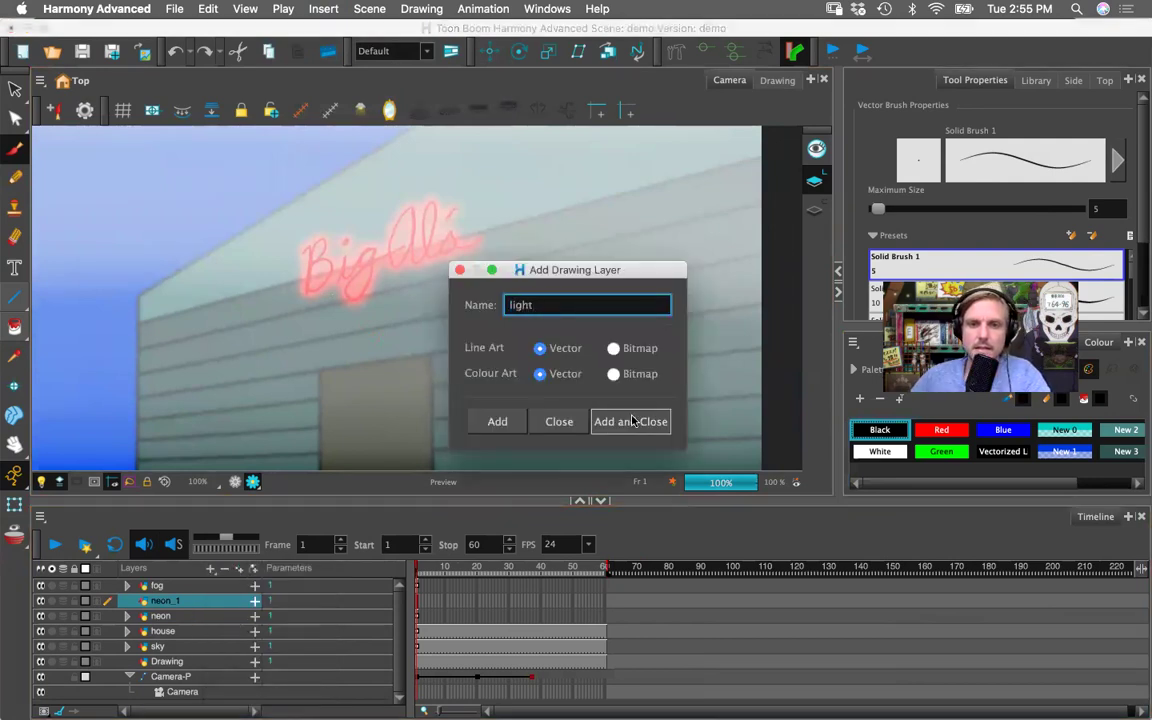
{"action": "left_click", "coordinate": [630, 421]}
{"action": "scroll", "coordinate": [422, 318], "scroll_direction": "up", "scroll_amount": 2}
{"action": "mouse_move", "coordinate": [360, 285]}
{"action": "left_mouse_down"}
{"action": "mouse_move", "coordinate": [290, 368]}
{"action": "mouse_move", "coordinate": [279, 346]}
{"action": "left_mouse_up"}
{"action": "key", "text": "super+z"}
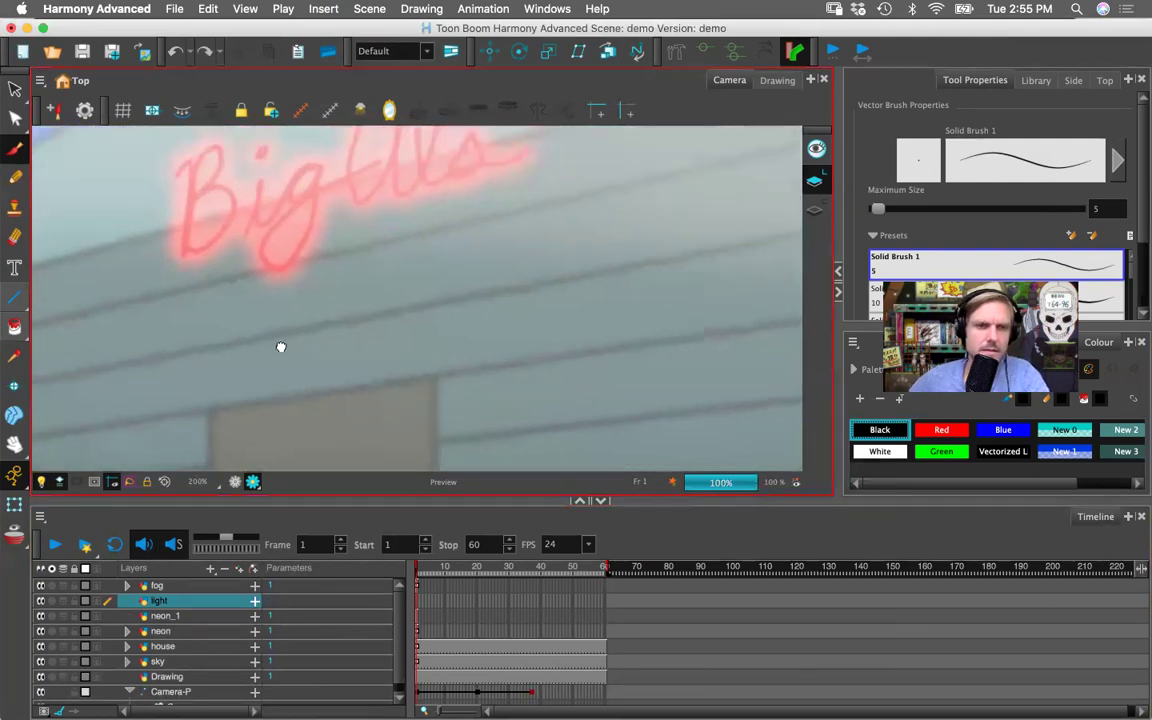
{"action": "left_click_drag", "start_coordinate": [382, 270], "coordinate": [301, 374]}
{"action": "key", "text": "super+z"}
{"action": "key", "text": "super+z"}
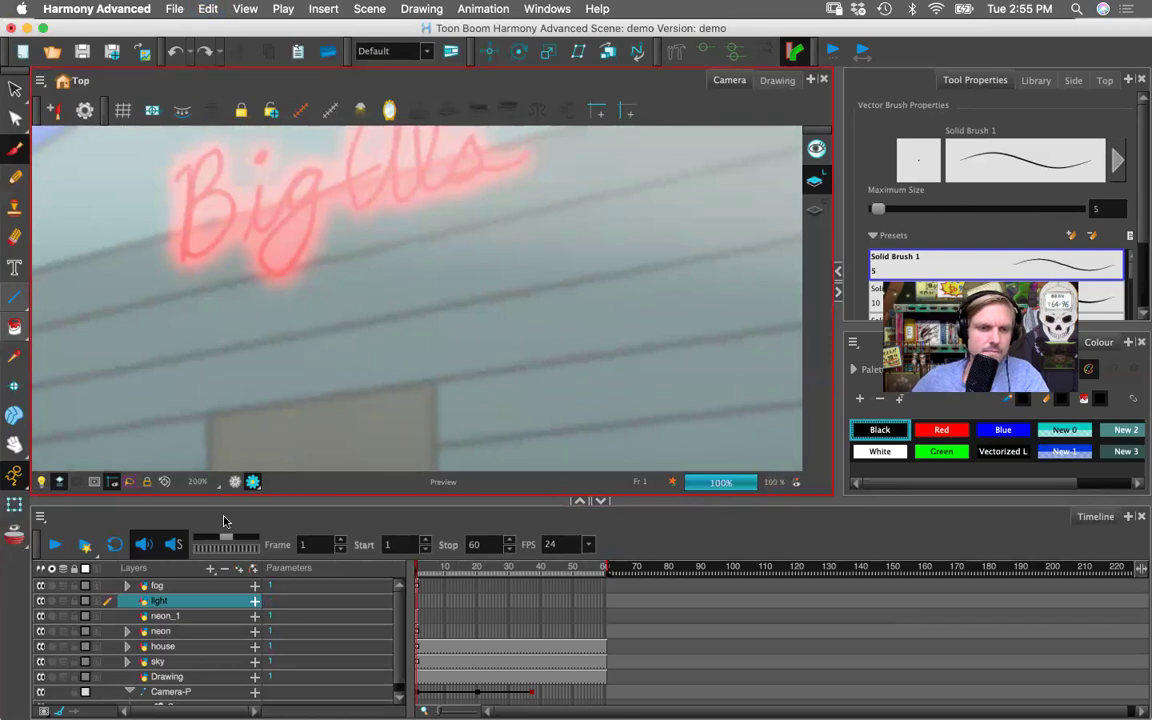
- Draw a black outline of a wall lamp above the door, with a conical shade, curved arm and oval wall mount
{"action": "mouse_move", "coordinate": [291, 331]}
{"action": "left_mouse_down"}
{"action": "mouse_move", "coordinate": [220, 318]}
{"action": "mouse_move", "coordinate": [308, 293]}
{"action": "mouse_move", "coordinate": [259, 337]}
{"action": "mouse_move", "coordinate": [346, 362]}
{"action": "mouse_move", "coordinate": [267, 376]}
{"action": "mouse_move", "coordinate": [242, 360]}
{"action": "left_mouse_up"}
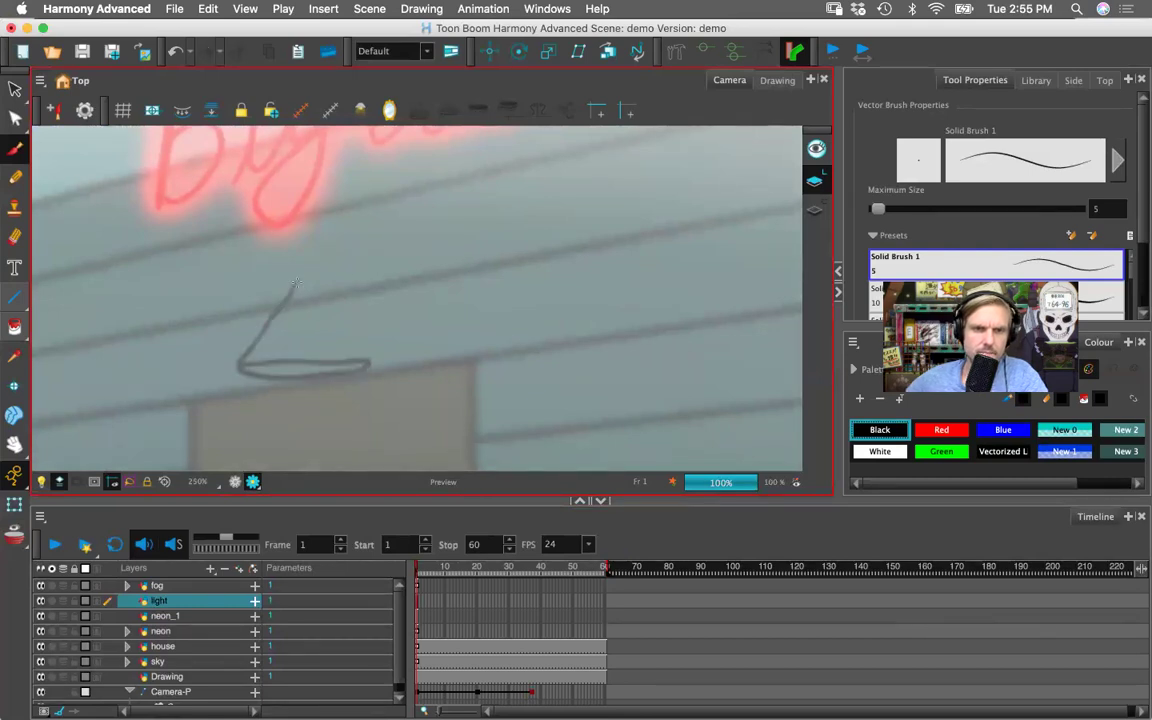
{"action": "left_click_drag", "start_coordinate": [299, 280], "coordinate": [367, 352]}
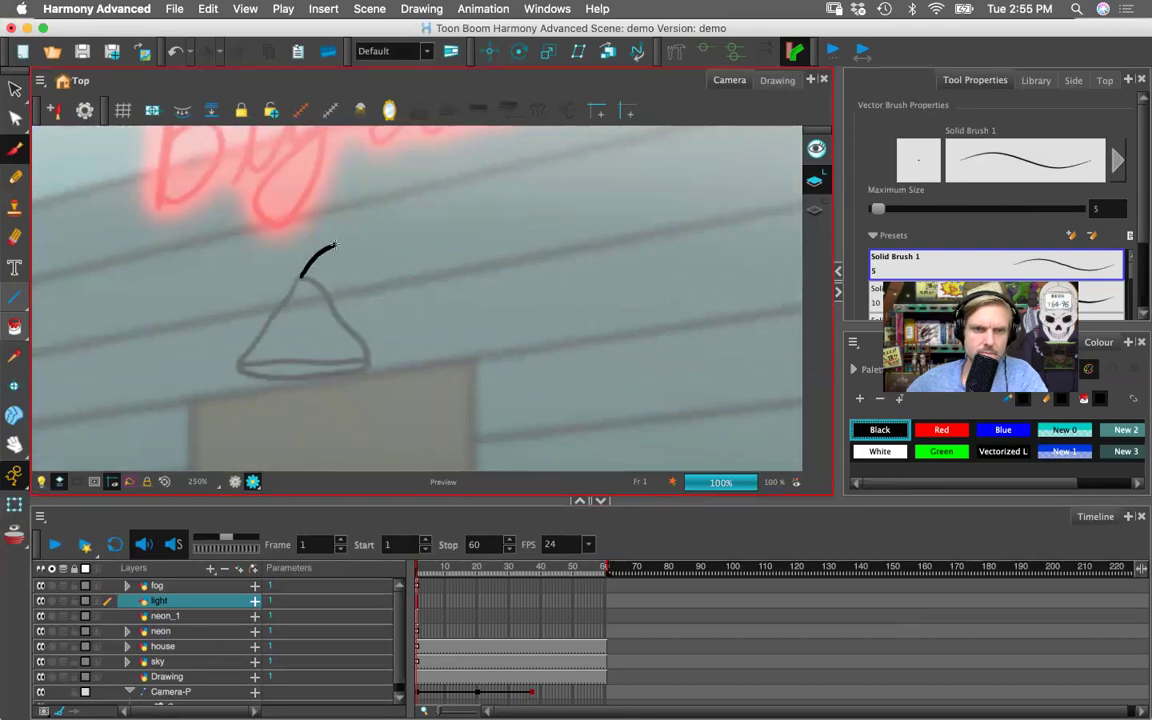
{"action": "mouse_move", "coordinate": [367, 239]}
{"action": "left_mouse_down"}
{"action": "mouse_move", "coordinate": [315, 270]}
{"action": "mouse_move", "coordinate": [362, 243]}
{"action": "left_mouse_up"}
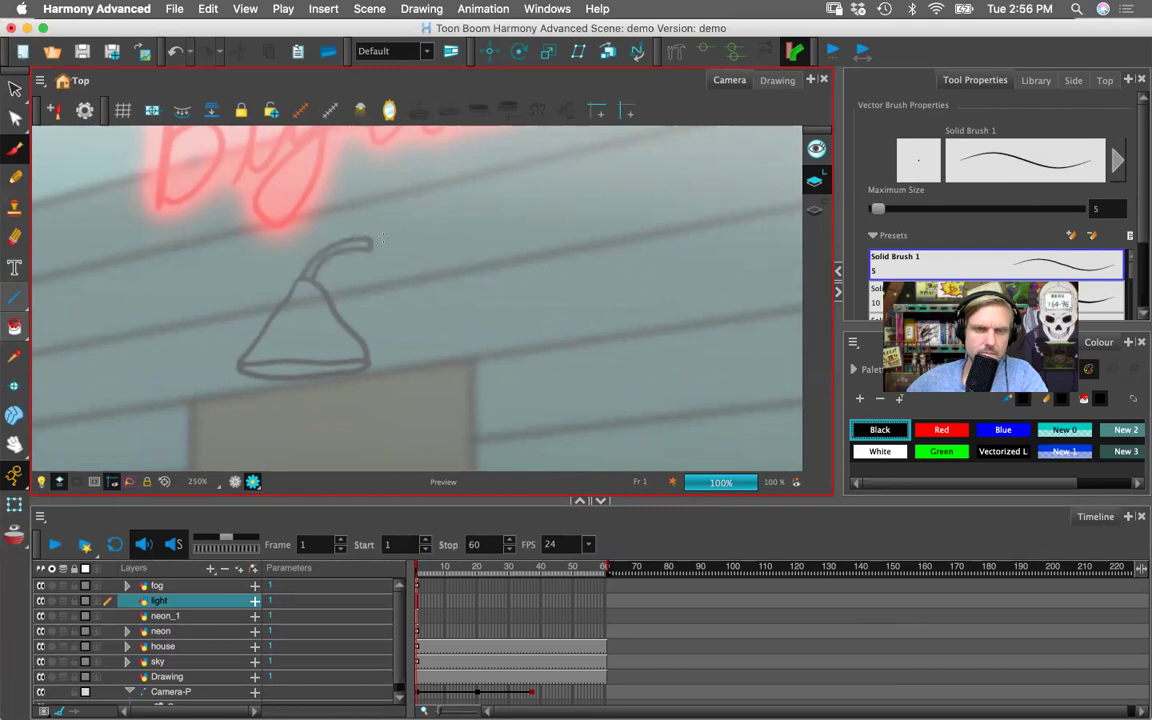
{"action": "key", "text": "2"}
{"action": "mouse_move", "coordinate": [330, 200]}
{"action": "left_mouse_down"}
{"action": "mouse_move", "coordinate": [355, 192]}
{"action": "mouse_move", "coordinate": [362, 216]}
{"action": "mouse_move", "coordinate": [342, 240]}
{"action": "mouse_move", "coordinate": [338, 218]}
{"action": "left_mouse_up"}
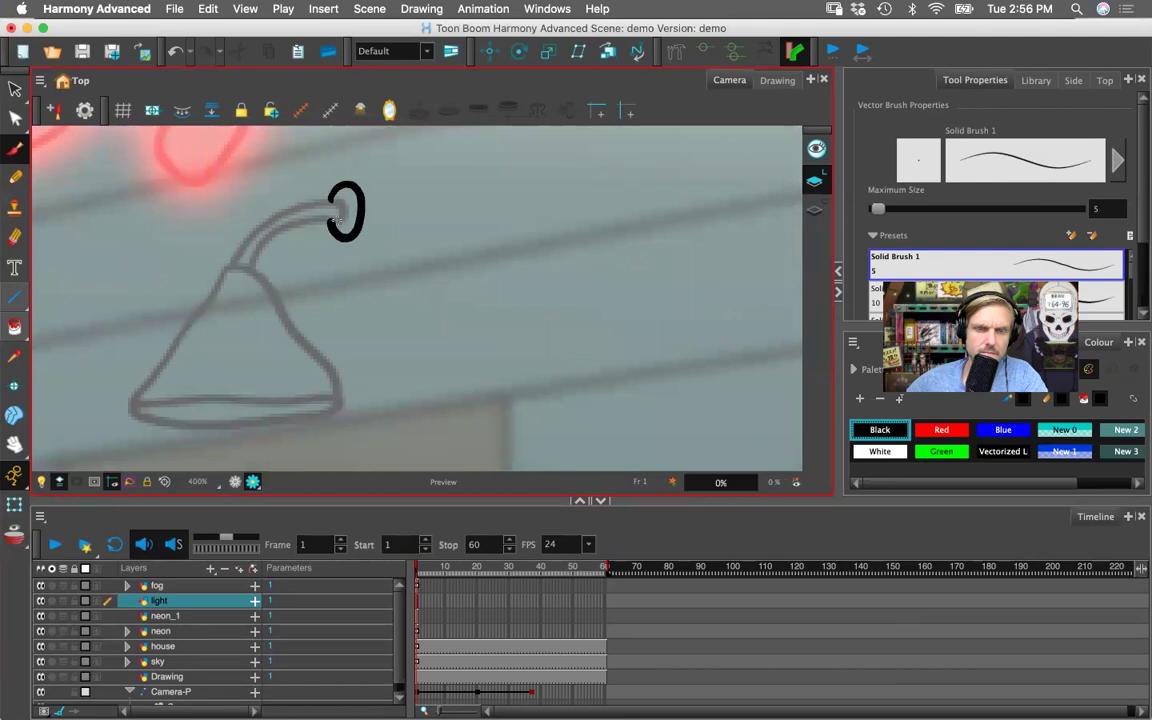
- Check the lamp outline's size and placement between the neon sign and the door at different magnifications
{"action": "key", "text": "1"}
{"action": "key", "text": "1"}
{"action": "key", "text": "1"}
{"action": "key", "text": "2"}
{"action": "key", "text": "2"}
{"action": "left_click_drag", "start_coordinate": [450, 313], "coordinate": [517, 219]}
{"action": "key", "text": "1"}
{"action": "key", "text": "1"}
{"action": "key", "text": "1"}
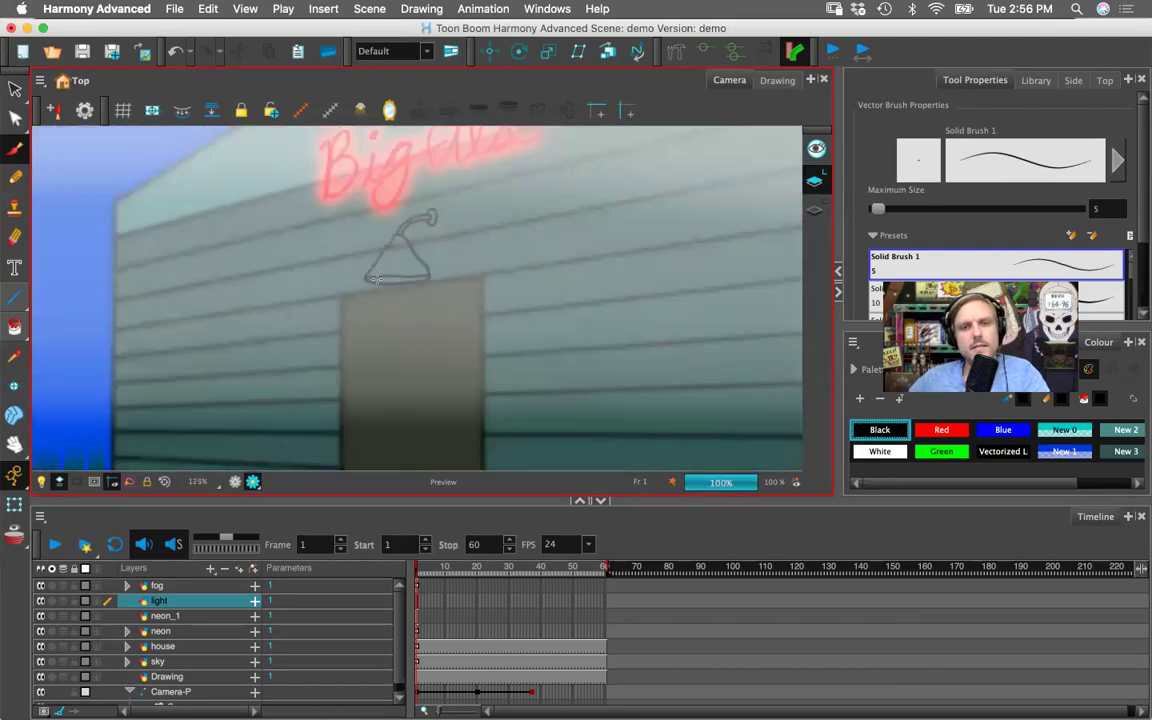
{"action": "key", "text": "2"}
{"action": "key", "text": "2"}
{"action": "key", "text": "2"}
{"action": "left_click_drag", "start_coordinate": [364, 275], "coordinate": [314, 388]}
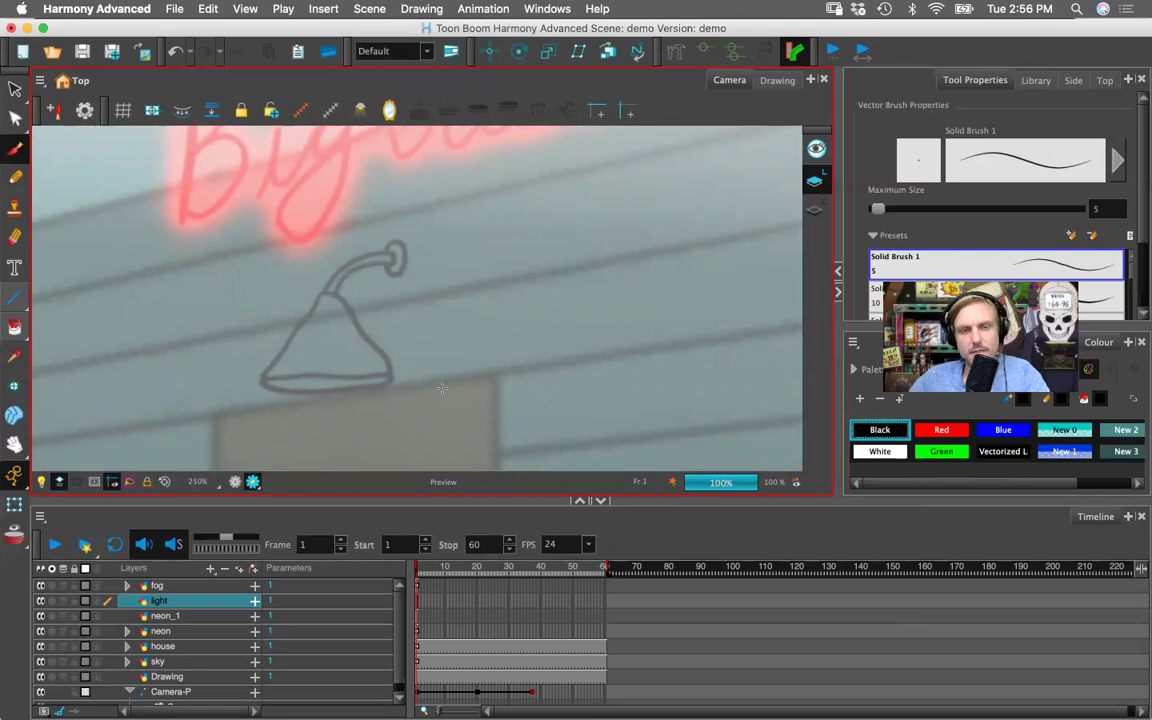
- Add a new colour swatch to the palette and set it to a solid grey of RGB 143, 139, 139
{"action": "left_click", "coordinate": [1136, 485]}
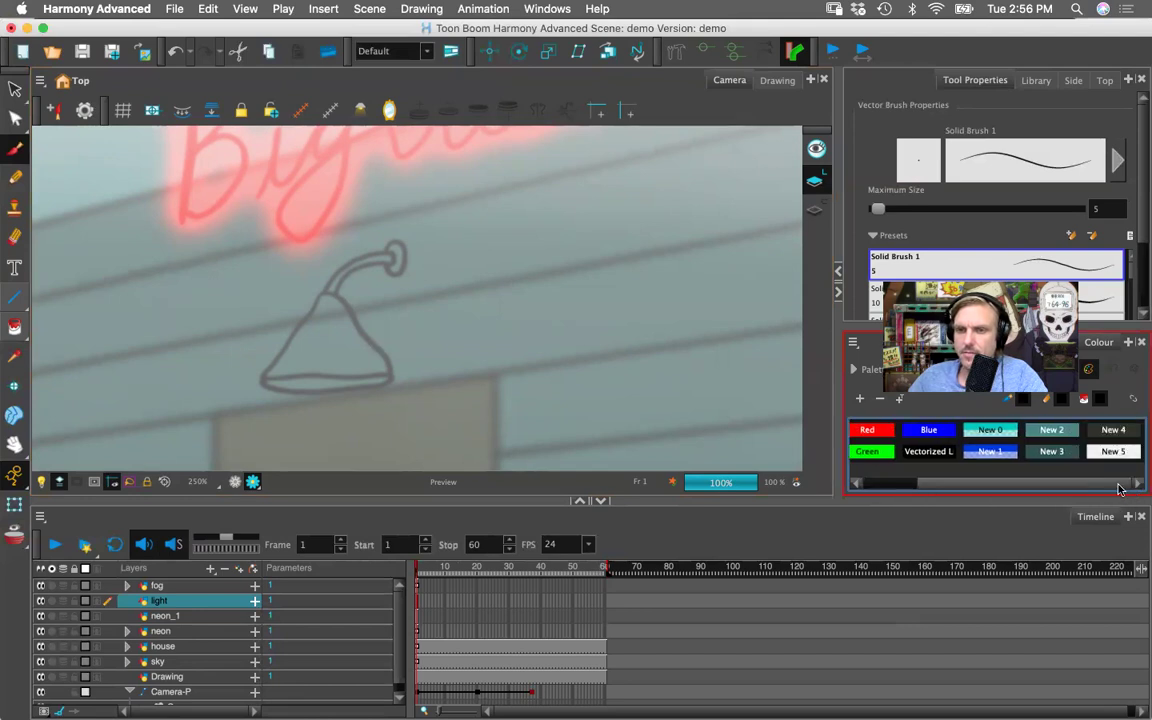
{"action": "left_click", "coordinate": [855, 400]}
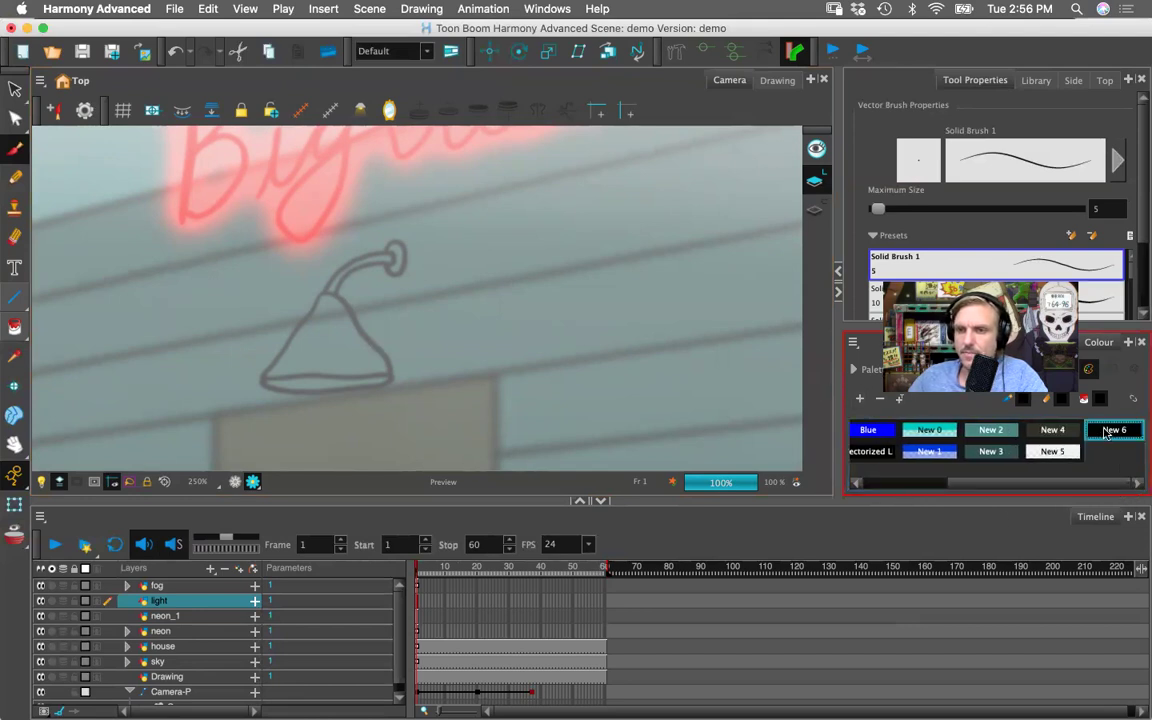
{"action": "right_click", "coordinate": [968, 420]}
{"action": "left_click", "coordinate": [1006, 244]}
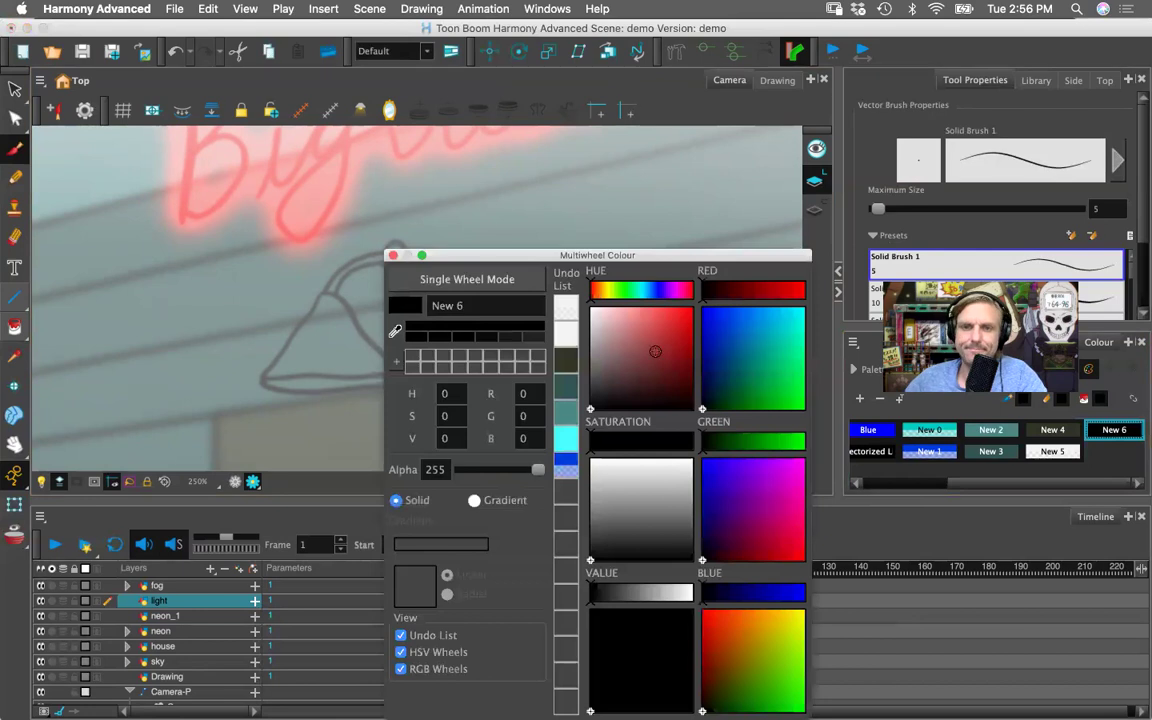
{"action": "left_click", "coordinate": [593, 352]}
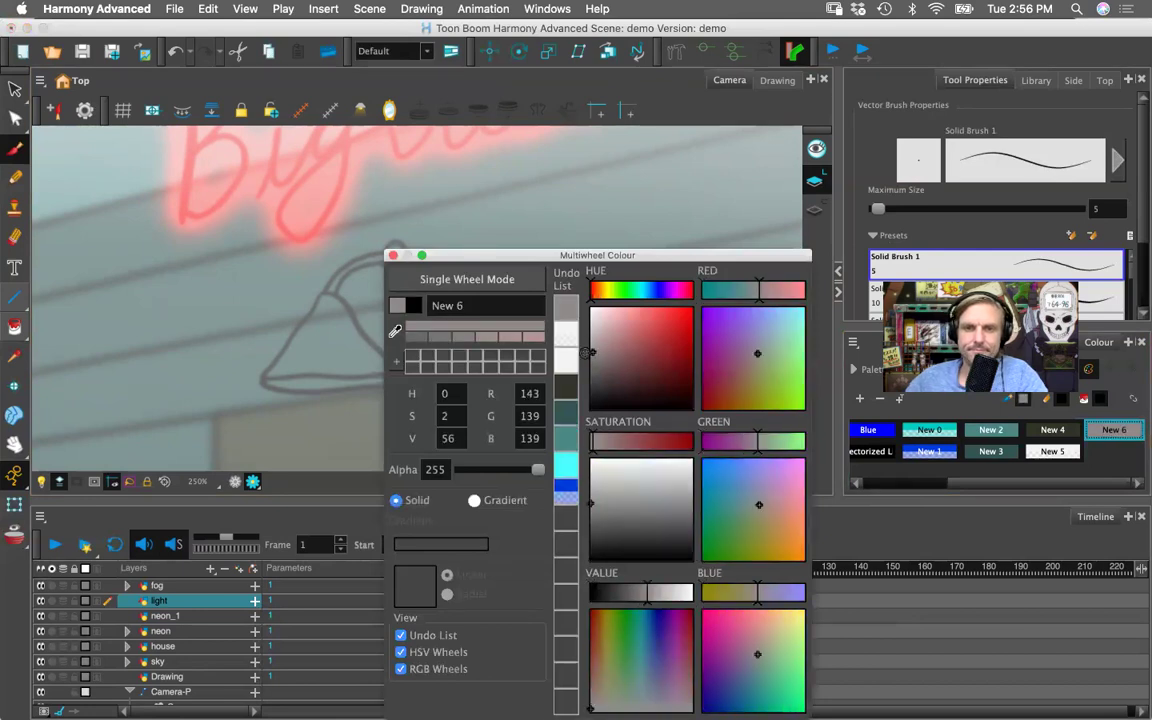
{"action": "left_click_drag", "start_coordinate": [479, 259], "coordinate": [641, 237]}
{"action": "left_click", "coordinate": [555, 233]}
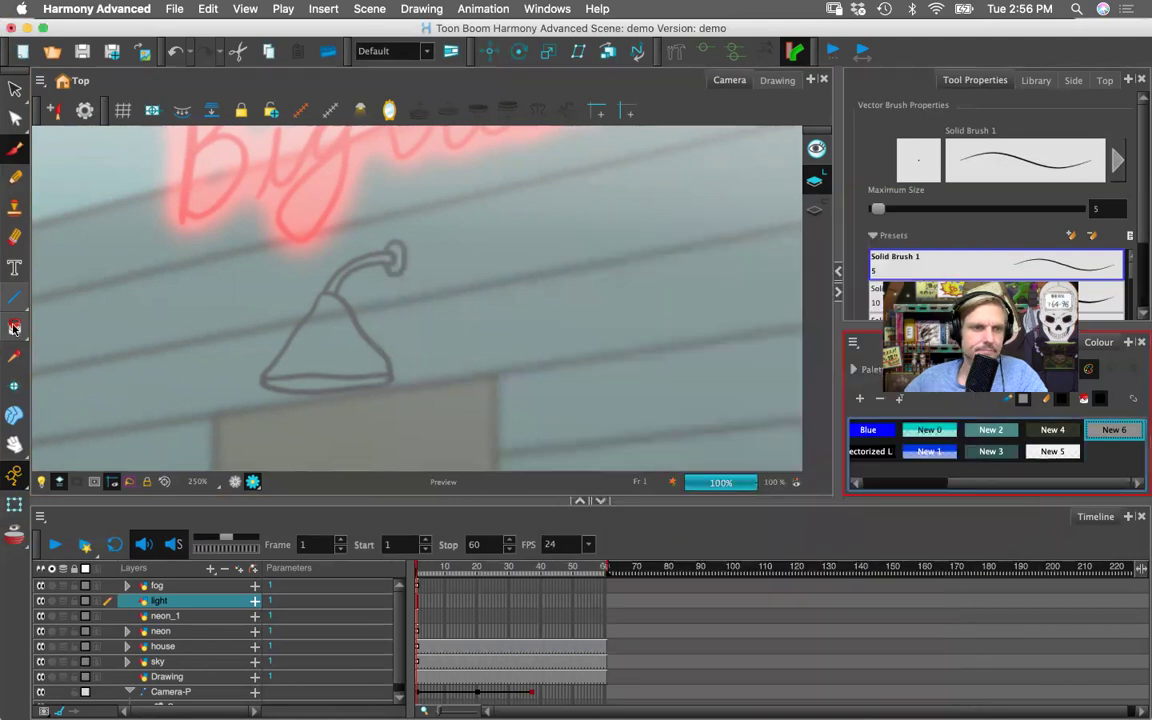
- Fill the lamp's shade, arm, wall mount and lower rim with black using the Paint tool
{"action": "left_click", "coordinate": [14, 326]}
{"action": "left_click", "coordinate": [330, 345]}
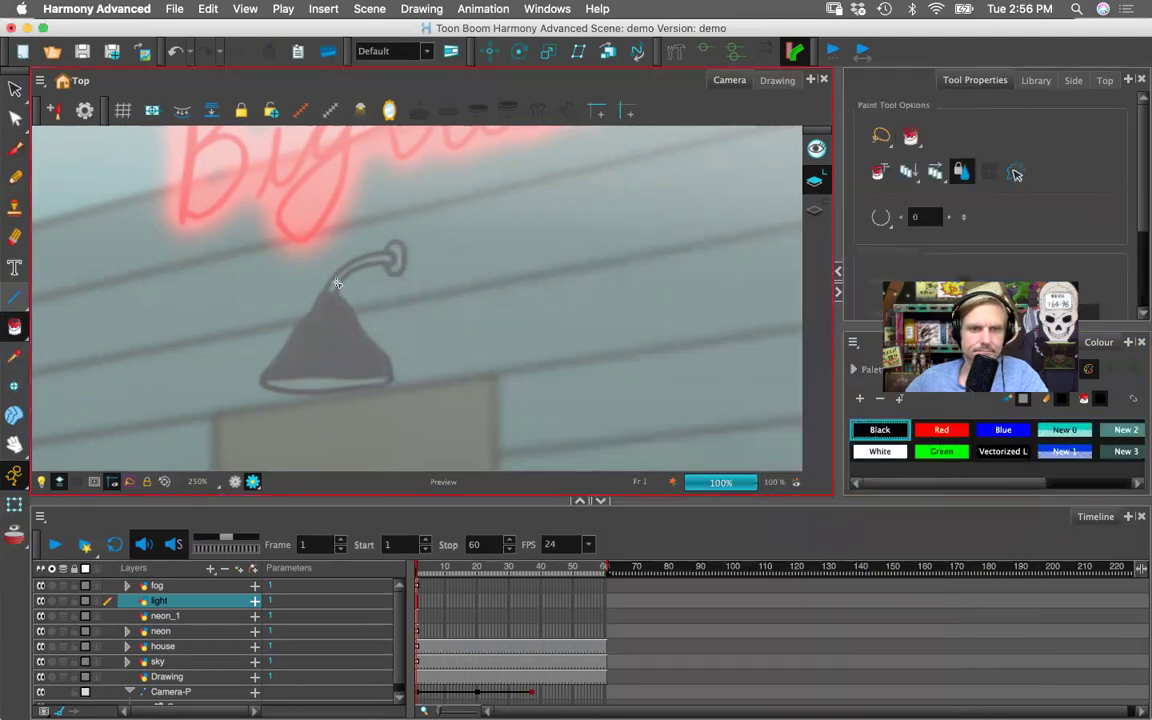
{"action": "left_click", "coordinate": [382, 260]}
{"action": "left_click", "coordinate": [399, 255]}
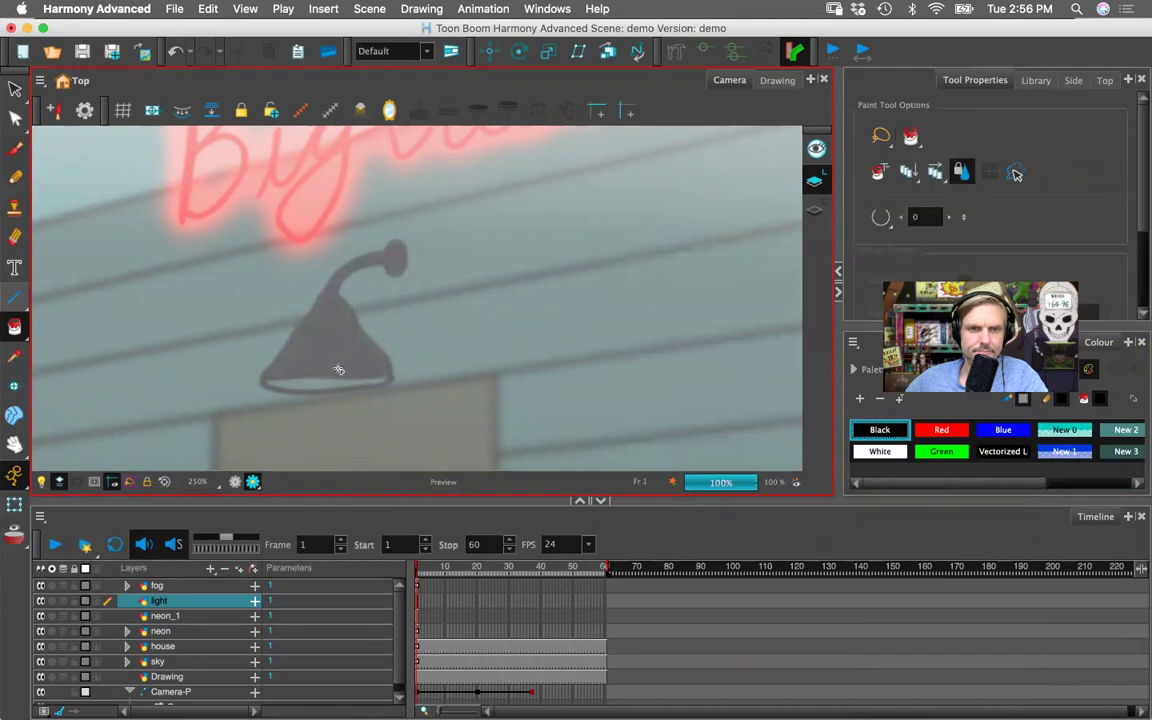
{"action": "left_click", "coordinate": [325, 384]}
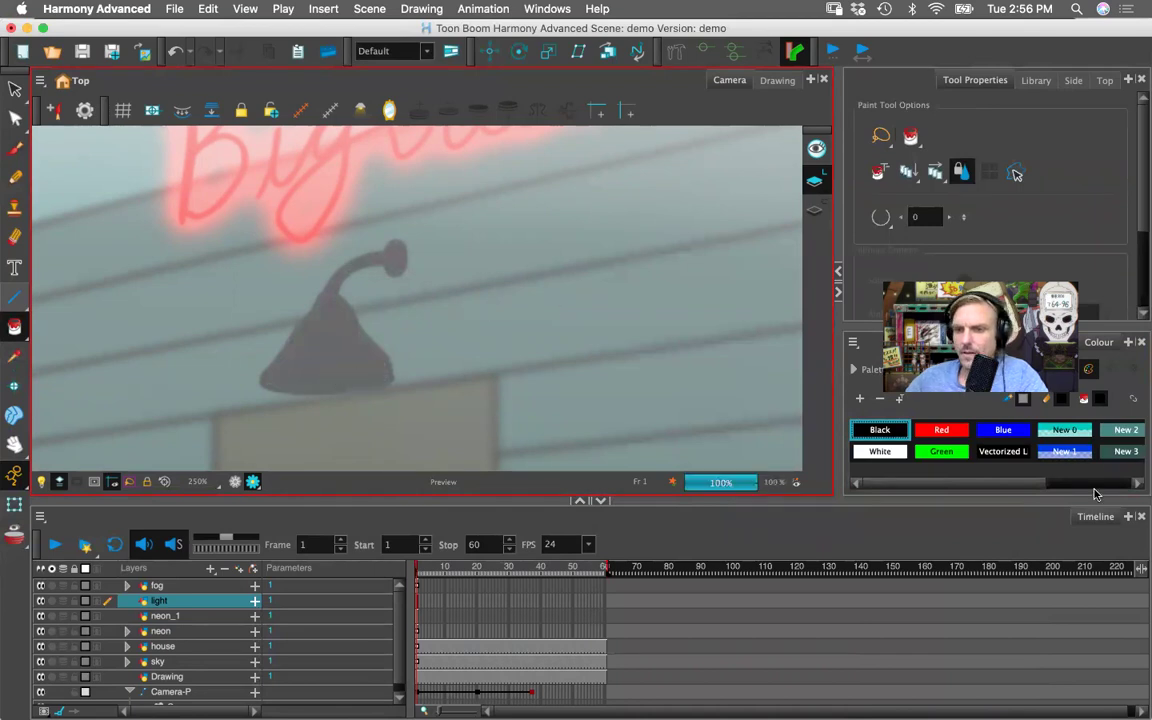
- Lighten the grey swatch to RGB 213, 213, 213 and repaint the lamp's conical shade with it
{"action": "scroll", "coordinate": [954, 479], "scroll_direction": "right", "scroll_amount": 5}
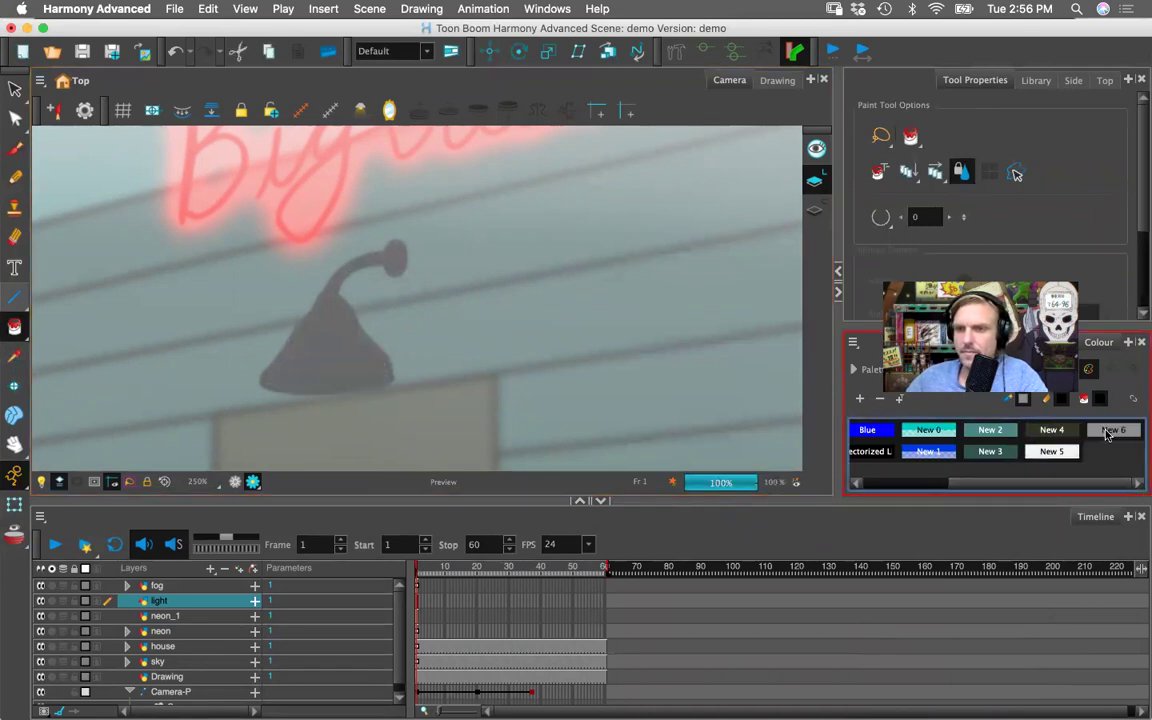
{"action": "right_click", "coordinate": [1112, 430]}
{"action": "left_click", "coordinate": [989, 245]}
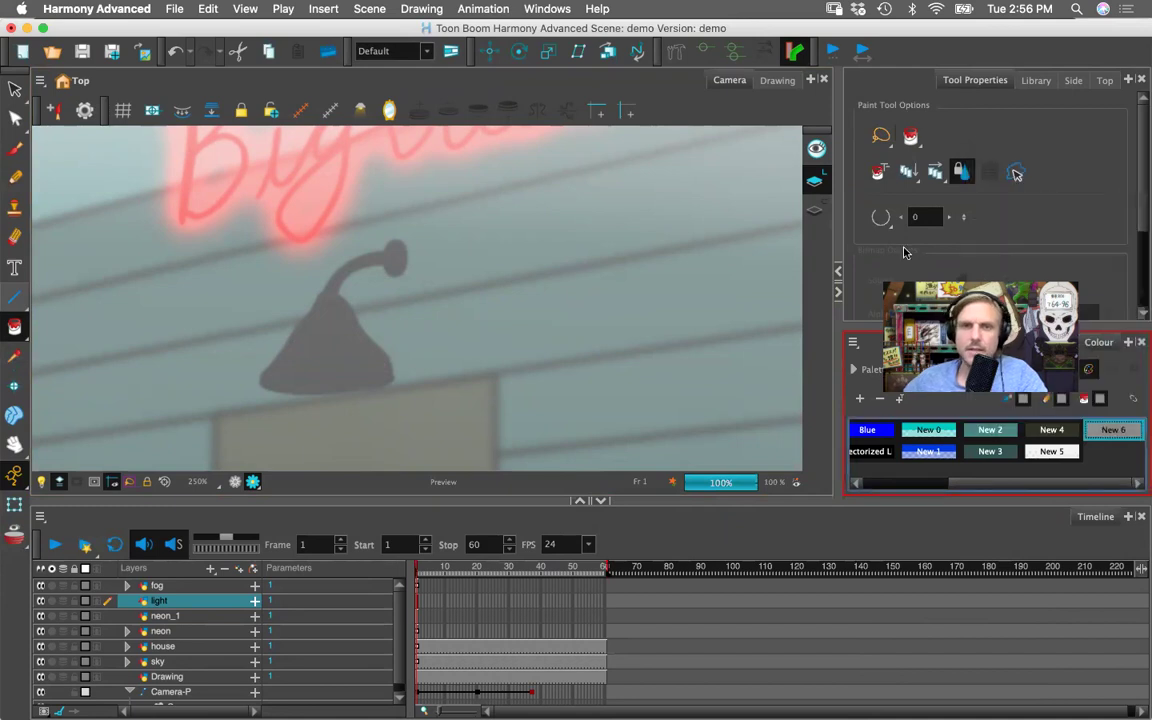
{"action": "left_click", "coordinate": [753, 312]}
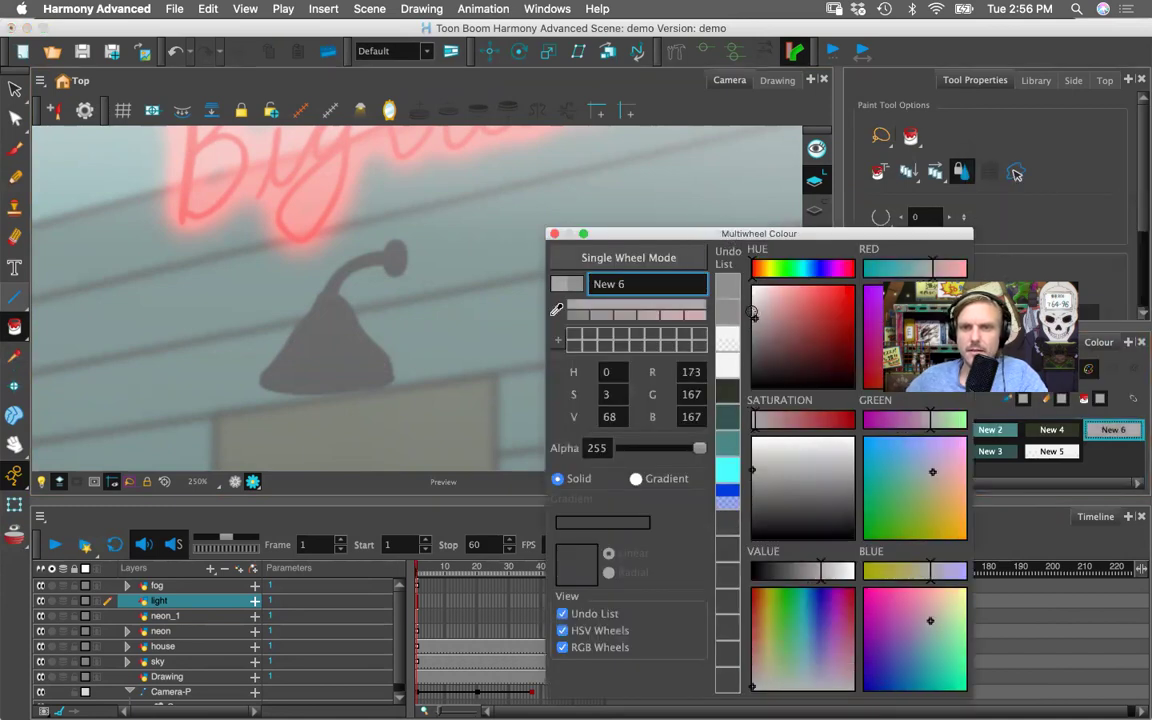
{"action": "mouse_move", "coordinate": [752, 314]}
{"action": "left_mouse_down"}
{"action": "mouse_move", "coordinate": [750, 292]}
{"action": "mouse_move", "coordinate": [741, 303]}
{"action": "left_mouse_up"}
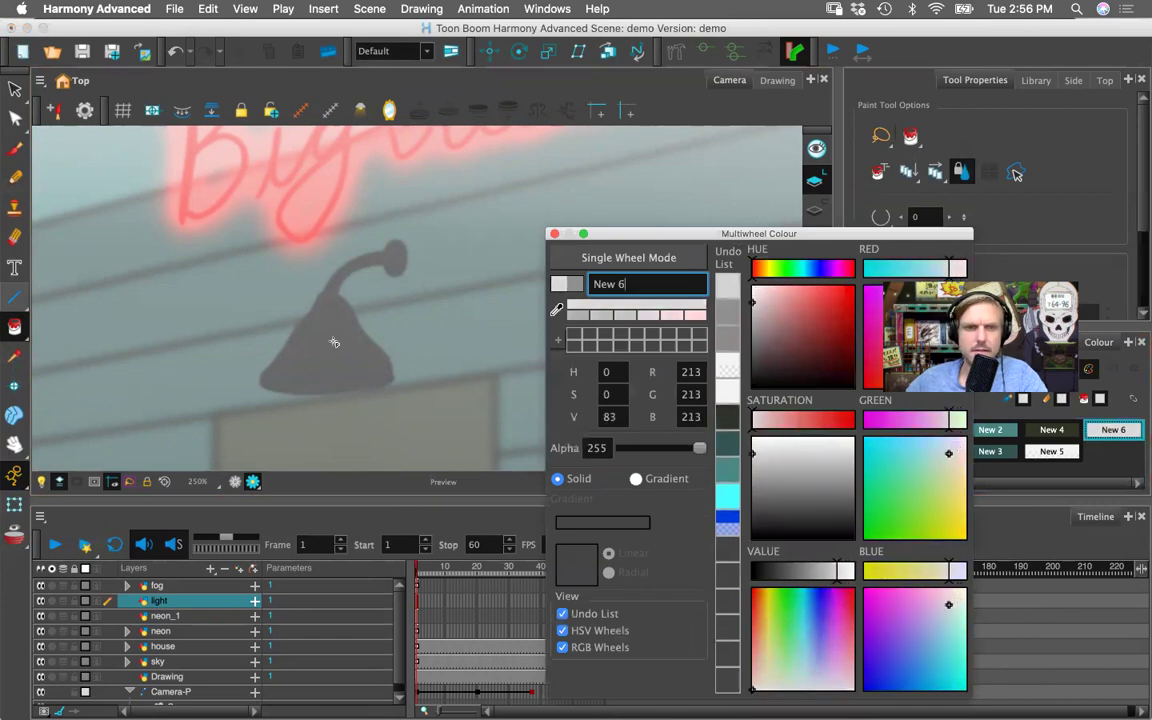
{"action": "left_click", "coordinate": [338, 368]}
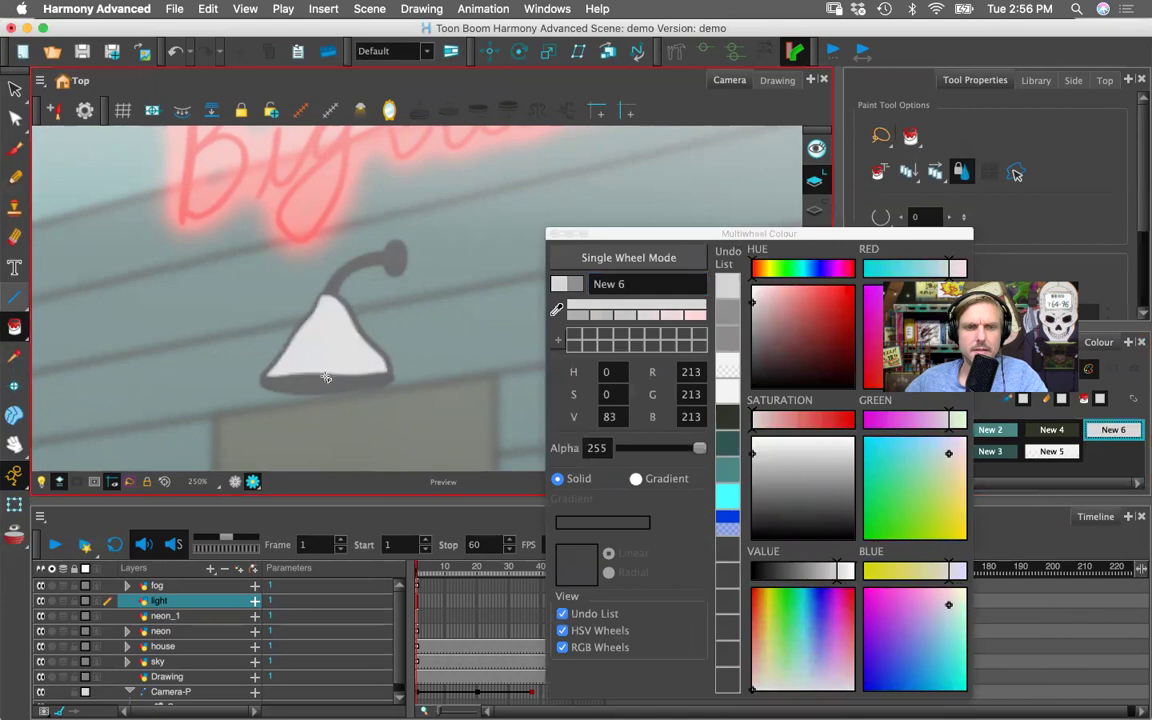
- Darken the grey swatch to RGB 147, 147, 147 and repaint the lamp's arm and wall mount with it
{"action": "left_click", "coordinate": [750, 318]}
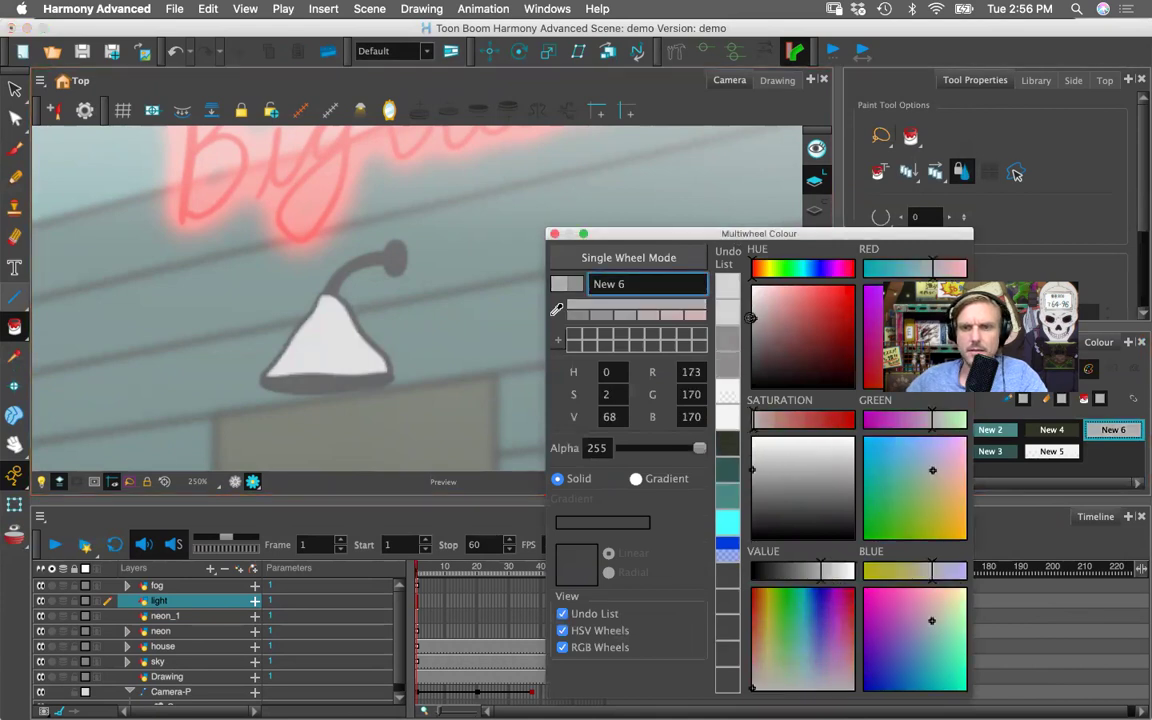
{"action": "left_click_drag", "start_coordinate": [747, 323], "coordinate": [747, 331]}
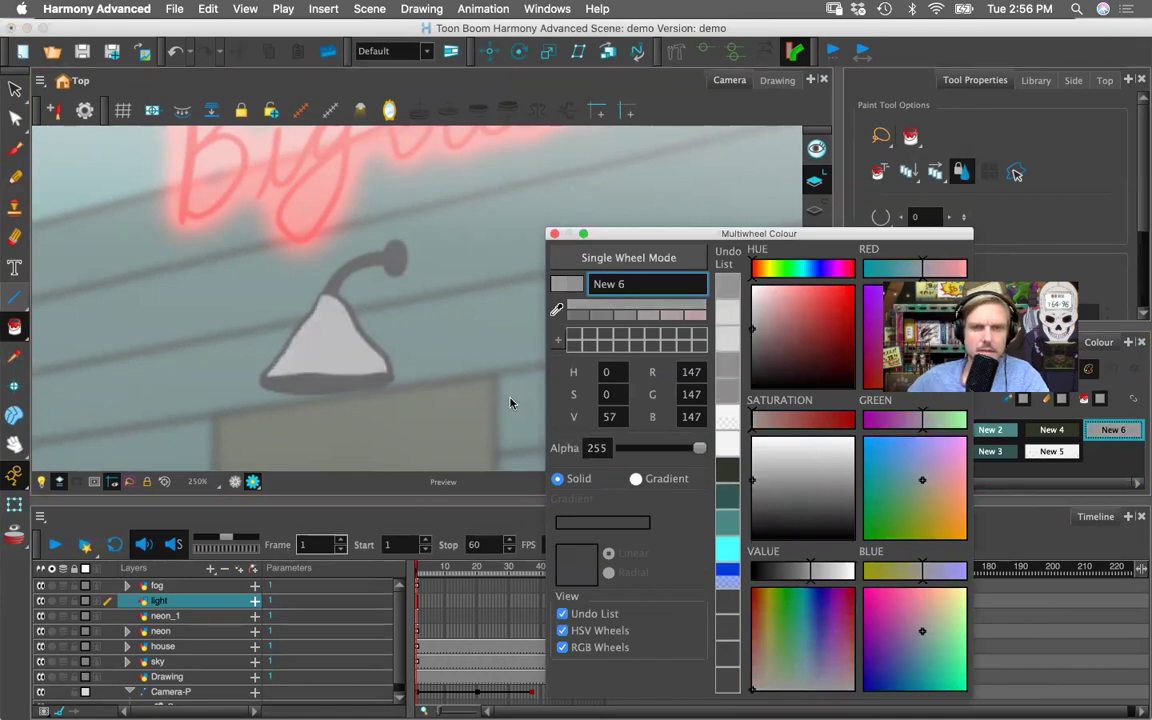
{"action": "left_click", "coordinate": [393, 261]}
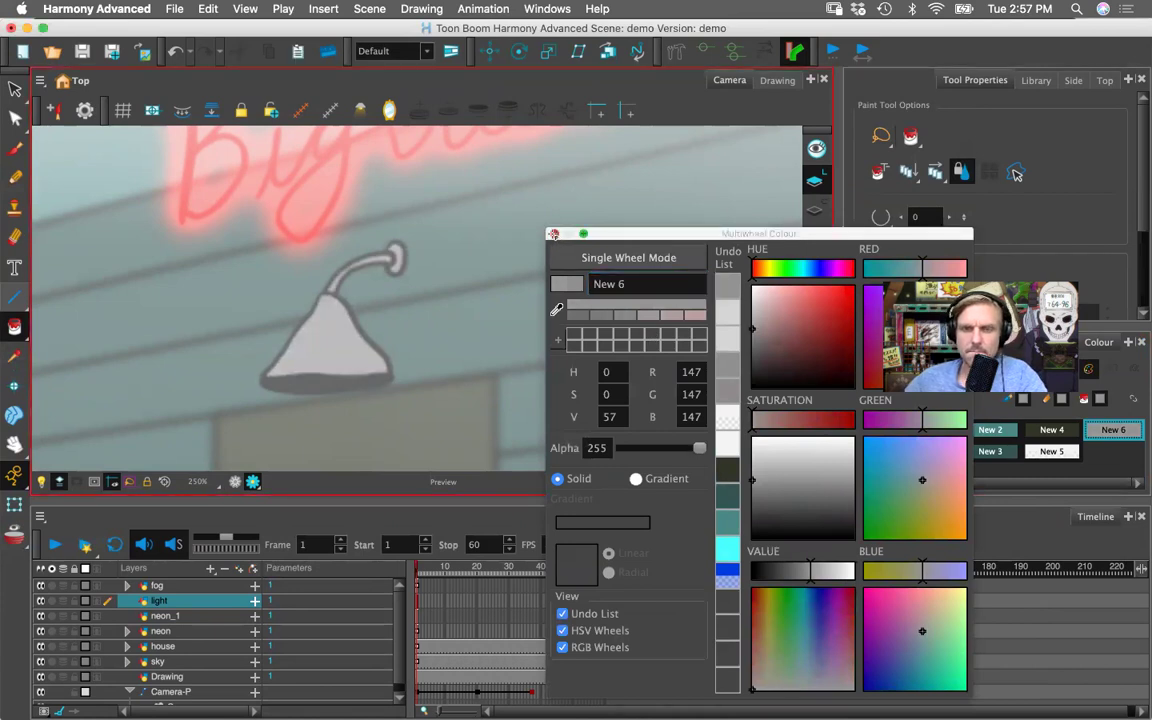
{"action": "left_click", "coordinate": [556, 233]}
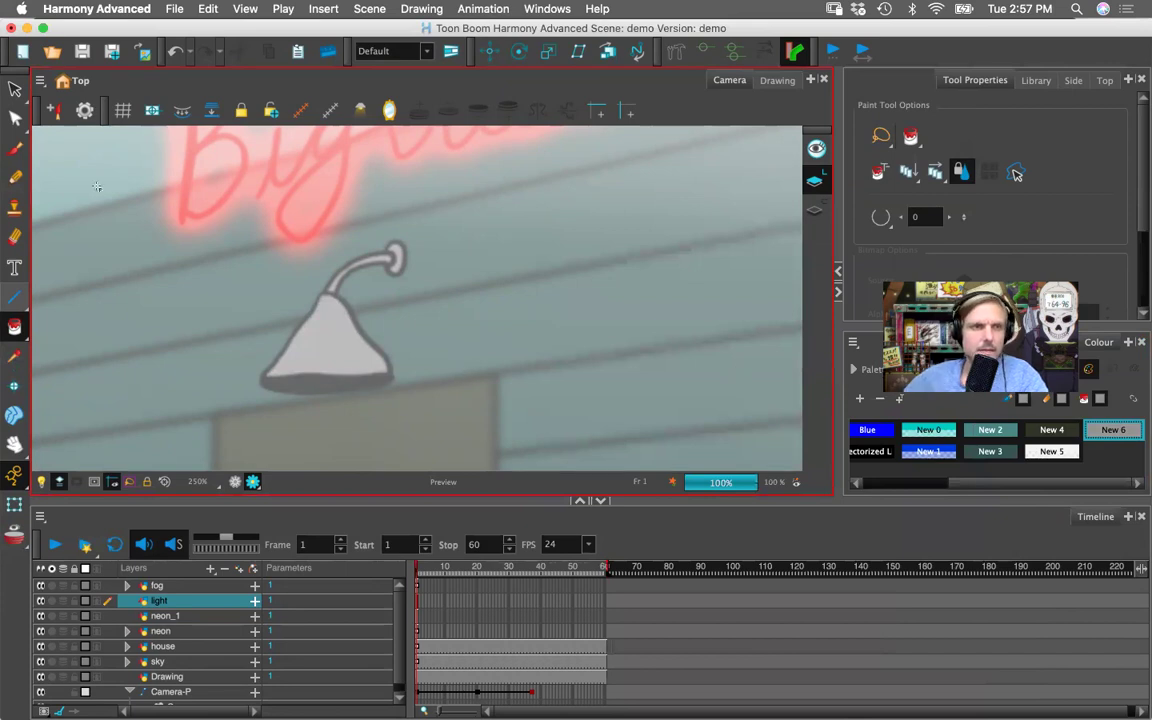
- Move the fill of the lamp's lower rim onto a new vector drawing layer named lightglow
{"action": "left_click", "coordinate": [313, 377]}
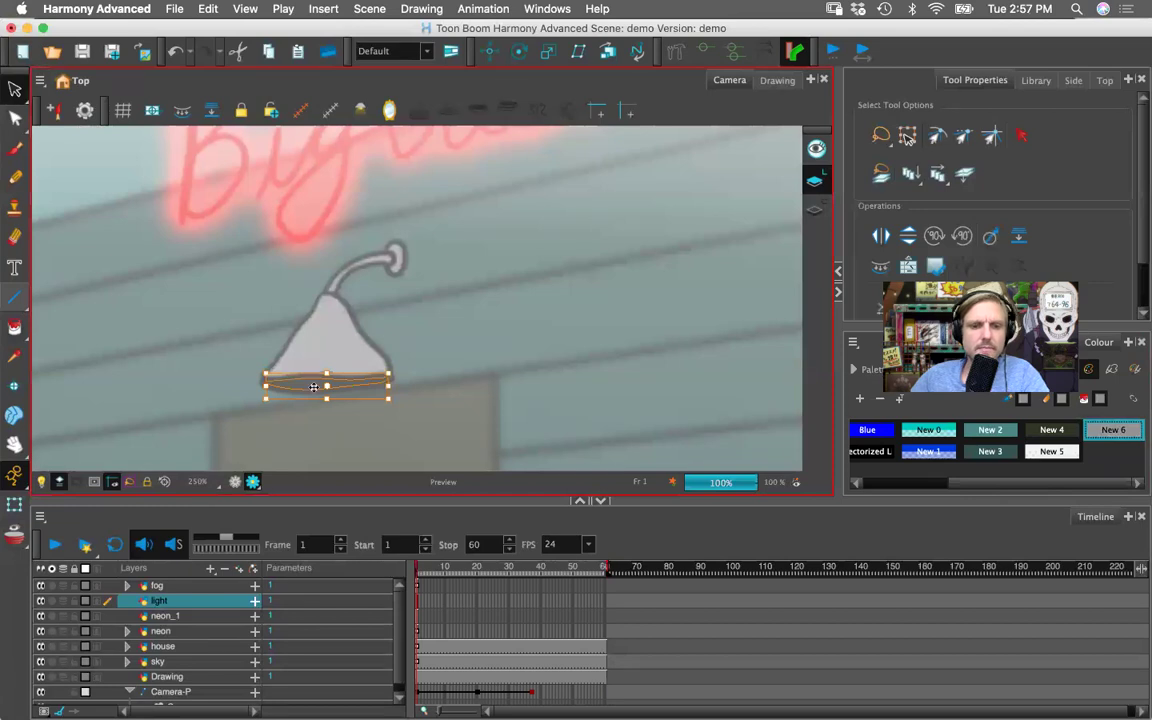
{"action": "left_click", "coordinate": [385, 381]}
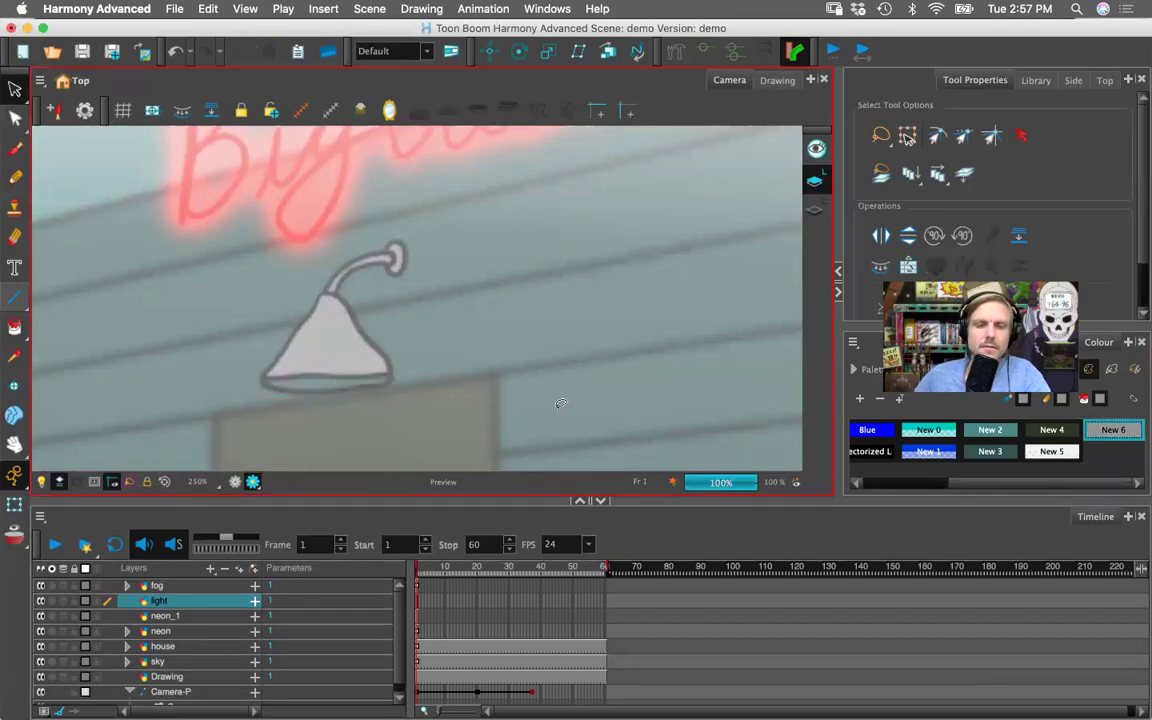
{"action": "left_click", "coordinate": [210, 567]}
{"action": "left_click", "coordinate": [237, 619]}
{"action": "type", "text": "lightglow"}
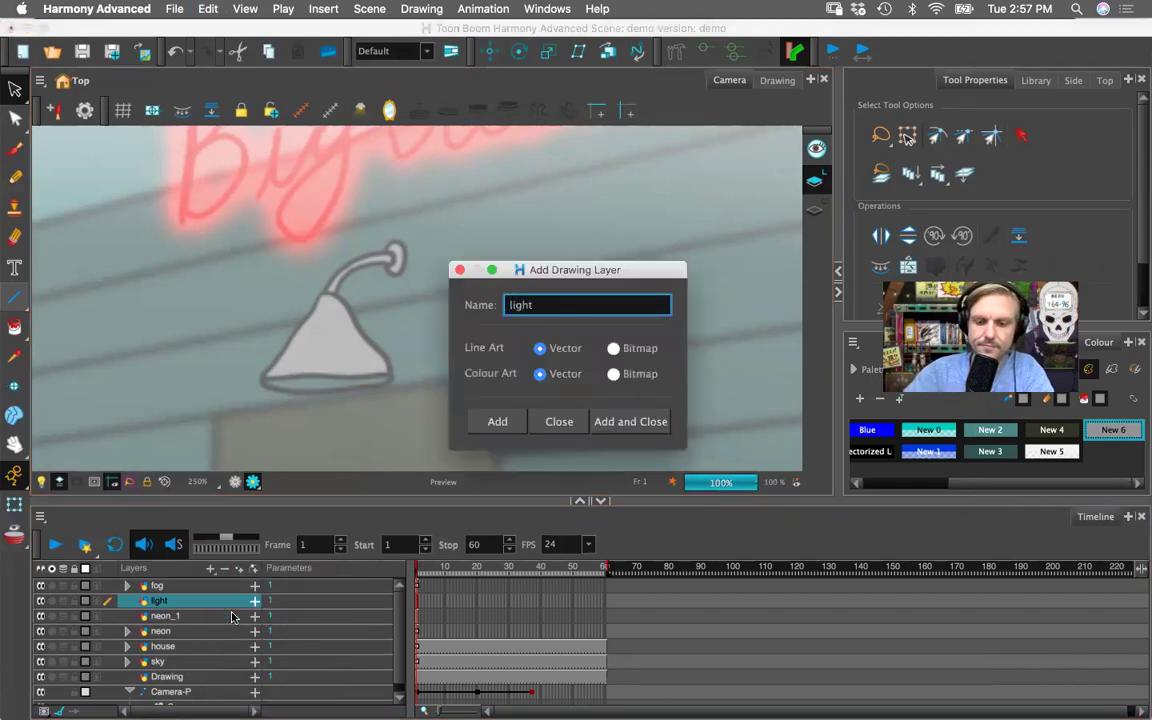
{"action": "left_click", "coordinate": [640, 420]}
{"action": "key", "text": "super+v"}
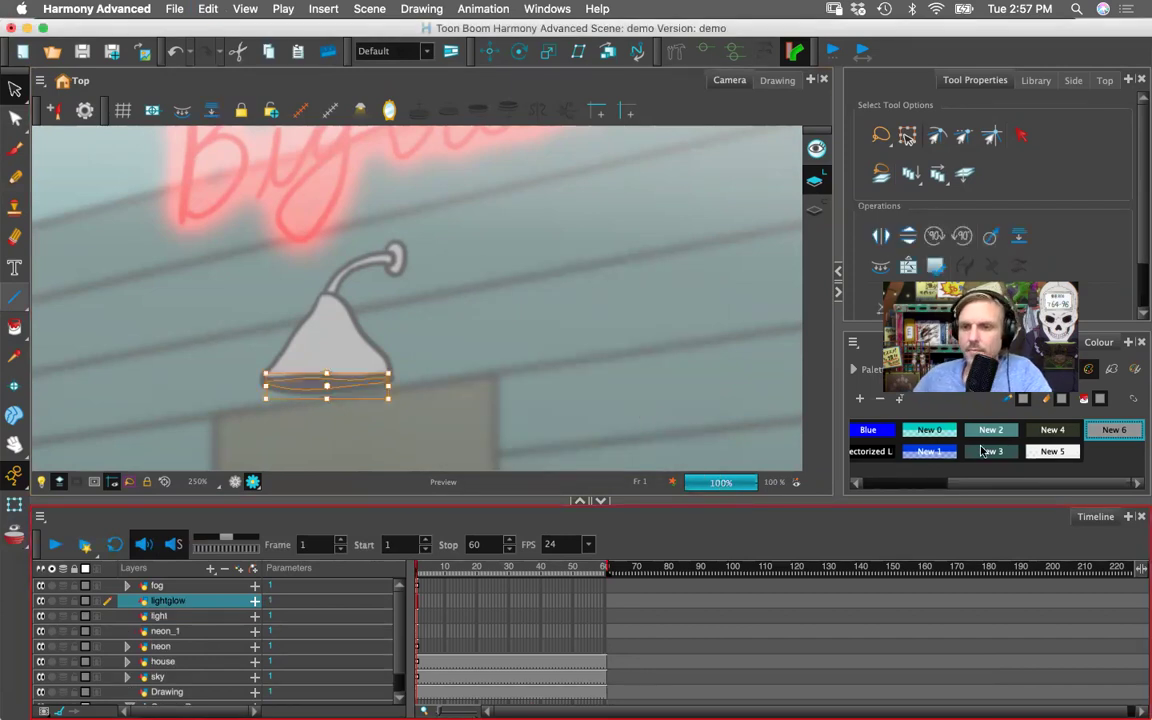
- Add another swatch to the palette and set it to a solid bright yellow of about RGB 249, 236, 5
{"action": "left_click", "coordinate": [1115, 452]}
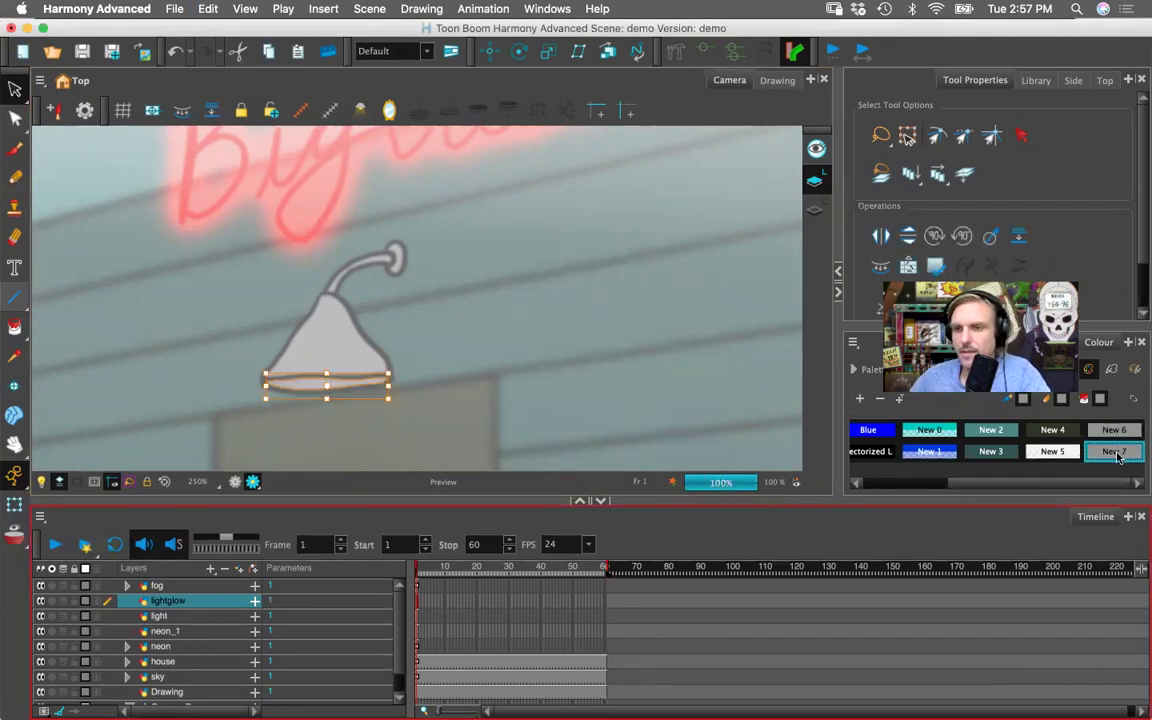
{"action": "right_click", "coordinate": [1117, 452]}
{"action": "left_click", "coordinate": [991, 264]}
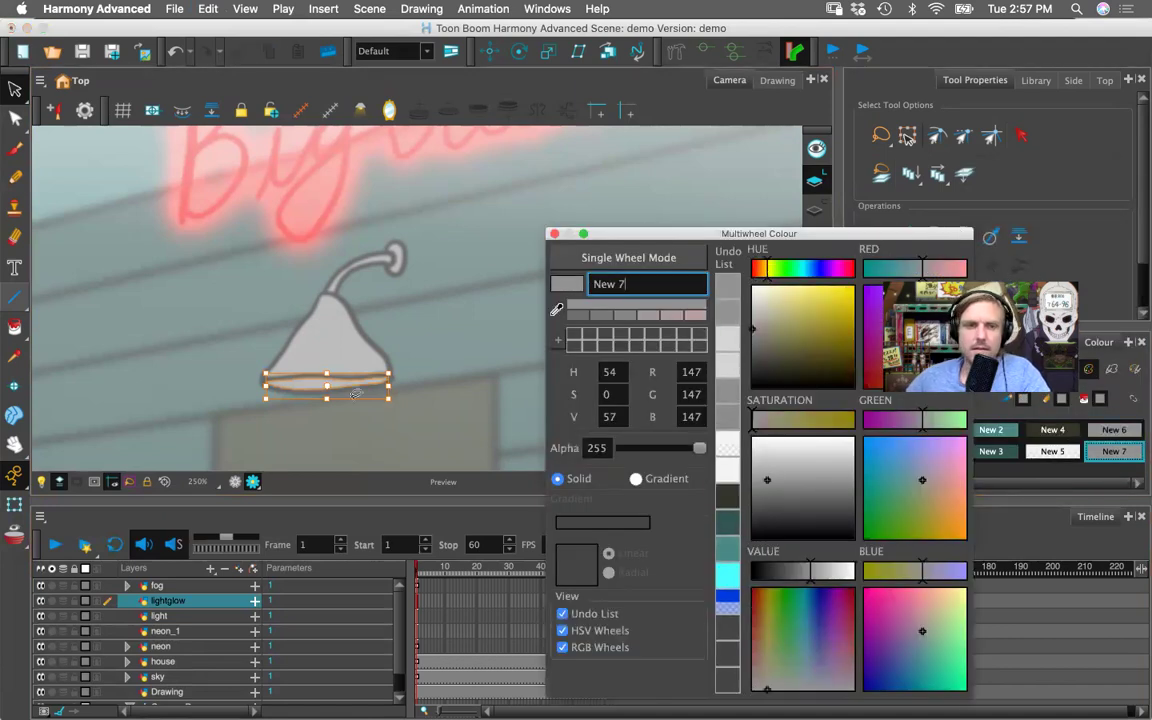
{"action": "left_click", "coordinate": [15, 328]}
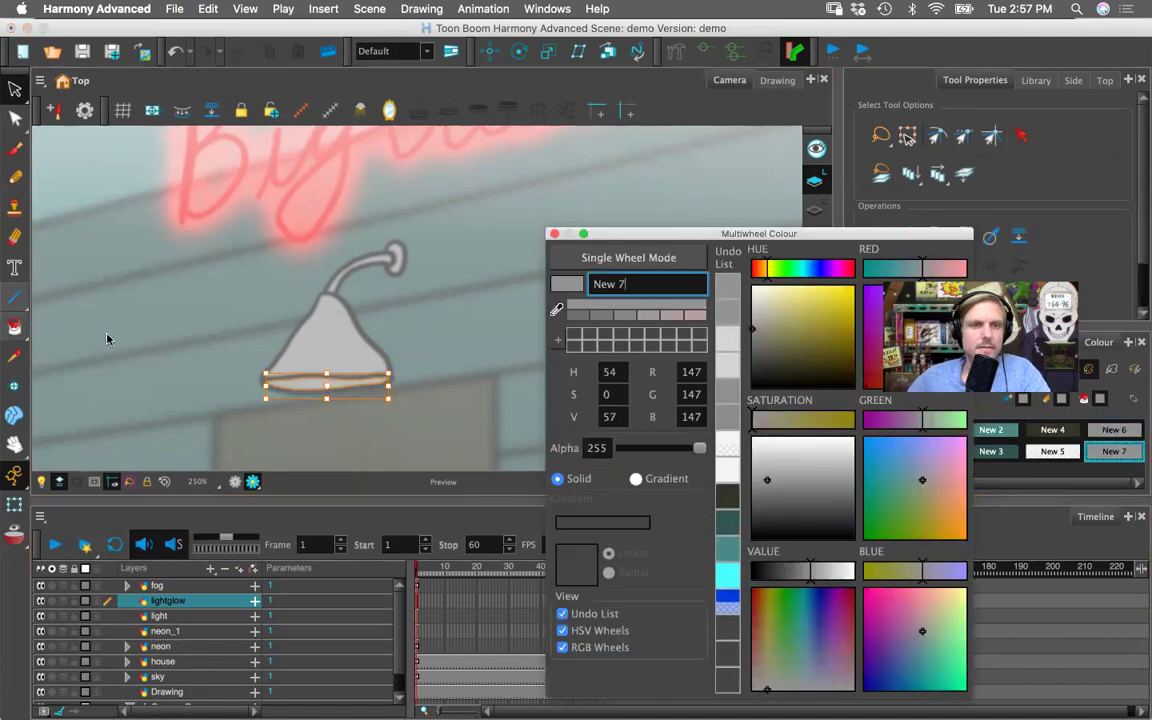
{"action": "left_click", "coordinate": [317, 384]}
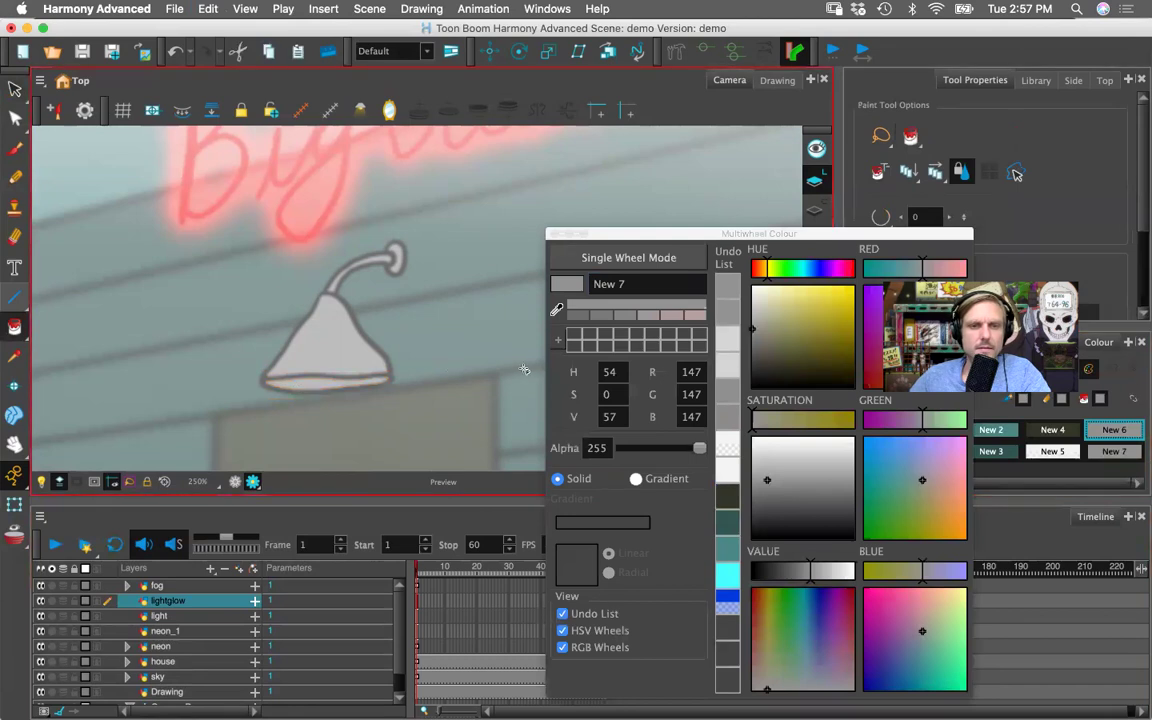
{"action": "left_click", "coordinate": [1110, 452]}
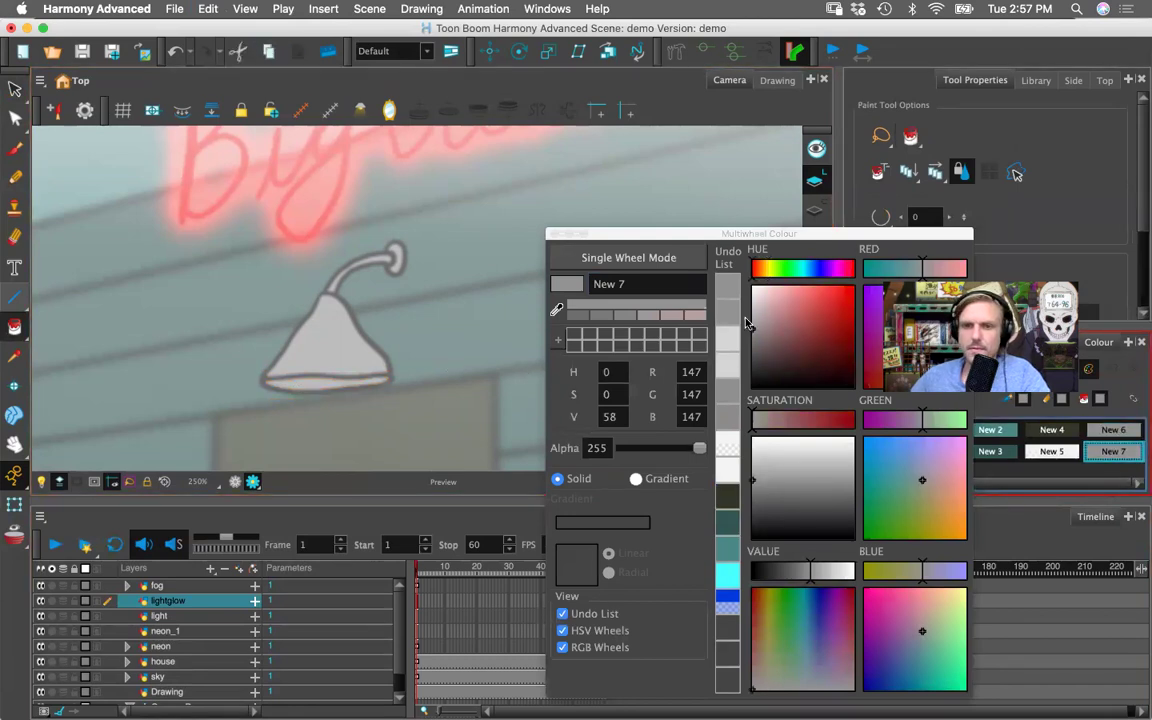
{"action": "left_click", "coordinate": [768, 270]}
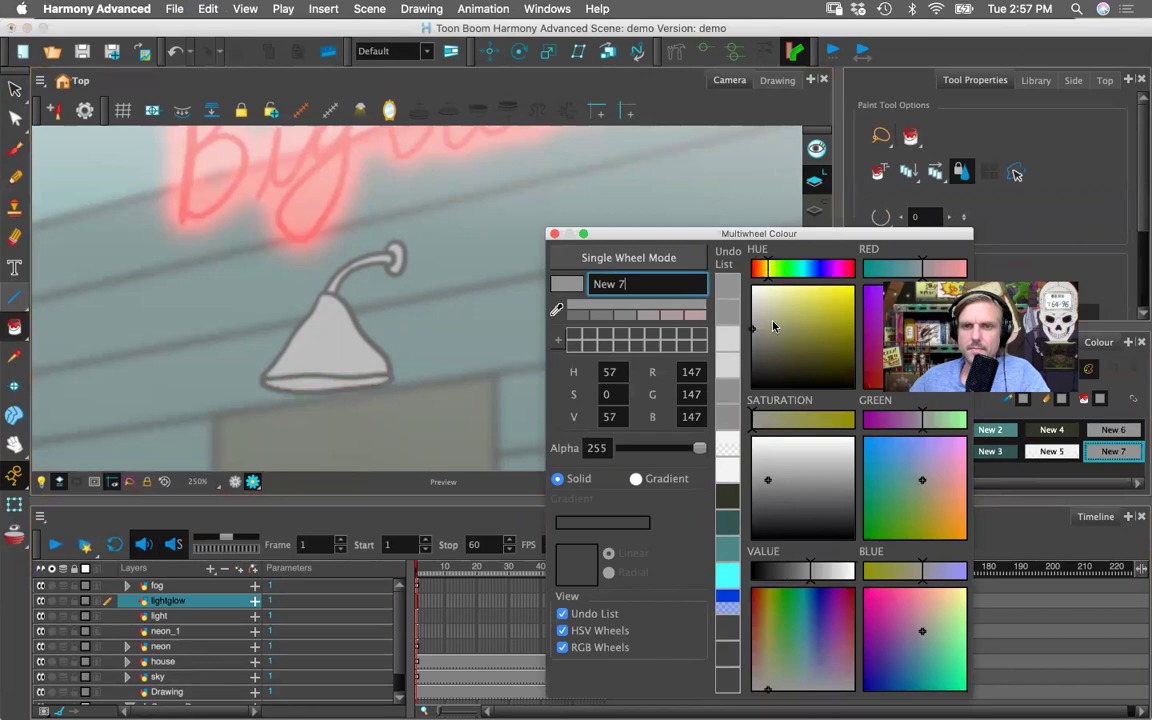
{"action": "left_click", "coordinate": [851, 291]}
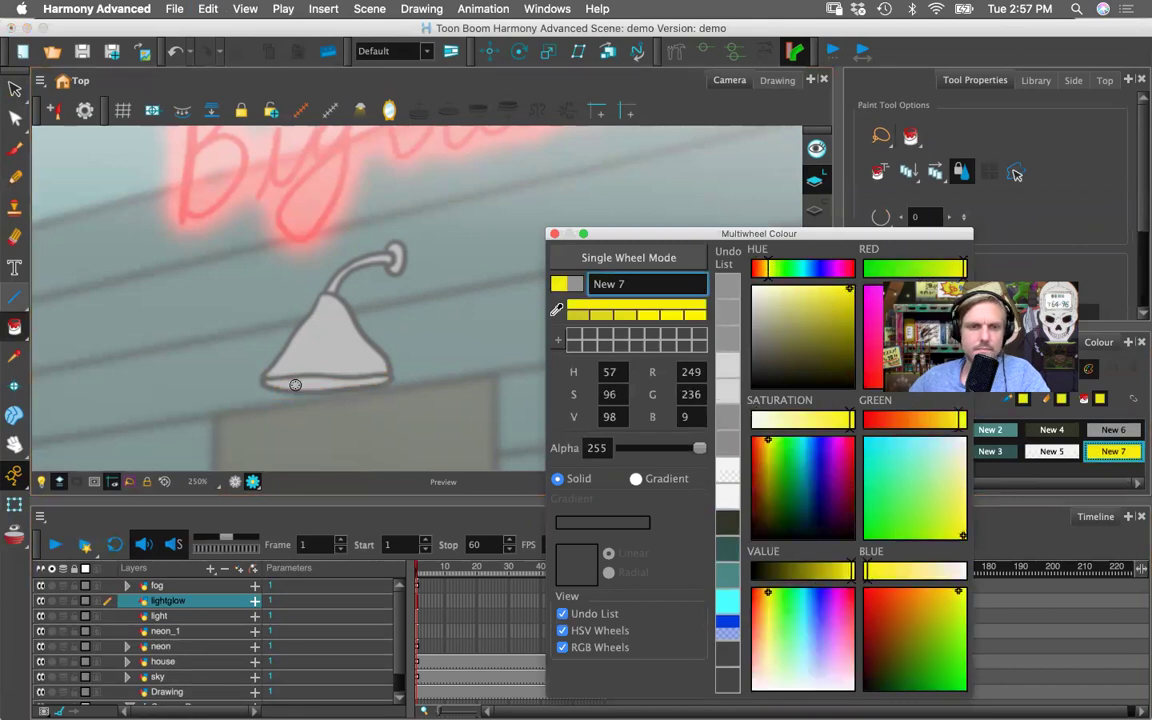
- Paint the lamp's lower rim on the lightglow layer with the yellow swatch
{"action": "left_click", "coordinate": [395, 371]}
{"action": "left_click", "coordinate": [350, 380]}
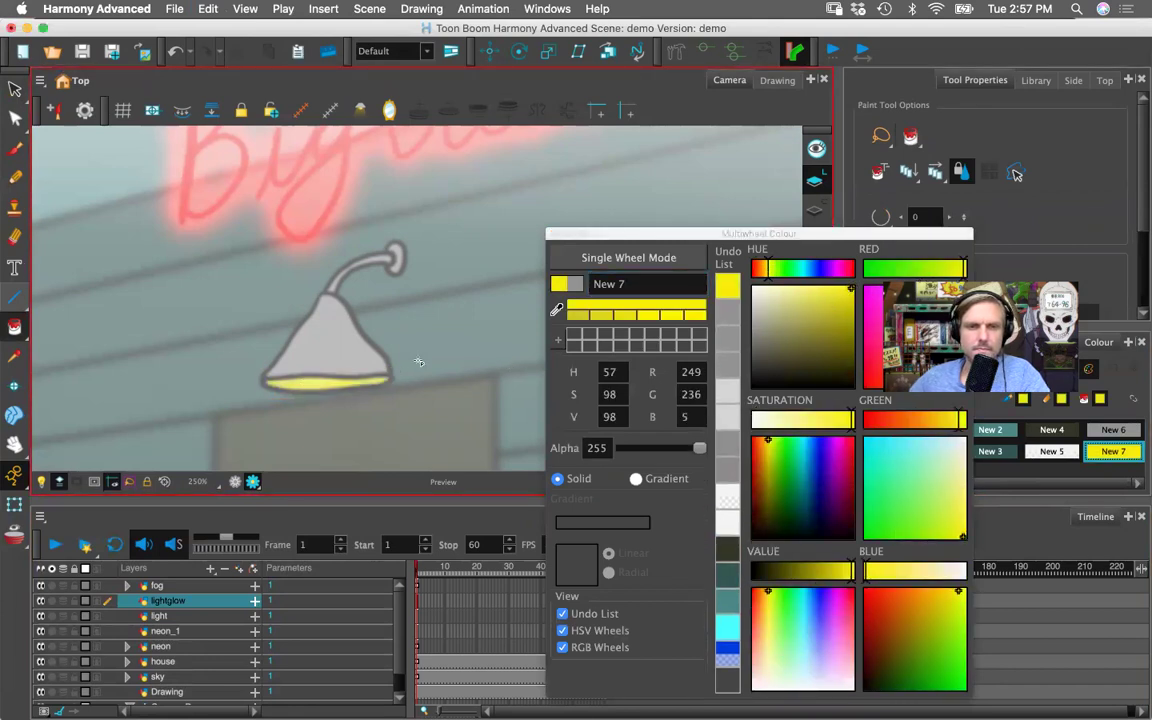
{"action": "left_click", "coordinate": [553, 234]}
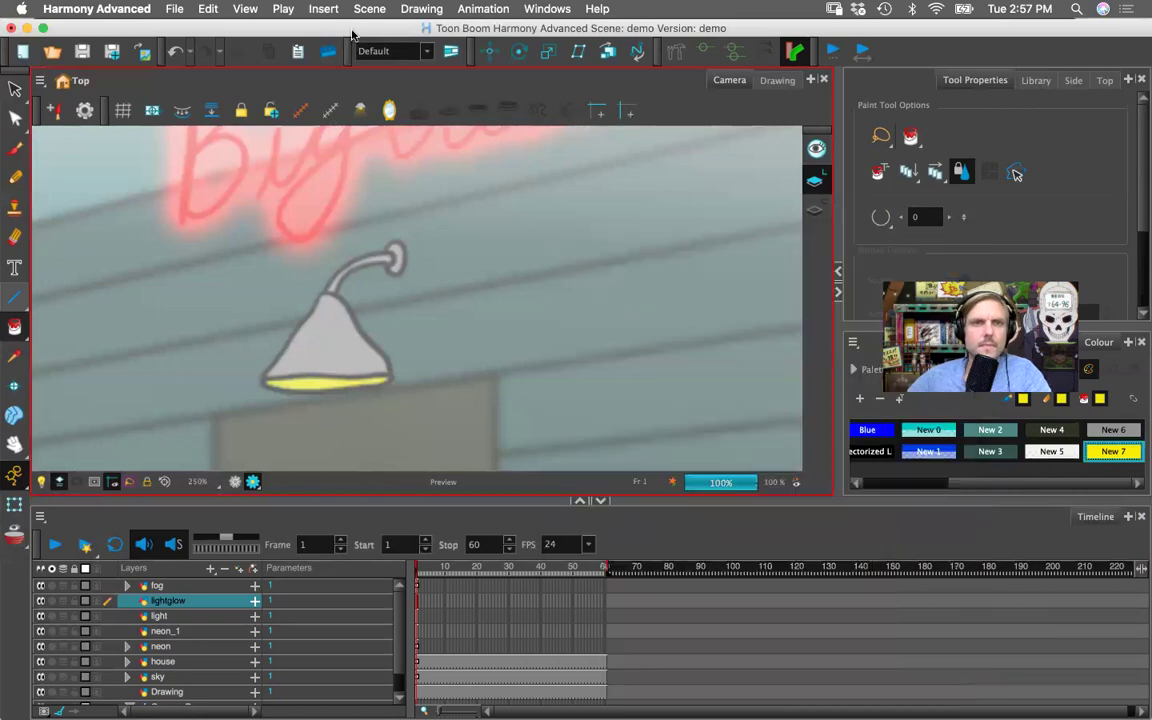
- Add a Glow effect to the lightglow layer and make it use the source colour
{"action": "left_click", "coordinate": [323, 9]}
{"action": "mouse_move", "coordinate": [400, 174]}
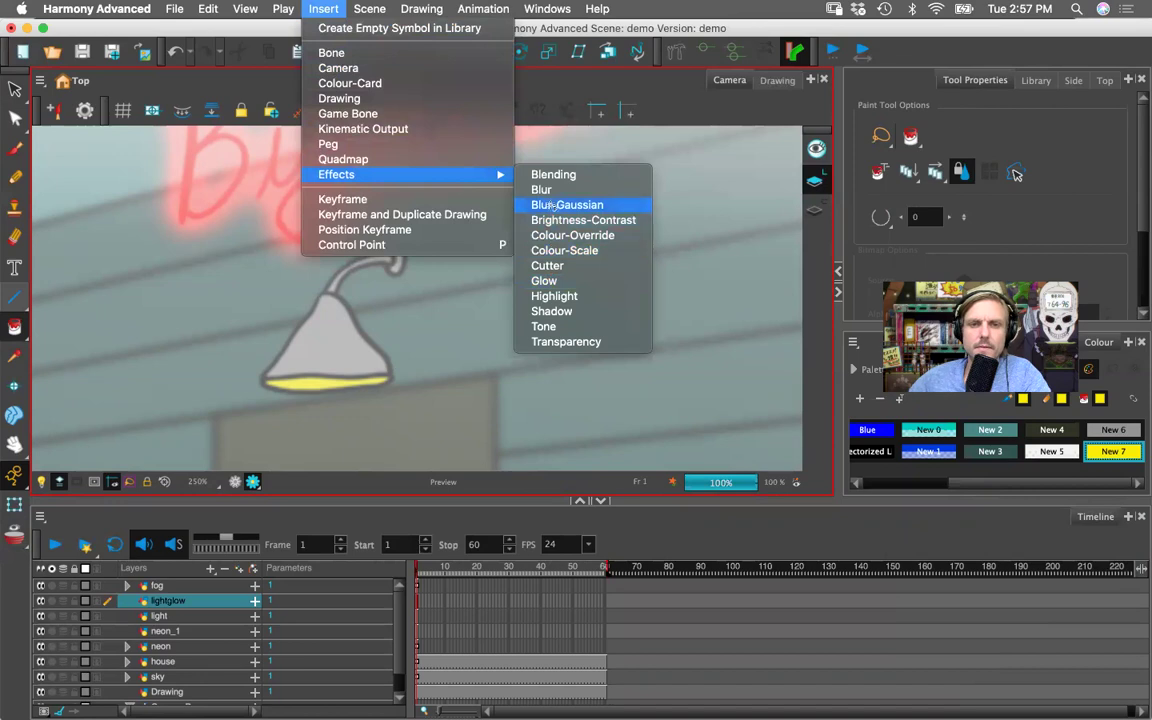
{"action": "left_click", "coordinate": [545, 281]}
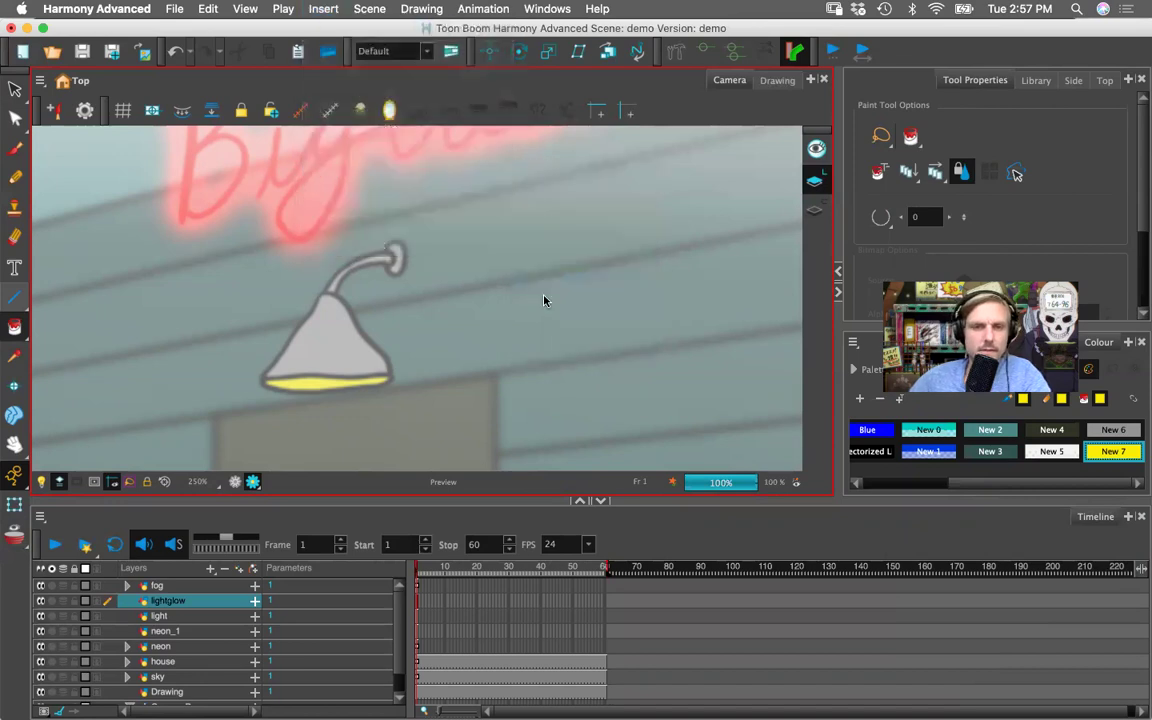
{"action": "left_click", "coordinate": [254, 616]}
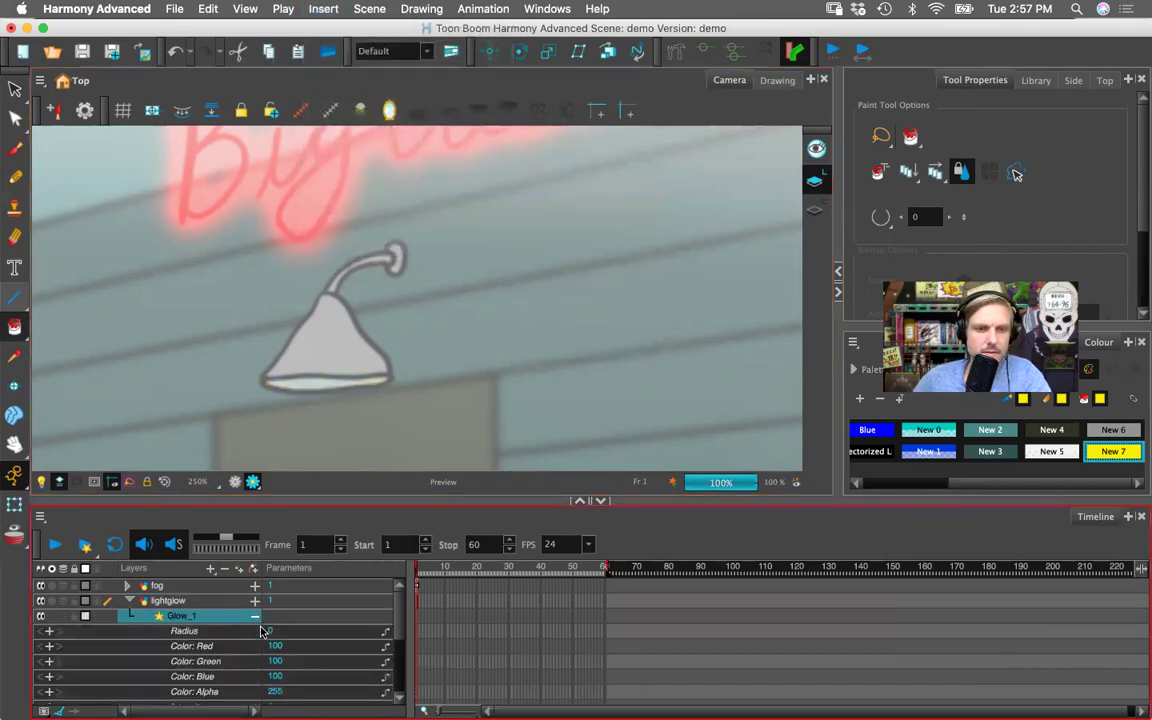
{"action": "left_click", "coordinate": [255, 568]}
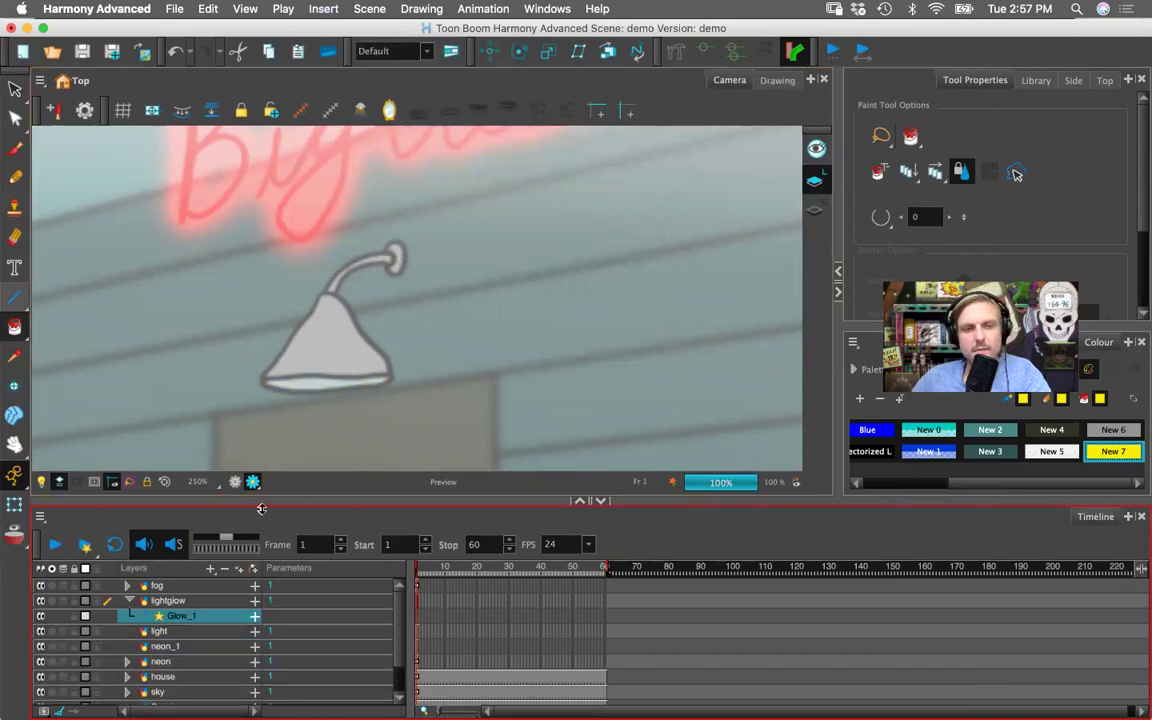
{"action": "right_click", "coordinate": [200, 619]}
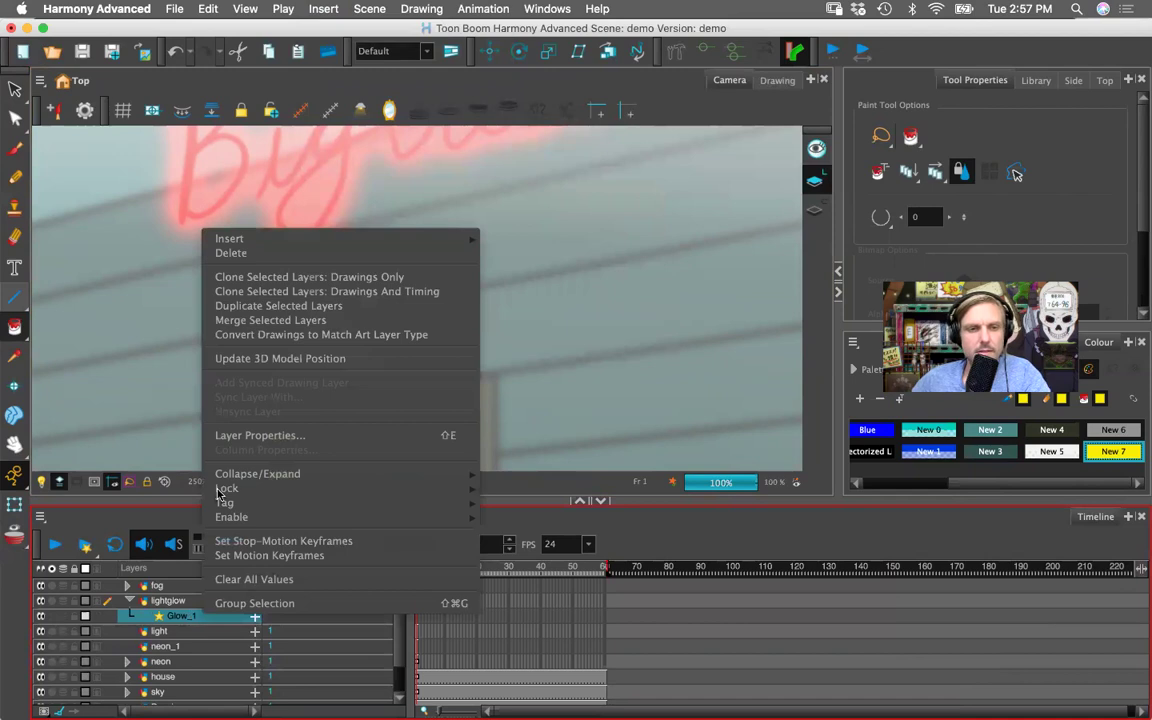
{"action": "left_click", "coordinate": [308, 430]}
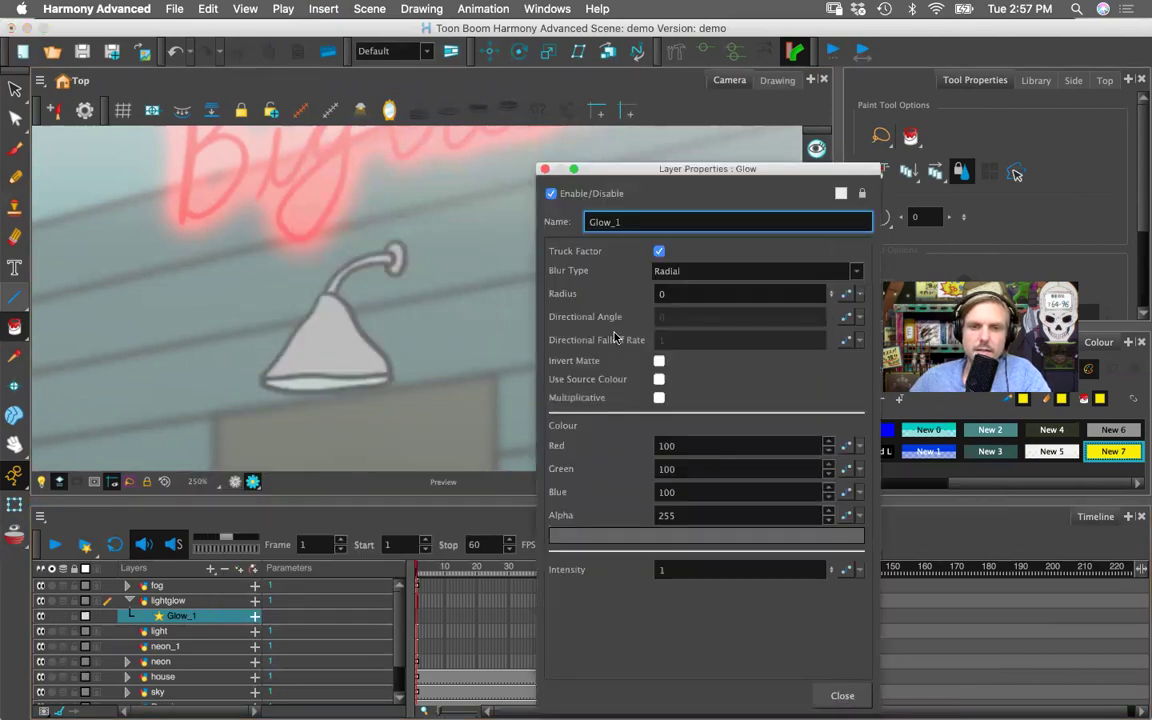
{"action": "left_click", "coordinate": [659, 380]}
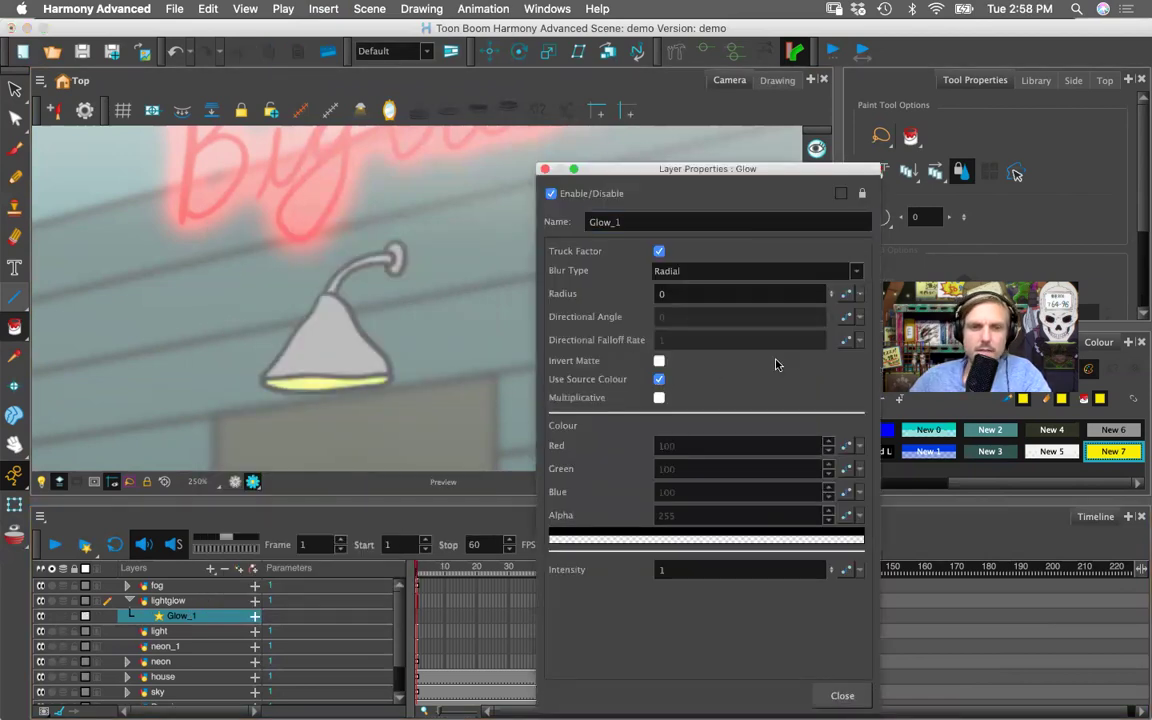
- Set the lamp glow's radius to 5 and its intensity to 5
{"action": "left_click", "coordinate": [257, 620]}
{"action": "left_click", "coordinate": [276, 631]}
{"action": "type", "text": "5"}
{"action": "key", "text": "Return"}
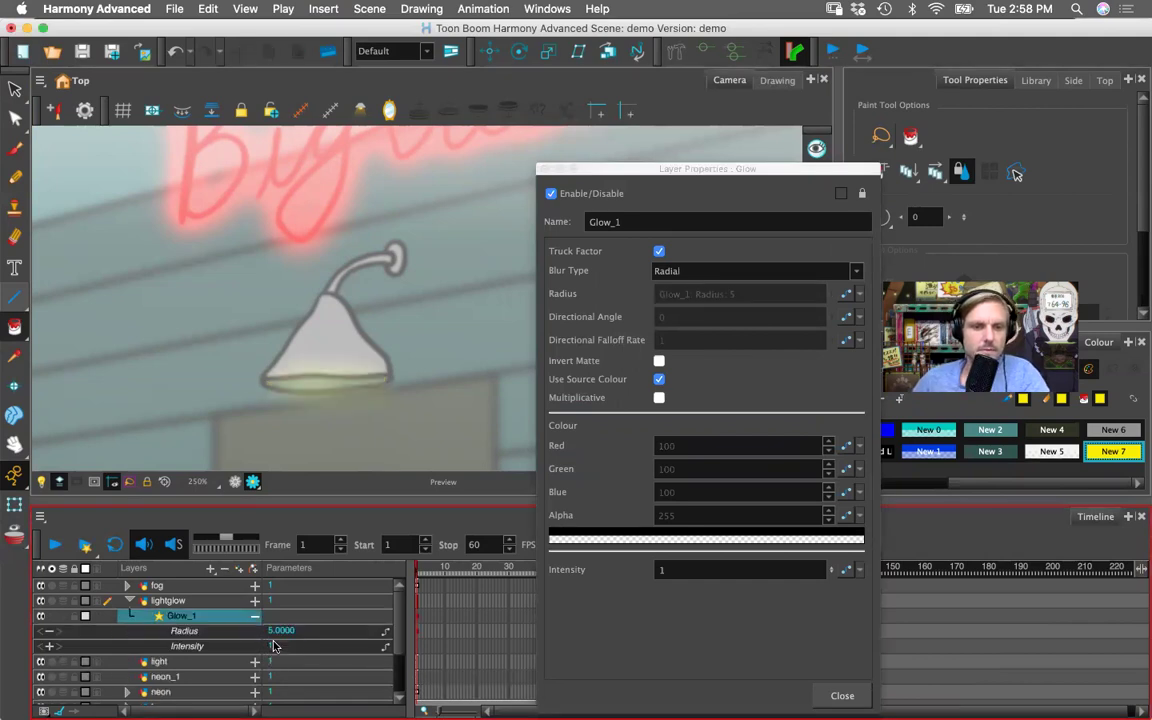
{"action": "left_click", "coordinate": [276, 646]}
{"action": "type", "text": "5"}
{"action": "key", "text": "Return"}
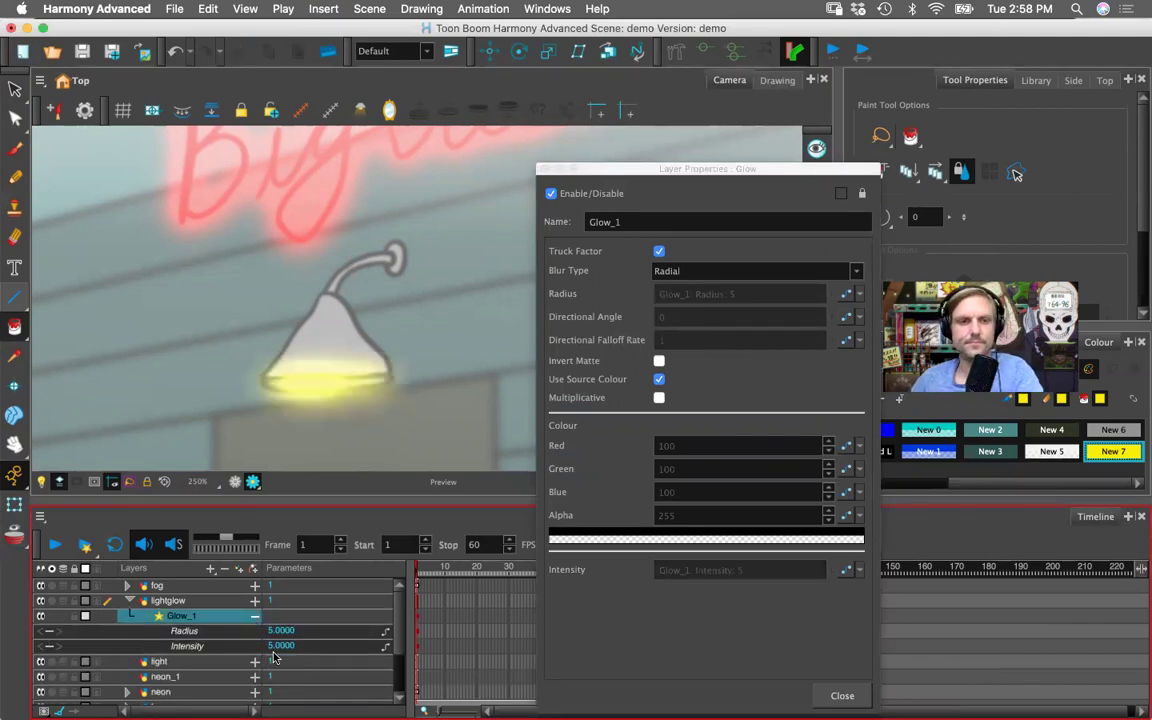
{"action": "left_click", "coordinate": [545, 169]}
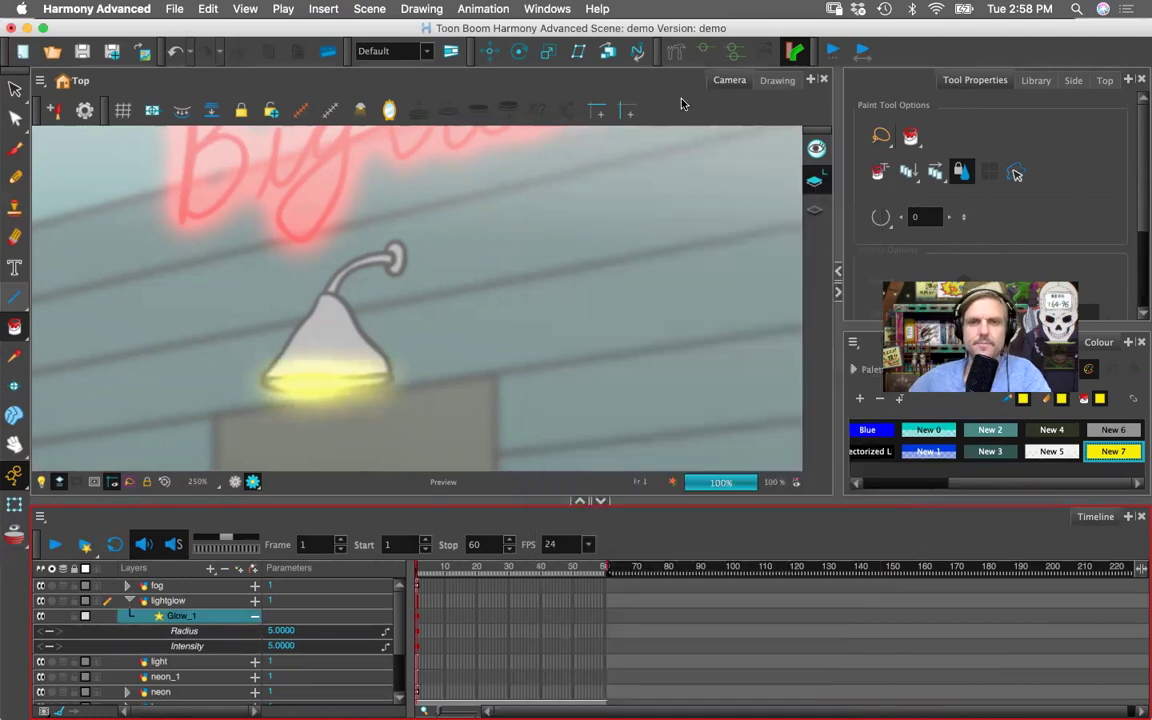
- Set the lamp glow's intensity to 3 and inspect it at different magnifications
{"action": "key", "text": "1"}
{"action": "key", "text": "1"}
{"action": "key", "text": "1"}
{"action": "key", "text": "1"}
{"action": "key", "text": "1"}
{"action": "scroll", "coordinate": [491, 355], "scroll_direction": "up", "scroll_amount": 1}
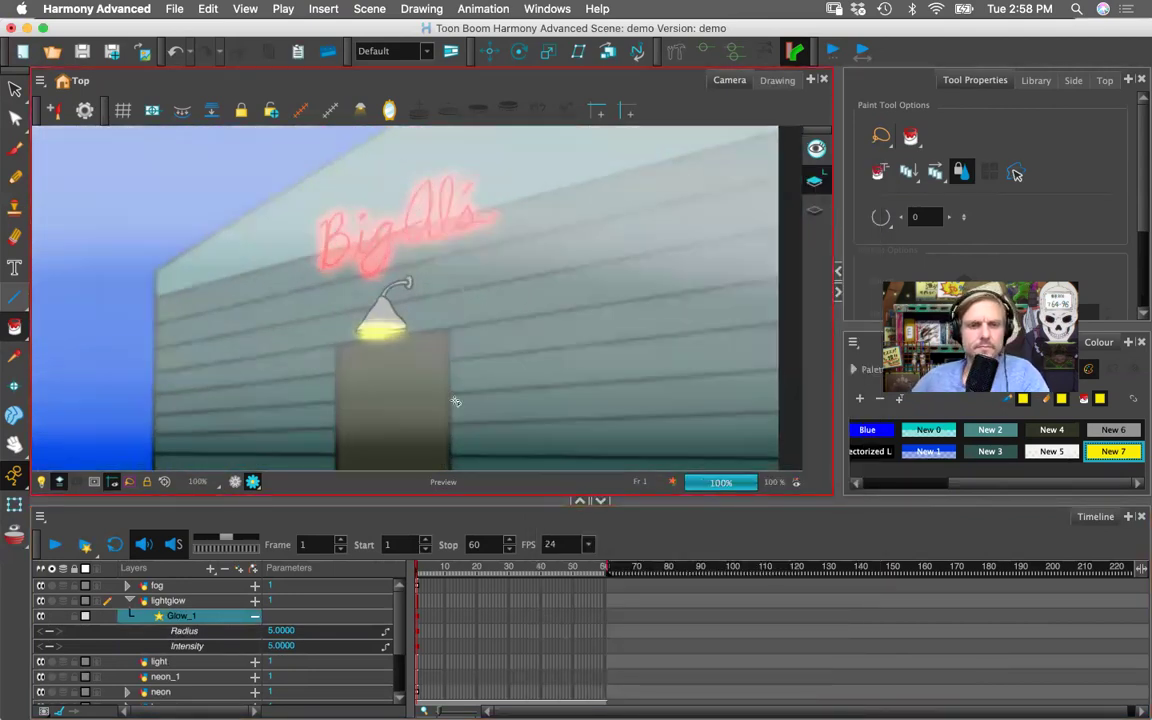
{"action": "left_click", "coordinate": [282, 647]}
{"action": "type", "text": "3"}
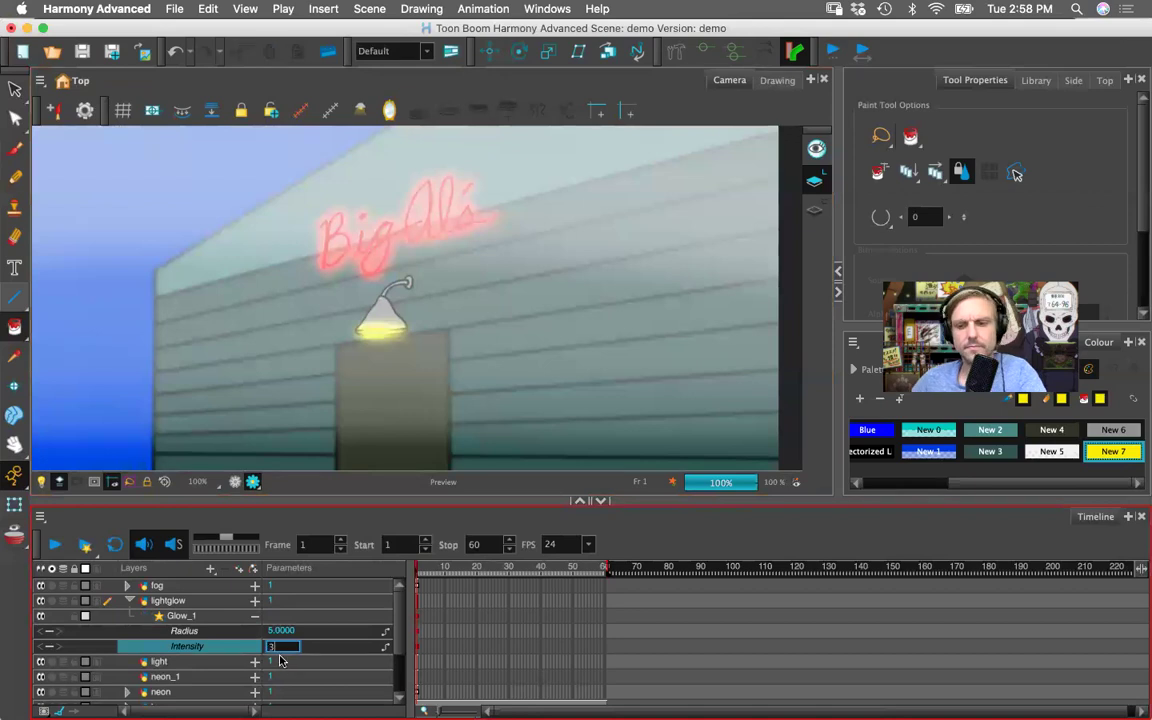
{"action": "key", "text": "Return"}
{"action": "left_click", "coordinate": [641, 94]}
{"action": "key", "text": "1"}
{"action": "key", "text": "1"}
{"action": "key", "text": "2"}
{"action": "key", "text": "2"}
{"action": "key", "text": "2"}
{"action": "scroll", "coordinate": [470, 296], "scroll_direction": "up", "scroll_amount": 4}
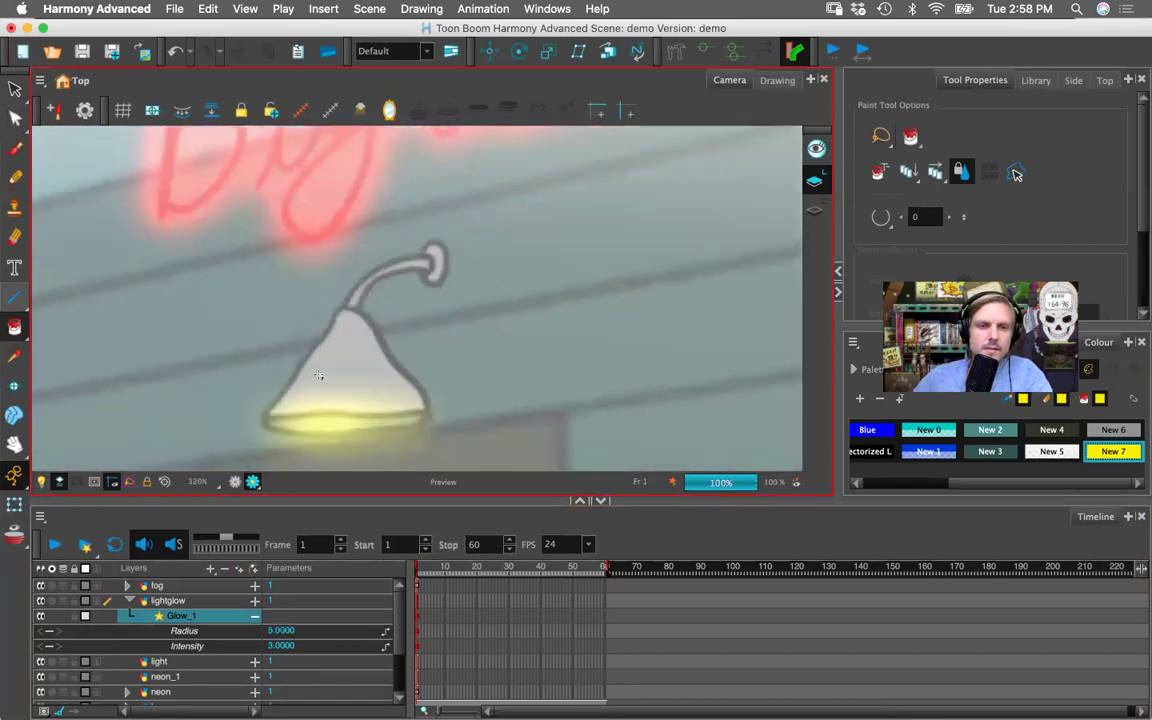
- Collapse the lightglow layer, make the neon layer active, and choose the Brush tool with the Red swatch
{"action": "left_click", "coordinate": [128, 600]}
{"action": "left_click", "coordinate": [189, 617]}
{"action": "left_click_drag", "start_coordinate": [946, 485], "coordinate": [843, 486]}
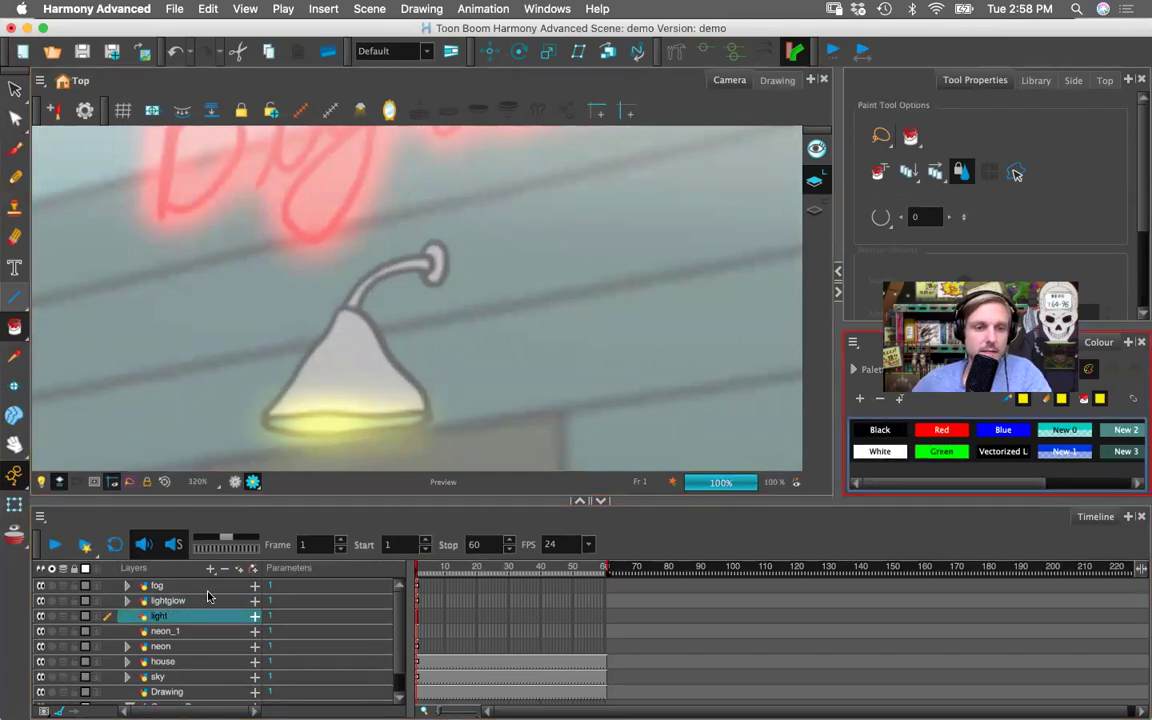
{"action": "left_click", "coordinate": [165, 631]}
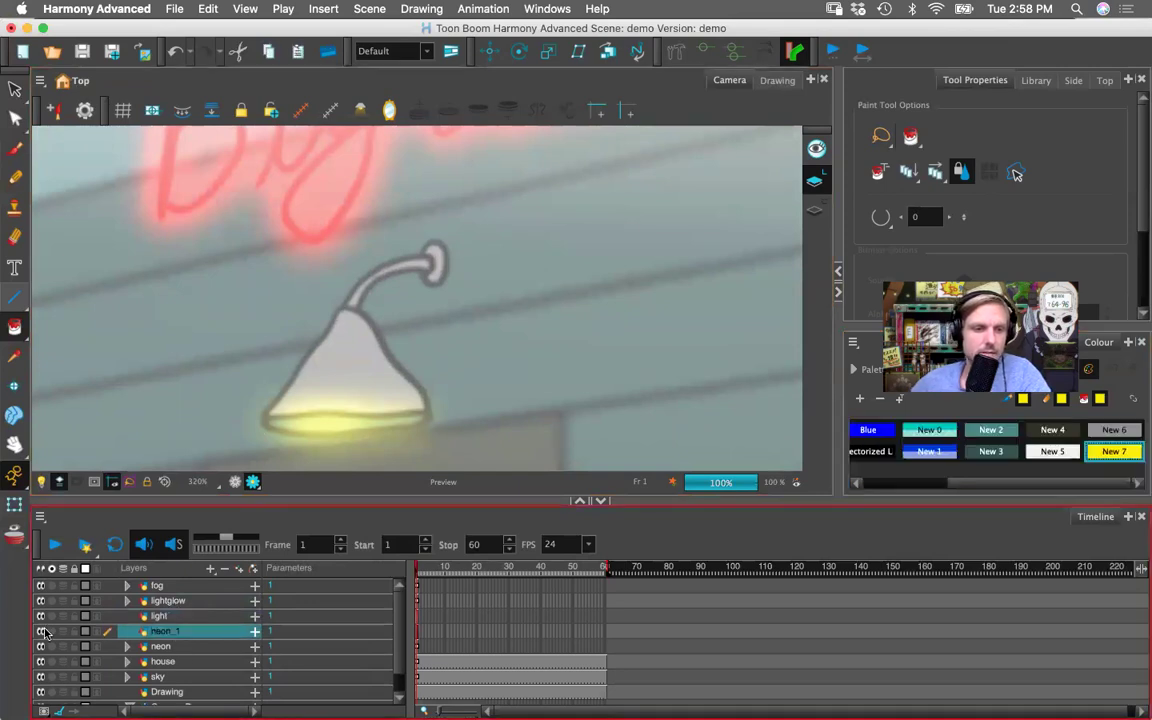
{"action": "left_click", "coordinate": [127, 648]}
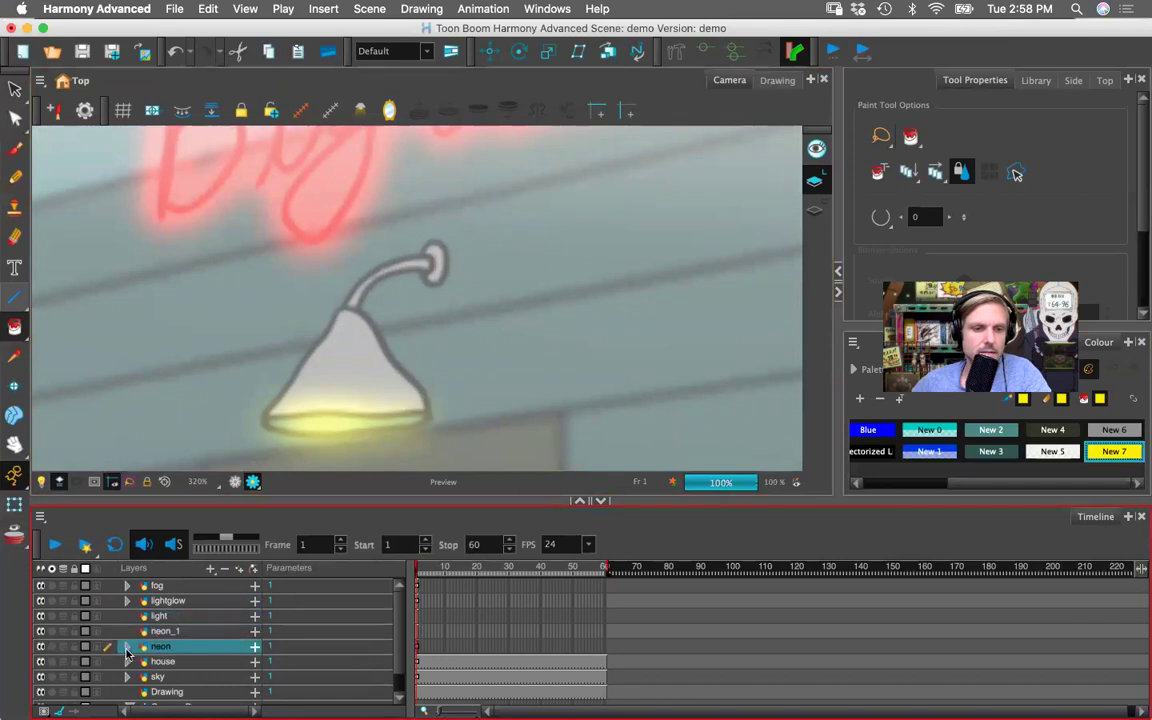
{"action": "left_click", "coordinate": [127, 648]}
{"action": "left_click", "coordinate": [127, 648]}
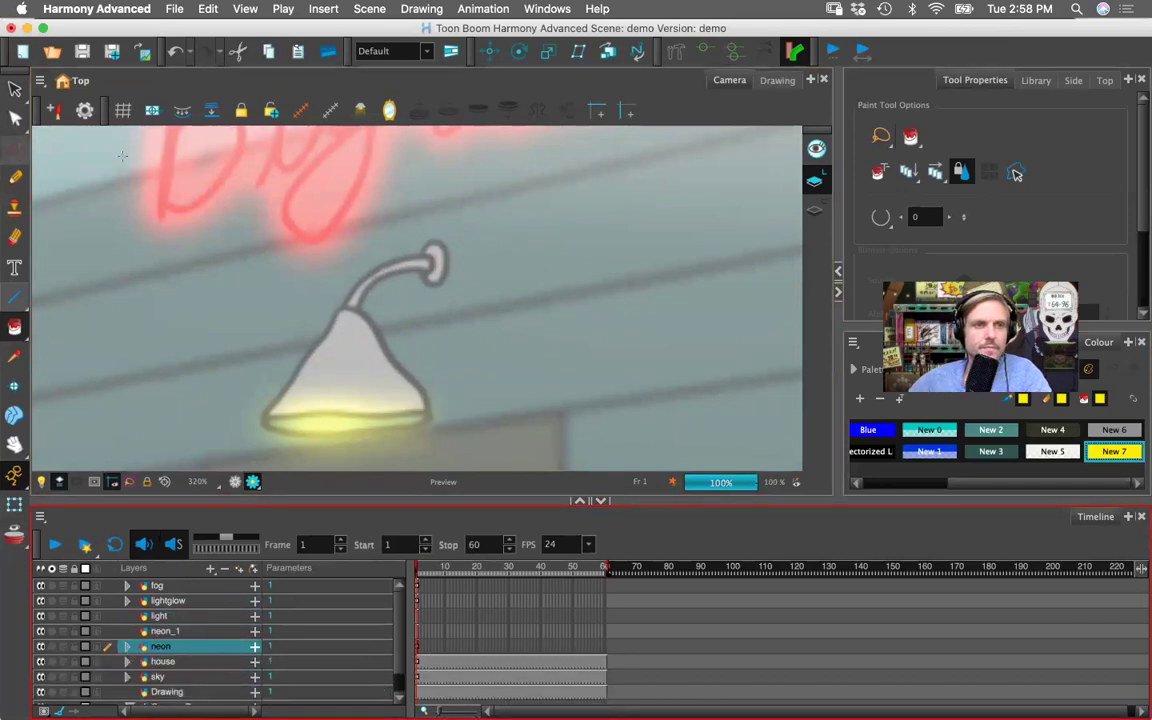
{"action": "left_click", "coordinate": [15, 148]}
{"action": "left_click_drag", "start_coordinate": [1020, 487], "coordinate": [935, 487]}
{"action": "left_click", "coordinate": [941, 429]}
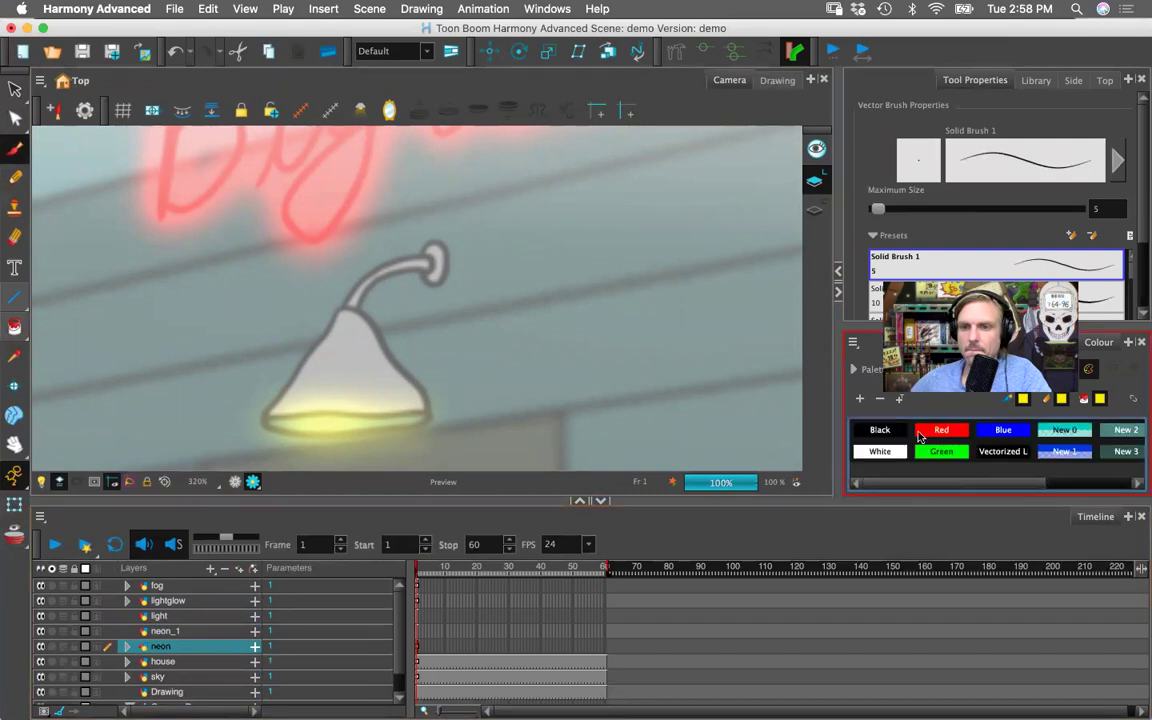
- Try painting red reflected light along the lamp on the neon layer, undoing the test strokes
{"action": "mouse_move", "coordinate": [315, 357]}
{"action": "left_mouse_down"}
{"action": "mouse_move", "coordinate": [345, 335]}
{"action": "mouse_move", "coordinate": [319, 400]}
{"action": "mouse_move", "coordinate": [300, 395]}
{"action": "mouse_move", "coordinate": [280, 412]}
{"action": "mouse_move", "coordinate": [358, 287]}
{"action": "mouse_move", "coordinate": [433, 252]}
{"action": "left_mouse_up"}
{"action": "key", "text": "super+z"}
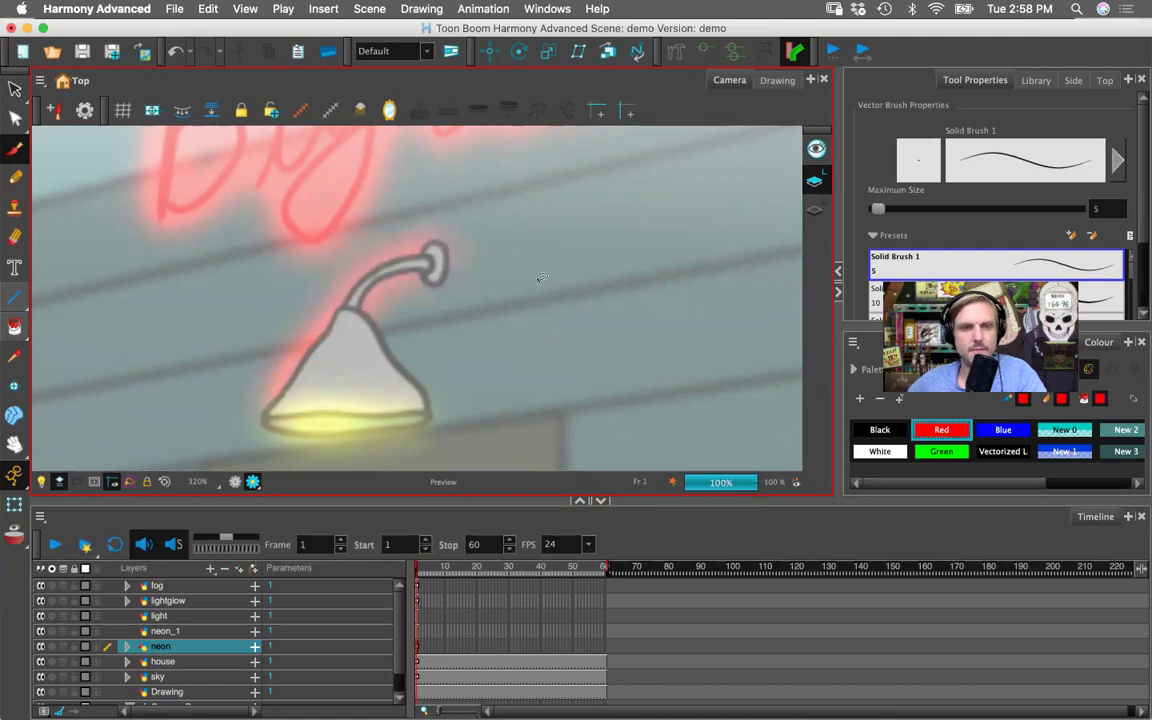
{"action": "key", "text": "super+z"}
{"action": "mouse_move", "coordinate": [311, 289]}
{"action": "left_mouse_down"}
{"action": "mouse_move", "coordinate": [270, 378]}
{"action": "mouse_move", "coordinate": [314, 399]}
{"action": "left_mouse_up"}
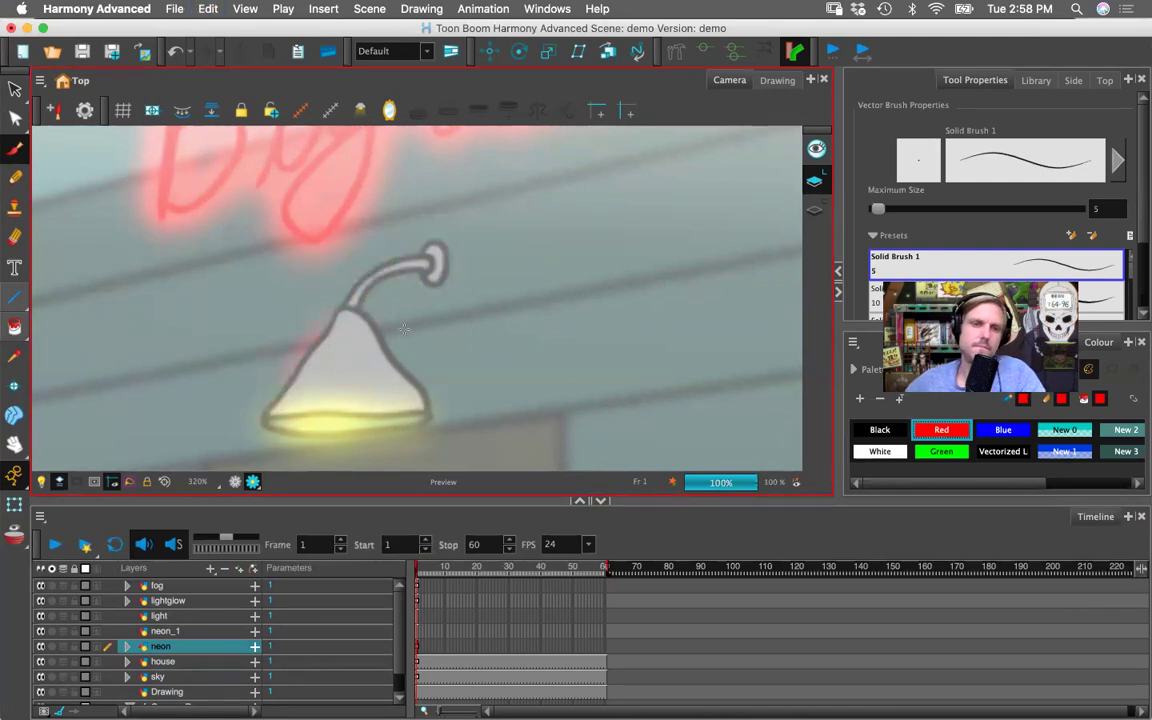
{"action": "left_click_drag", "start_coordinate": [350, 327], "coordinate": [351, 400]}
{"action": "key", "text": "super+z"}
{"action": "key", "text": "super+z"}
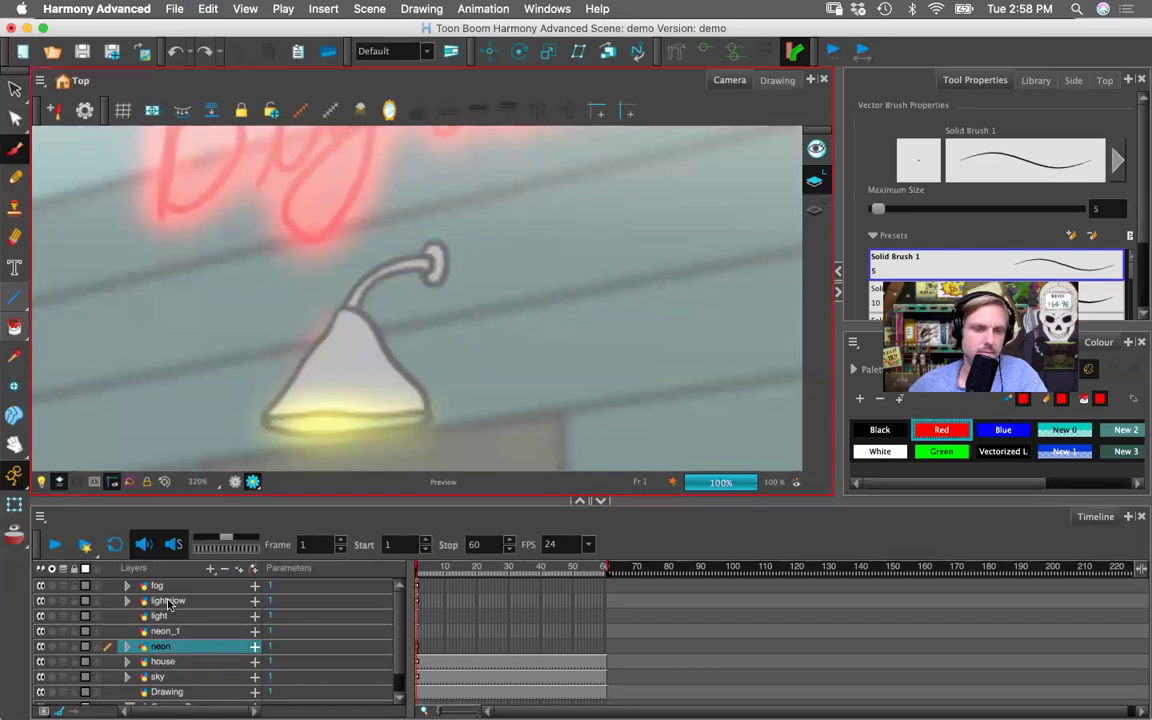
- Move the lightglow and light layers below the neon layer and paint red reflections on the lamp in the lightglow layer
{"action": "mouse_move", "coordinate": [164, 617]}
{"action": "left_mouse_down"}
{"action": "mouse_move", "coordinate": [165, 653]}
{"action": "mouse_move", "coordinate": [166, 640]}
{"action": "left_mouse_up"}
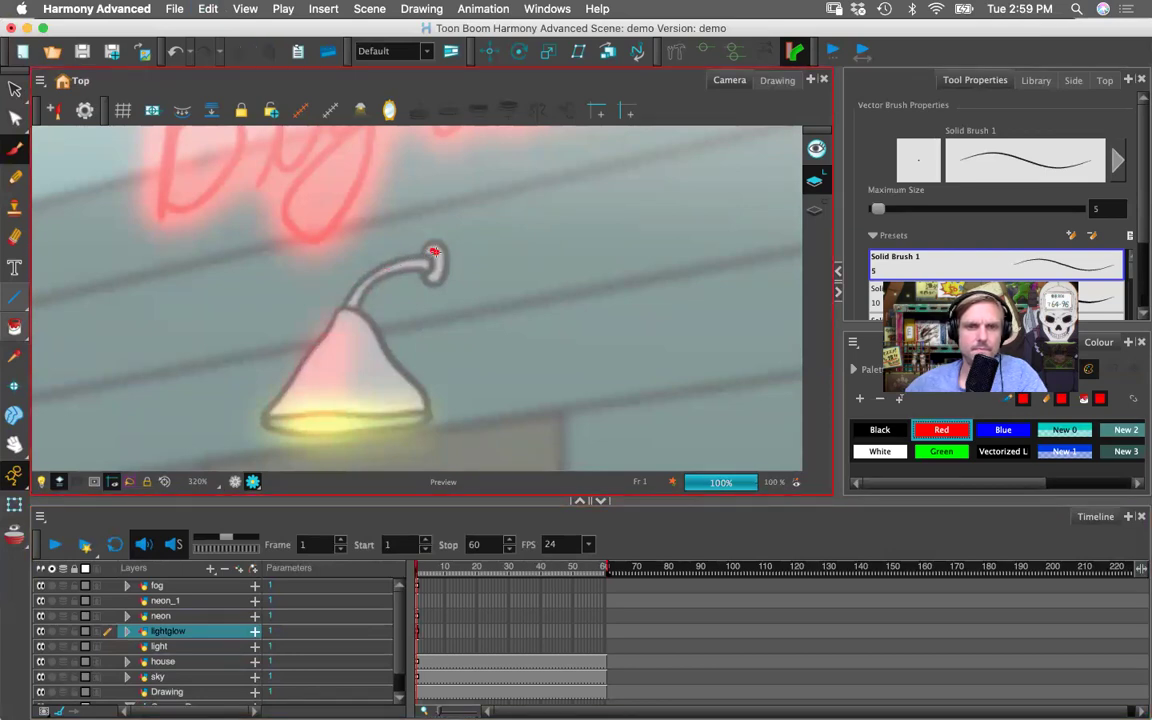
{"action": "mouse_move", "coordinate": [343, 326]}
{"action": "left_mouse_down"}
{"action": "mouse_move", "coordinate": [320, 362]}
{"action": "mouse_move", "coordinate": [300, 368]}
{"action": "left_mouse_up"}
{"action": "key", "text": "1"}
{"action": "key", "text": "1"}
{"action": "key", "text": "1"}
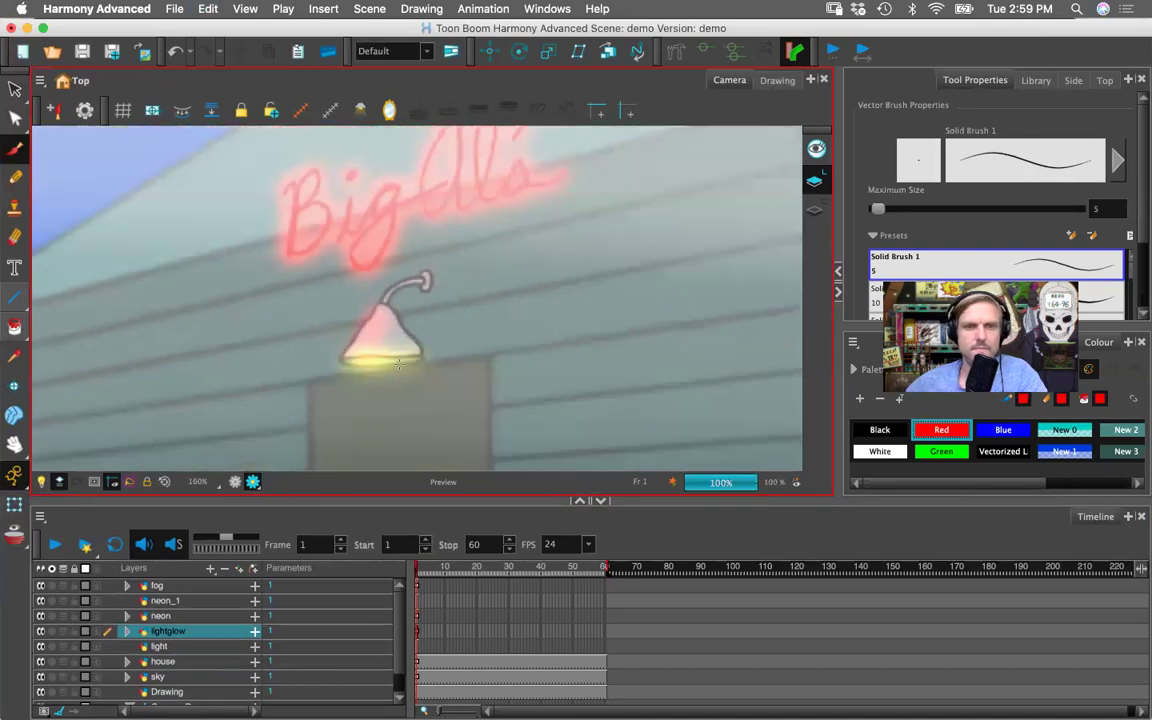
- Examine the red reflection on the lamp at several magnifications against the neon sign and house wall
{"action": "scroll", "coordinate": [385, 316], "scroll_direction": "up", "scroll_amount": 3}
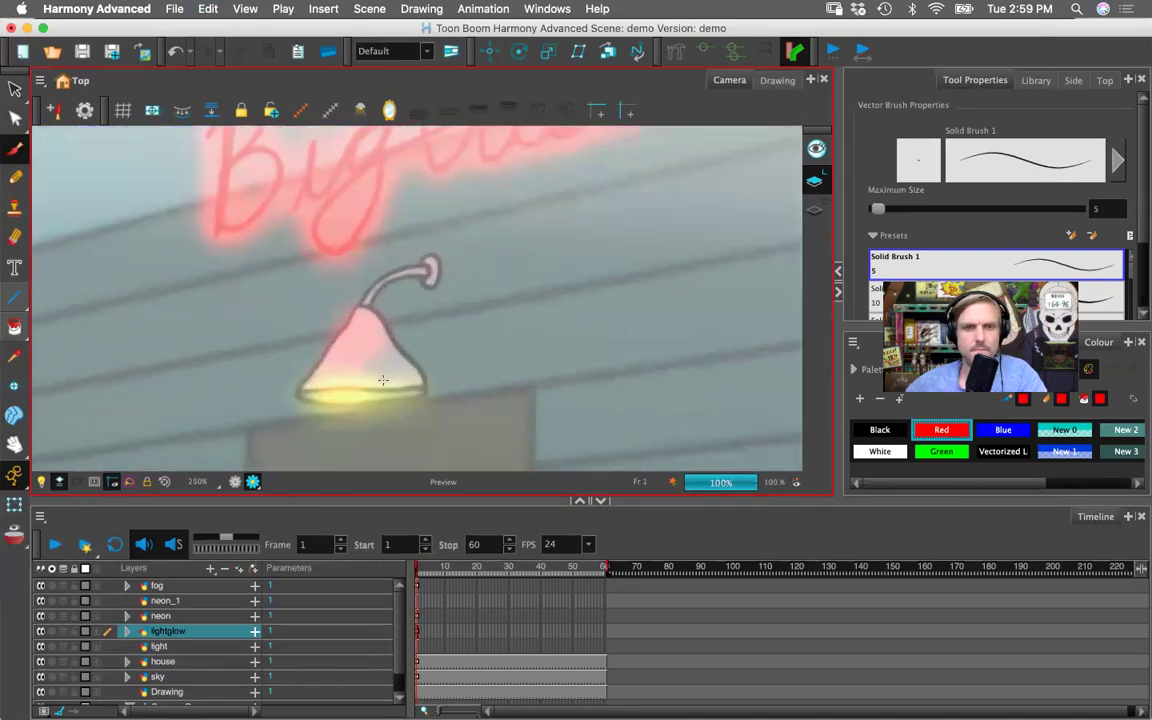
{"action": "scroll", "coordinate": [383, 380], "scroll_direction": "down", "scroll_amount": 4}
{"action": "scroll", "coordinate": [338, 362], "scroll_direction": "up", "scroll_amount": 4}
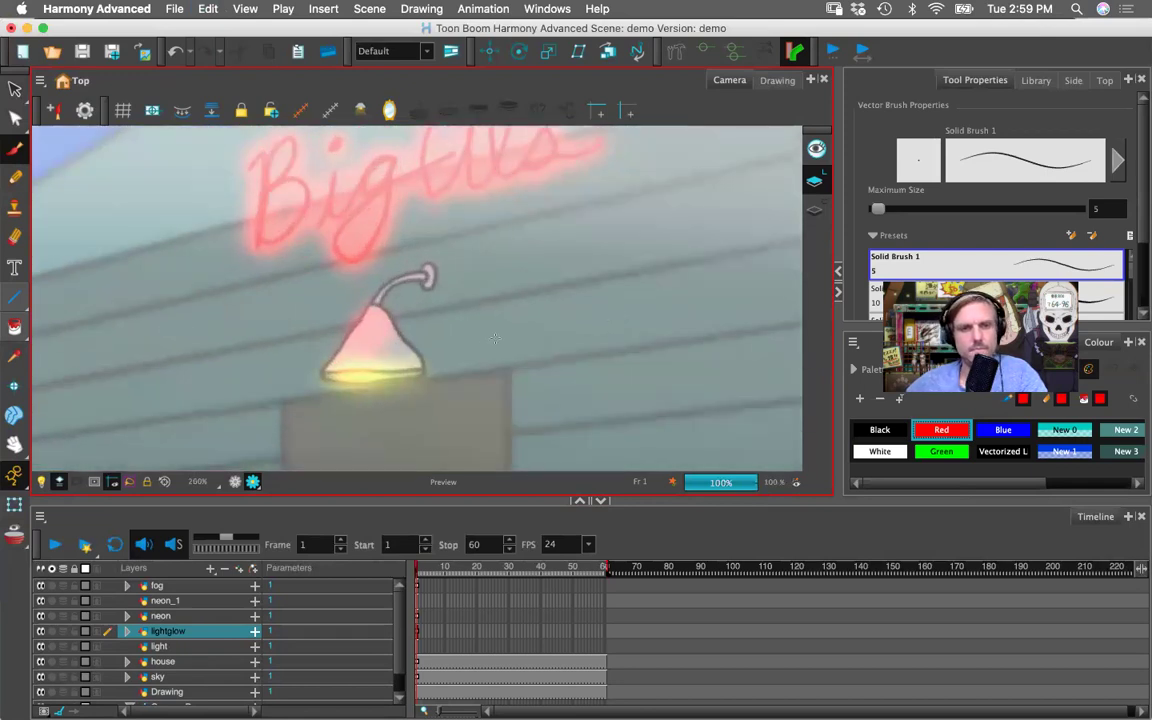
{"action": "scroll", "coordinate": [495, 338], "scroll_direction": "down", "scroll_amount": 1}
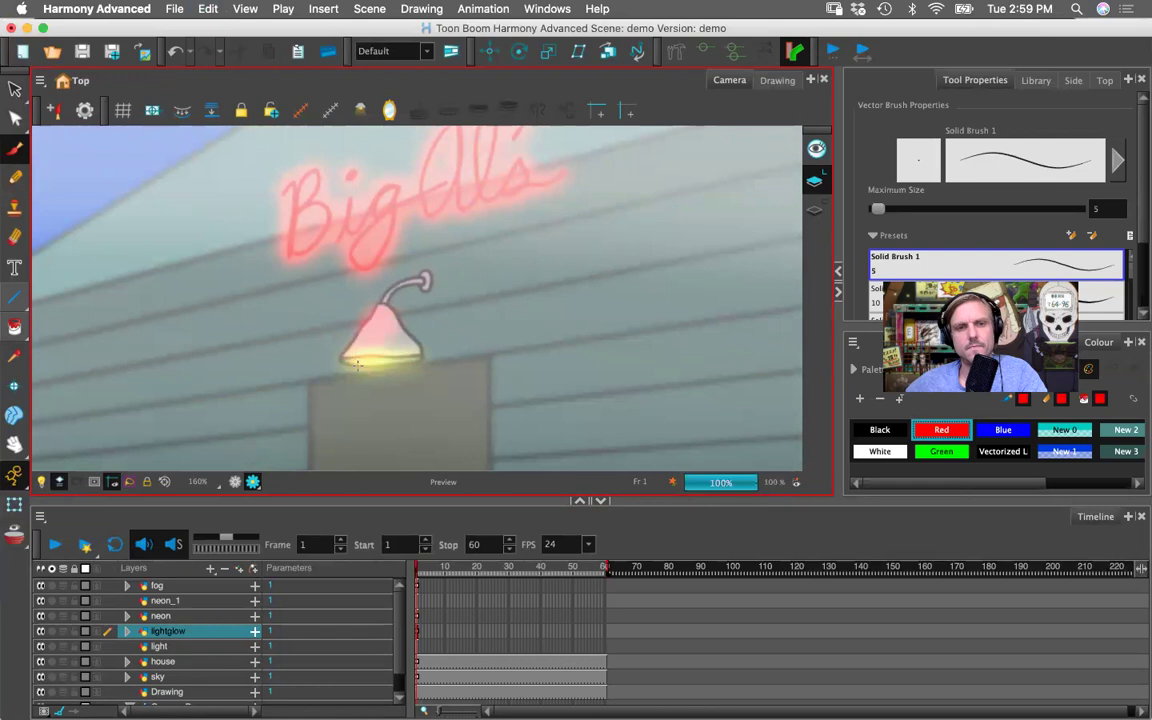
{"action": "scroll", "coordinate": [358, 380], "scroll_direction": "down", "scroll_amount": 2}
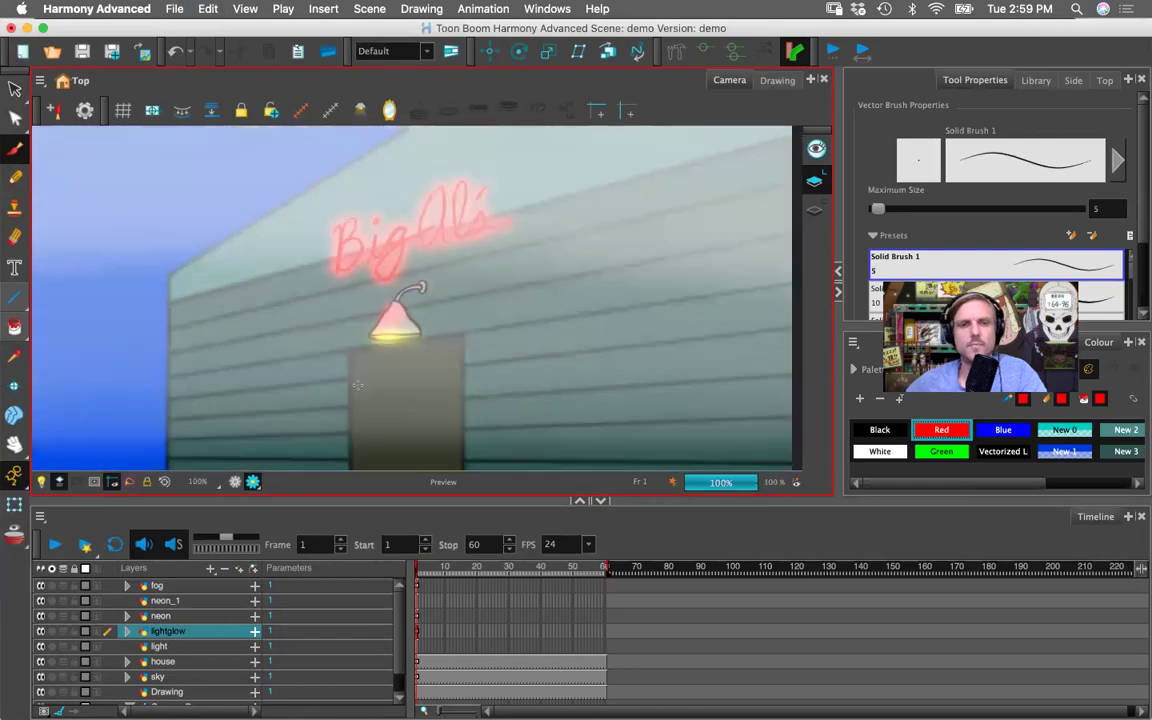
{"action": "scroll", "coordinate": [358, 385], "scroll_direction": "up", "scroll_amount": 4}
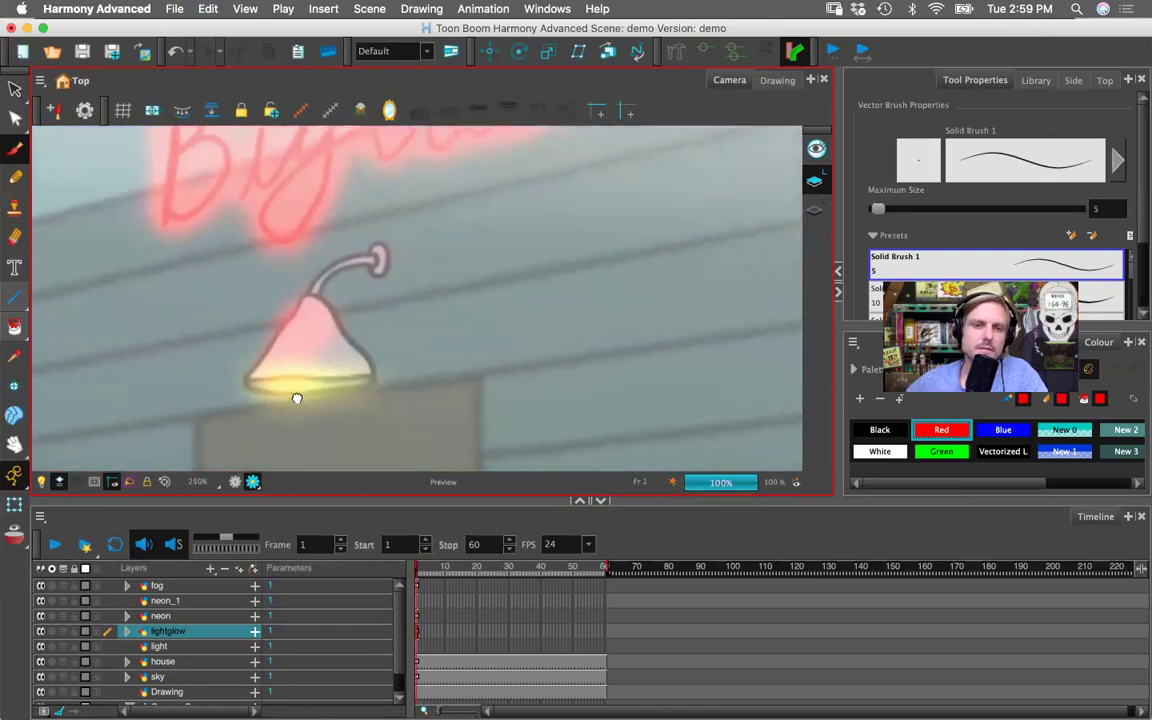
{"action": "left_click_drag", "start_coordinate": [296, 398], "coordinate": [273, 432]}
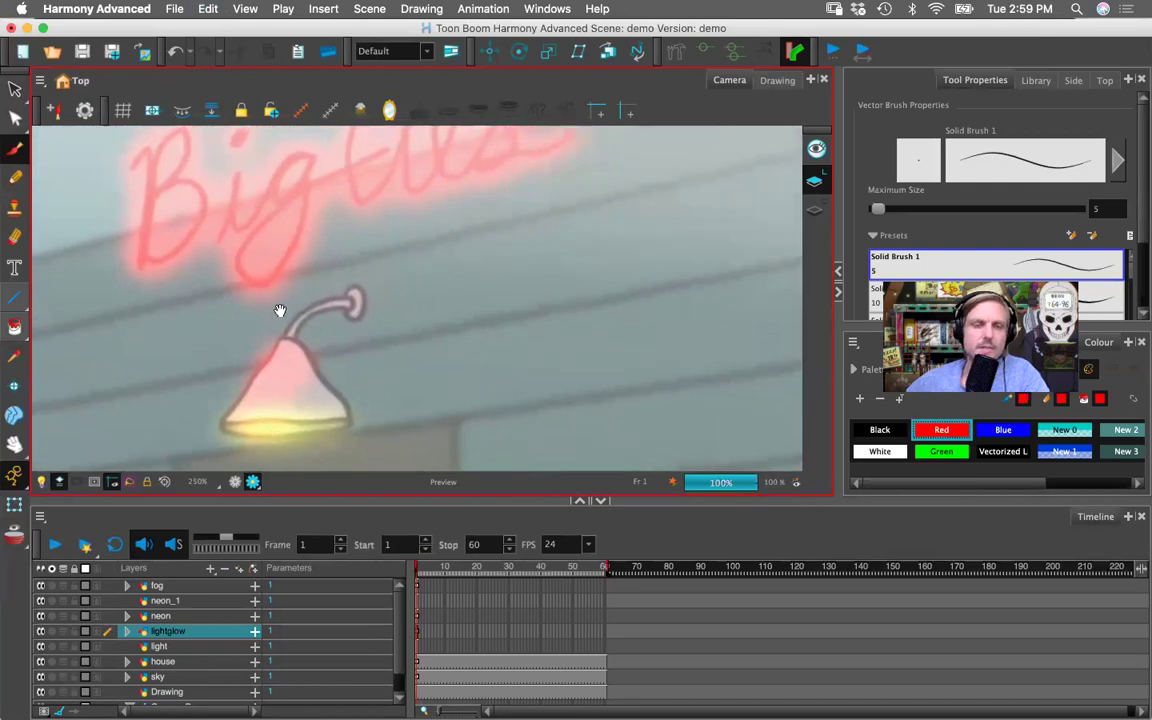
- Try brushing a black shadow beside the lamp on the neon layer and undo it
{"action": "left_click", "coordinate": [884, 432]}
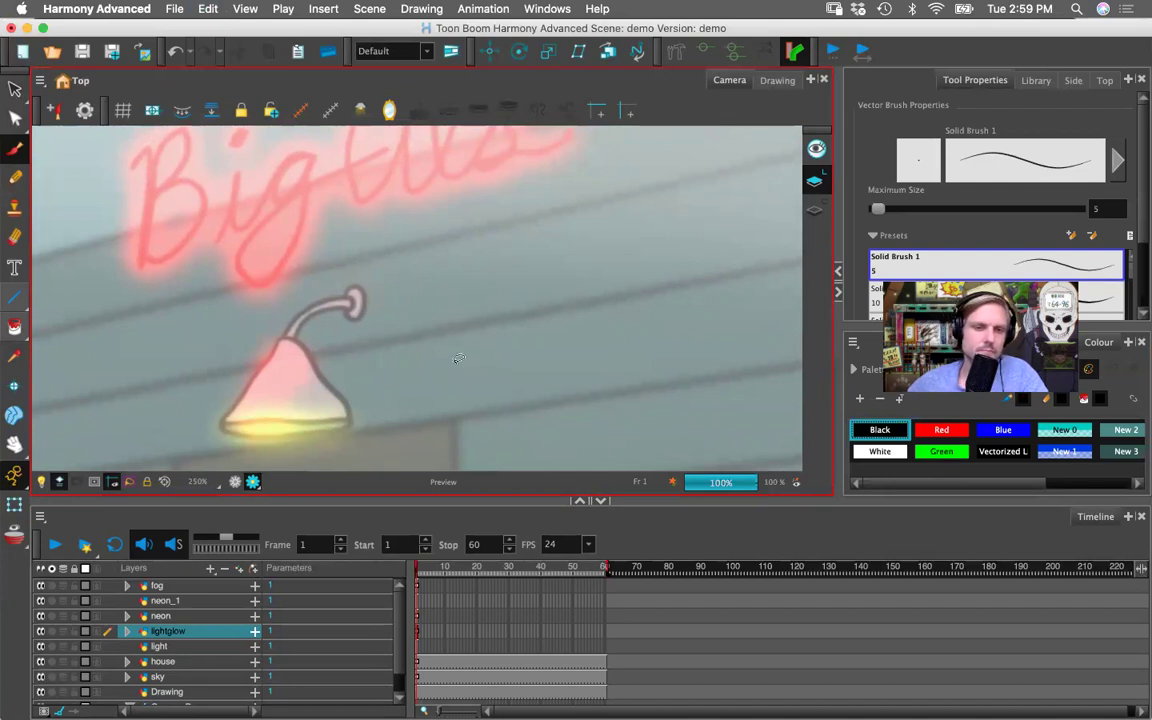
{"action": "left_click", "coordinate": [175, 619]}
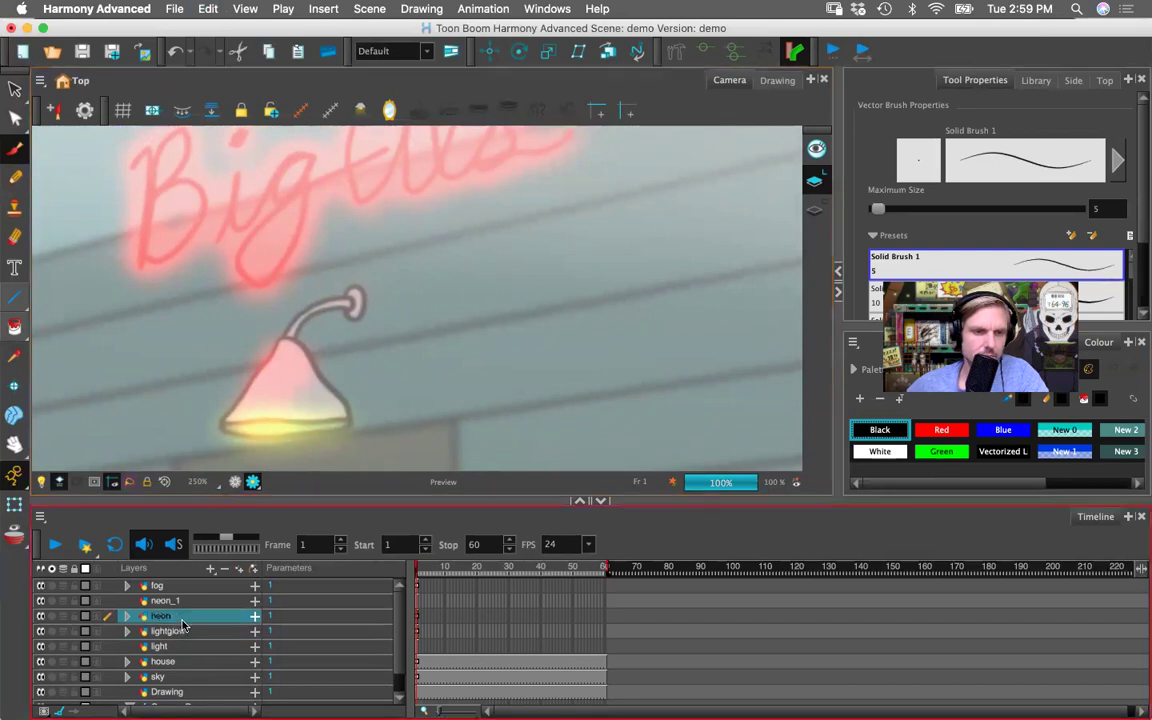
{"action": "left_click", "coordinate": [351, 354]}
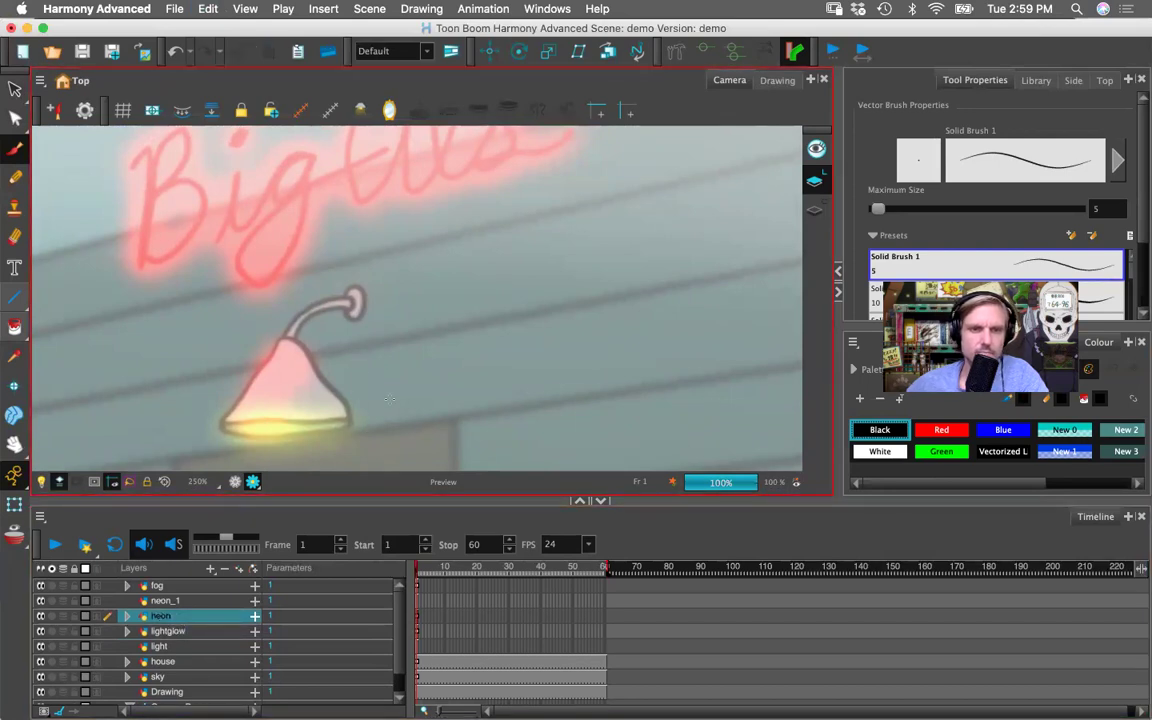
{"action": "mouse_move", "coordinate": [363, 342]}
{"action": "left_mouse_down"}
{"action": "mouse_move", "coordinate": [328, 378]}
{"action": "mouse_move", "coordinate": [352, 362]}
{"action": "left_mouse_up"}
{"action": "key", "text": "super+z"}
{"action": "key", "text": "1"}
{"action": "key", "text": "1"}
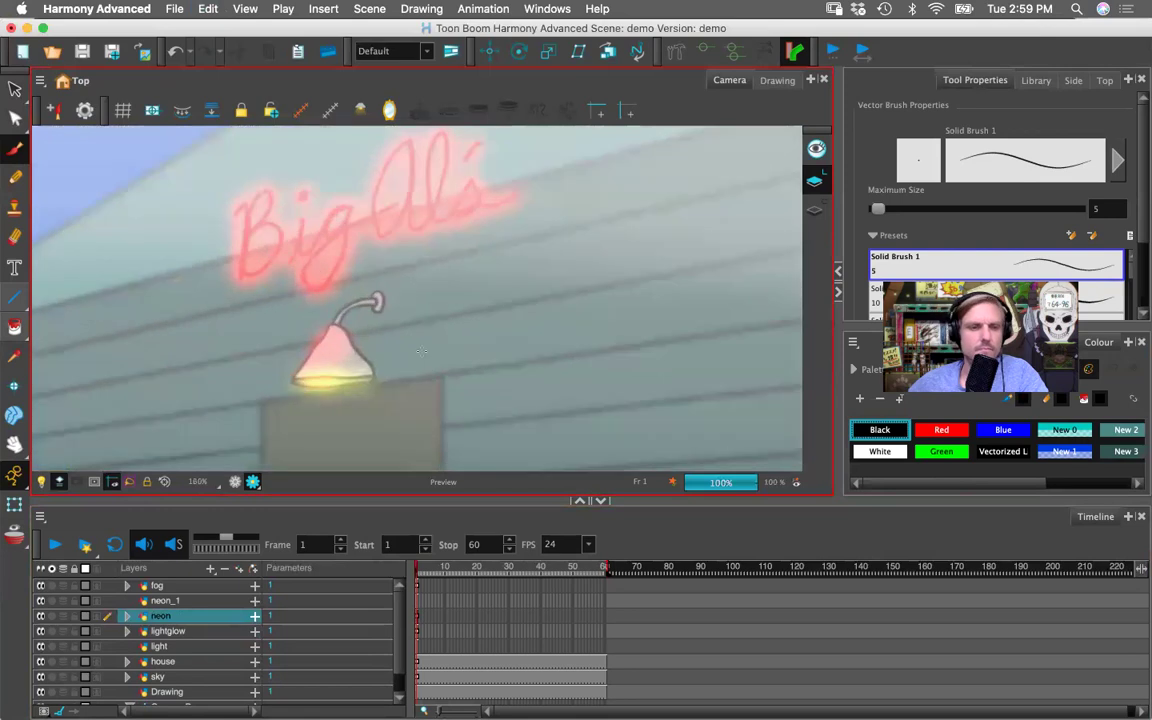
{"action": "scroll", "coordinate": [421, 350], "scroll_direction": "up", "scroll_amount": 3}
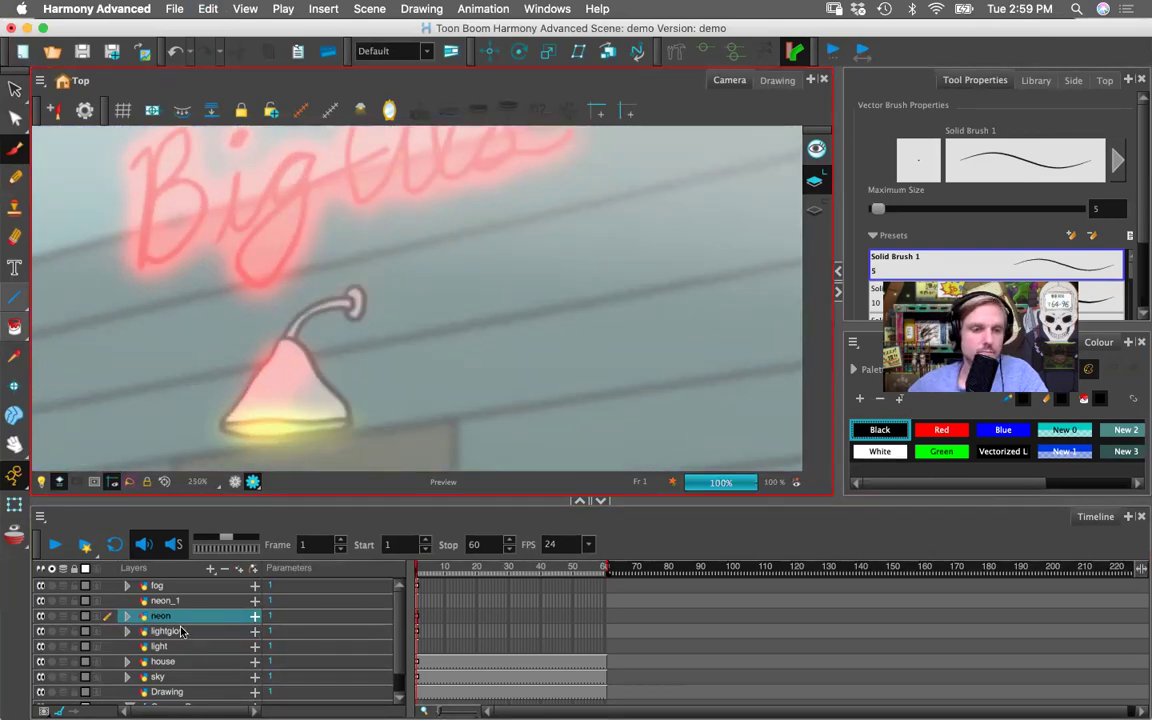
- Try a black shadow stroke next to the lampshade on the light layer and undo it
{"action": "left_click", "coordinate": [181, 631]}
{"action": "left_click", "coordinate": [178, 648]}
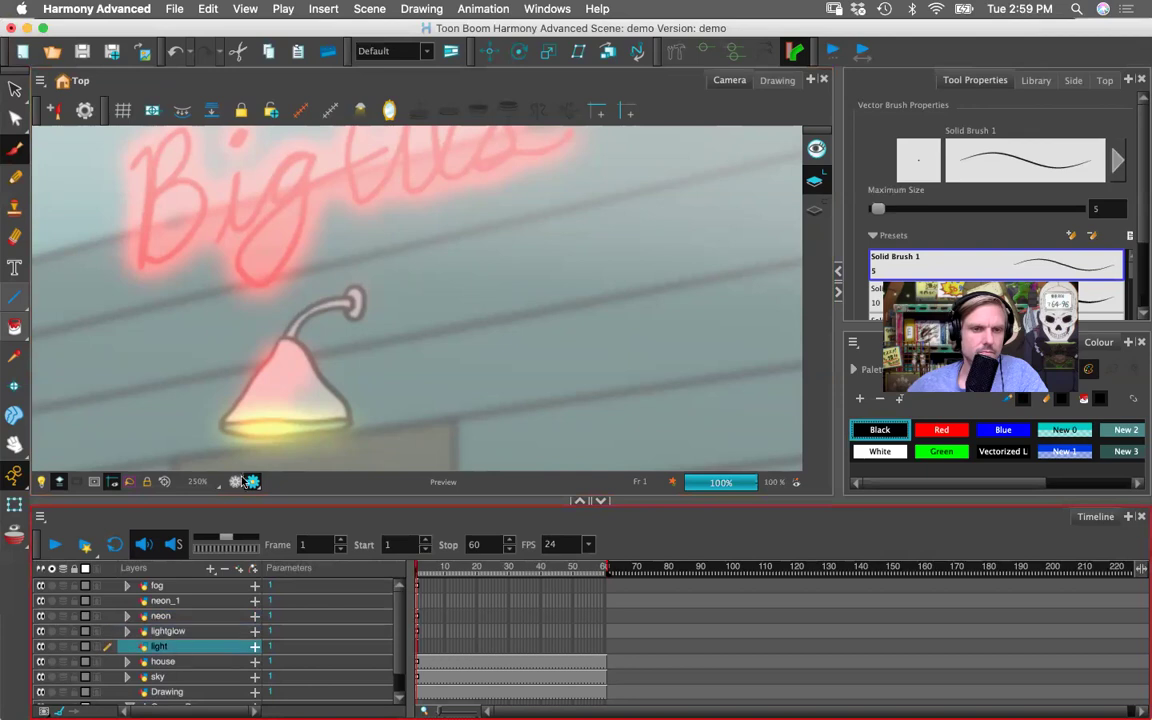
{"action": "left_click_drag", "start_coordinate": [326, 345], "coordinate": [331, 377]}
{"action": "key", "text": "super+z"}
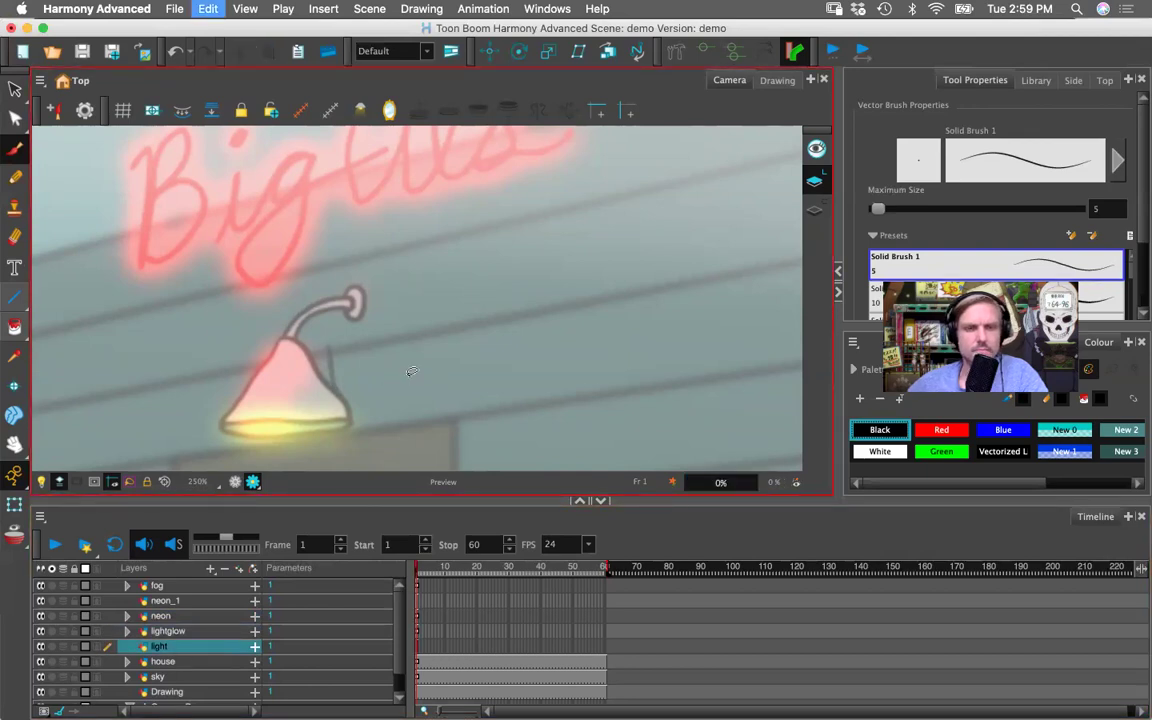
{"action": "left_click_drag", "start_coordinate": [341, 428], "coordinate": [300, 416]}
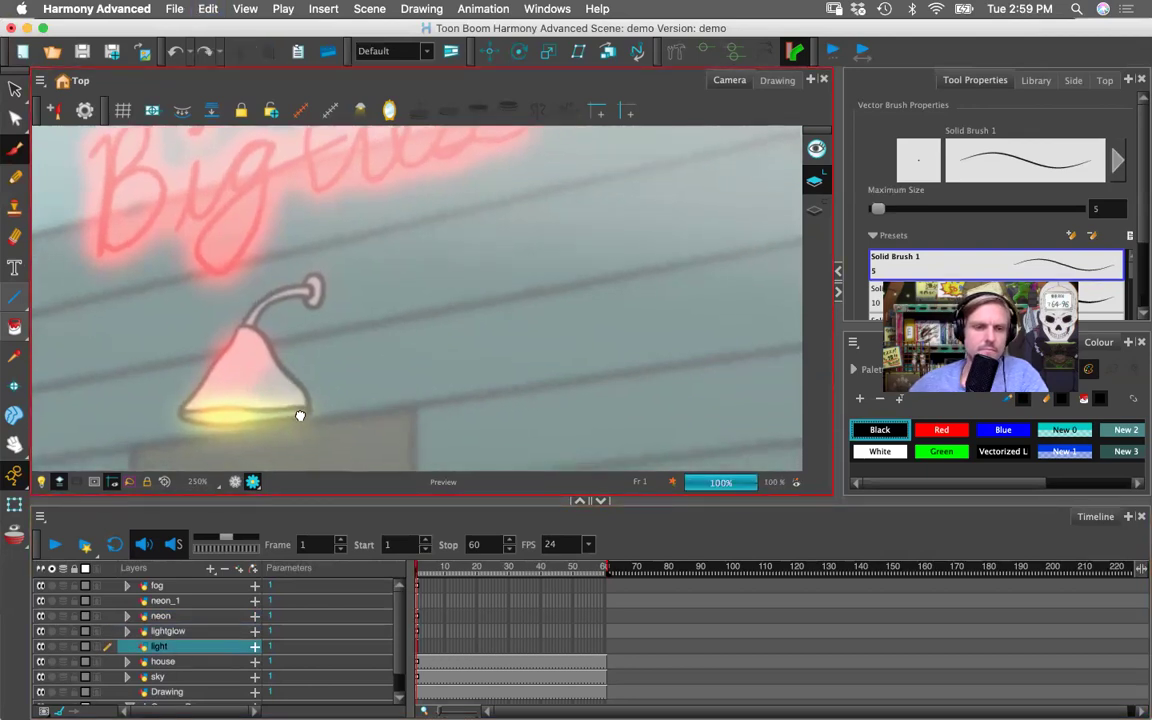
- Add a vector drawing layer named "shadows" directly above the house layer
{"action": "left_click", "coordinate": [178, 663]}
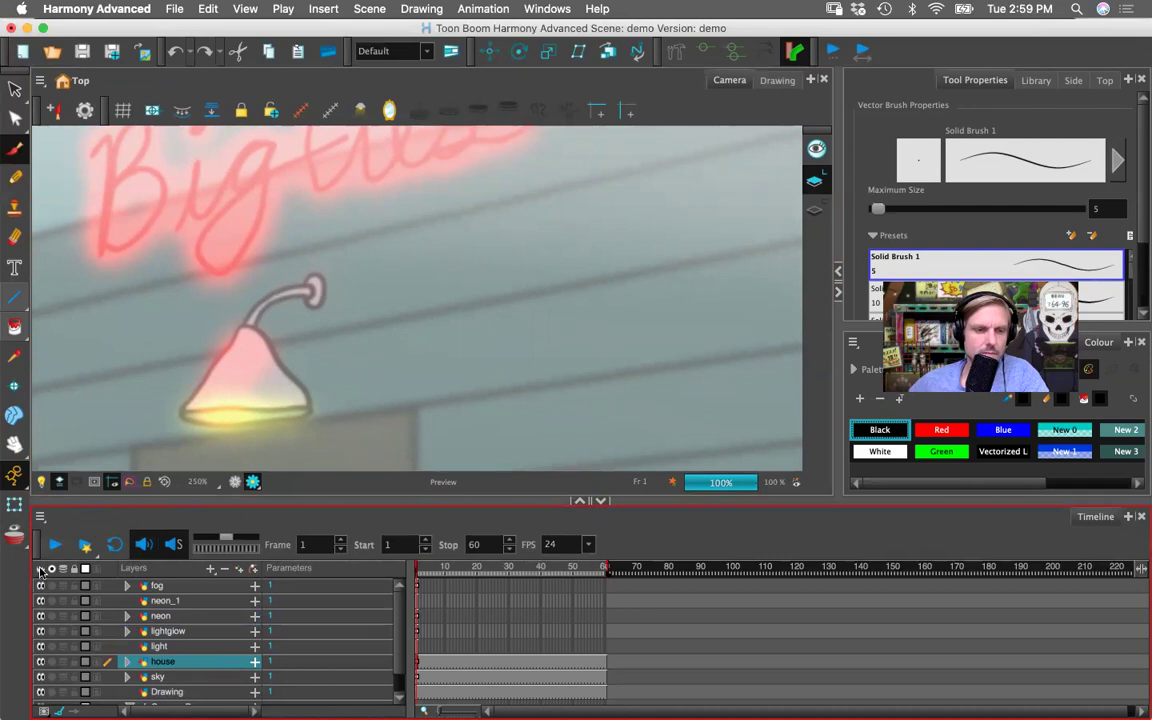
{"action": "left_click", "coordinate": [210, 568]}
{"action": "left_click", "coordinate": [237, 620]}
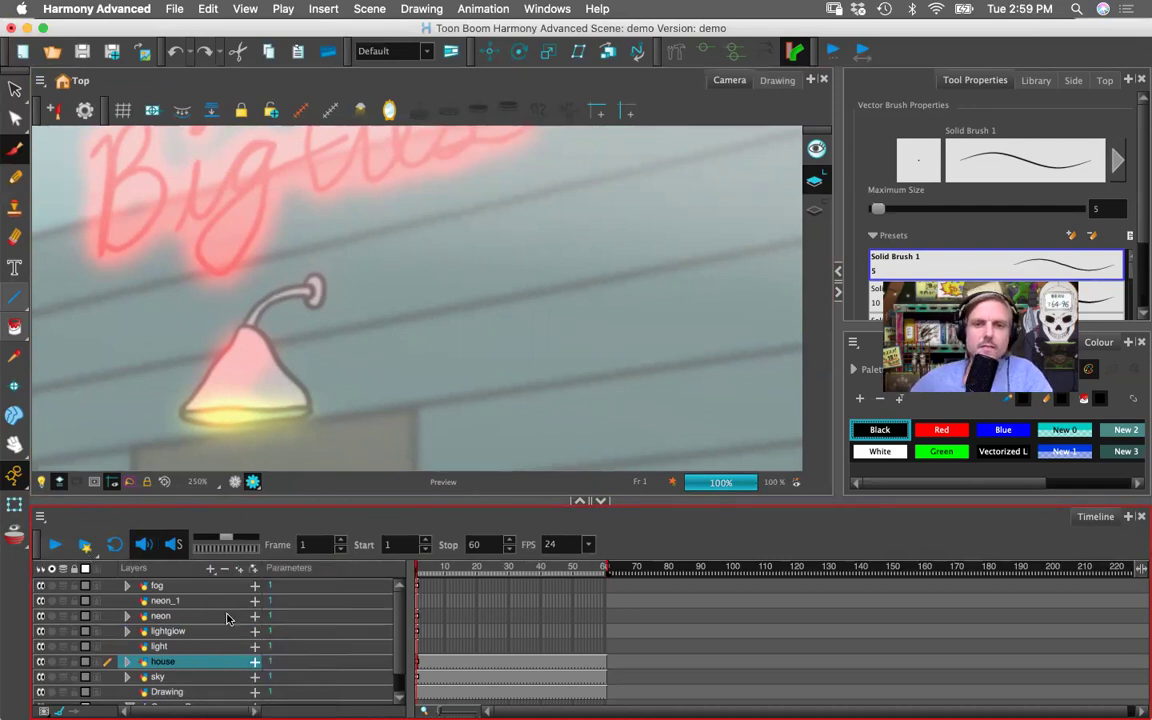
{"action": "type", "text": "shadow"}
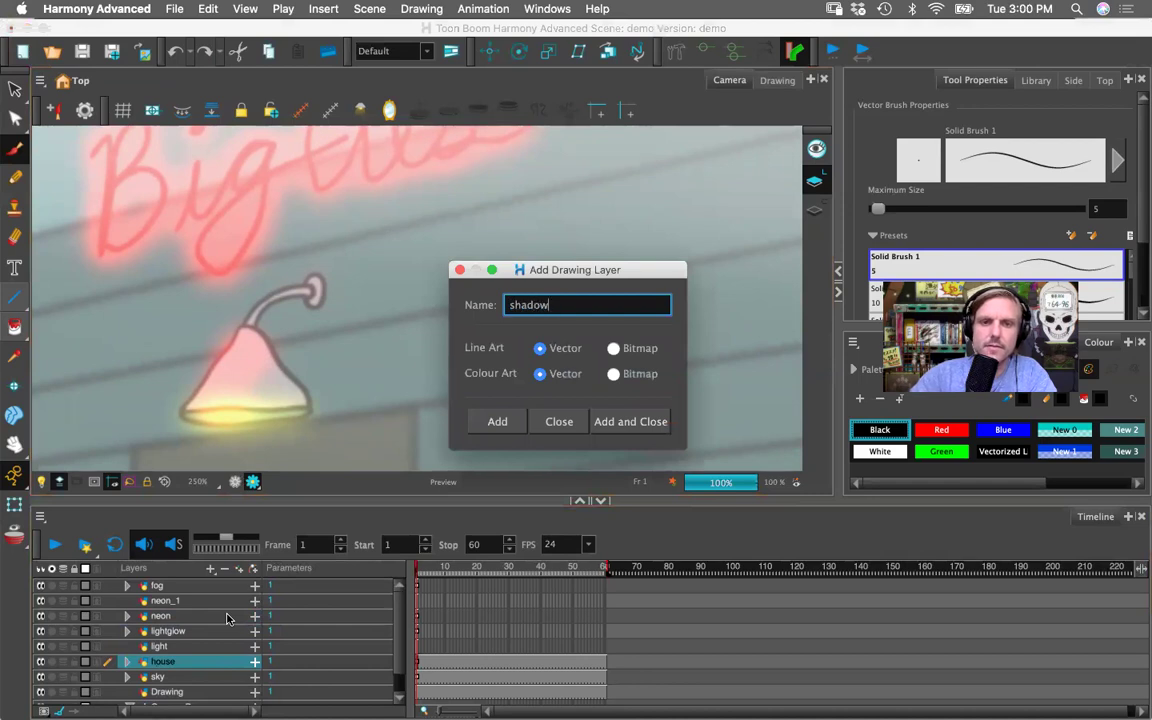
{"action": "type", "text": "s"}
{"action": "left_click", "coordinate": [625, 421]}
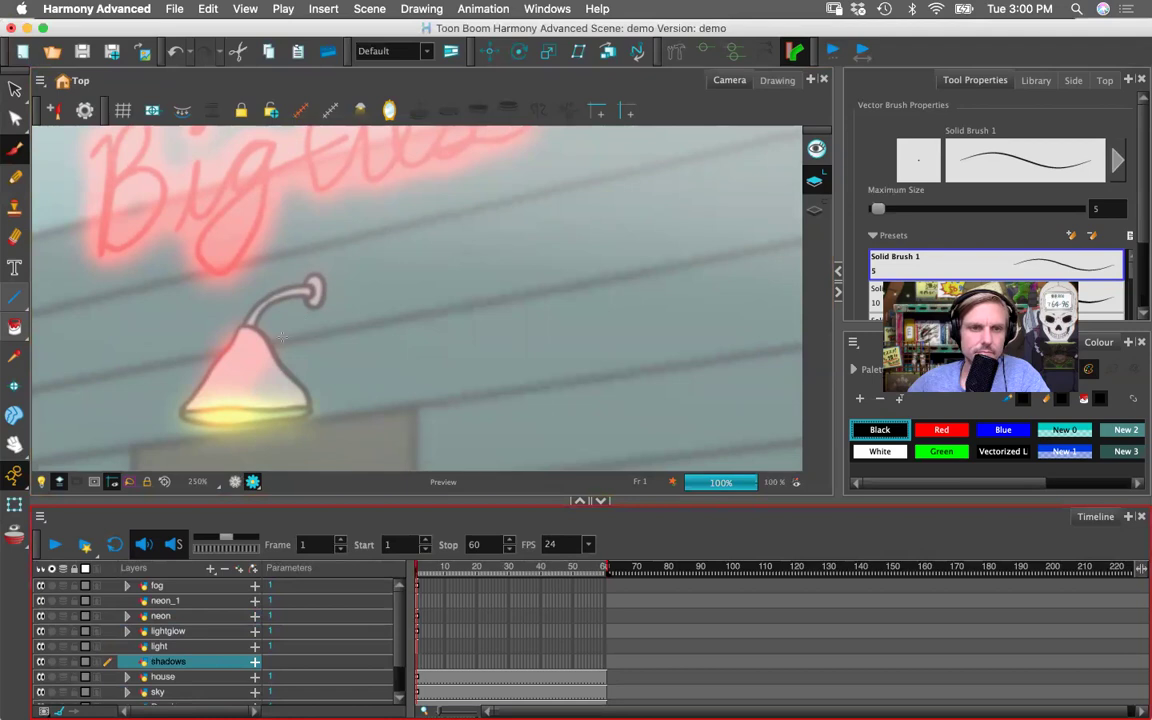
- Set the brush's maximum size to 47.2 and paint a tall black shadow behind the lamp on the shadows layer
{"action": "left_click_drag", "start_coordinate": [320, 310], "coordinate": [317, 315]}
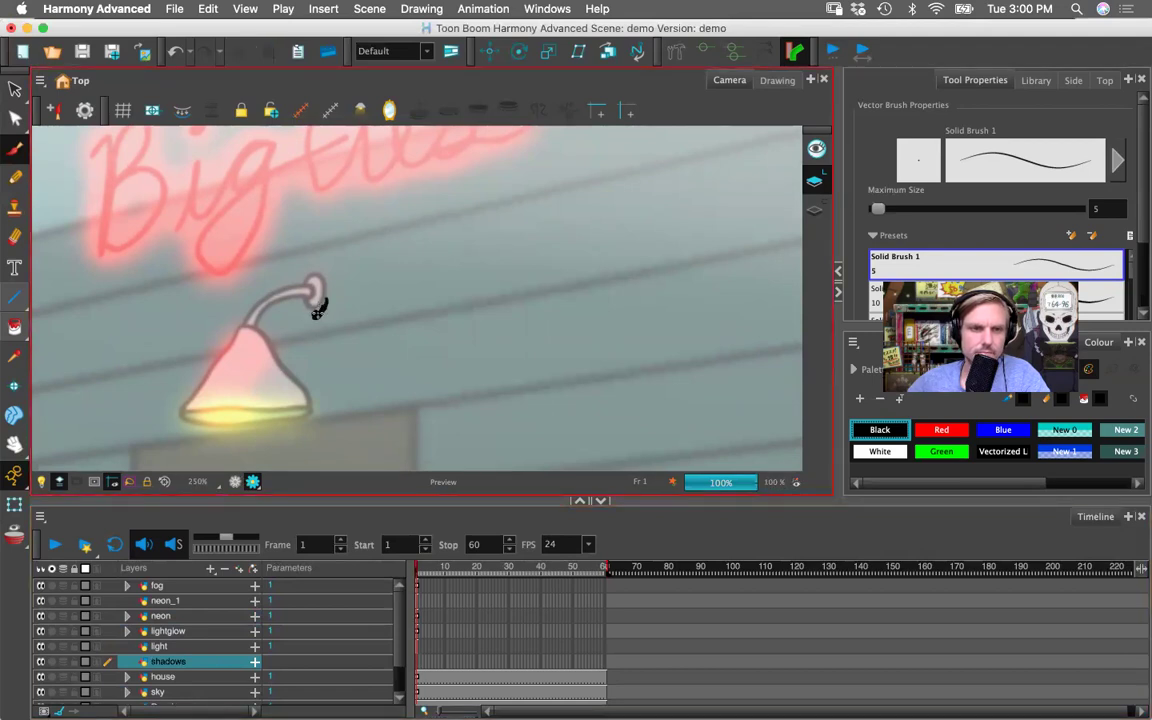
{"action": "mouse_move", "coordinate": [318, 312]}
{"action": "left_mouse_down"}
{"action": "mouse_move", "coordinate": [325, 382]}
{"action": "mouse_move", "coordinate": [316, 314]}
{"action": "left_mouse_up"}
{"action": "key", "text": "super+z"}
{"action": "left_click", "coordinate": [877, 208]}
{"action": "left_click_drag", "start_coordinate": [877, 208], "coordinate": [899, 208]}
{"action": "left_click", "coordinate": [315, 317]}
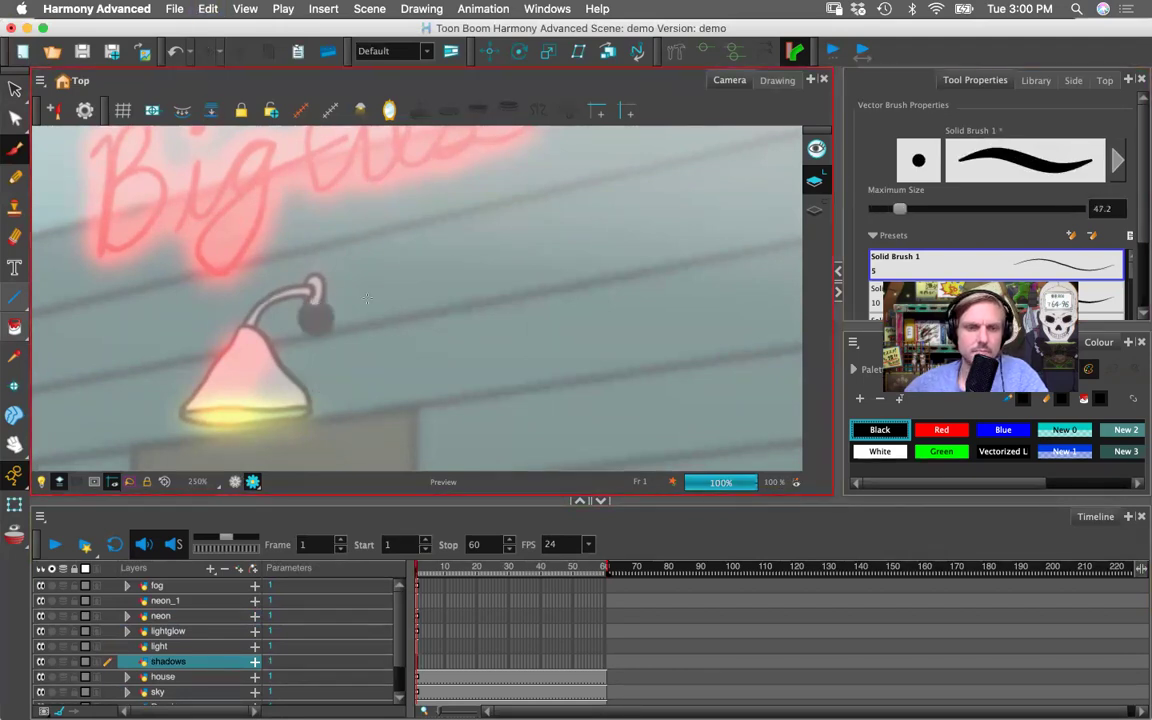
{"action": "key", "text": "super+z"}
{"action": "mouse_move", "coordinate": [322, 311]}
{"action": "left_mouse_down"}
{"action": "mouse_move", "coordinate": [322, 383]}
{"action": "mouse_move", "coordinate": [338, 322]}
{"action": "left_mouse_up"}
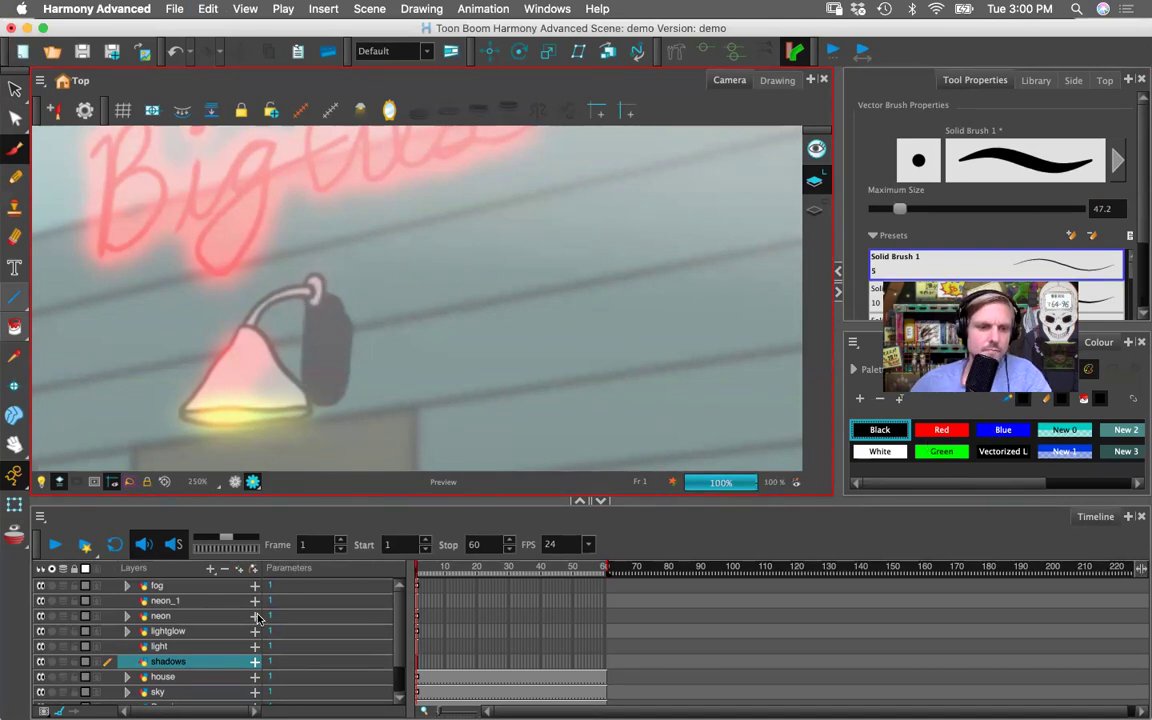
- Add a Blur effect to the shadows layer and set its radius to 4
{"action": "left_click", "coordinate": [323, 8]}
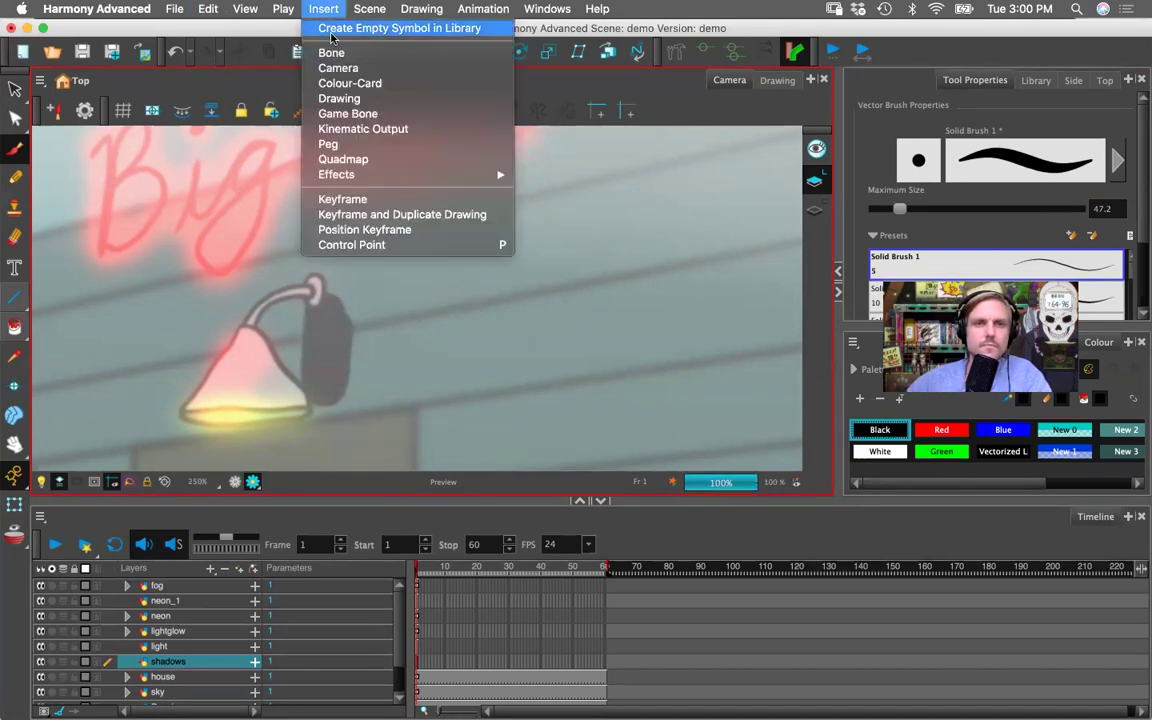
{"action": "mouse_move", "coordinate": [330, 174]}
{"action": "left_click", "coordinate": [556, 193]}
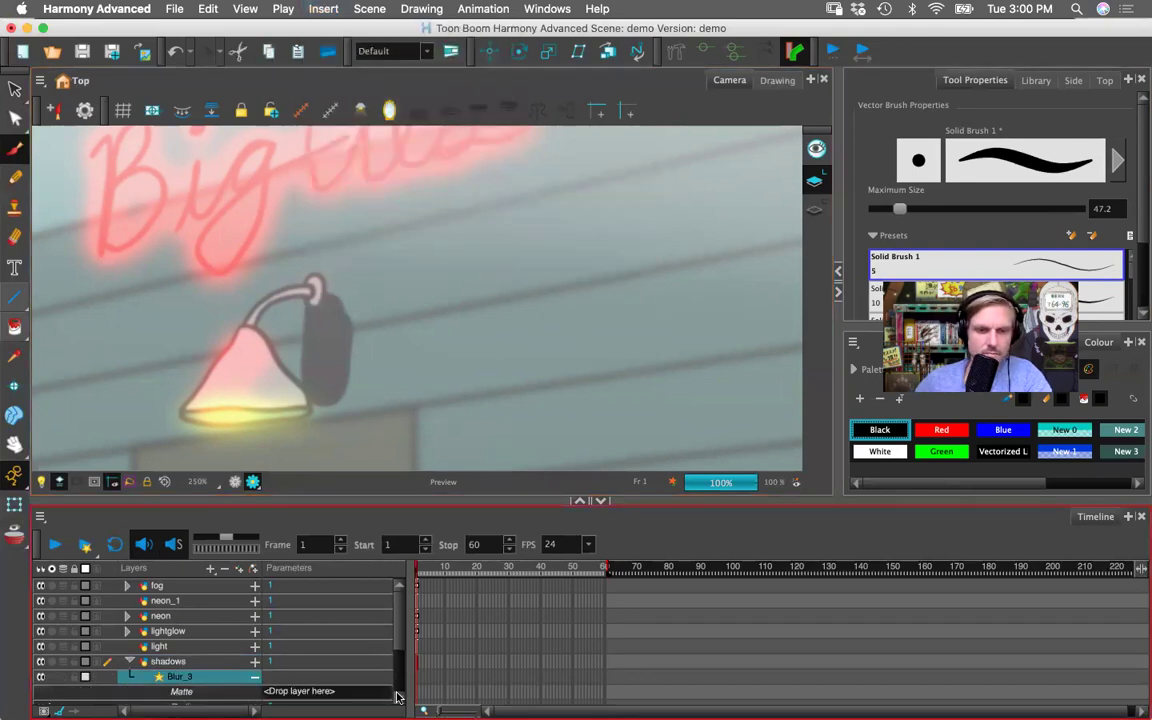
{"action": "scroll", "coordinate": [398, 662], "scroll_direction": "down", "scroll_amount": 3}
{"action": "left_click", "coordinate": [272, 664]}
{"action": "type", "text": "4"}
{"action": "key", "text": "Return"}
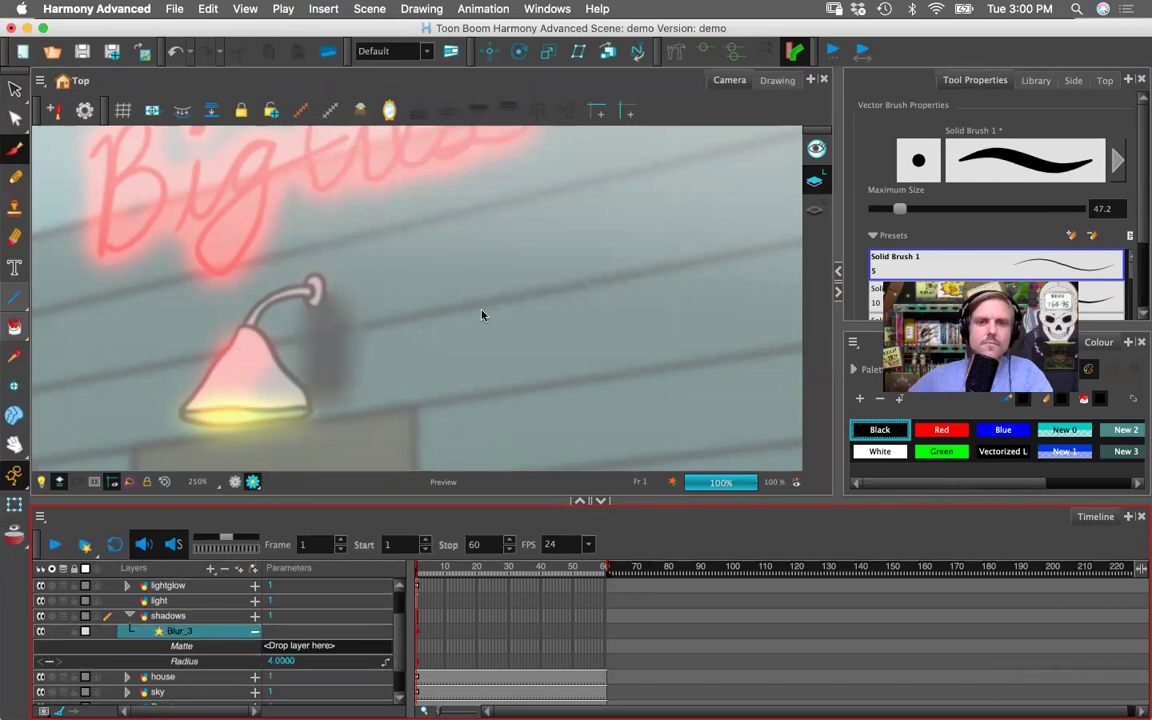
{"action": "scroll", "coordinate": [503, 348], "scroll_direction": "down", "scroll_amount": 4}
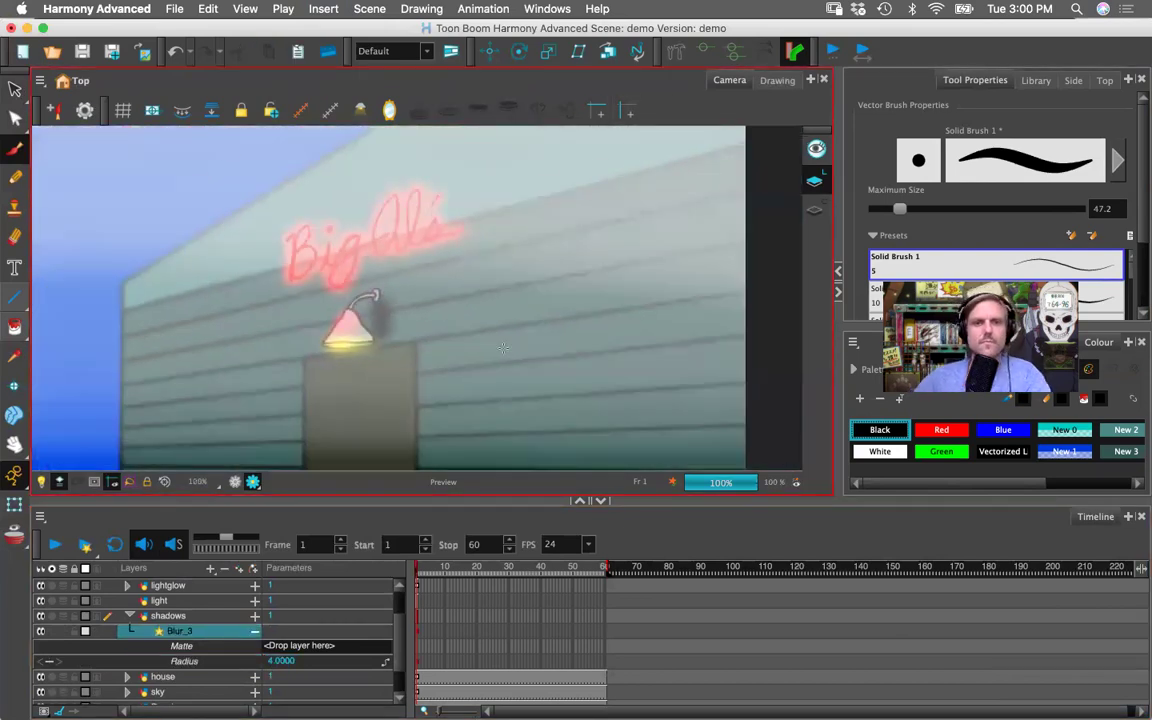
- Thin the blurred shadow beside the lamp arm with the Eraser at maximum size 30
{"action": "scroll", "coordinate": [503, 348], "scroll_direction": "down", "scroll_amount": 2}
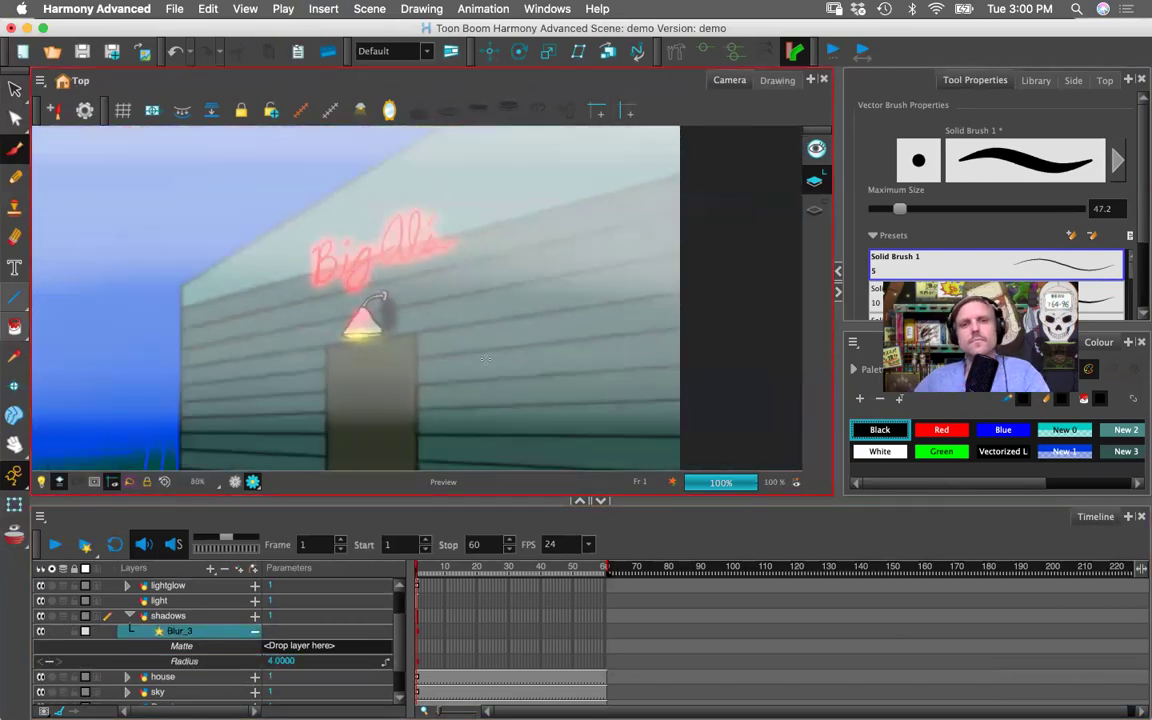
{"action": "scroll", "coordinate": [482, 360], "scroll_direction": "up", "scroll_amount": 3}
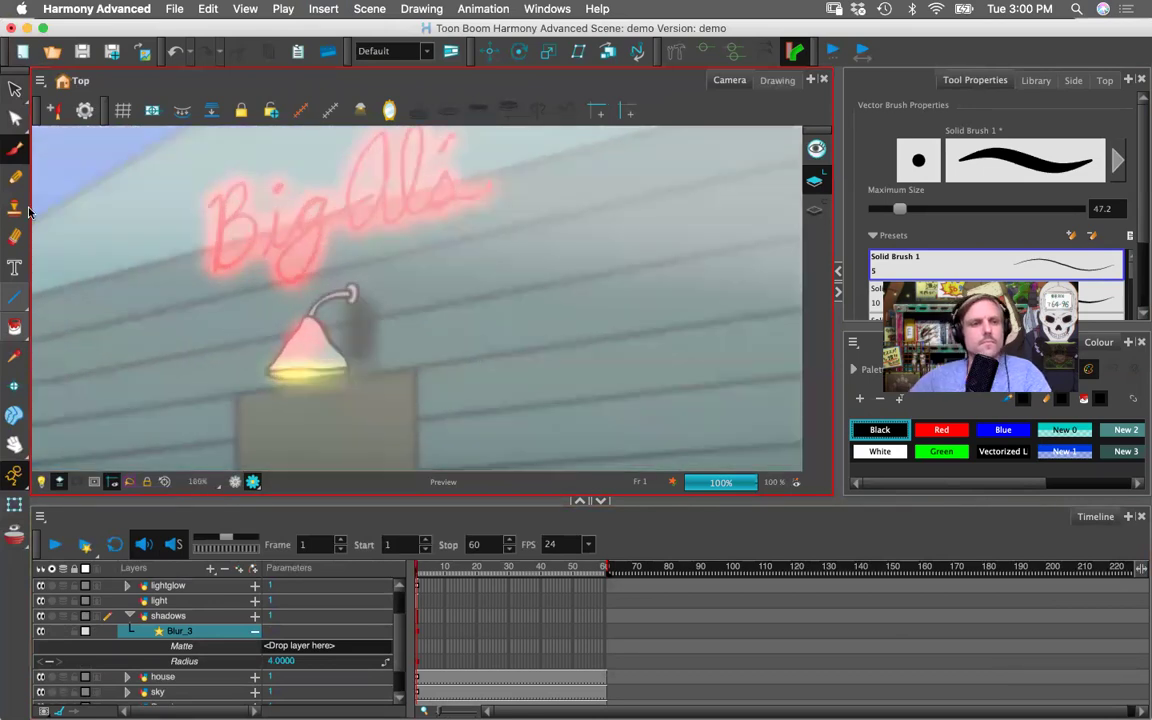
{"action": "key", "text": "alt+e"}
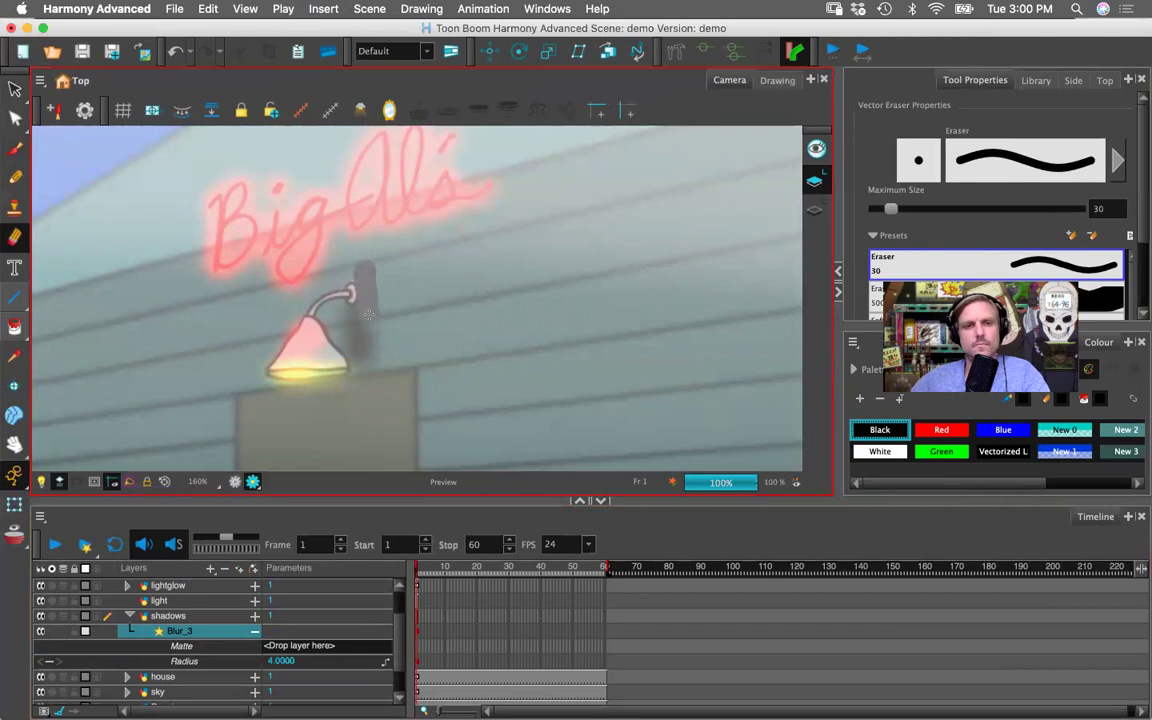
{"action": "scroll", "coordinate": [458, 404], "scroll_direction": "down", "scroll_amount": 3}
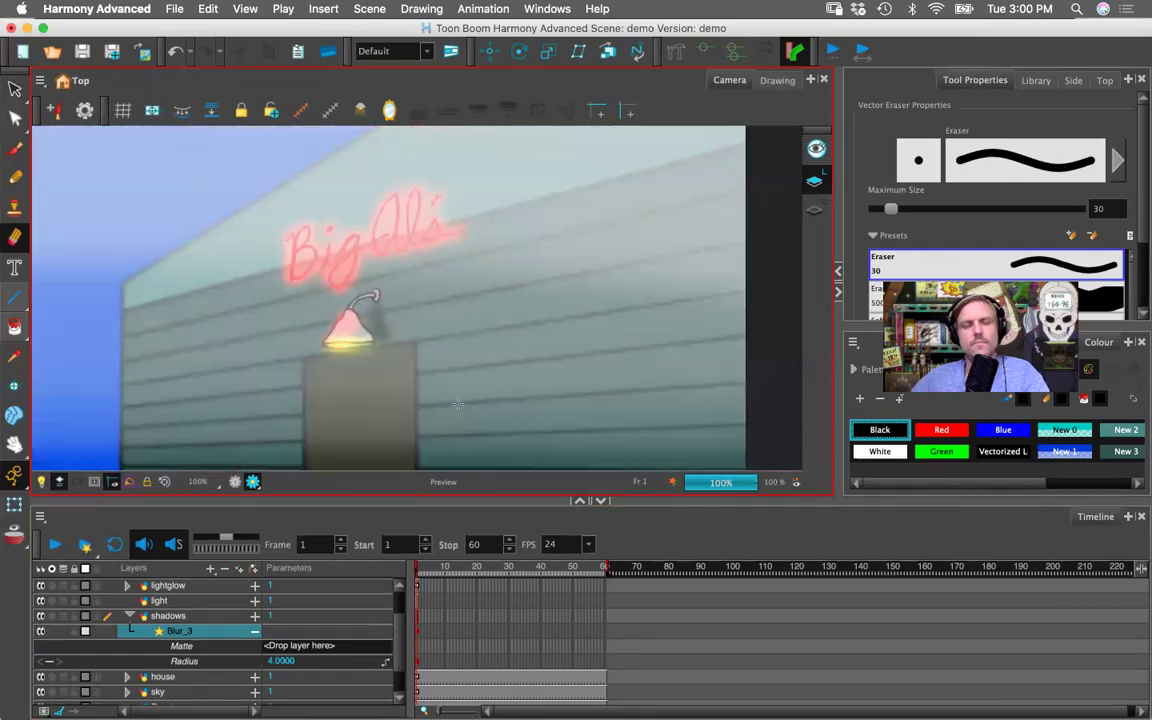
{"action": "scroll", "coordinate": [458, 404], "scroll_direction": "up", "scroll_amount": 3}
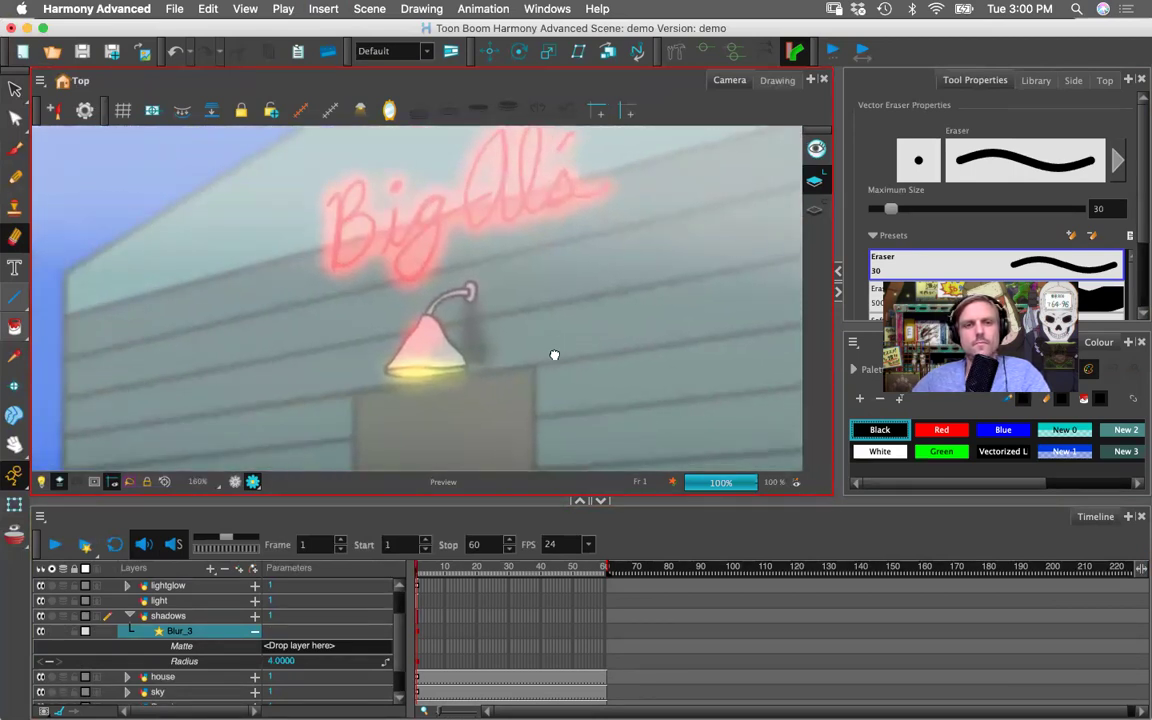
{"action": "scroll", "coordinate": [554, 355], "scroll_direction": "down", "scroll_amount": 5}
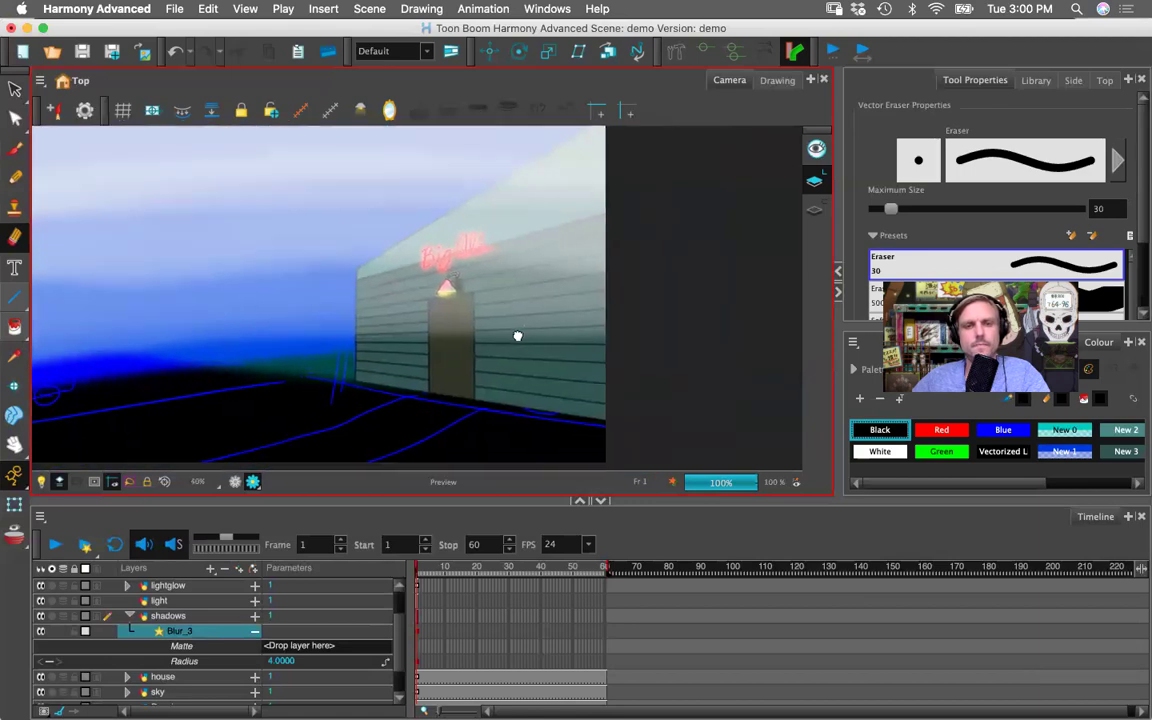
{"action": "left_click_drag", "start_coordinate": [518, 336], "coordinate": [603, 334]}
{"action": "key", "text": "2"}
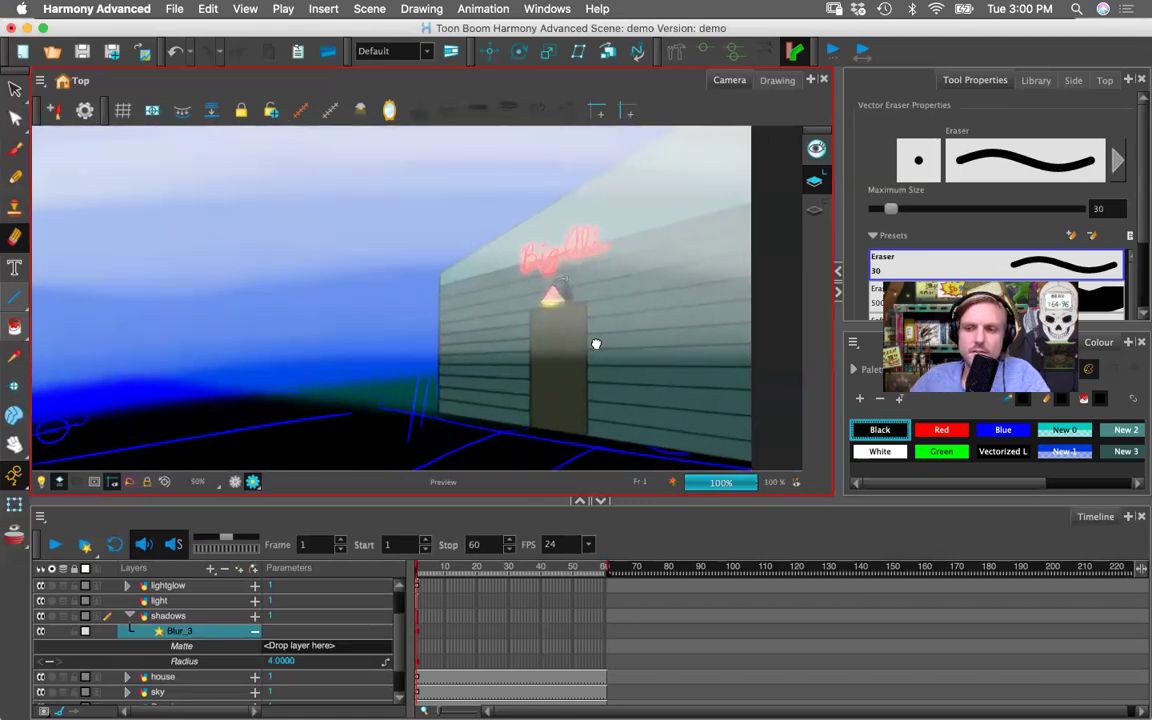
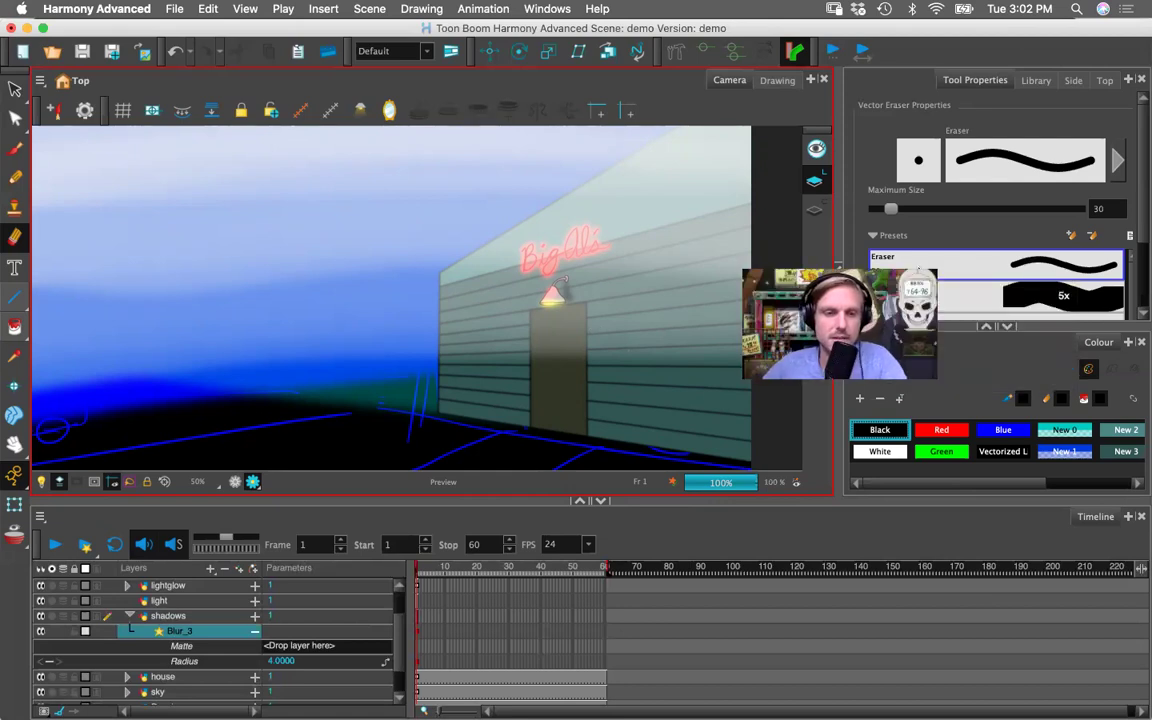
- Collapse the shadows layer and add the 5_DarkElf.tpl character from the Harmony Advanced Library to the scene
{"action": "left_click", "coordinate": [128, 616]}
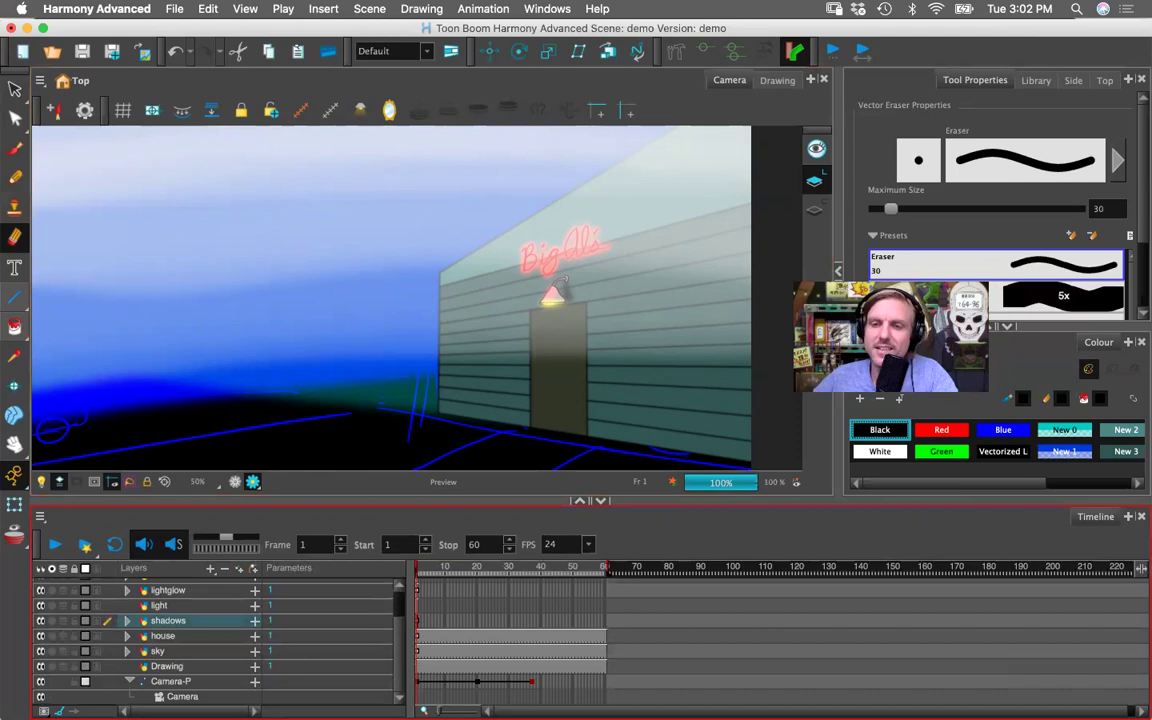
{"action": "left_click", "coordinate": [1035, 80]}
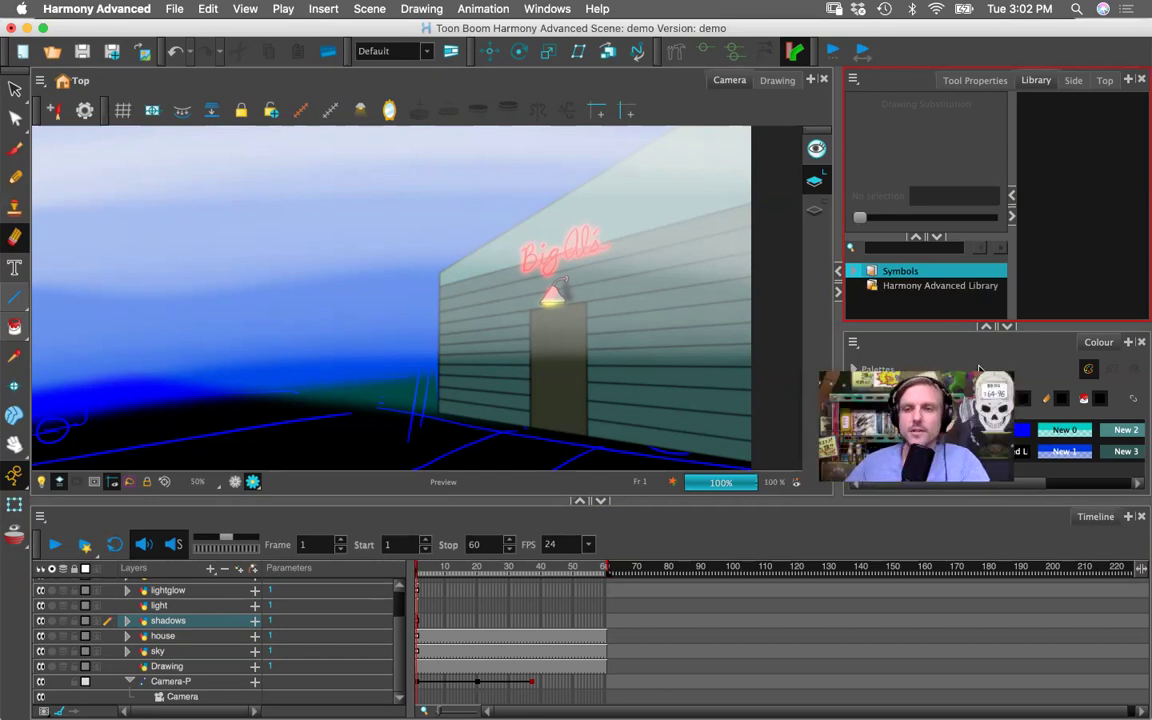
{"action": "left_click", "coordinate": [902, 288]}
{"action": "left_click_drag", "start_coordinate": [837, 311], "coordinate": [686, 305]}
{"action": "left_click_drag", "start_coordinate": [910, 325], "coordinate": [833, 304]}
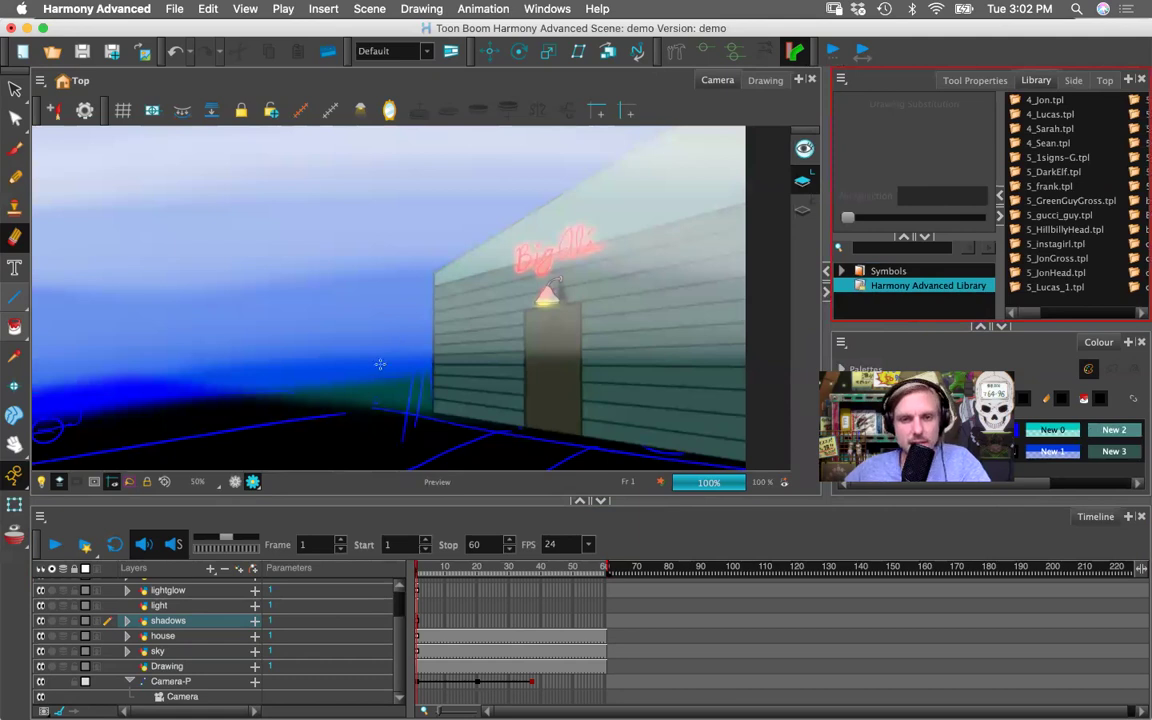
{"action": "left_click_drag", "start_coordinate": [1053, 172], "coordinate": [548, 262]}
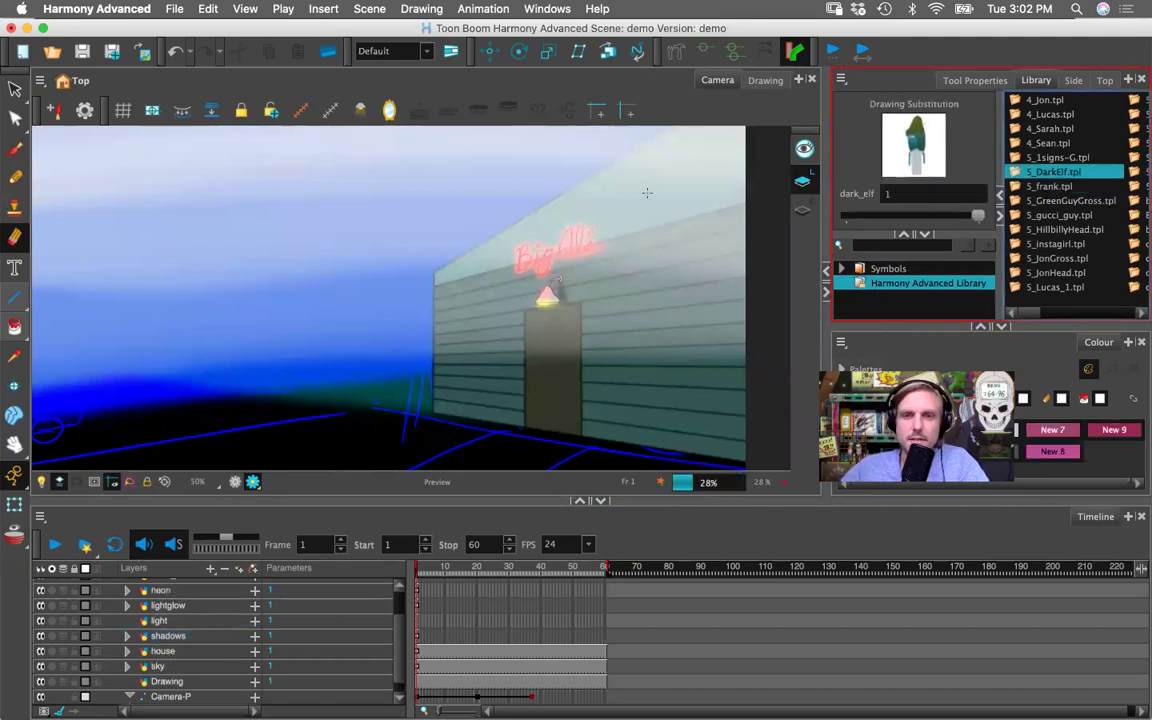
{"action": "key", "text": "1"}
{"action": "key", "text": "1"}
{"action": "key", "text": "2"}
{"action": "key", "text": "2"}
{"action": "key", "text": "1"}
{"action": "key", "text": "1"}
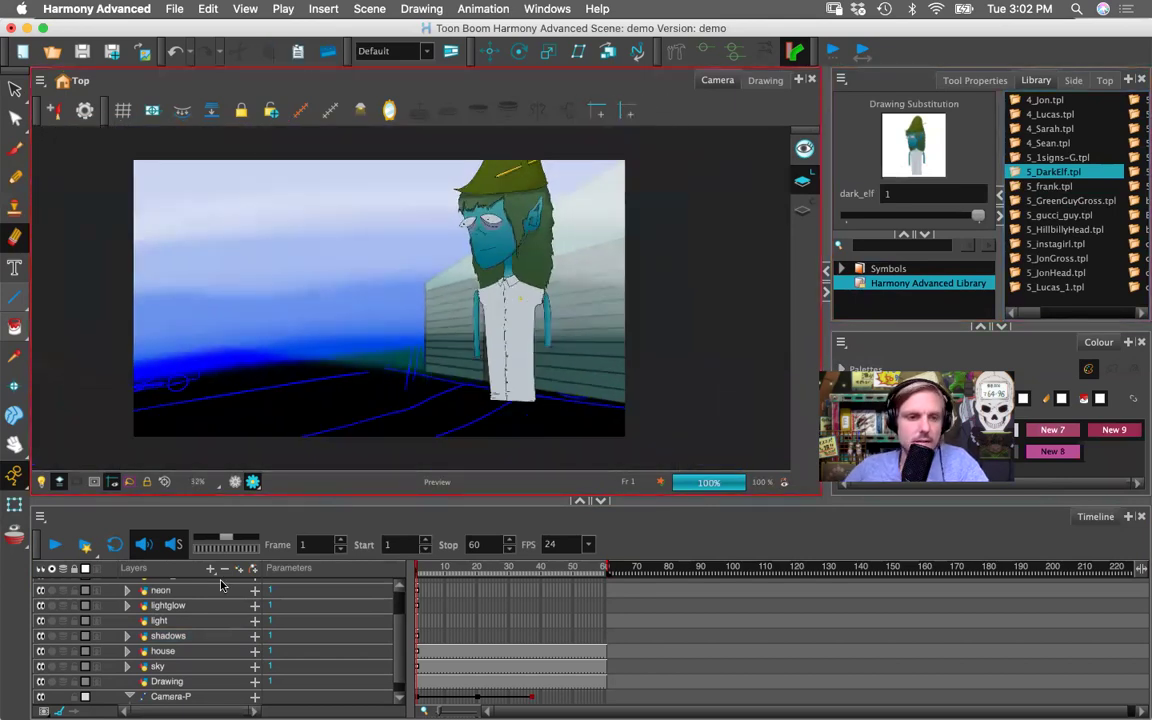
{"action": "left_click_drag", "start_coordinate": [398, 613], "coordinate": [398, 569]}
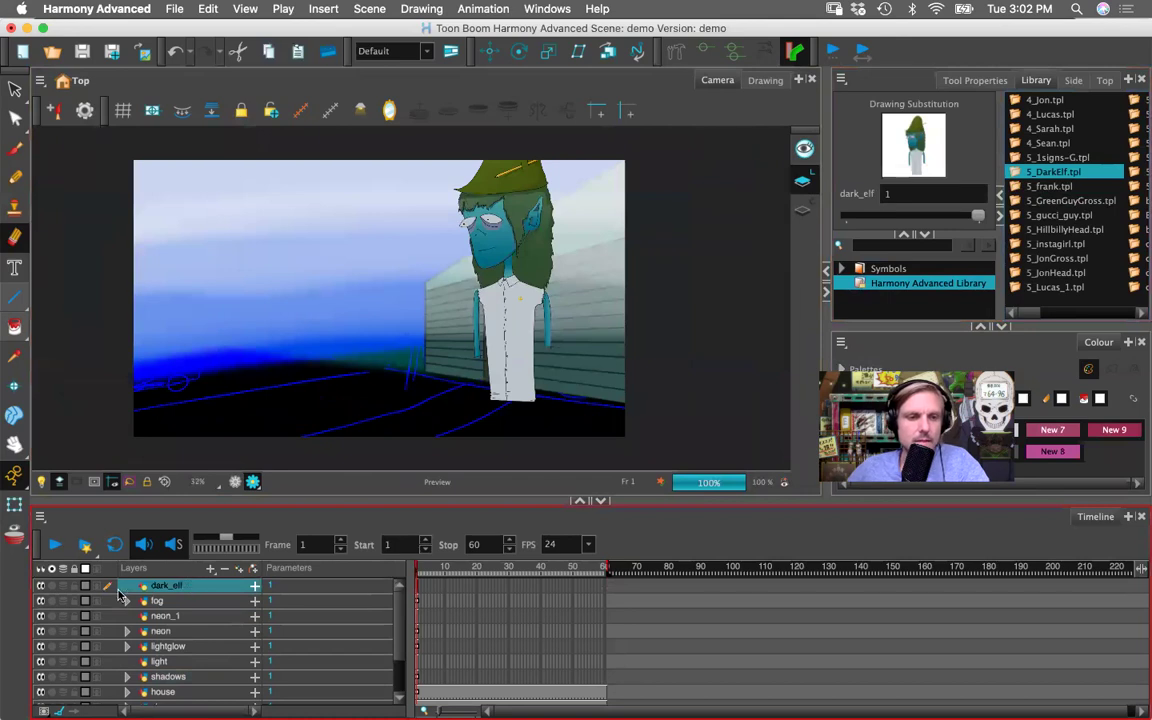
- Mirror the dark elf horizontally so it faces the building from the opposite side of the frame
{"action": "left_click", "coordinate": [14, 505]}
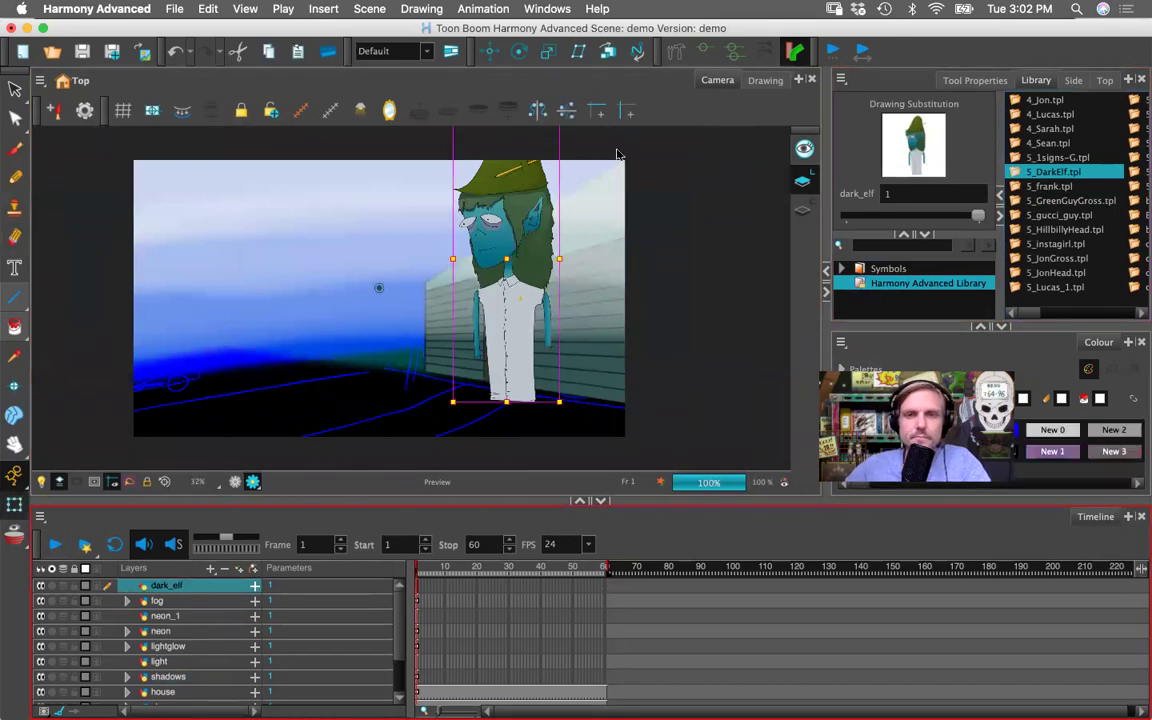
{"action": "key", "text": "1"}
{"action": "key", "text": "1"}
{"action": "left_click_drag", "start_coordinate": [440, 183], "coordinate": [290, 194]}
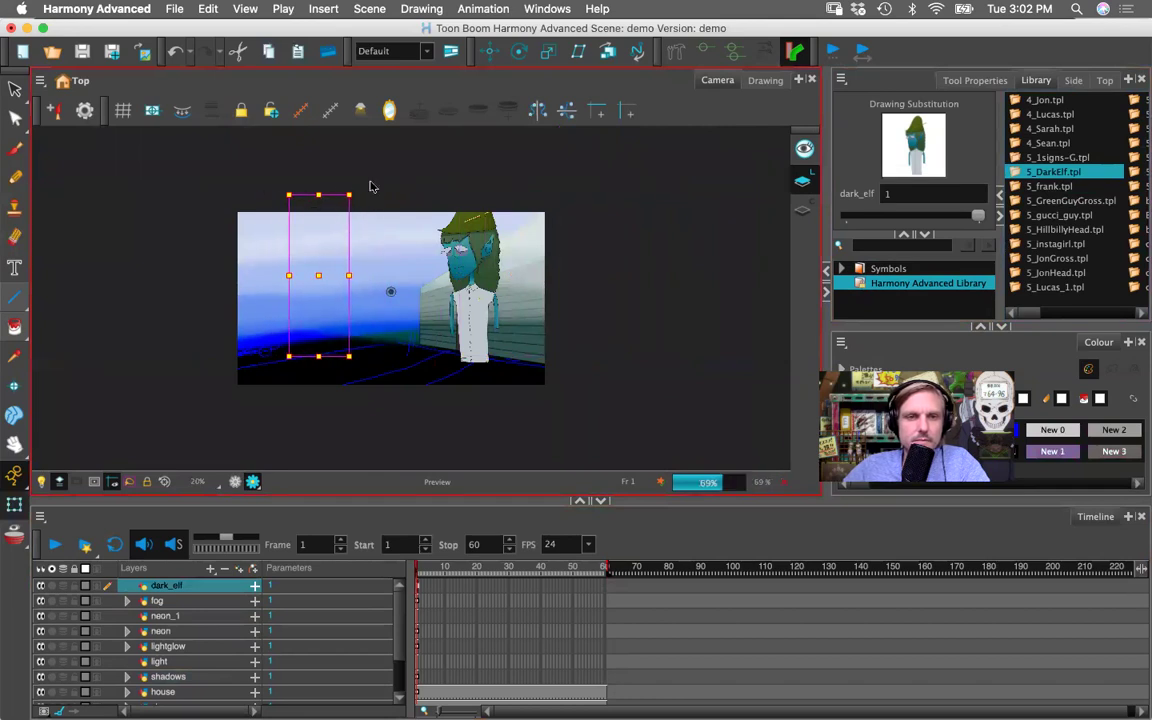
{"action": "key", "text": "1"}
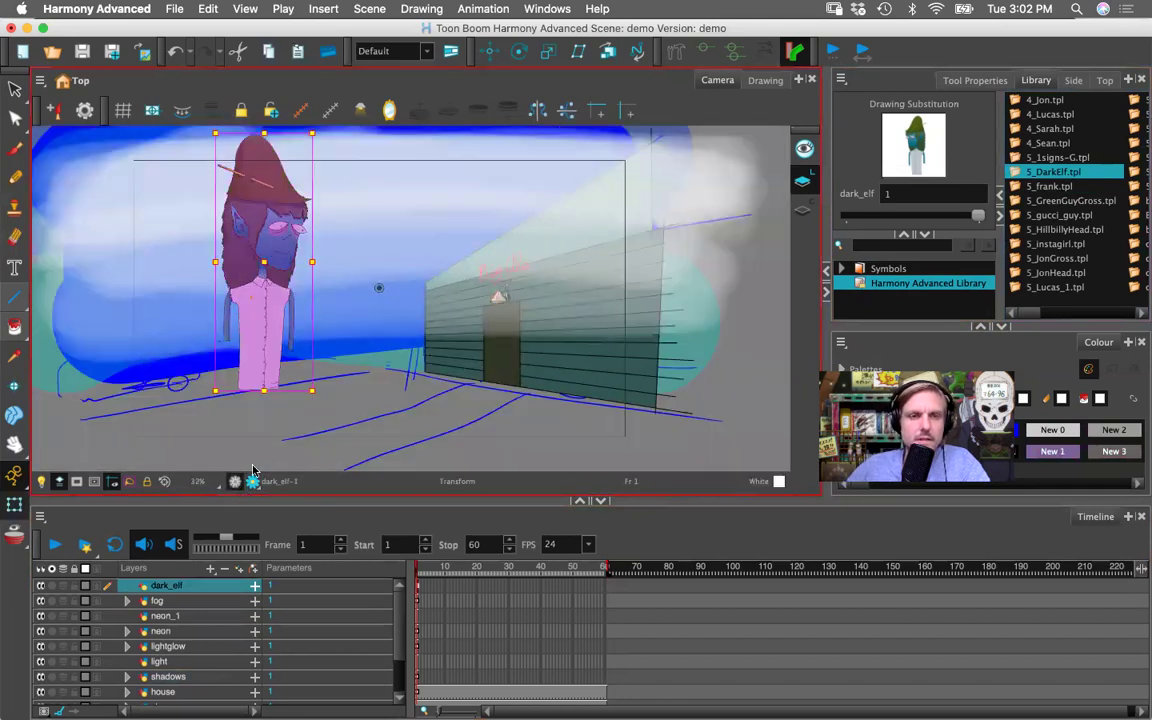
- Scale the dark elf down slightly, place it lower in the foreground beside the building and show the rendered preview
{"action": "left_click_drag", "start_coordinate": [312, 133], "coordinate": [352, 215]}
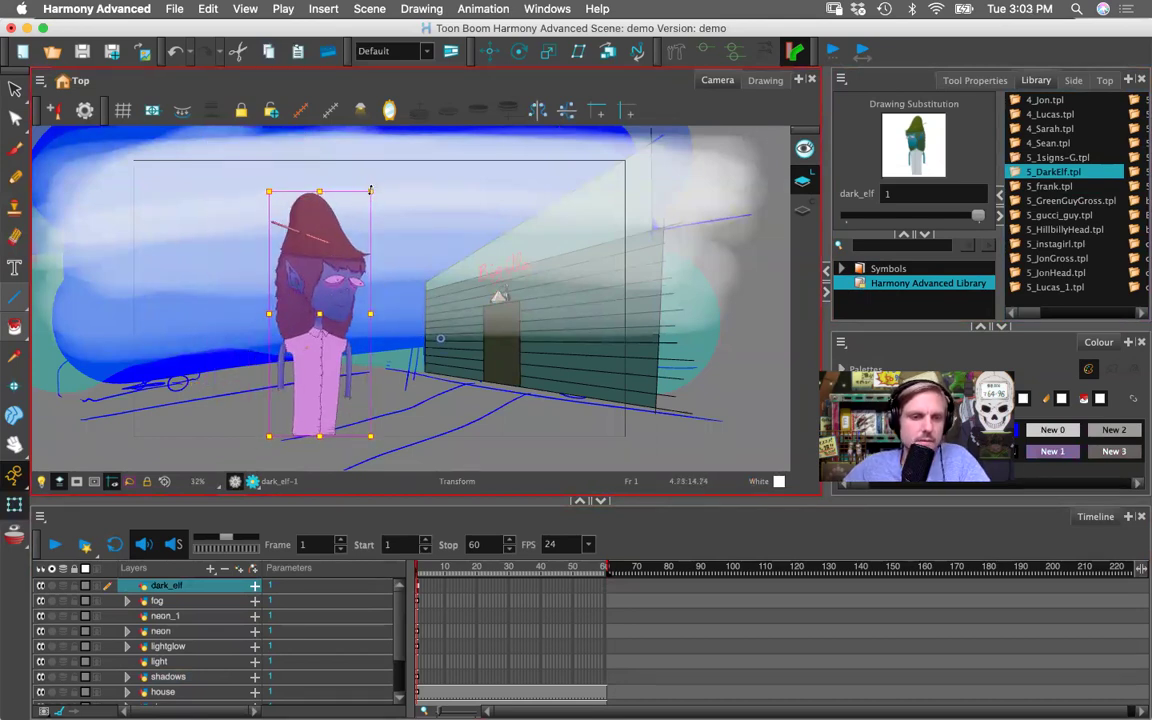
{"action": "mouse_move", "coordinate": [322, 280]}
{"action": "left_mouse_down"}
{"action": "mouse_move", "coordinate": [220, 318]}
{"action": "mouse_move", "coordinate": [436, 318]}
{"action": "mouse_move", "coordinate": [255, 316]}
{"action": "mouse_move", "coordinate": [352, 318]}
{"action": "mouse_move", "coordinate": [436, 305]}
{"action": "mouse_move", "coordinate": [320, 315]}
{"action": "mouse_move", "coordinate": [417, 299]}
{"action": "mouse_move", "coordinate": [315, 300]}
{"action": "mouse_move", "coordinate": [440, 298]}
{"action": "mouse_move", "coordinate": [320, 297]}
{"action": "mouse_move", "coordinate": [334, 293]}
{"action": "left_mouse_up"}
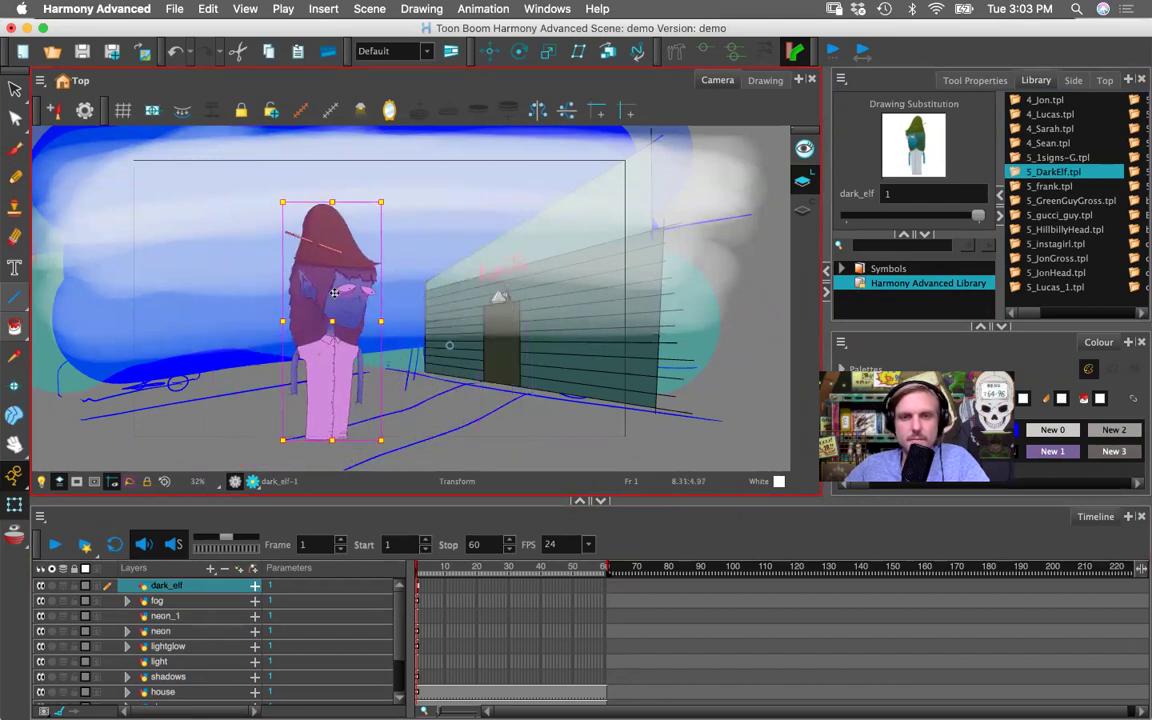
{"action": "left_click", "coordinate": [754, 283]}
{"action": "key", "text": "2"}
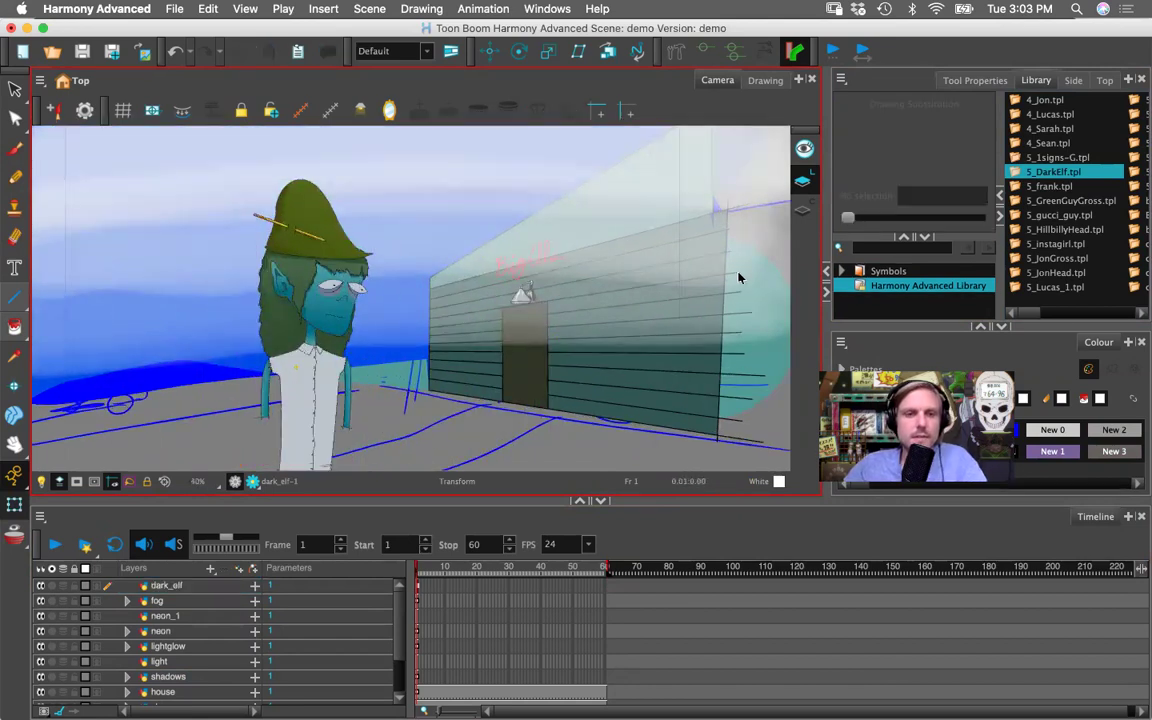
{"action": "left_click_drag", "start_coordinate": [425, 336], "coordinate": [441, 288]}
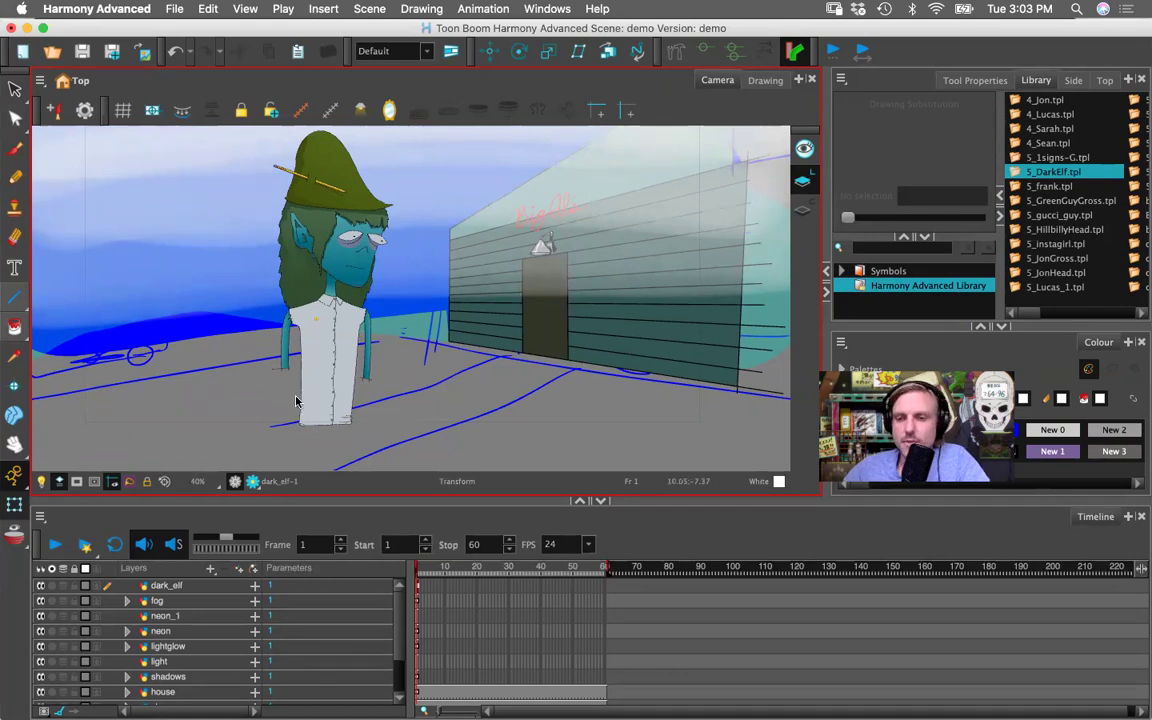
{"action": "key", "text": "2"}
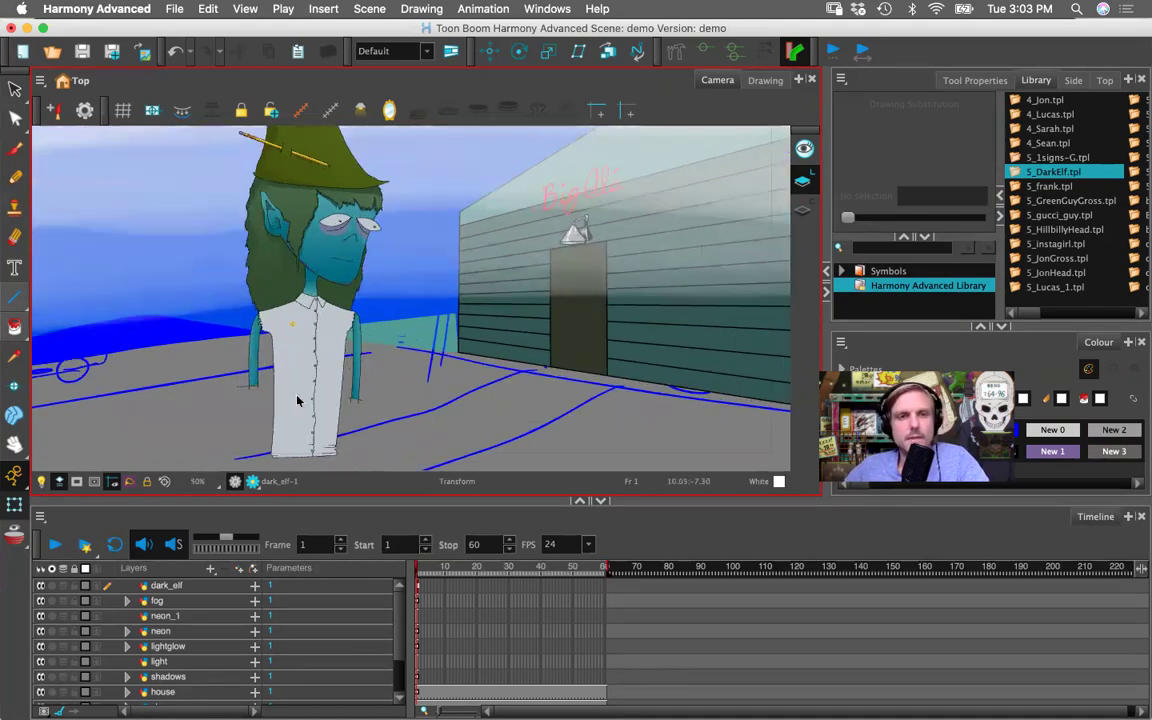
{"action": "left_click_drag", "start_coordinate": [327, 338], "coordinate": [329, 360]}
{"action": "left_click", "coordinate": [253, 482]}
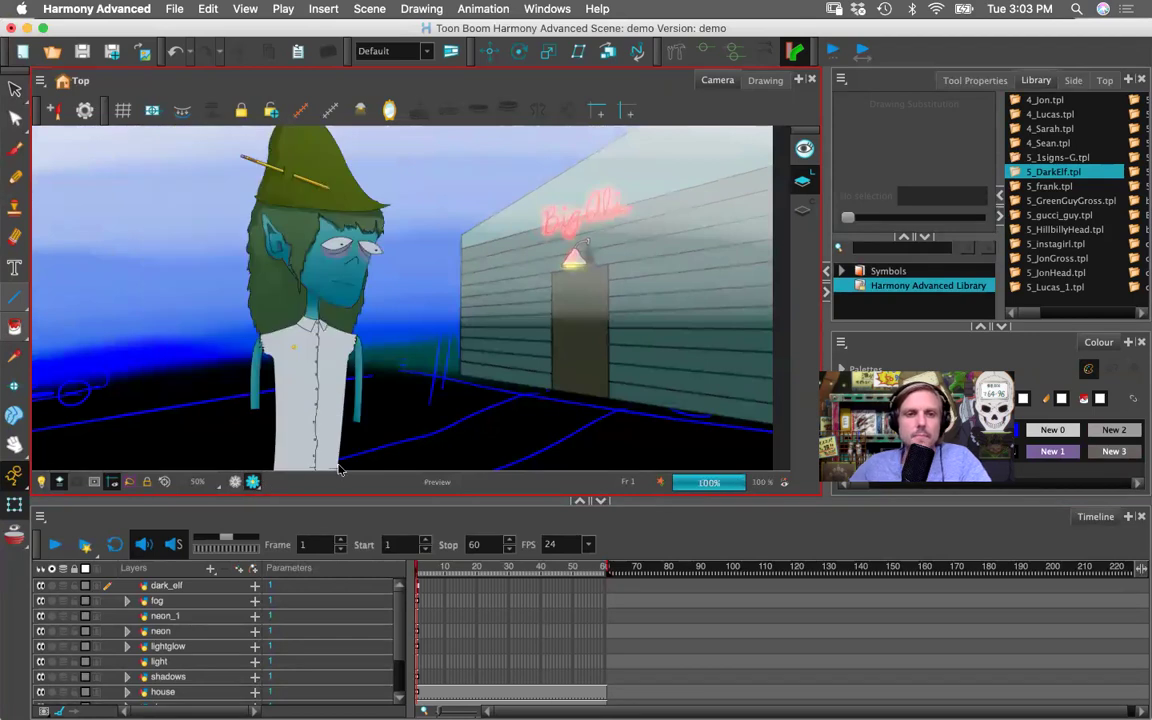
{"action": "key", "text": "1"}
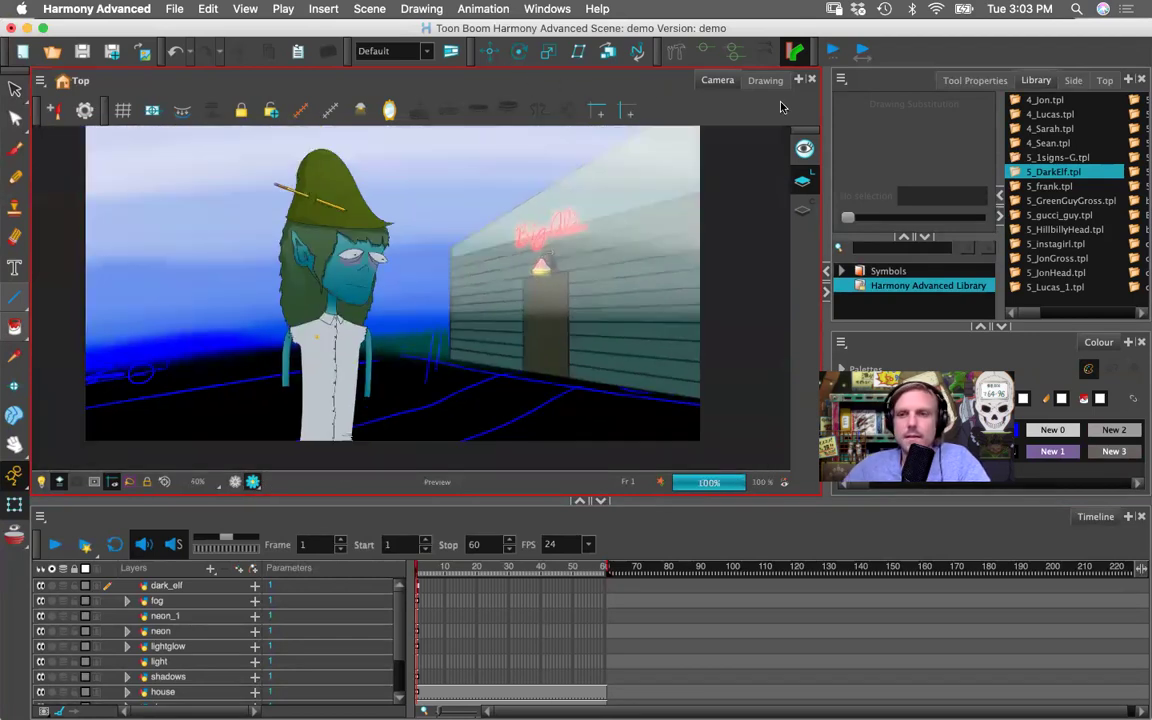
- Add the 5_gucci_guy.tpl character to the scene and inspect the head and body layers inside its group
{"action": "left_click_drag", "start_coordinate": [1058, 215], "coordinate": [514, 277]}
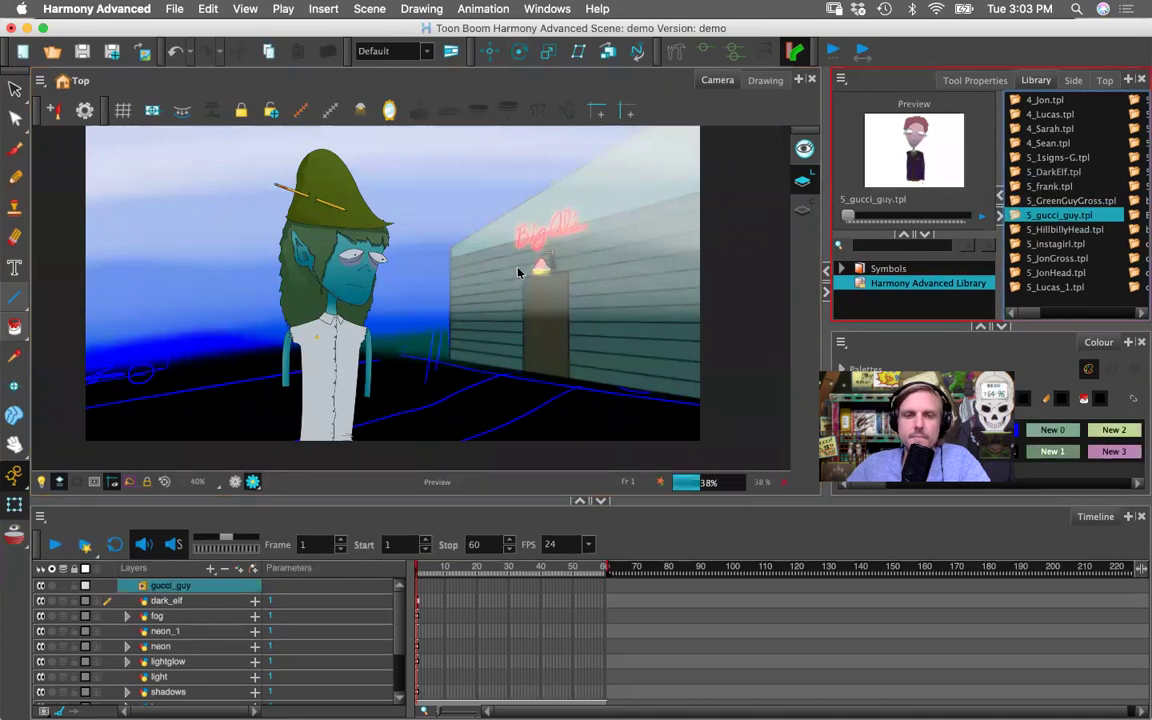
{"action": "left_click", "coordinate": [505, 90]}
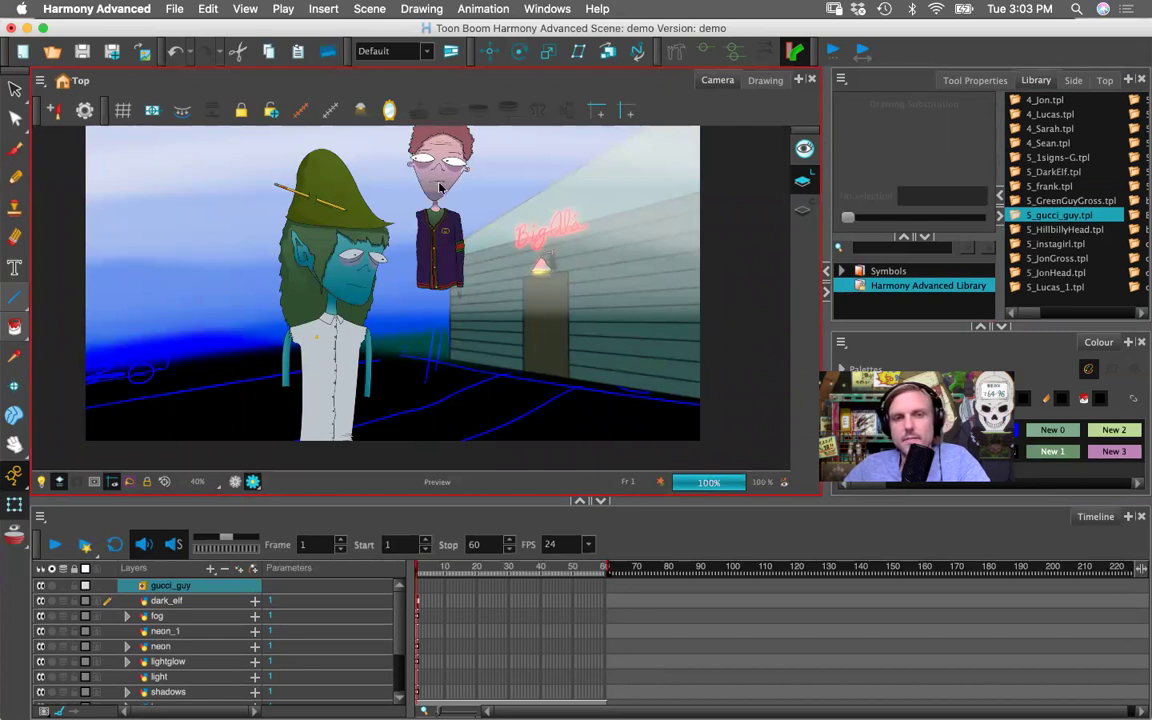
{"action": "left_click", "coordinate": [143, 587]}
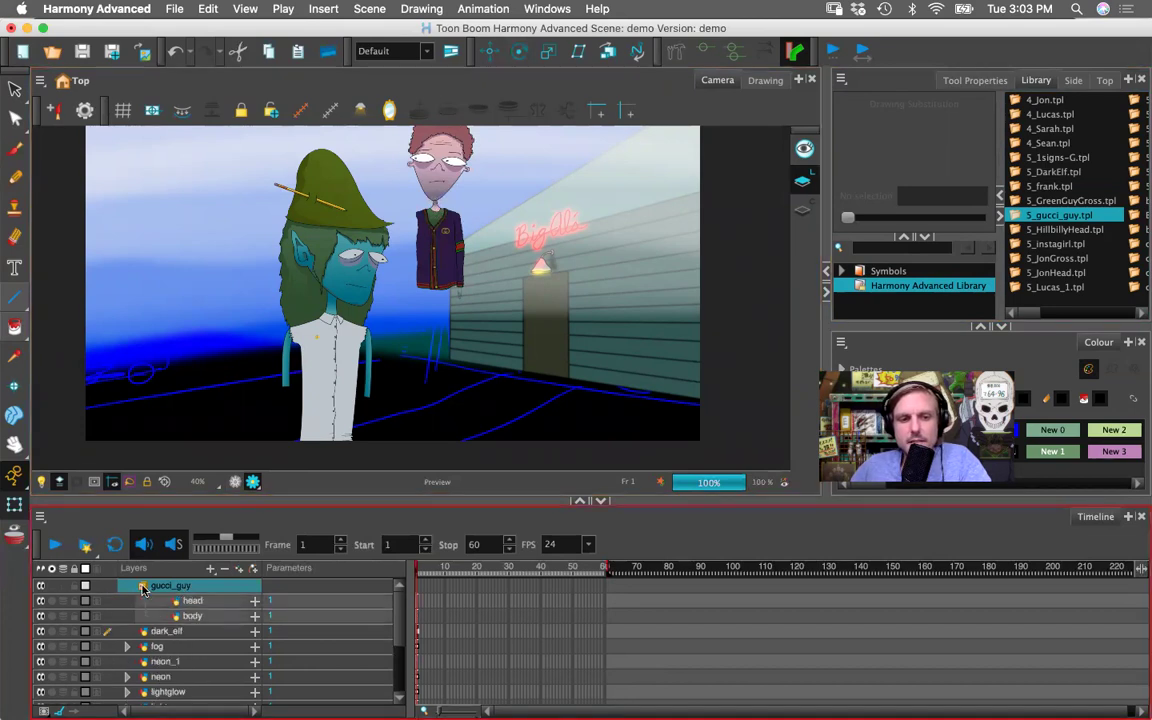
{"action": "left_click", "coordinate": [193, 602]}
{"action": "left_click", "coordinate": [188, 614]}
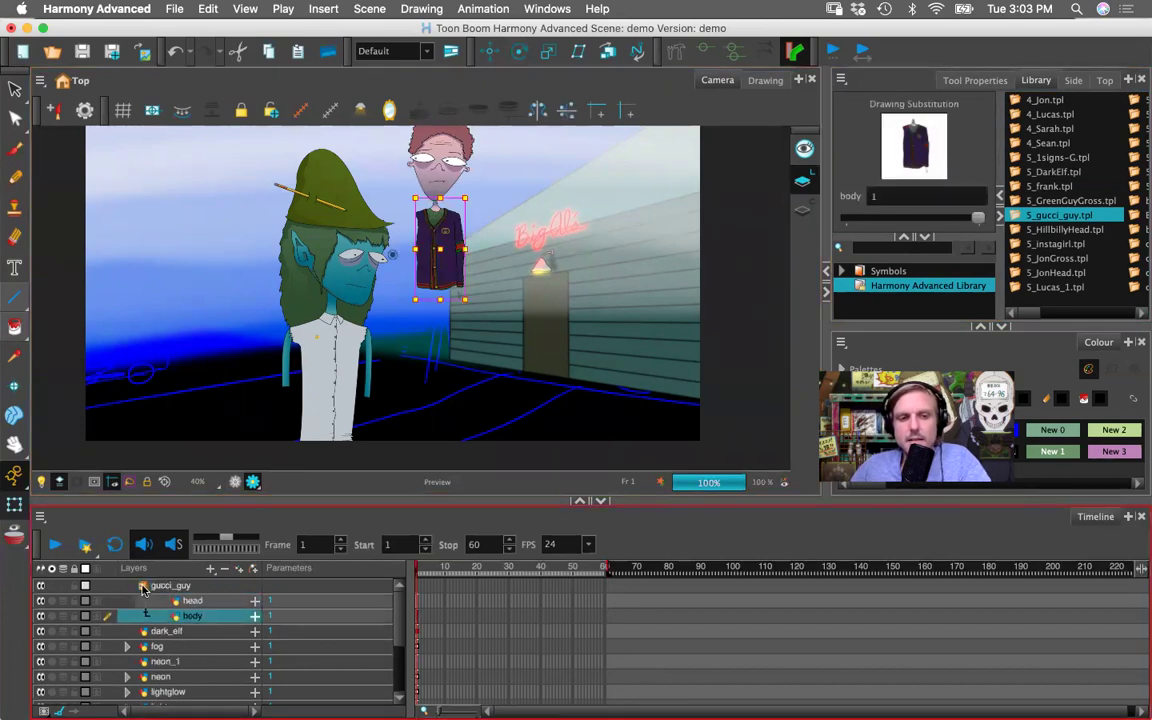
{"action": "left_click", "coordinate": [143, 588]}
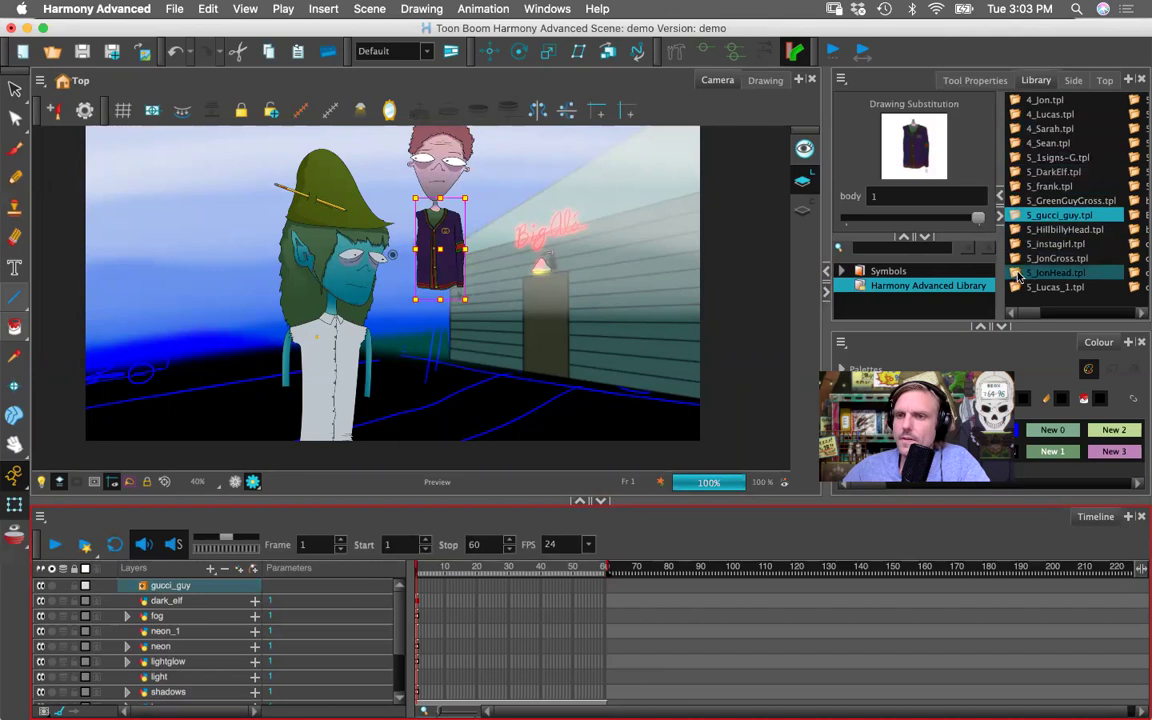
- Add the 5_JonHead.tpl template to the scene and move the head in front of the building's upper wall
{"action": "left_click_drag", "start_coordinate": [1017, 277], "coordinate": [643, 252]}
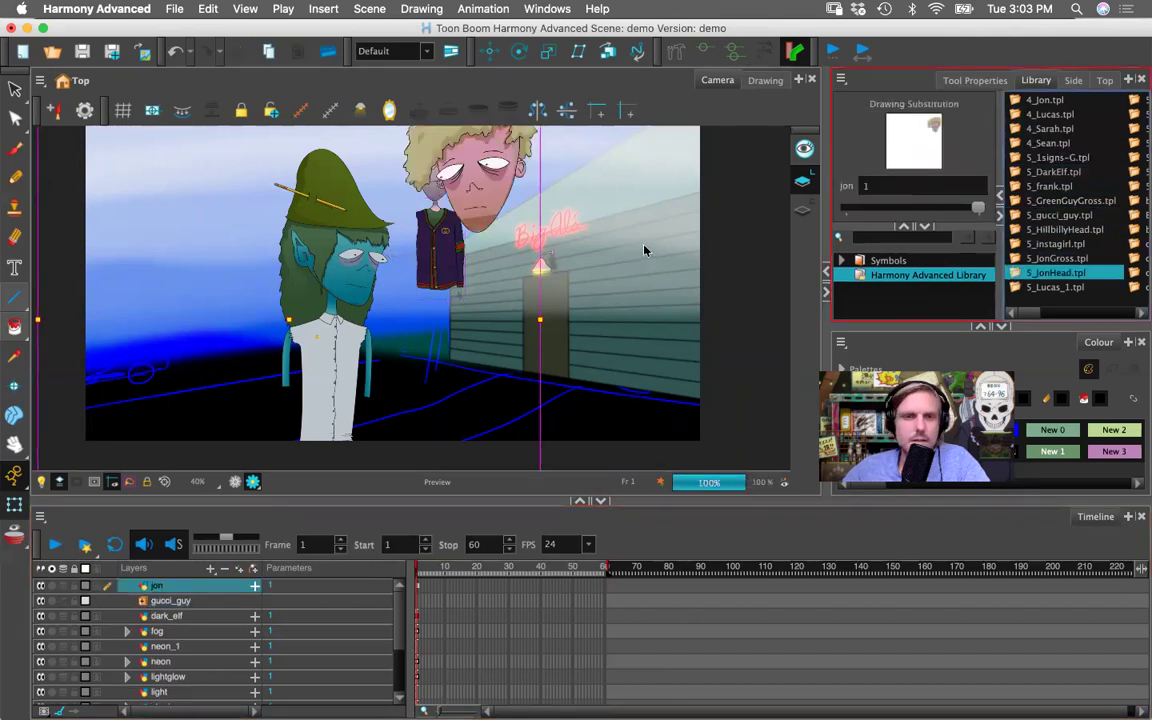
{"action": "left_click_drag", "start_coordinate": [467, 187], "coordinate": [661, 216]}
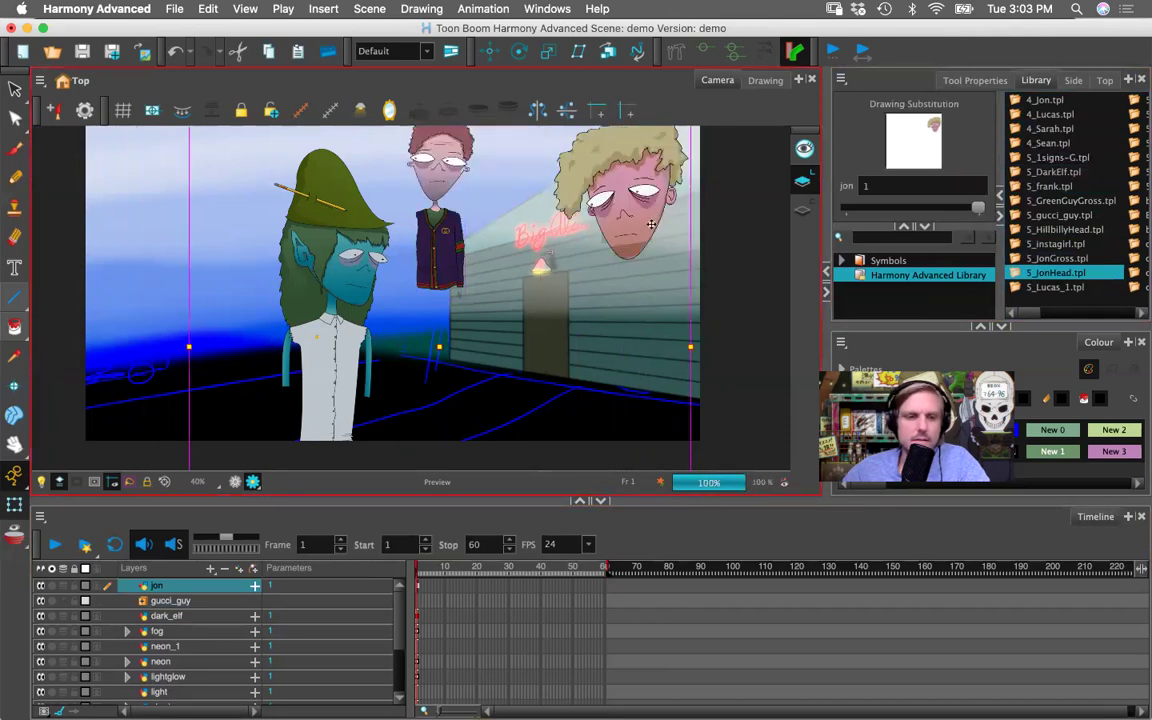
- Add the 5_Lucas_1.tpl character to the scene and expand its group to look through its body-part layers
{"action": "left_click", "coordinate": [1030, 288]}
{"action": "left_click_drag", "start_coordinate": [1030, 288], "coordinate": [652, 262]}
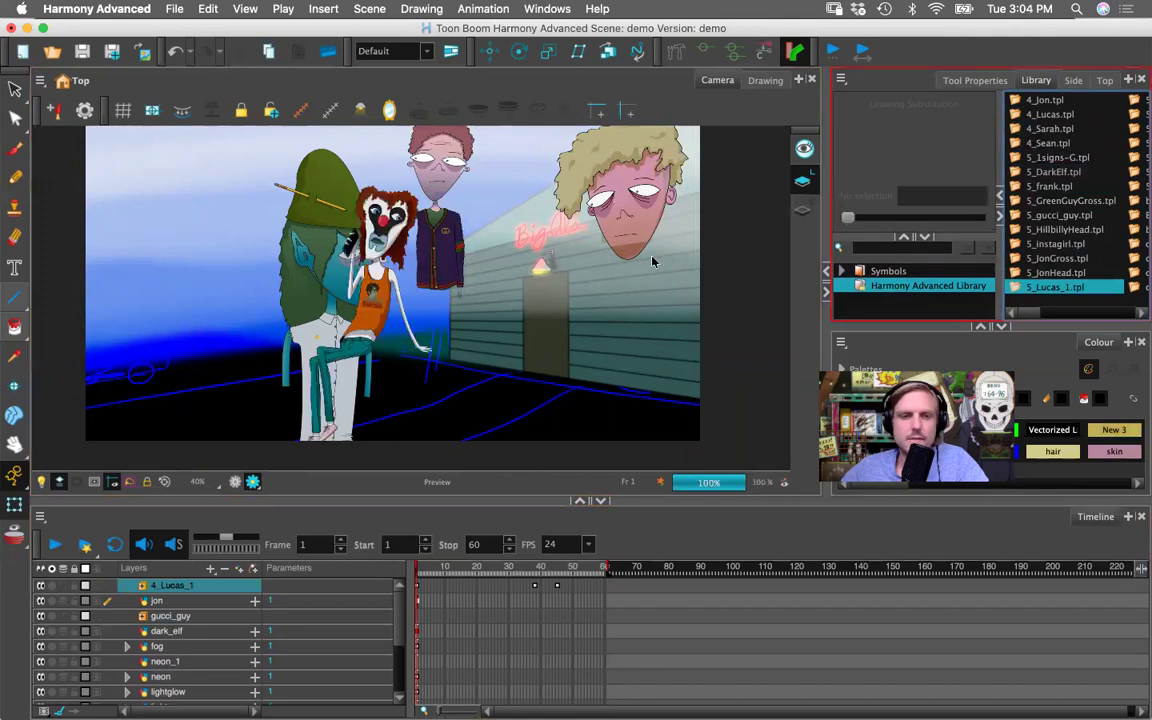
{"action": "left_click", "coordinate": [128, 585]}
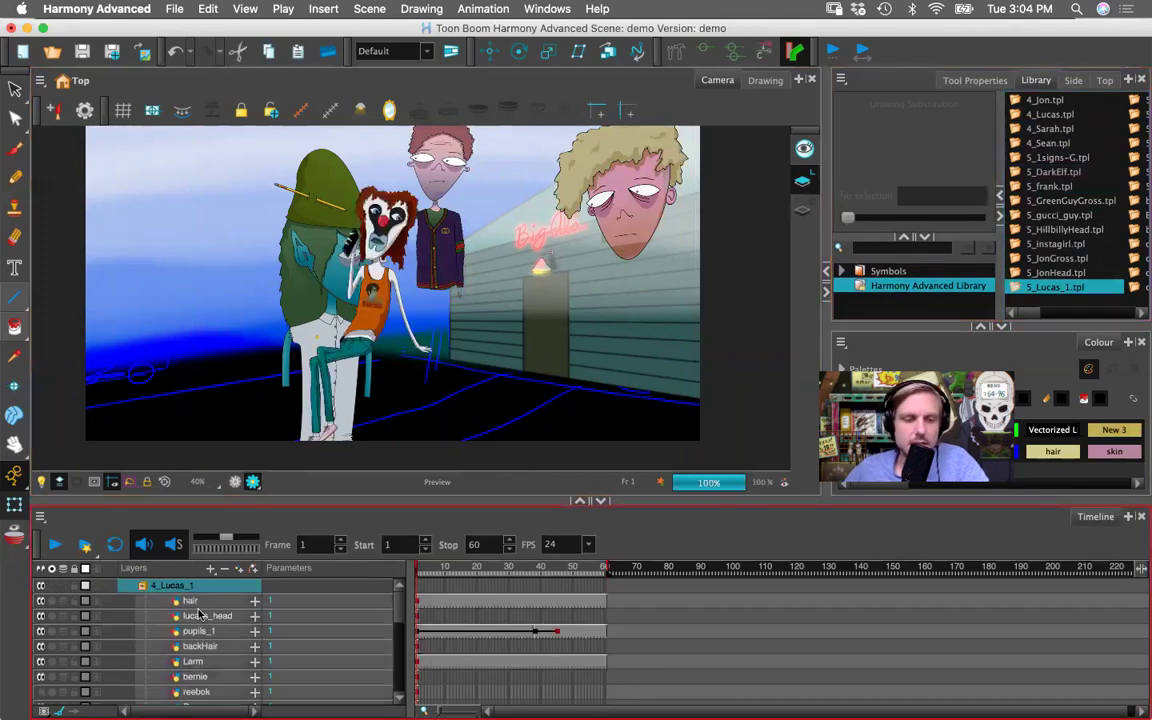
{"action": "scroll", "coordinate": [400, 614], "scroll_direction": "down", "scroll_amount": 1}
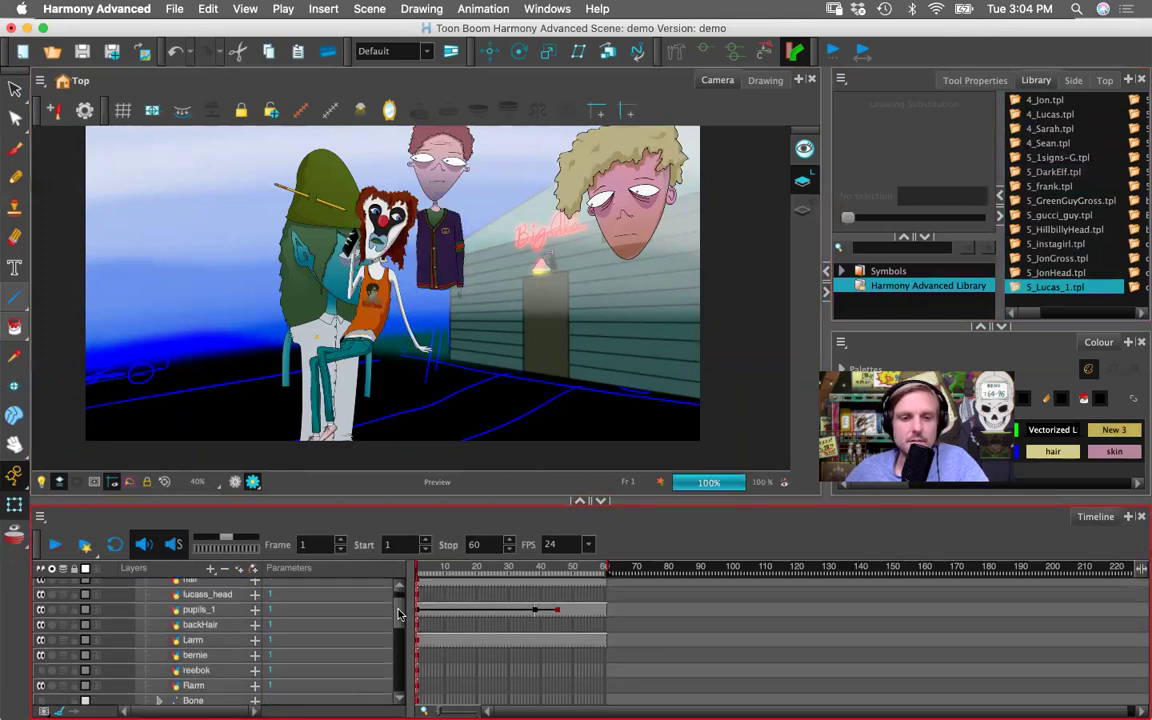
{"action": "scroll", "coordinate": [400, 614], "scroll_direction": "down", "scroll_amount": 3}
{"action": "scroll", "coordinate": [397, 590], "scroll_direction": "up", "scroll_amount": 5}
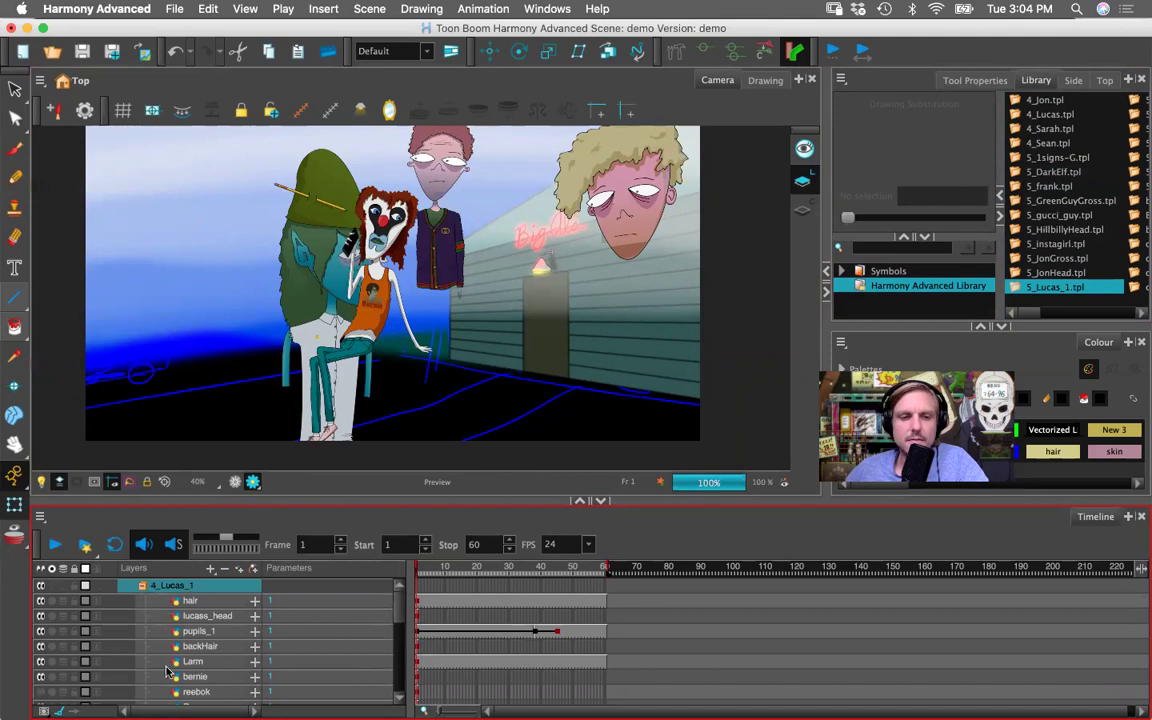
- Collapse the 4_Lucas_1 group and hide it in the scene
{"action": "left_click", "coordinate": [142, 585]}
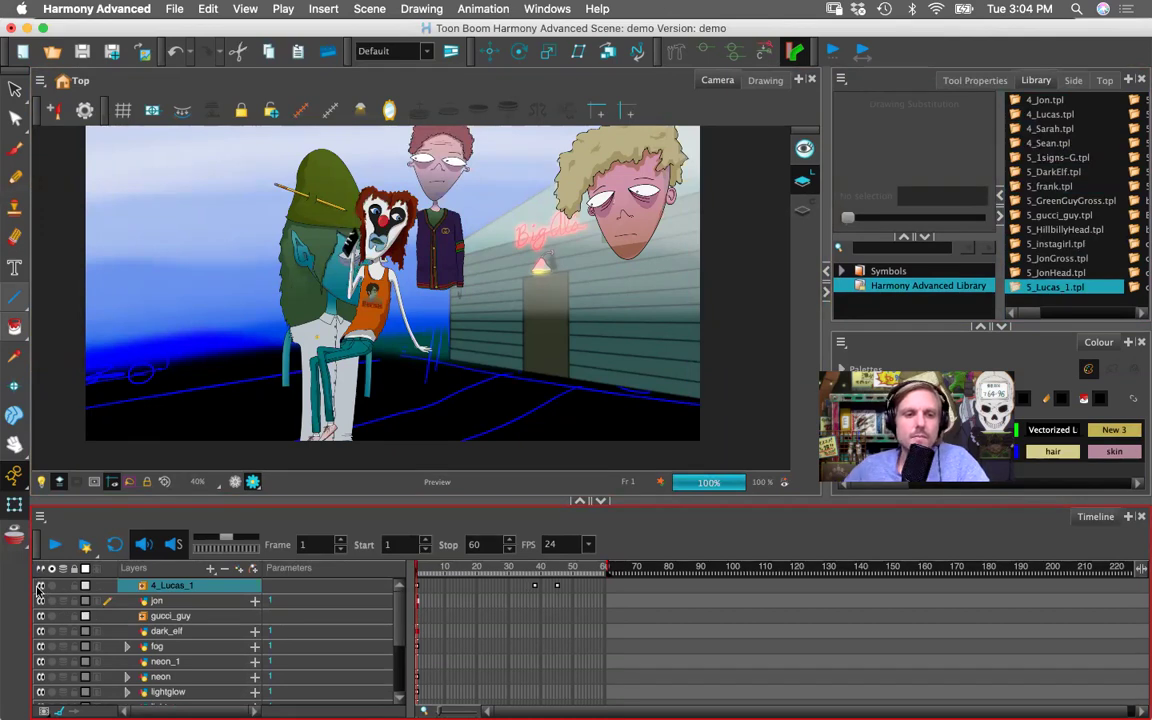
{"action": "left_click", "coordinate": [40, 586]}
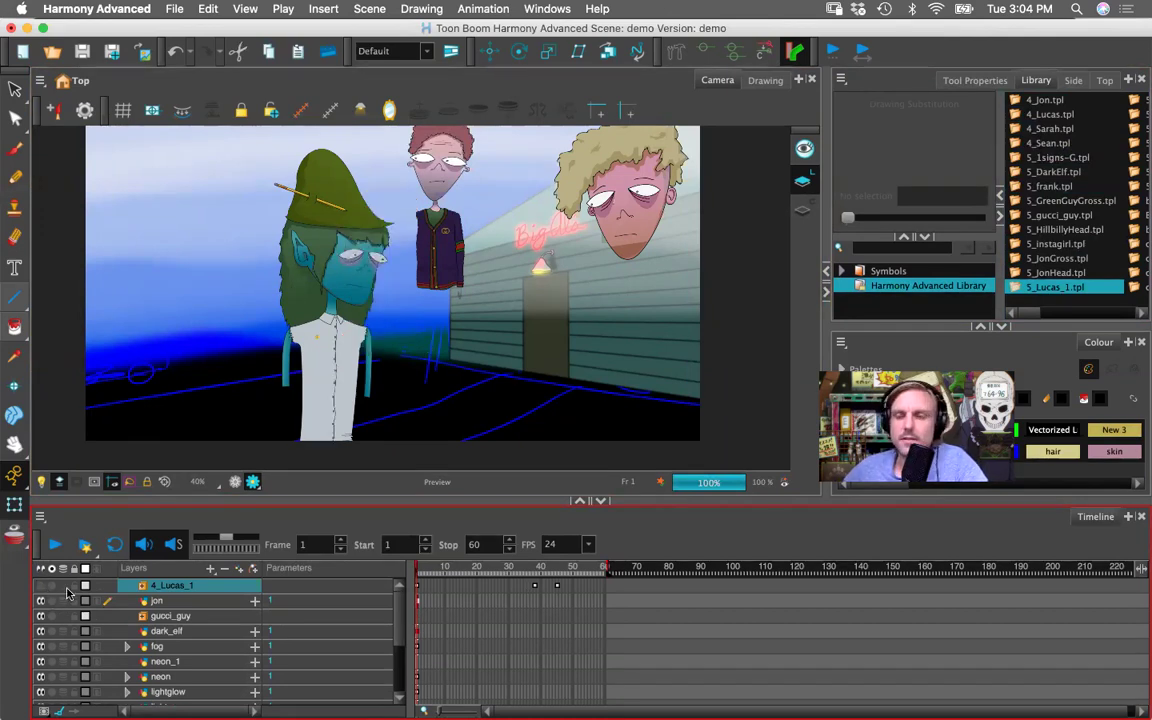
- Sketch a rough black stick figure with the Brush on the dark_elf layer, in the sky area beside the elf
{"action": "left_click", "coordinate": [166, 630]}
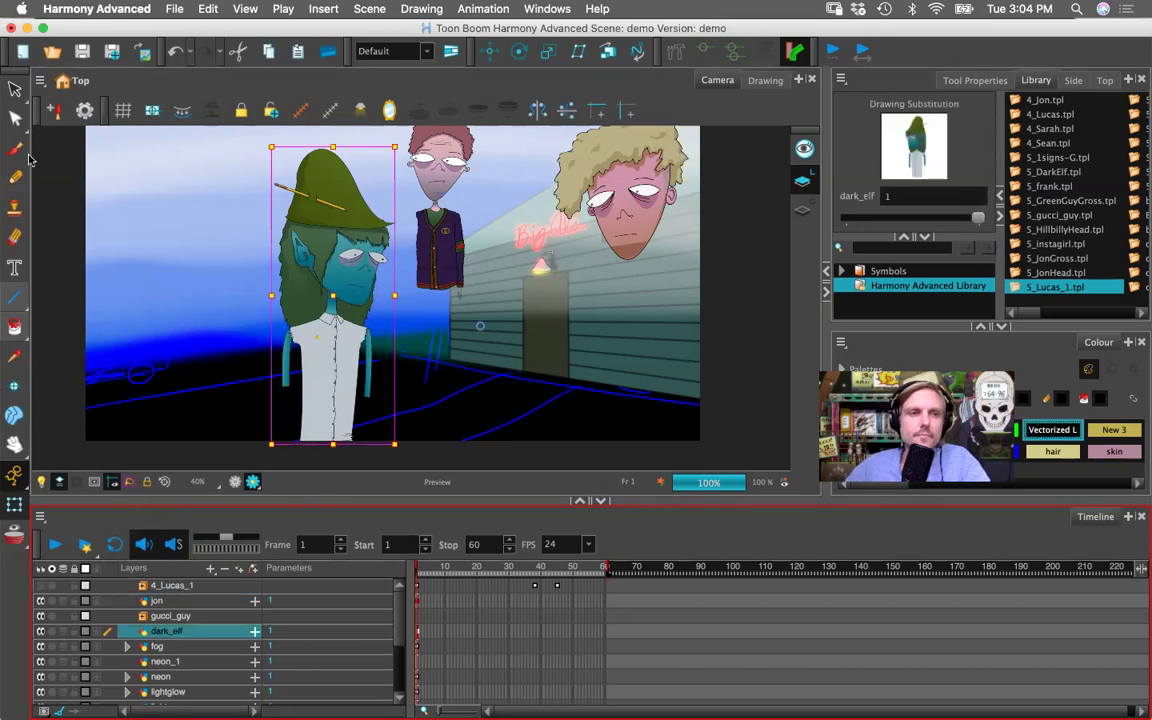
{"action": "left_click", "coordinate": [15, 148]}
{"action": "mouse_move", "coordinate": [188, 156]}
{"action": "left_mouse_down"}
{"action": "mouse_move", "coordinate": [170, 235]}
{"action": "mouse_move", "coordinate": [186, 158]}
{"action": "left_mouse_up"}
{"action": "mouse_move", "coordinate": [158, 206]}
{"action": "left_mouse_down"}
{"action": "mouse_move", "coordinate": [230, 183]}
{"action": "mouse_move", "coordinate": [184, 230]}
{"action": "mouse_move", "coordinate": [203, 201]}
{"action": "left_mouse_up"}
{"action": "left_click_drag", "start_coordinate": [172, 242], "coordinate": [167, 258]}
{"action": "left_click_drag", "start_coordinate": [183, 240], "coordinate": [205, 297]}
{"action": "left_click_drag", "start_coordinate": [176, 244], "coordinate": [169, 263]}
{"action": "mouse_move", "coordinate": [210, 232]}
{"action": "left_mouse_down"}
{"action": "mouse_move", "coordinate": [205, 301]}
{"action": "mouse_move", "coordinate": [171, 360]}
{"action": "left_mouse_up"}
{"action": "mouse_move", "coordinate": [172, 255]}
{"action": "left_mouse_down"}
{"action": "mouse_move", "coordinate": [166, 330]}
{"action": "mouse_move", "coordinate": [204, 357]}
{"action": "left_mouse_up"}
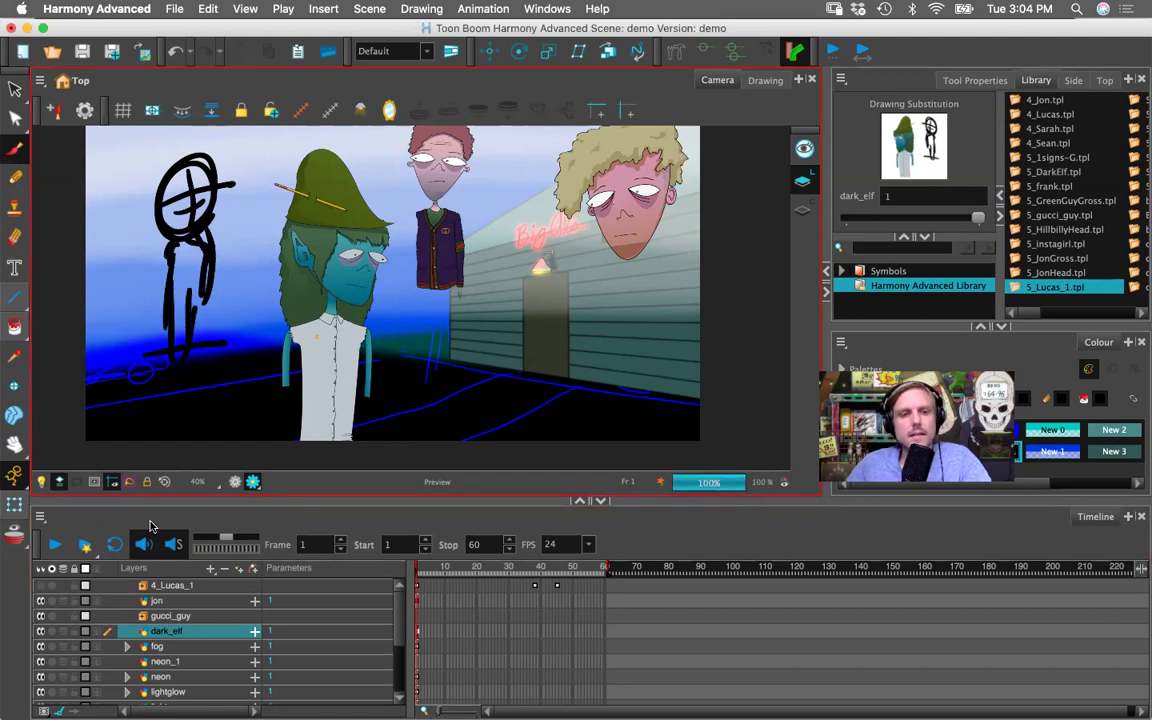
{"action": "key", "text": "1"}
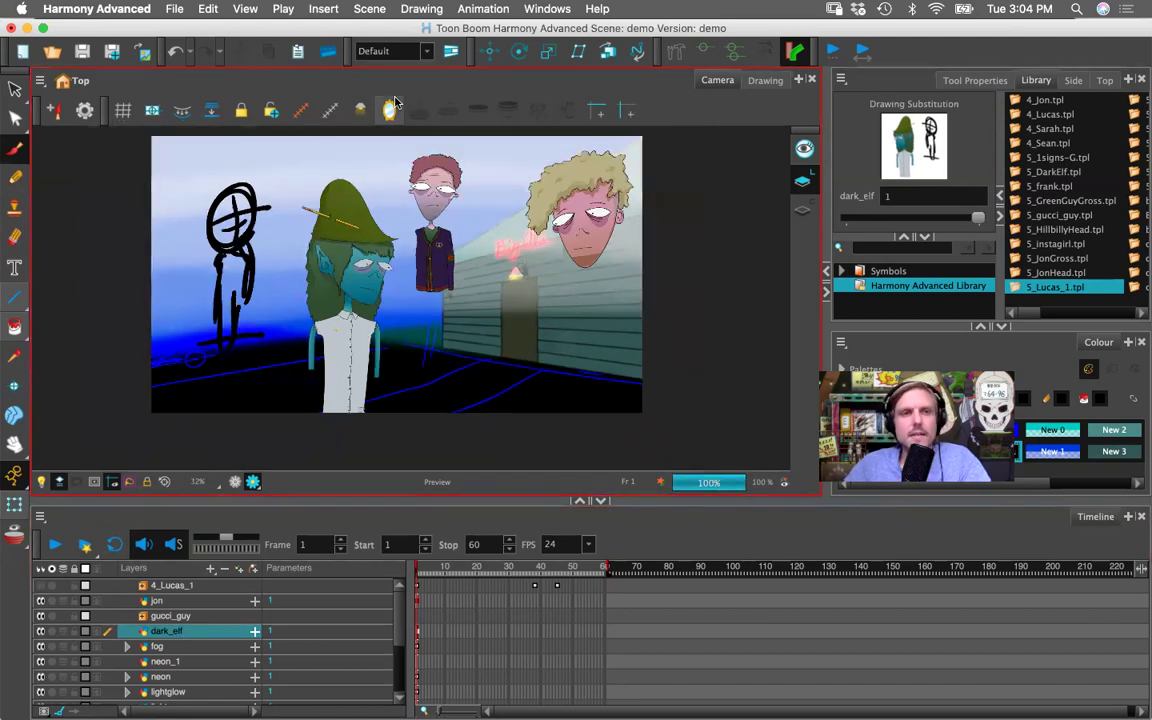
- Select the dark_elf layer and enable the right to modify the Harmony Advanced Library
{"action": "left_click", "coordinate": [176, 615]}
{"action": "left_click", "coordinate": [178, 632]}
{"action": "left_click_drag", "start_coordinate": [175, 632], "coordinate": [878, 290]}
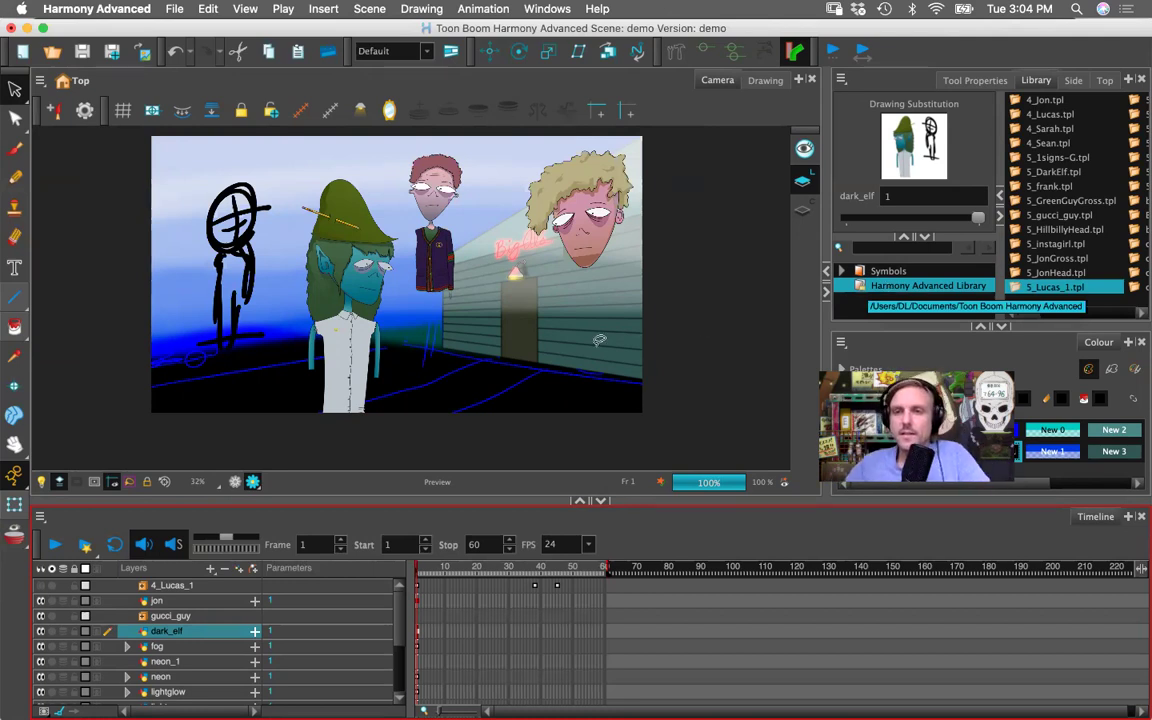
{"action": "right_click", "coordinate": [886, 290]}
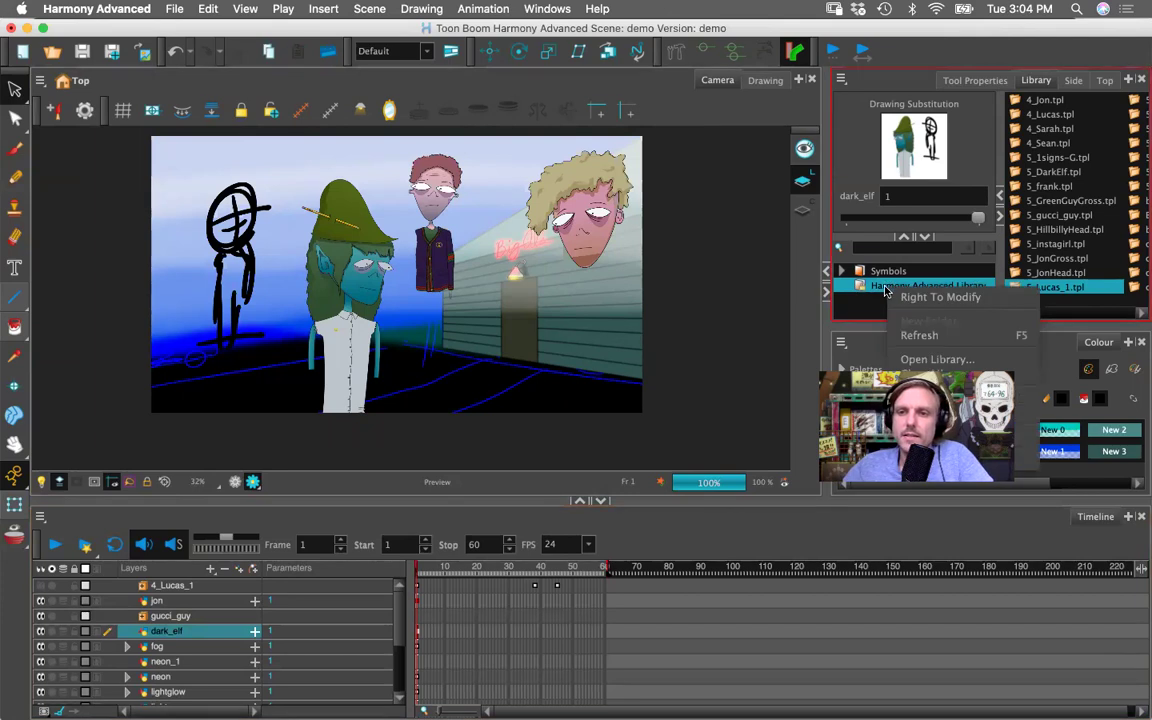
{"action": "left_click", "coordinate": [958, 298]}
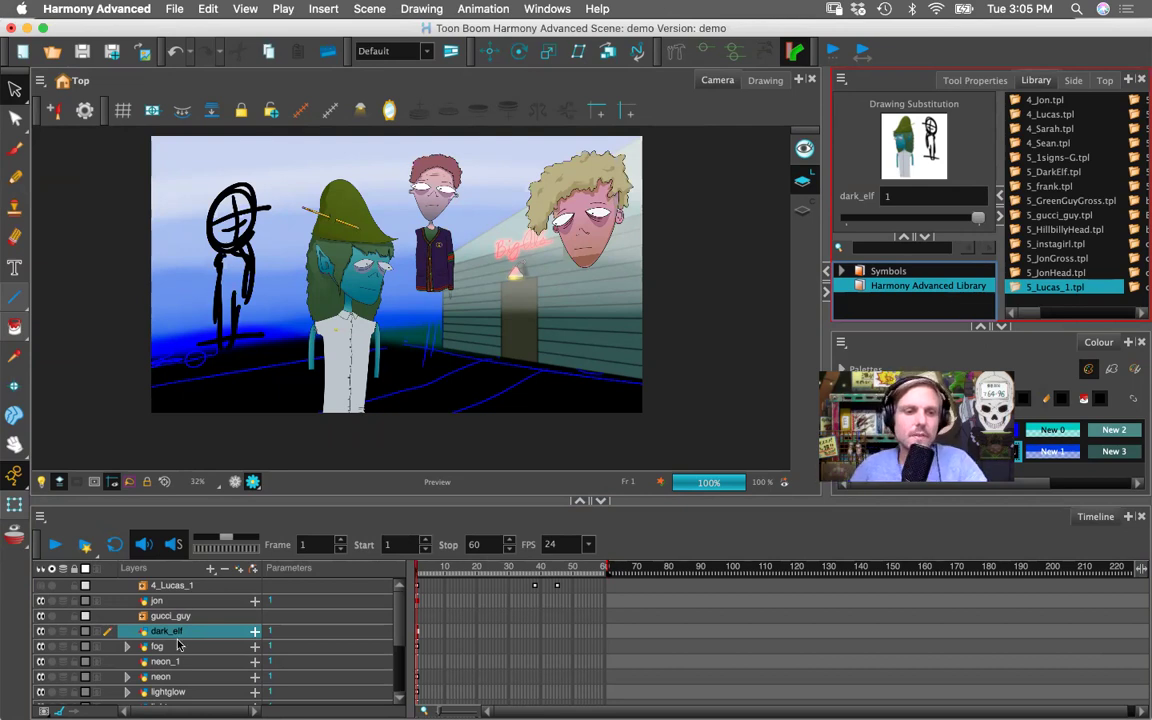
- Look at the layers inside the gucci_guy group and collapse it again
{"action": "left_click", "coordinate": [128, 616]}
{"action": "left_click", "coordinate": [128, 616]}
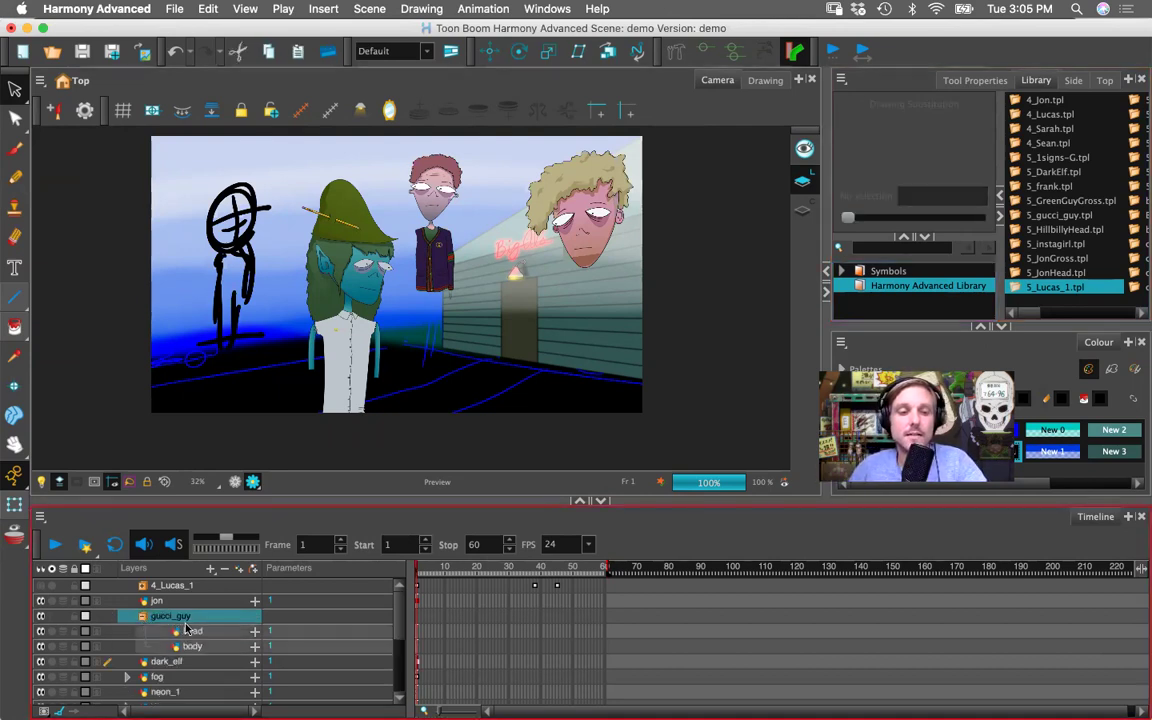
{"action": "left_click", "coordinate": [143, 618]}
- Store the jon layer as a template in the Harmony Advanced Library, leaving its name as jon.tpl
{"action": "left_click", "coordinate": [160, 600]}
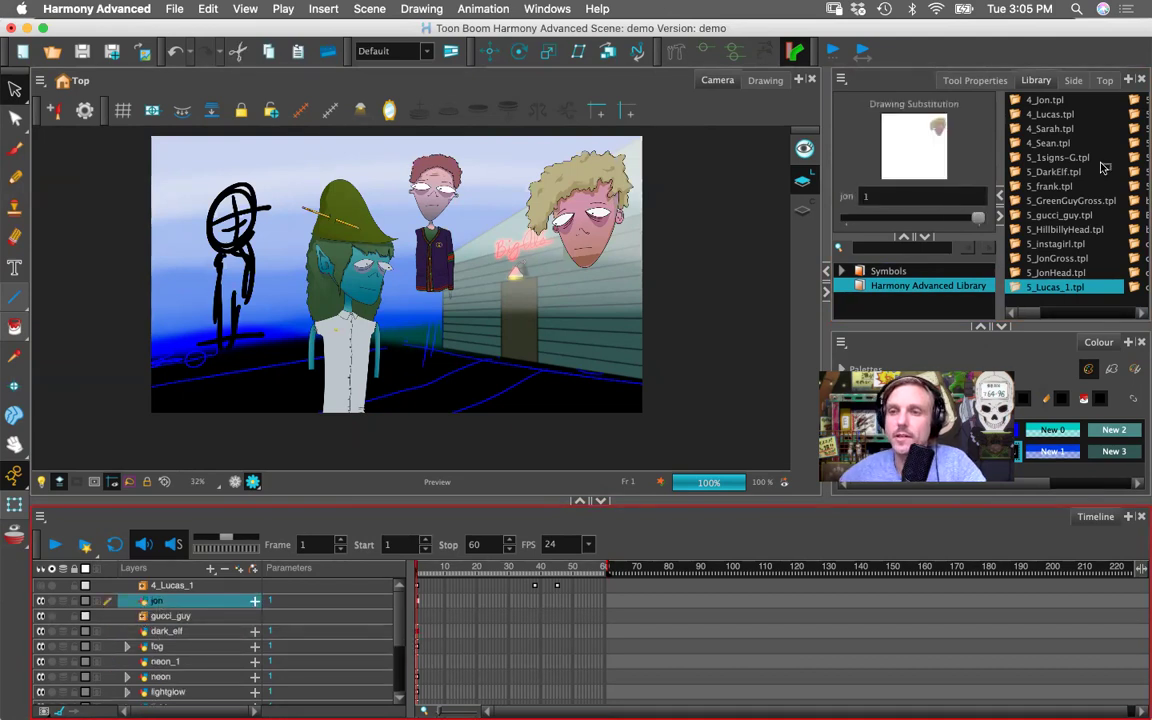
{"action": "left_click_drag", "start_coordinate": [1101, 164], "coordinate": [1092, 177]}
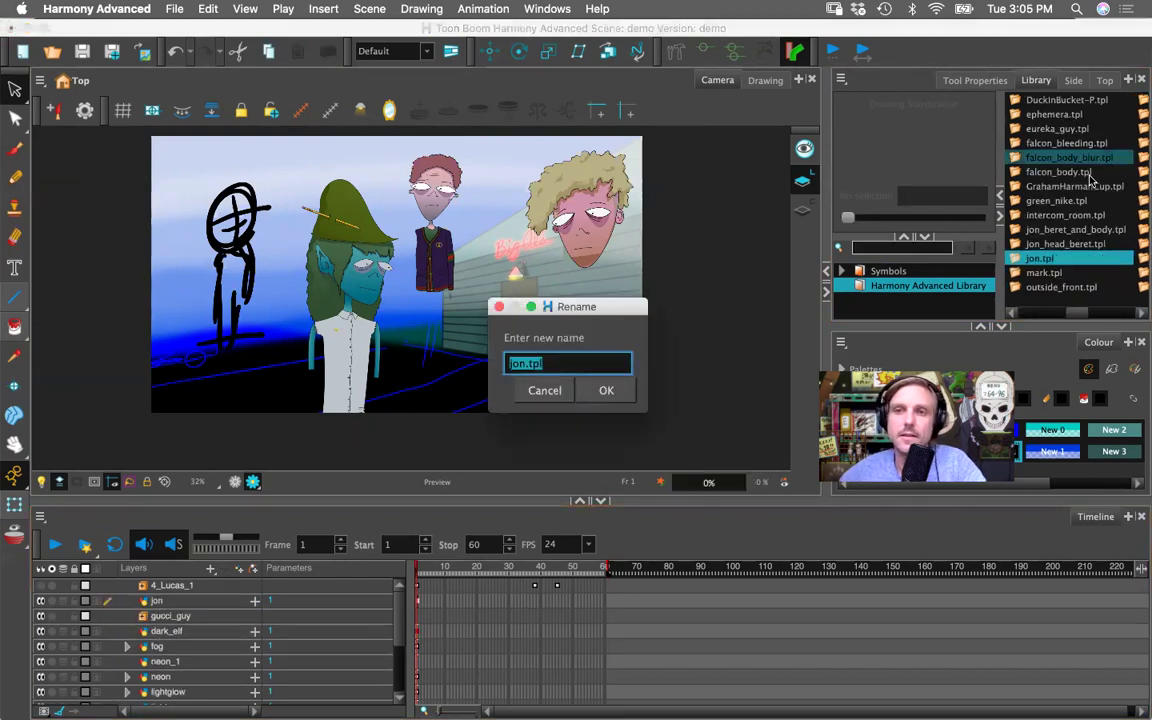
{"action": "left_click", "coordinate": [540, 391]}
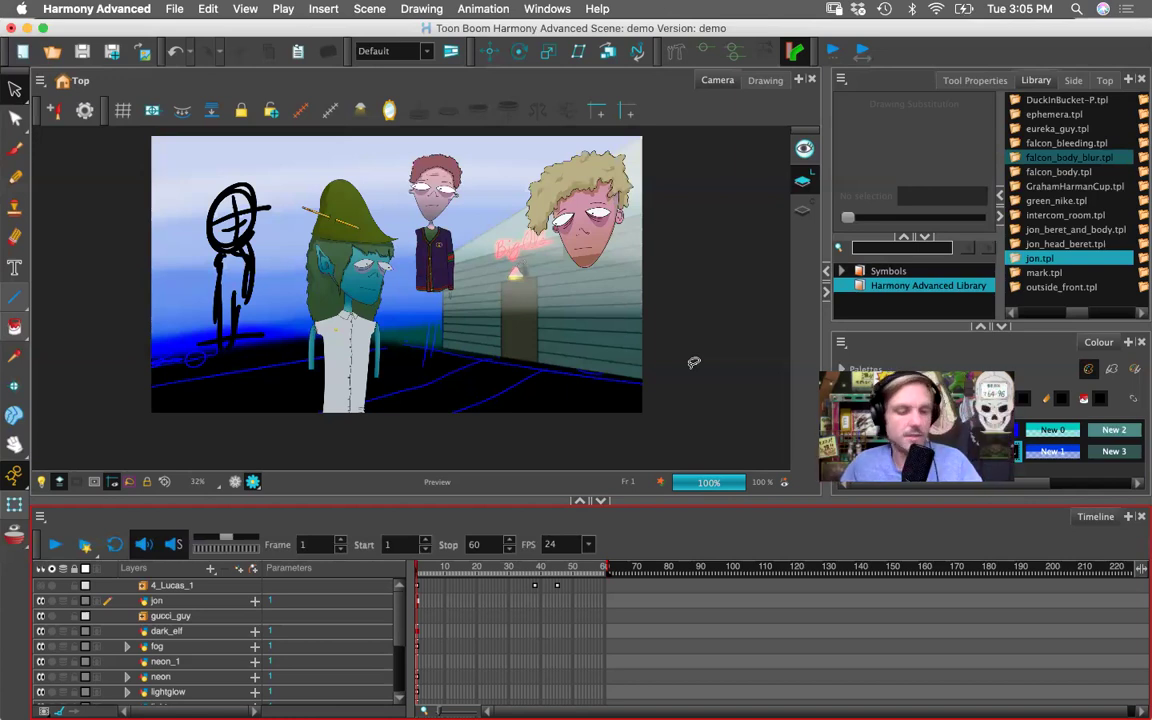
{"action": "right_click", "coordinate": [289, 340]}
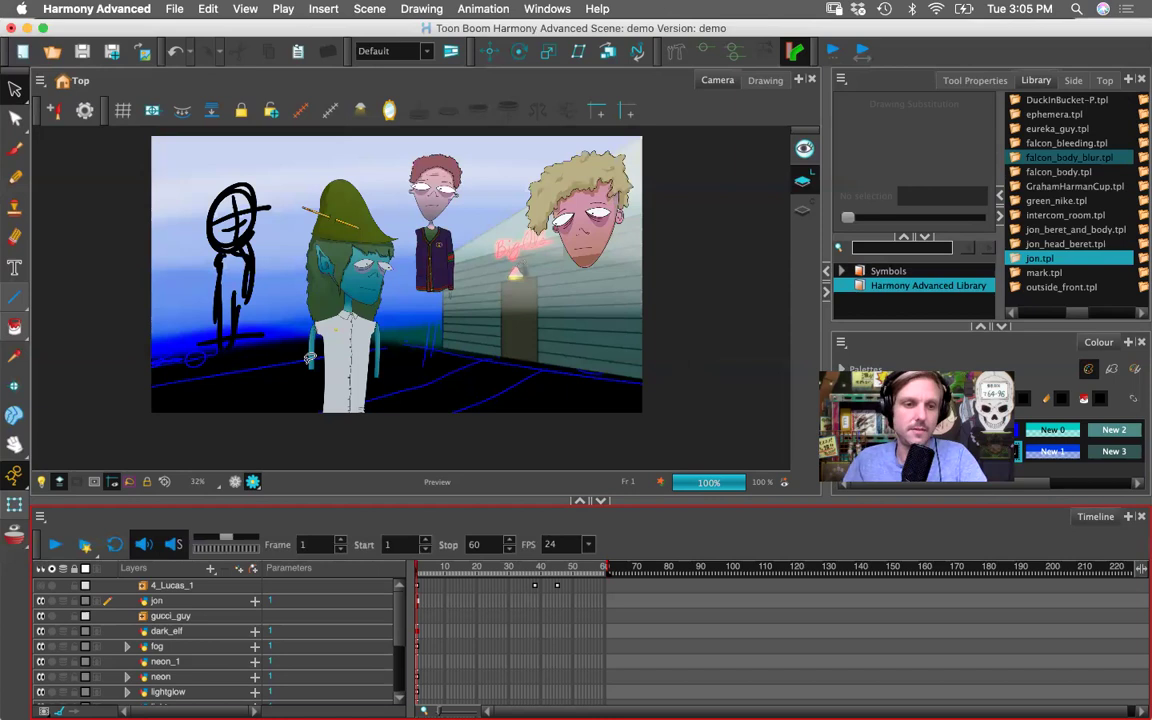
{"action": "left_click", "coordinate": [722, 330]}
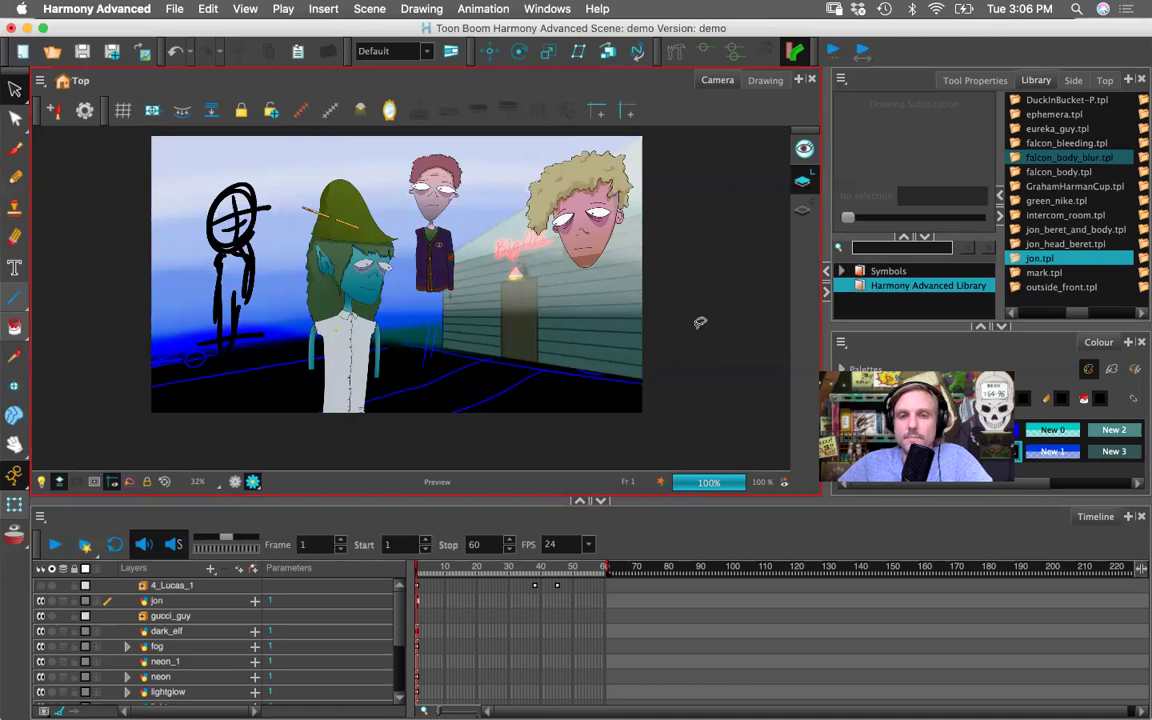
- Select the jon layer for editing and switch the camera from the rendered preview to the OpenGL view
{"action": "key", "text": "2"}
{"action": "key", "text": "2"}
{"action": "key", "text": "2"}
{"action": "key", "text": "2"}
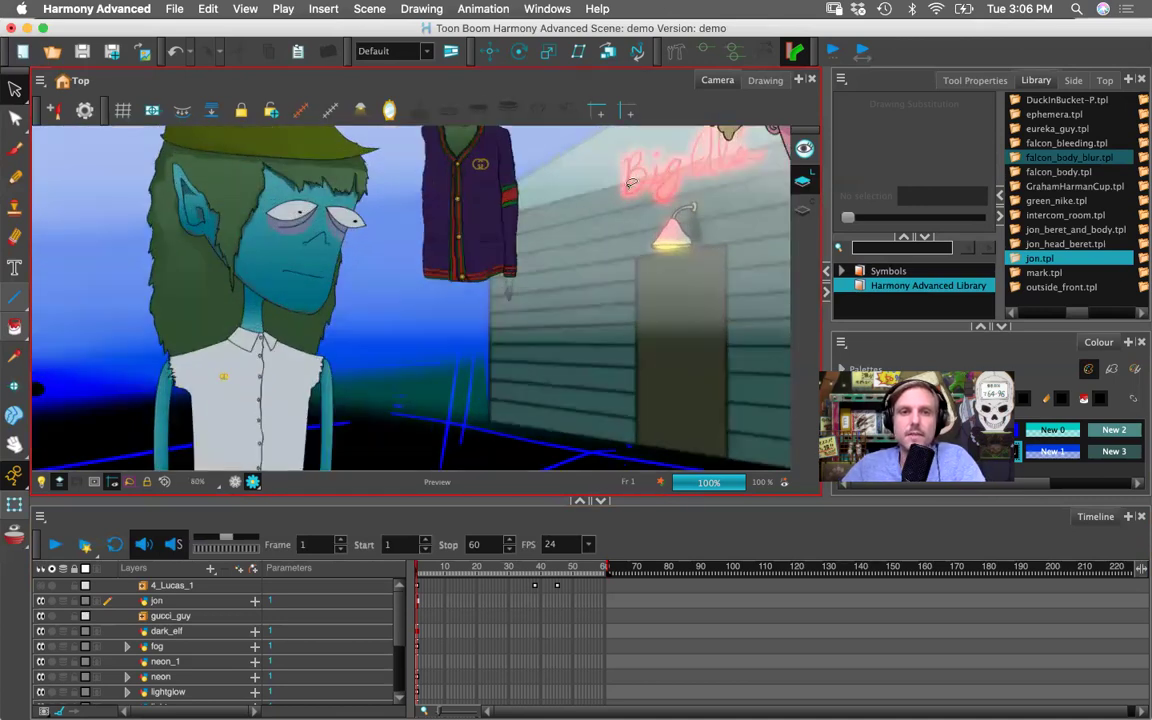
{"action": "left_click_drag", "start_coordinate": [631, 183], "coordinate": [305, 394]}
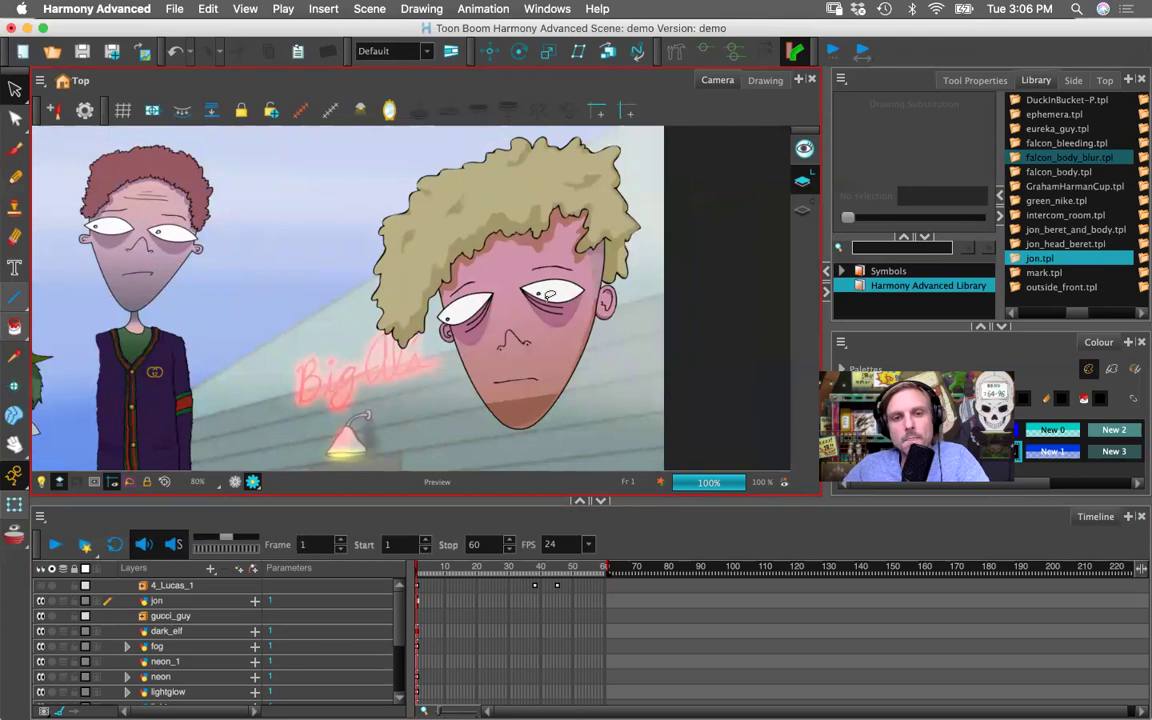
{"action": "left_click", "coordinate": [160, 600]}
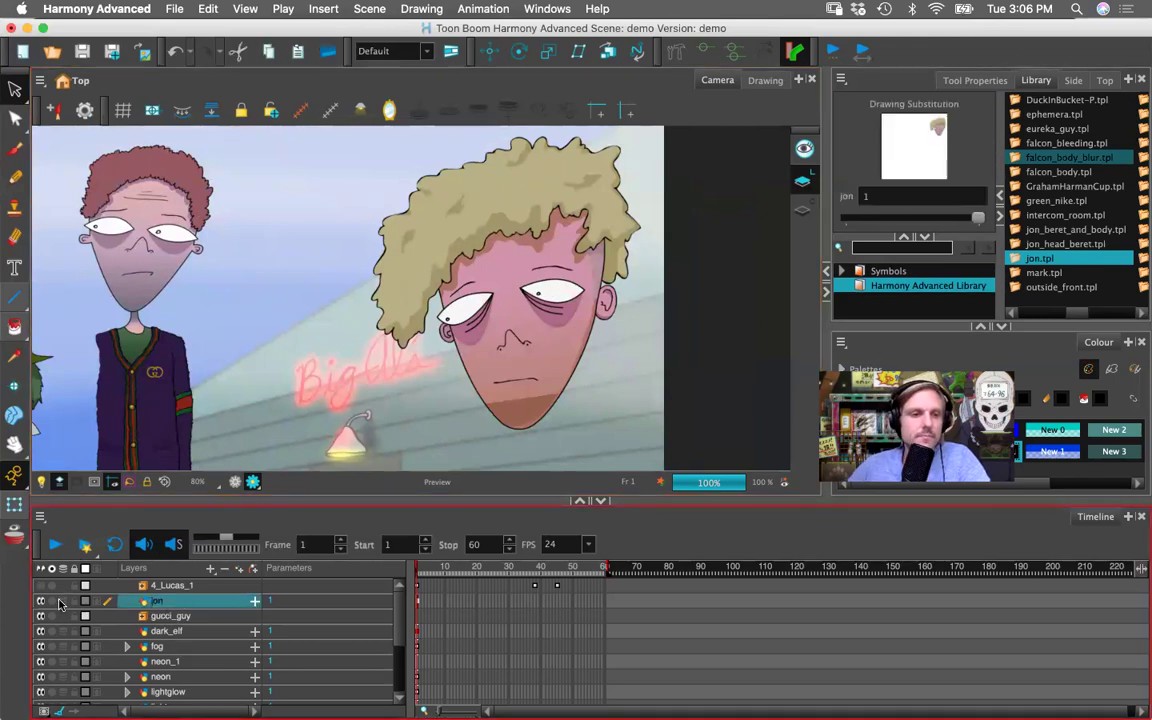
{"action": "left_click", "coordinate": [235, 482]}
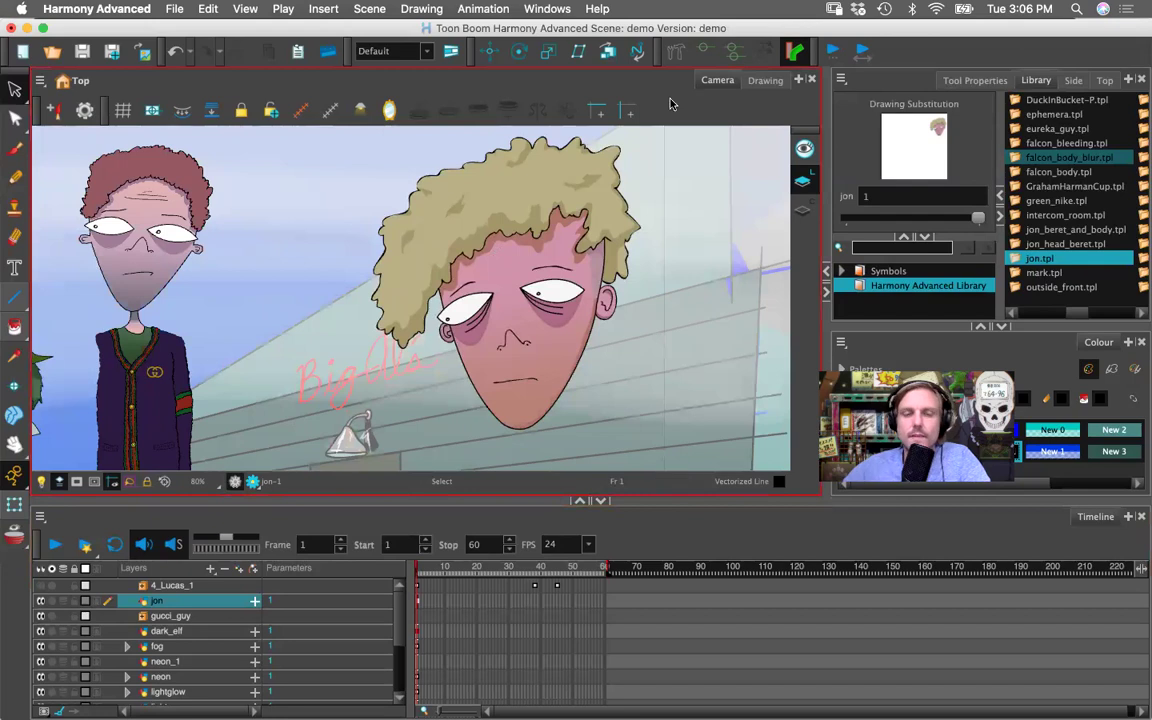
- Delete the small pupil outlines from both eyes of the jon head
{"action": "key", "text": "2"}
{"action": "left_click_drag", "start_coordinate": [550, 340], "coordinate": [390, 271]}
{"action": "key", "text": "2"}
{"action": "key", "text": "2"}
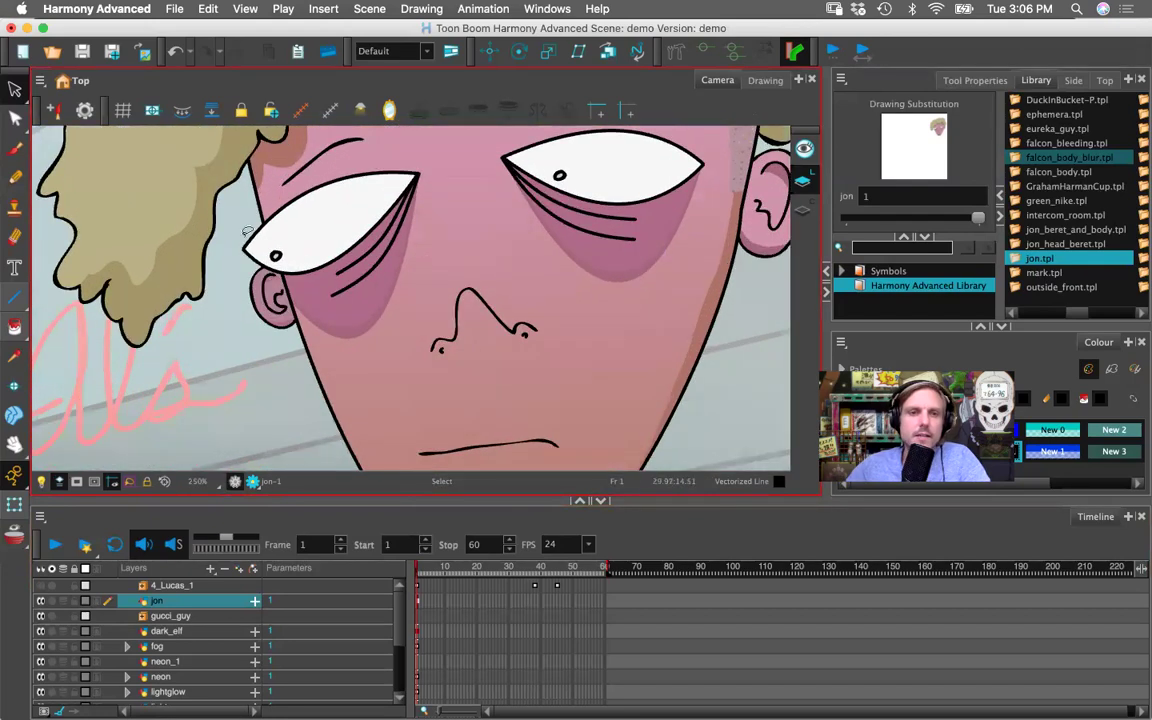
{"action": "left_click", "coordinate": [274, 252]}
{"action": "key", "text": "Delete"}
{"action": "left_click", "coordinate": [558, 175]}
{"action": "key", "text": "Delete"}
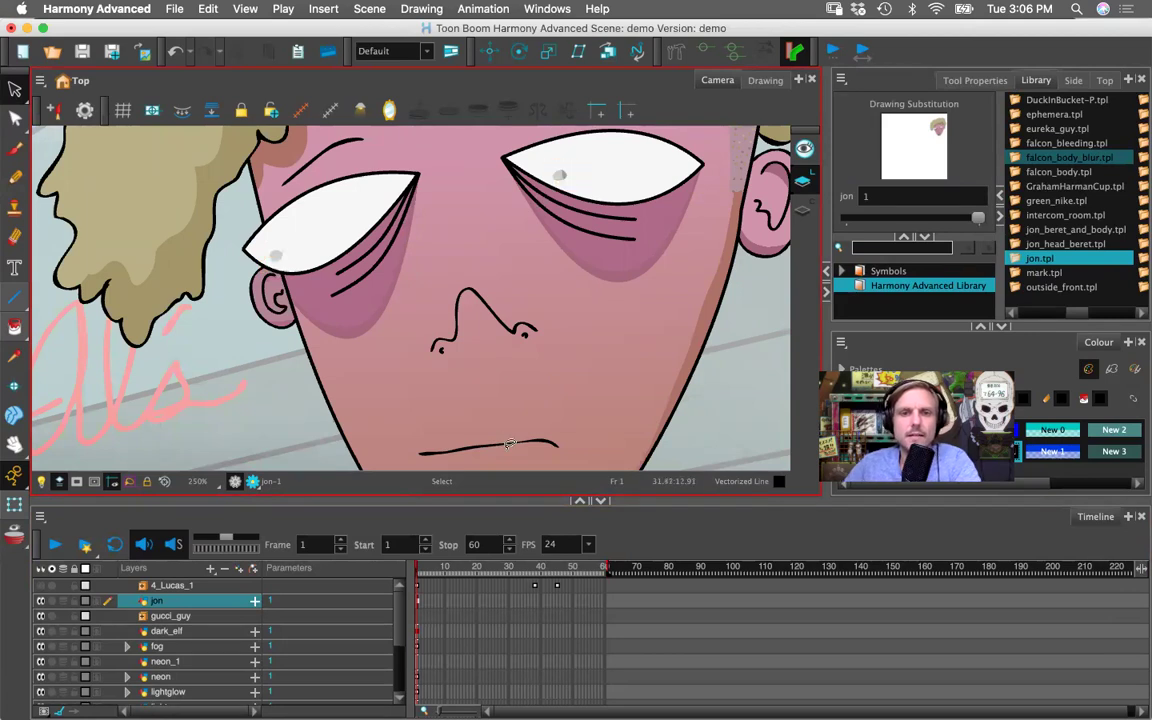
- Delete the mouth line from the jon head
{"action": "left_click", "coordinate": [548, 439]}
{"action": "left_click", "coordinate": [692, 414]}
{"action": "left_click", "coordinate": [545, 436]}
{"action": "key", "text": "Delete"}
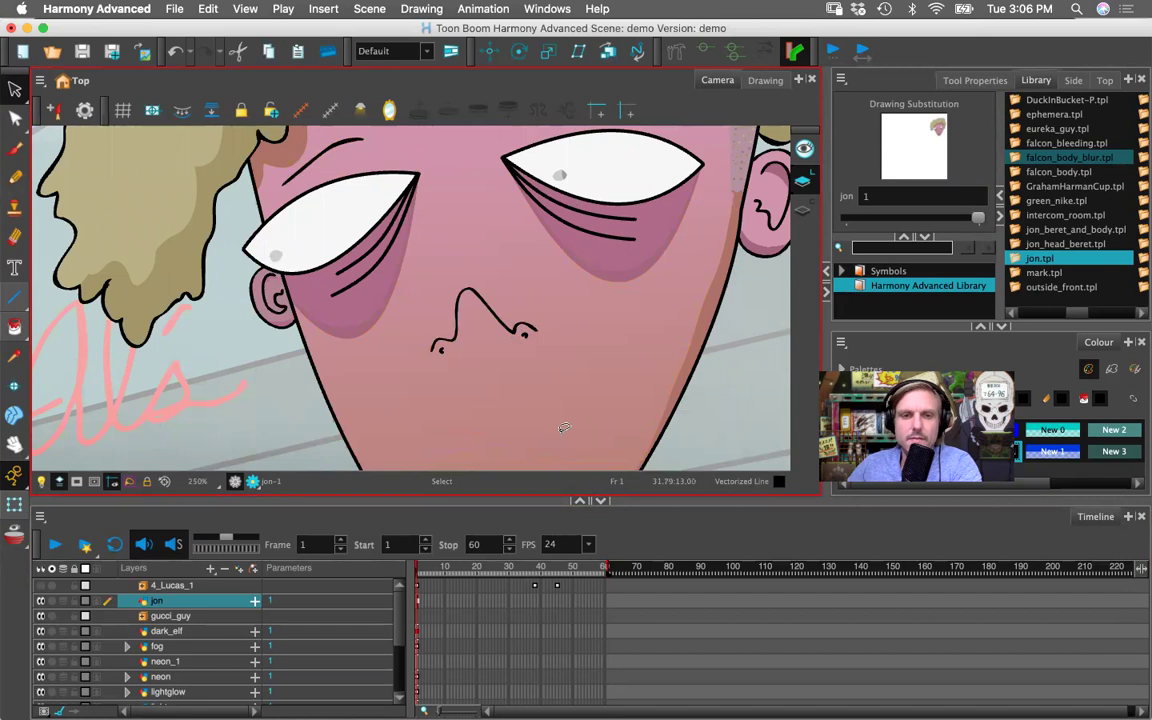
- Paint a larger solid black pupil in each eye of the jon head with the Brush
{"action": "scroll", "coordinate": [563, 432], "scroll_direction": "down", "scroll_amount": 2}
{"action": "key", "text": "1"}
{"action": "key", "text": "1"}
{"action": "key", "text": "1"}
{"action": "key", "text": "2"}
{"action": "key", "text": "2"}
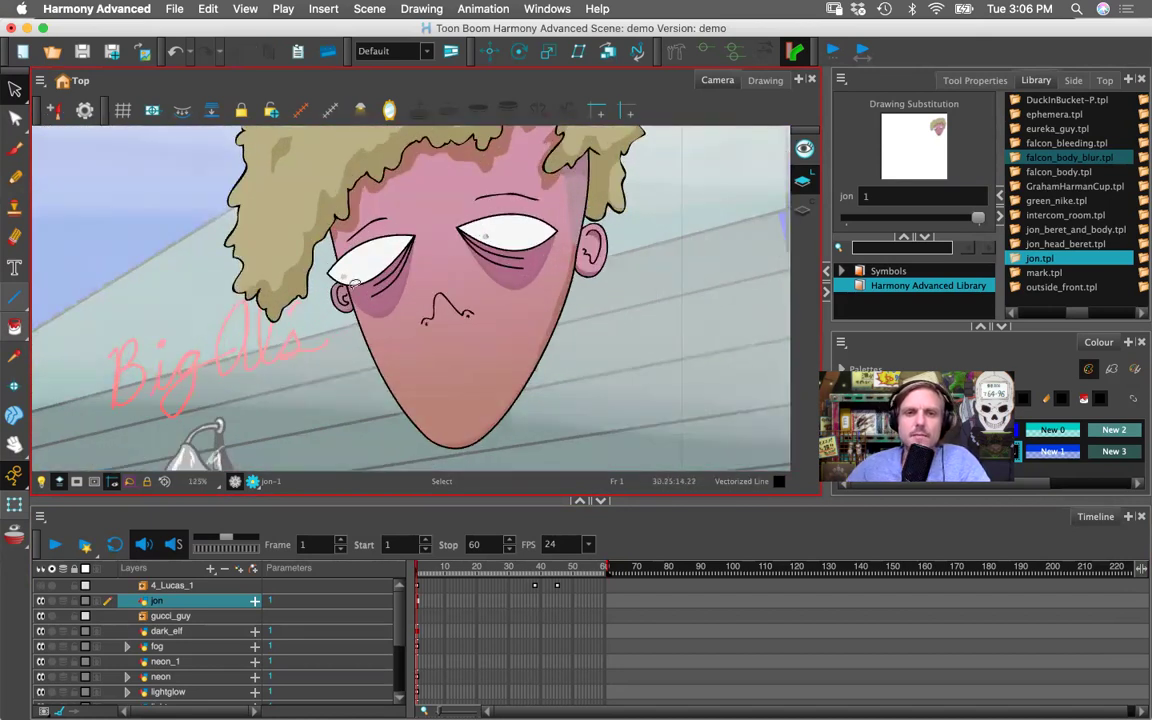
{"action": "left_click", "coordinate": [15, 149]}
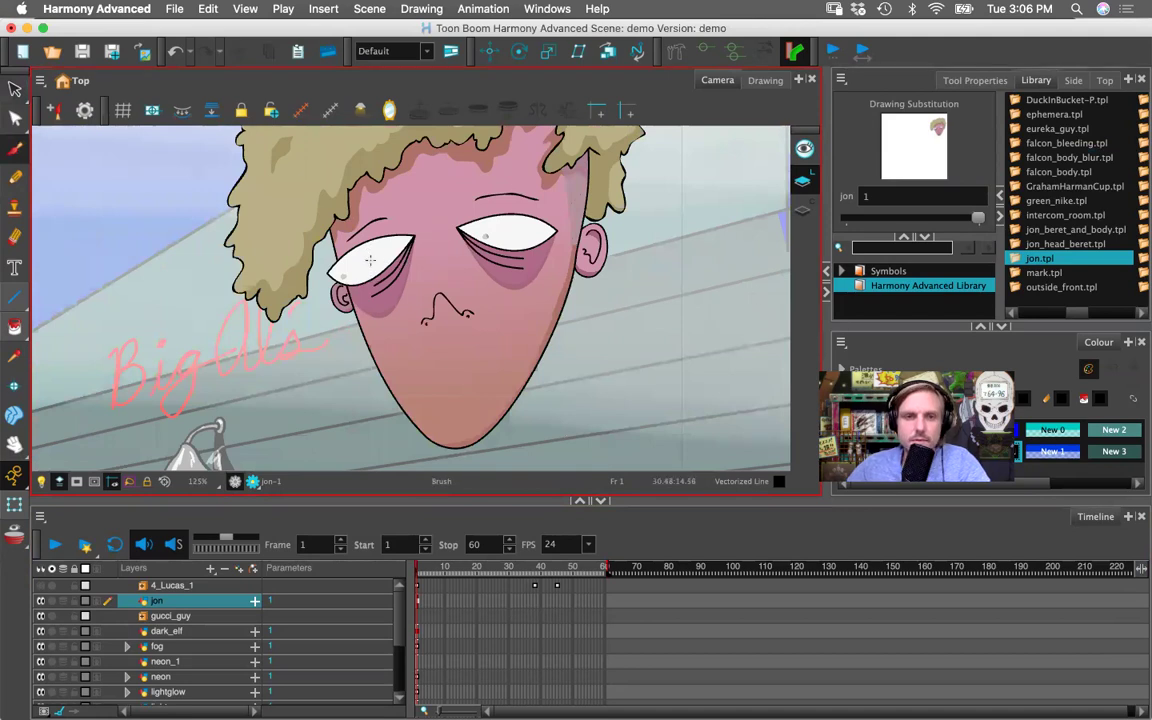
{"action": "left_click", "coordinate": [370, 263]}
{"action": "key", "text": "super+z"}
{"action": "left_click", "coordinate": [366, 260]}
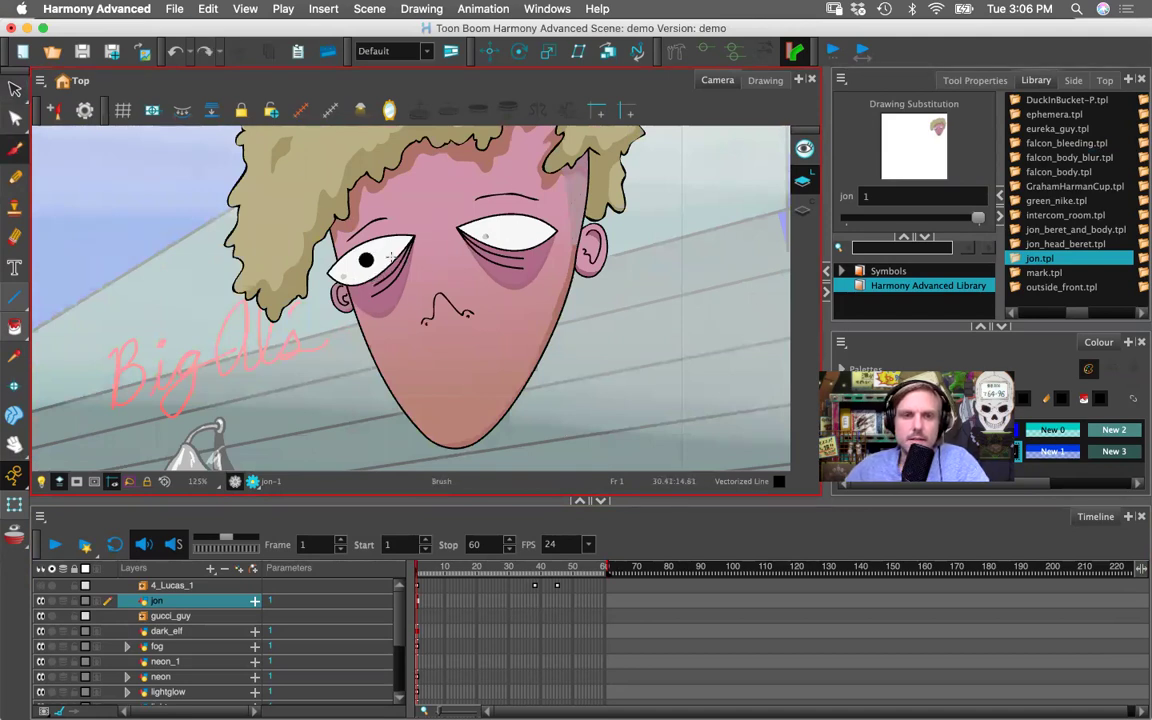
{"action": "left_click", "coordinate": [502, 233]}
- Paint a short, thick black open mouth on the lower face of the jon head
{"action": "mouse_move", "coordinate": [426, 372]}
{"action": "left_mouse_down"}
{"action": "mouse_move", "coordinate": [474, 356]}
{"action": "mouse_move", "coordinate": [455, 374]}
{"action": "left_mouse_up"}
{"action": "key", "text": "1"}
{"action": "key", "text": "1"}
{"action": "key", "text": "2"}
{"action": "key", "text": "2"}
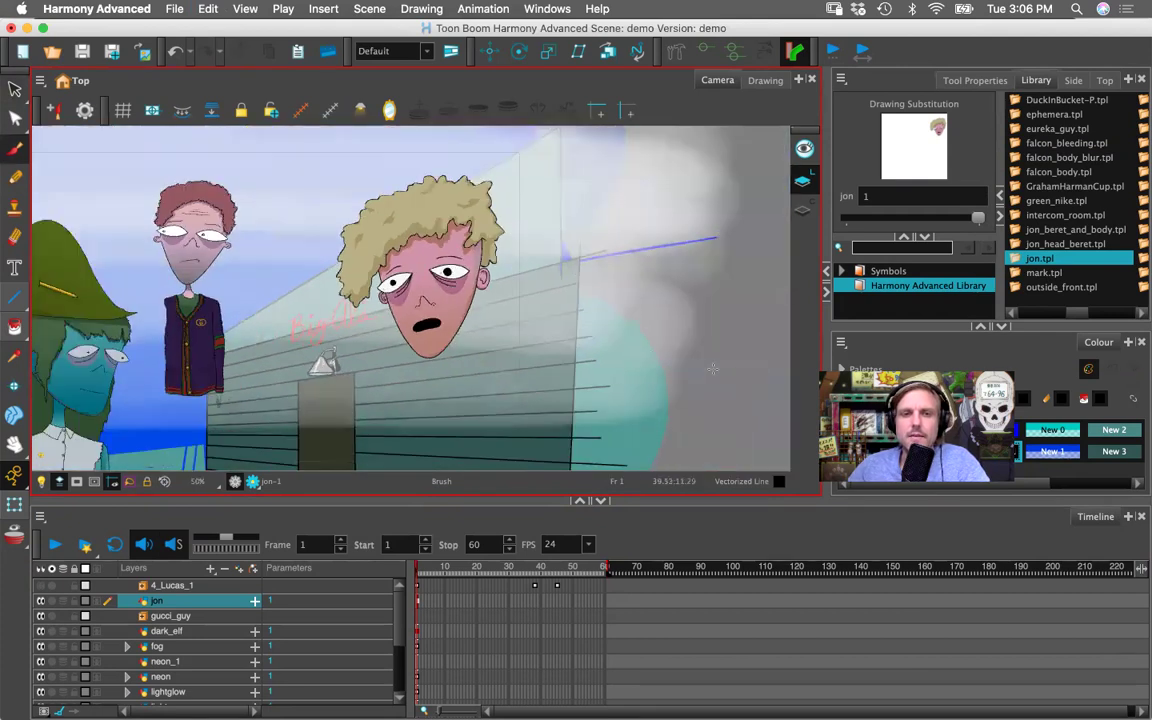
{"action": "key", "text": "2"}
{"action": "key", "text": "2"}
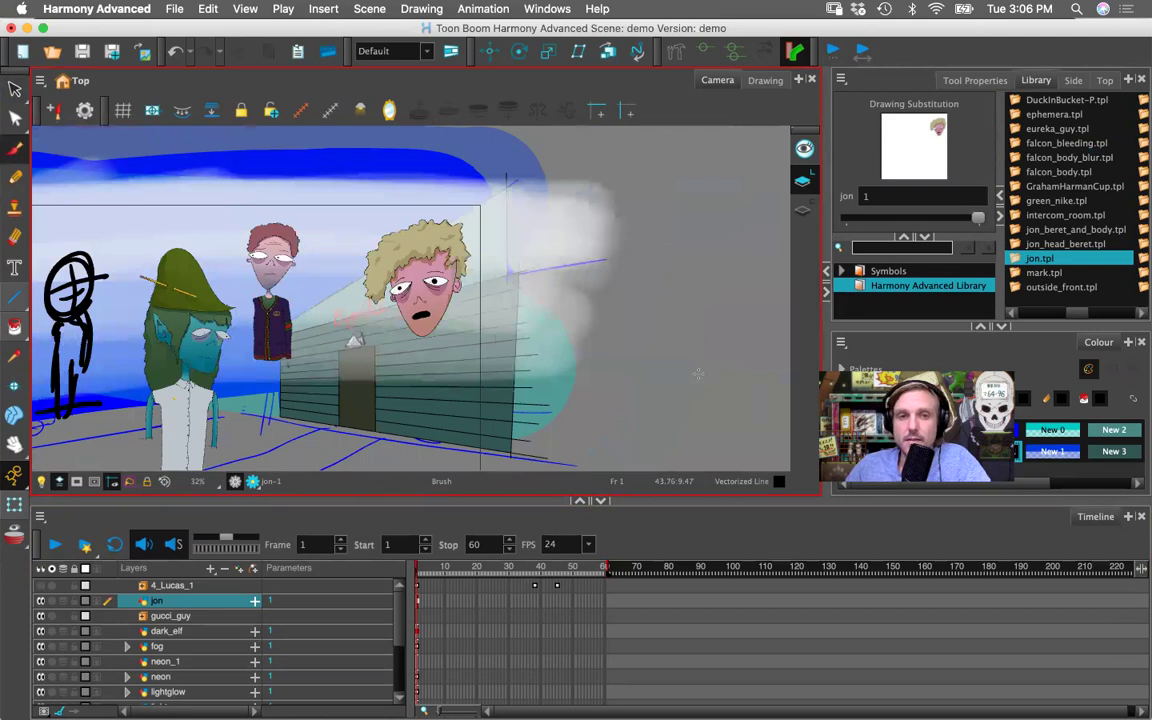
{"action": "key", "text": "2"}
{"action": "key", "text": "space"}
{"action": "left_click_drag", "start_coordinate": [362, 367], "coordinate": [582, 353]}
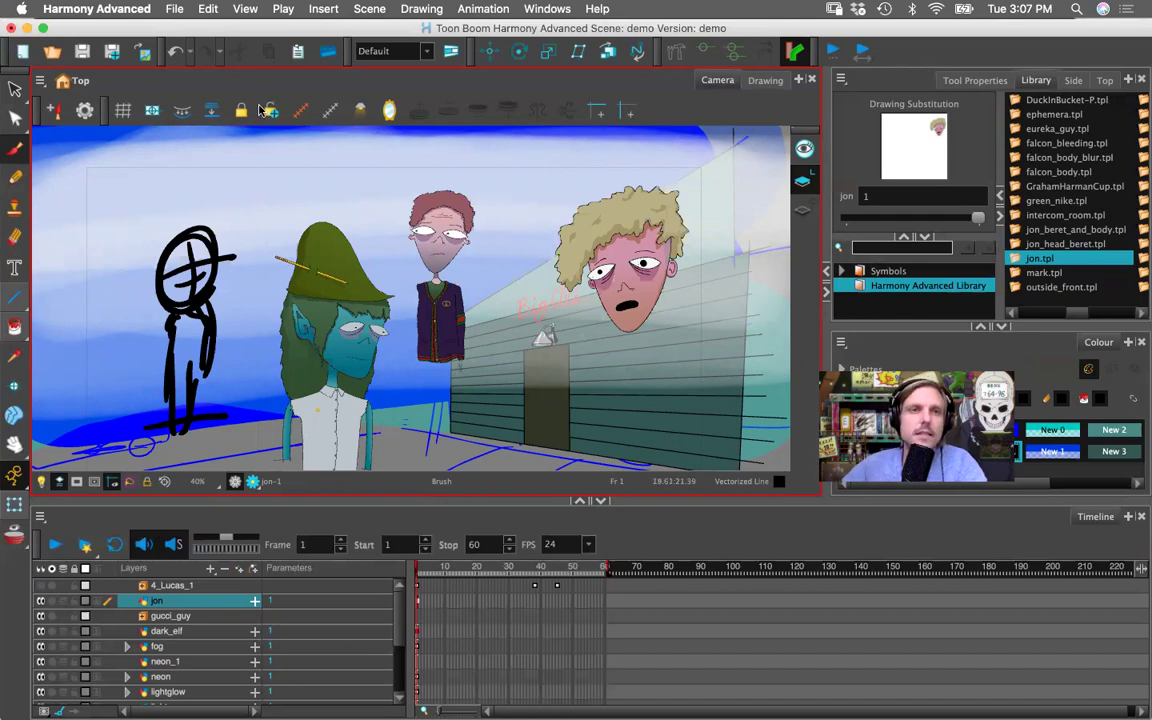
{"action": "left_click", "coordinate": [174, 10]}
{"action": "mouse_move", "coordinate": [192, 58]}
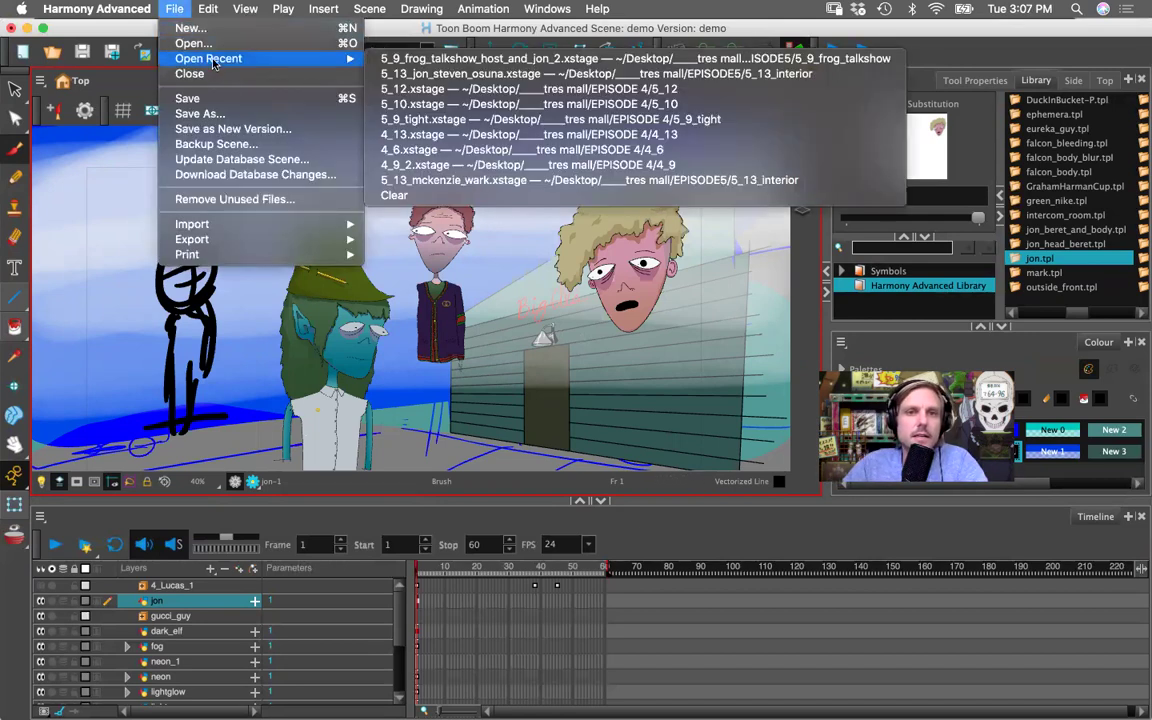
{"action": "left_click", "coordinate": [406, 73]}
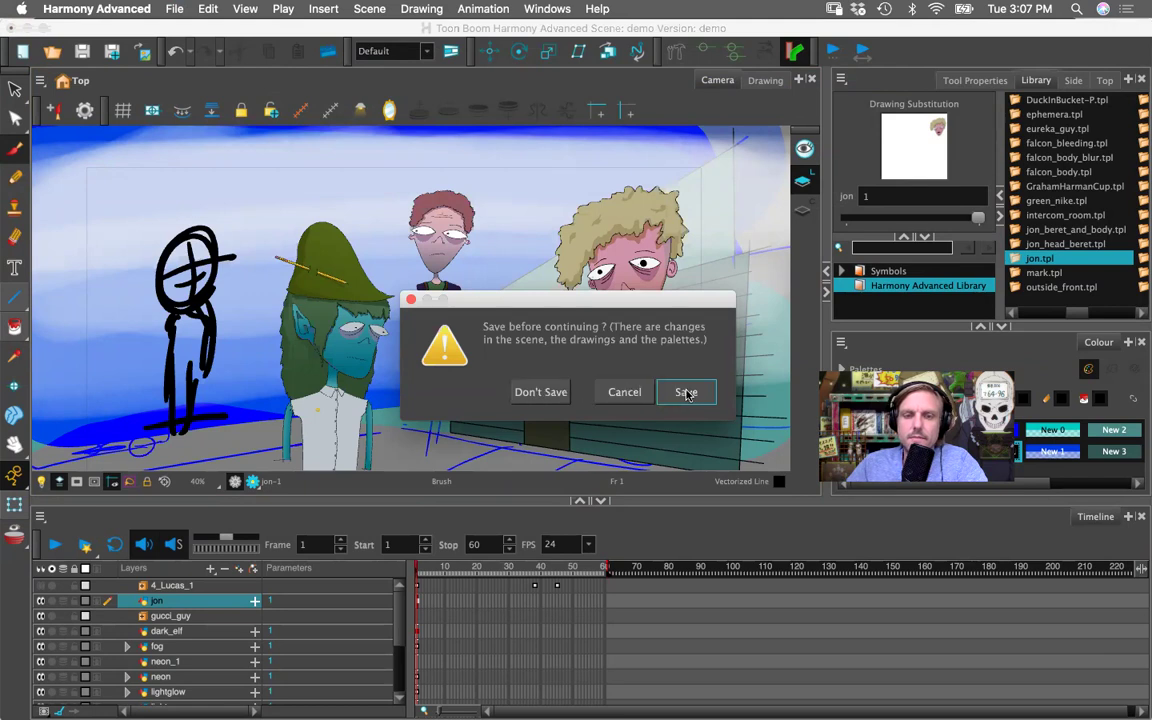
{"action": "left_click", "coordinate": [686, 393]}
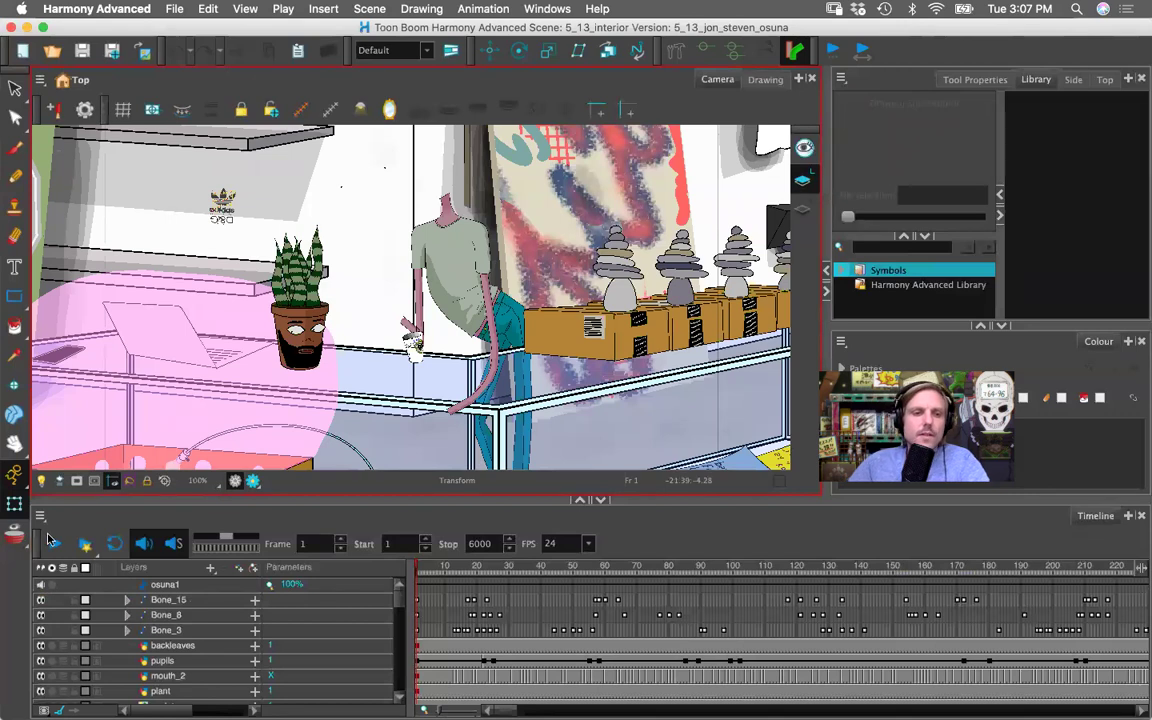
- Play the opened scene and examine the character and the potted plant at the glass counter
{"action": "left_click", "coordinate": [54, 544]}
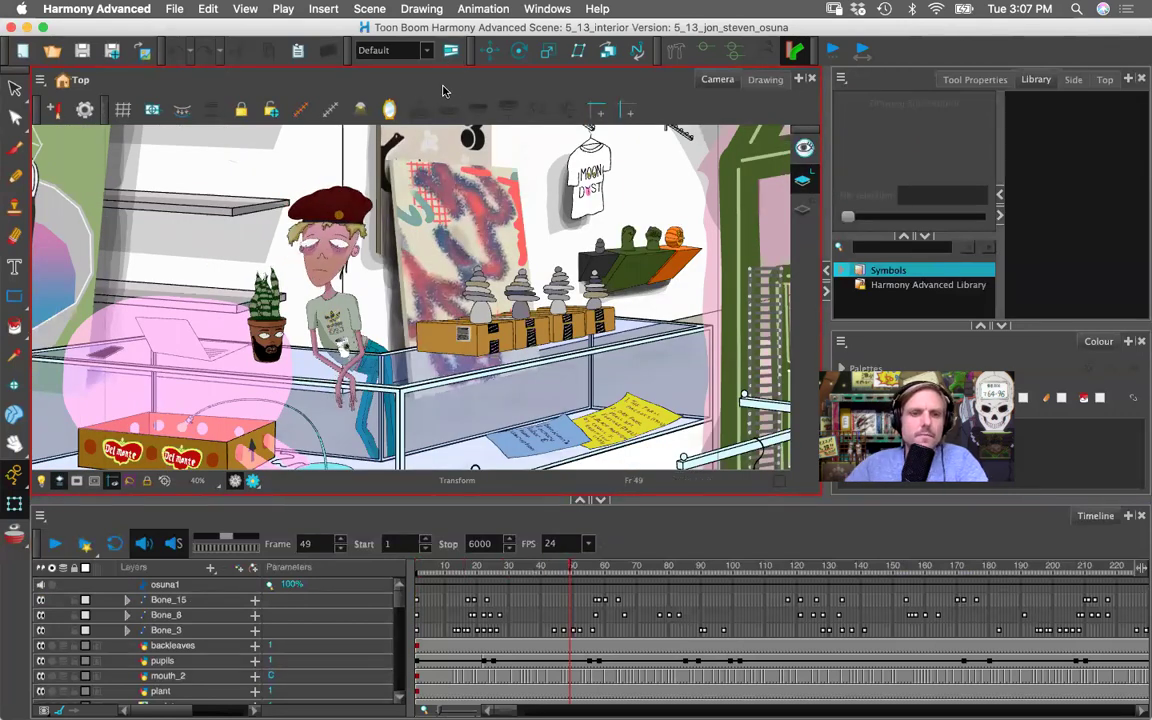
{"action": "scroll", "coordinate": [481, 228], "scroll_direction": "up", "scroll_amount": 2}
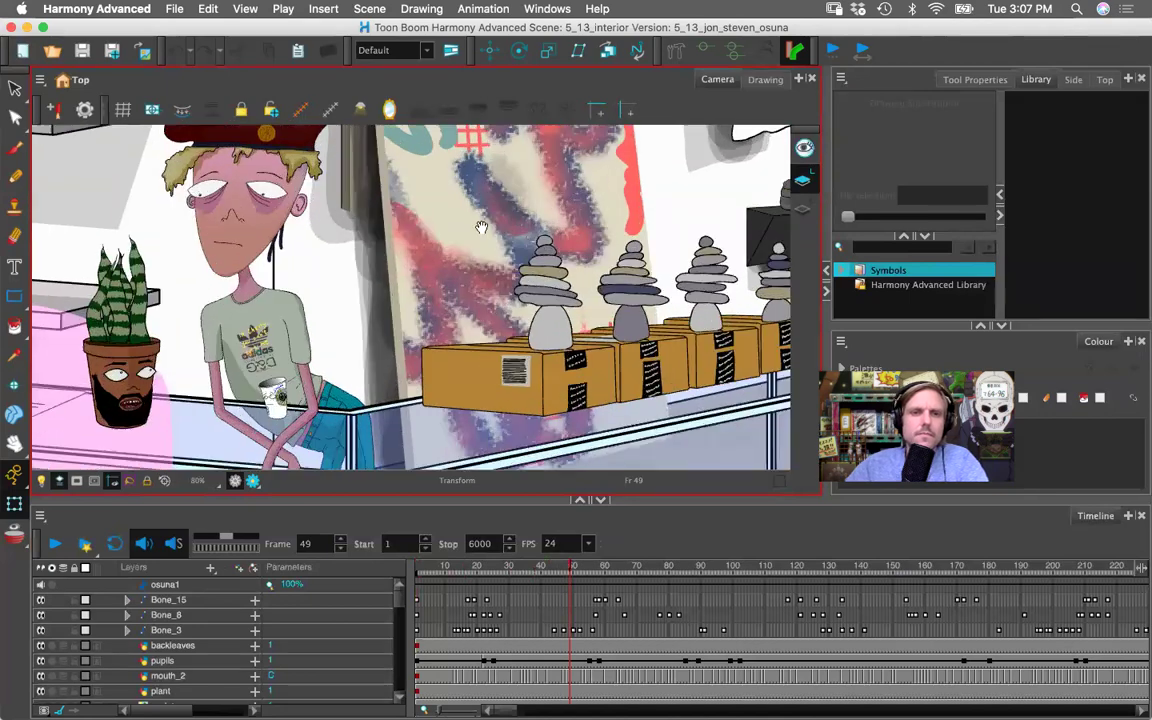
{"action": "left_click_drag", "start_coordinate": [481, 228], "coordinate": [560, 168]}
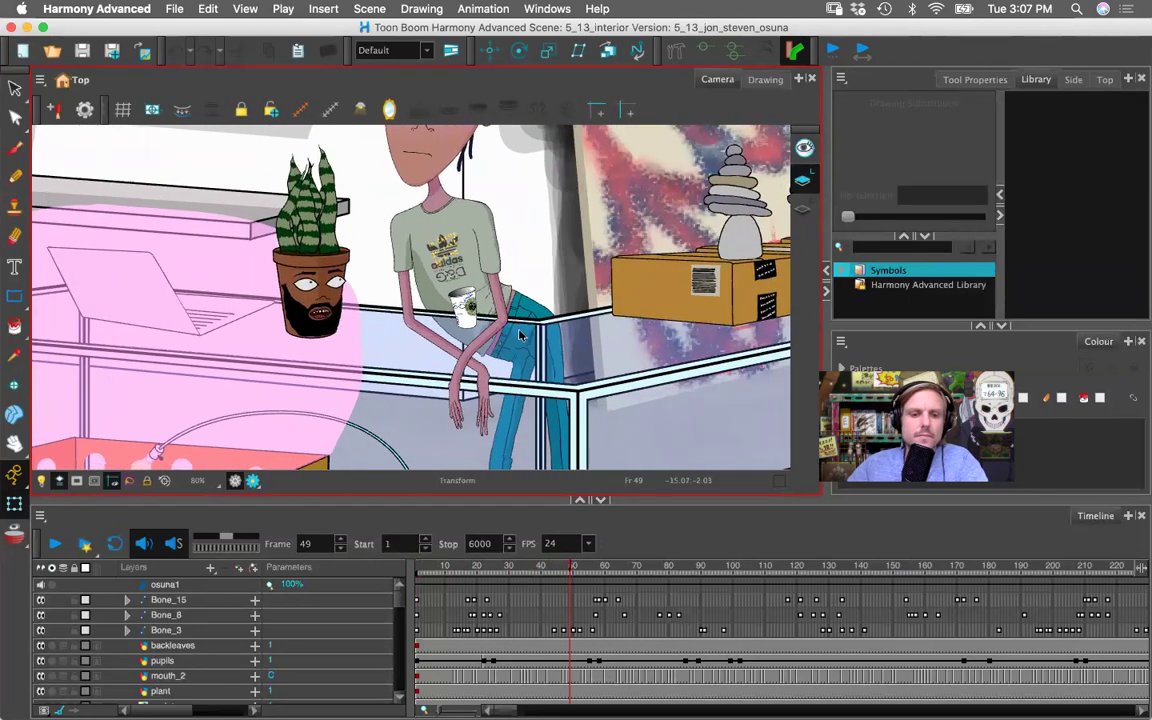
- Enlarge the camera view to full screen and show the rendered preview of frame 49
{"action": "key", "text": "super+f"}
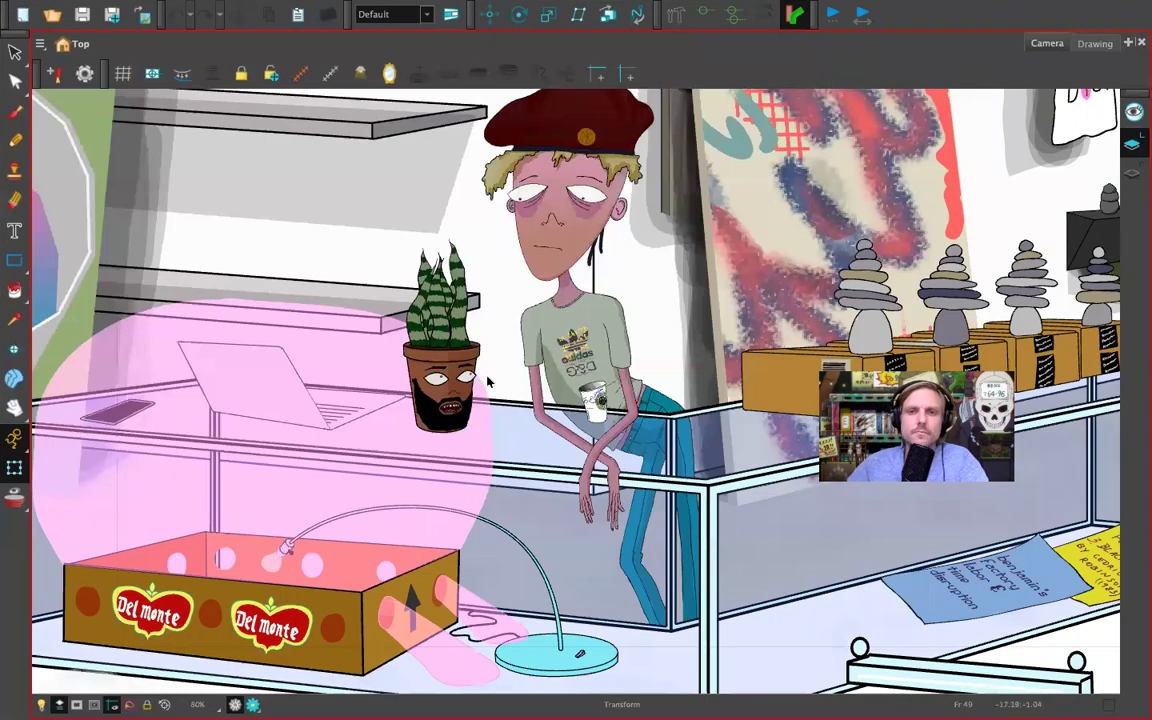
{"action": "key", "text": "1"}
{"action": "left_click", "coordinate": [252, 704]}
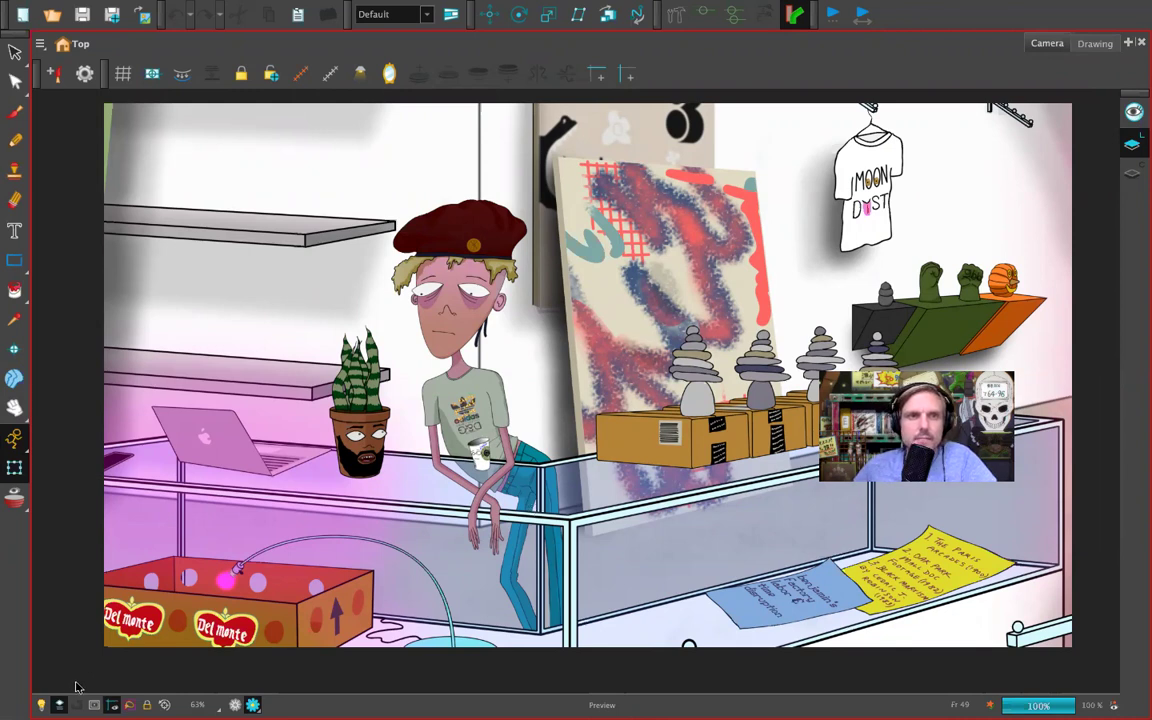
- Play the scene up to frame 603 in the normal workspace and examine the character, plant, boxes and glass counter
{"action": "key", "text": "super+f"}
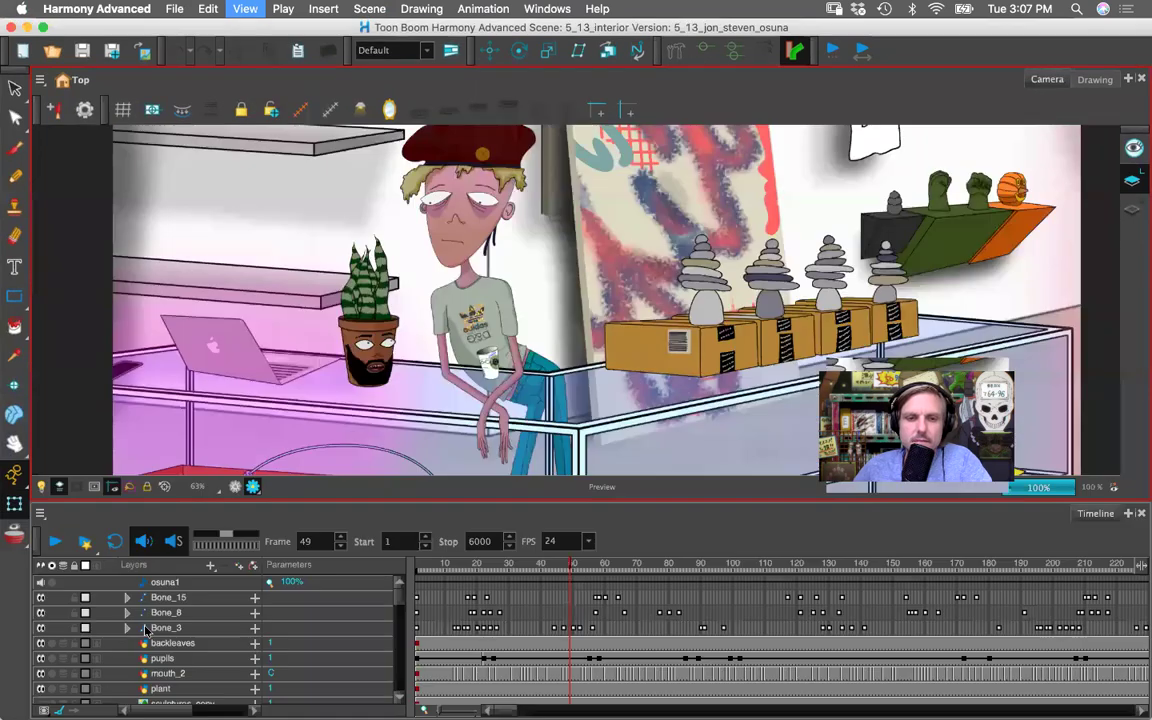
{"action": "key", "text": "Return"}
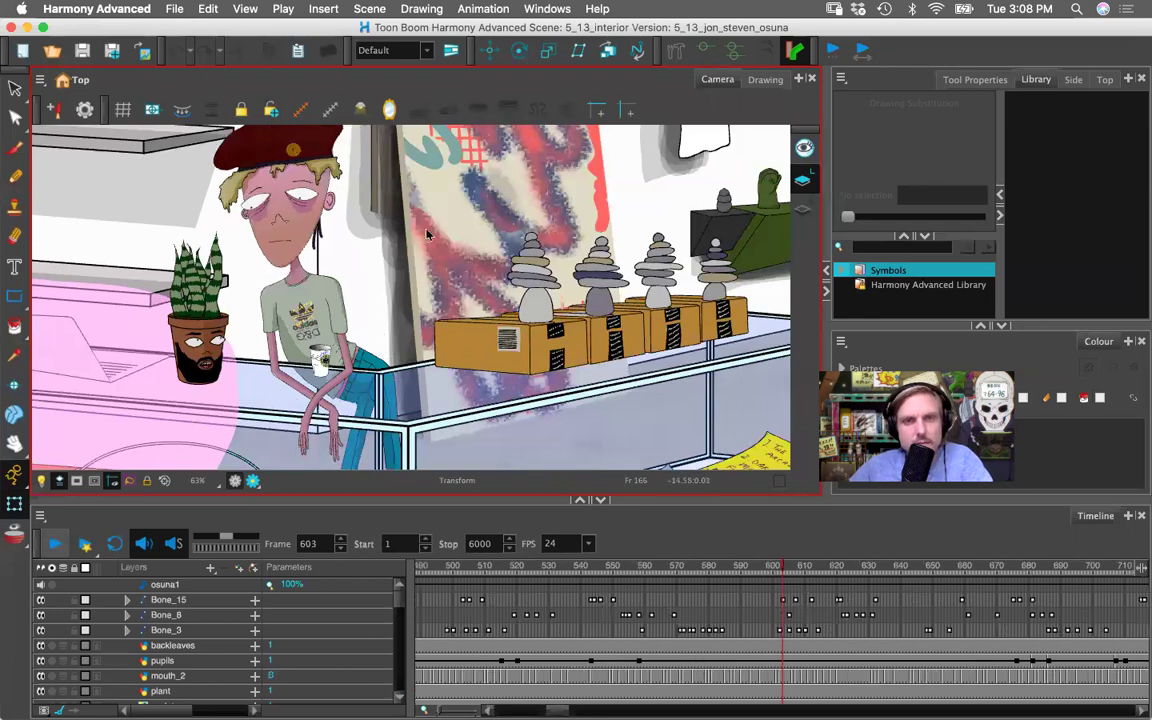
{"action": "scroll", "coordinate": [376, 395], "scroll_direction": "down", "scroll_amount": 2}
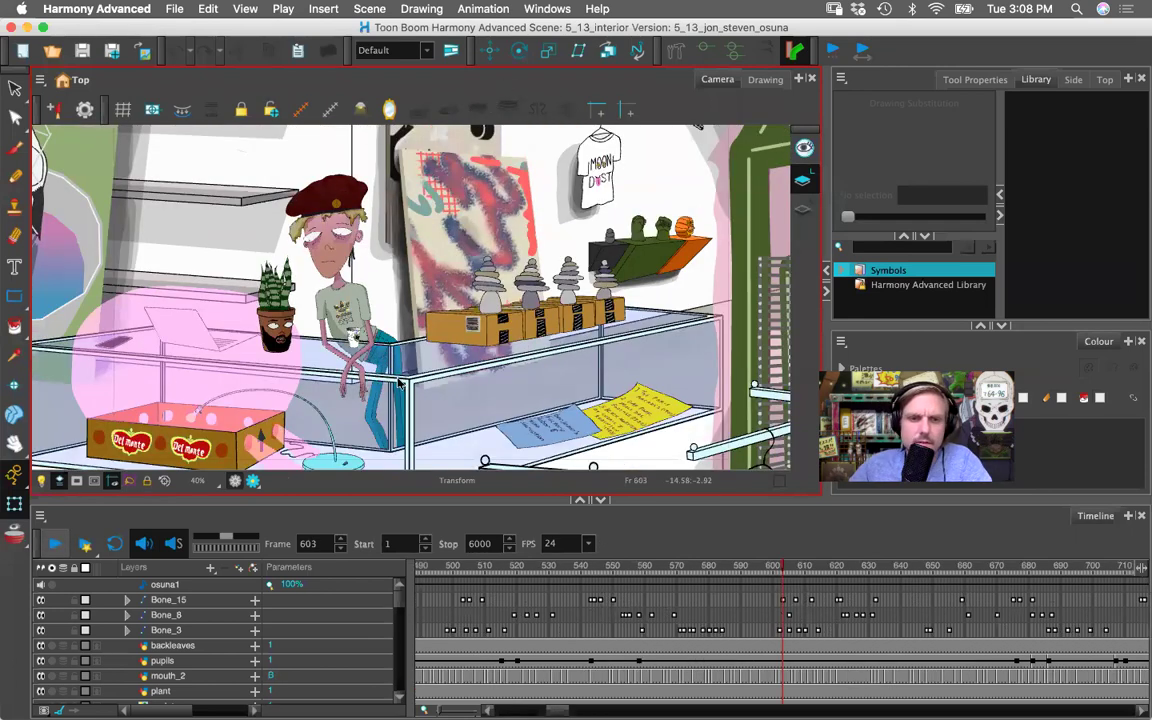
{"action": "scroll", "coordinate": [383, 372], "scroll_direction": "up", "scroll_amount": 2}
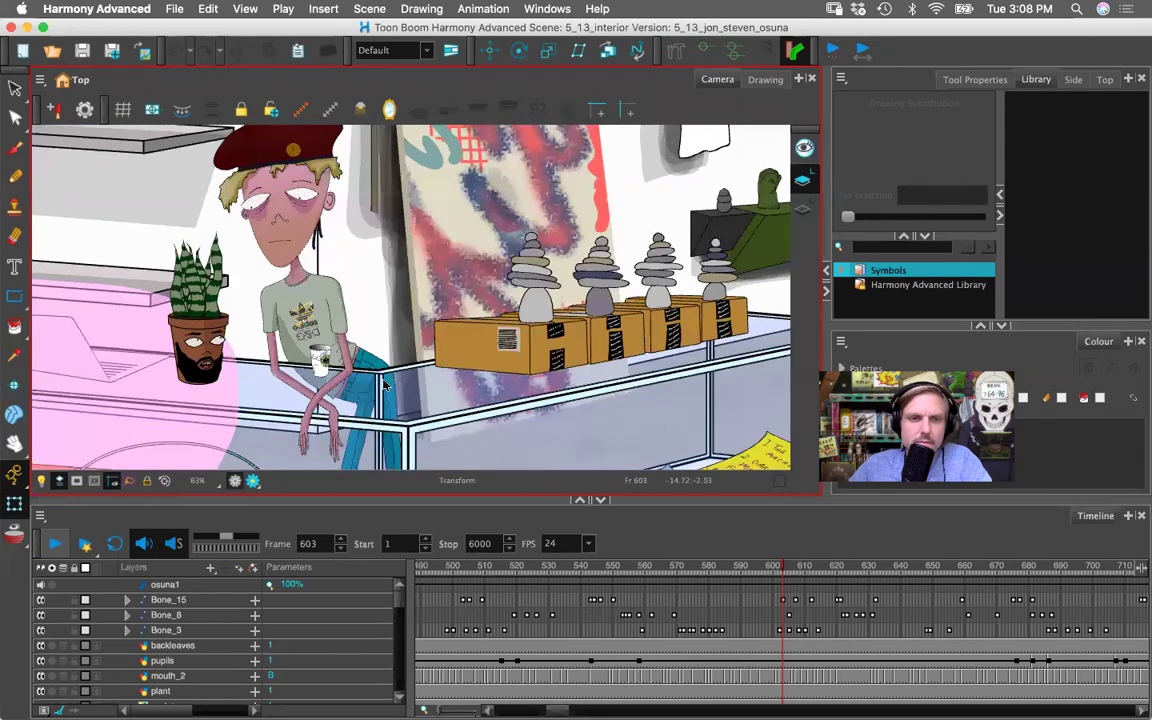
{"action": "scroll", "coordinate": [332, 396], "scroll_direction": "down", "scroll_amount": 1}
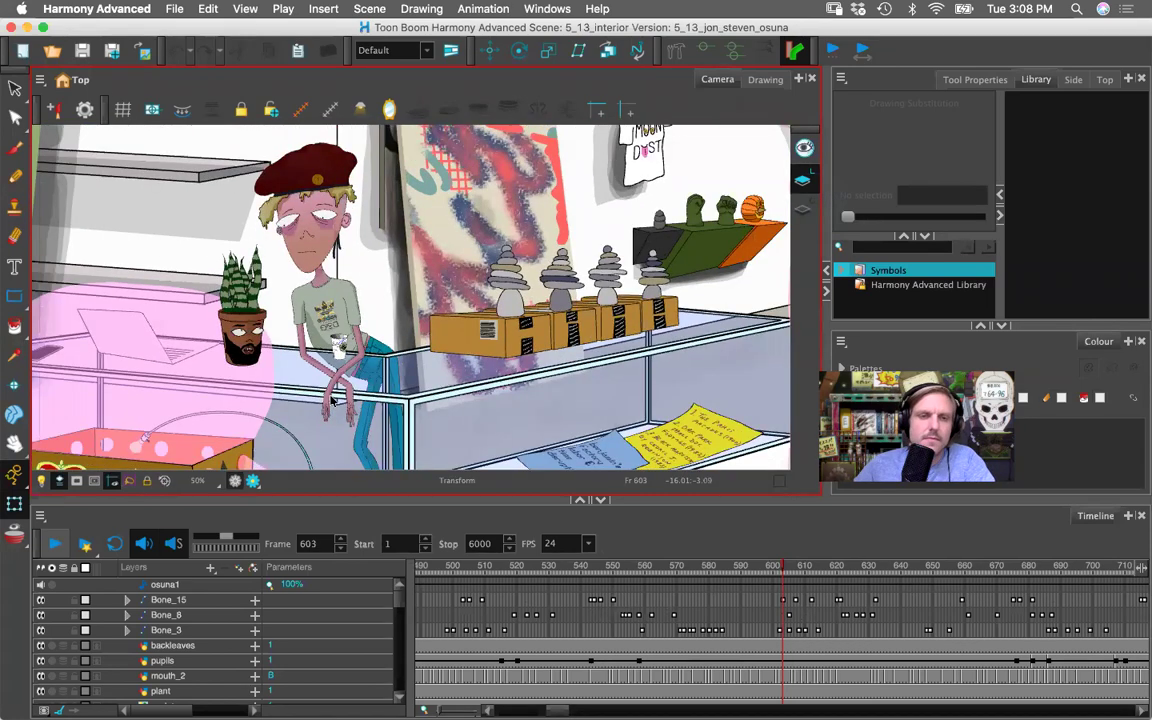
{"action": "left_click_drag", "start_coordinate": [331, 397], "coordinate": [371, 349]}
{"action": "scroll", "coordinate": [371, 349], "scroll_direction": "up", "scroll_amount": 1}
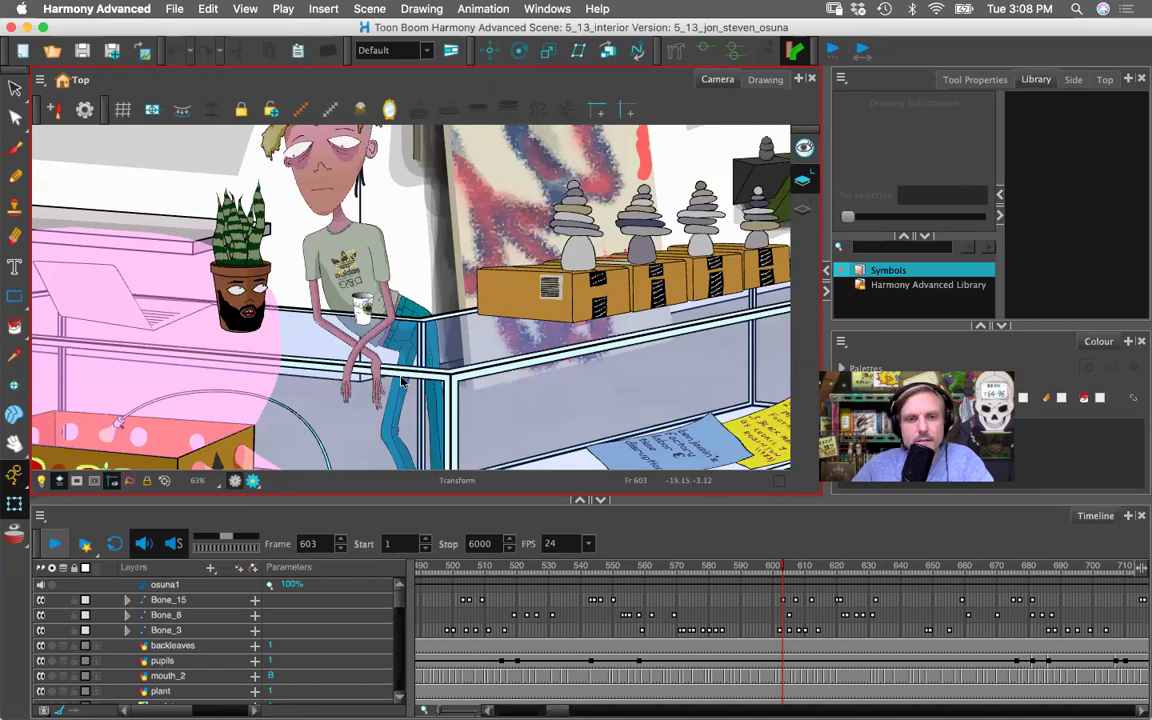
{"action": "key", "text": "space"}
{"action": "left_click_drag", "start_coordinate": [401, 381], "coordinate": [391, 347]}
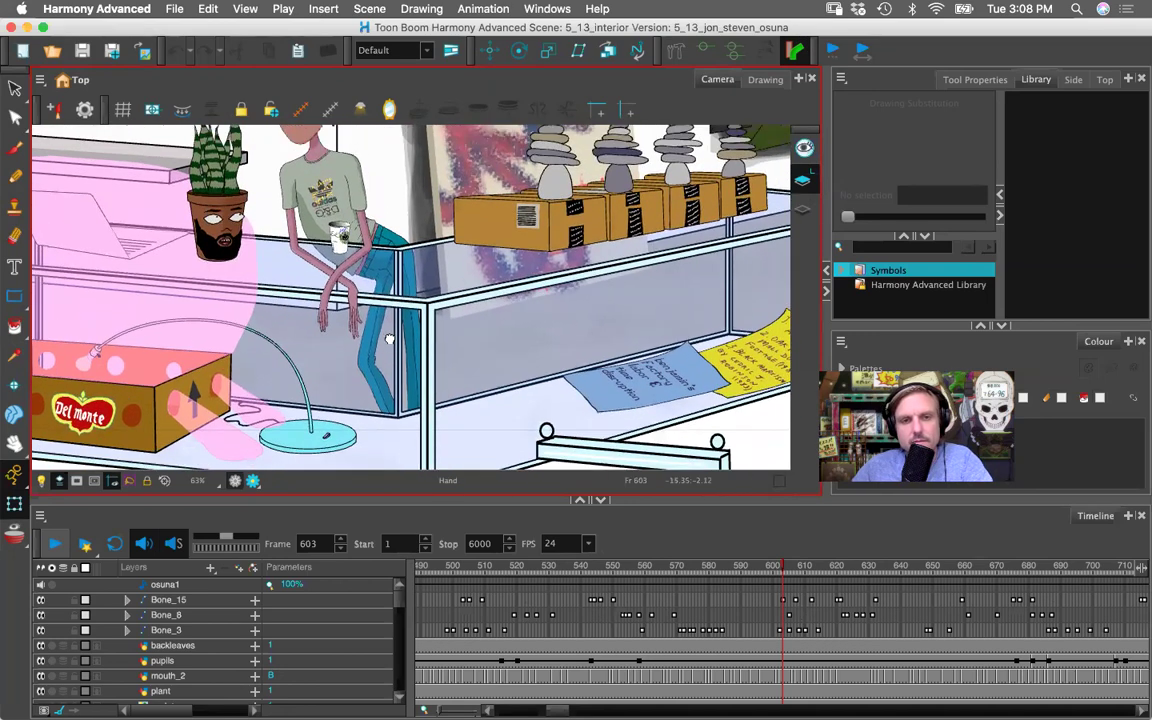
{"action": "key", "text": "1"}
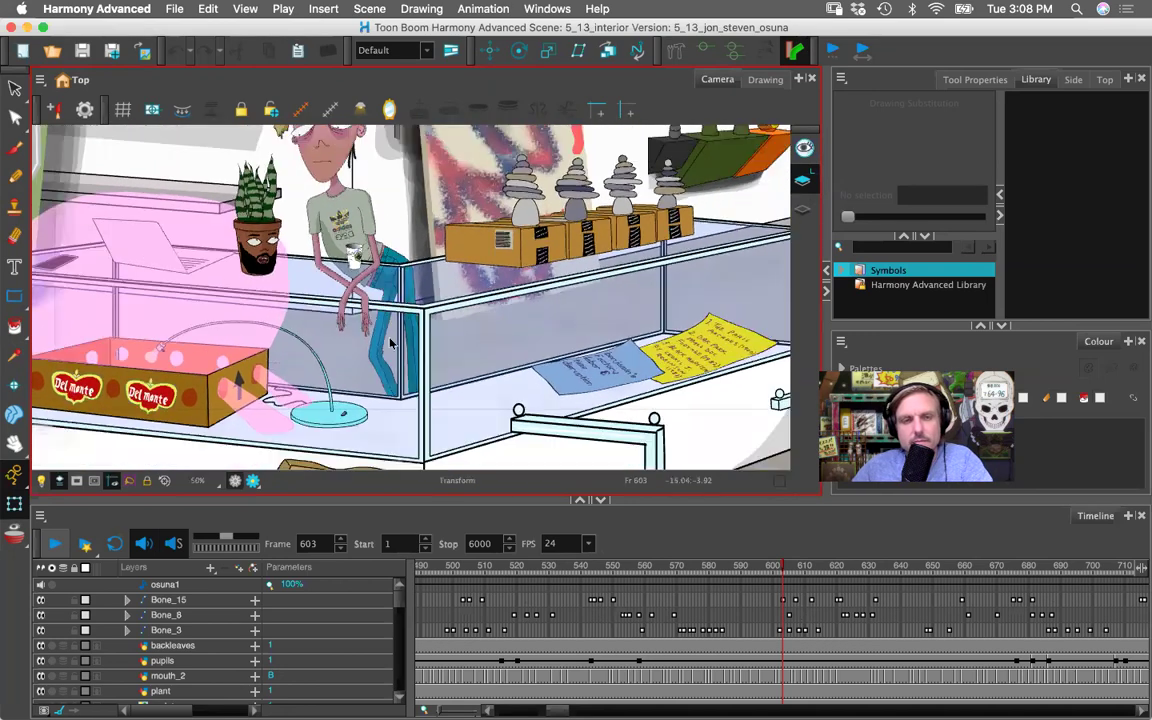
{"action": "key", "text": "1"}
{"action": "key", "text": "2"}
{"action": "key", "text": "2"}
{"action": "scroll", "coordinate": [415, 343], "scroll_direction": "up", "scroll_amount": 3}
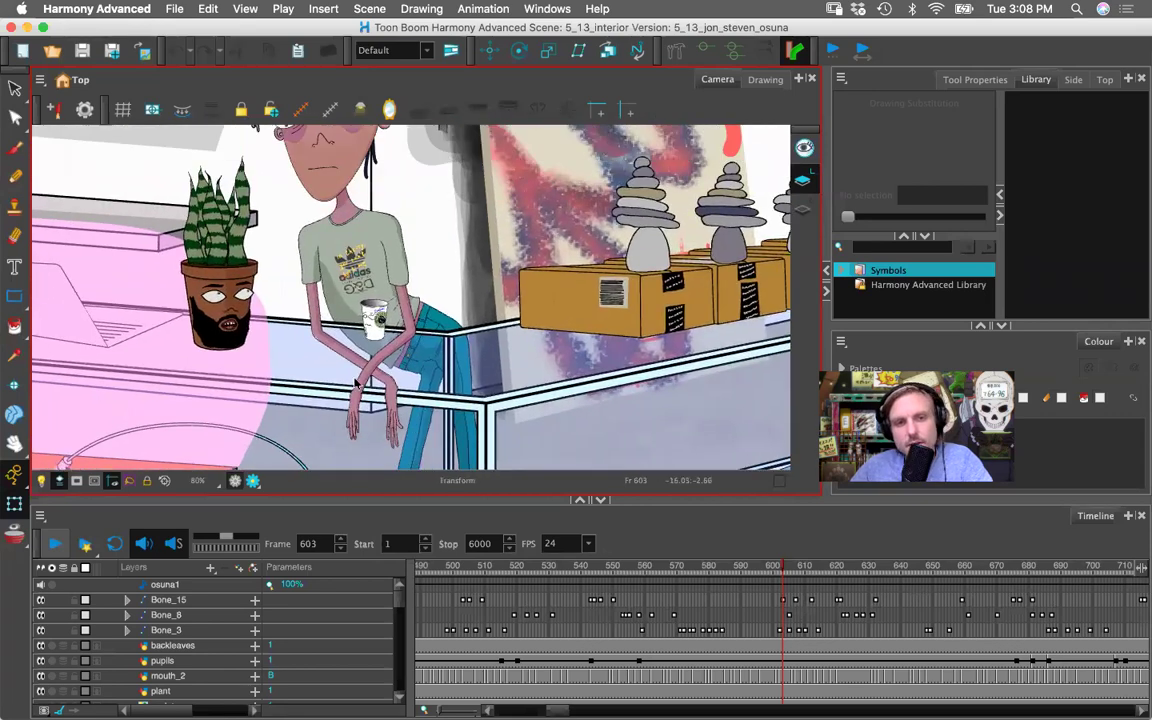
{"action": "scroll", "coordinate": [401, 339], "scroll_direction": "down", "scroll_amount": 2}
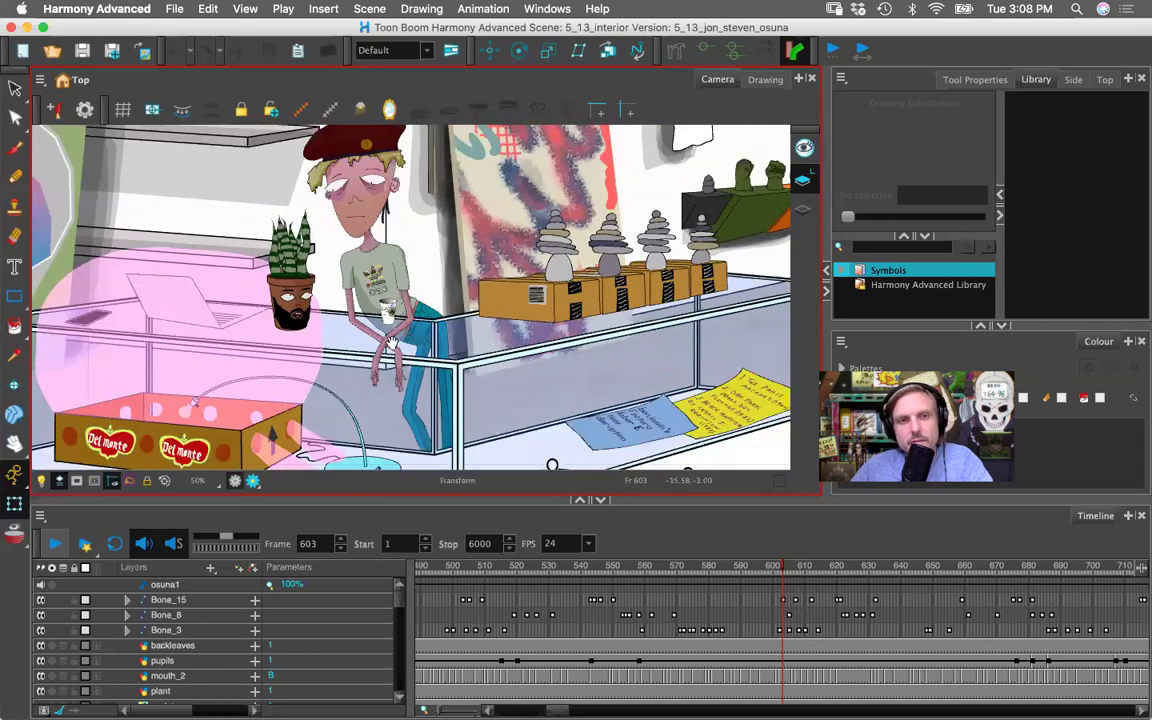
{"action": "left_click_drag", "start_coordinate": [391, 343], "coordinate": [427, 368]}
- Enlarge the camera view to full screen and show the rendered preview of frame 603
{"action": "key", "text": "super+f"}
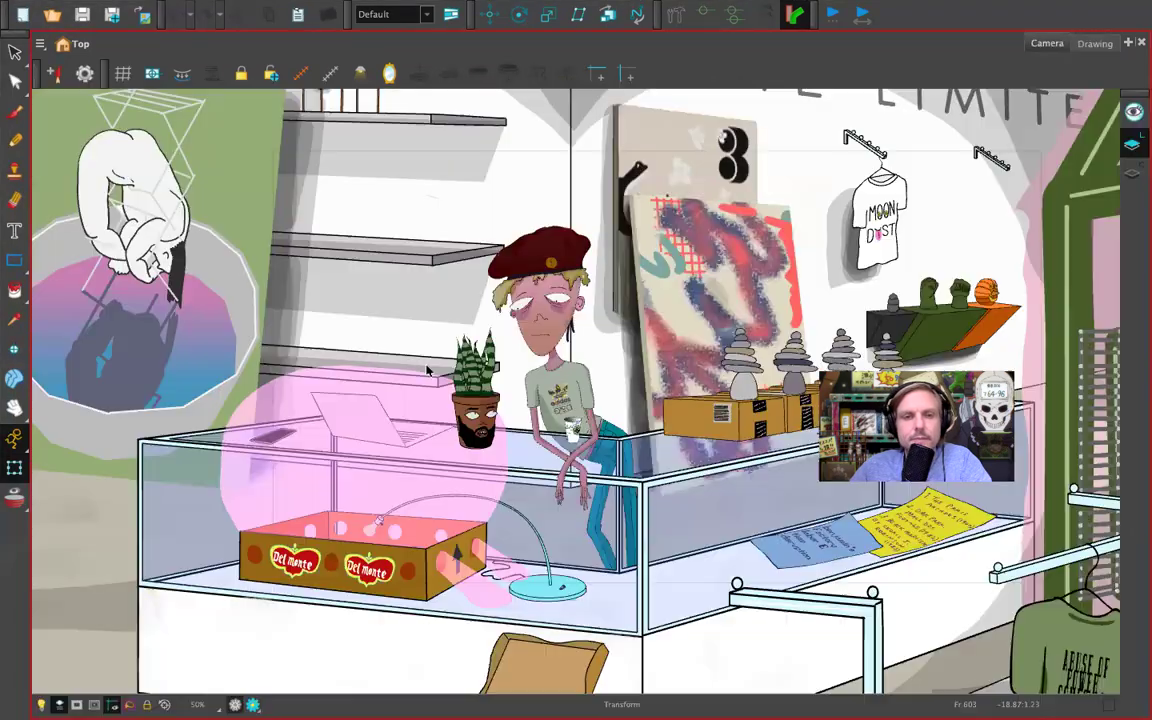
{"action": "key", "text": "2"}
{"action": "key", "text": "2"}
{"action": "key", "text": "space"}
{"action": "left_click_drag", "start_coordinate": [409, 399], "coordinate": [394, 339]}
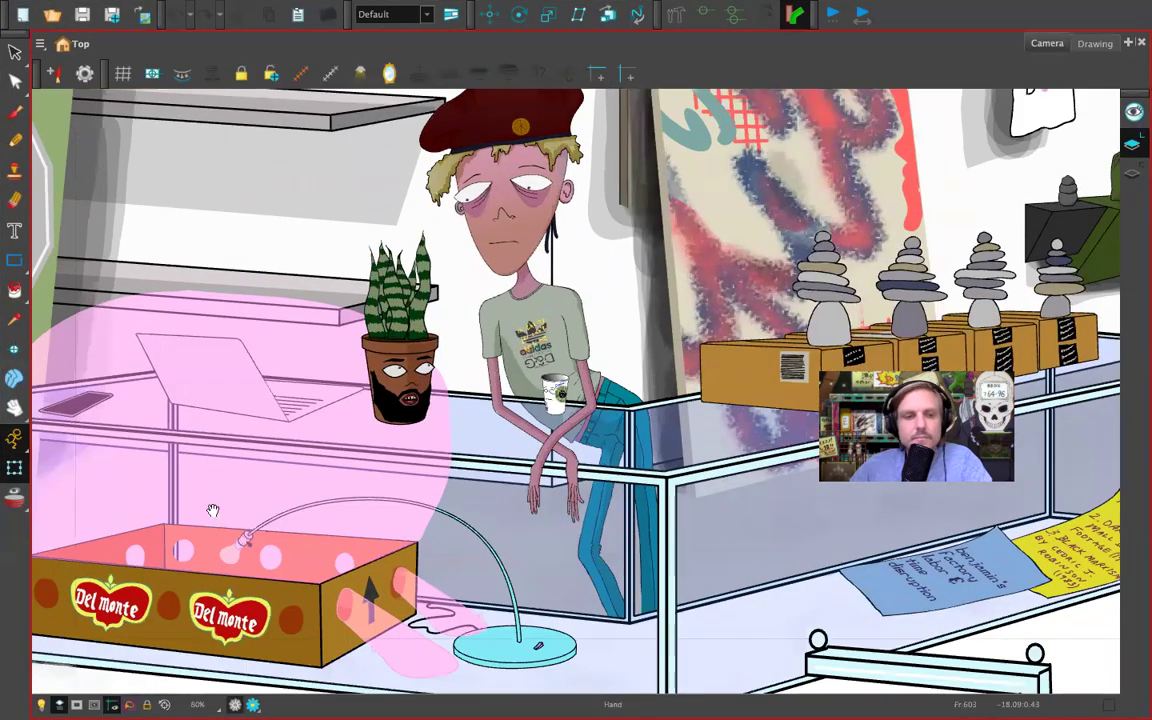
{"action": "left_click", "coordinate": [253, 705]}
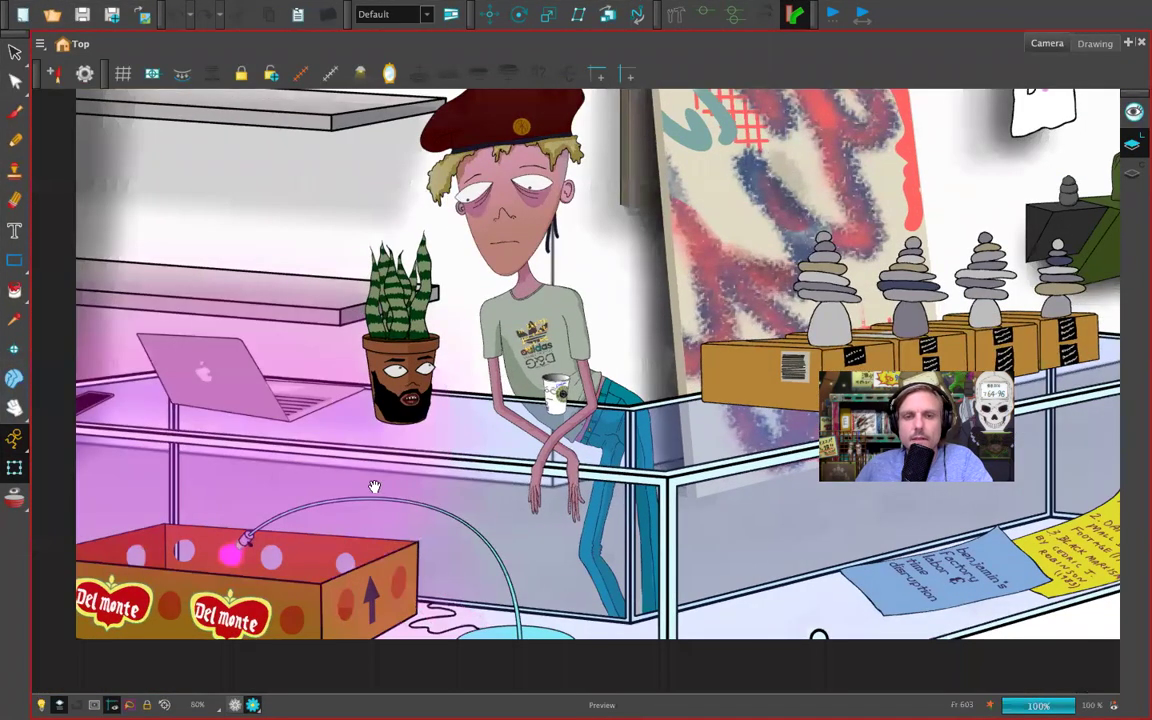
- Examine the rendered lighting, the character's shirt and cup, and the full counter composition in the preview
{"action": "left_click_drag", "start_coordinate": [375, 489], "coordinate": [326, 534]}
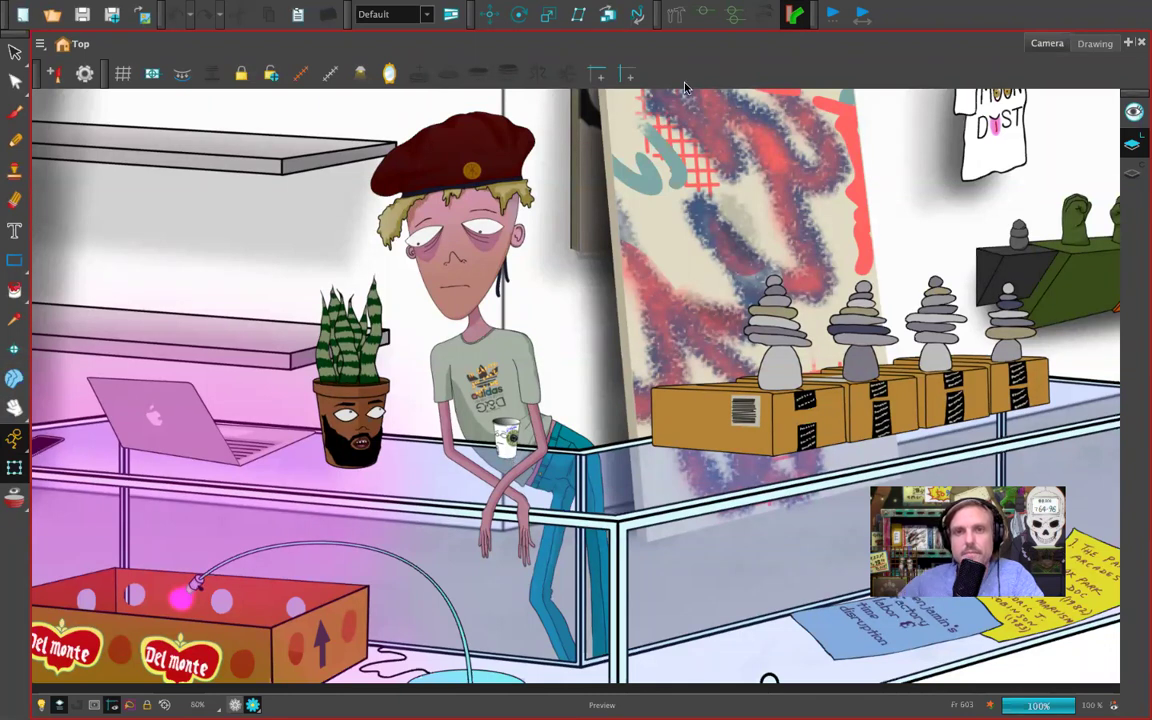
{"action": "key", "text": "2"}
{"action": "key", "text": "2"}
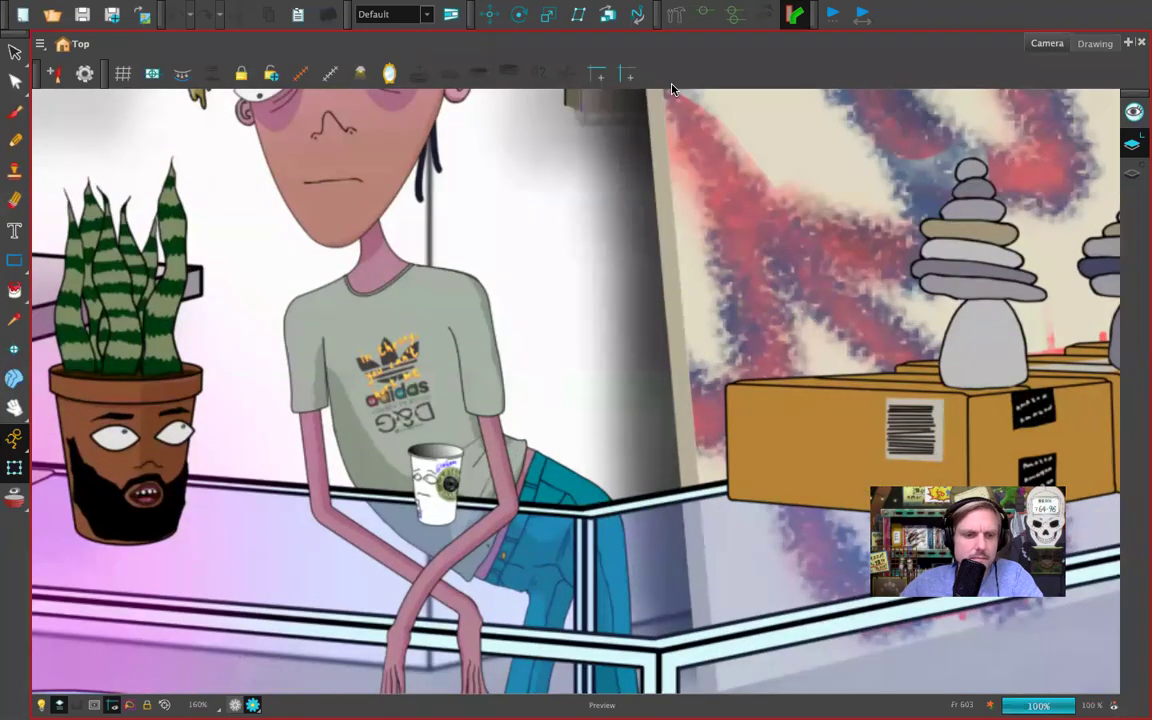
{"action": "key", "text": "1"}
{"action": "key", "text": "1"}
{"action": "left_click_drag", "start_coordinate": [554, 208], "coordinate": [620, 241]}
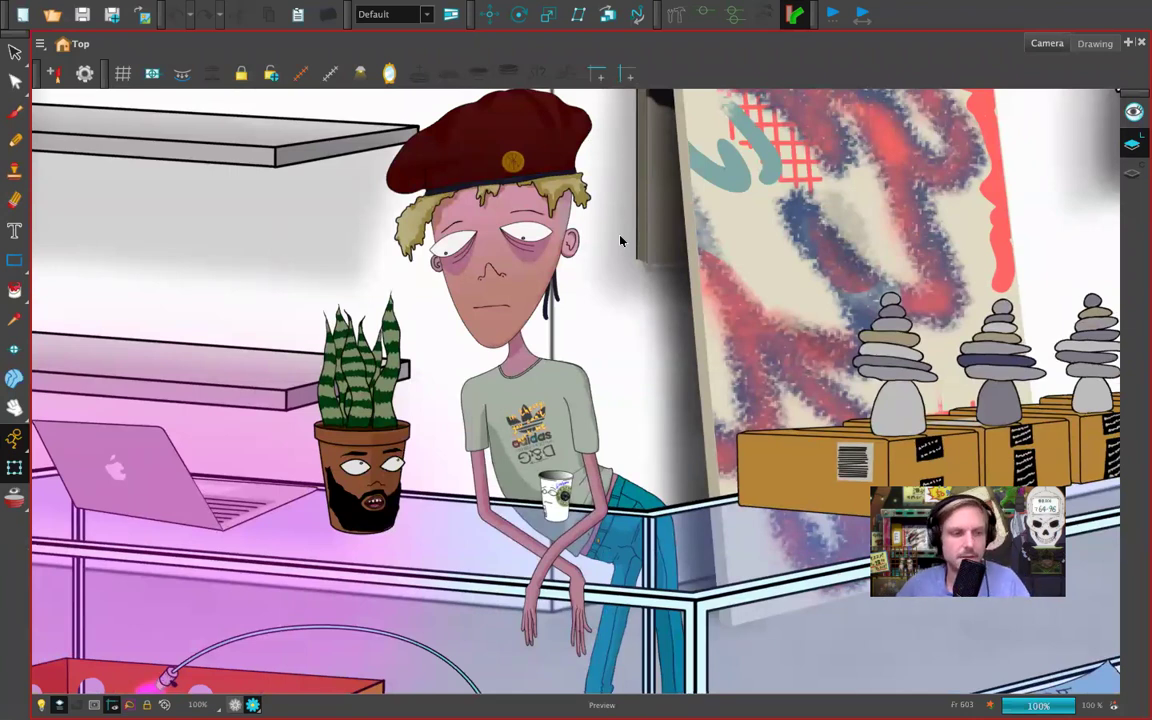
{"action": "scroll", "coordinate": [620, 240], "scroll_direction": "down", "scroll_amount": 3}
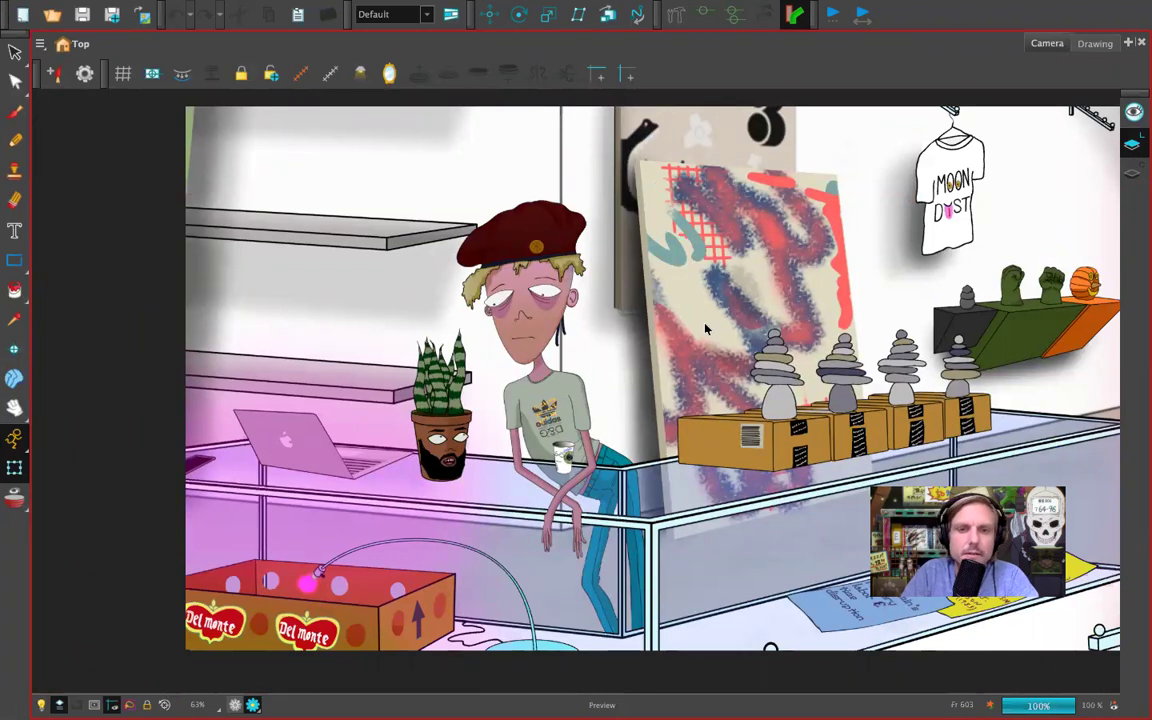
- Leave full screen, show the Harmony Advanced Library templates and return the camera from the rendered preview to the unrendered scene
{"action": "key", "text": "super+f"}
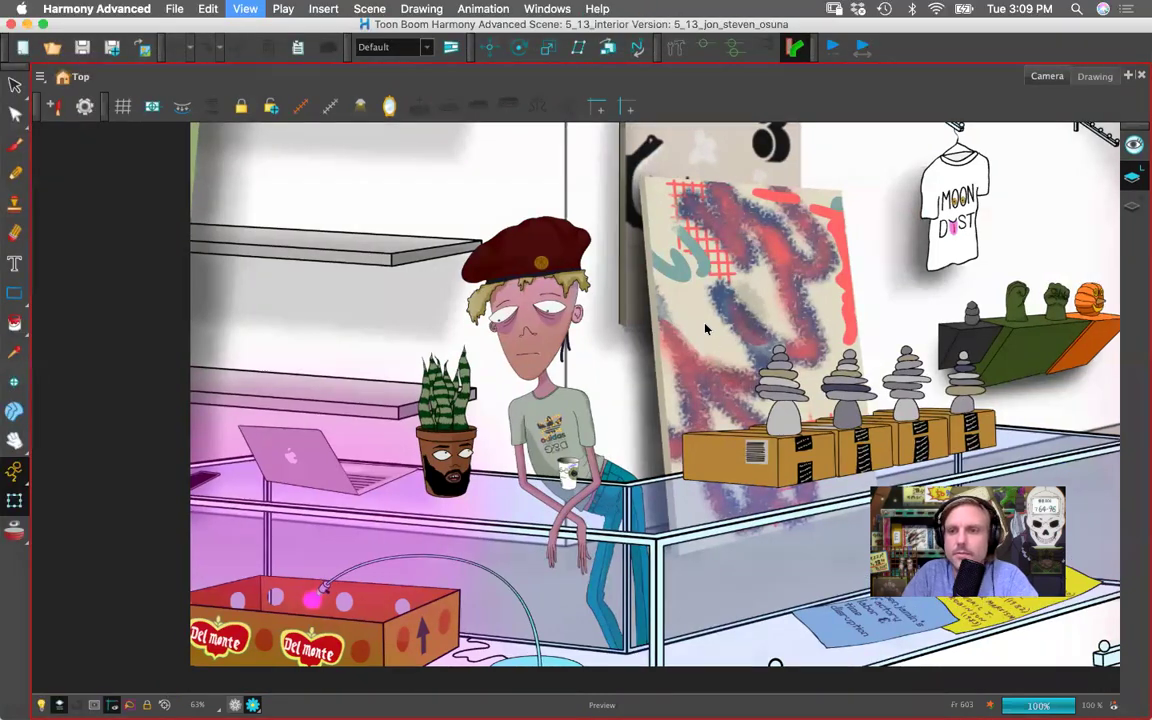
{"action": "left_click", "coordinate": [910, 286]}
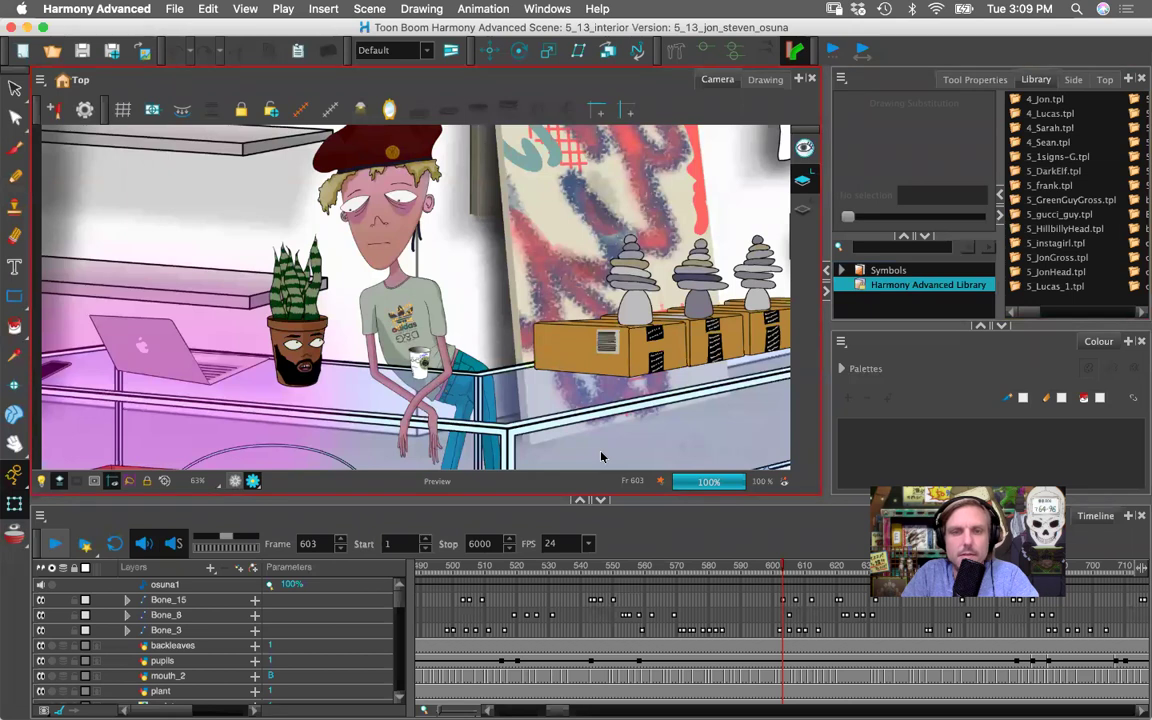
{"action": "left_click", "coordinate": [253, 482]}
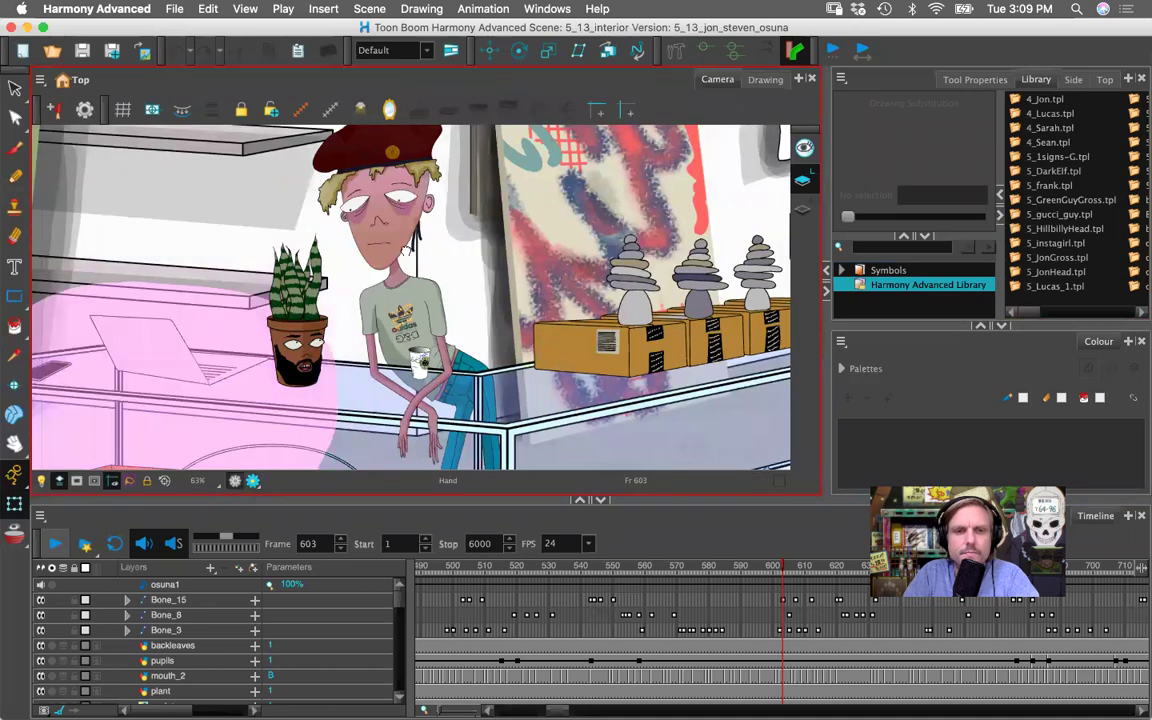
{"action": "scroll", "coordinate": [501, 321], "scroll_direction": "down", "scroll_amount": 5}
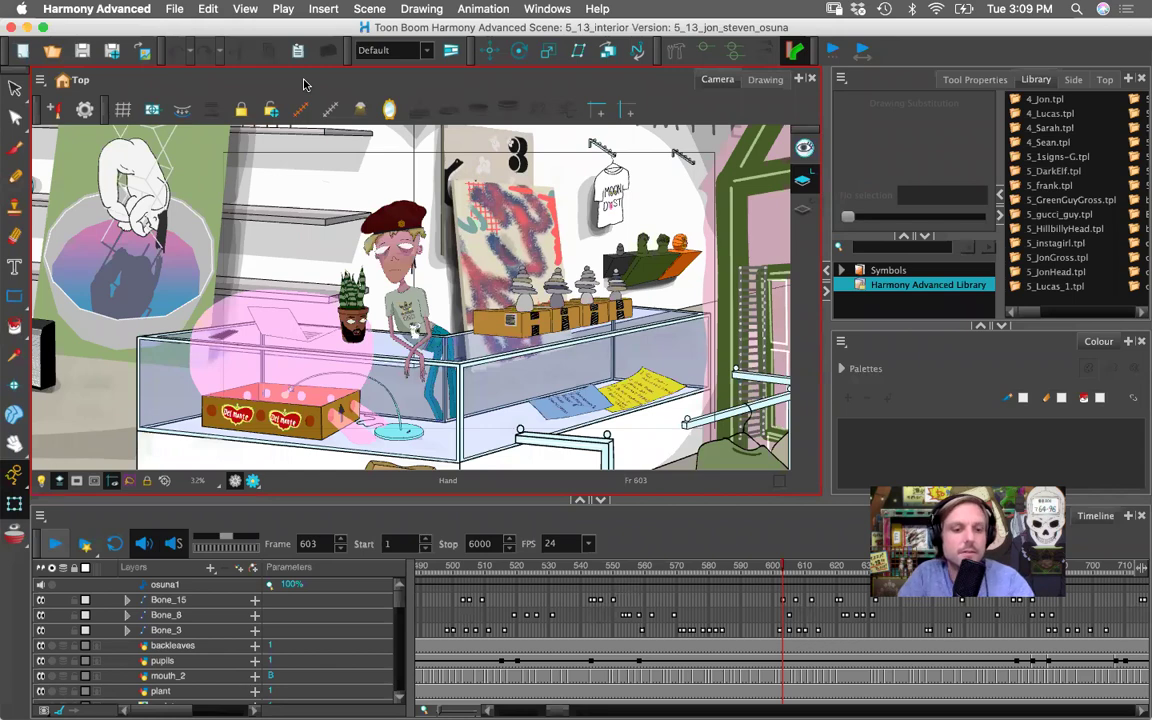
- Switch to Chrome to read the Week 7 storyboard and character sketch task in the Fall 2020 weekly schedule, and return to Harmony
{"action": "key", "text": "super+Tab"}
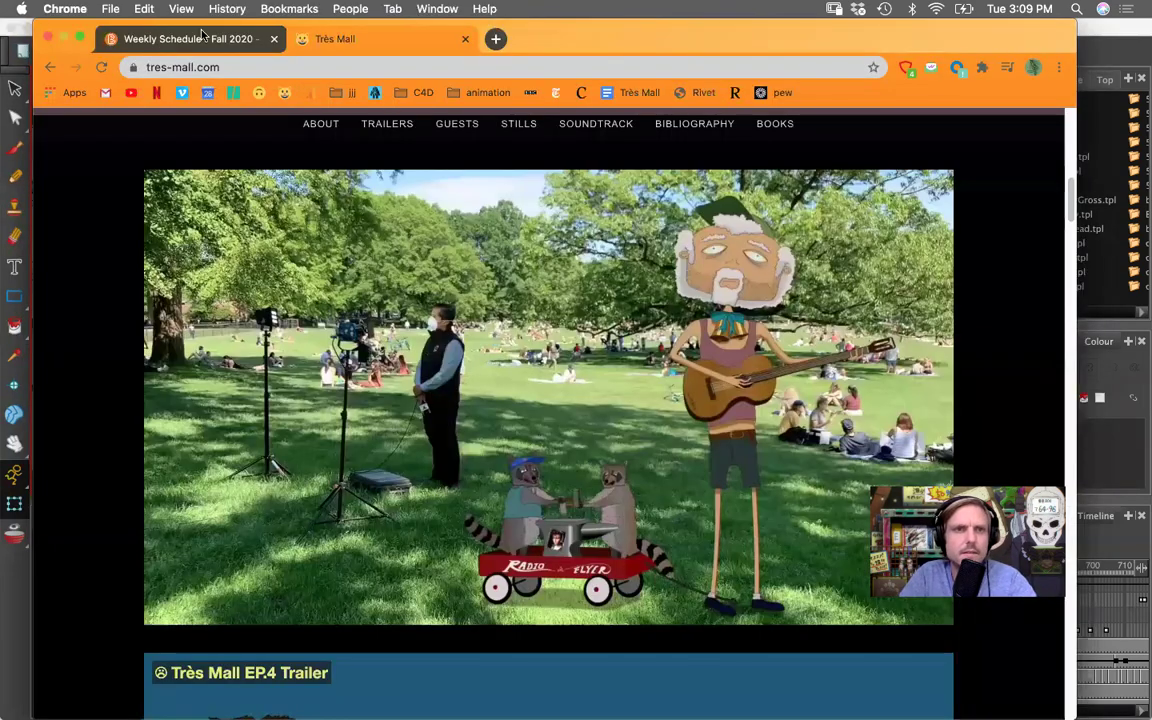
{"action": "left_click", "coordinate": [190, 39]}
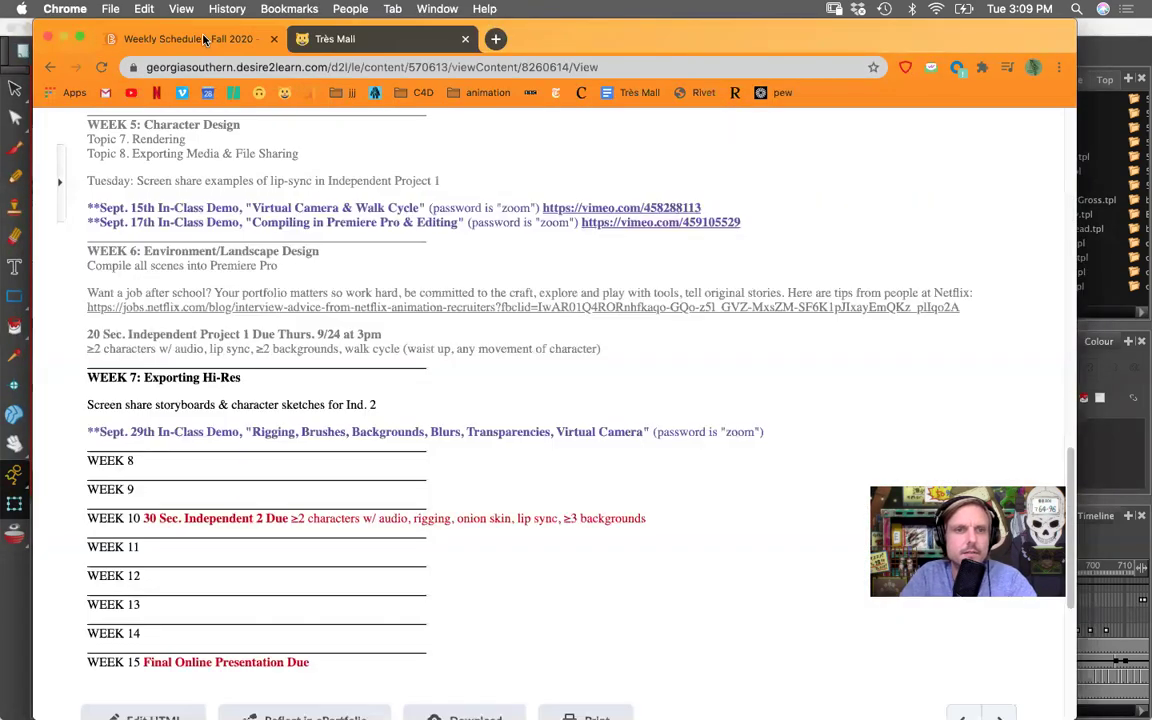
{"action": "triple_click", "coordinate": [313, 405]}
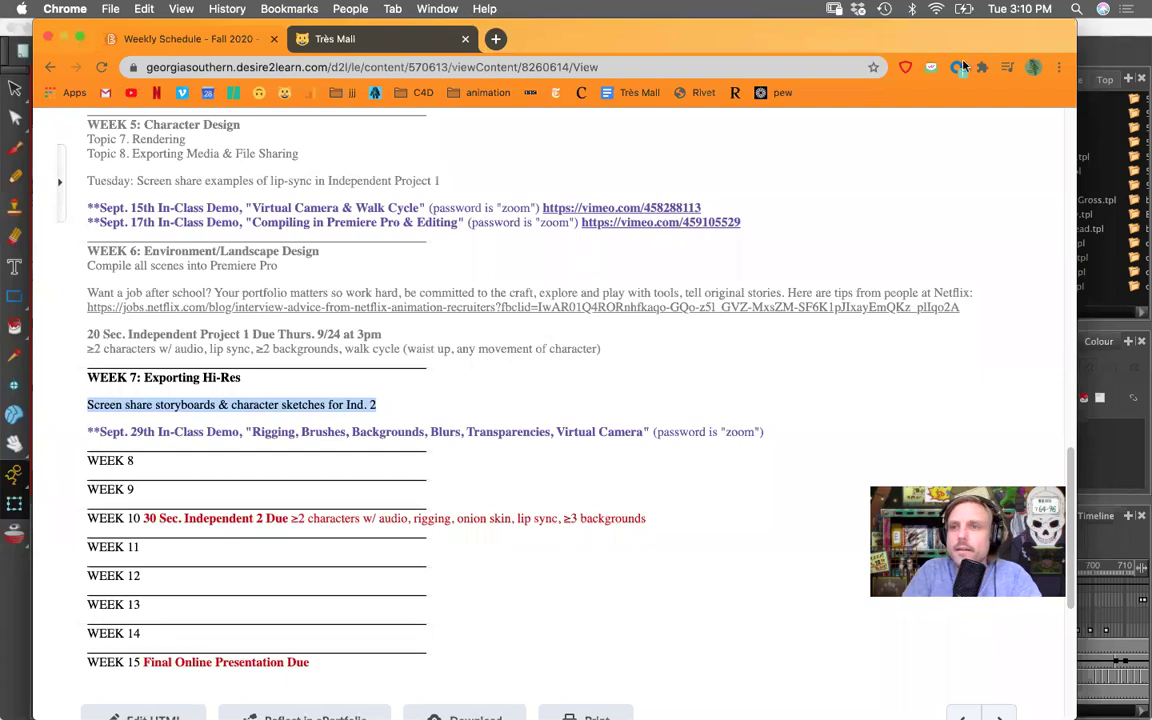
{"action": "left_click", "coordinate": [1092, 35]}
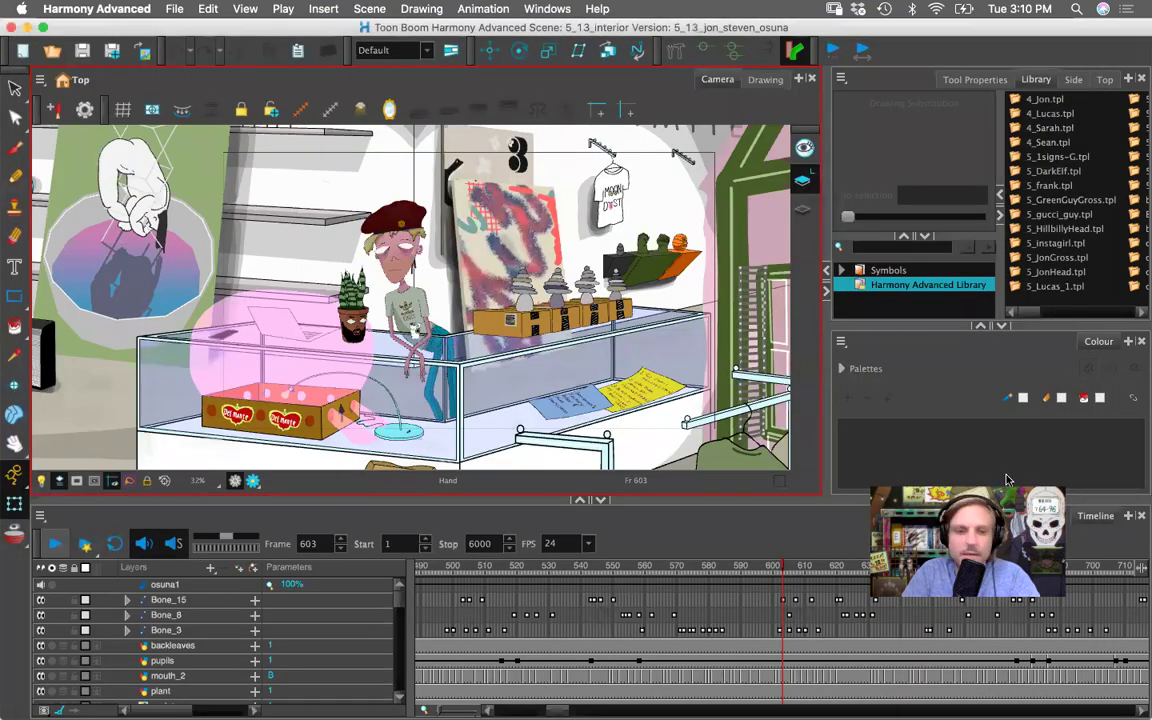